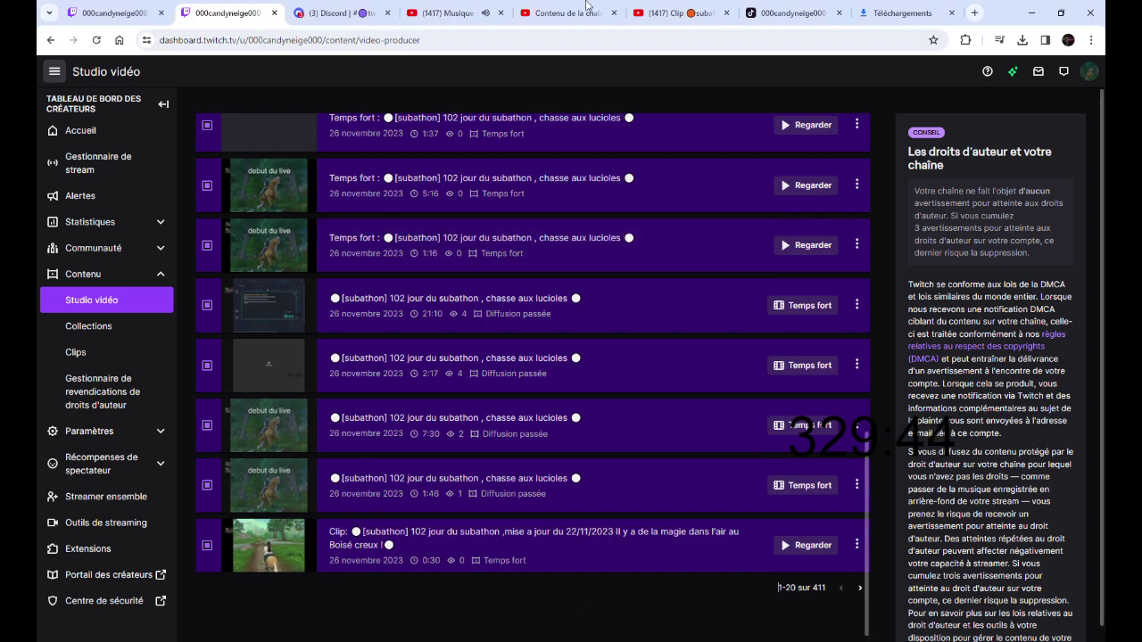
Upload the "pt 1" subathon 100 video in YouTube Studio and fill its description with the links block copied from the subathon 99 clip's page
click(558, 13)
click(570, 423)
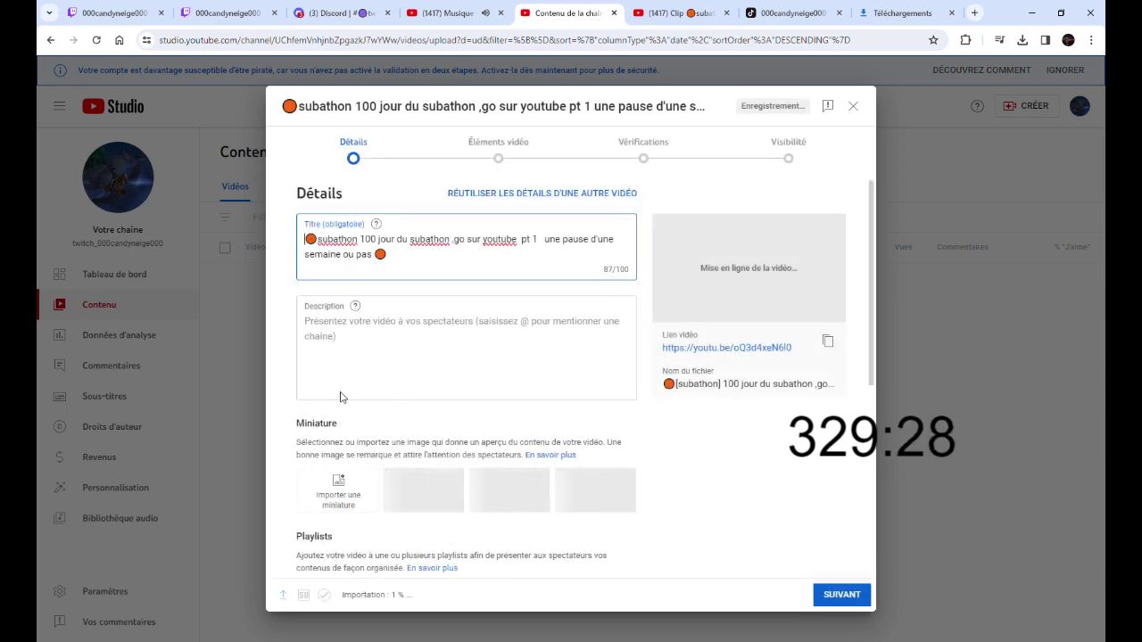
key(ctrl+Tab)
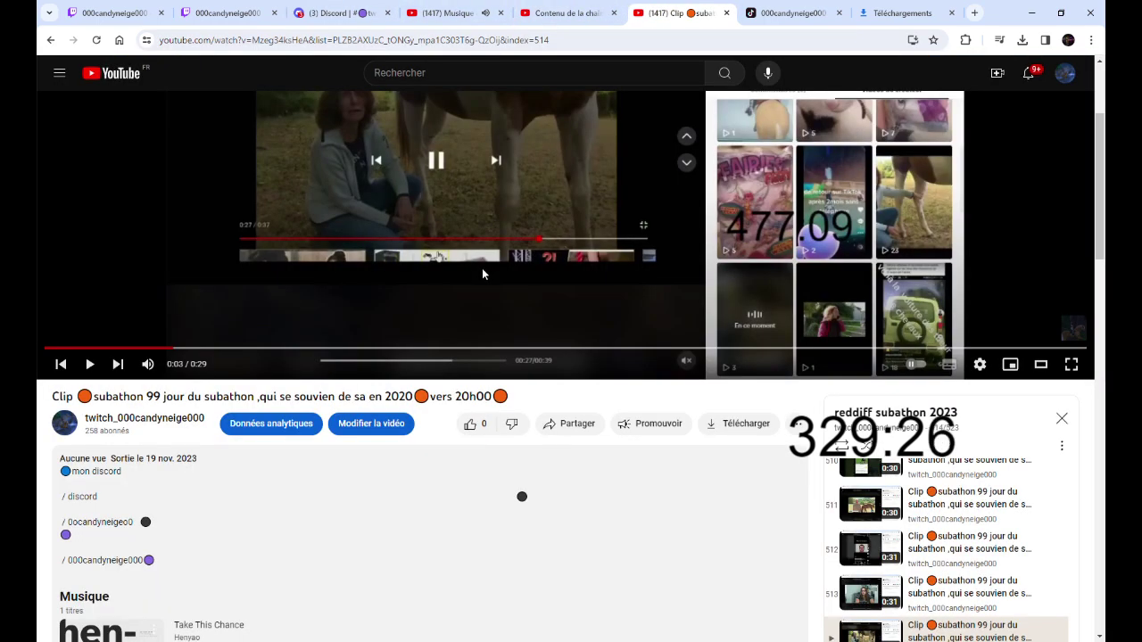
scroll(96, 312, down, 2)
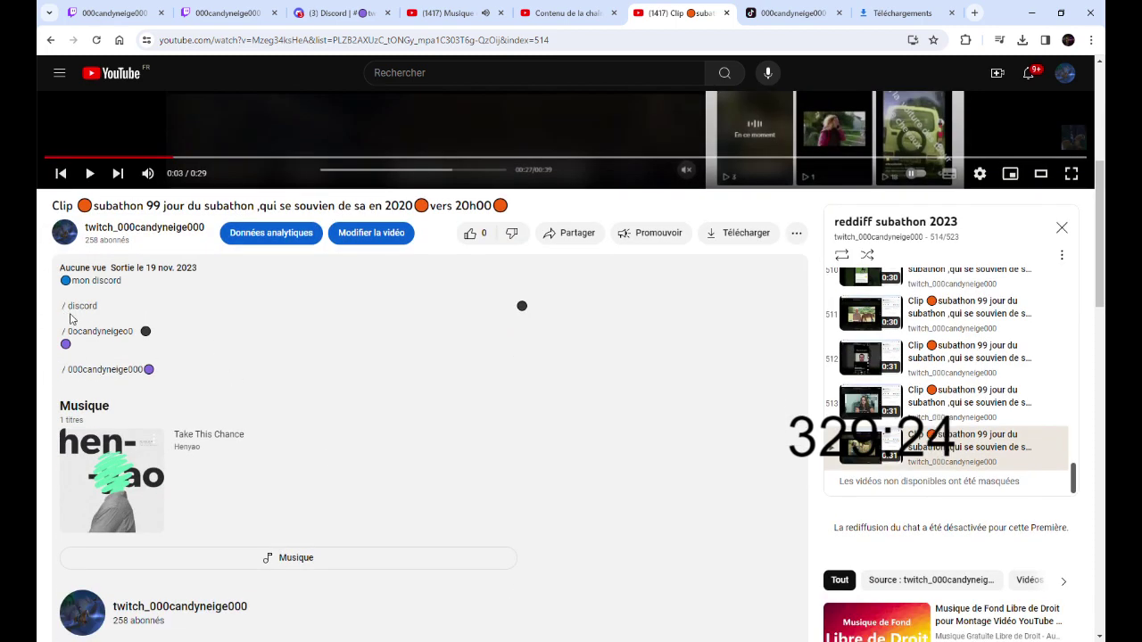
drag(87, 299, 136, 364)
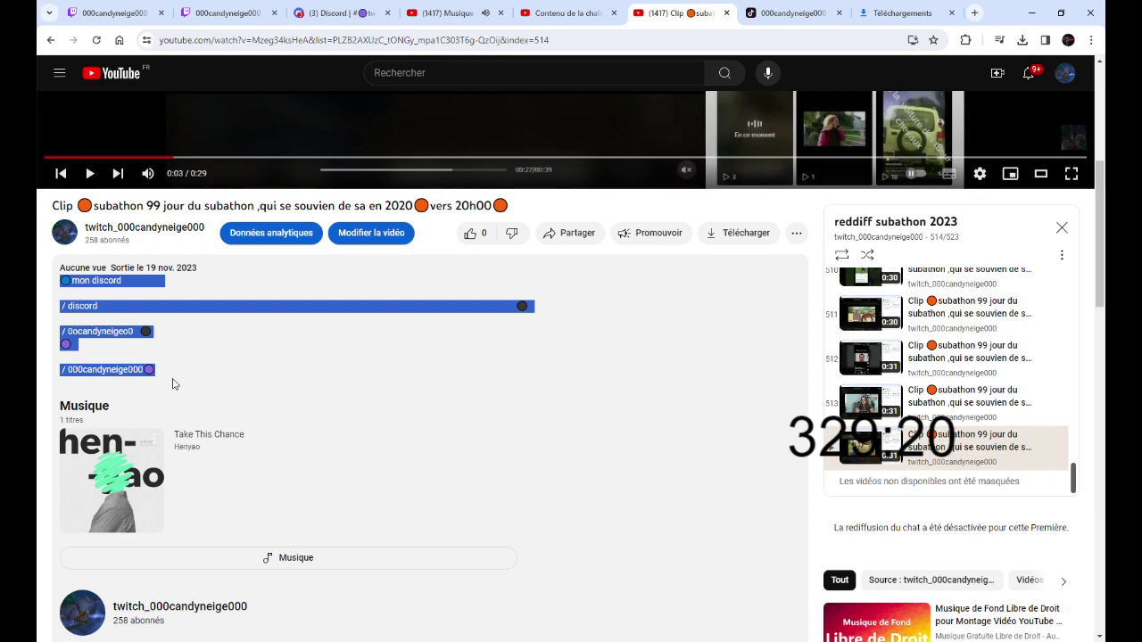
click(564, 12)
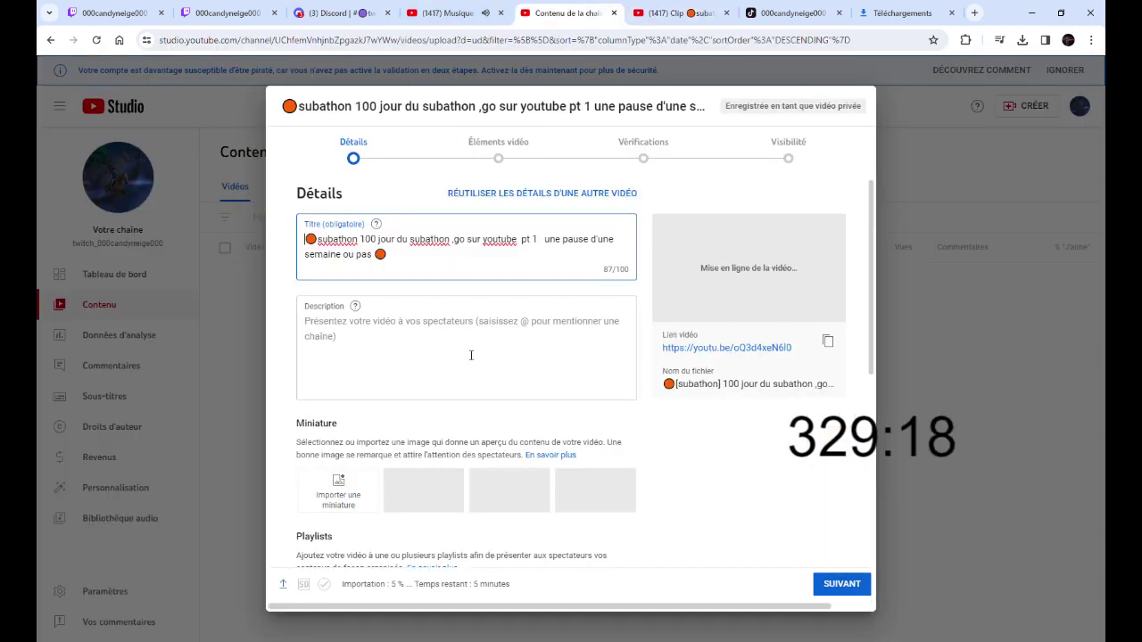
key(ctrl+v)
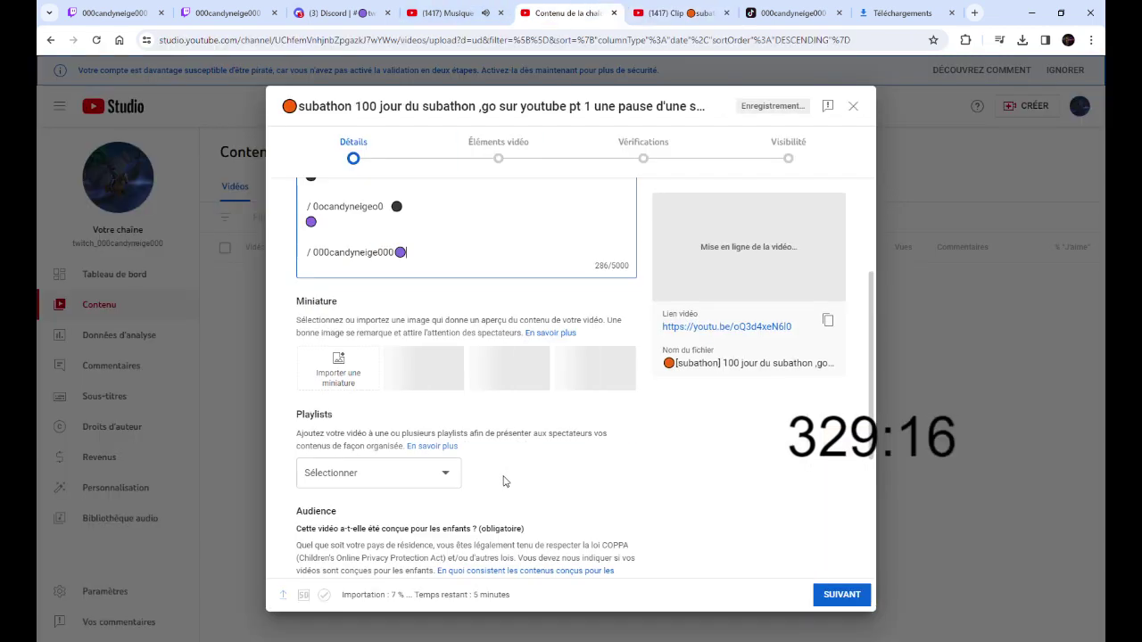
Add the pt 1 video to the "reddiff subathon 2023" playlist and mark it as not made for kids
scroll(430, 408, down, 1)
click(431, 408)
click(388, 386)
click(388, 380)
click(388, 400)
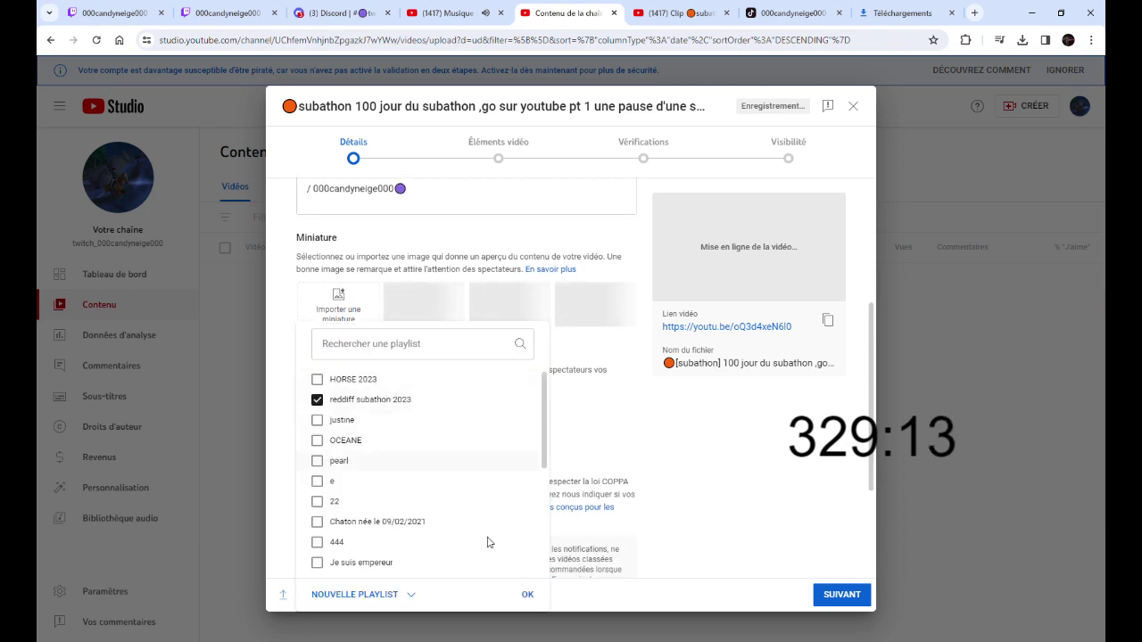
click(527, 594)
scroll(451, 475, down, 3)
click(346, 455)
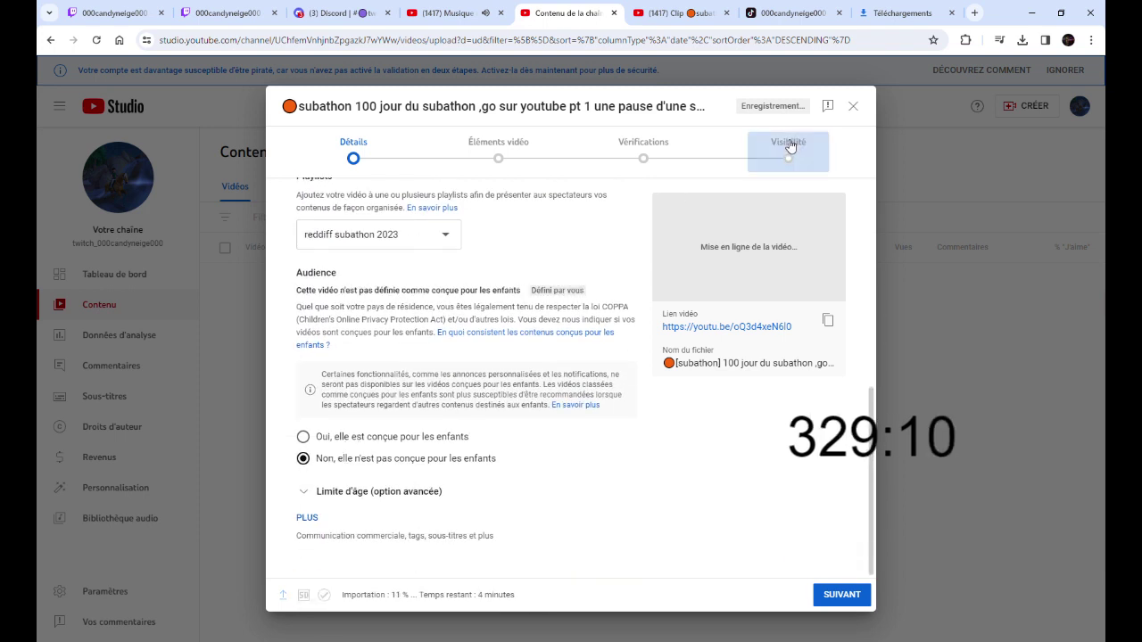
Schedule the pt 1 video as a Premiere on 27 Nov 2023 at 12:00 and close the upload summary
click(788, 147)
click(355, 371)
click(356, 401)
click(608, 460)
click(370, 381)
click(323, 544)
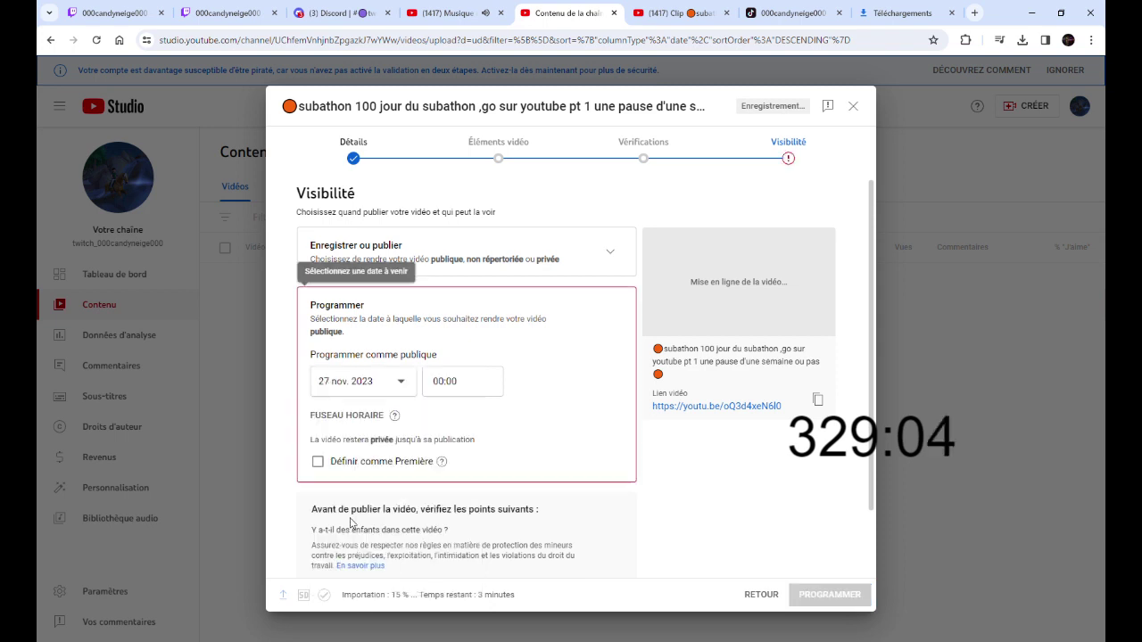
click(428, 390)
click(437, 382)
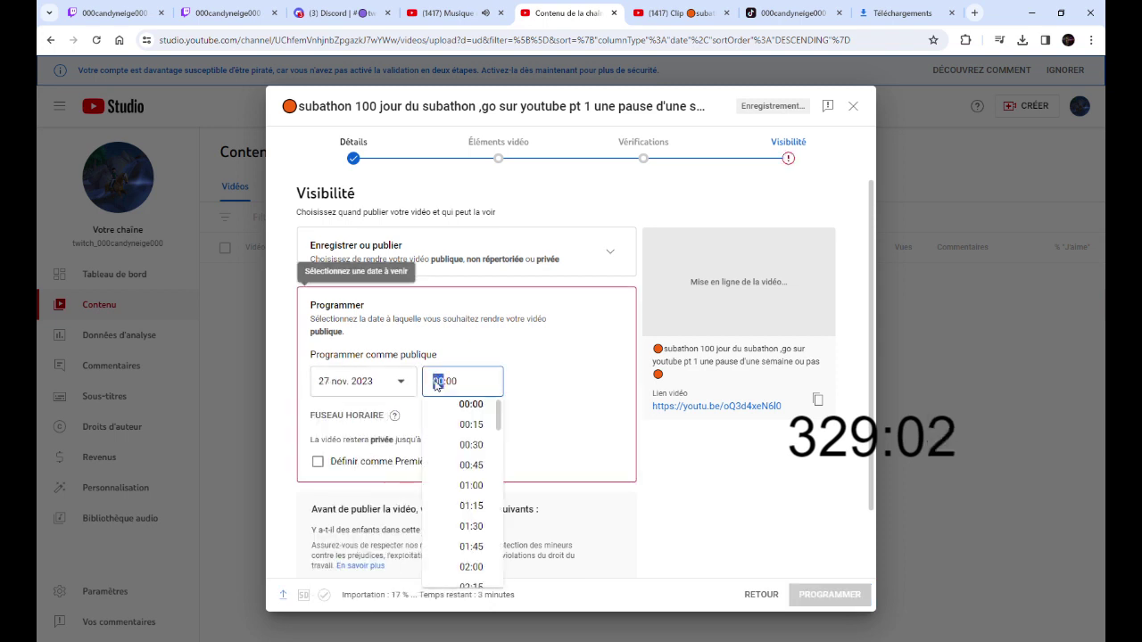
text(12)
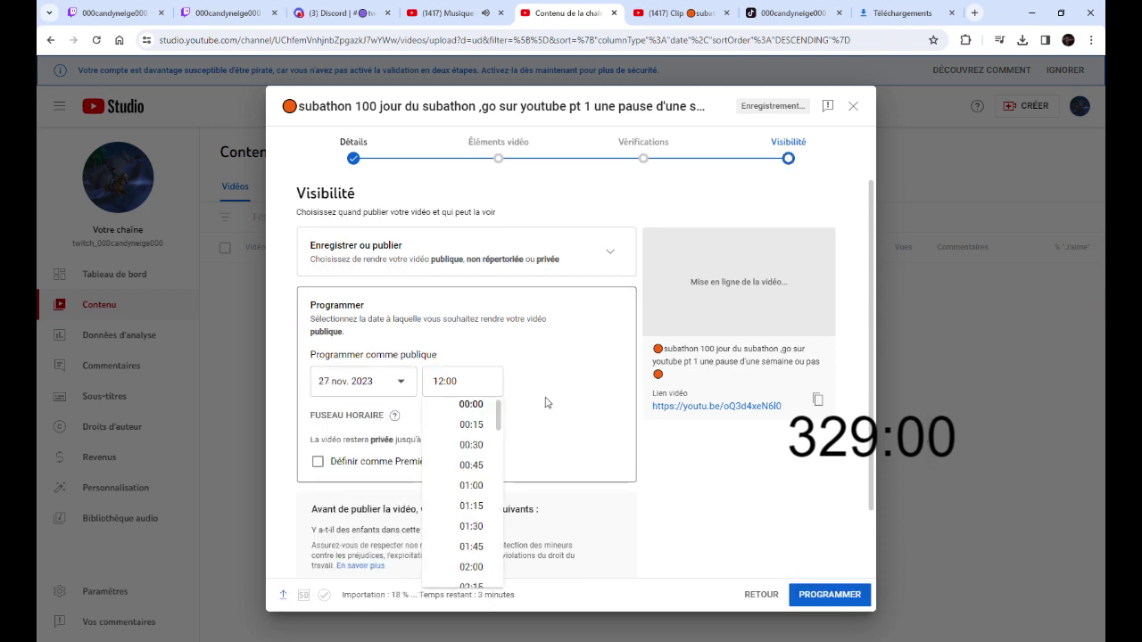
click(340, 463)
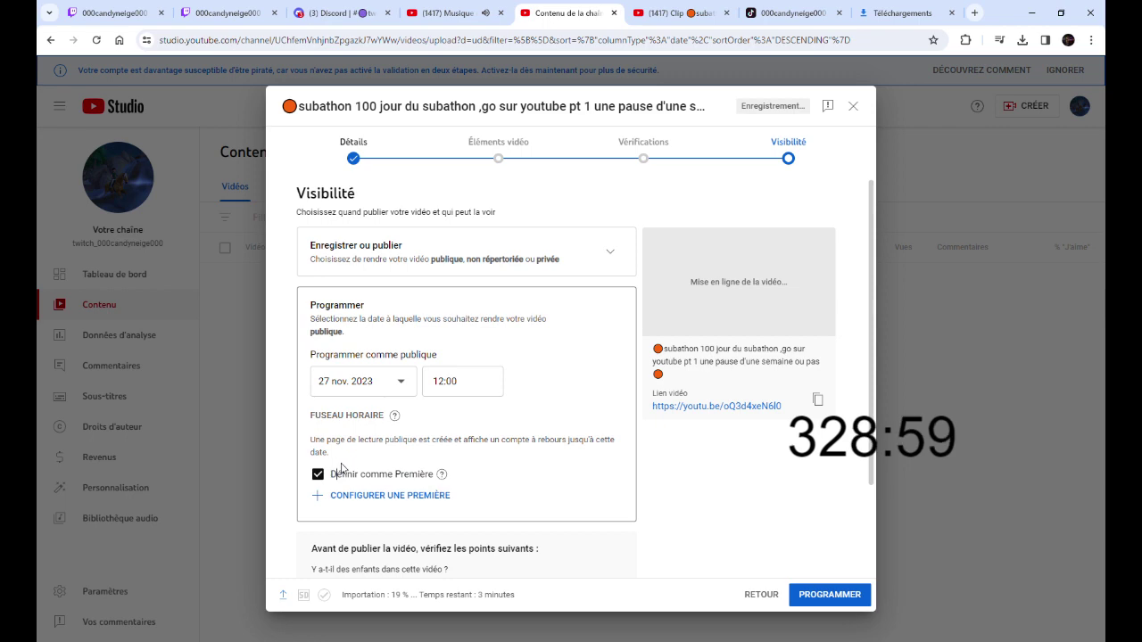
click(836, 595)
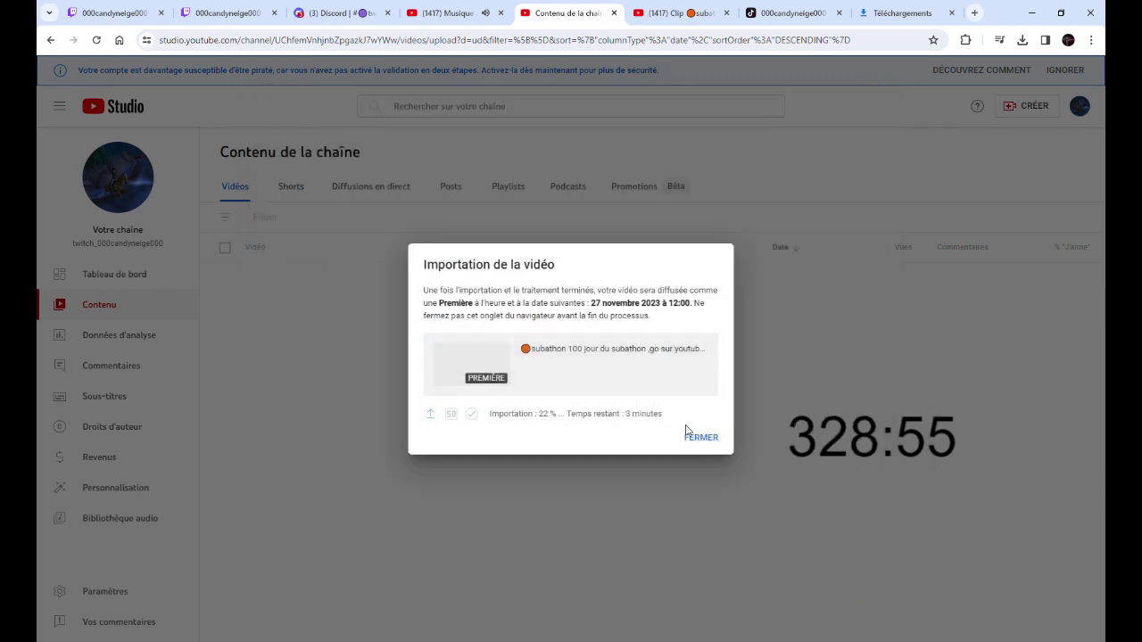
click(696, 439)
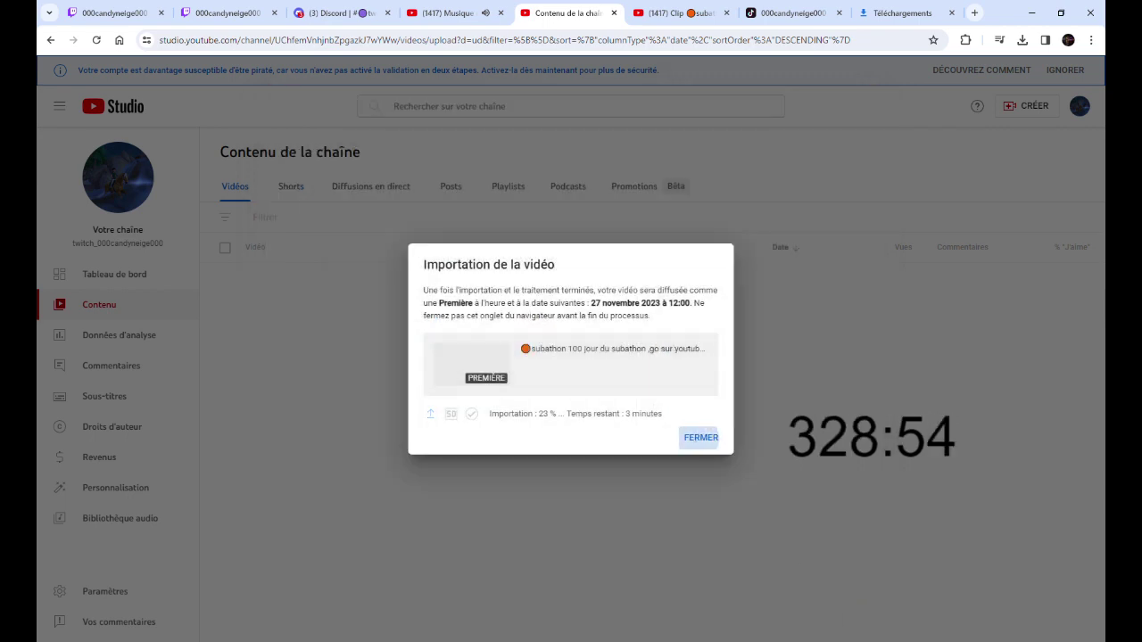
click(446, 308)
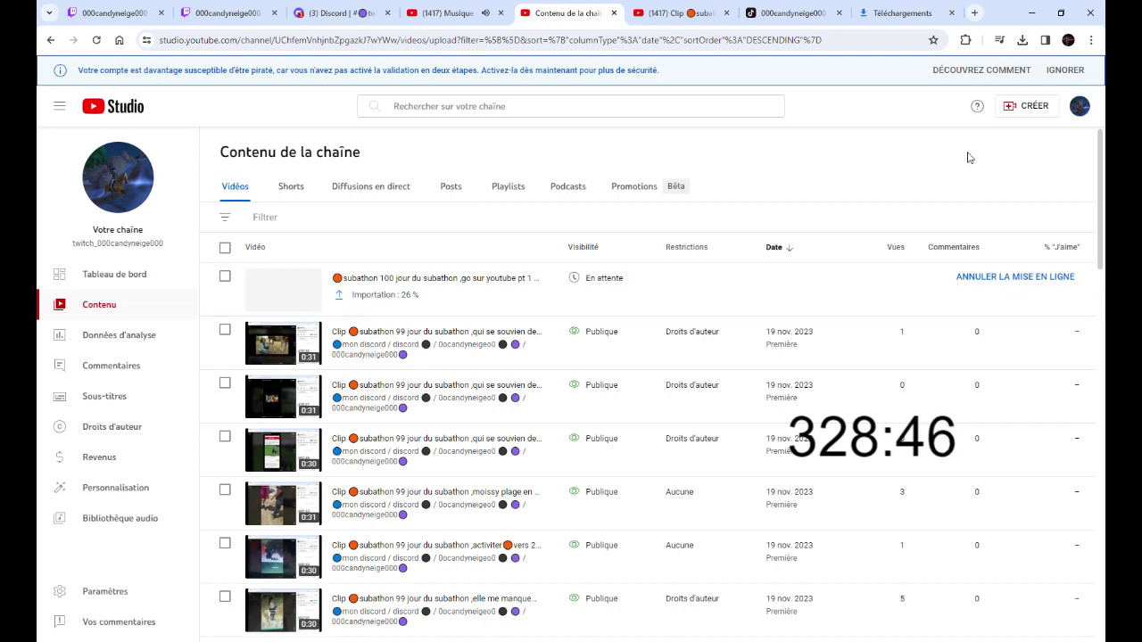
Upload the "subathon 100 jour du subathon ,go sur youtube pt 2" video and paste the copied links block as its description
click(1024, 107)
click(976, 132)
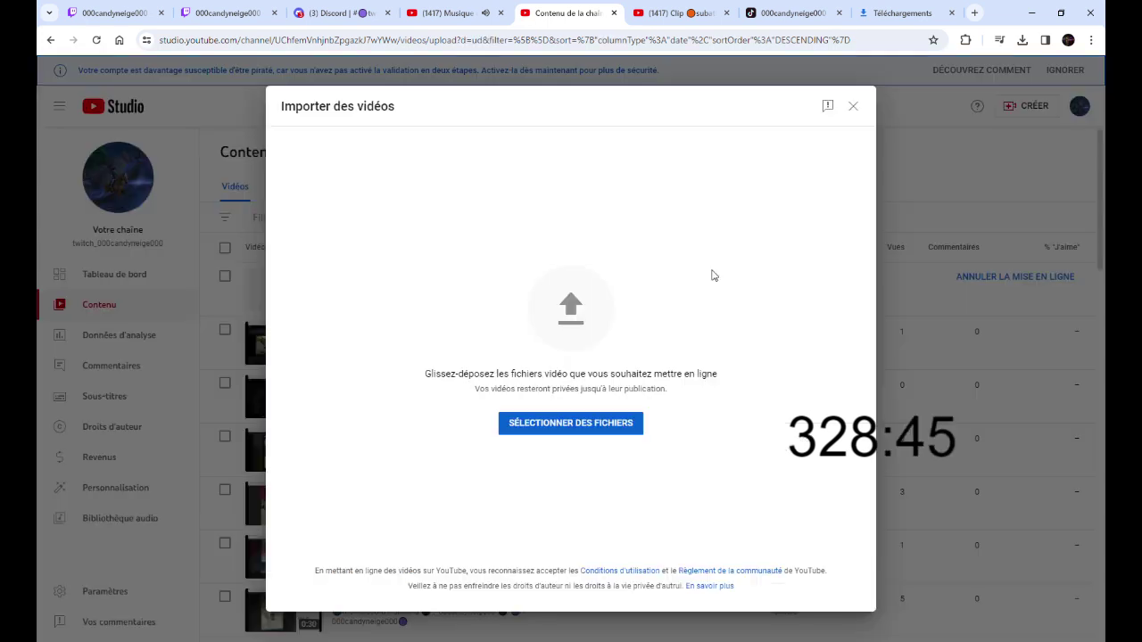
click(613, 424)
key(Return)
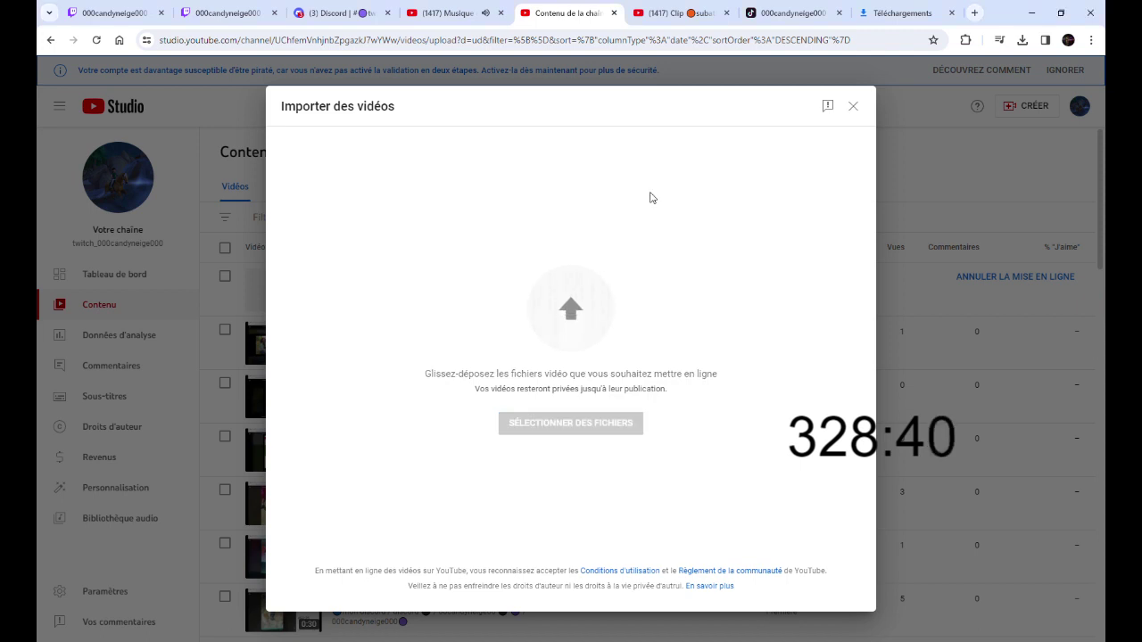
click(549, 359)
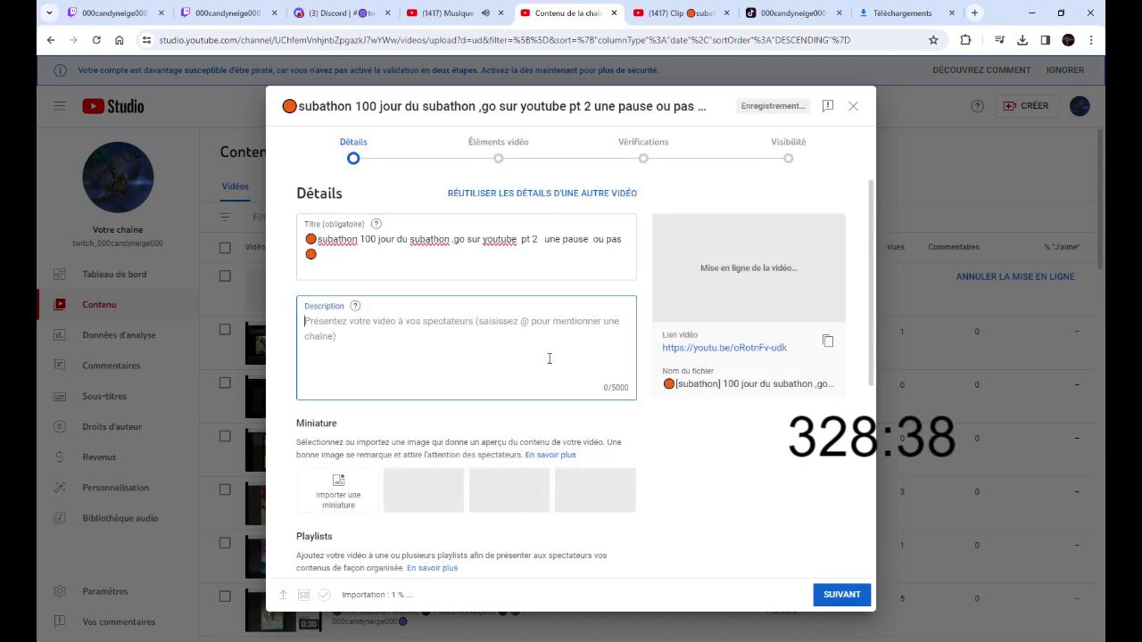
scroll(446, 402, down, 4)
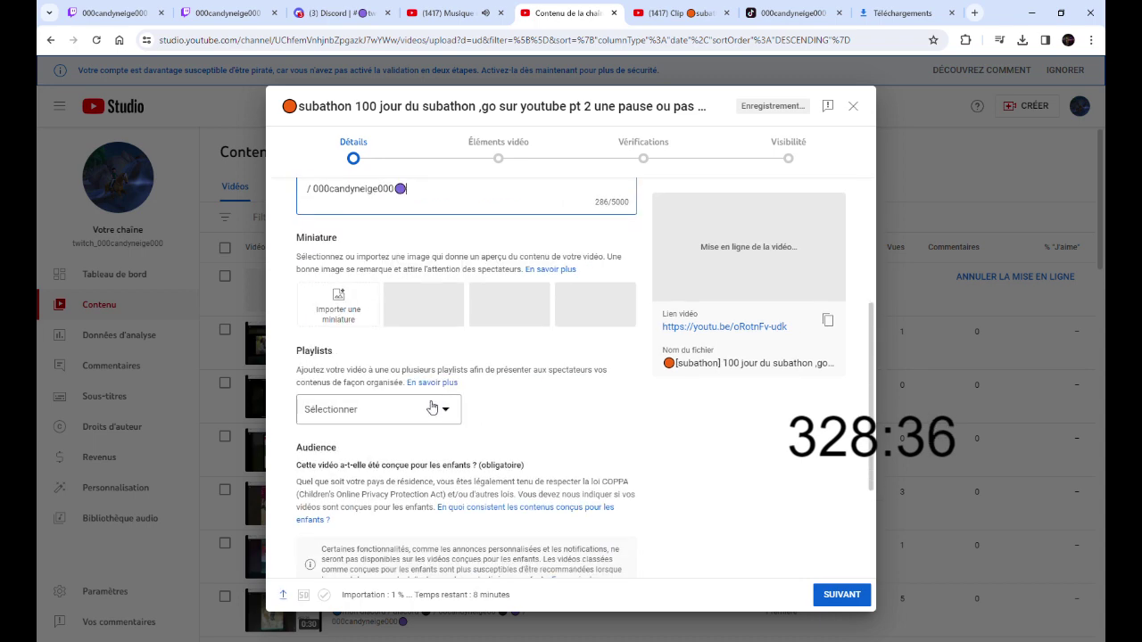
Add the pt 2 video to the "reddiff subathon 2023" playlist and mark it as not made for kids
click(384, 282)
click(373, 325)
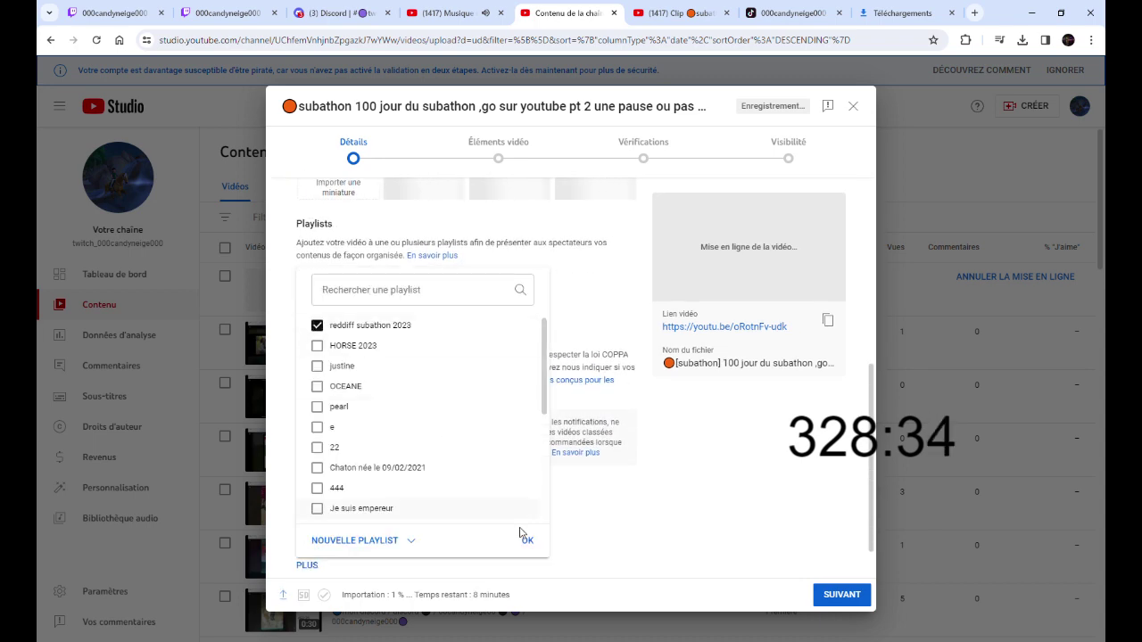
click(528, 542)
scroll(410, 420, down, 1)
click(383, 458)
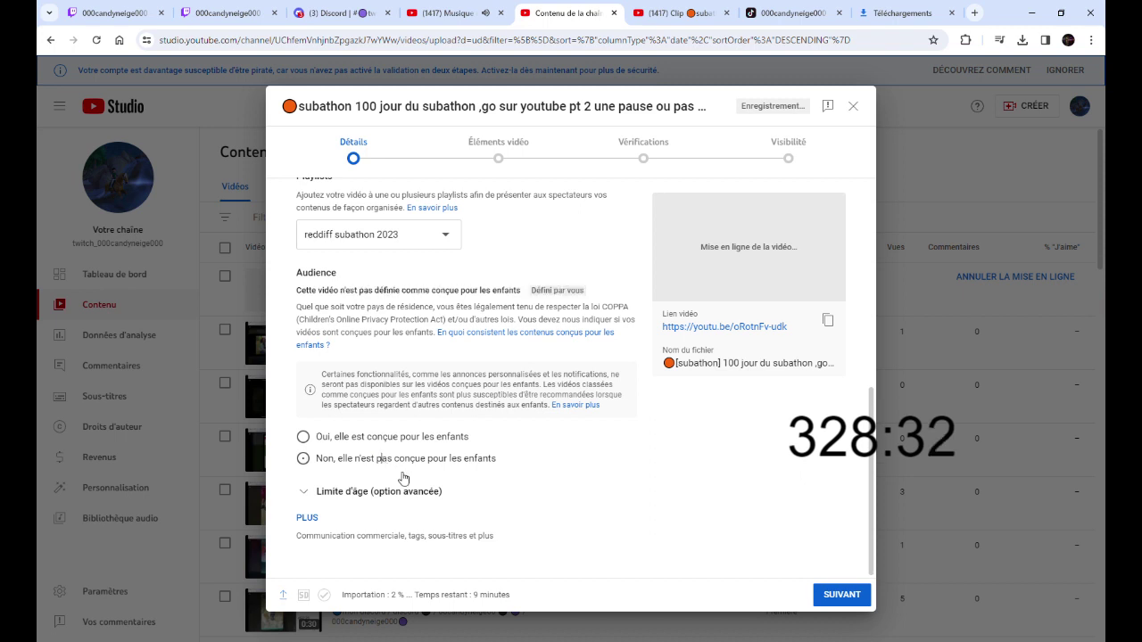
Set the pt 2 video's visibility to public and define it as an instant Premiere
click(803, 157)
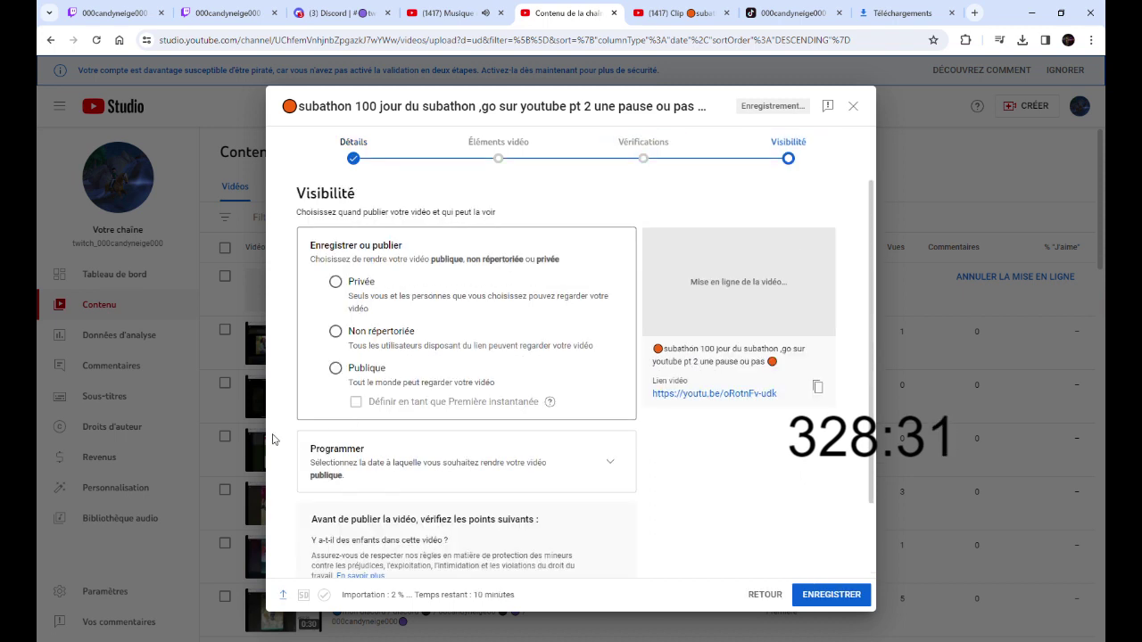
click(366, 368)
click(367, 406)
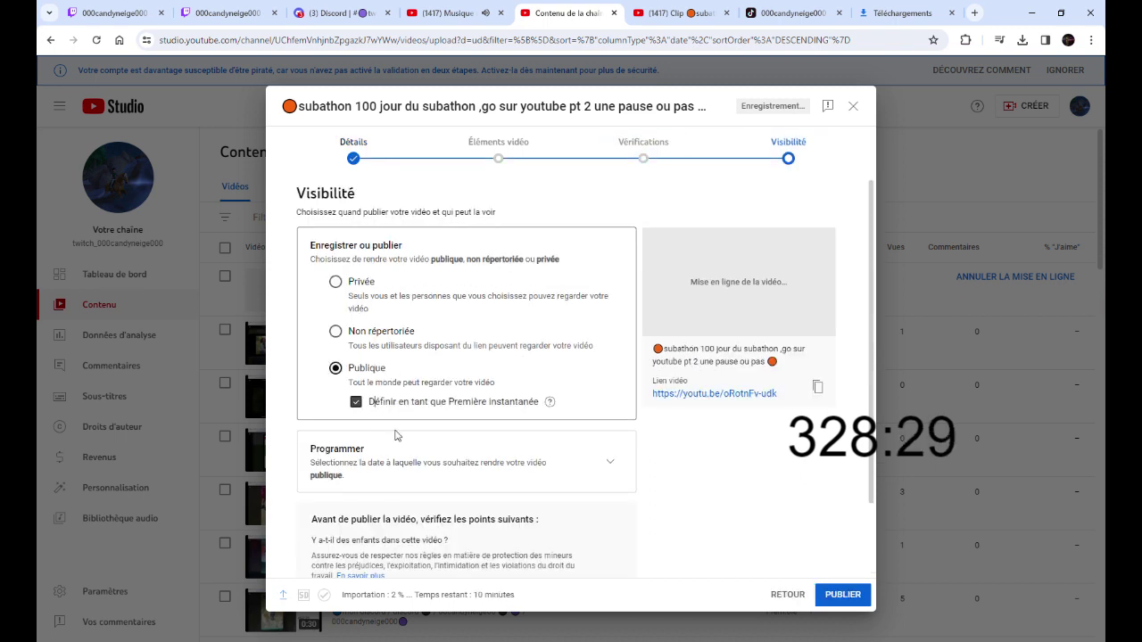
click(607, 462)
click(344, 384)
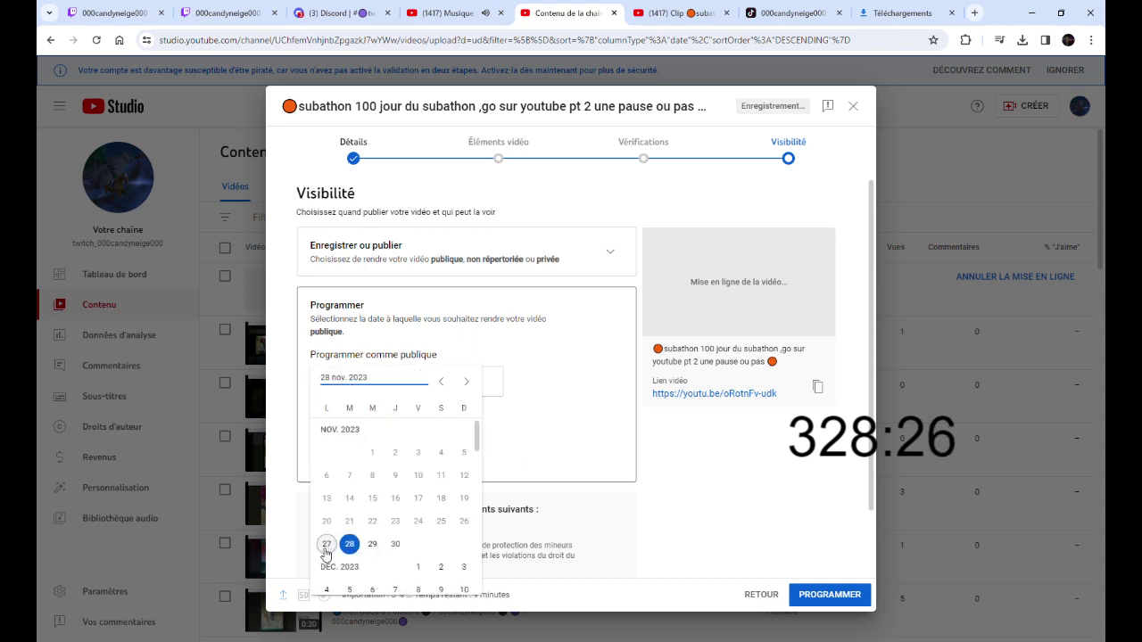
click(327, 542)
double_click(431, 381)
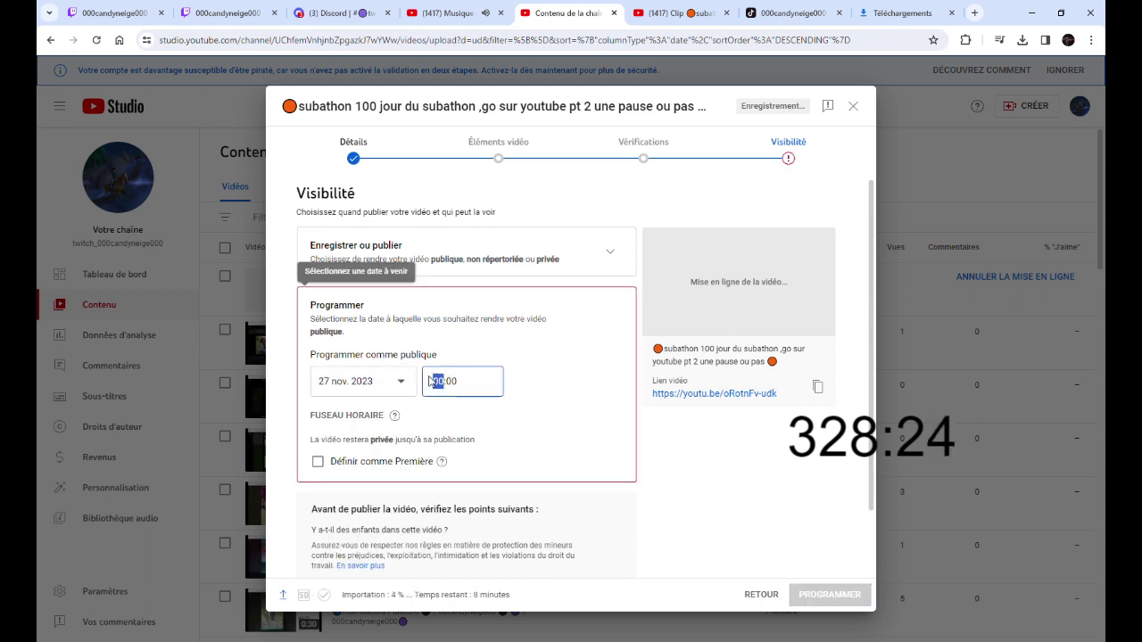
text(12)
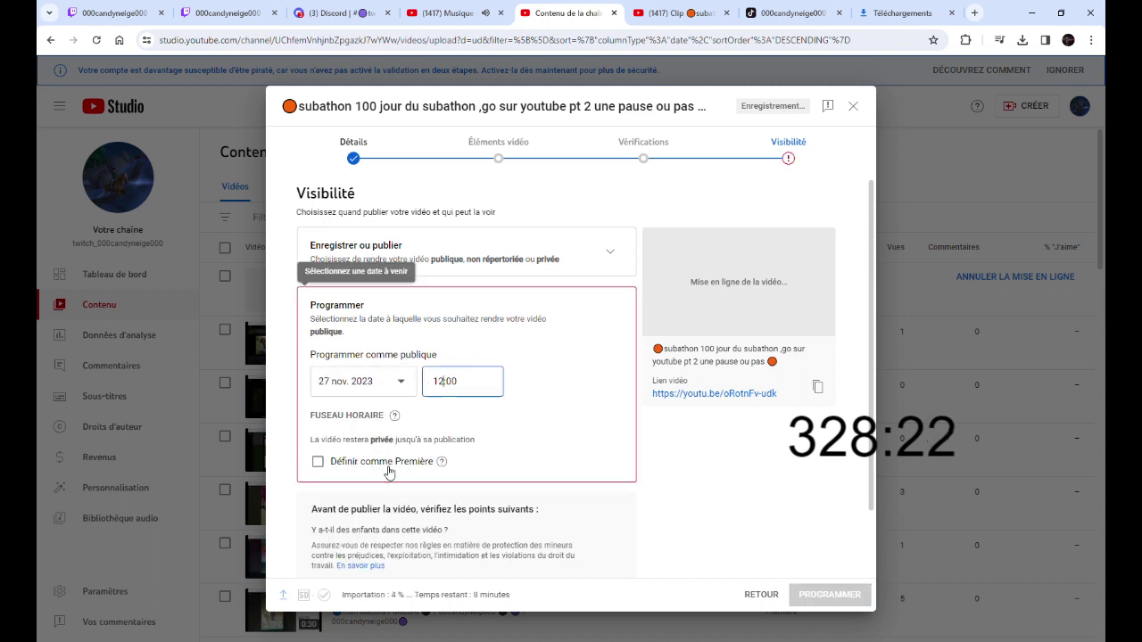
click(318, 462)
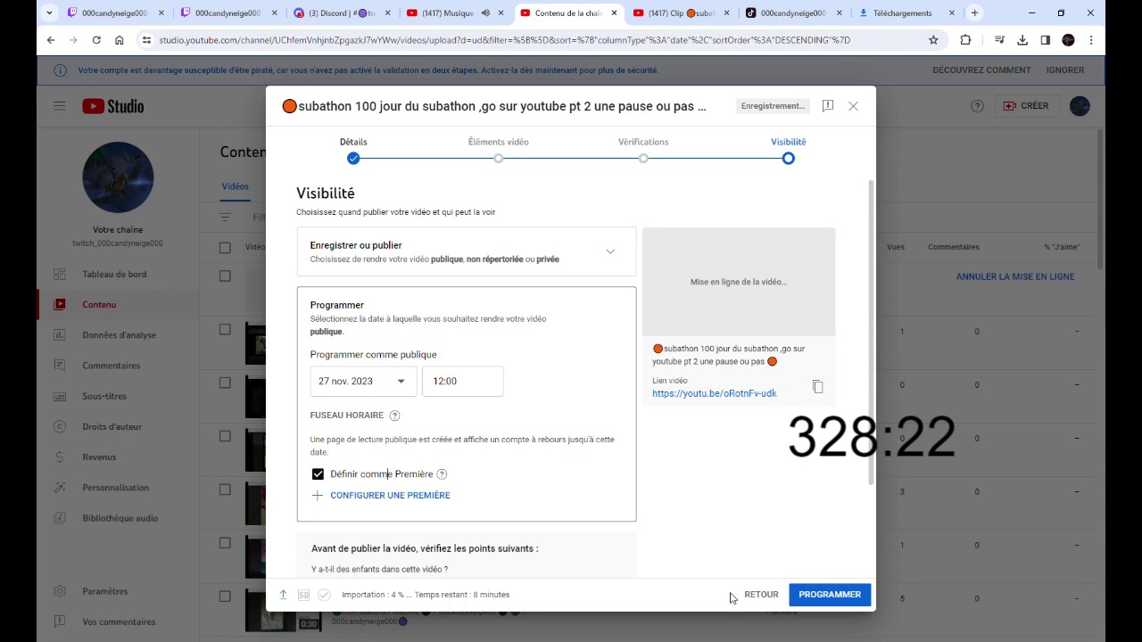
click(610, 251)
Publish the pt 2 video and close the upload summary
click(825, 595)
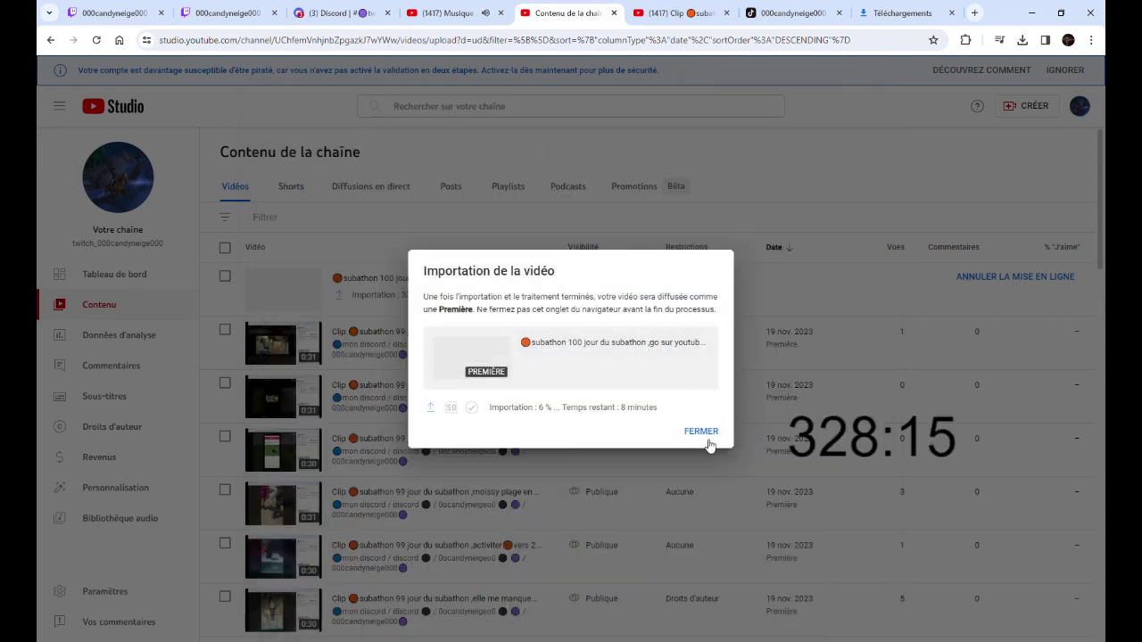
click(701, 432)
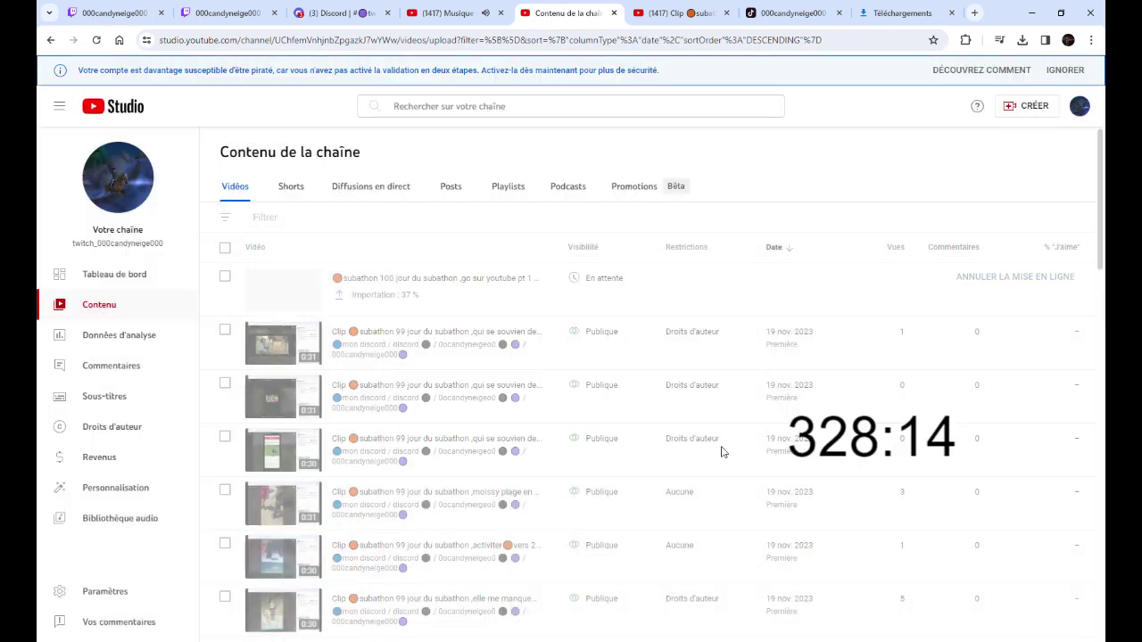
Upload the subathon 100 "pt 3 DERNIER live avant dimanche prochain" video and paste the copied links block as its description
click(1028, 107)
click(1006, 133)
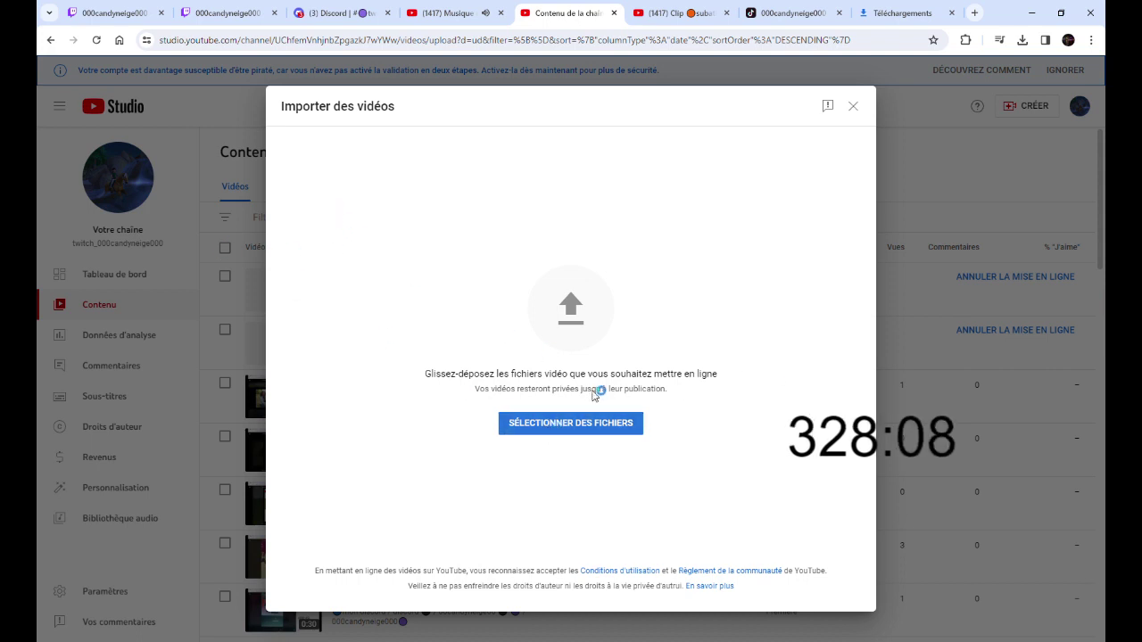
click(598, 422)
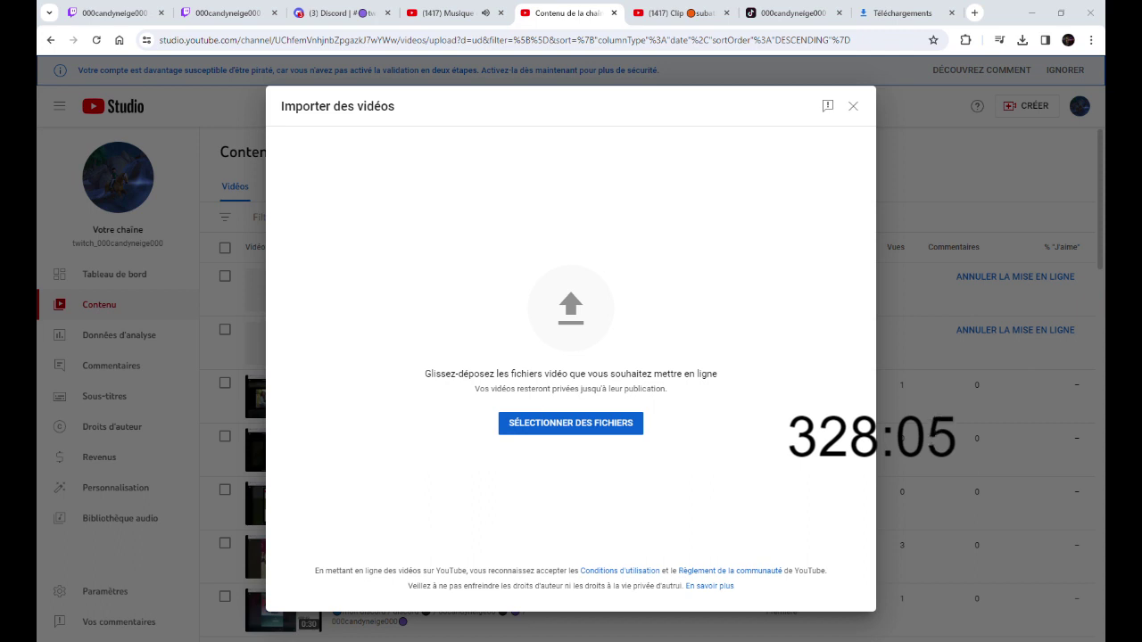
double_click(719, 205)
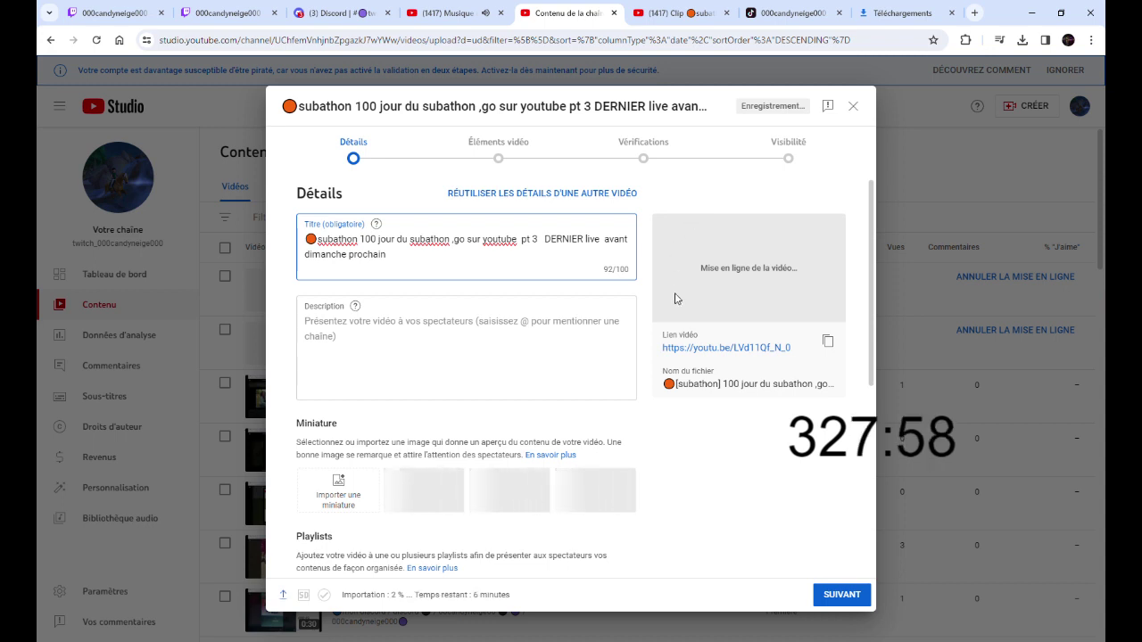
click(434, 340)
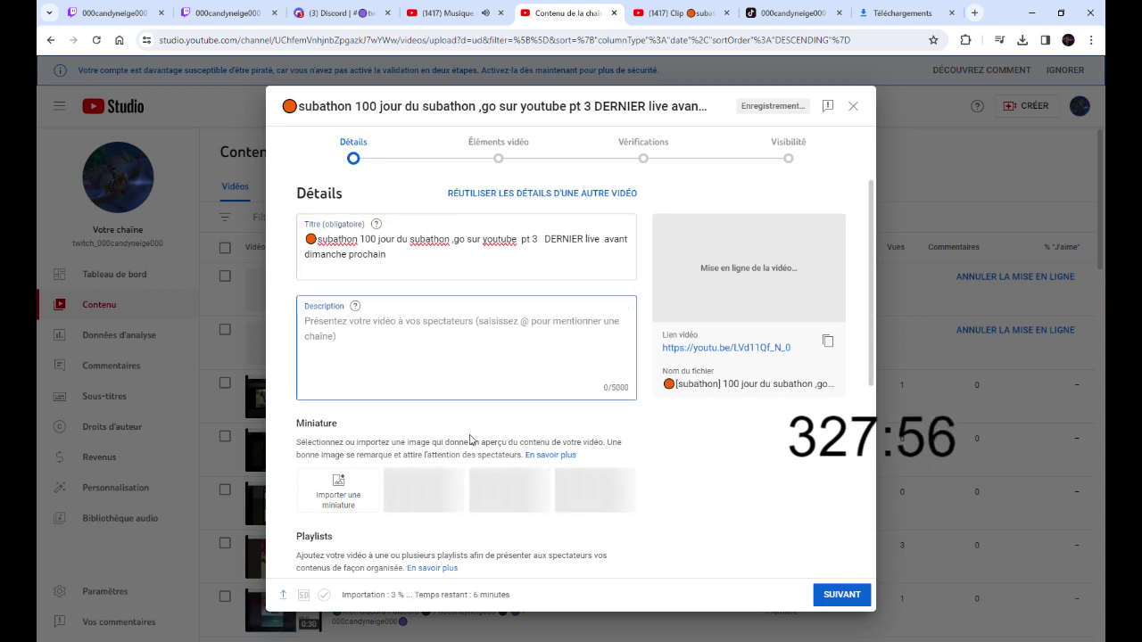
scroll(470, 463, down, 2)
Add the pt 3 video to the "reddiff subathon 2023" playlist and mark it as not made for kids
click(357, 408)
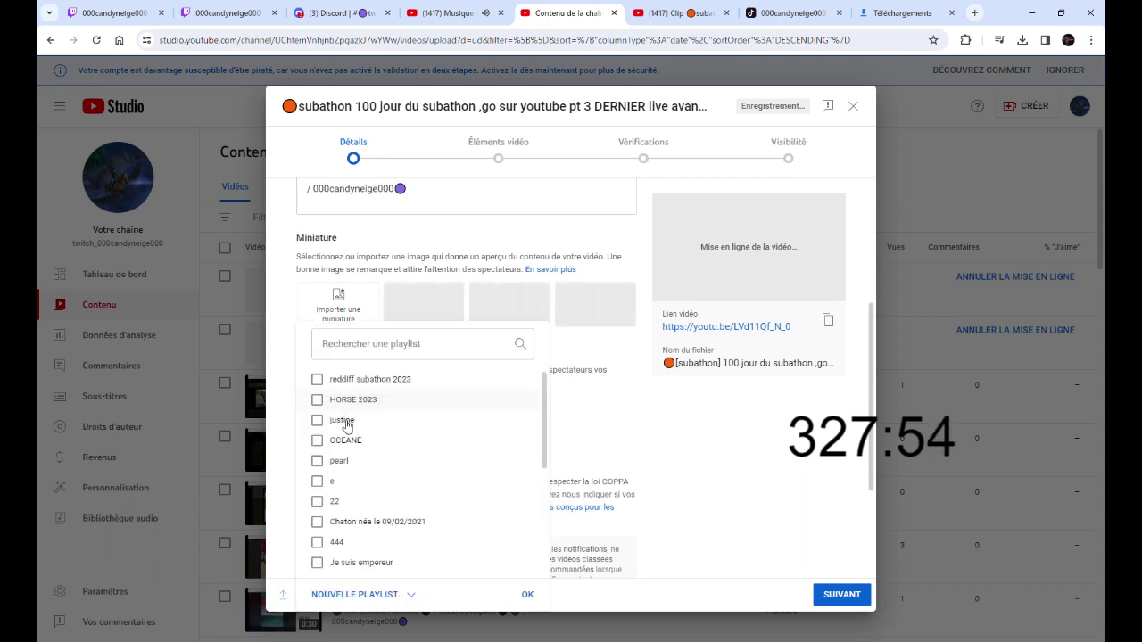
click(363, 399)
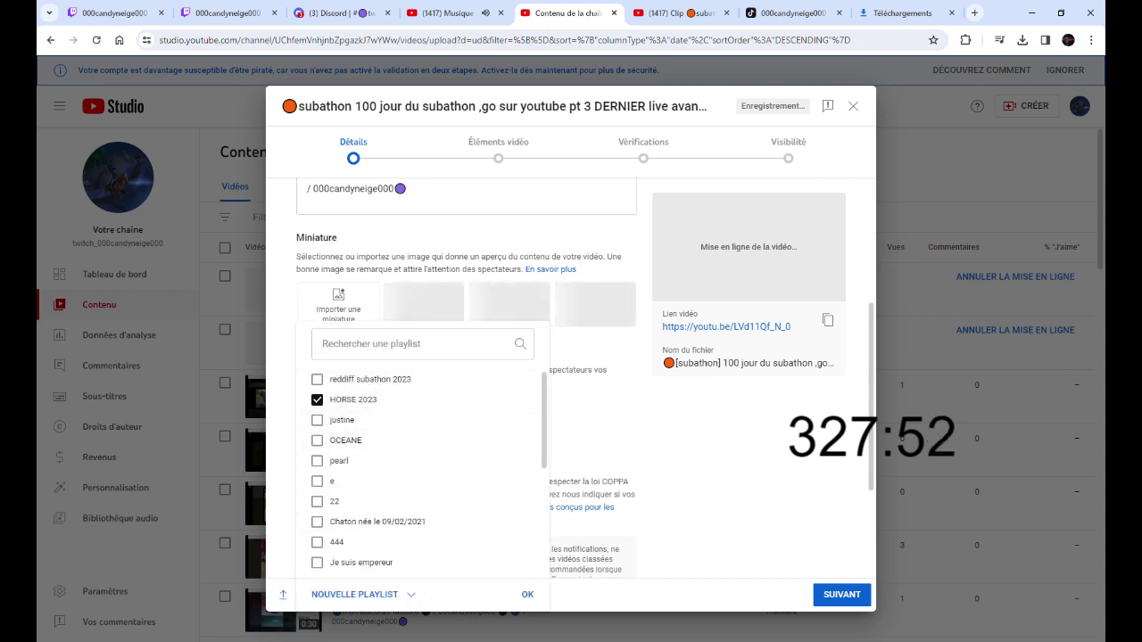
click(371, 407)
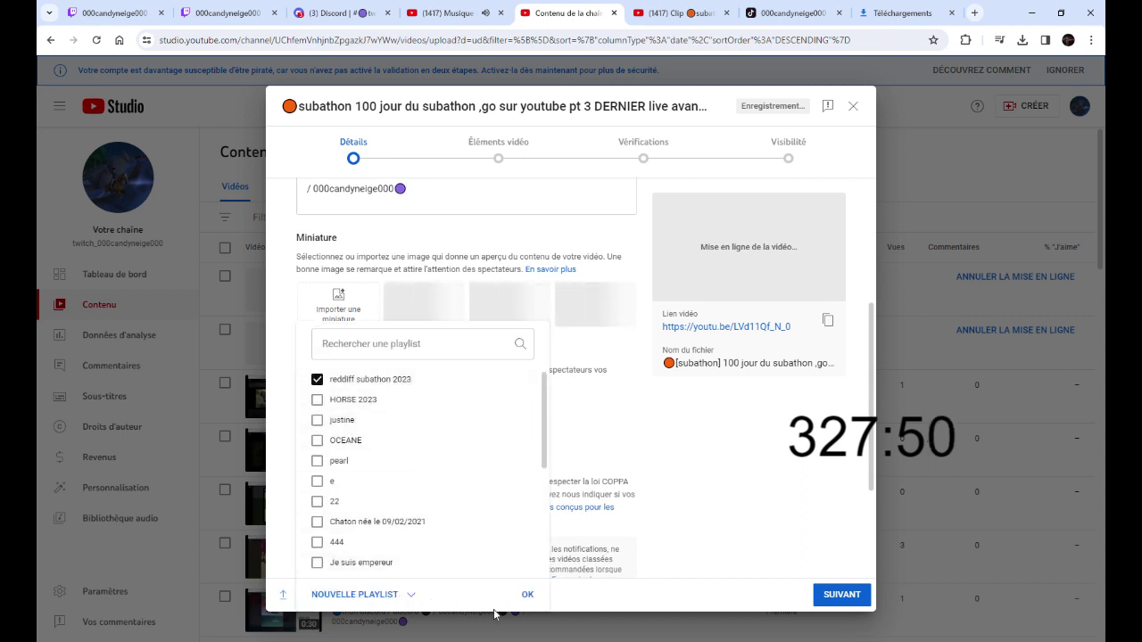
click(527, 595)
scroll(379, 481, down, 1)
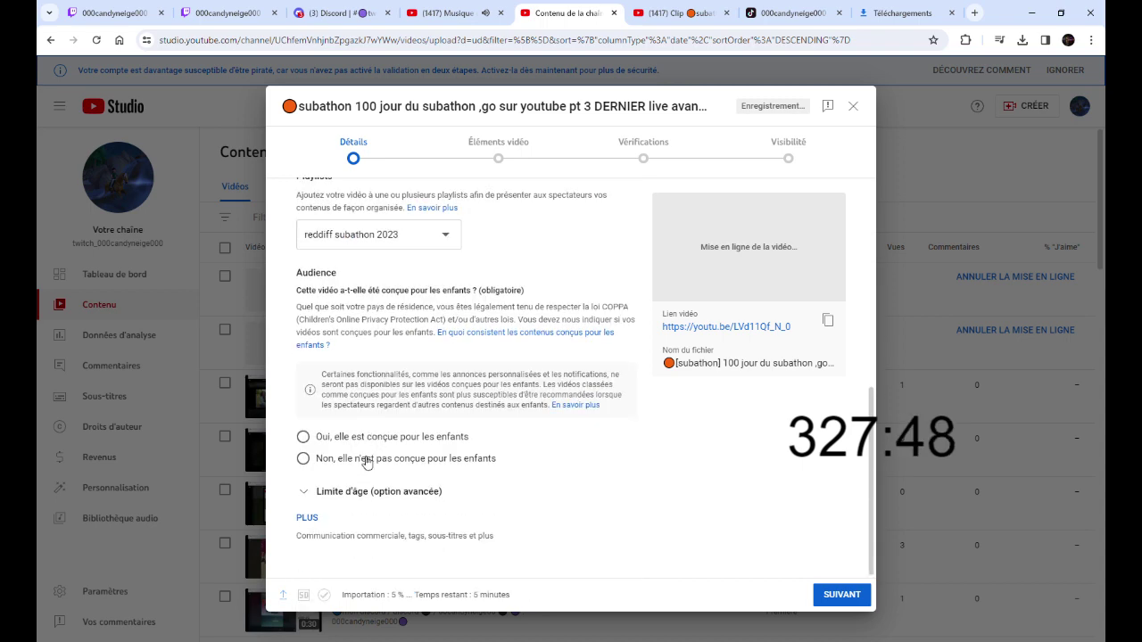
click(303, 458)
Open the pt 3 video's visibility settings and schedule its public release for 27 November 2023
click(788, 148)
click(345, 369)
click(356, 401)
click(610, 461)
click(346, 385)
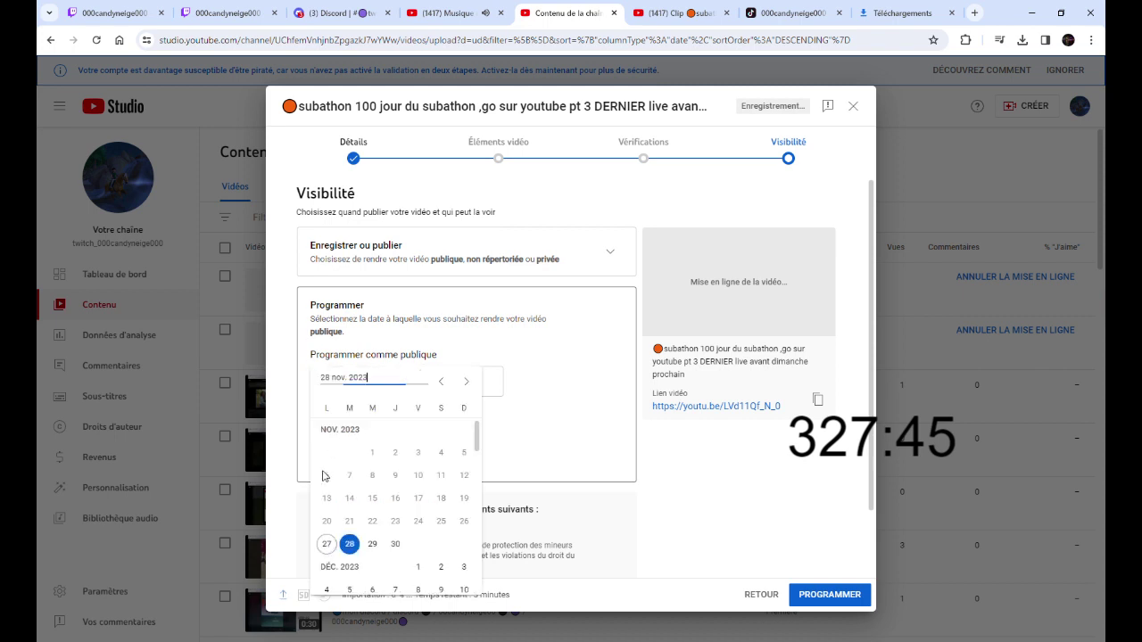
click(329, 548)
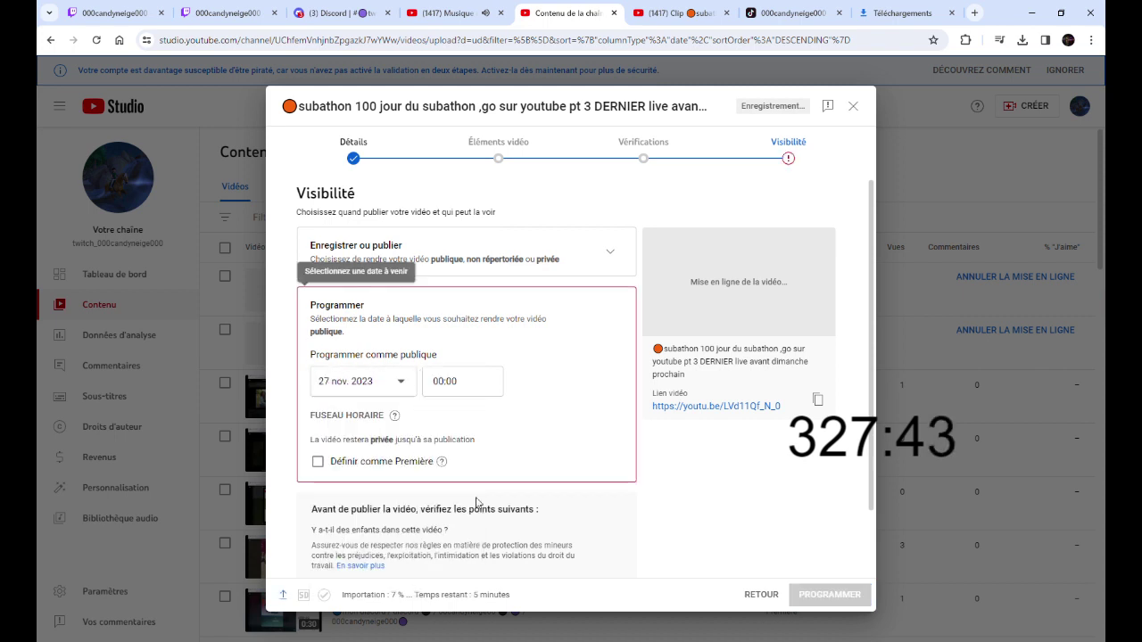
Set the pt 3 video's release time to 12:00 as a Premiere, then schedule it and close the upload summary
double_click(432, 381)
text(1)
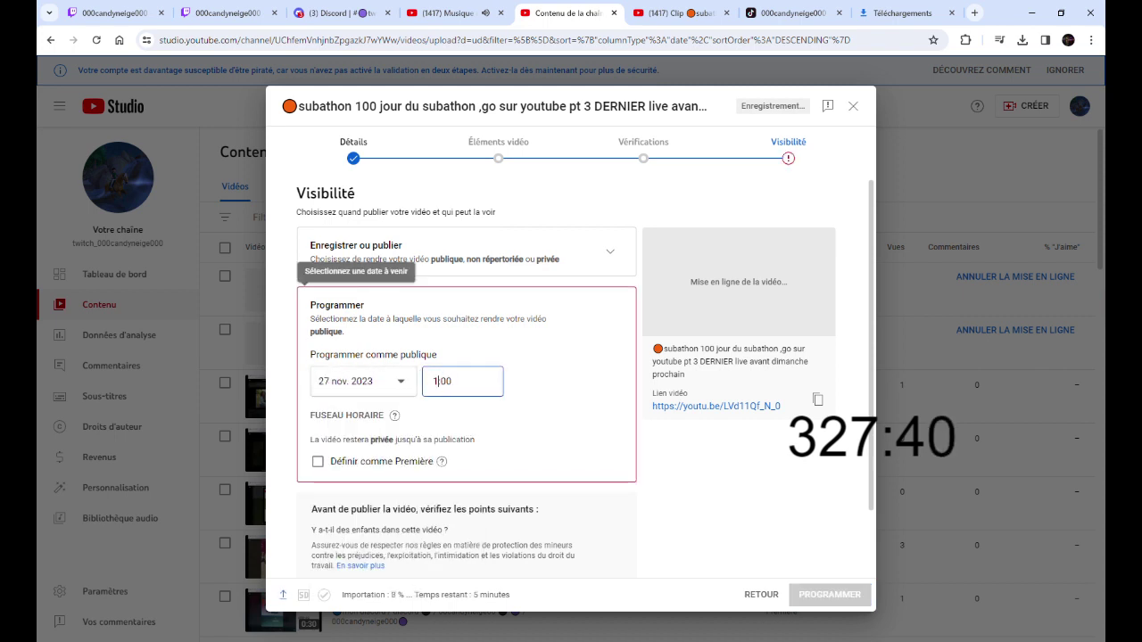
text(2)
click(361, 461)
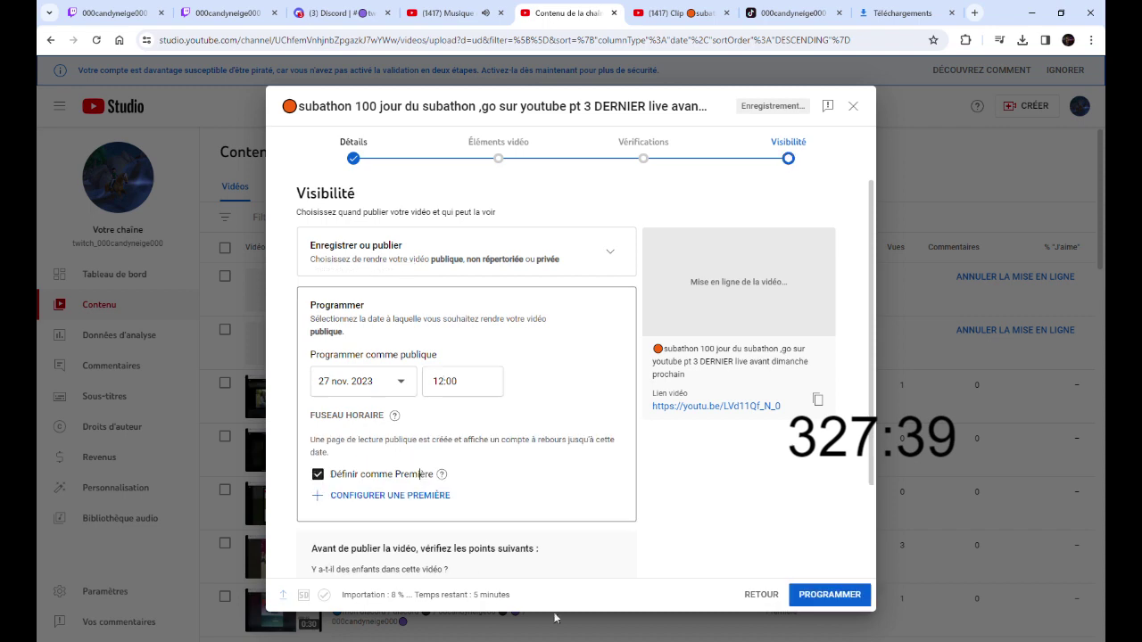
click(831, 594)
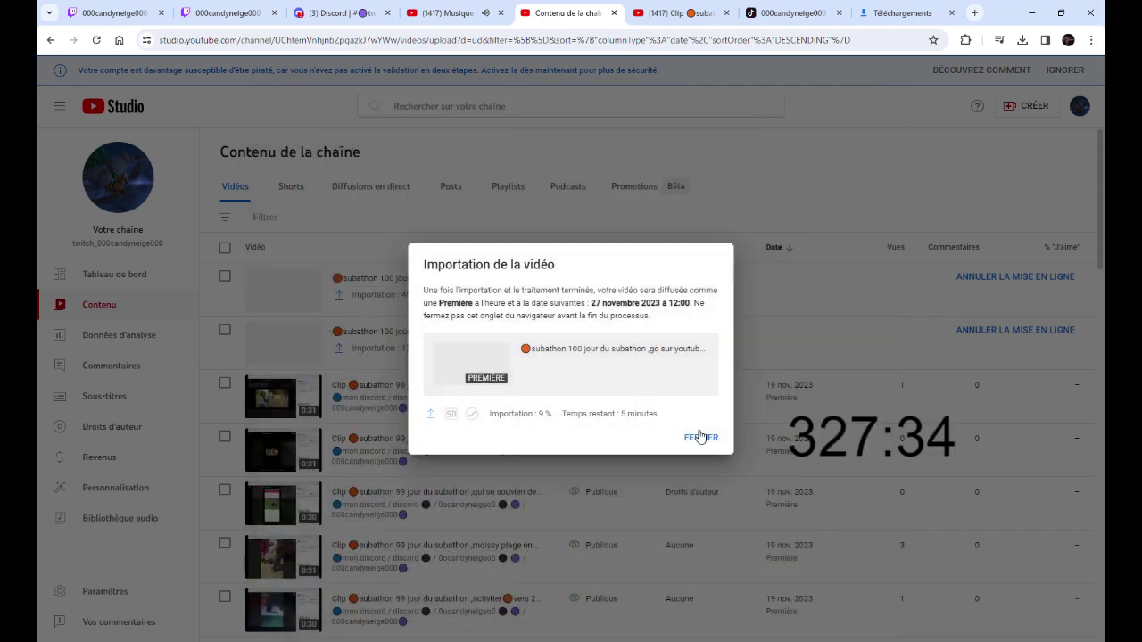
click(700, 437)
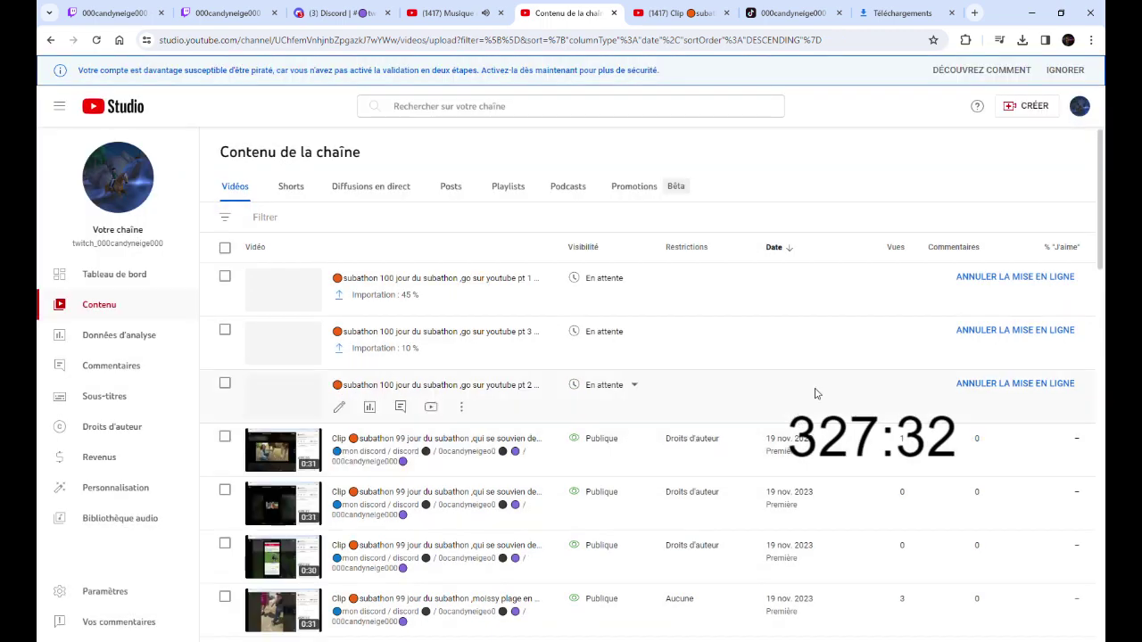
Upload the subathon 102 "mise a jour du 22112023" video and paste the copied links block as its description
click(1027, 105)
click(983, 136)
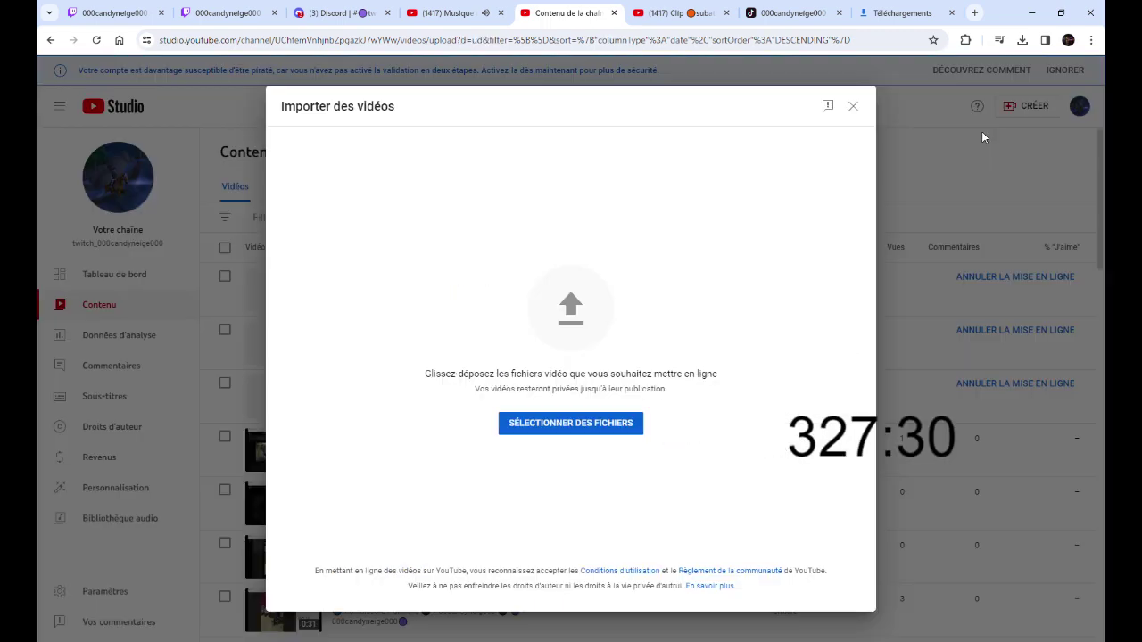
click(571, 423)
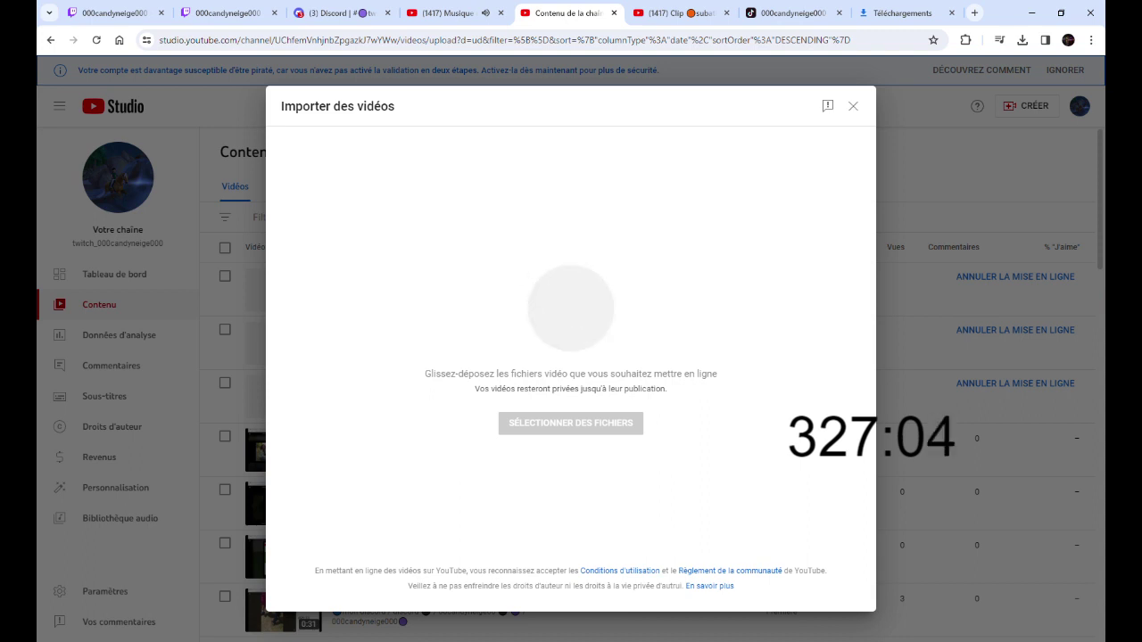
click(491, 360)
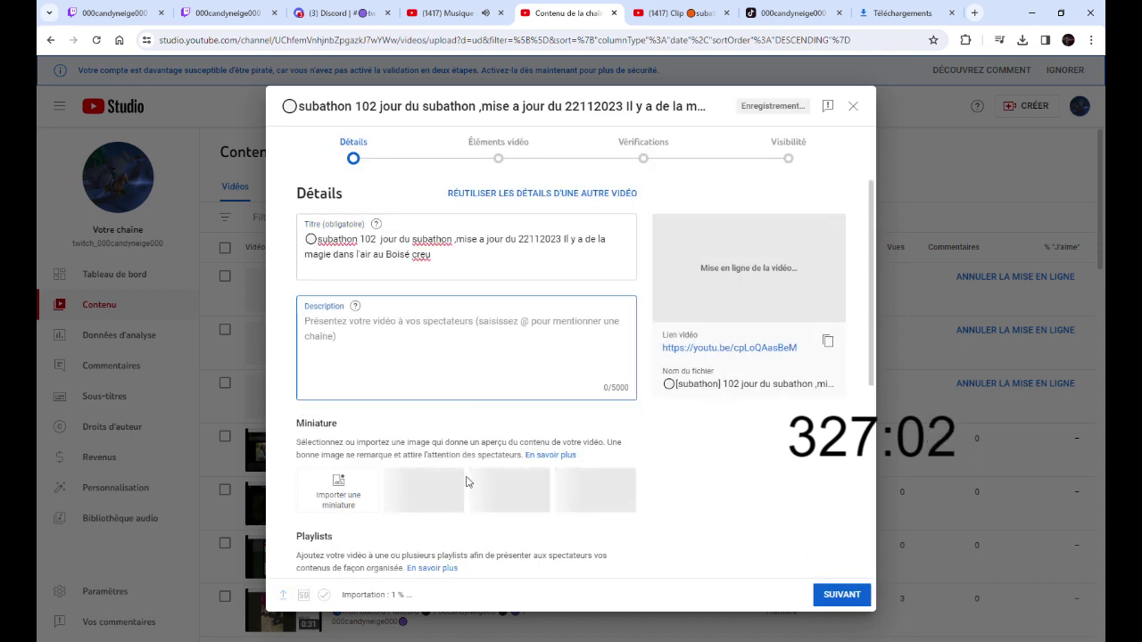
key(ctrl+v)
Add the subathon 102 video to the "reddiff subathon 2023" playlist and mark it as not made for kids
scroll(428, 392, down, 3)
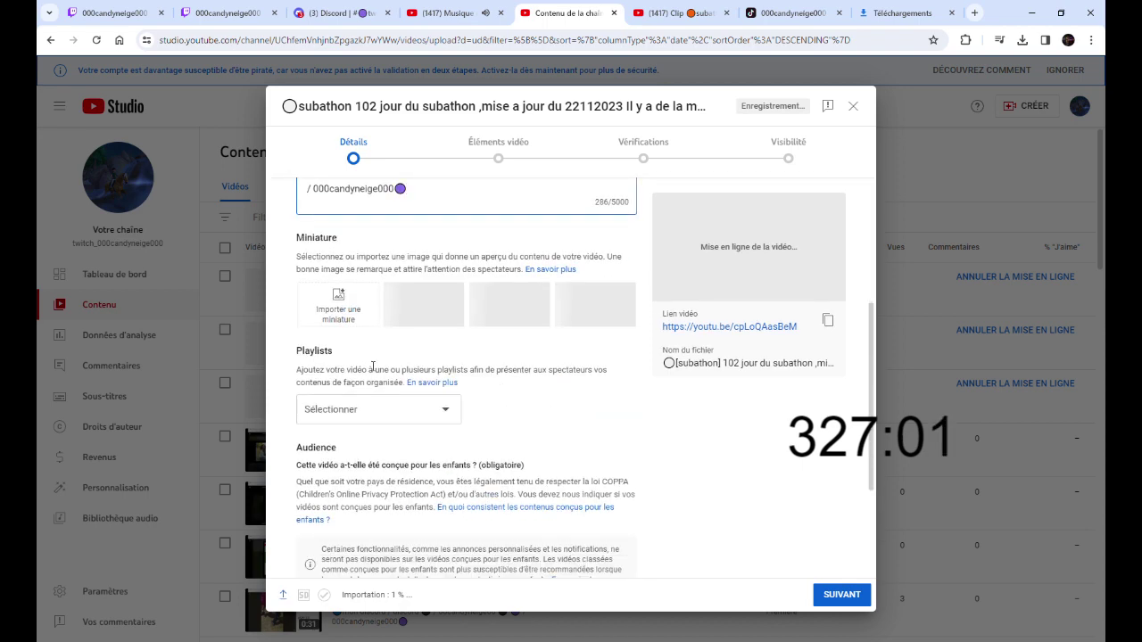
click(365, 412)
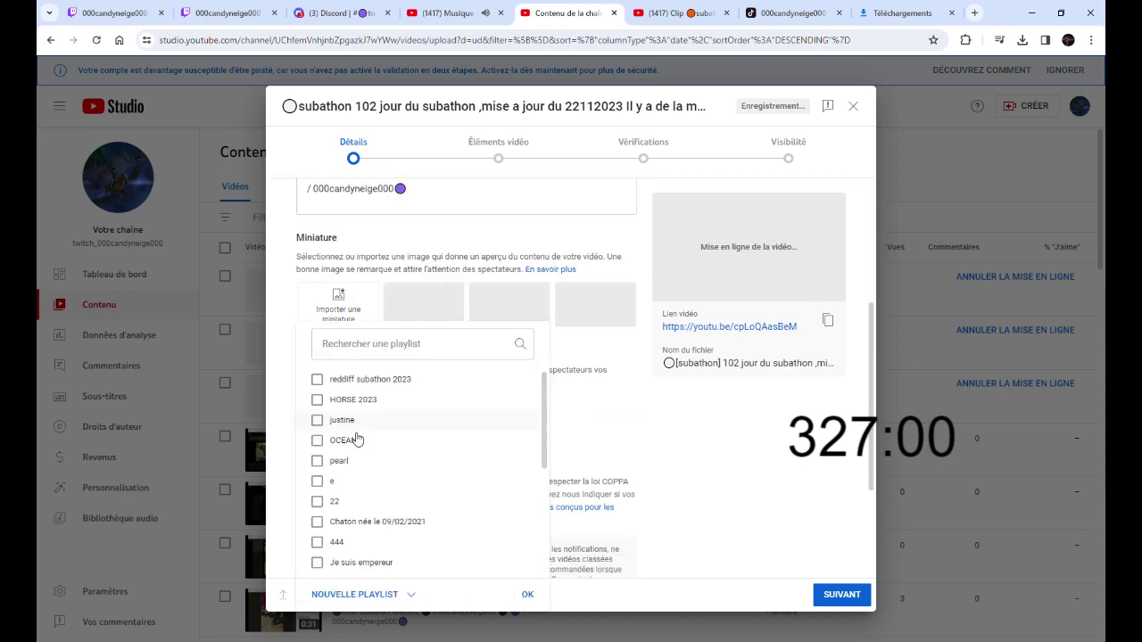
click(524, 592)
scroll(438, 474, down, 3)
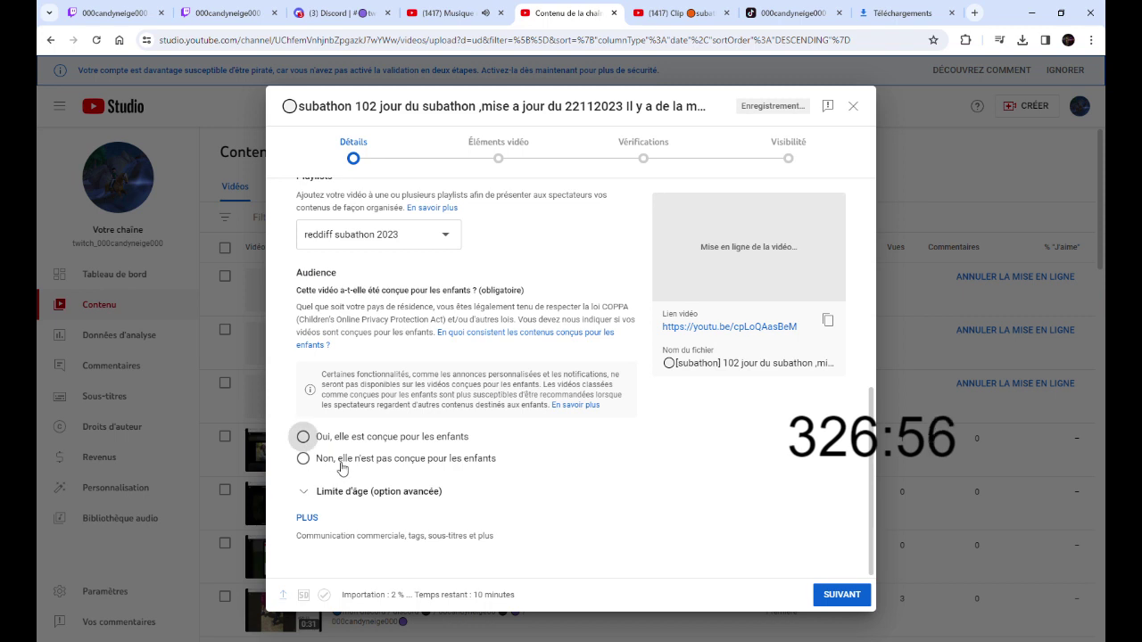
click(303, 457)
Open the subathon 102 video's visibility settings and schedule its public release for 27 November 2023
click(808, 150)
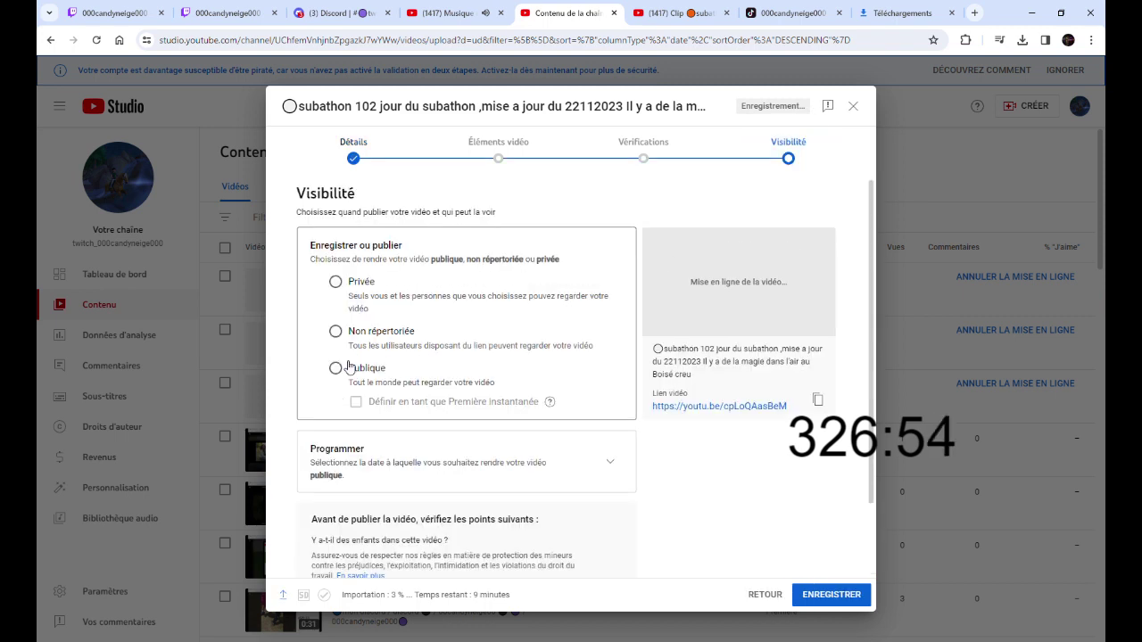
click(342, 369)
click(357, 402)
click(596, 460)
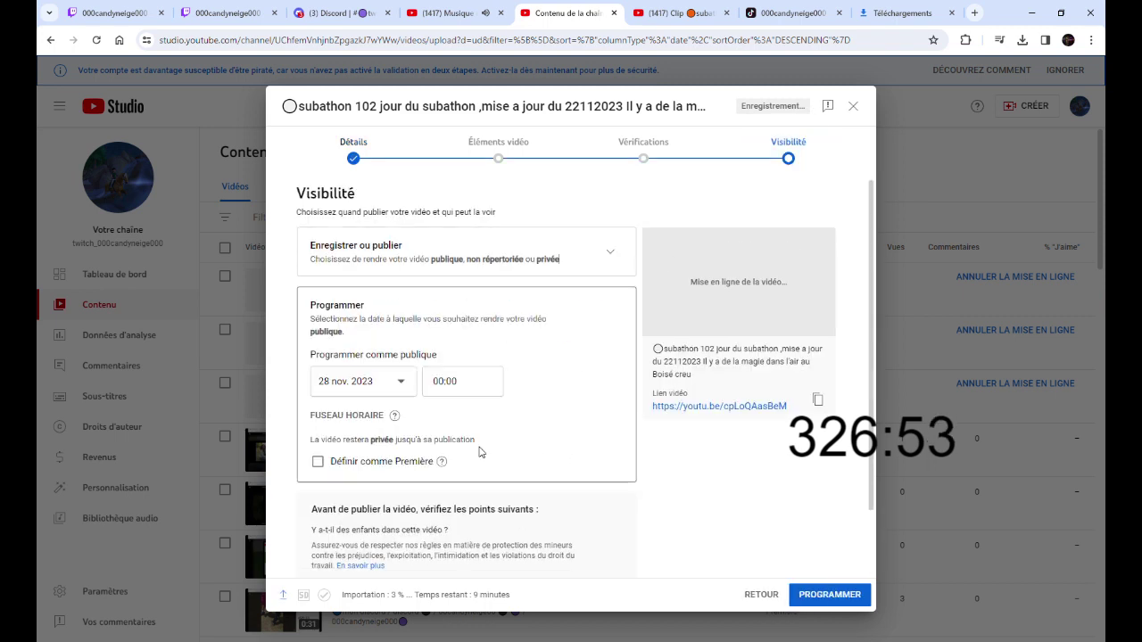
click(353, 386)
click(330, 541)
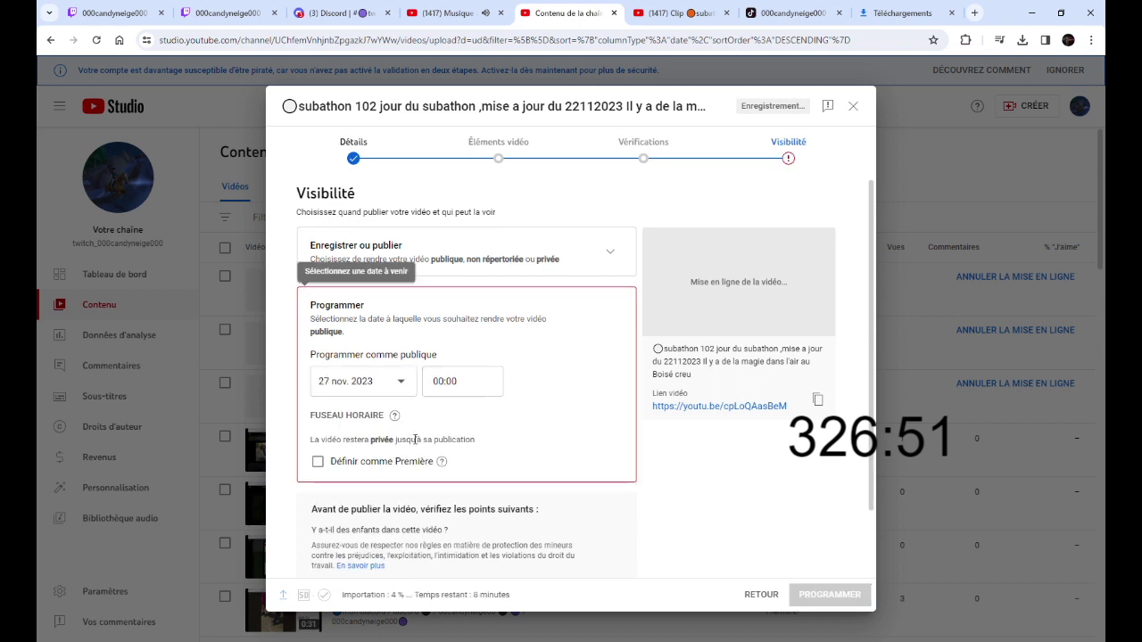
Set the subathon 102 video's release time to 12:00 as a Premiere, then schedule it and close the upload summary
click(437, 382)
text(12)
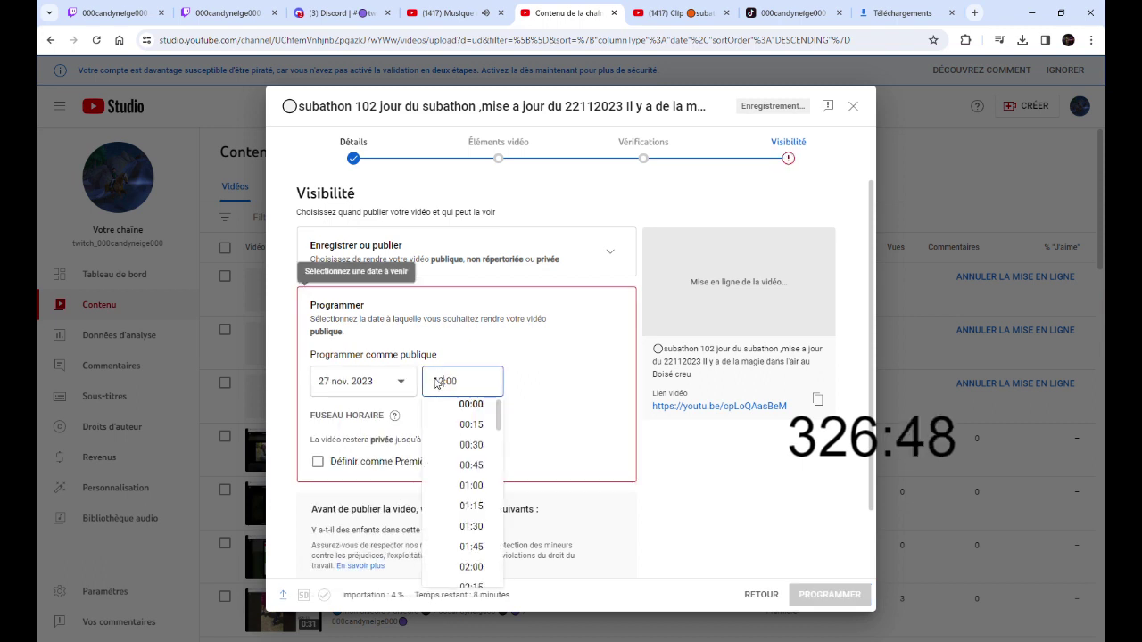
key(Return)
click(394, 460)
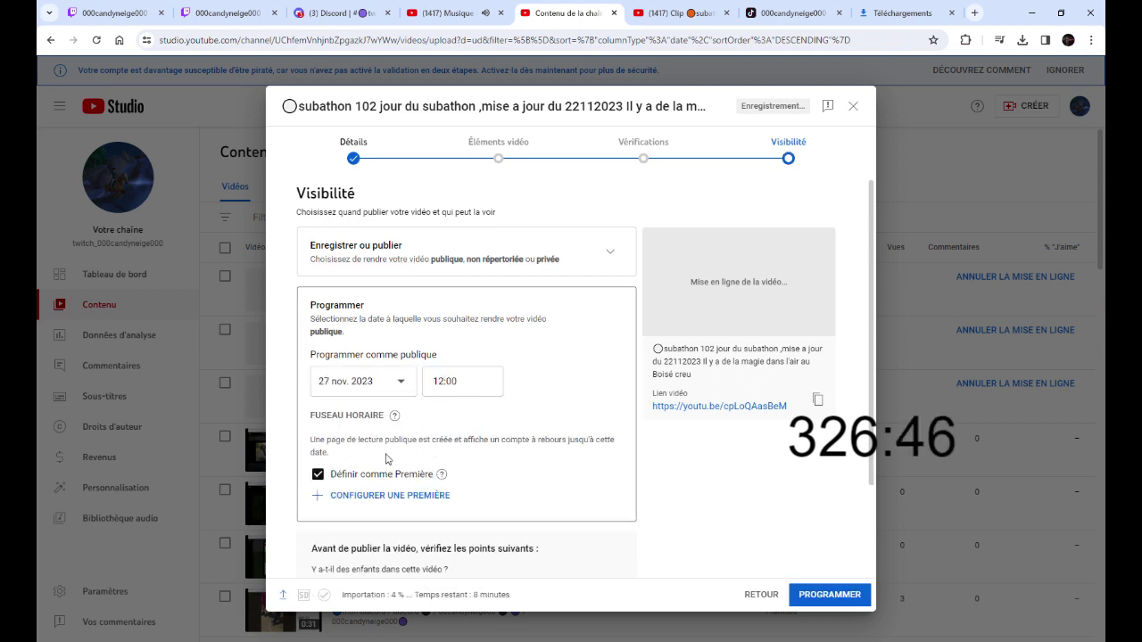
click(839, 593)
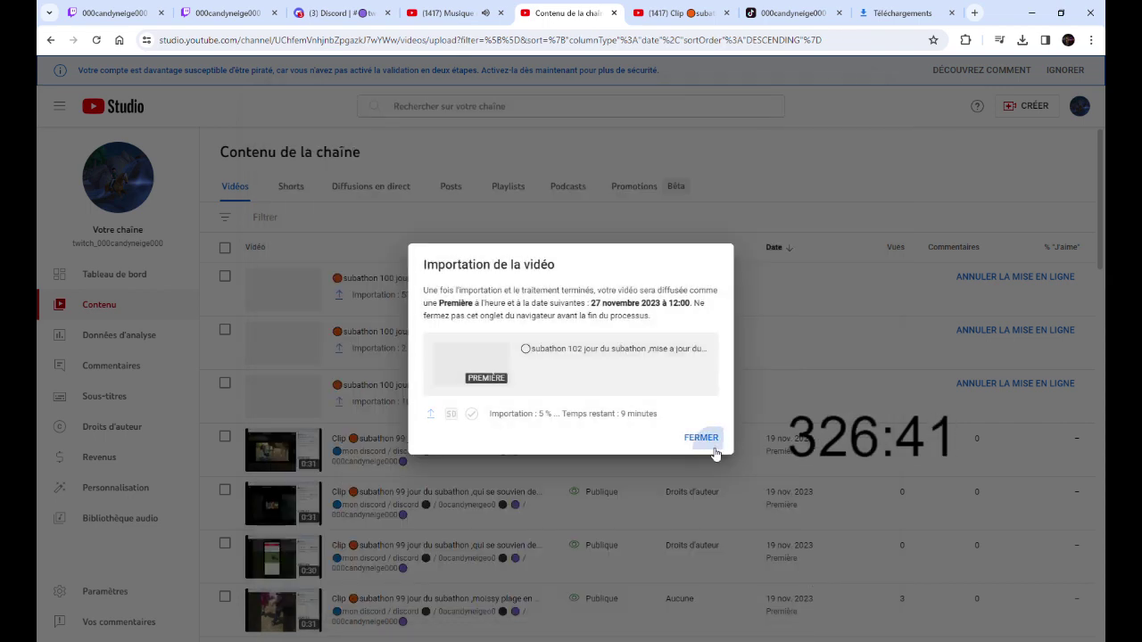
click(701, 437)
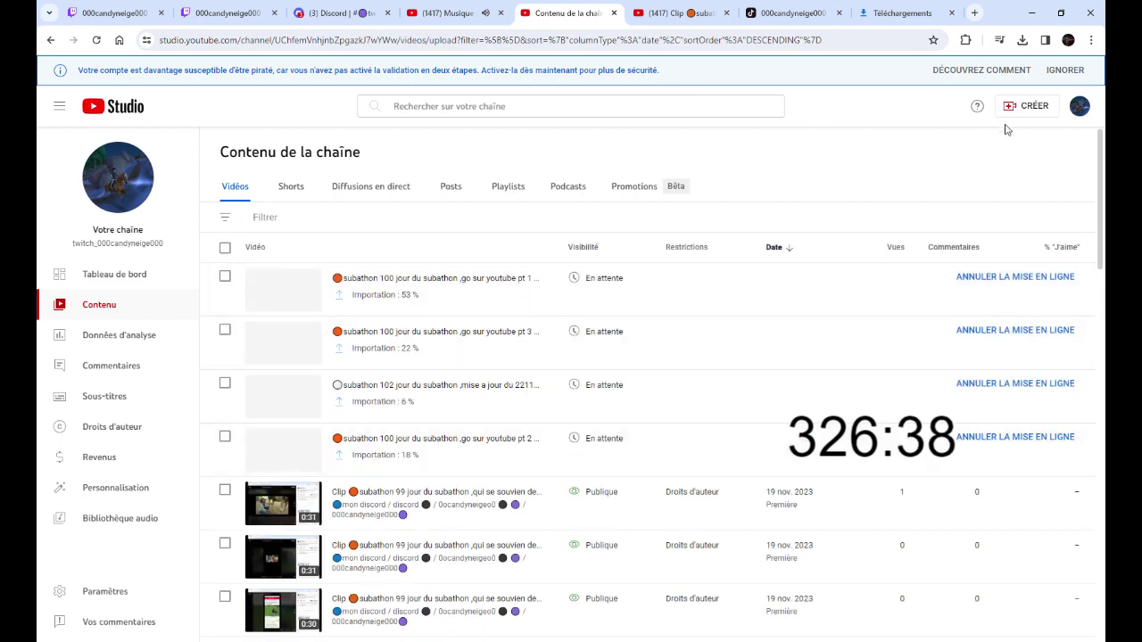
Upload the "Clip" version of the subathon 102 video and paste the copied links block as its description
click(1028, 107)
click(983, 133)
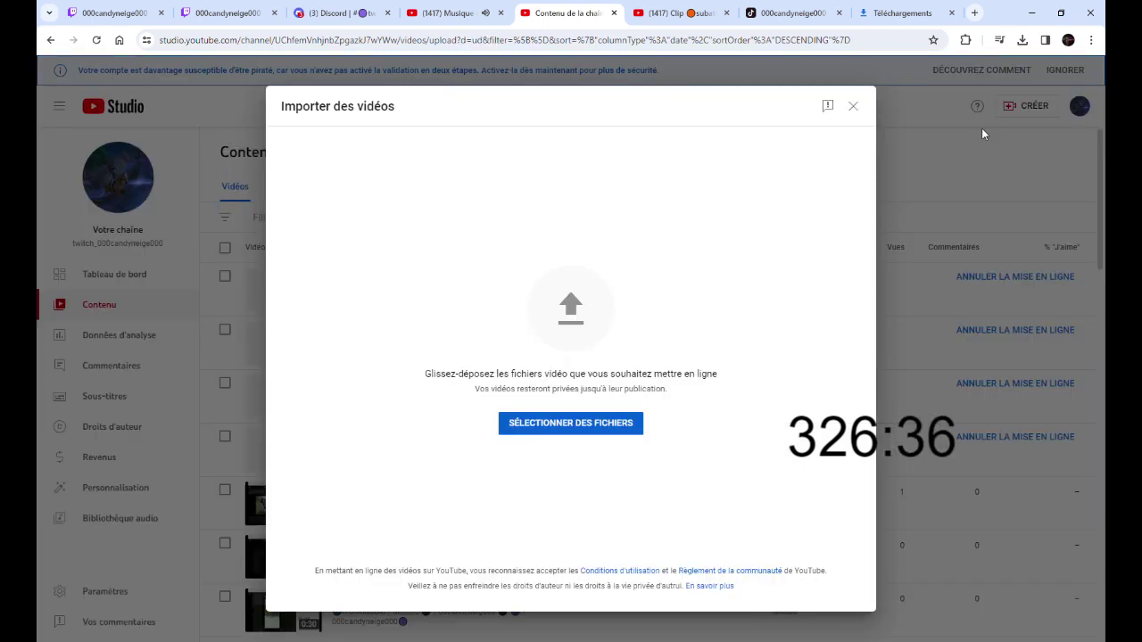
click(583, 425)
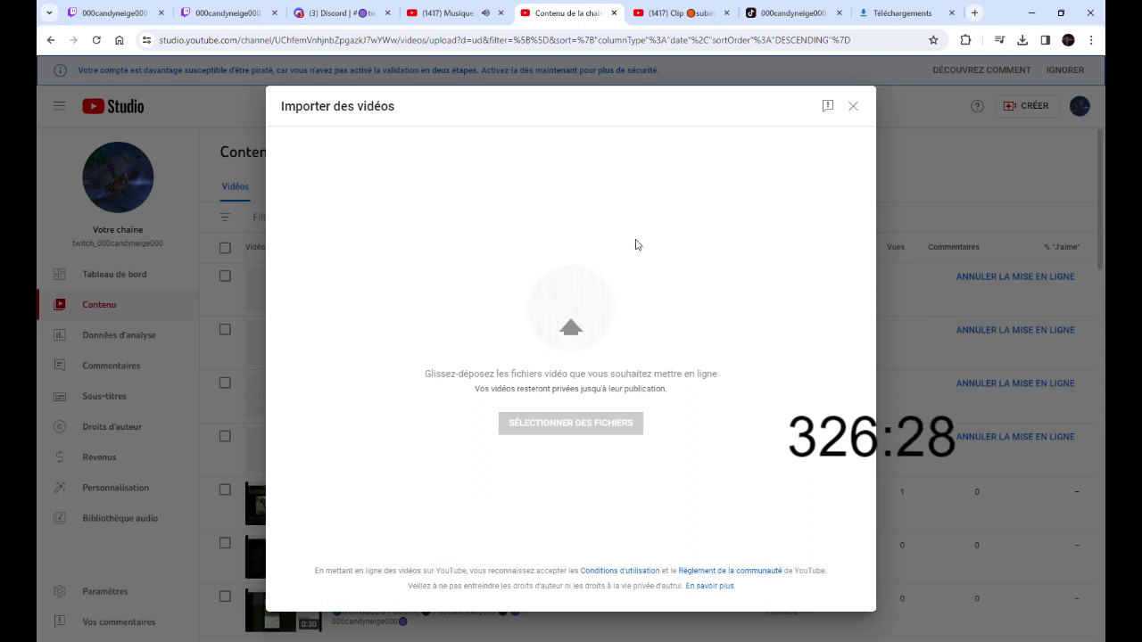
click(461, 361)
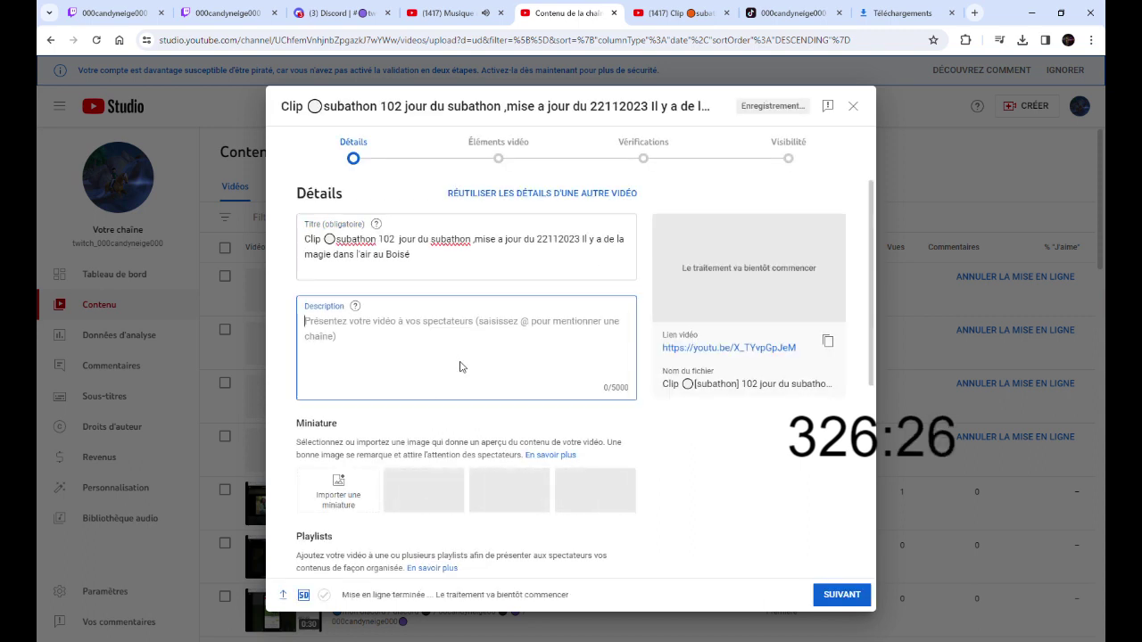
key(ctrl+v)
Add the subathon 102 clip to the "reddiff subathon 2023" playlist
scroll(542, 503, down, 3)
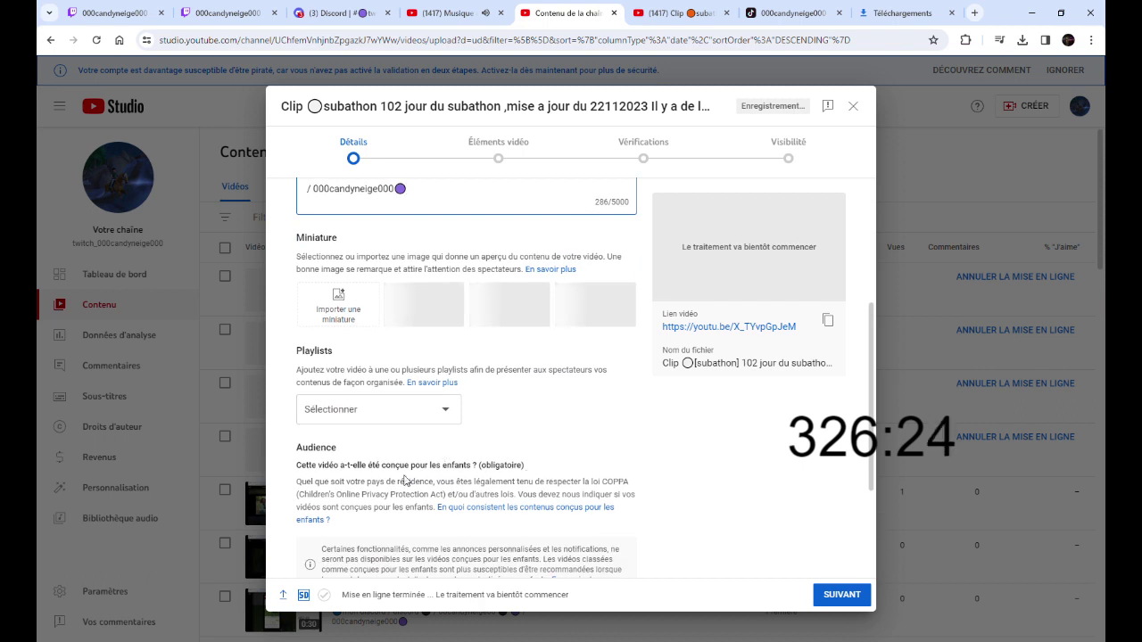
click(375, 412)
click(318, 379)
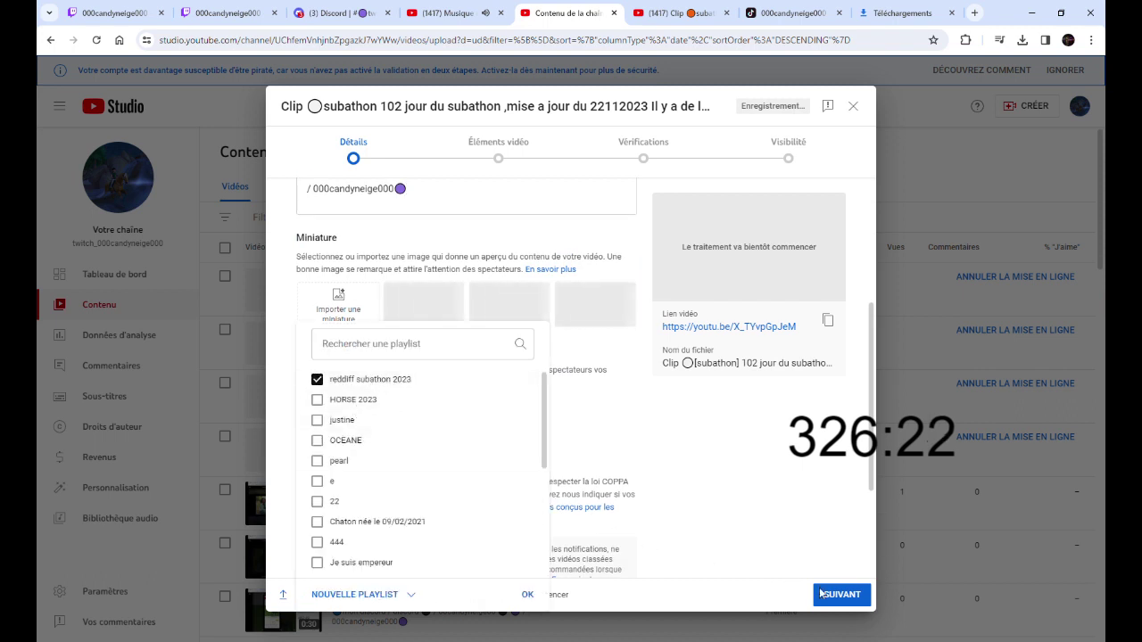
click(691, 546)
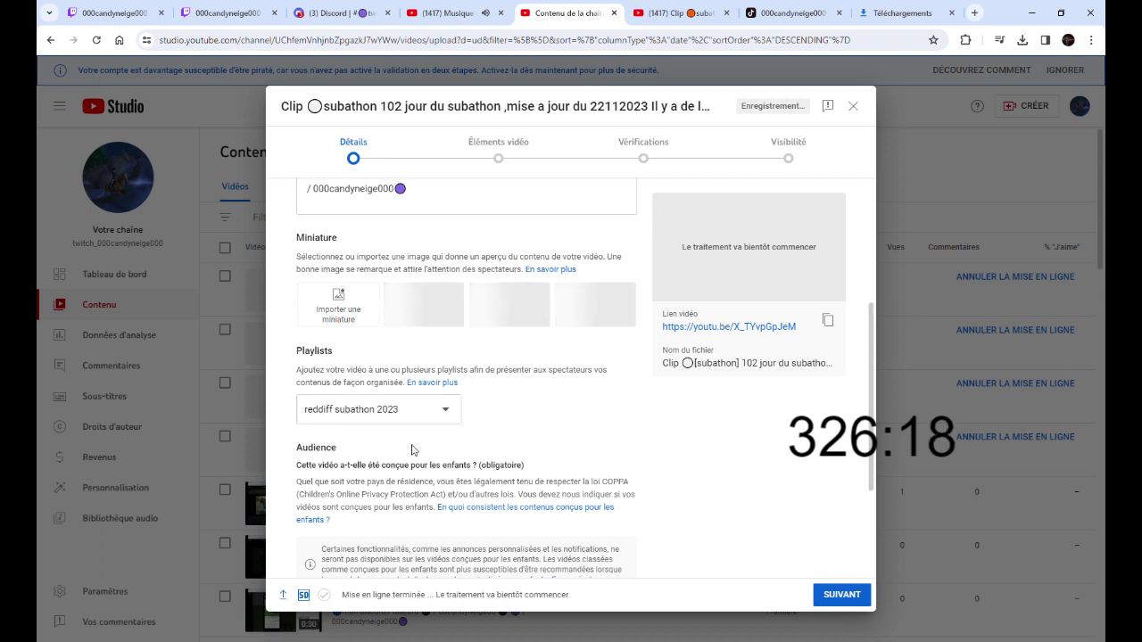
scroll(374, 437, down, 2)
Open the subathon 102 clip's visibility settings and schedule its public release for 27 November 2023
click(787, 154)
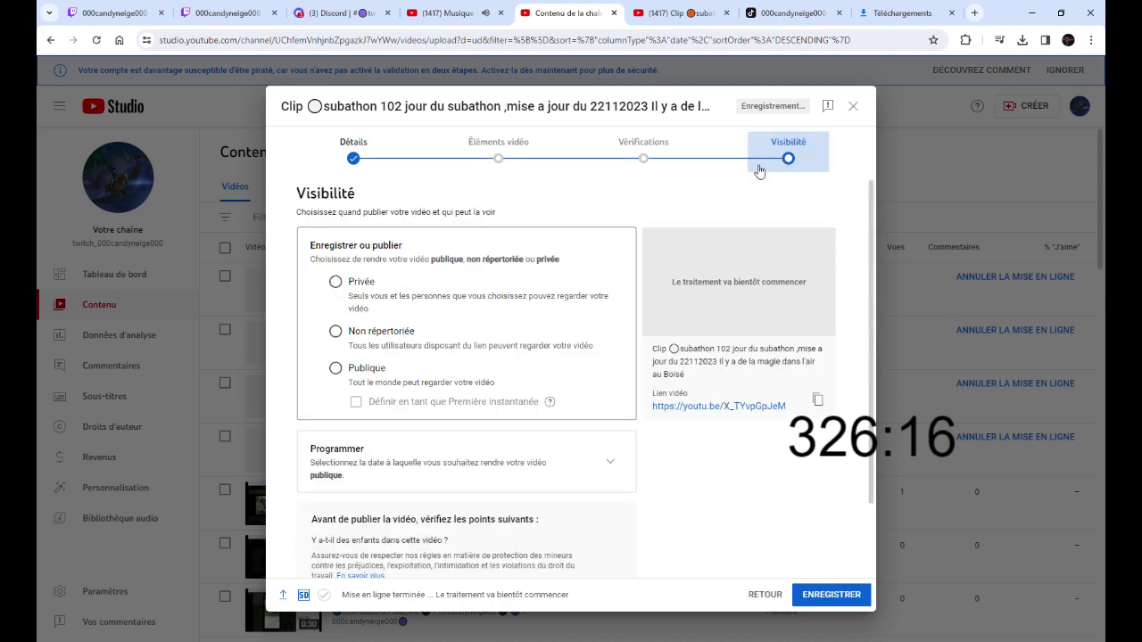
click(335, 369)
click(356, 401)
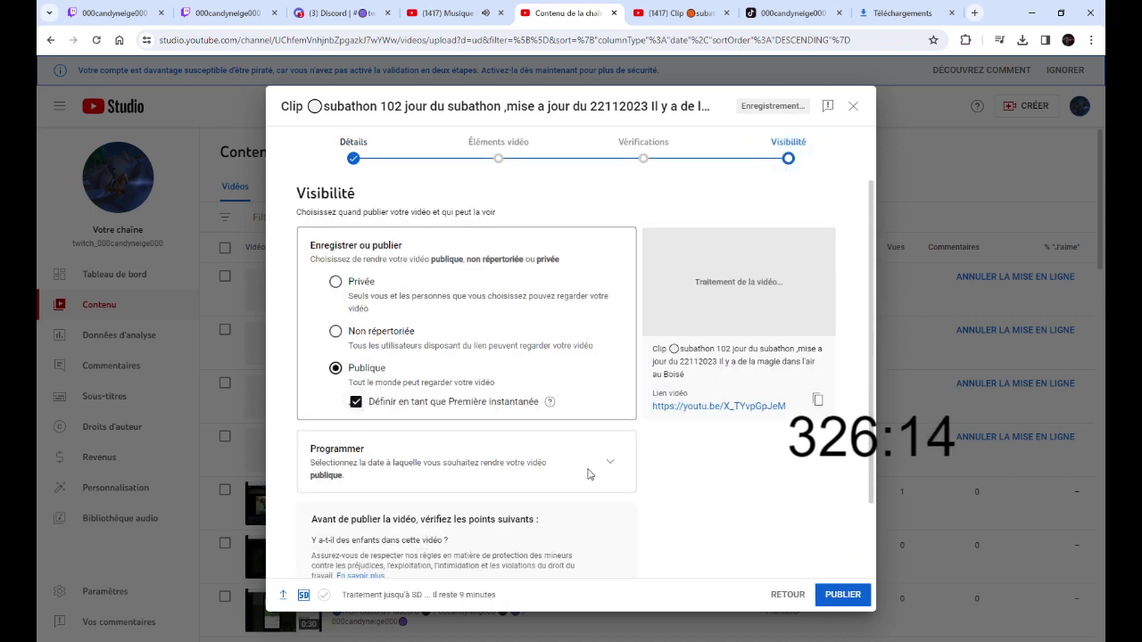
click(607, 466)
click(357, 382)
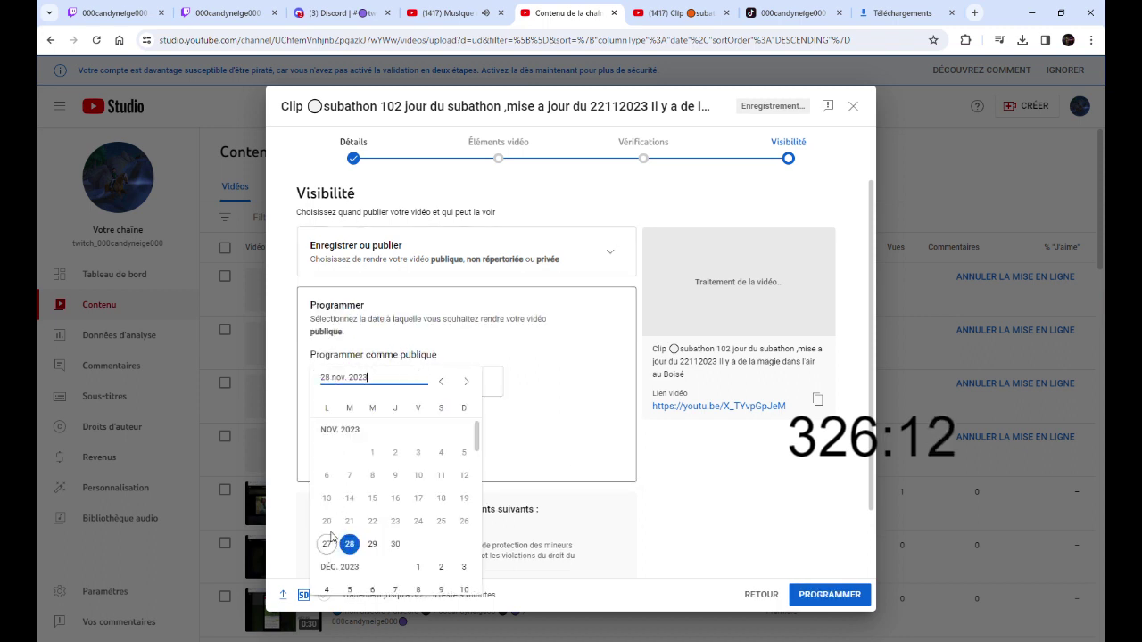
click(330, 540)
Set the subathon 102 clip's release time to 12:00, define it as a Premiere and schedule it
drag(443, 384, 429, 384)
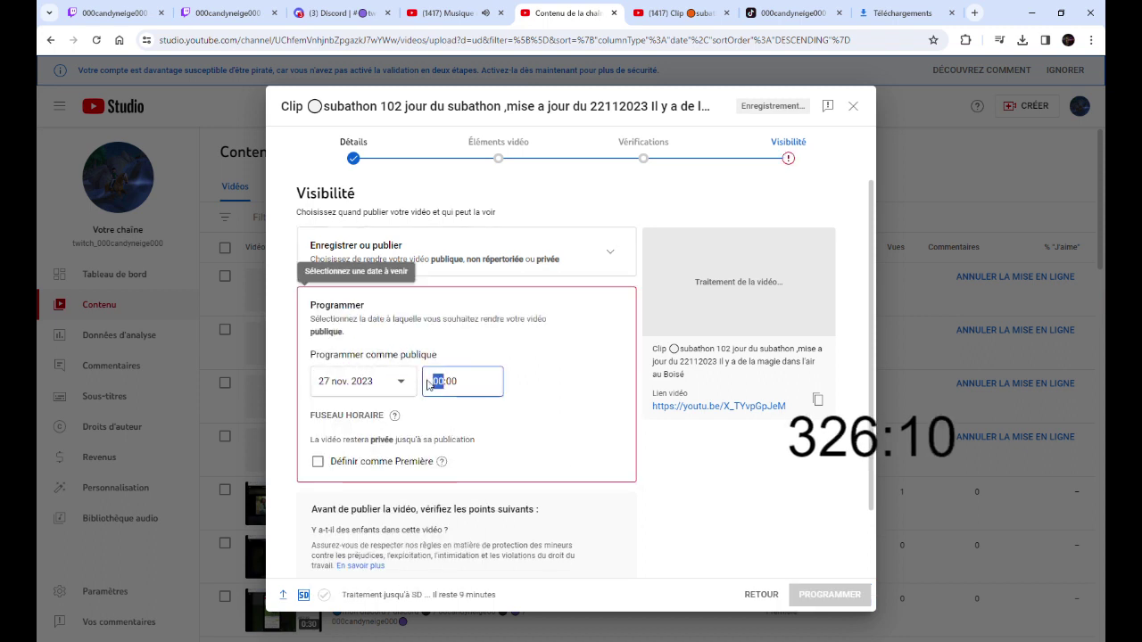
text(12)
click(406, 458)
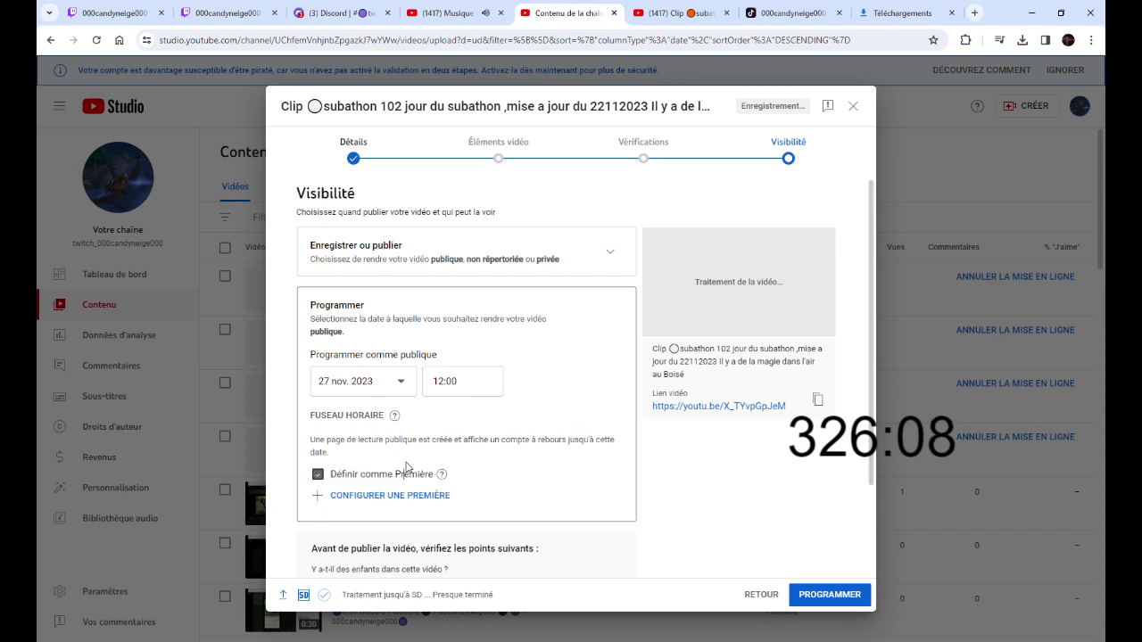
scroll(434, 463, down, 1)
click(804, 596)
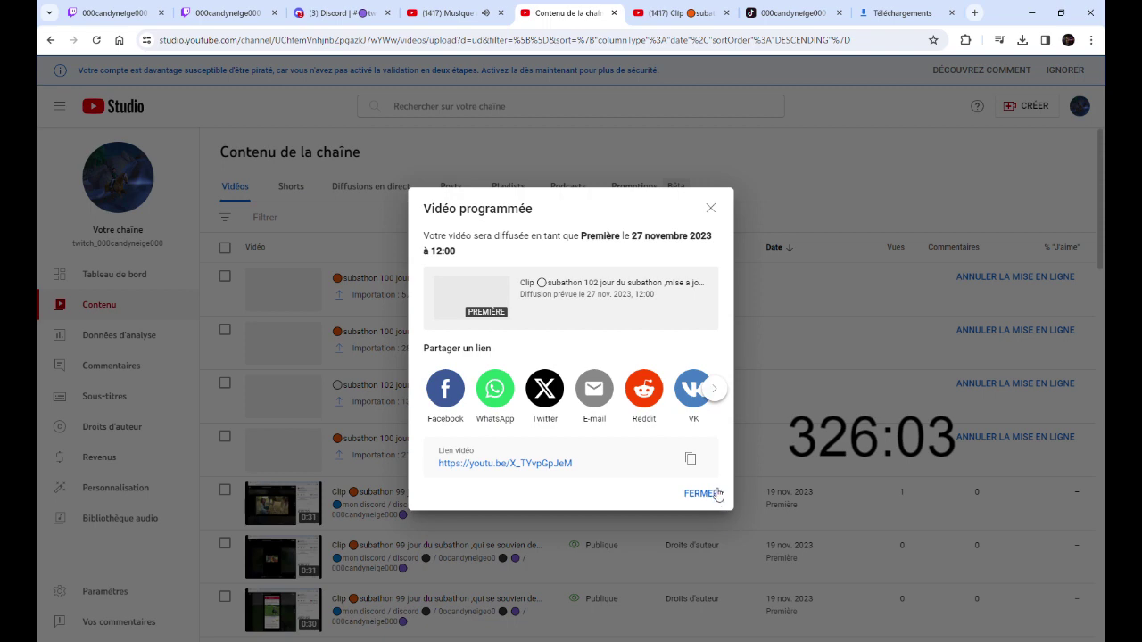
Upload the second "Clip" file of the subathon 102 video and paste the copied links block as its description
click(717, 494)
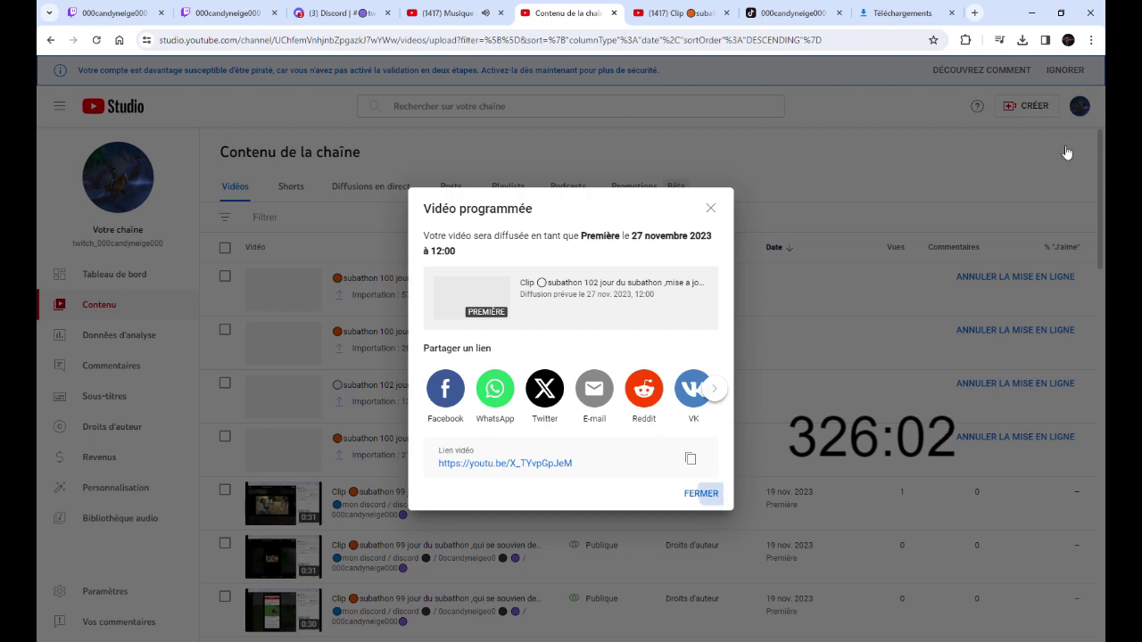
click(1035, 107)
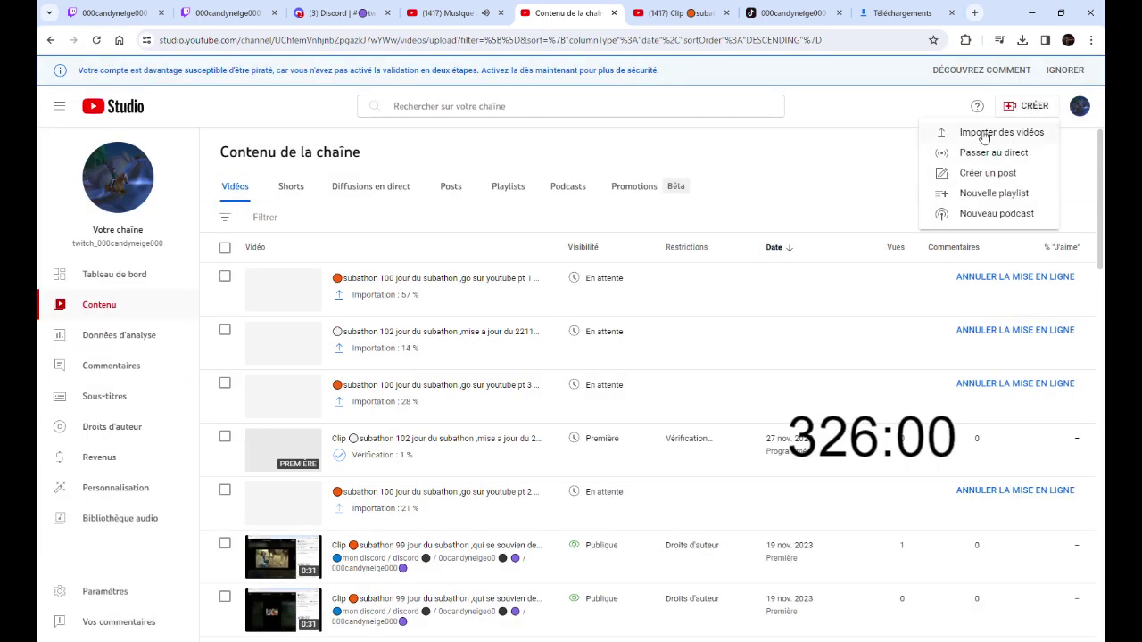
click(968, 132)
click(560, 432)
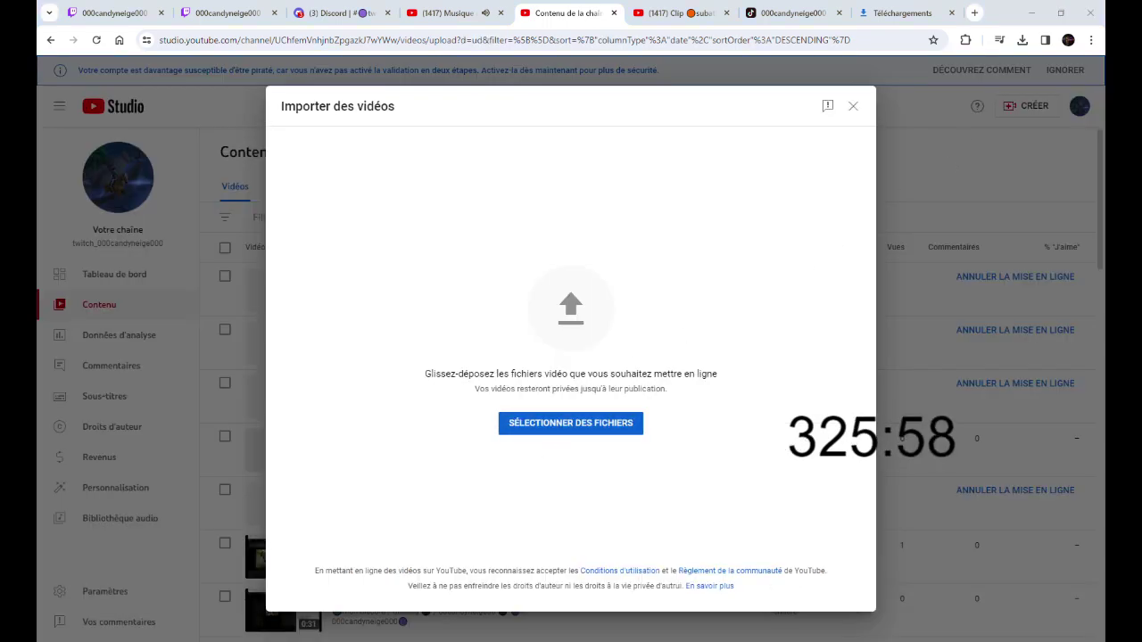
double_click(723, 210)
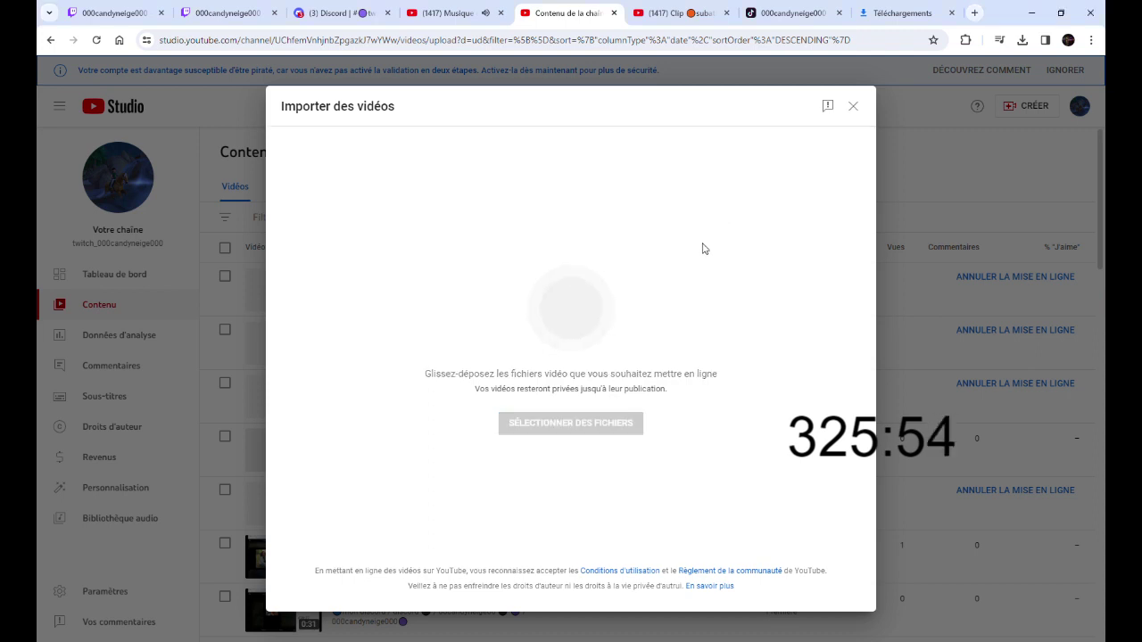
click(484, 323)
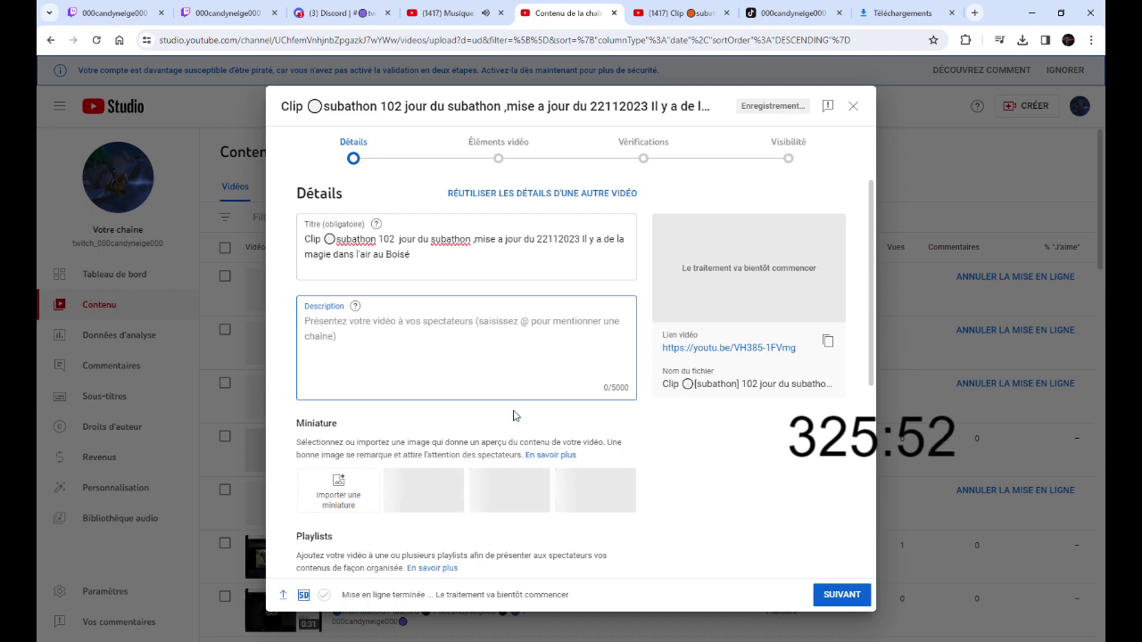
key(ctrl+v)
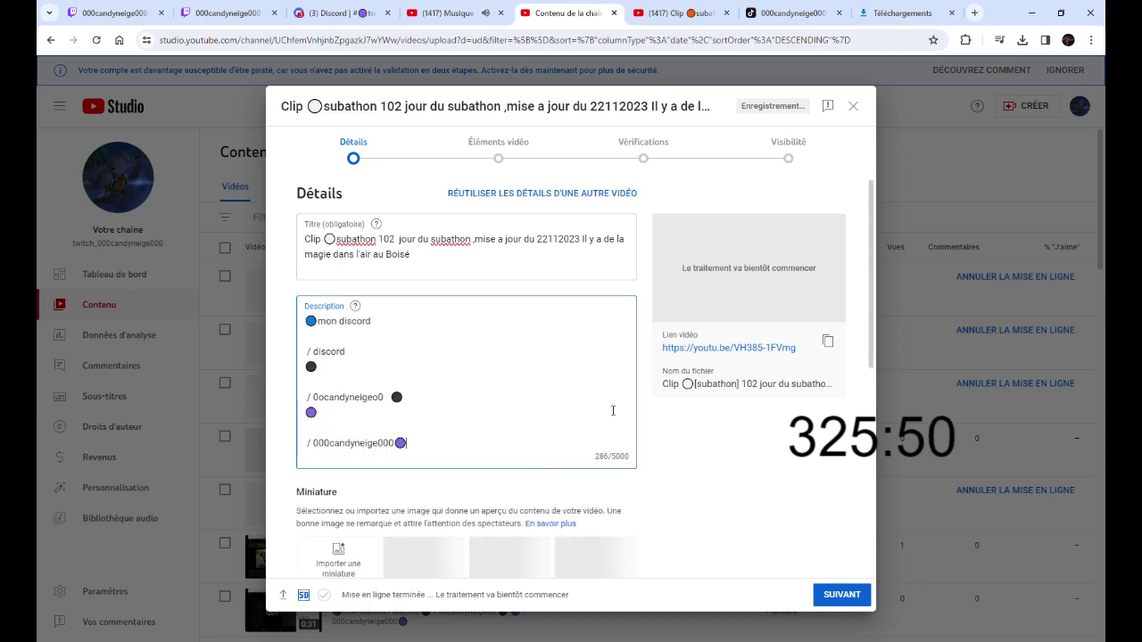
Mark the second subathon 102 clip as not made for kids and set its visibility to public
scroll(606, 408, down, 5)
click(386, 458)
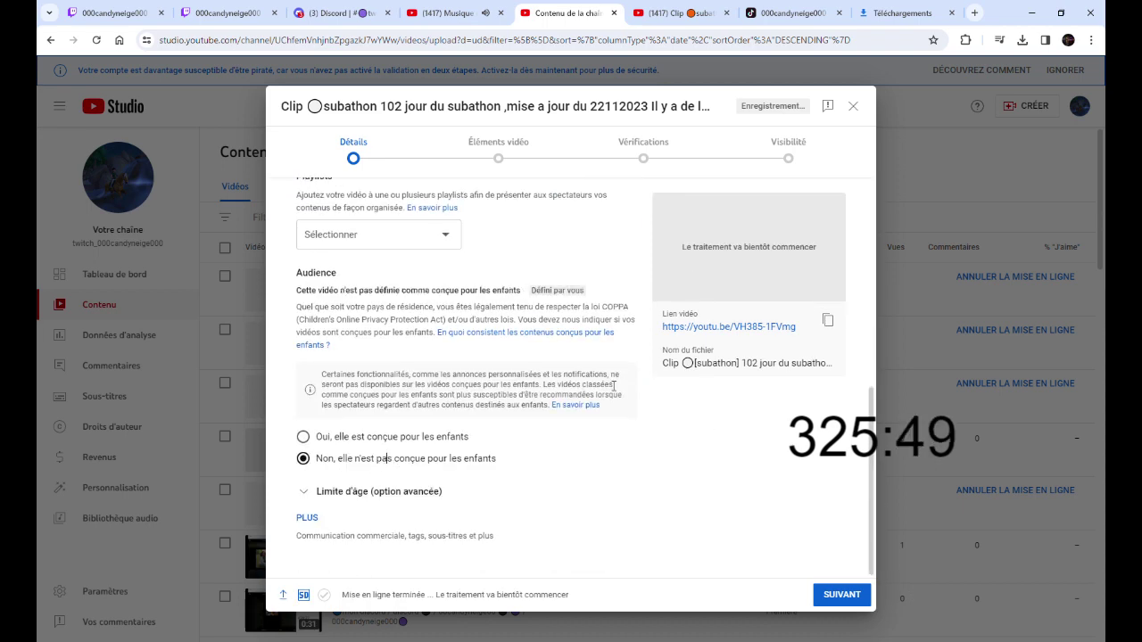
click(784, 147)
click(371, 370)
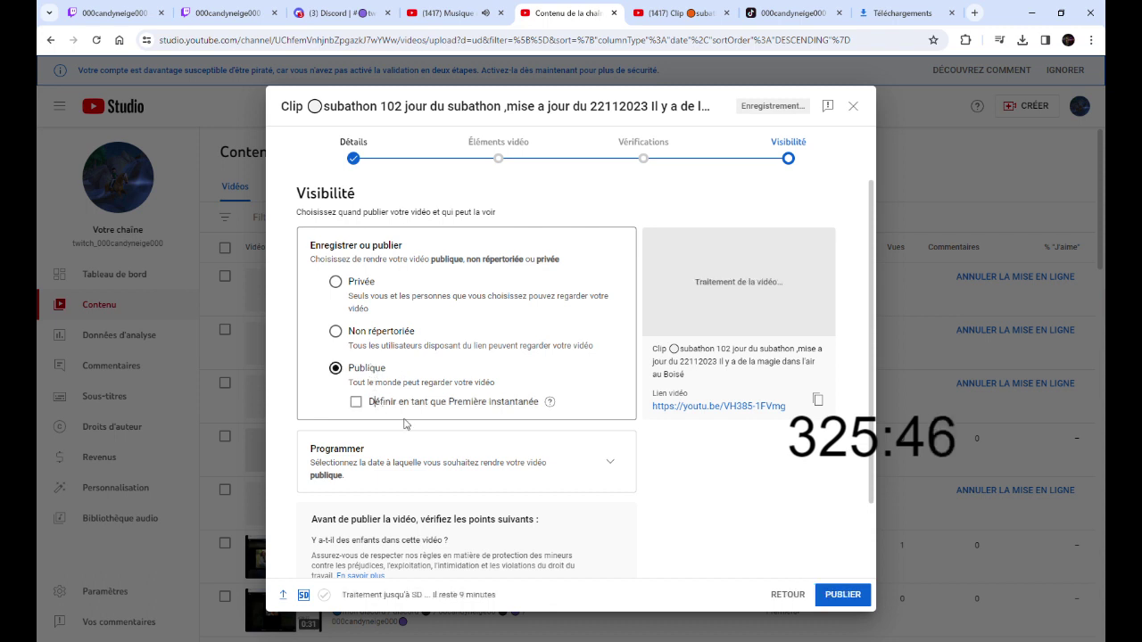
Schedule the second subathon 102 clip as a Premiere for 27 November 2023 at 12:00
click(608, 463)
click(375, 381)
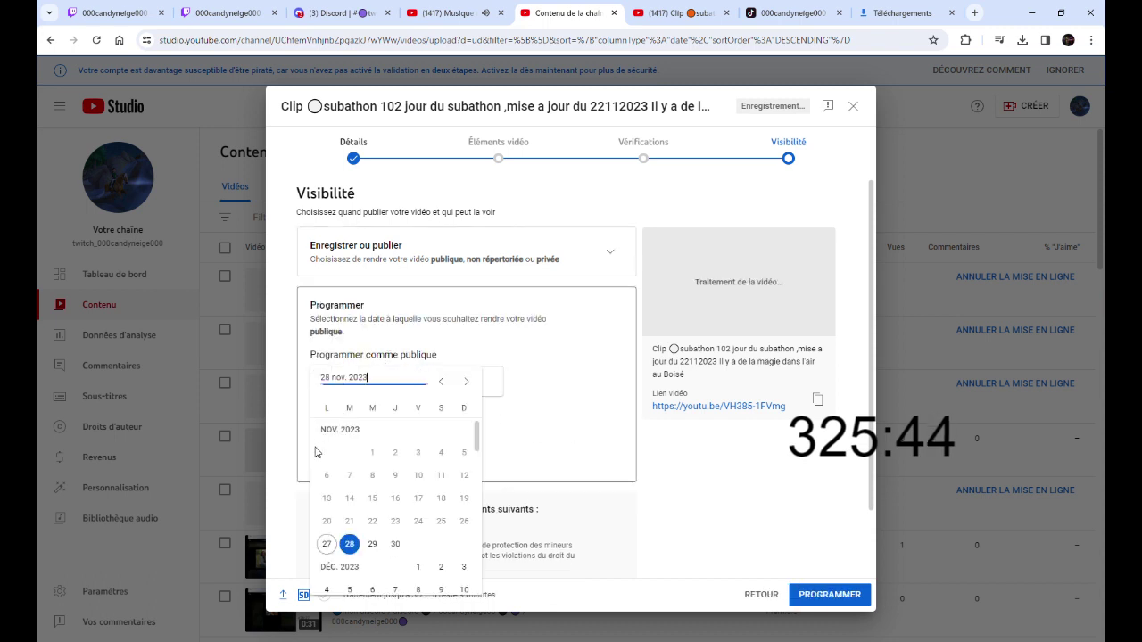
click(325, 544)
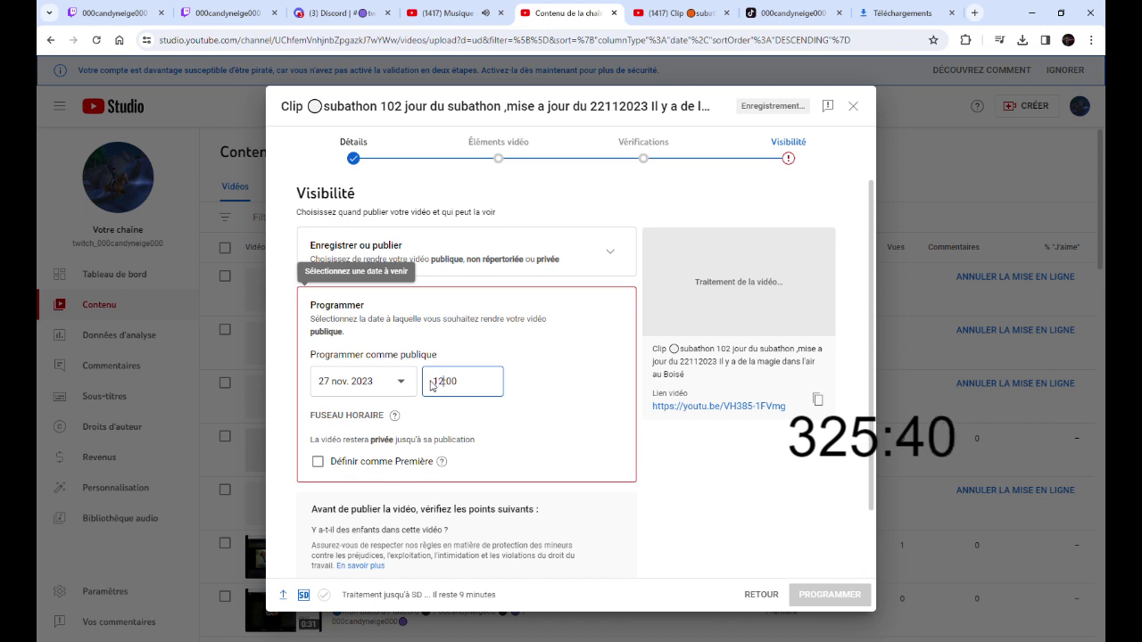
click(409, 462)
click(825, 596)
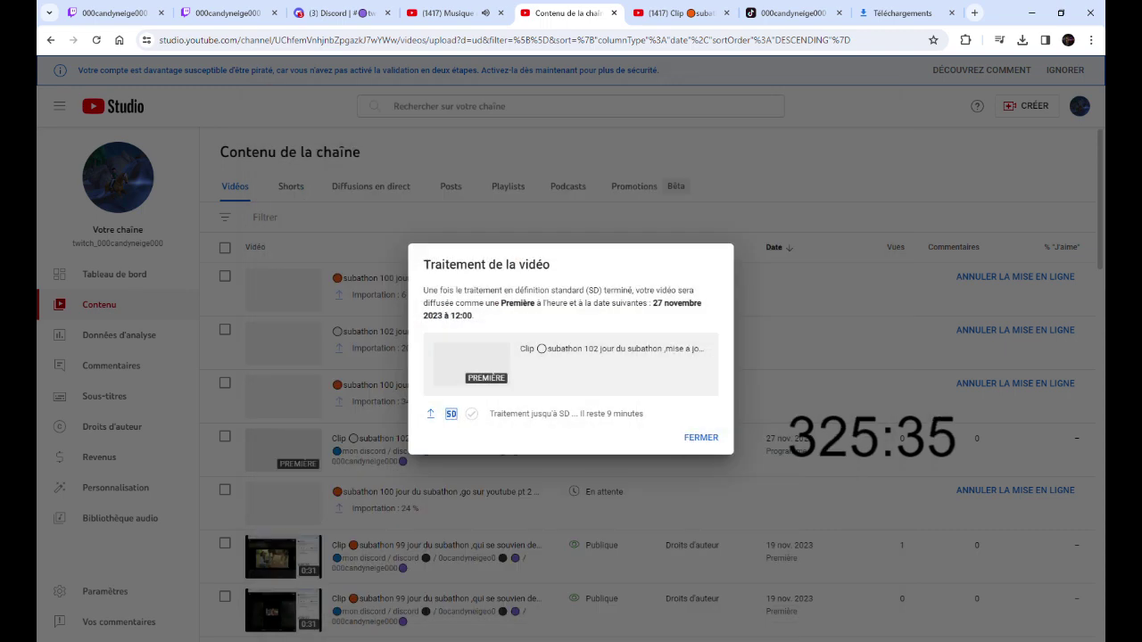
click(687, 439)
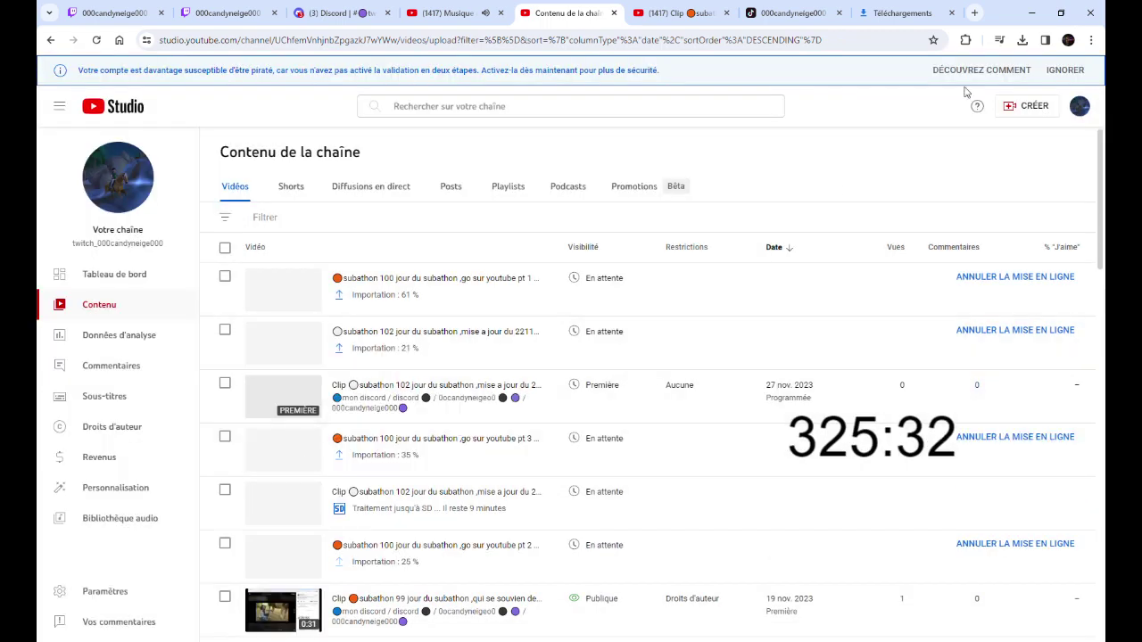
Upload the third subathon 102 clip and paste the copied links block as its description
click(1023, 109)
click(991, 132)
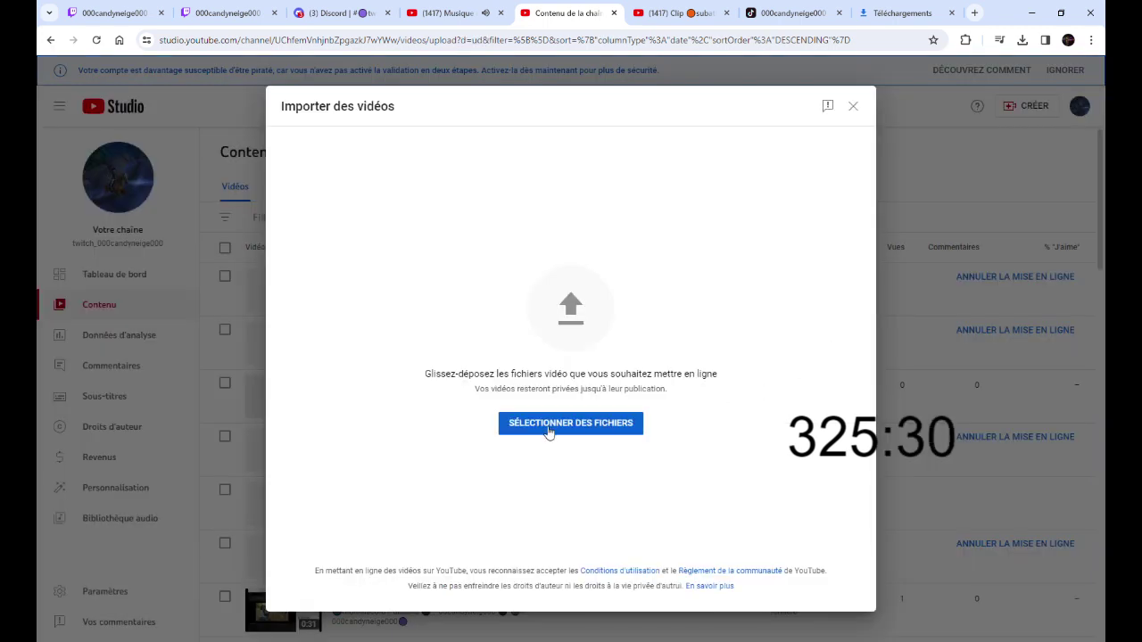
click(559, 428)
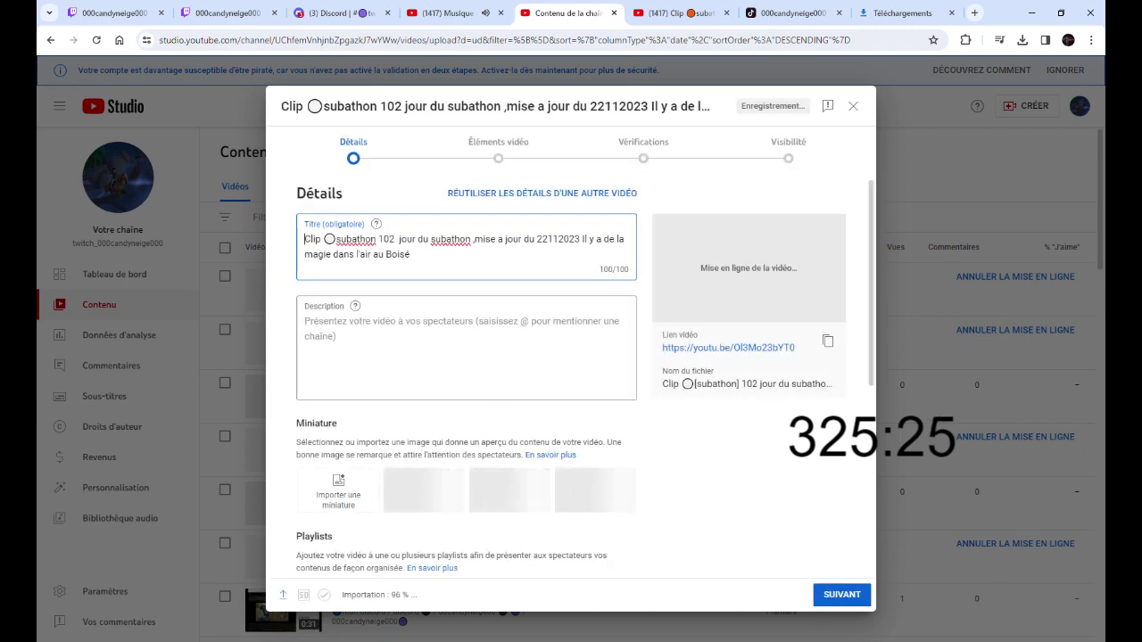
click(499, 363)
key(ctrl+v)
Add the third subathon 102 clip to the "reddiff subathon 2023" playlist and mark it as not made for kids
scroll(381, 416, down, 2)
click(381, 412)
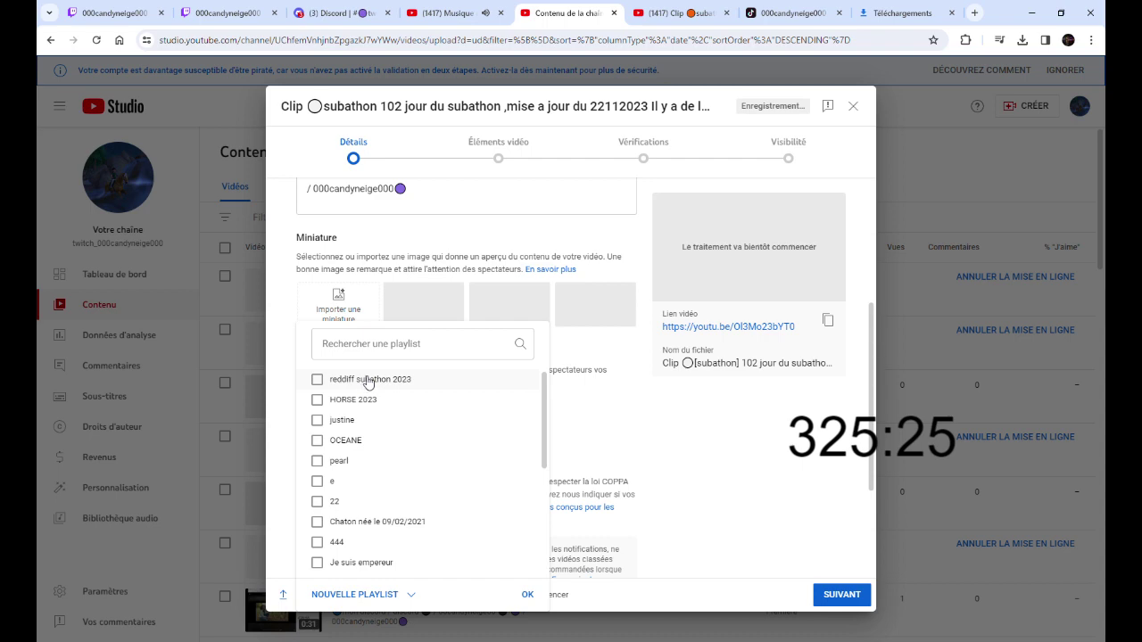
click(527, 594)
scroll(401, 475, down, 2)
click(398, 465)
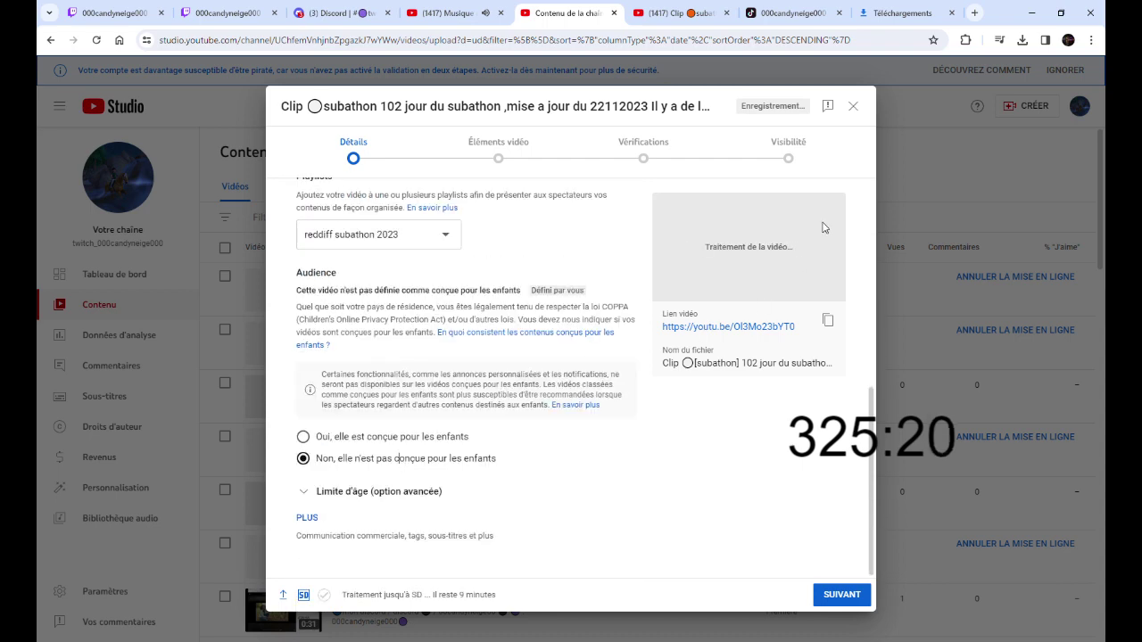
Schedule the third subathon 102 clip for public release as a Premiere on 27 November 2023 at 12:00
click(801, 153)
click(336, 368)
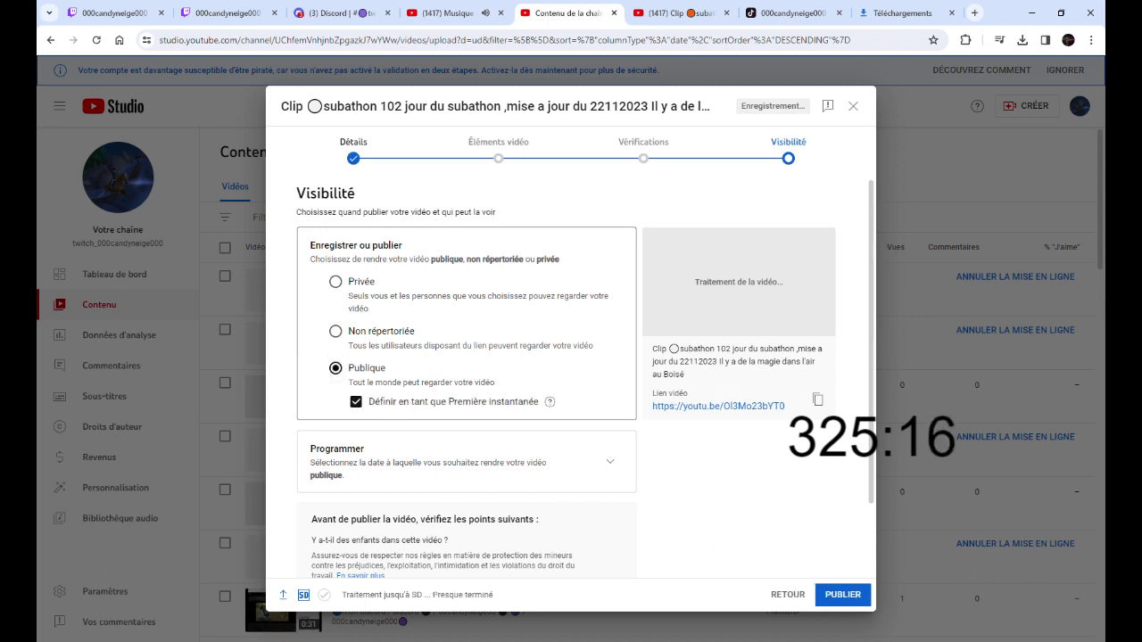
click(610, 462)
click(392, 380)
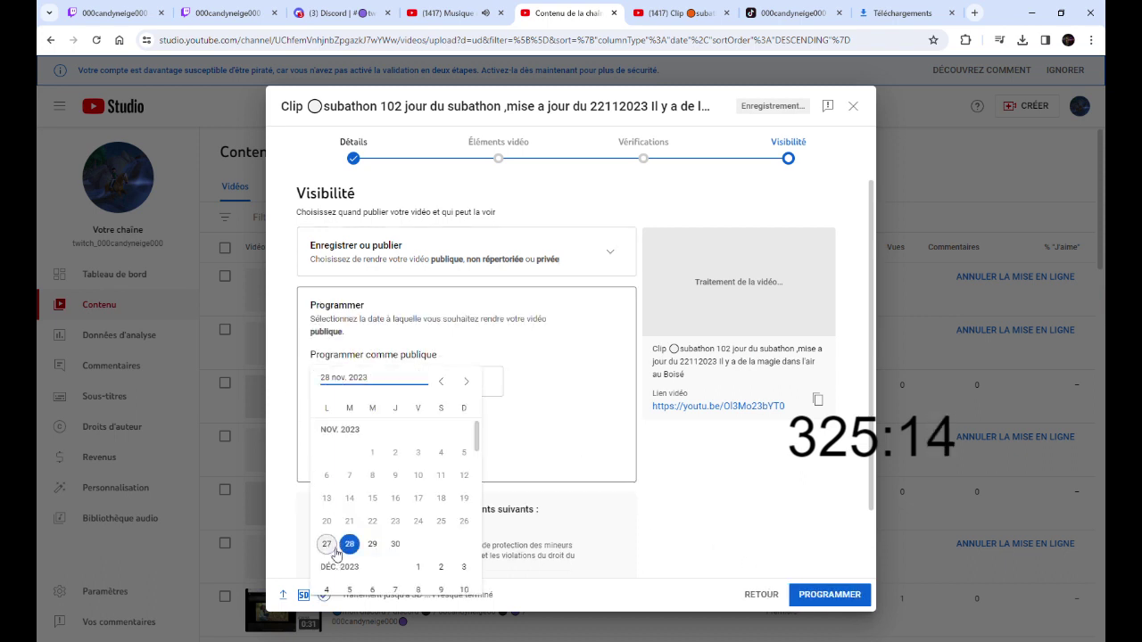
click(332, 546)
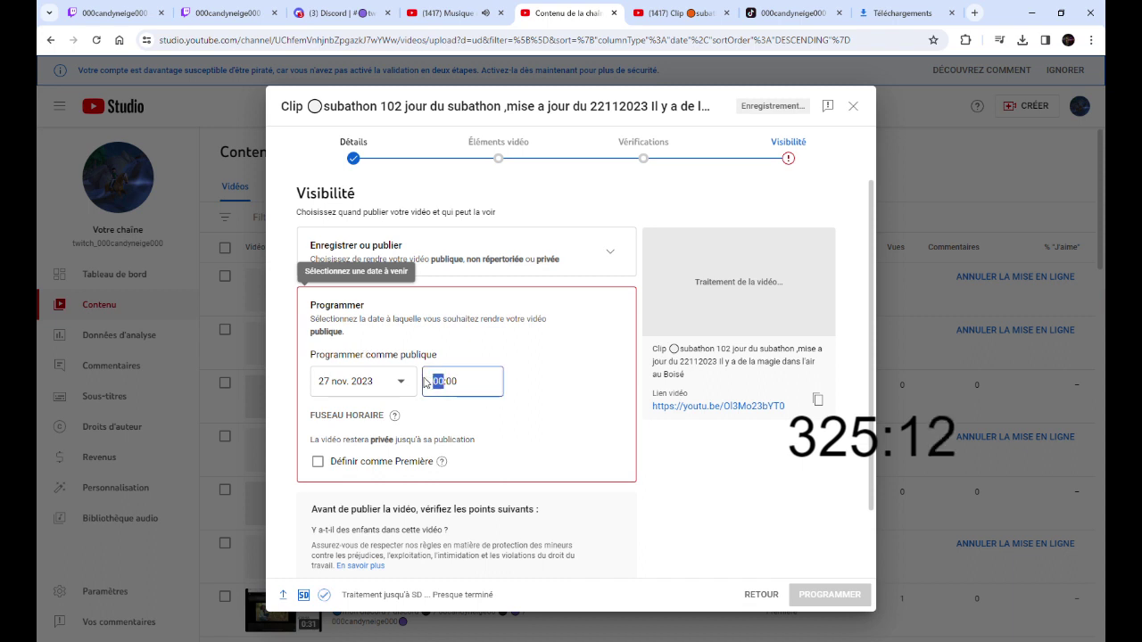
text(12)
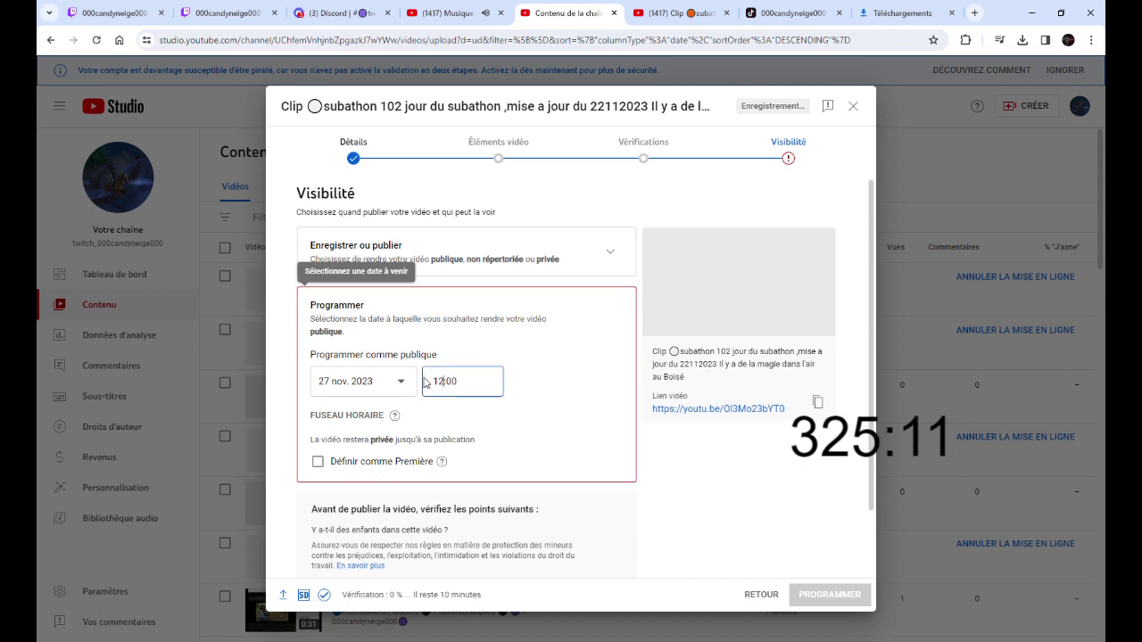
click(412, 460)
click(847, 594)
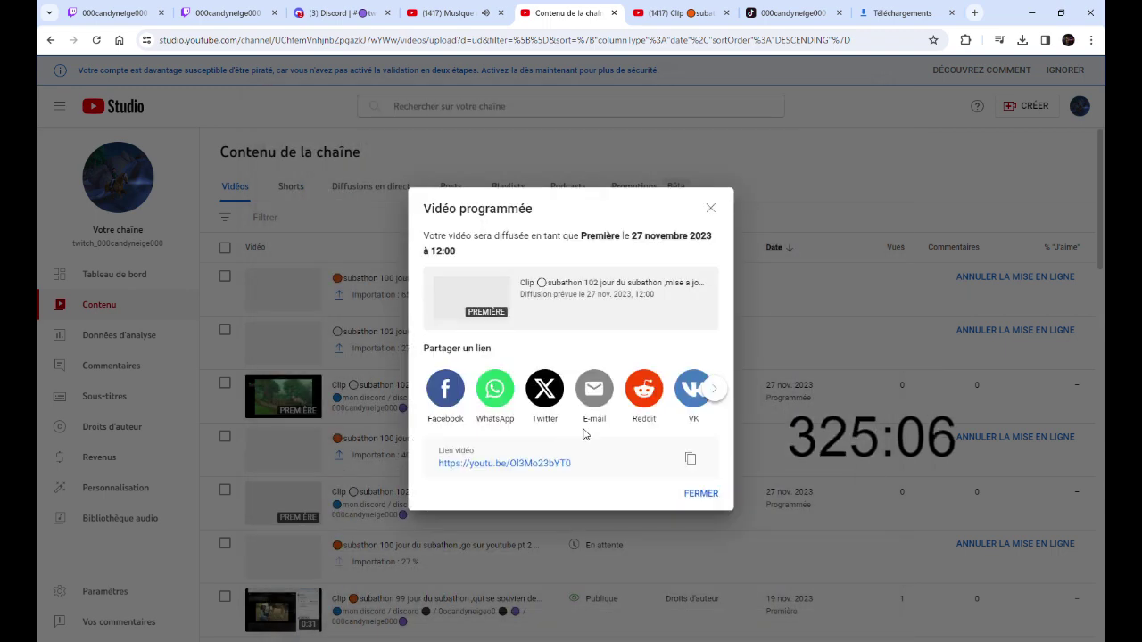
click(696, 494)
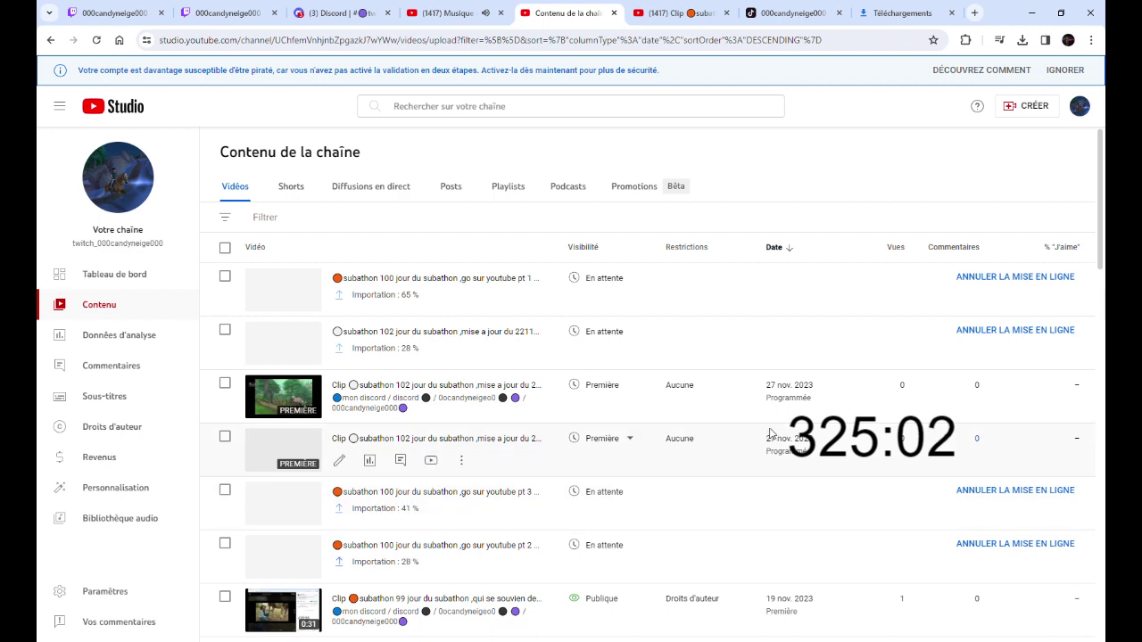
Upload the fourth subathon 102 clip with the copied links block as its description
click(1024, 110)
click(981, 132)
click(580, 424)
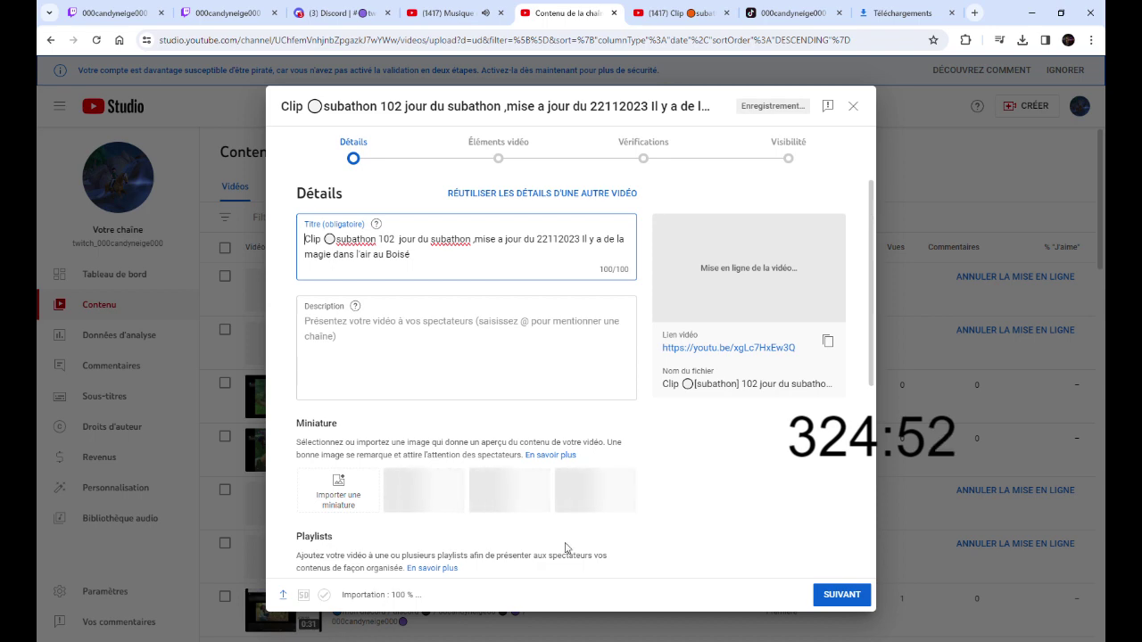
Add the fourth subathon 102 clip to the "reddiff subathon 2023" playlist and mark it as not made for kids
scroll(539, 458, down, 3)
click(396, 351)
click(365, 384)
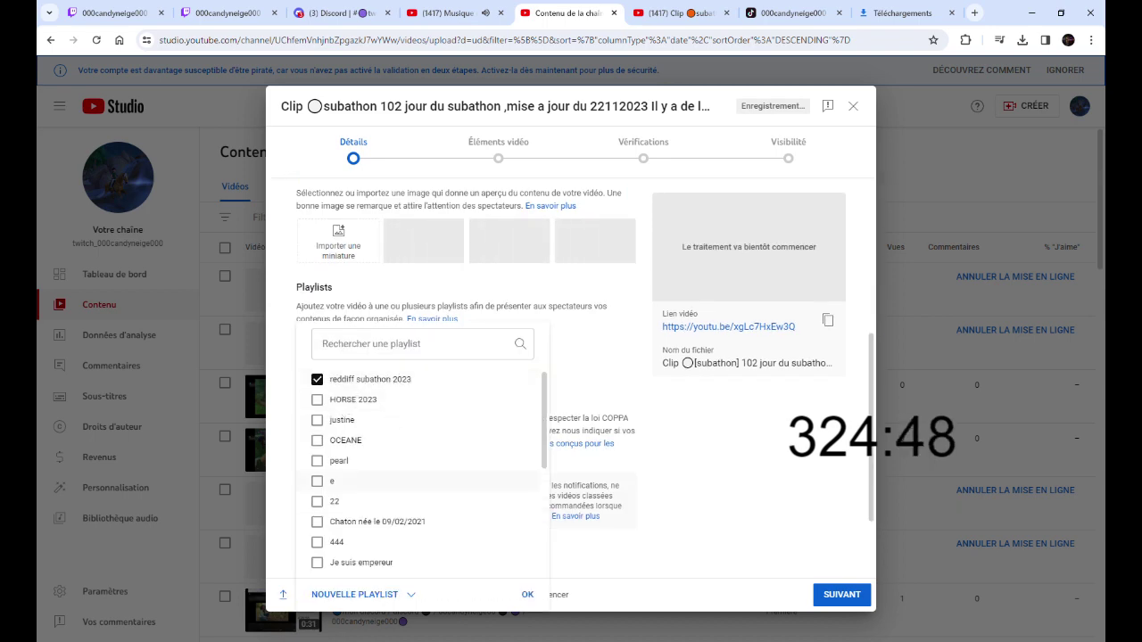
click(528, 593)
scroll(437, 526, down, 2)
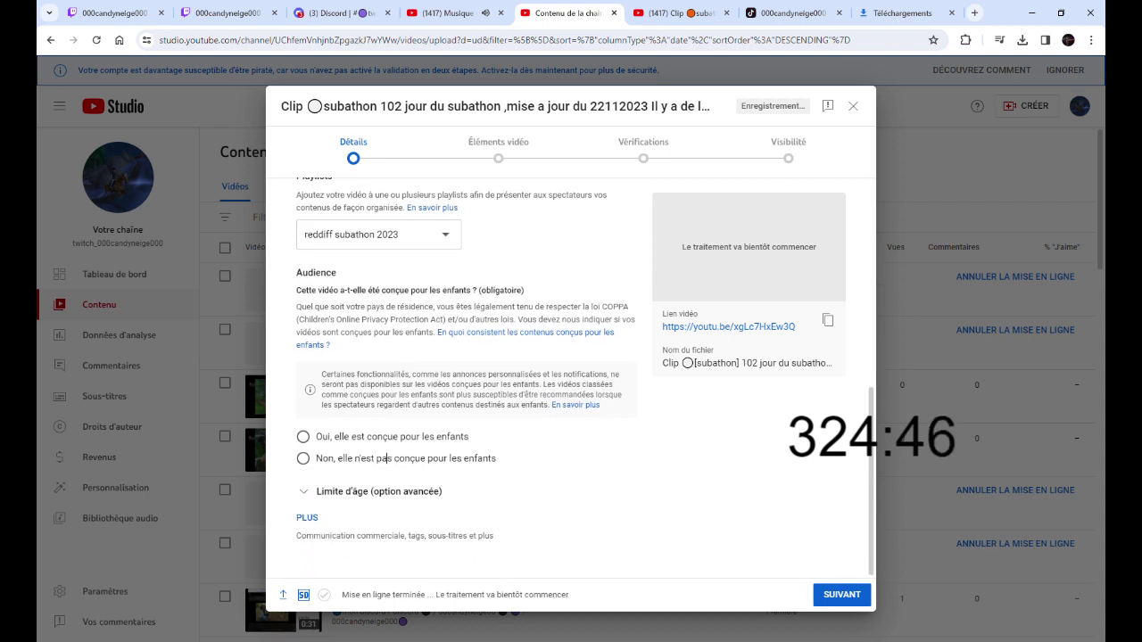
click(383, 457)
Schedule the fourth subathon 102 clip for public release as a Premiere on 27 November 2023 at 12:00
click(789, 167)
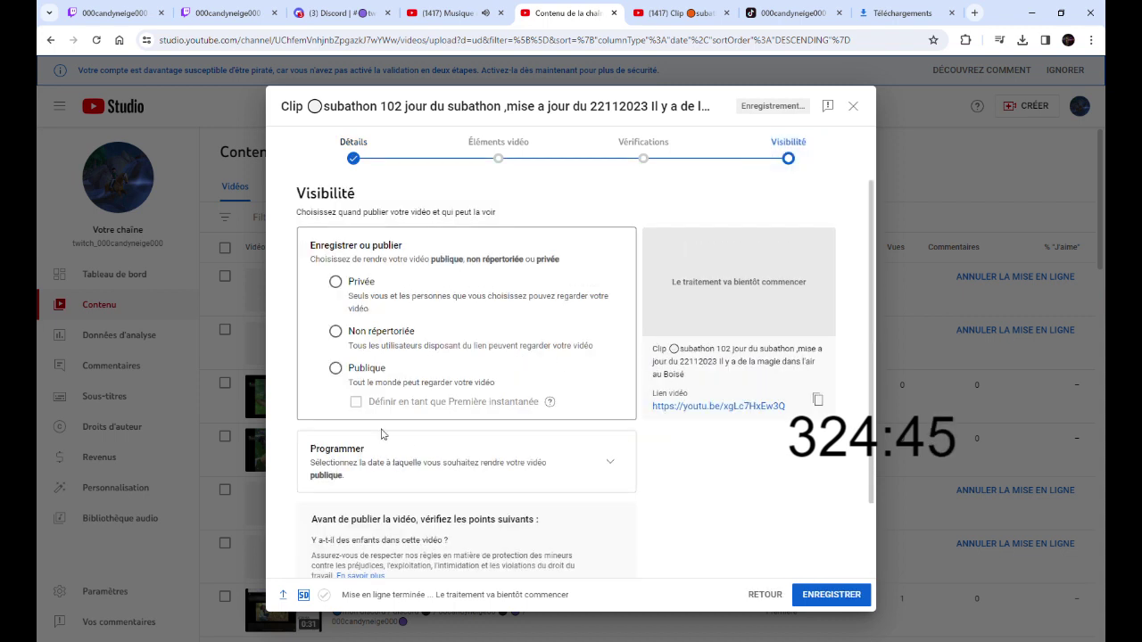
click(365, 369)
click(610, 461)
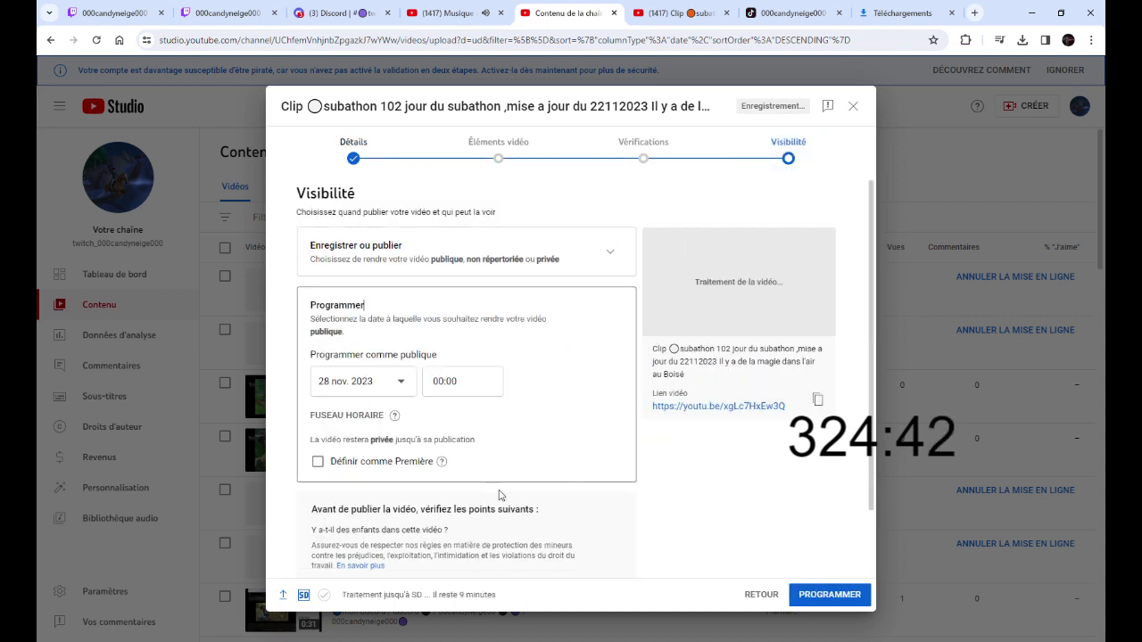
click(363, 385)
click(327, 544)
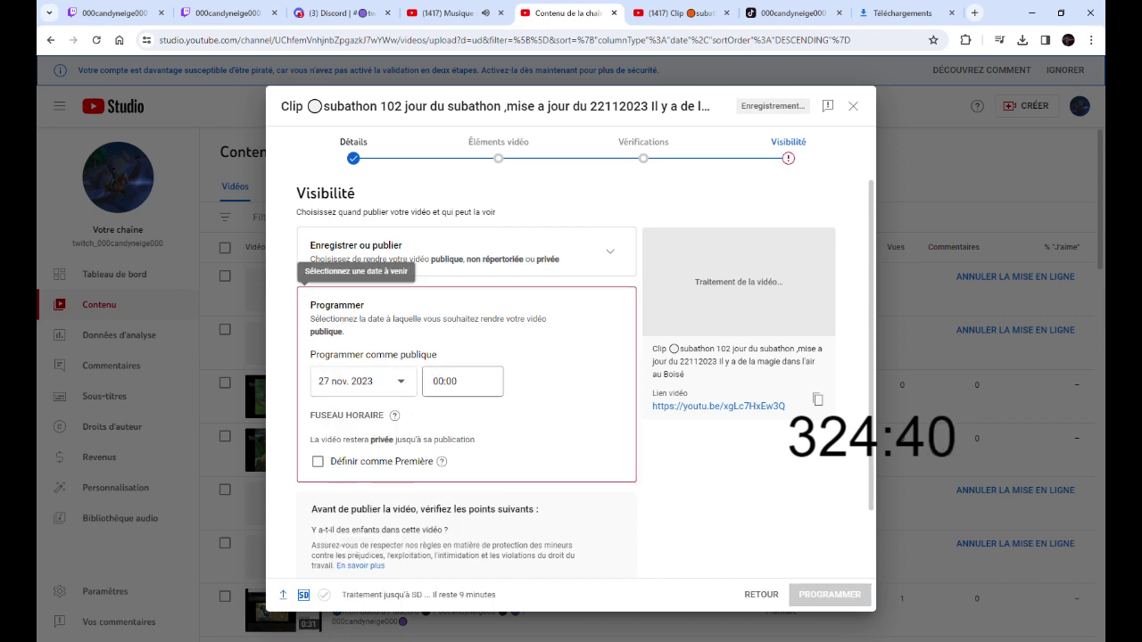
click(441, 379)
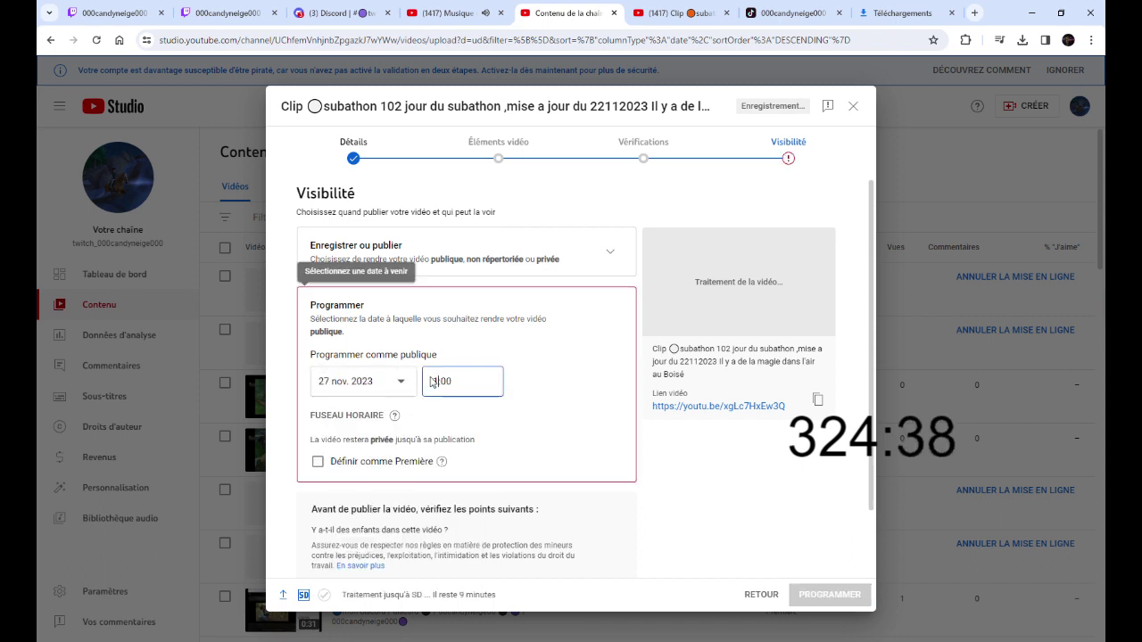
click(383, 459)
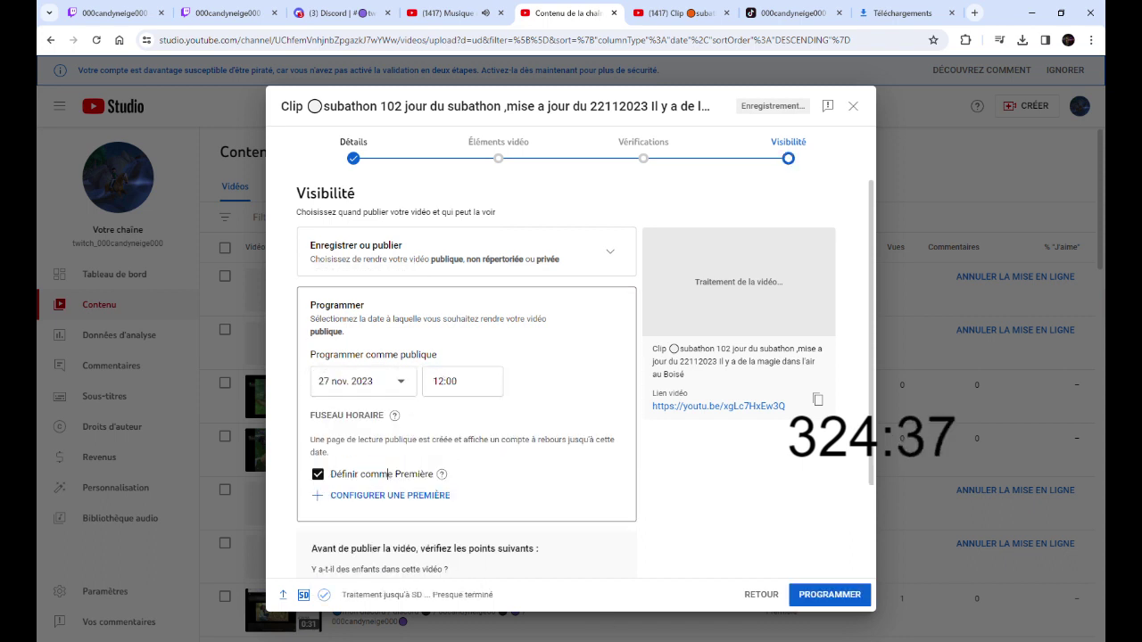
click(823, 595)
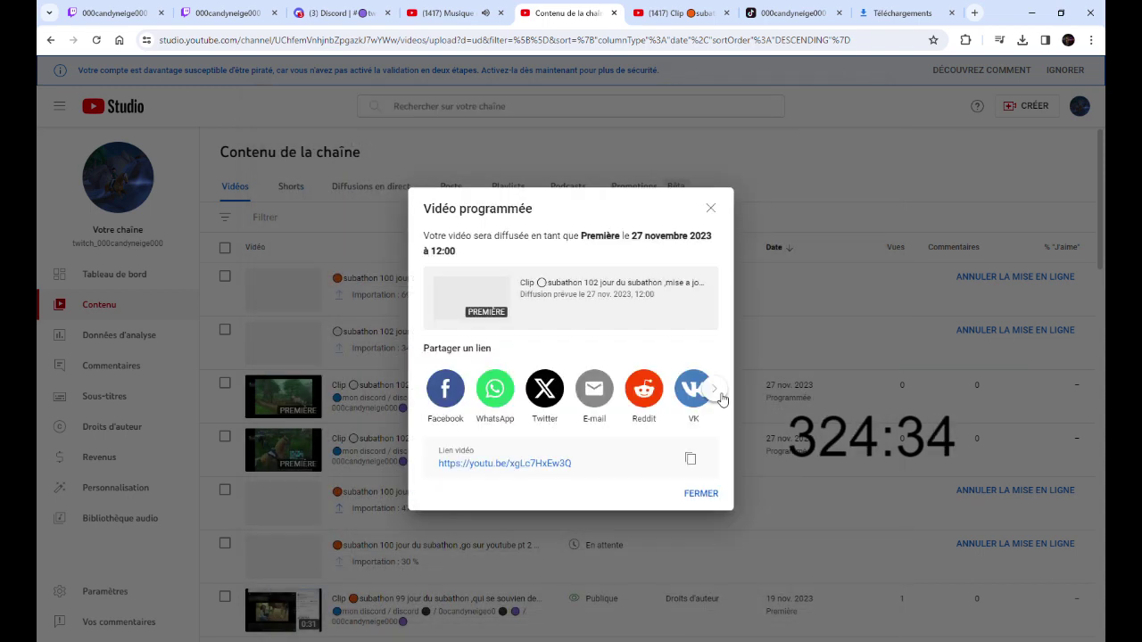
click(700, 492)
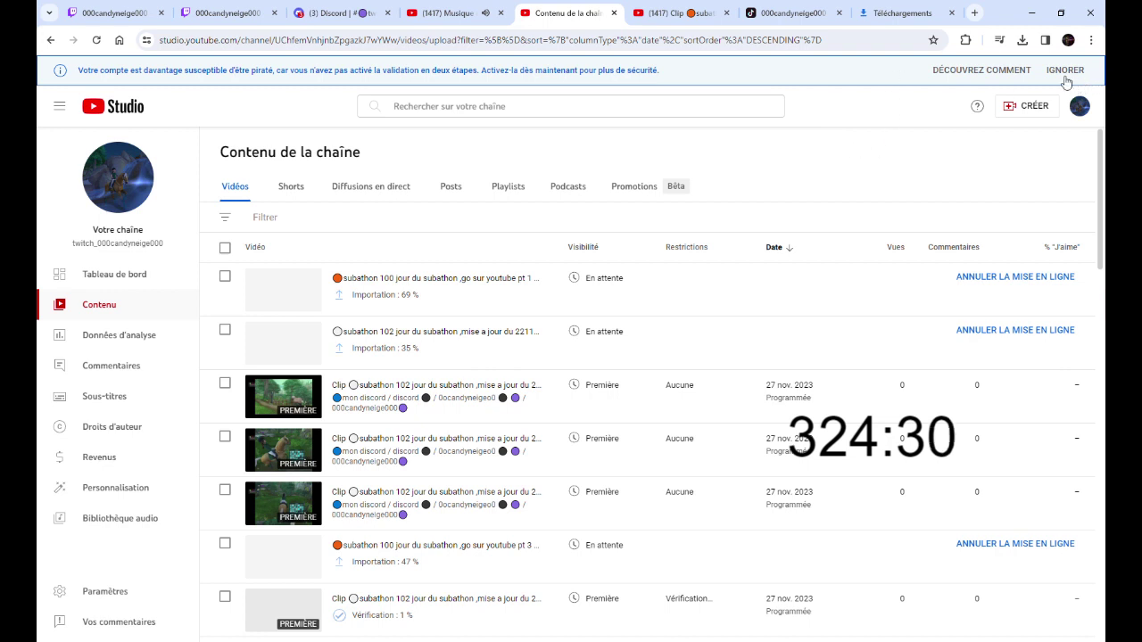
Upload the fifth subathon 102 clip with the copied links block as its description
click(1020, 108)
click(986, 134)
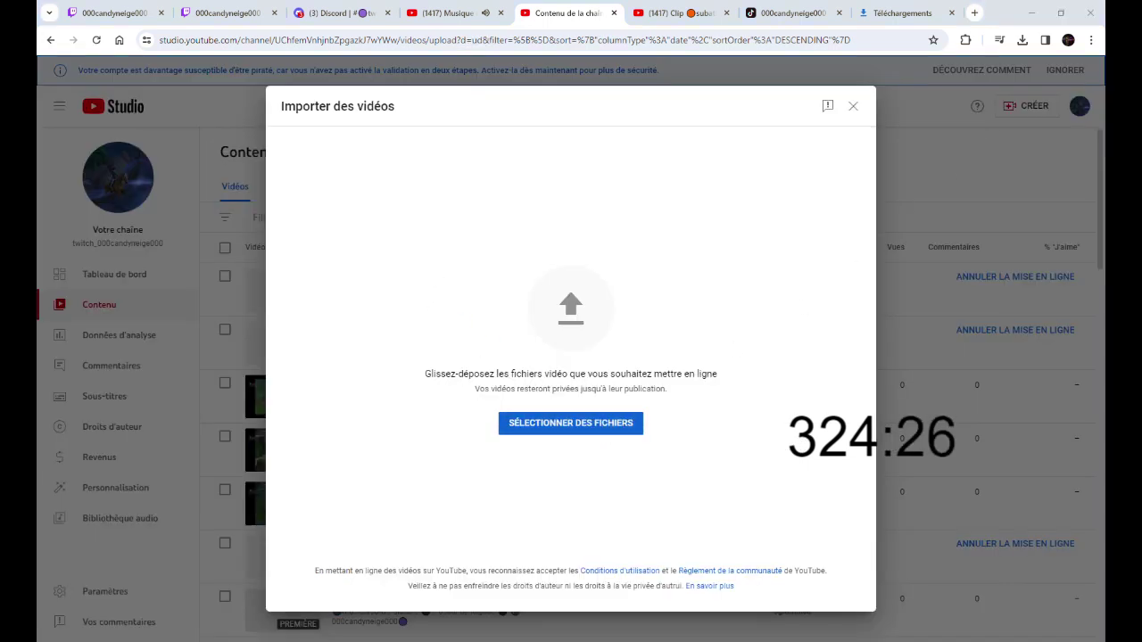
double_click(907, 207)
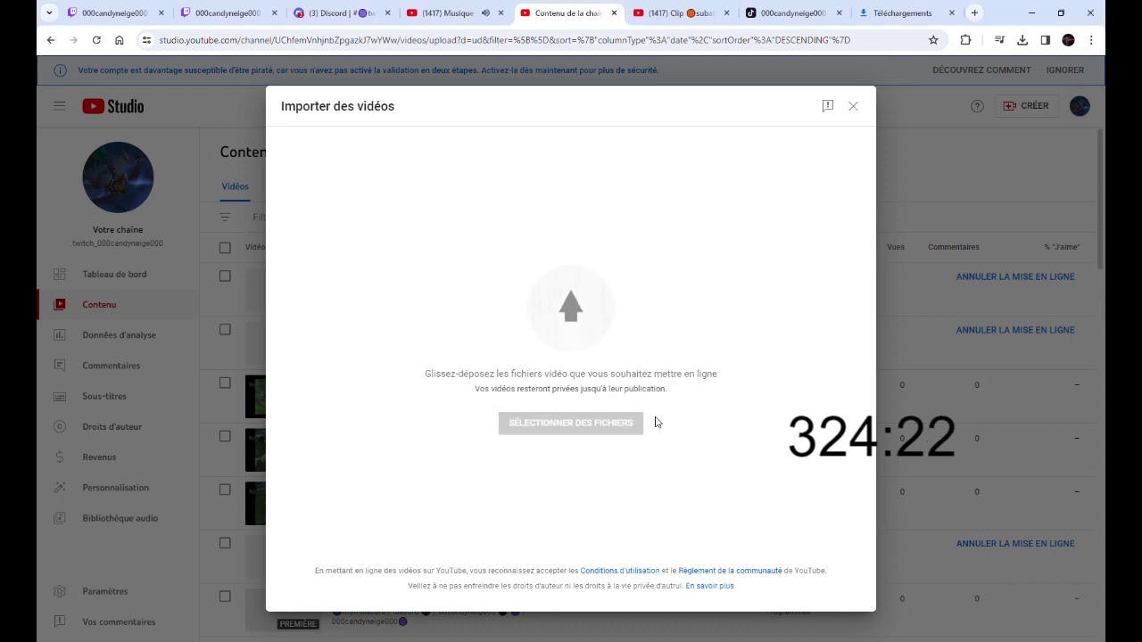
click(427, 351)
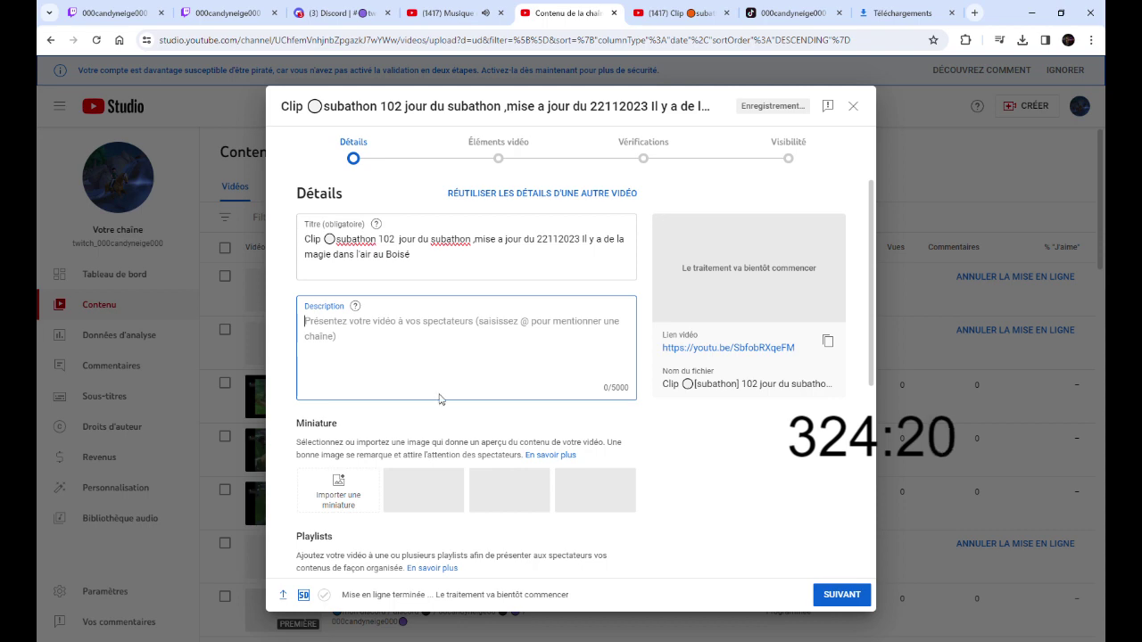
key(ctrl+v)
Add the fifth subathon 102 clip to the "reddiff subathon 2023" playlist
scroll(358, 420, down, 5)
click(363, 506)
click(435, 285)
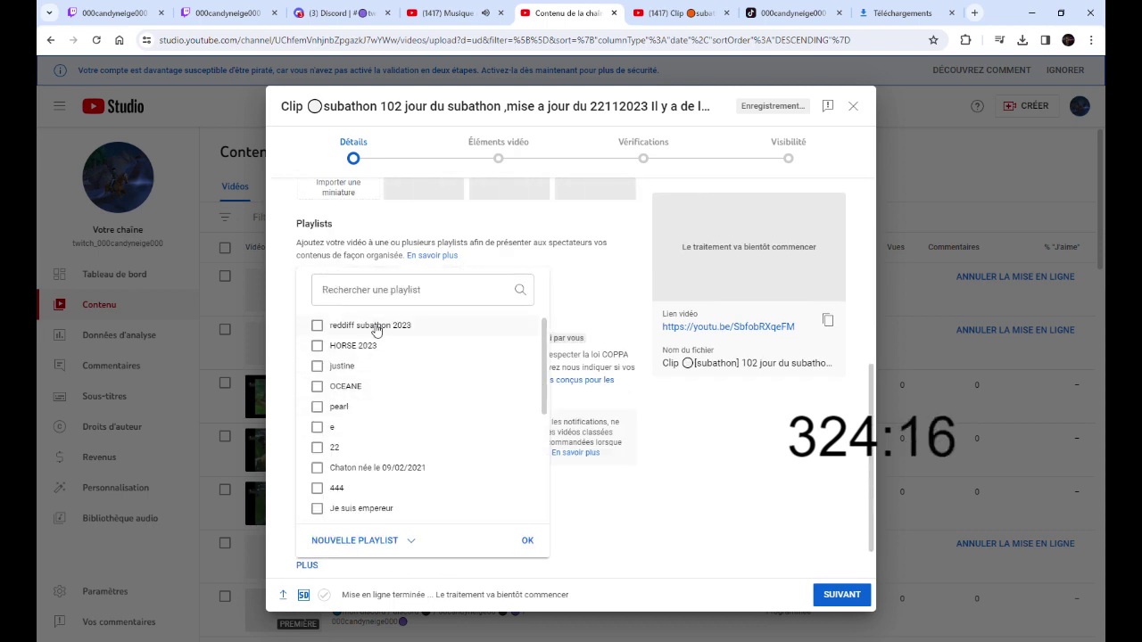
click(526, 539)
scroll(633, 505, down, 1)
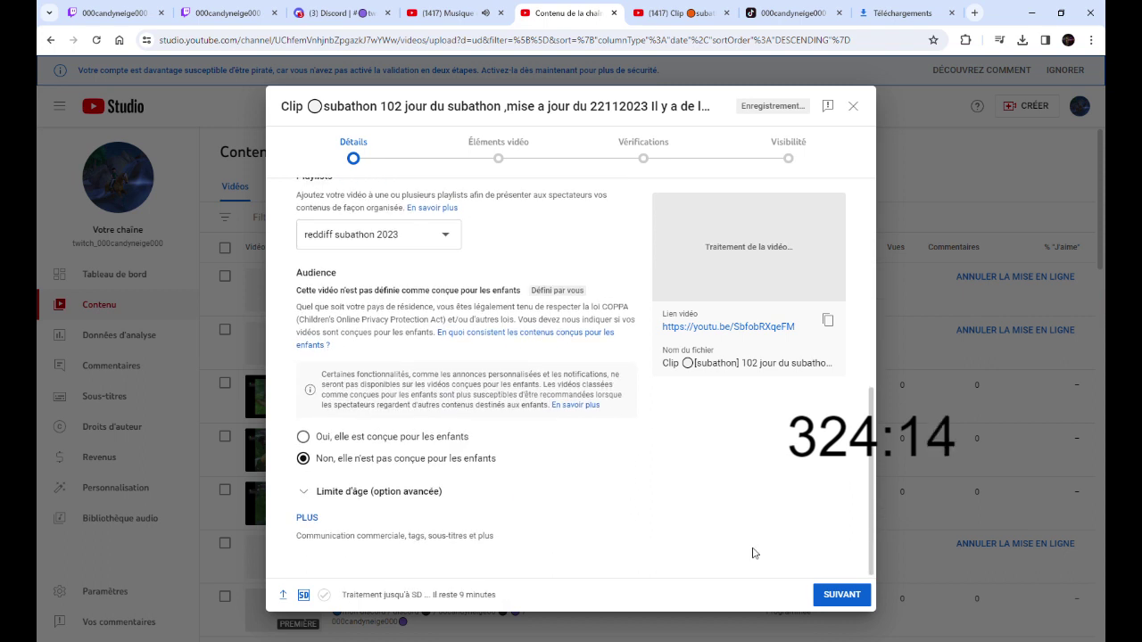
Schedule the fifth subathon 102 clip for public release as a Premiere on 27 November 2023 at 12:00
click(748, 148)
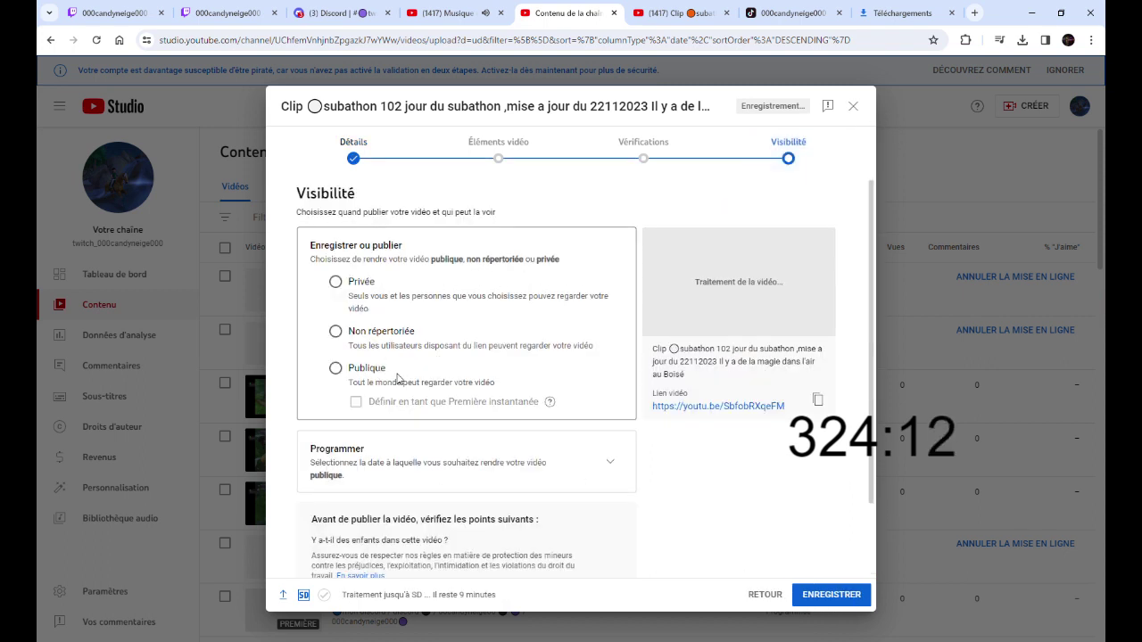
click(335, 368)
click(355, 402)
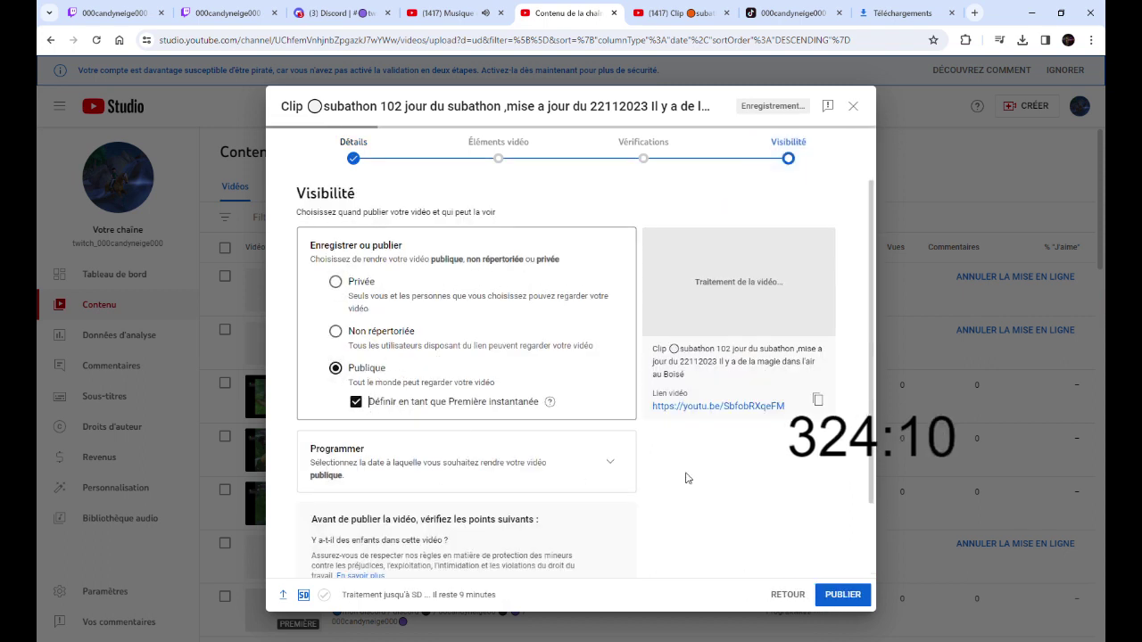
click(609, 465)
click(361, 382)
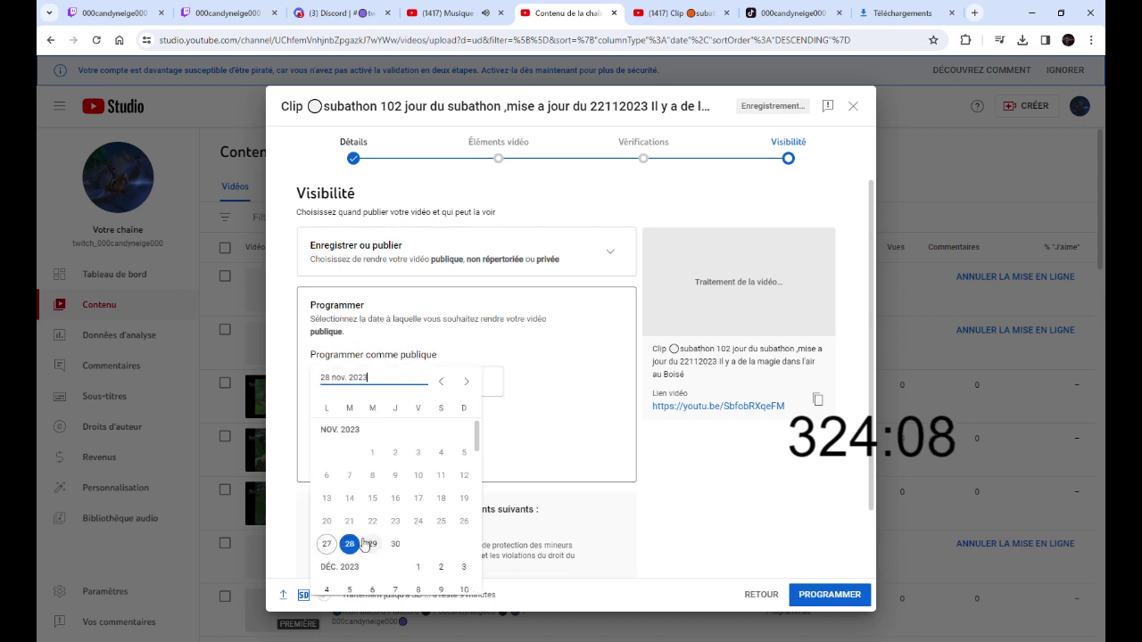
click(327, 544)
click(440, 381)
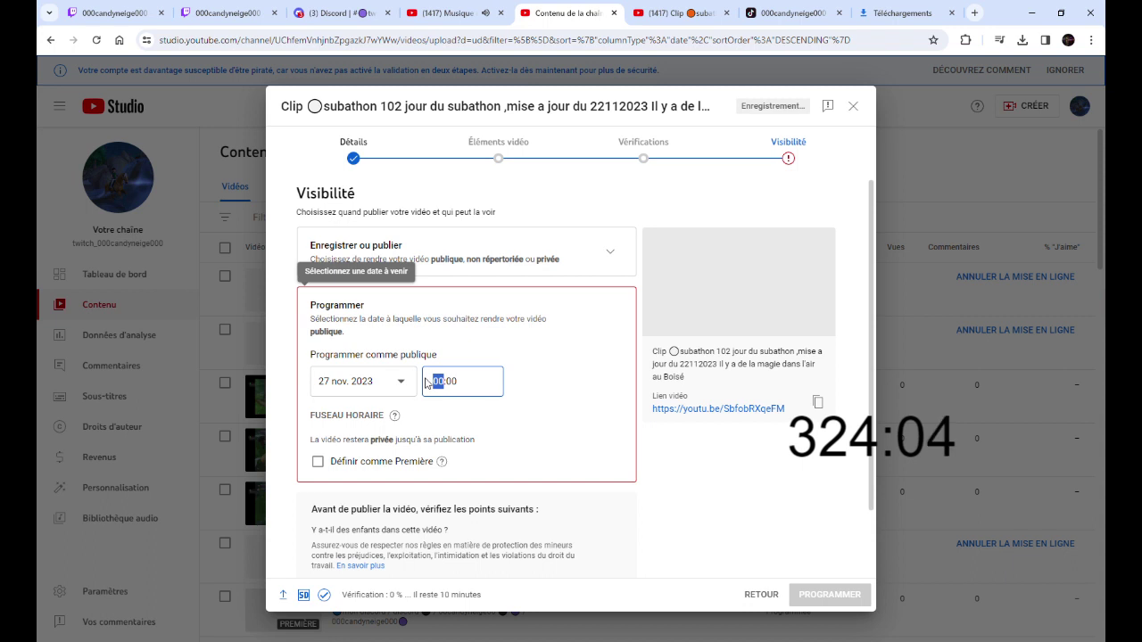
click(390, 462)
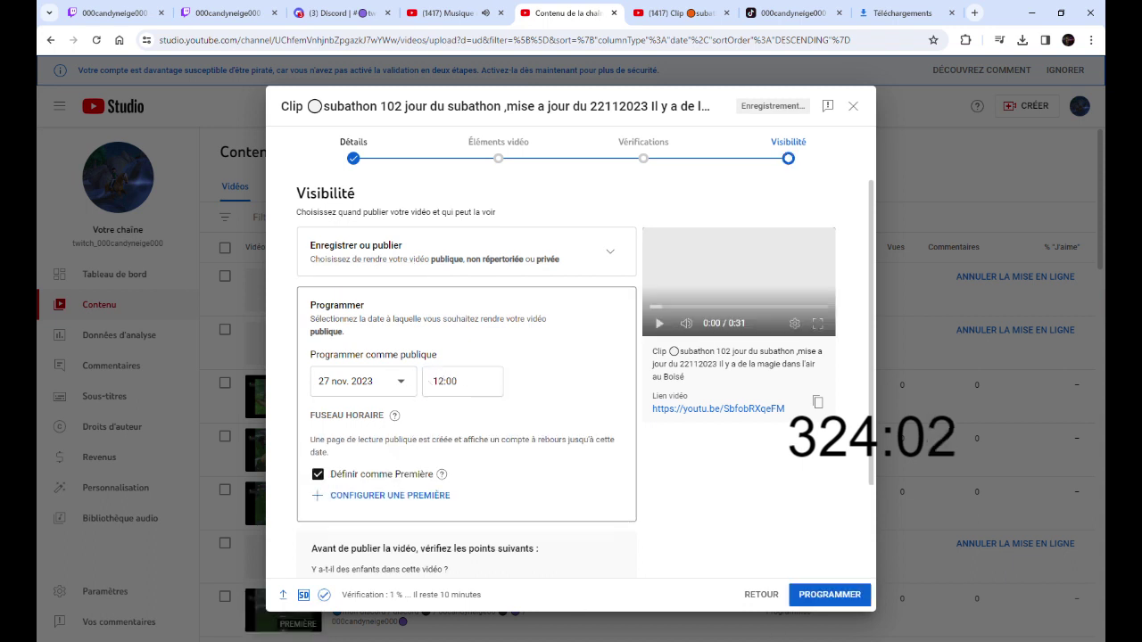
click(829, 595)
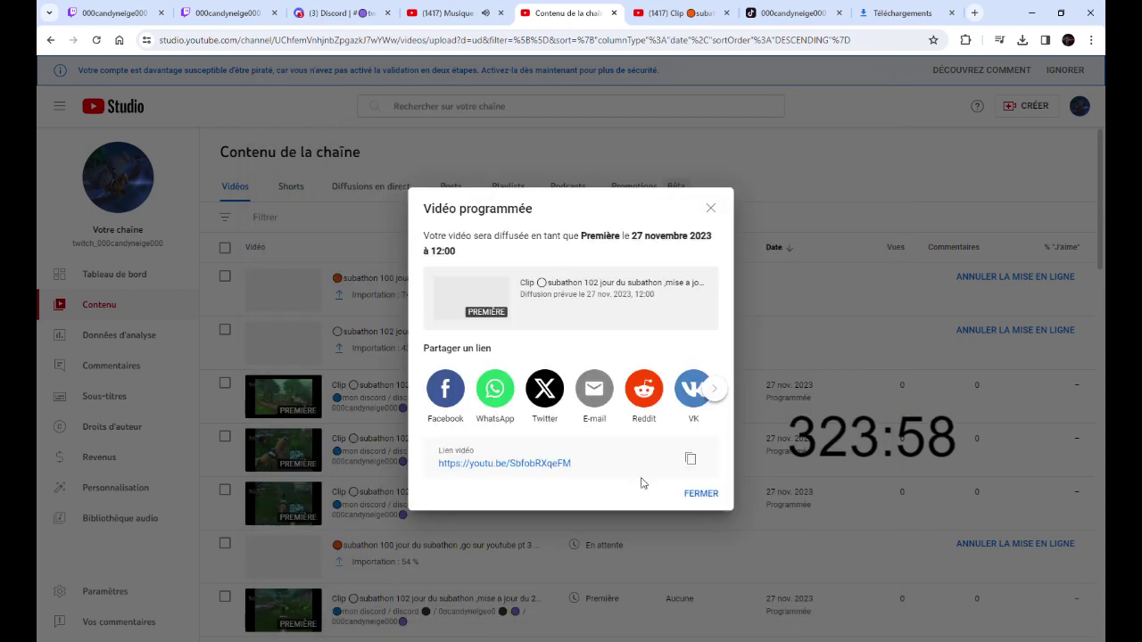
click(702, 494)
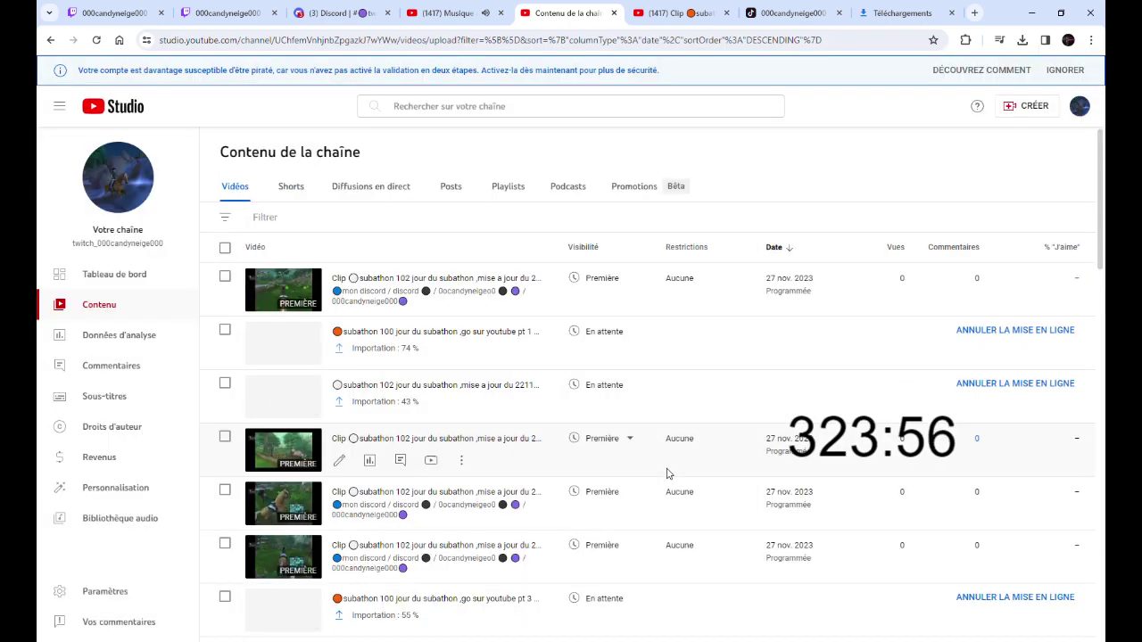
Reload the "reddiff subathon 2023" playlist by reopening its current subathon 99 clip on the YouTube watch page
scroll(667, 474, down, 1)
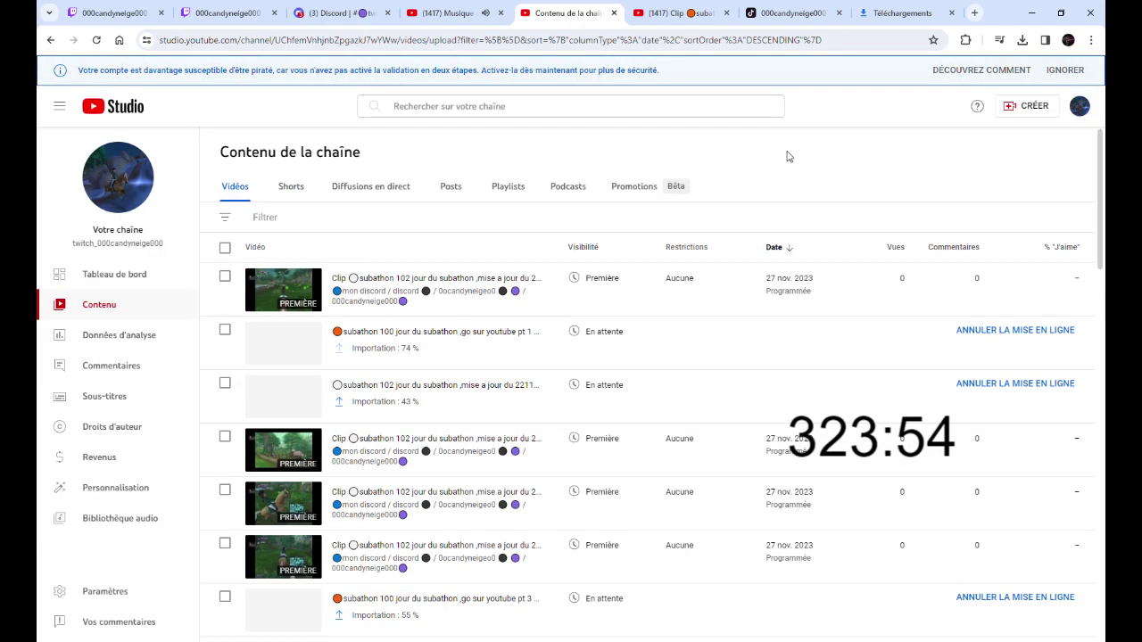
click(687, 12)
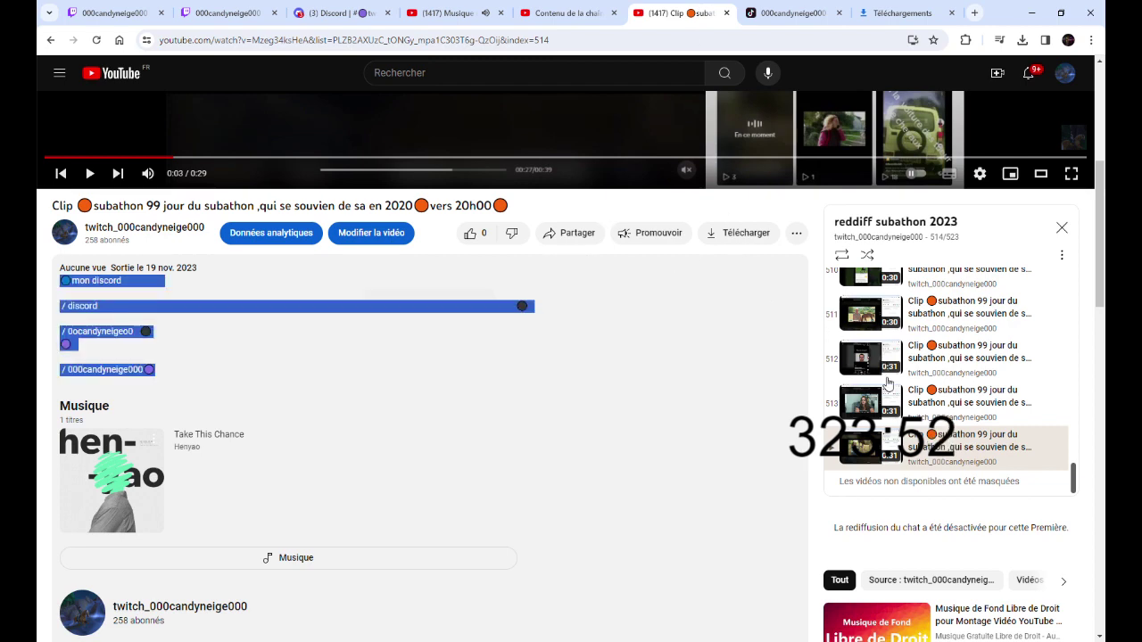
scroll(974, 504, down, 2)
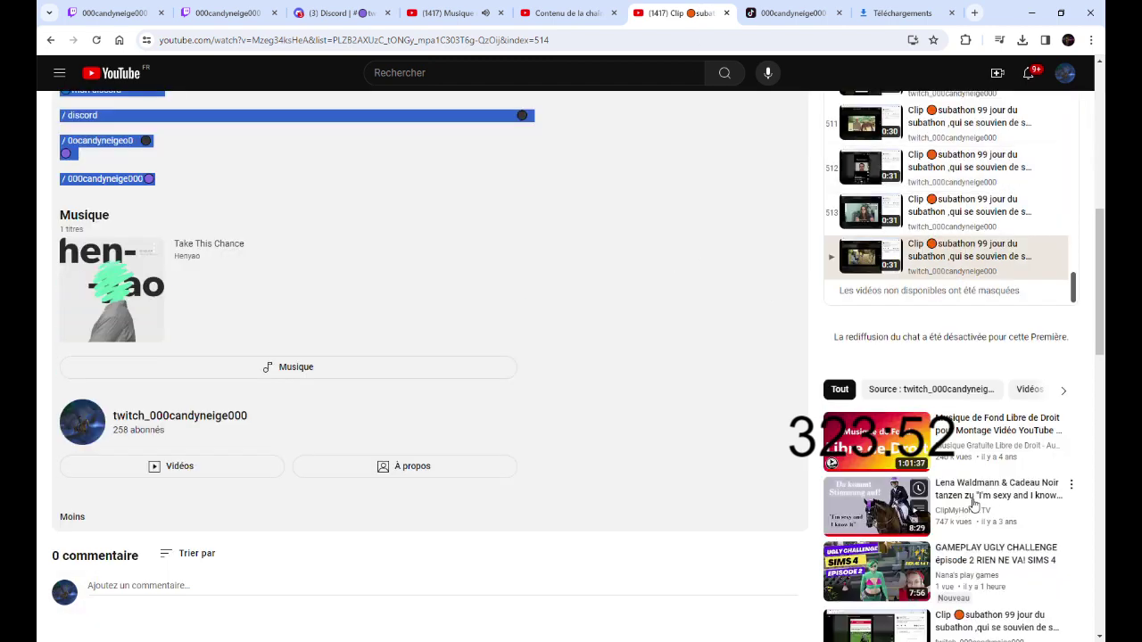
click(968, 254)
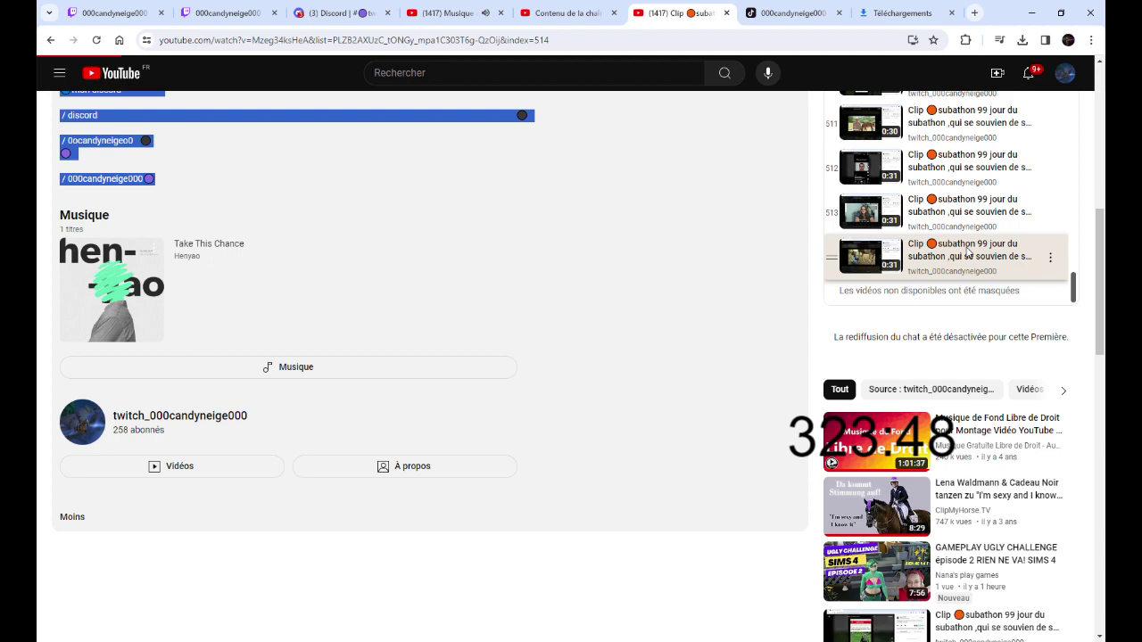
scroll(966, 252, down, 4)
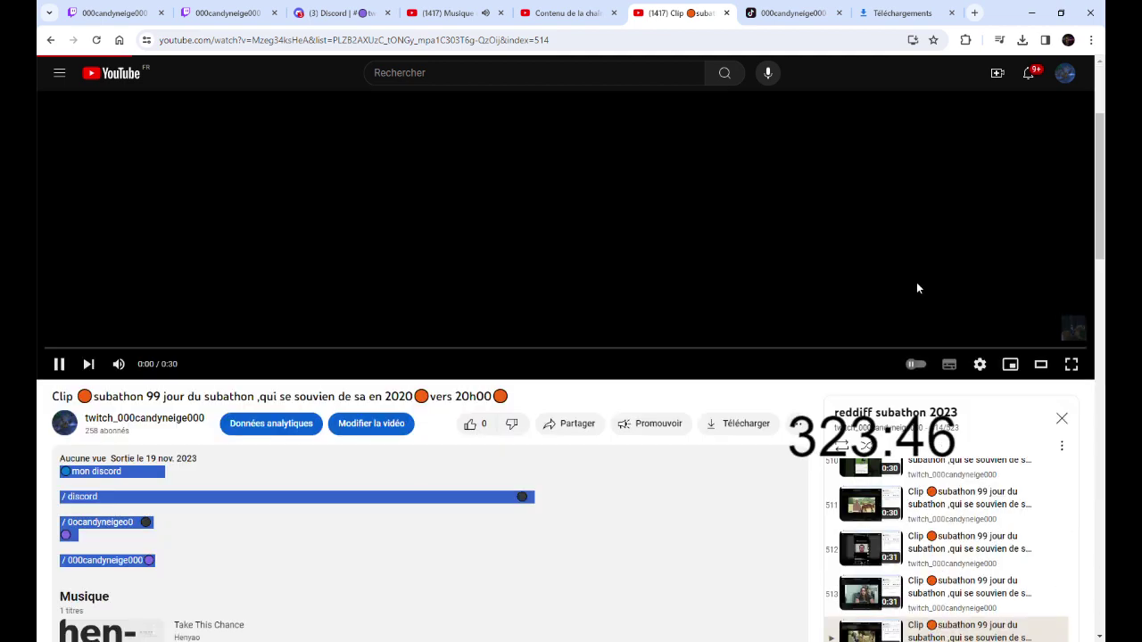
scroll(420, 547, up, 4)
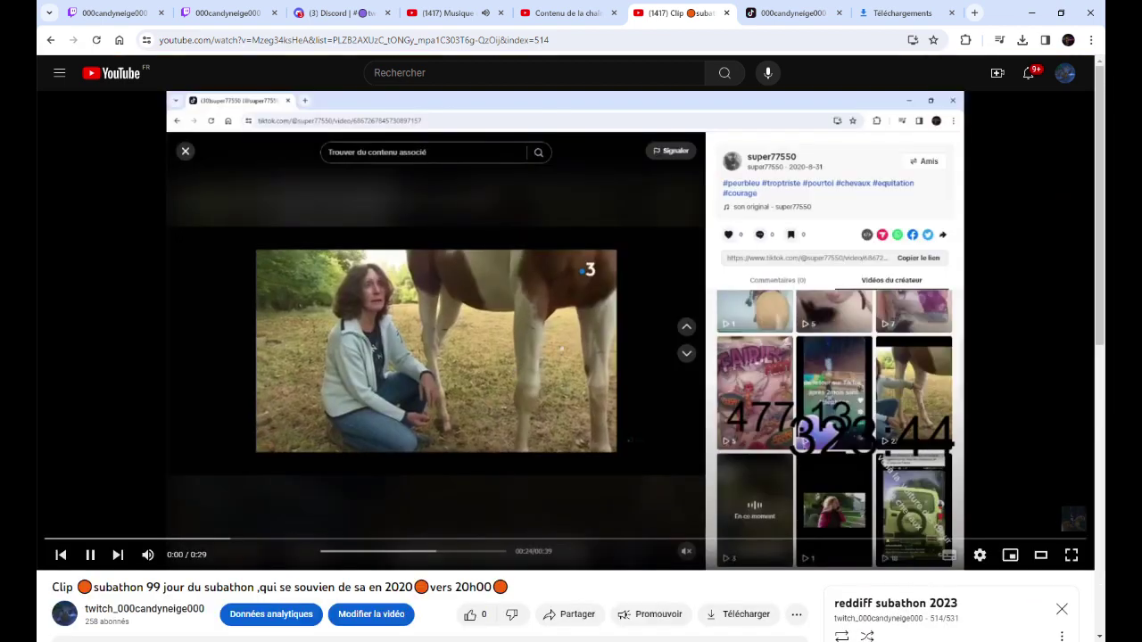
Examine the end of the "reddiff subathon 2023" playlist for the newly scheduled day-100 and day-102 videos and clips
scroll(515, 505, down, 3)
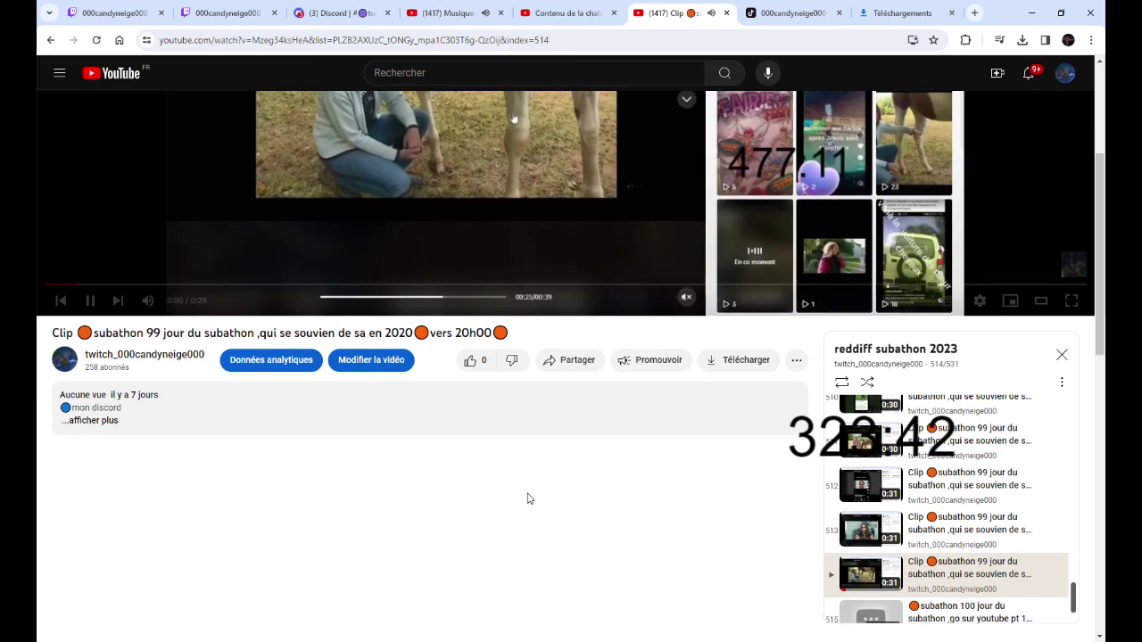
scroll(527, 499, down, 1)
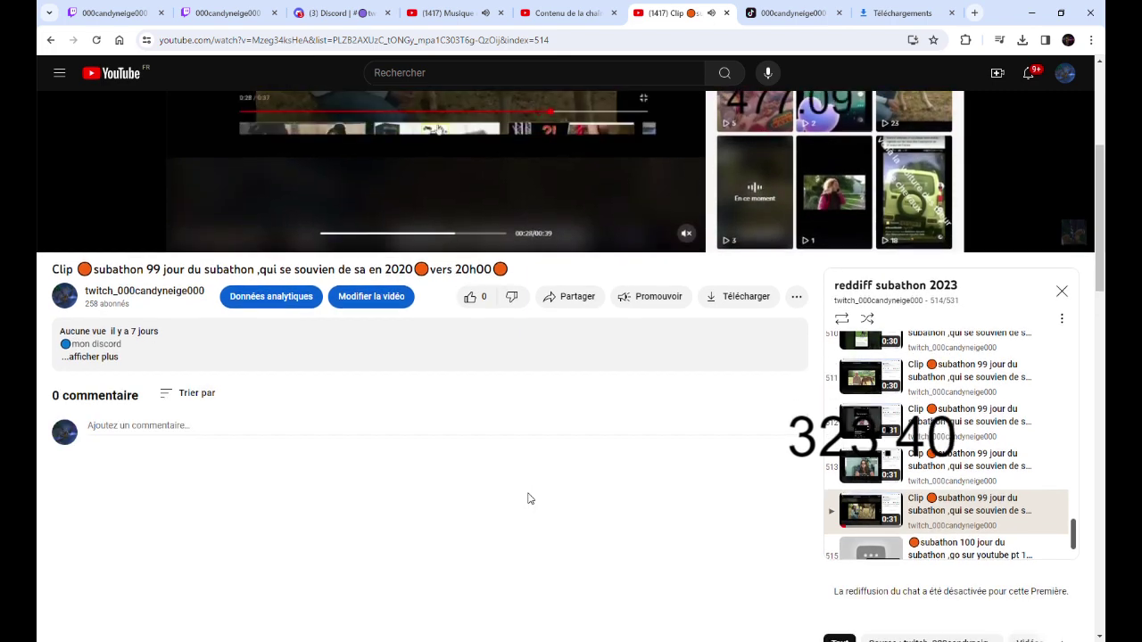
scroll(529, 484, down, 2)
scroll(990, 375, down, 2)
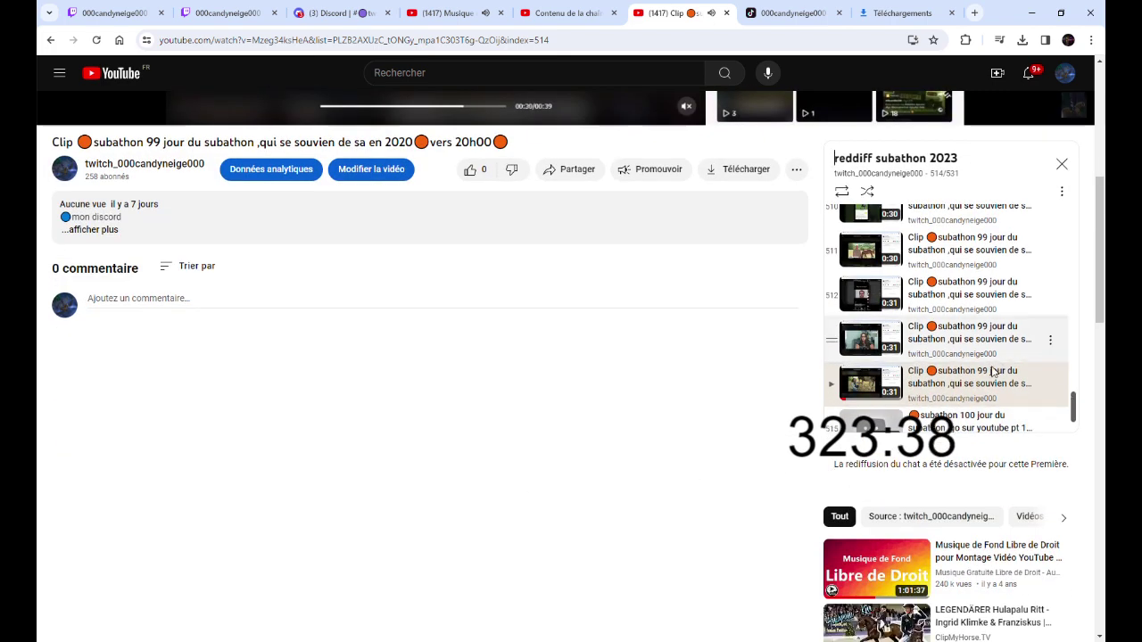
scroll(993, 373, down, 2)
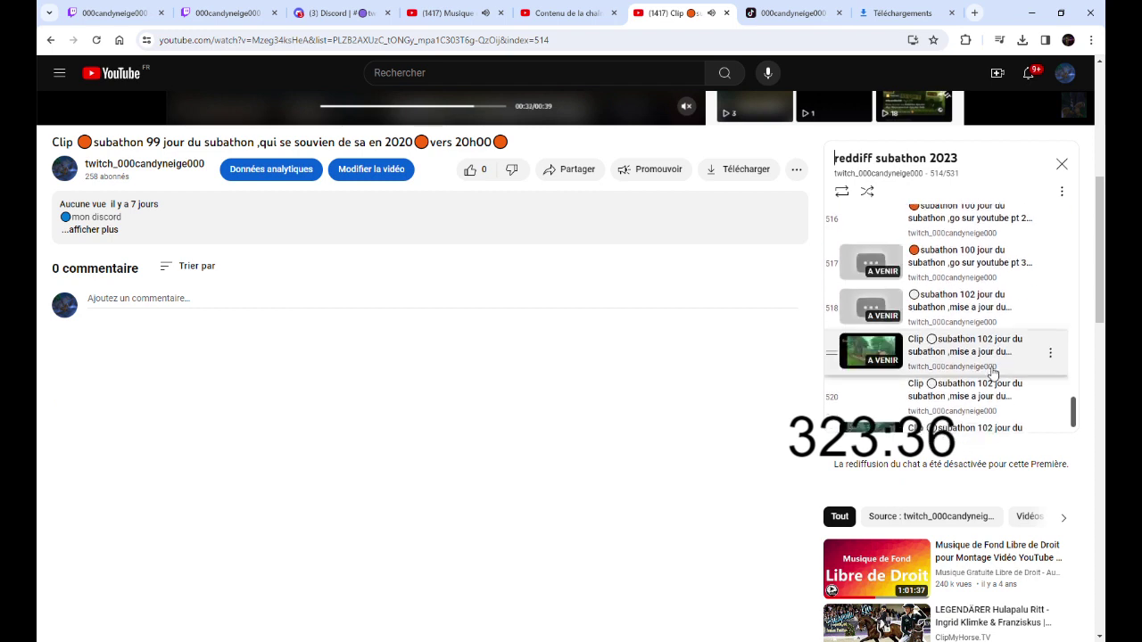
scroll(999, 384, down, 1)
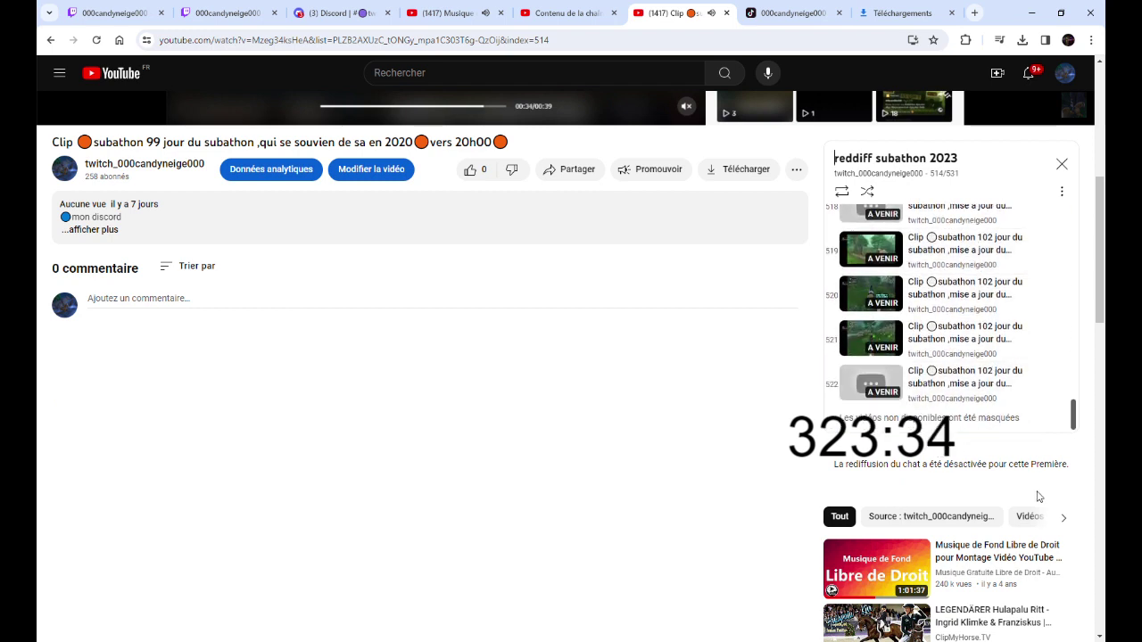
scroll(961, 361, up, 2)
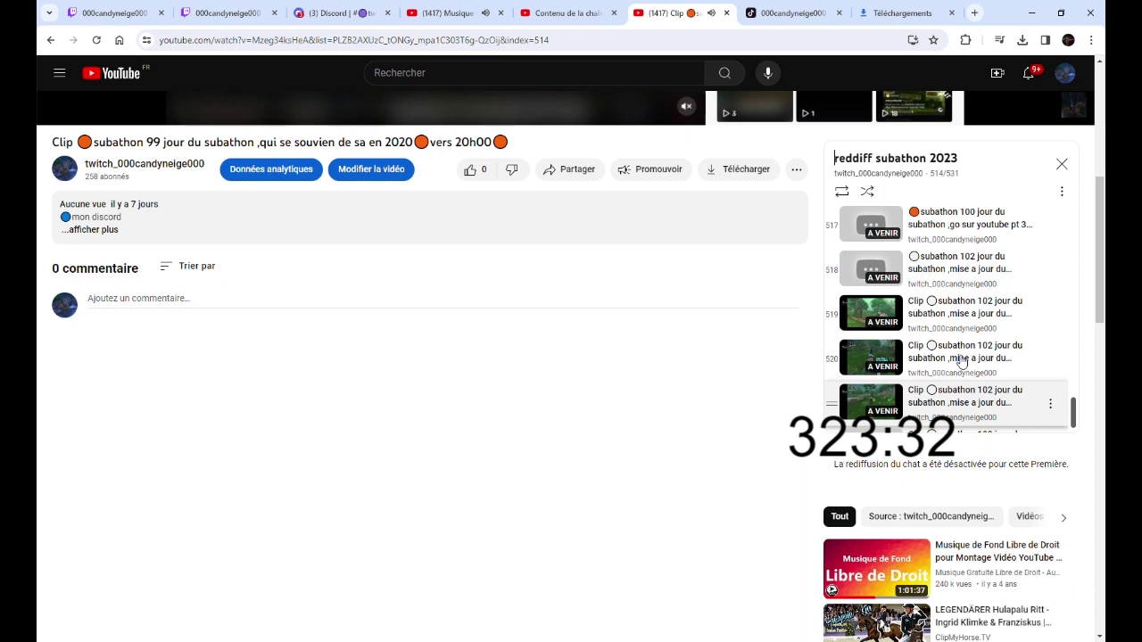
scroll(945, 359, down, 3)
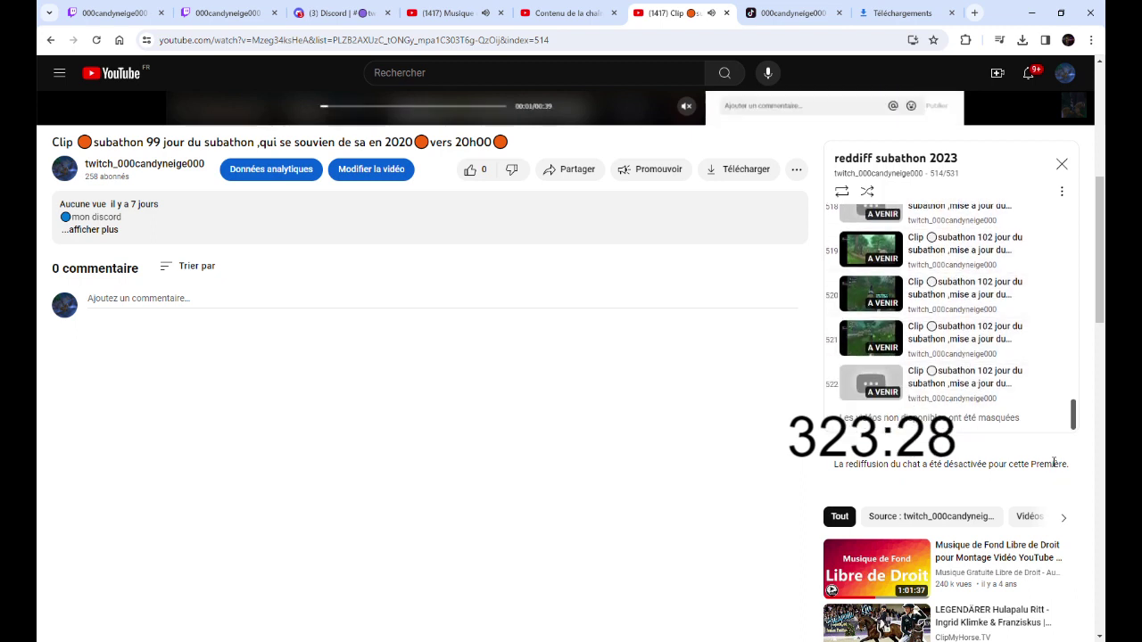
scroll(1053, 463, up, 1)
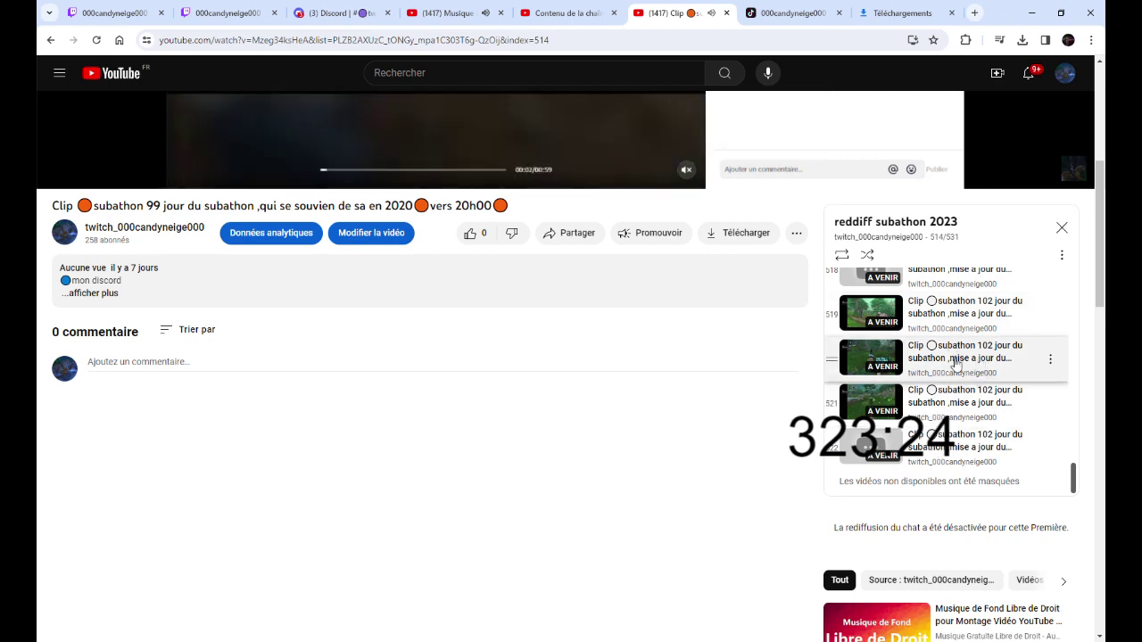
scroll(954, 362, up, 8)
scroll(937, 398, up, 3)
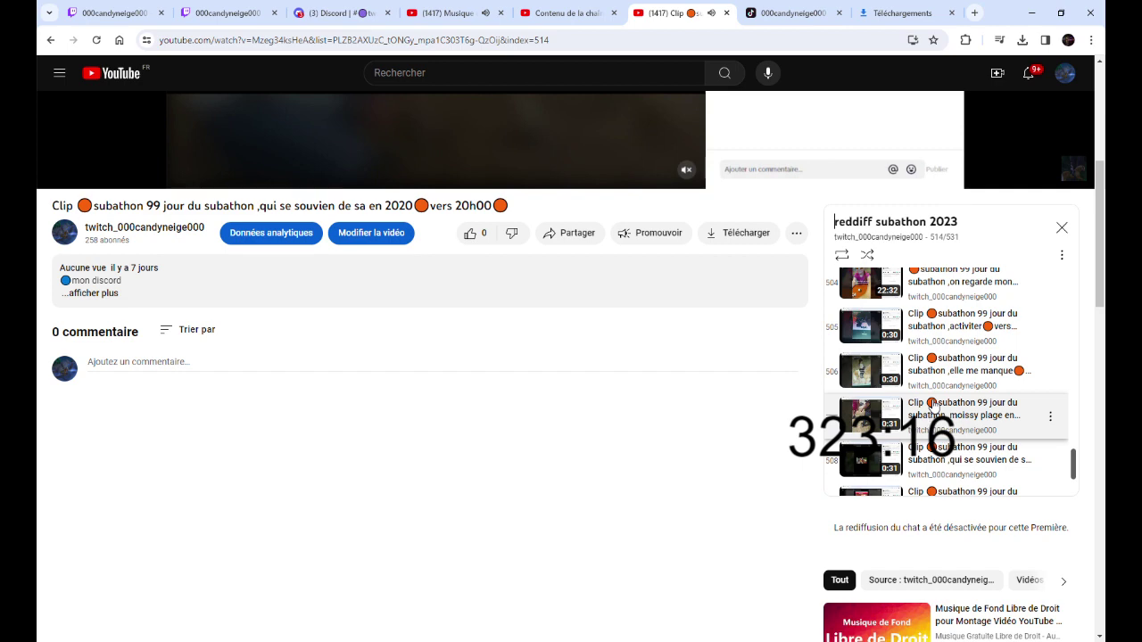
scroll(932, 404, down, 7)
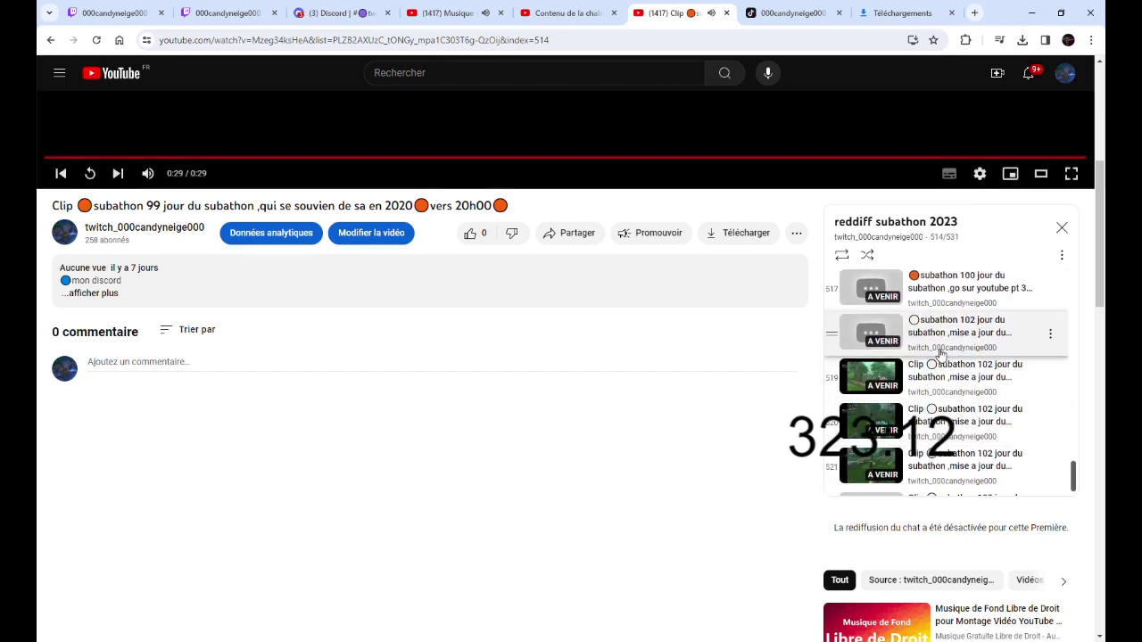
Open the scheduled subathon 102 main video from the playlist, followed by the last subathon 102 clip, to check their Premiere pages
click(940, 354)
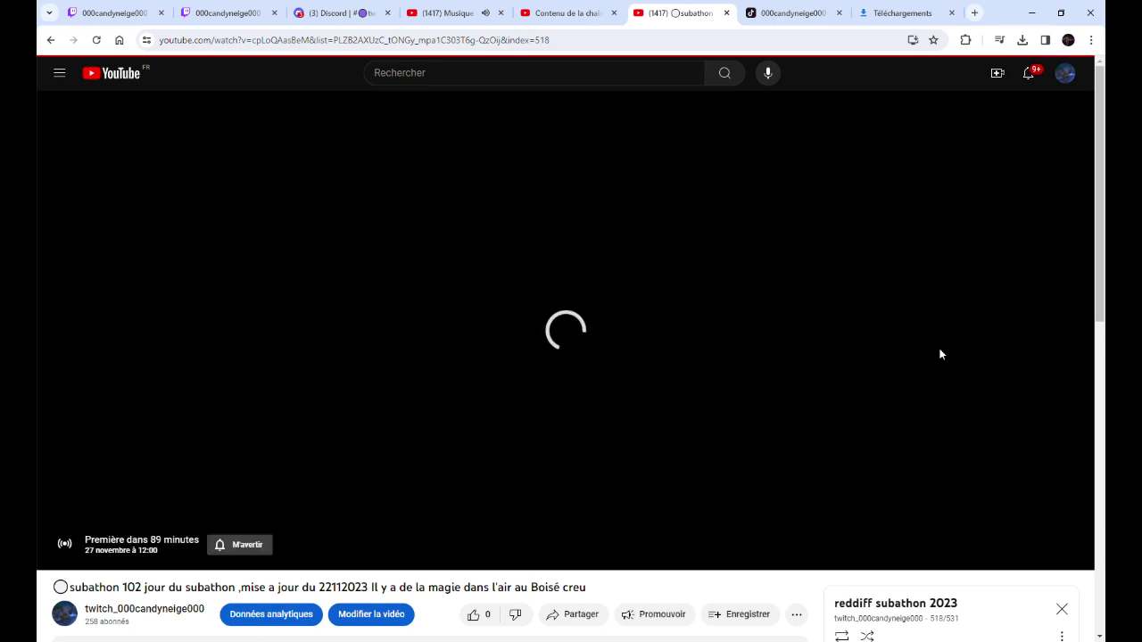
scroll(927, 419, down, 3)
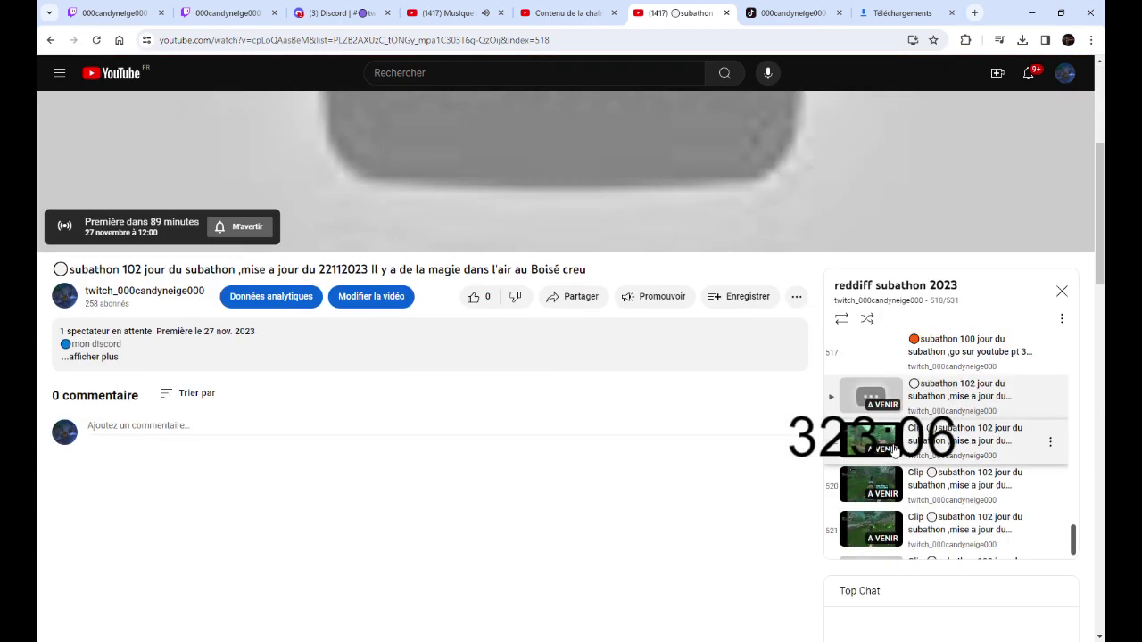
scroll(932, 518, down, 1)
click(932, 515)
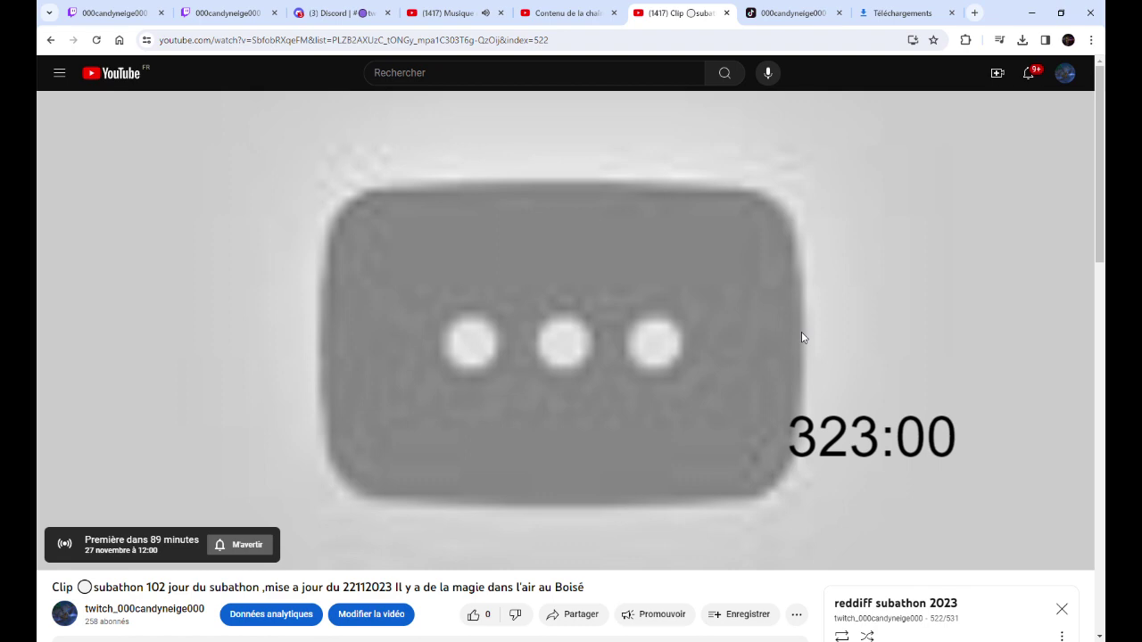
Return to YouTube Studio and upload the subathon 100 video "petit live de 344 Old vs New Hollow Woods Direct Comparison dima"
click(568, 13)
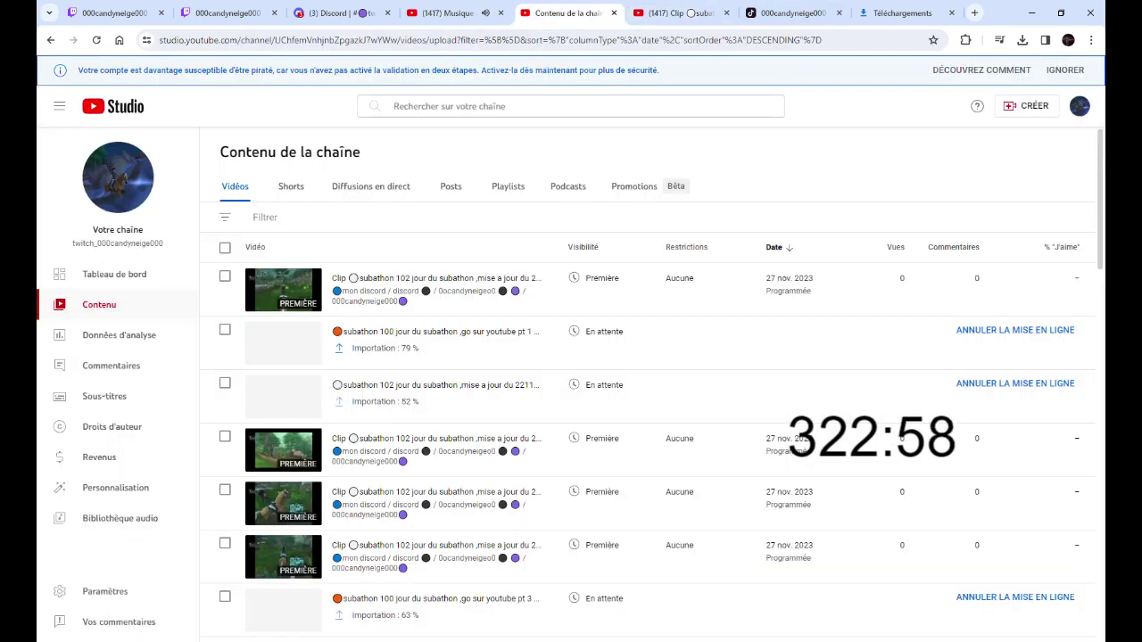
click(1026, 106)
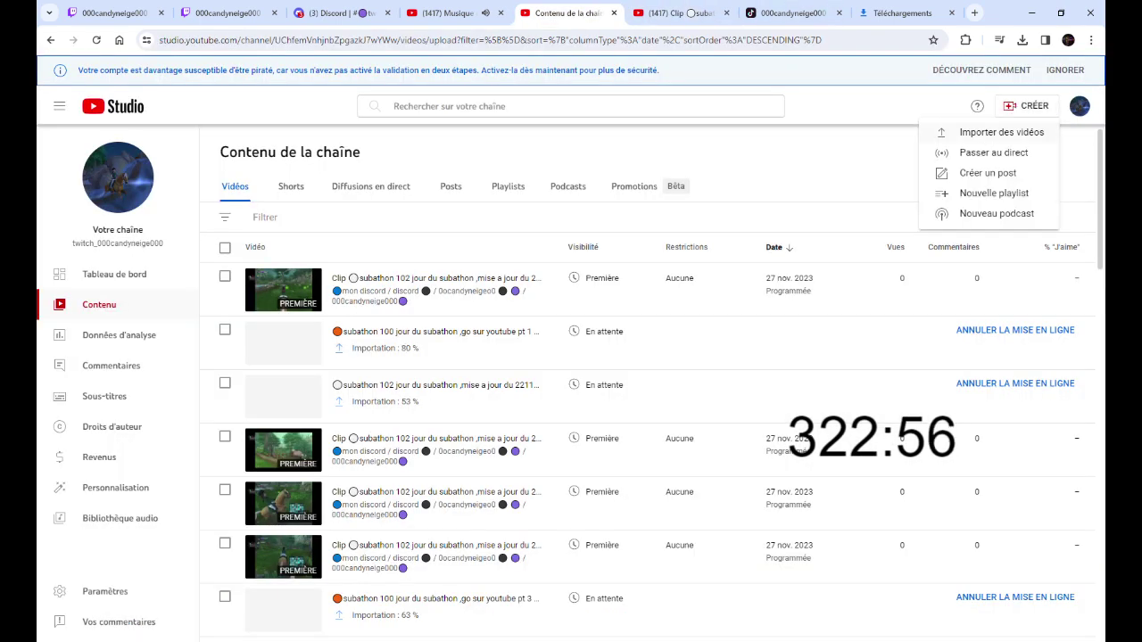
scroll(606, 427, down, 2)
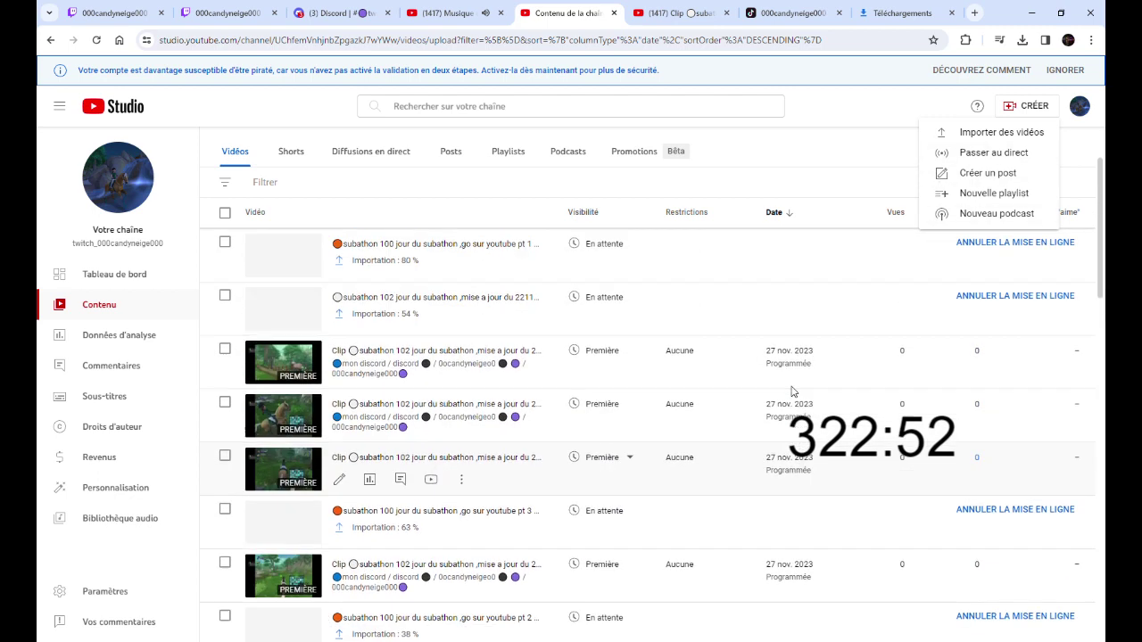
click(978, 136)
click(592, 425)
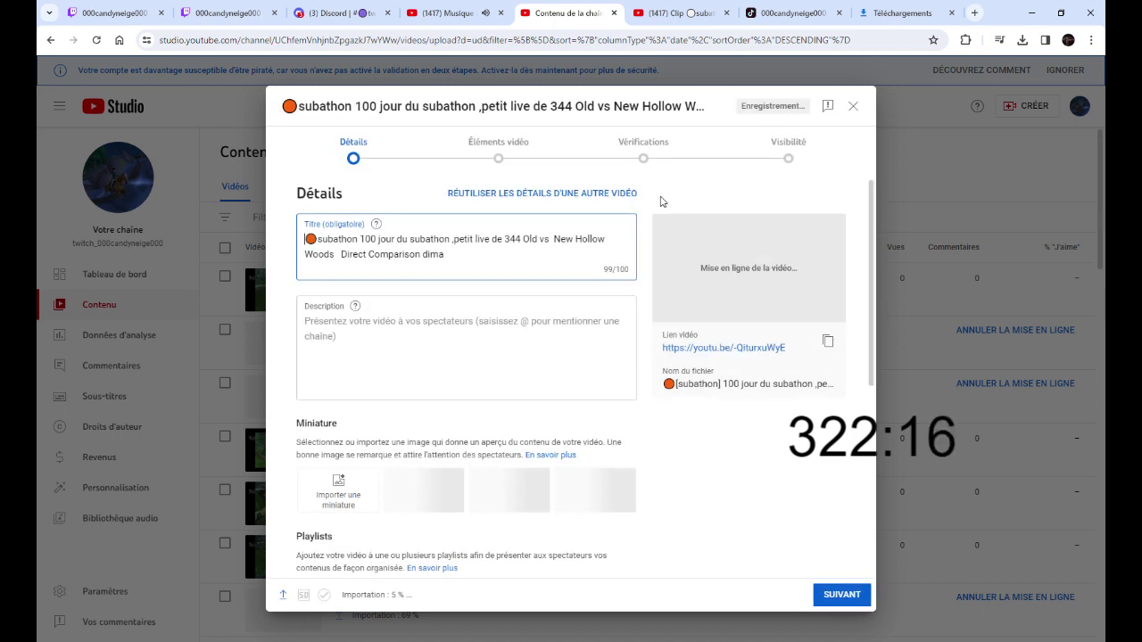
Paste the channel-links description (mon discord and the other social links) and correct the time in the title to "3:44"
click(397, 364)
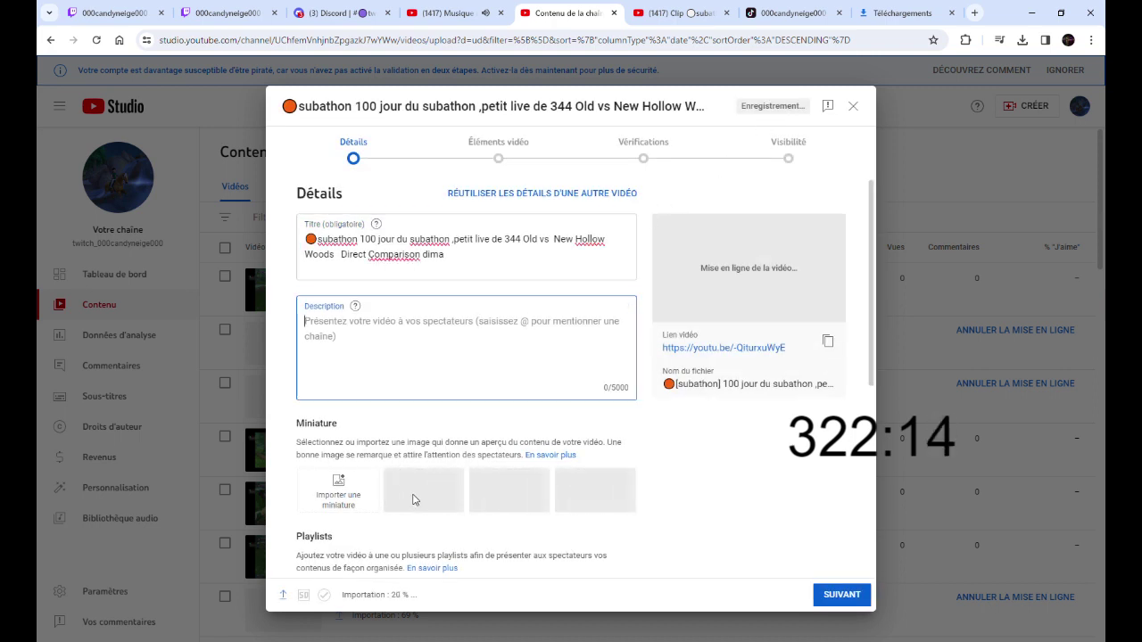
key(ctrl+v)
scroll(428, 440, down, 2)
scroll(428, 440, up, 2)
scroll(433, 428, down, 2)
scroll(469, 336, up, 2)
click(513, 237)
text(:)
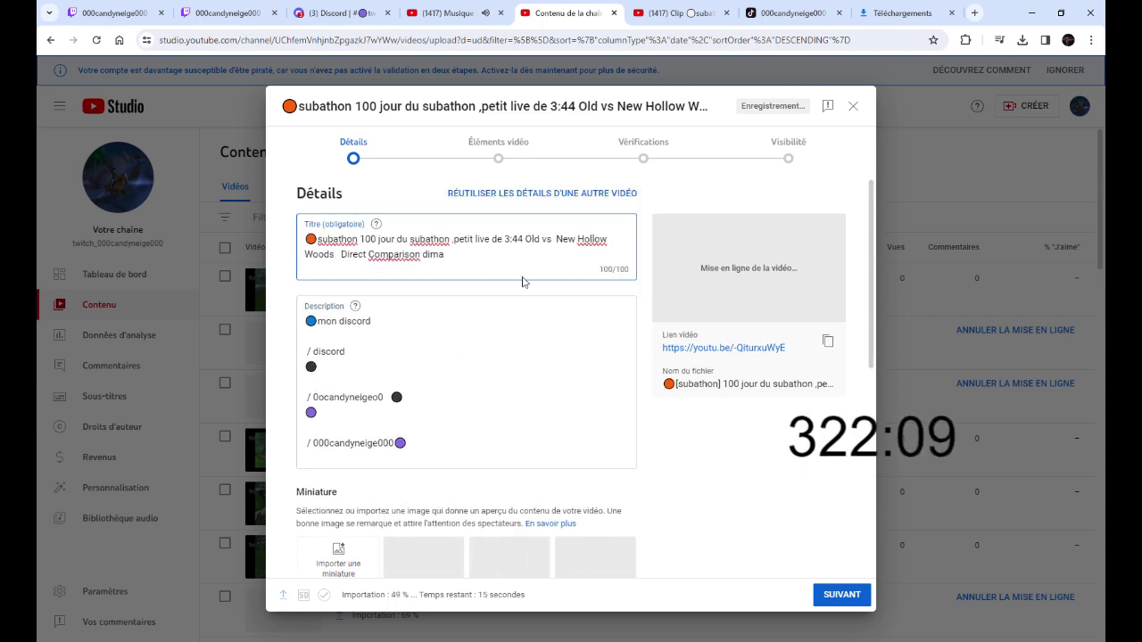
Add the subathon 100 video to the "reddiff subathon 2023" playlist and mark it as not made for kids
scroll(509, 369, down, 4)
scroll(500, 470, up, 3)
scroll(500, 470, down, 4)
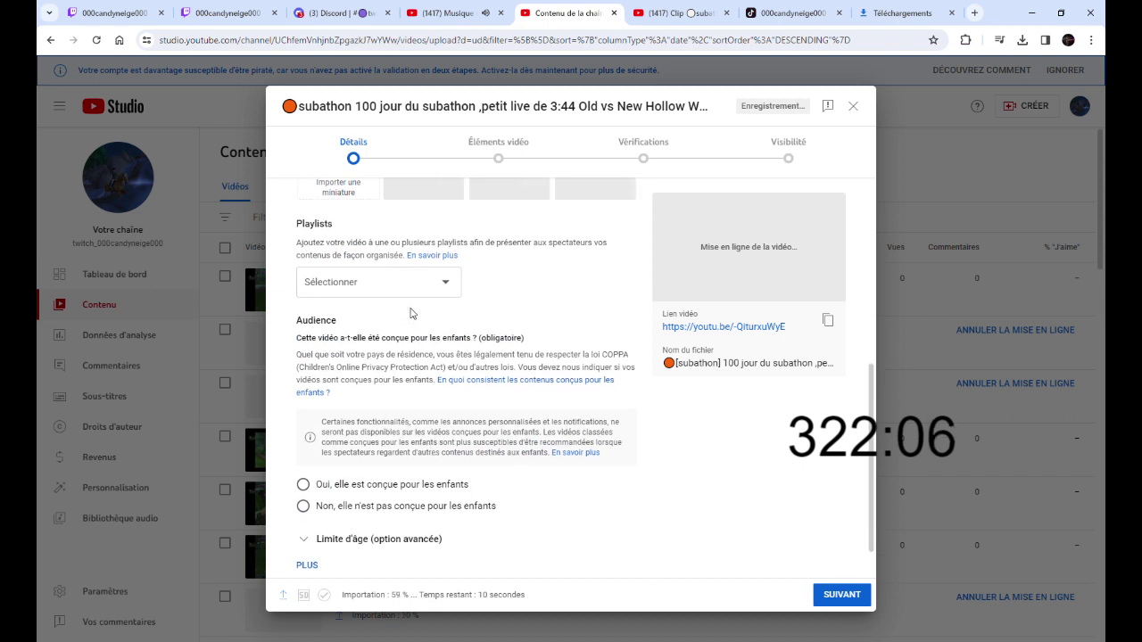
click(437, 282)
click(527, 540)
scroll(497, 527, down, 1)
click(418, 457)
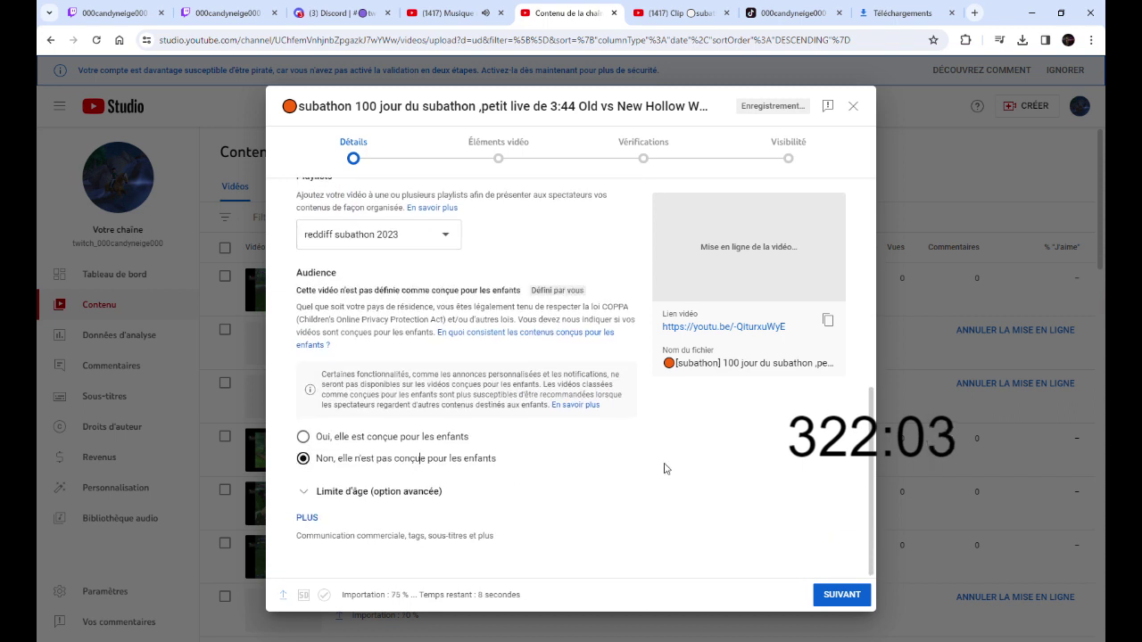
Schedule the subathon 100 video as a public Premiere for 27 Nov. 2023 at 12:00 and dismiss the confirmation
click(787, 148)
click(335, 367)
click(356, 402)
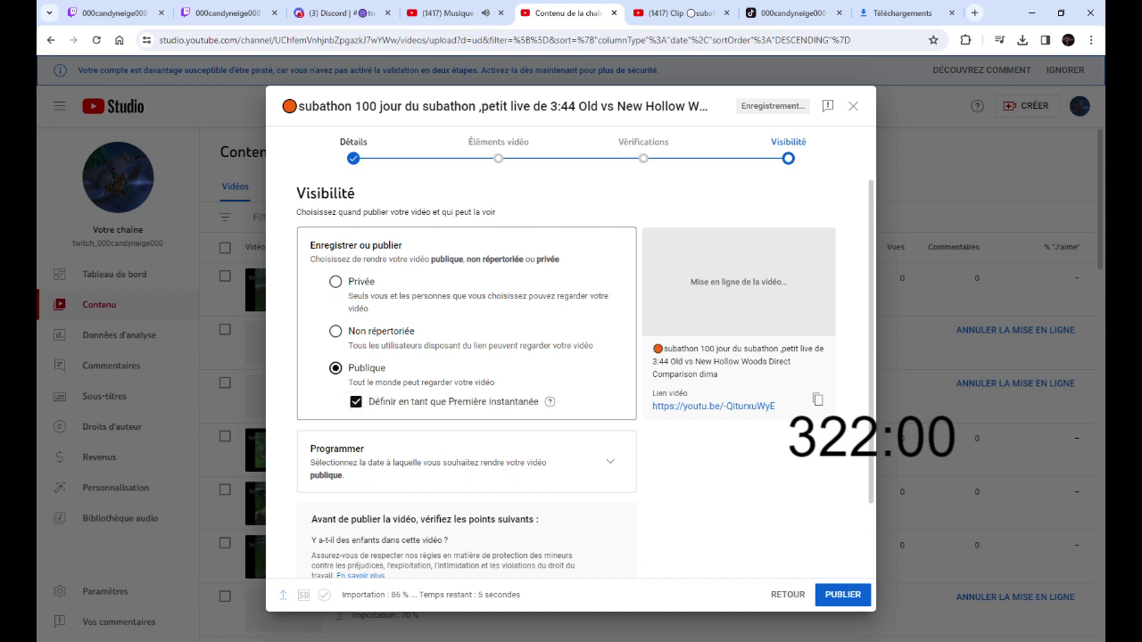
click(611, 461)
click(346, 389)
click(327, 541)
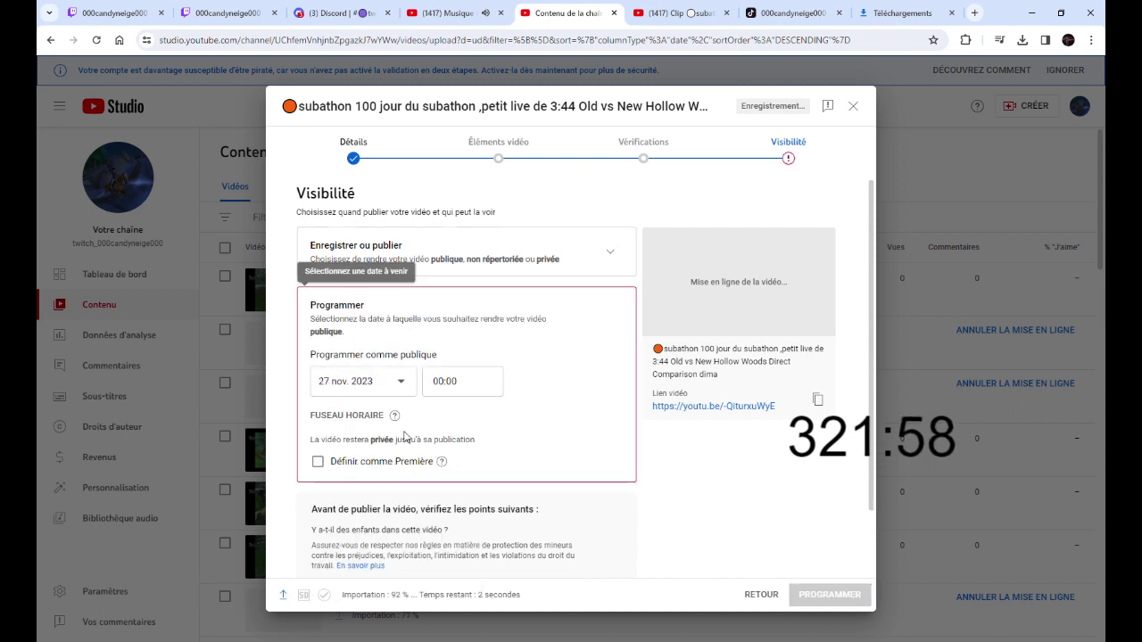
click(432, 382)
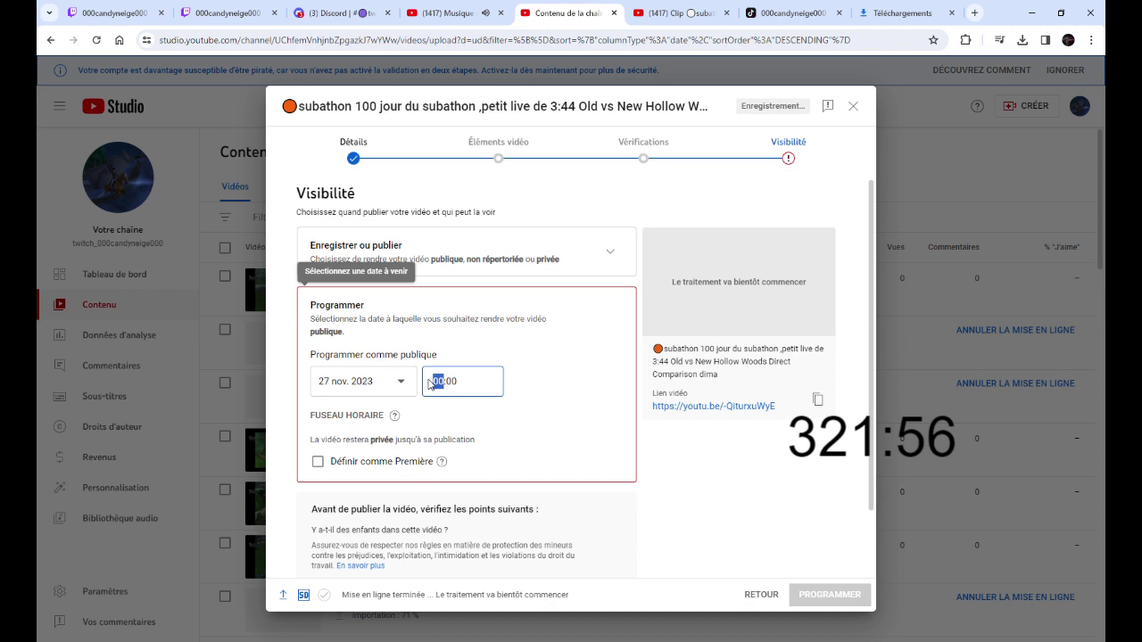
click(395, 453)
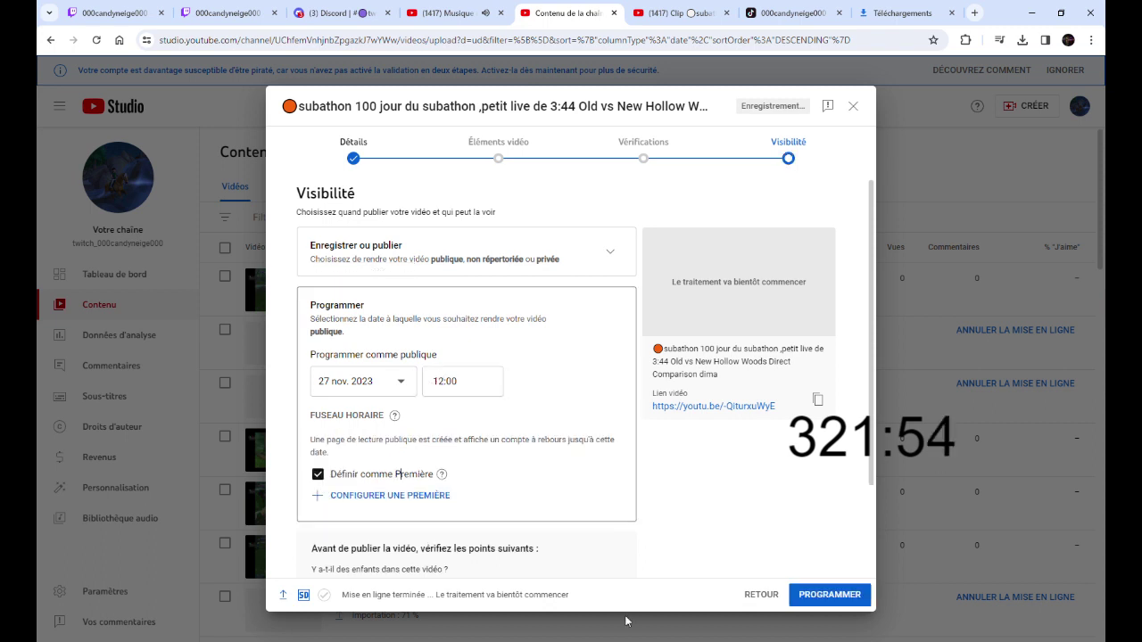
click(836, 596)
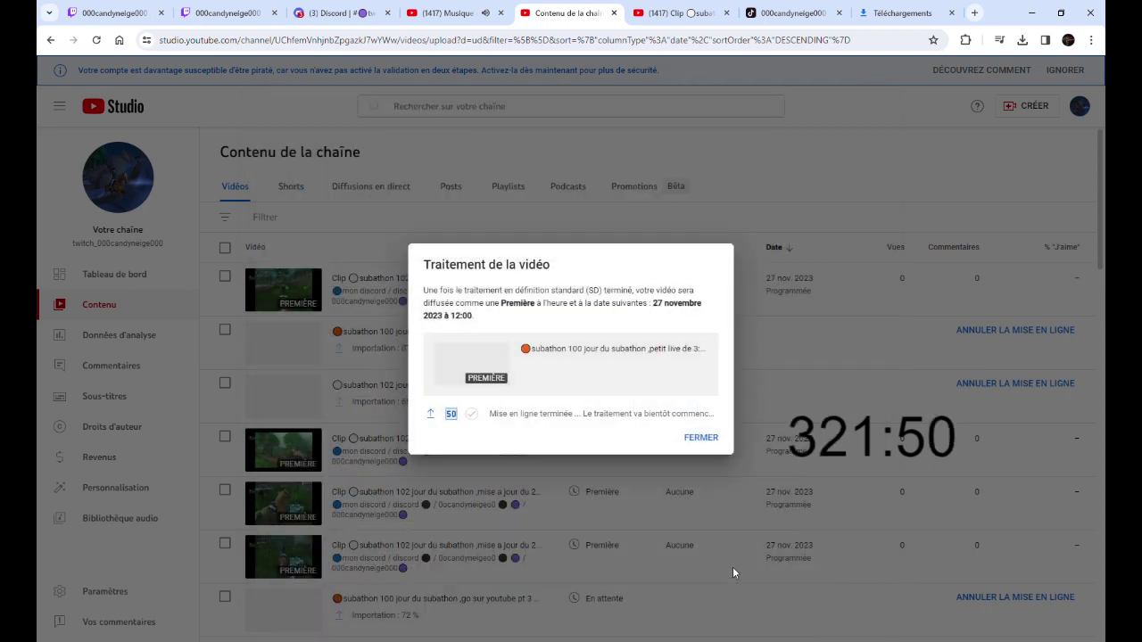
click(688, 437)
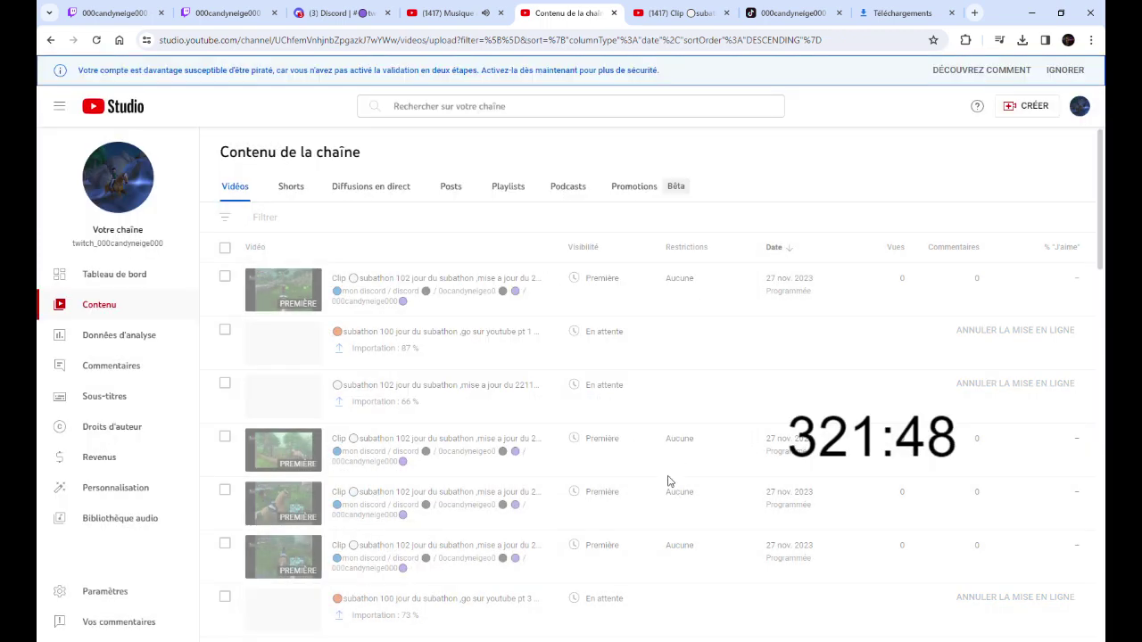
Upload the file "Clip subathon 100 jour du subathon ,petit live de 344 Old vs New Hollow Woods Direct Comparison"
click(1017, 106)
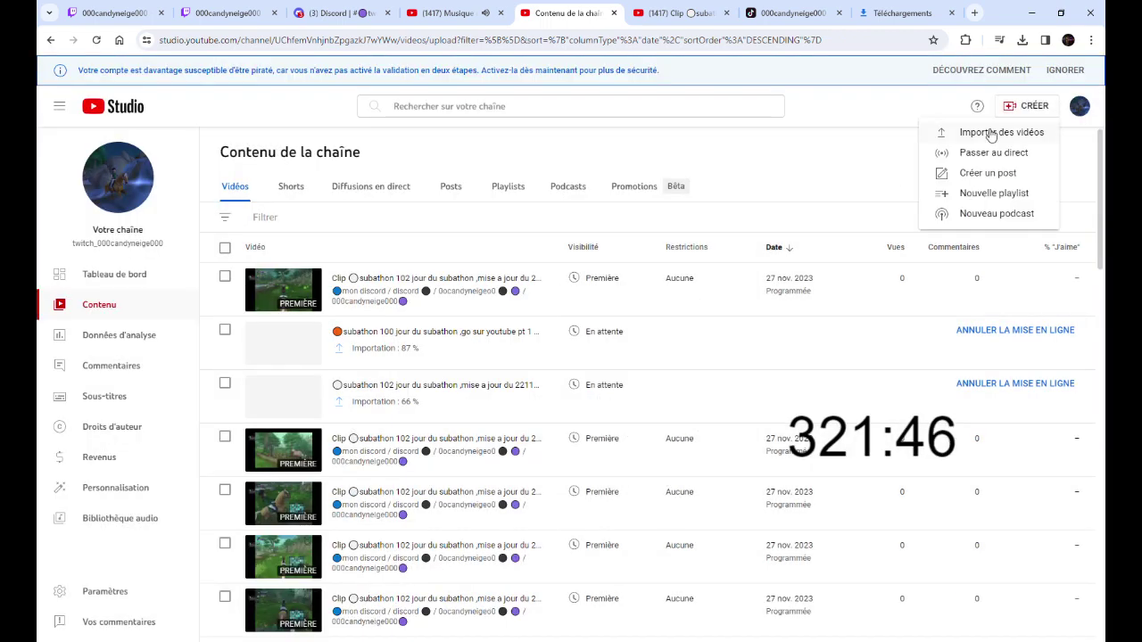
click(949, 133)
click(640, 421)
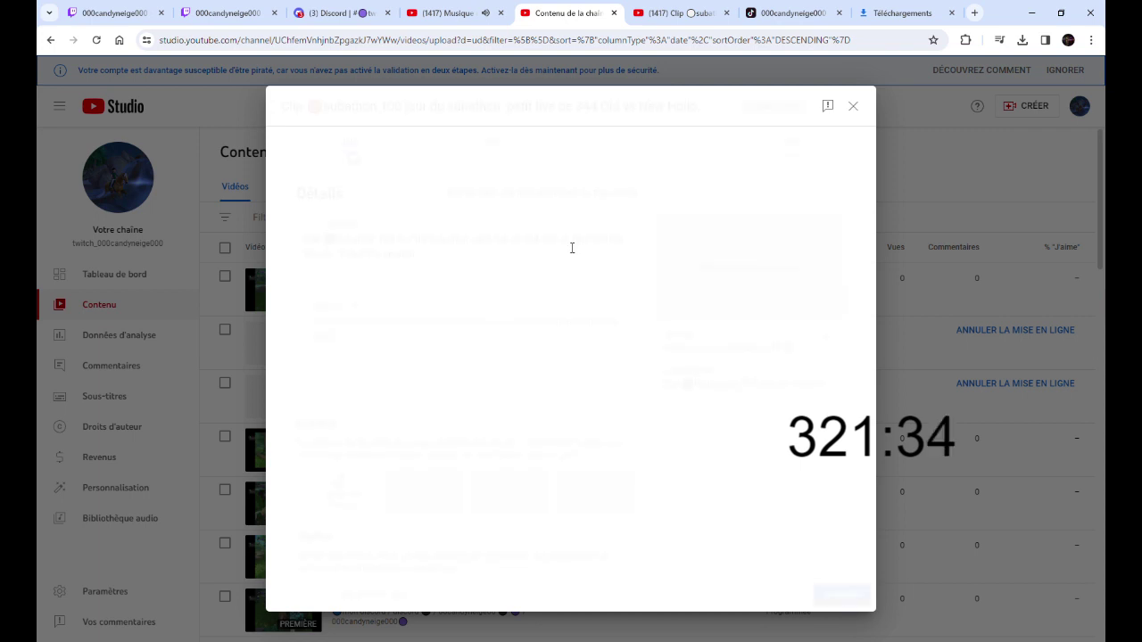
Paste the channel-links description for the subathon 100 clip and change the time in its title to "3;44"
click(586, 308)
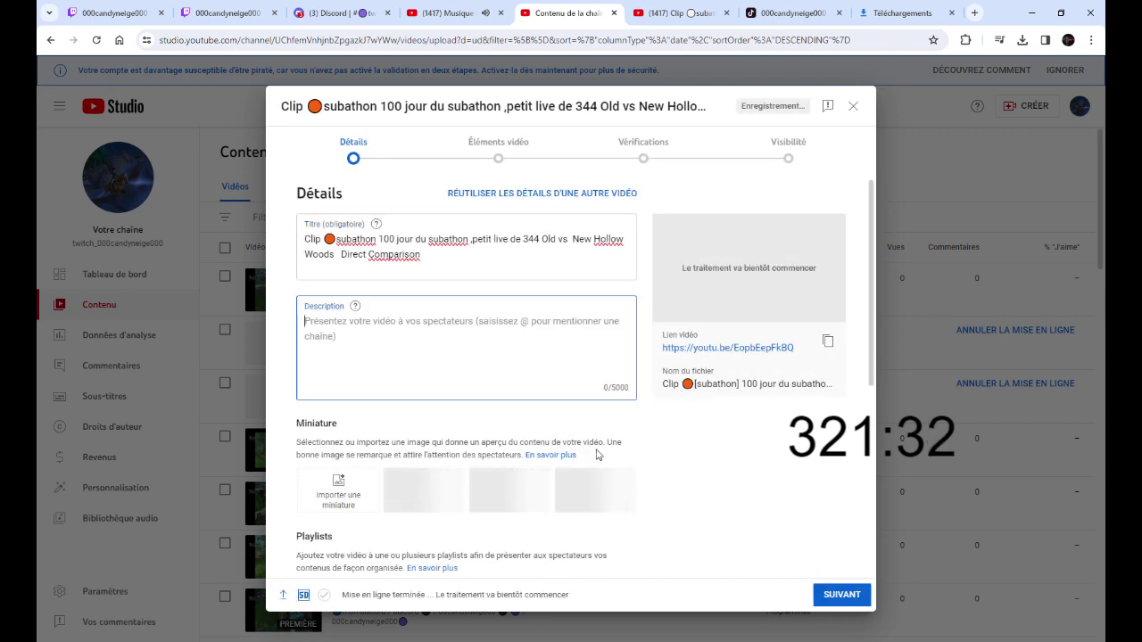
key(ctrl+v)
click(527, 240)
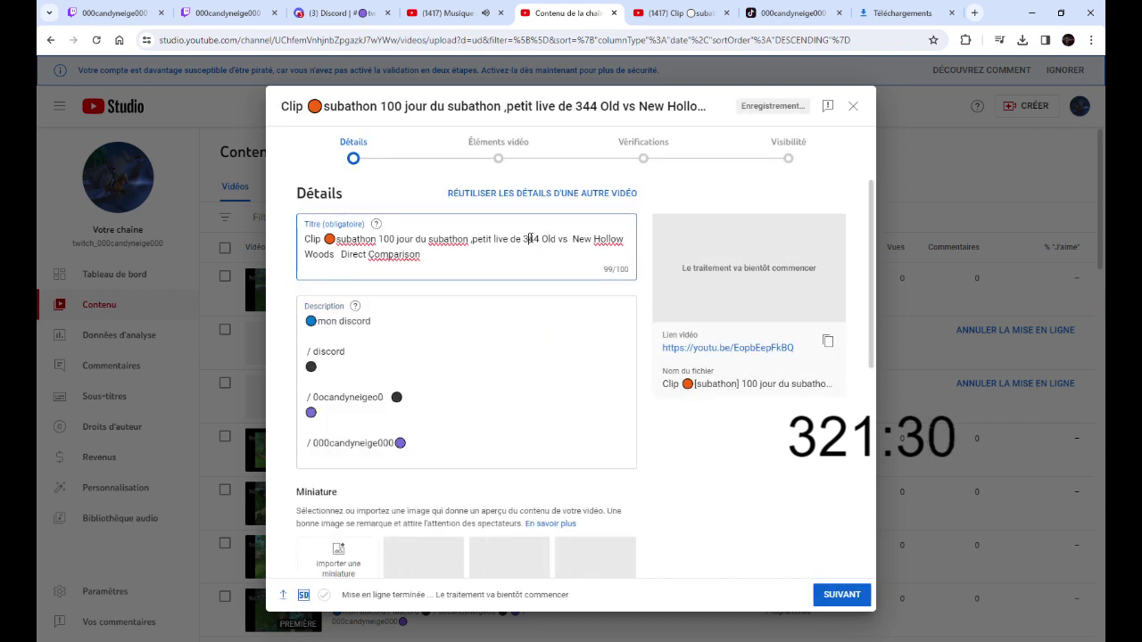
text(;)
Assign the subathon 100 clip to the "reddiff subathon 2023" playlist and set its audience to not made for kids
scroll(433, 484, down, 10)
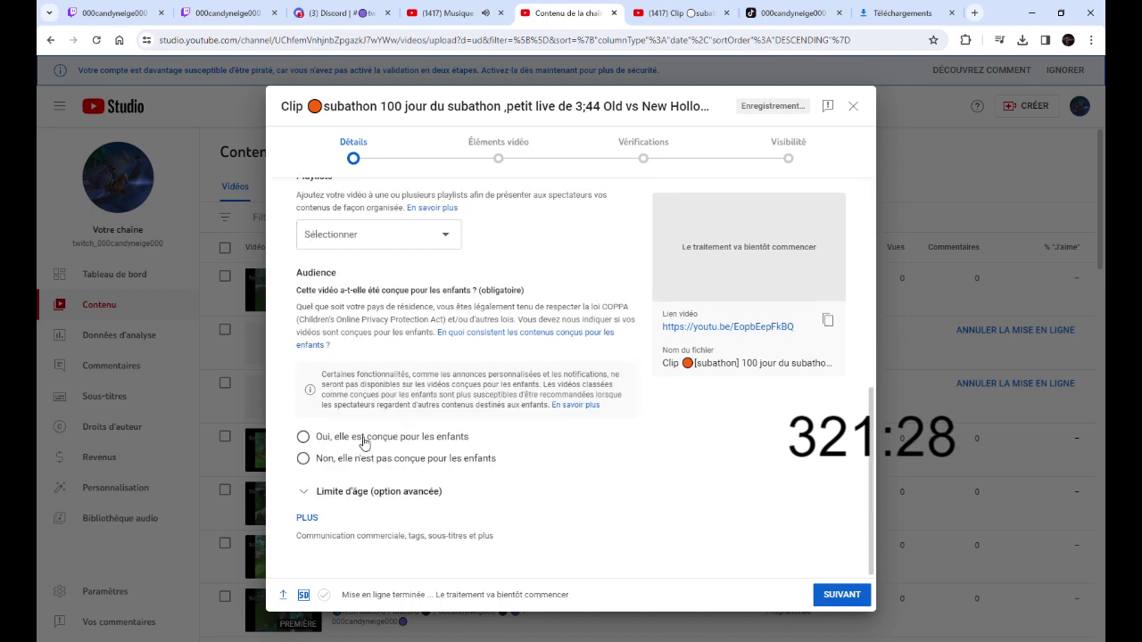
click(420, 233)
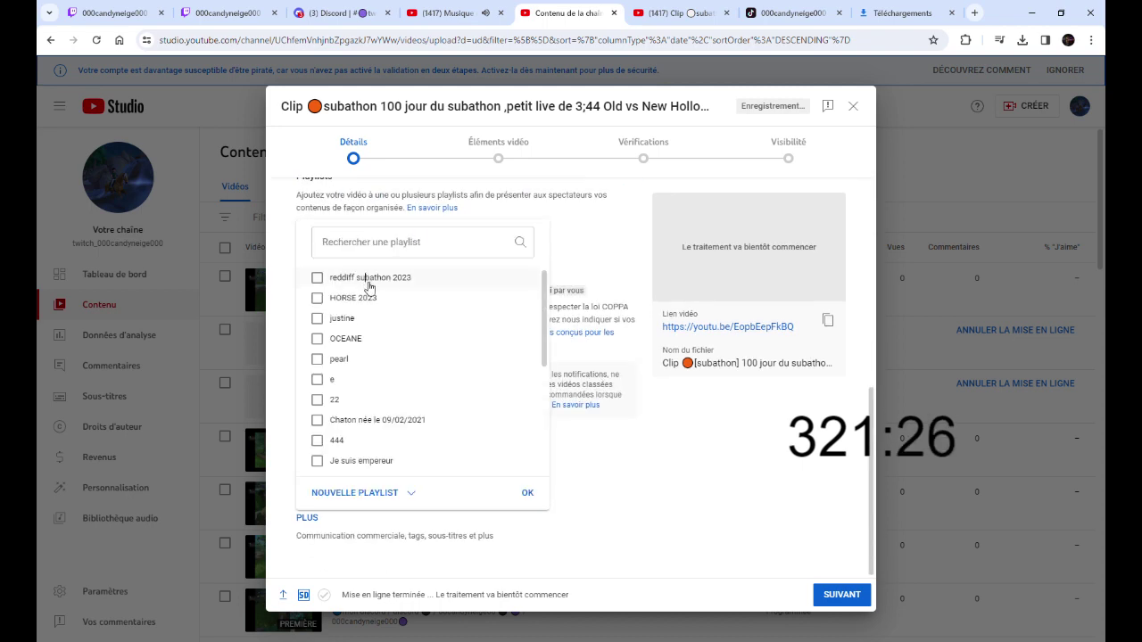
click(527, 495)
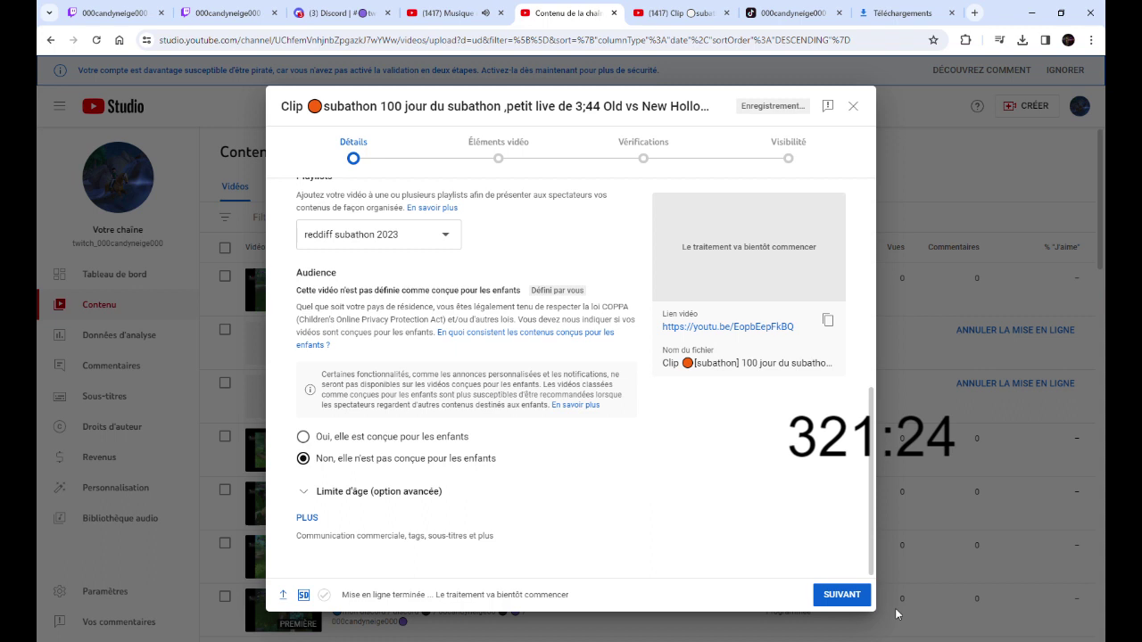
Schedule the subathon 100 clip as a Premiere on 27 Nov. 2023 at 12:00 and close the confirmation
click(786, 161)
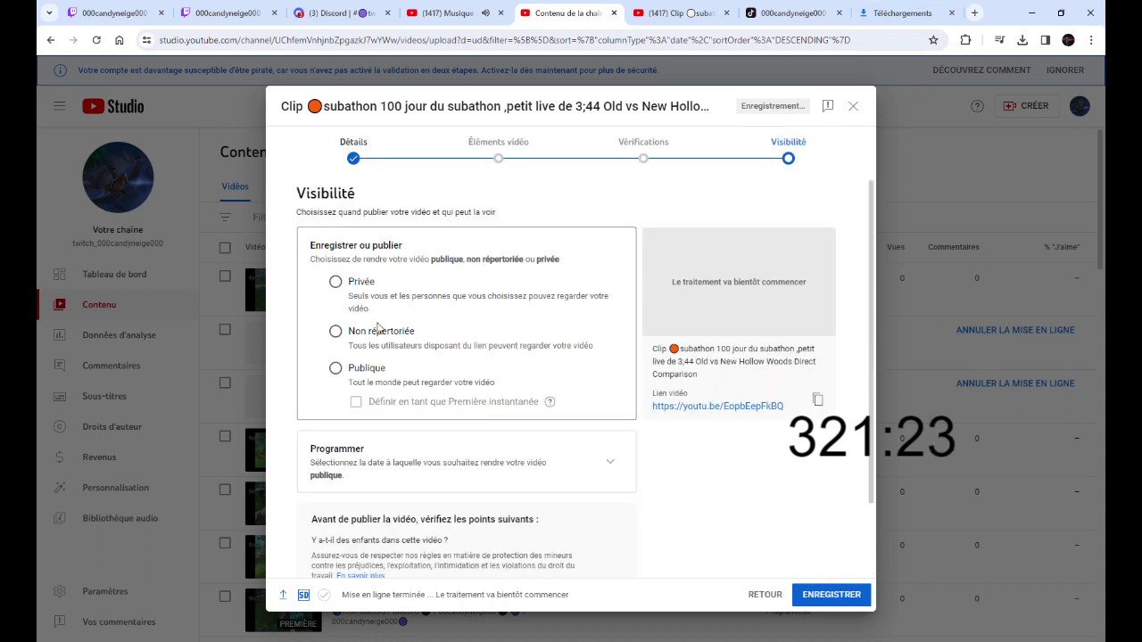
click(355, 367)
click(376, 407)
click(610, 466)
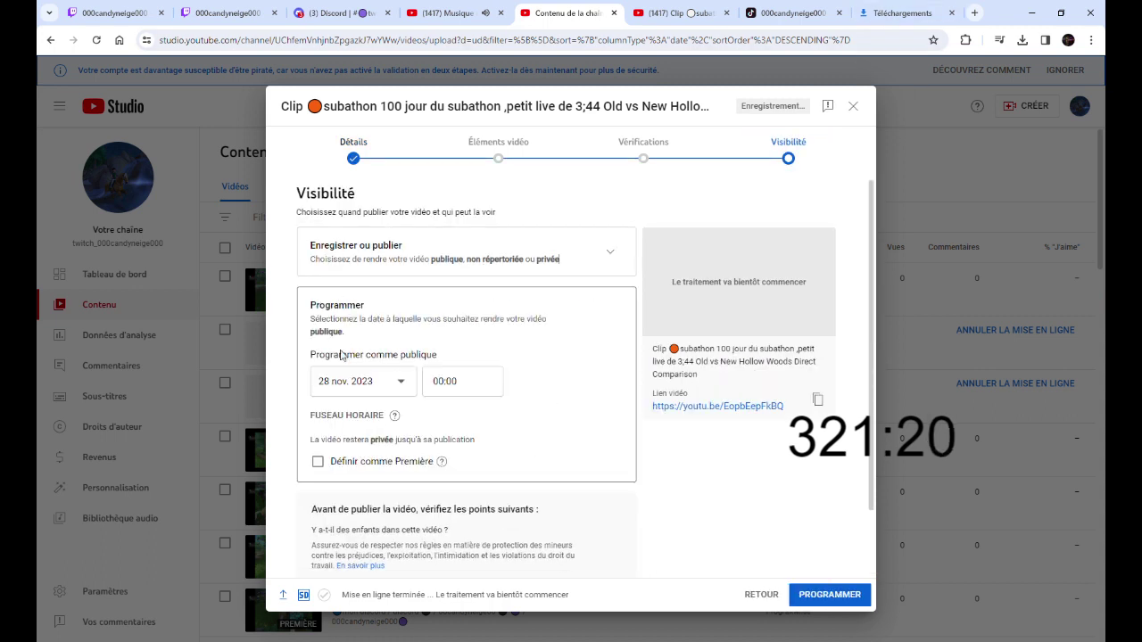
click(357, 381)
click(326, 542)
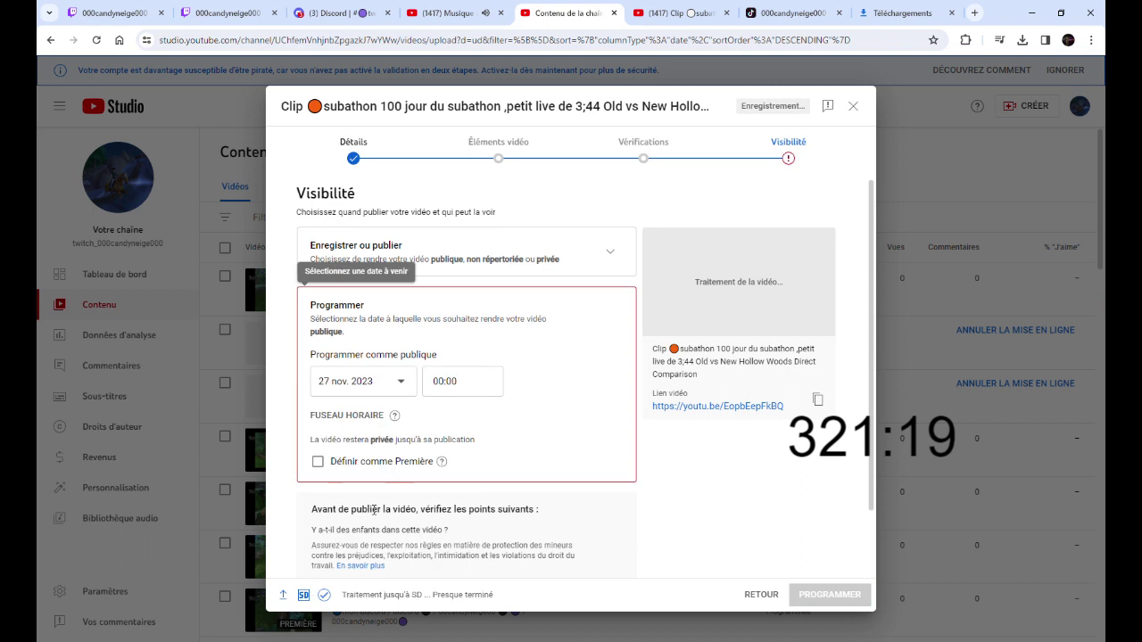
double_click(443, 382)
text(12)
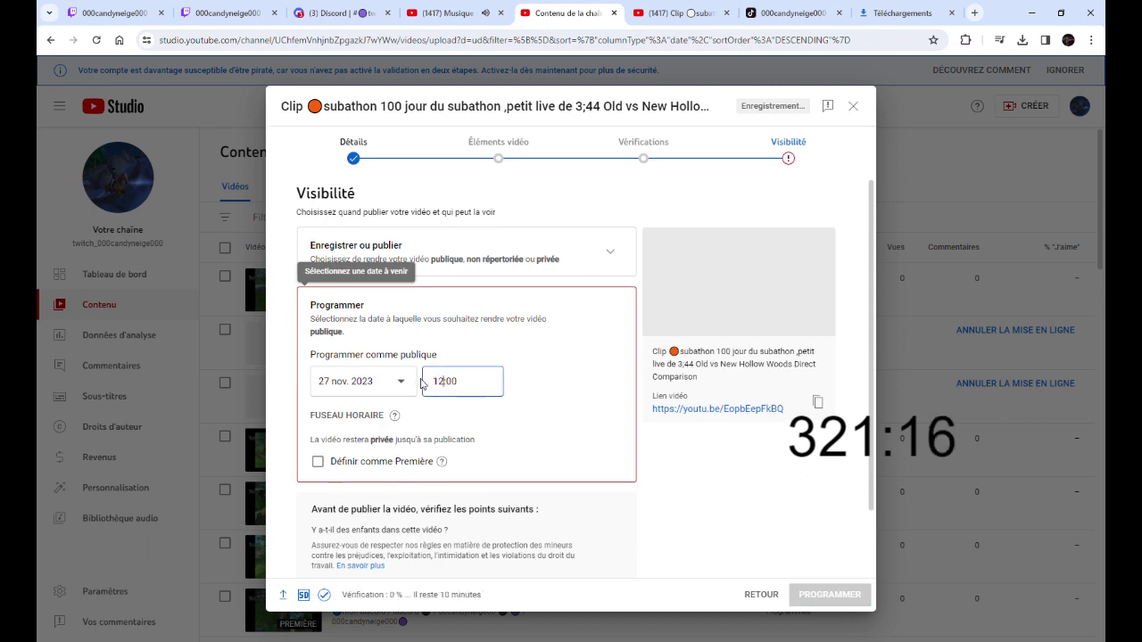
click(385, 462)
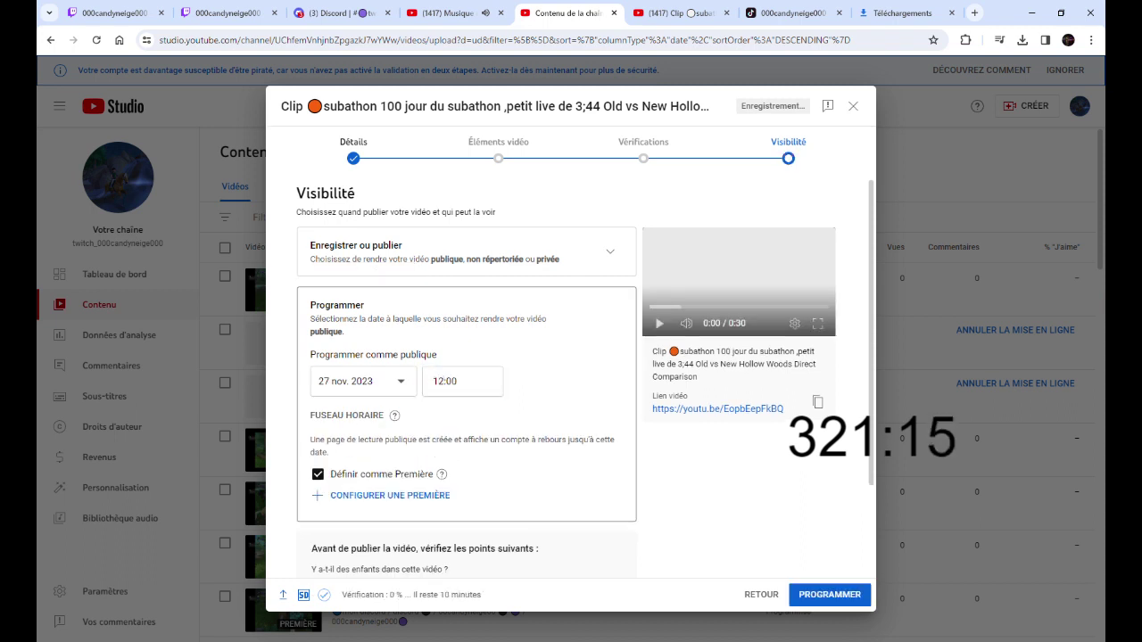
click(837, 595)
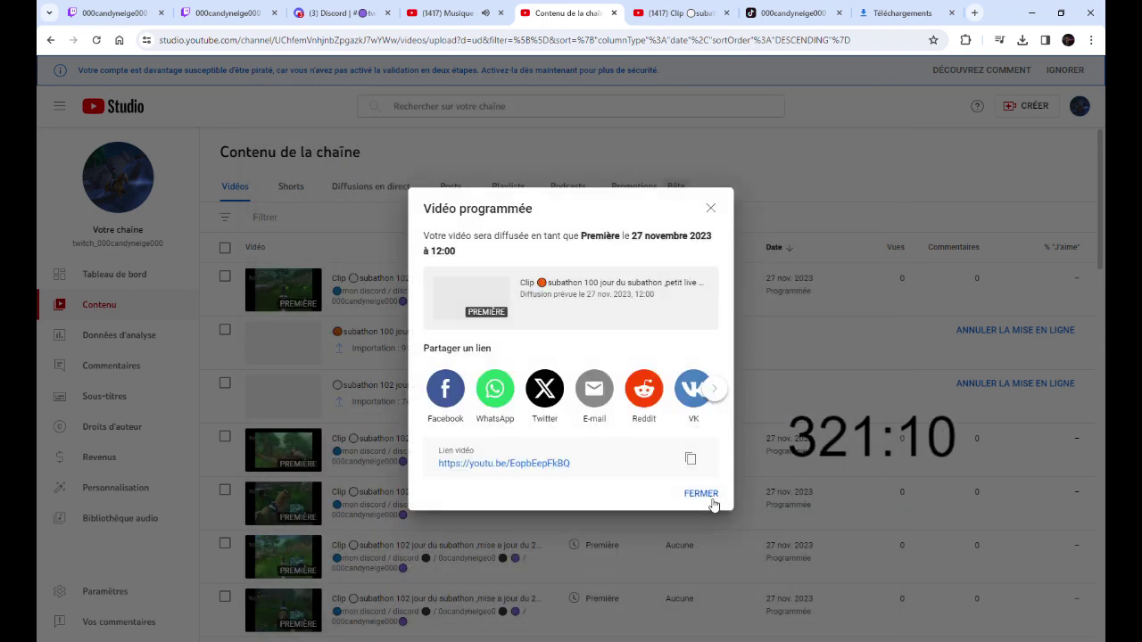
click(712, 499)
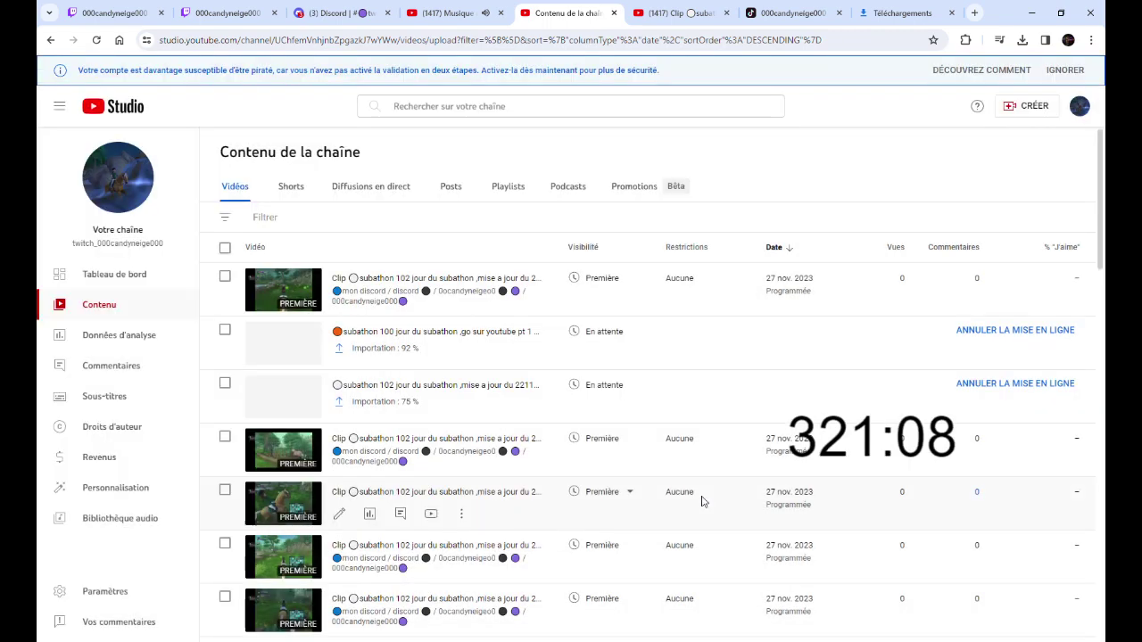
On the watch page, reload the "reddiff subathon 2023" playlist and move the subathon 100 "petit live de 3:44" video above the subathon 102 clips
click(678, 13)
scroll(923, 444, down, 4)
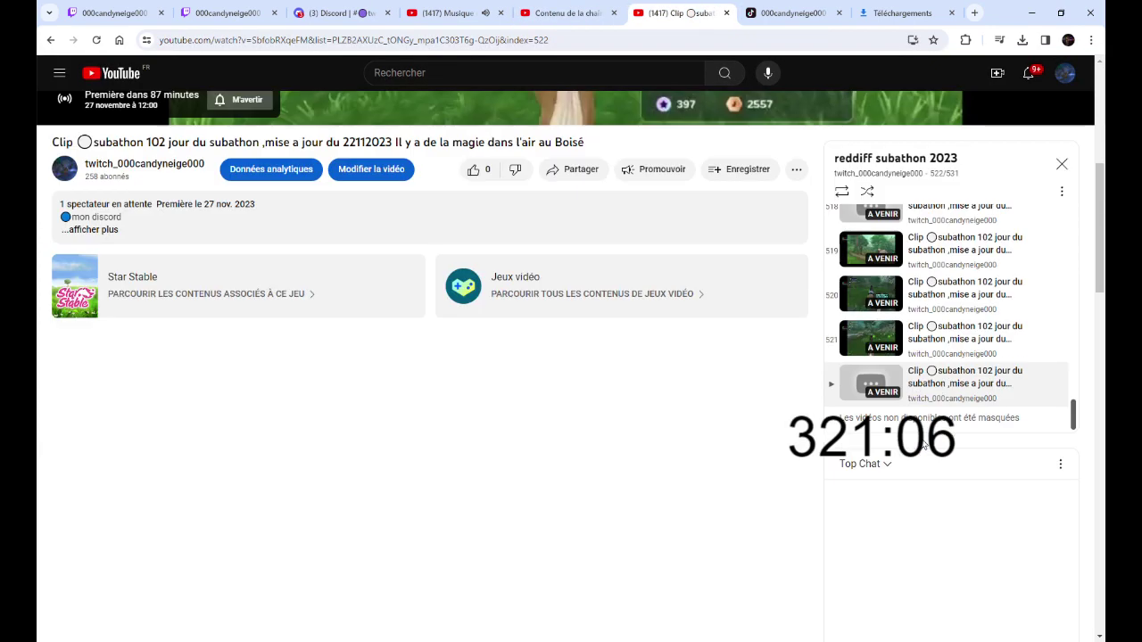
click(951, 388)
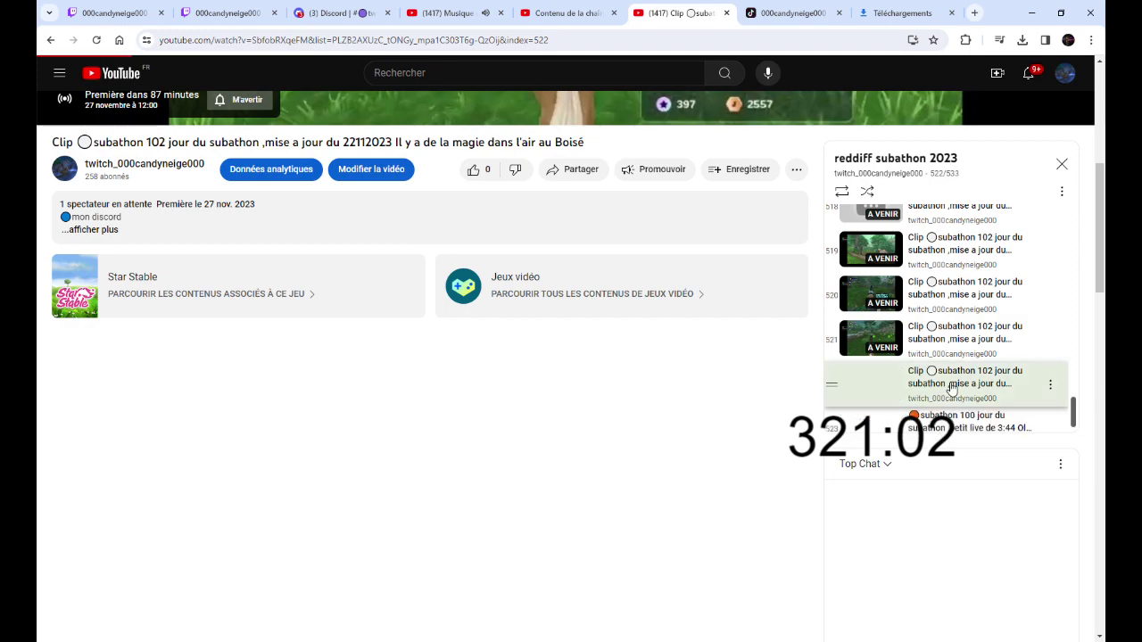
scroll(950, 381, down, 3)
scroll(934, 429, down, 2)
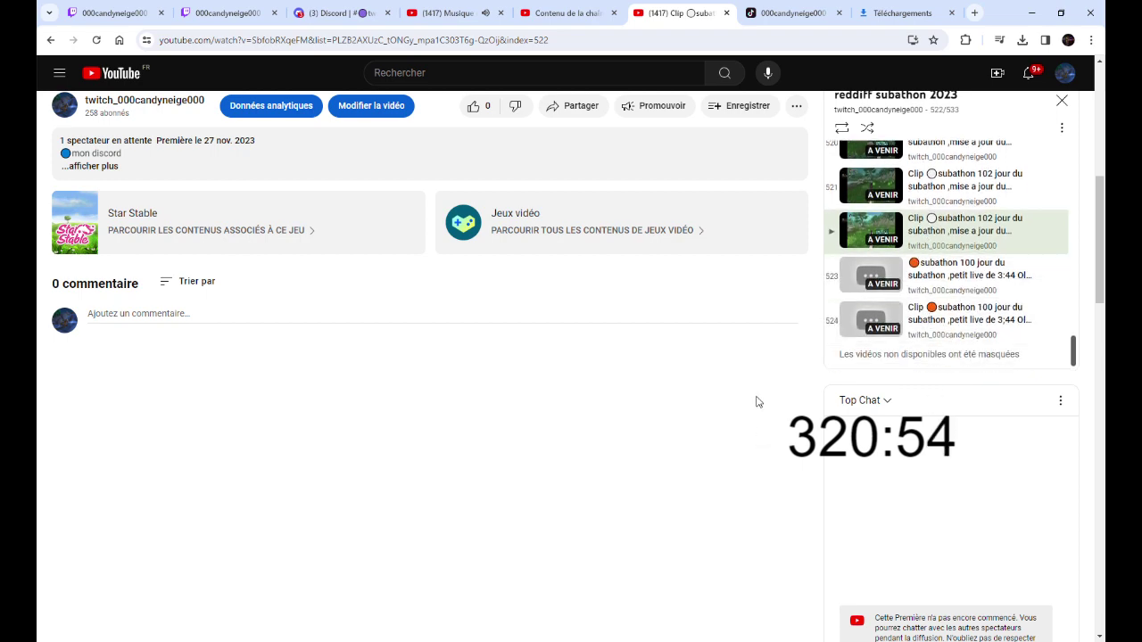
scroll(756, 401, up, 3)
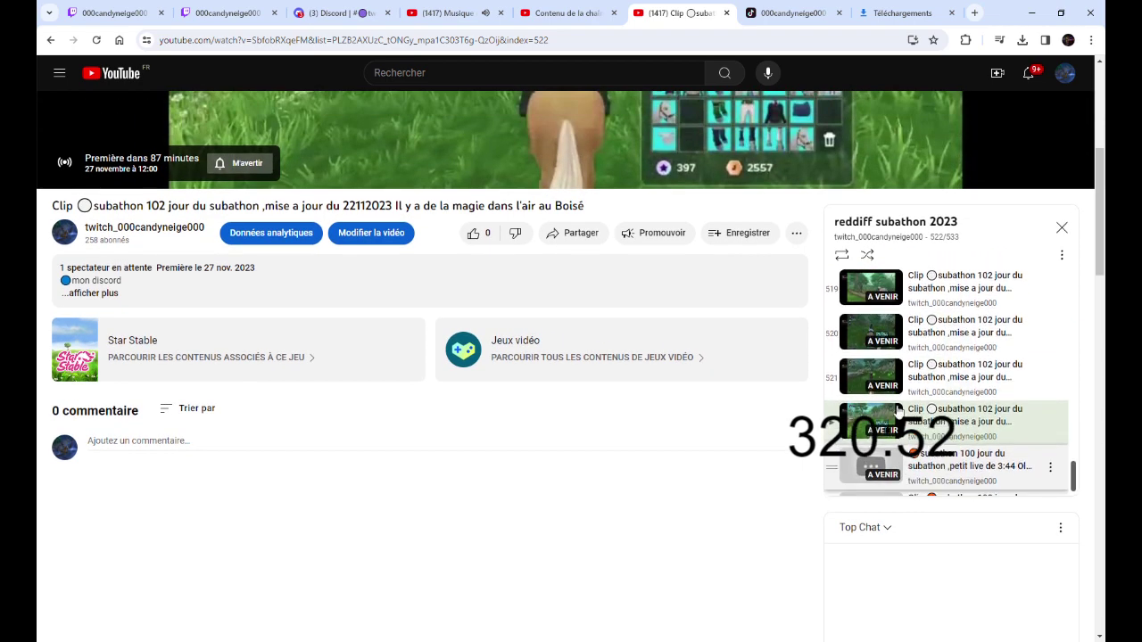
drag(830, 465, 911, 382)
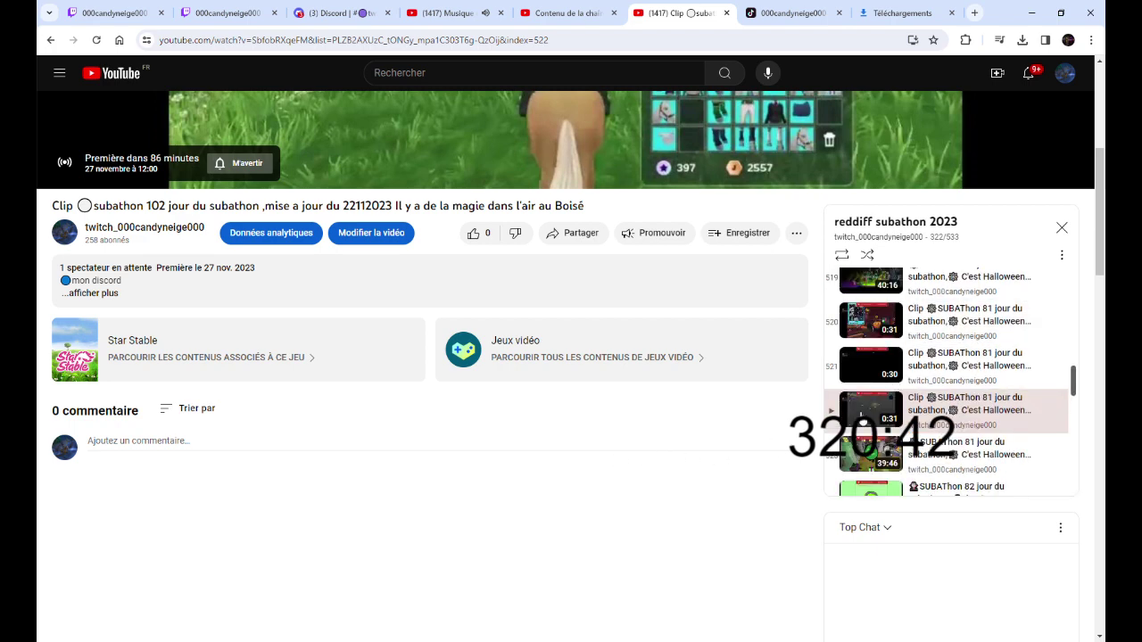
Near the end of the playlist, move the subathon 100 "petit live de 3:44" video ahead of the subathon 102 main video
scroll(945, 431, down, 20)
scroll(957, 453, down, 10)
scroll(957, 451, down, 18)
scroll(956, 443, down, 20)
scroll(954, 446, down, 7)
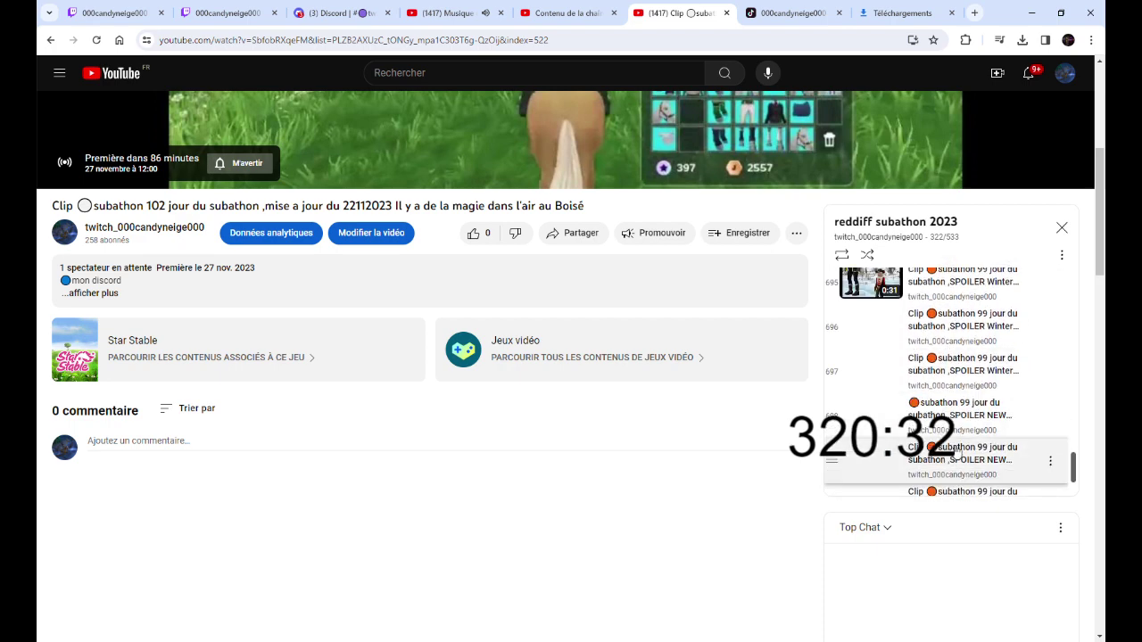
scroll(952, 449, down, 9)
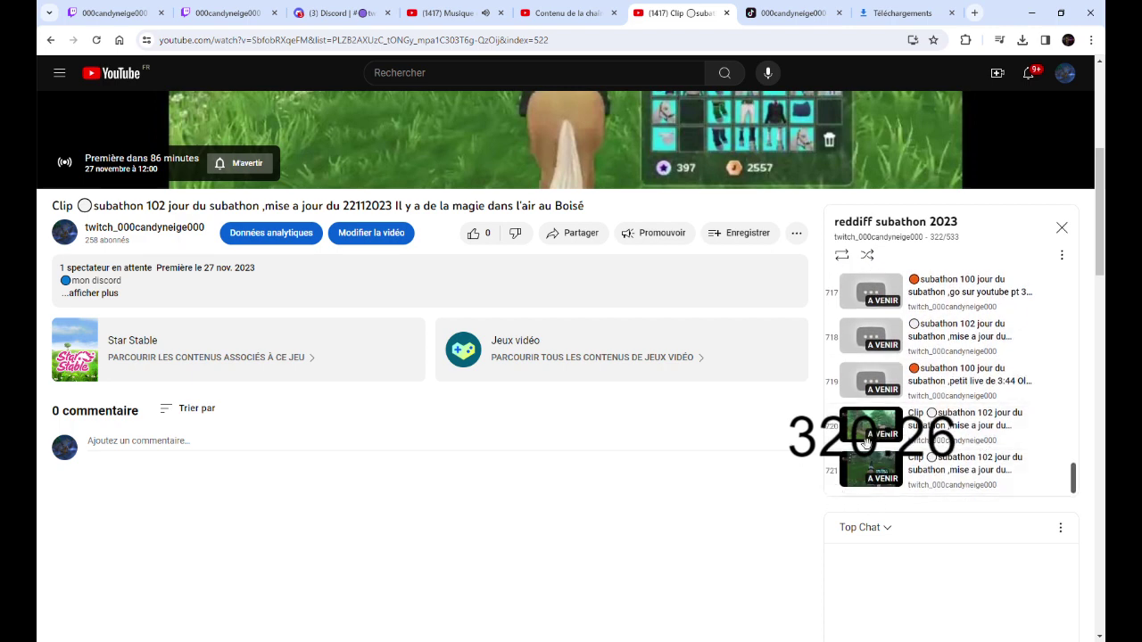
scroll(948, 484, down, 2)
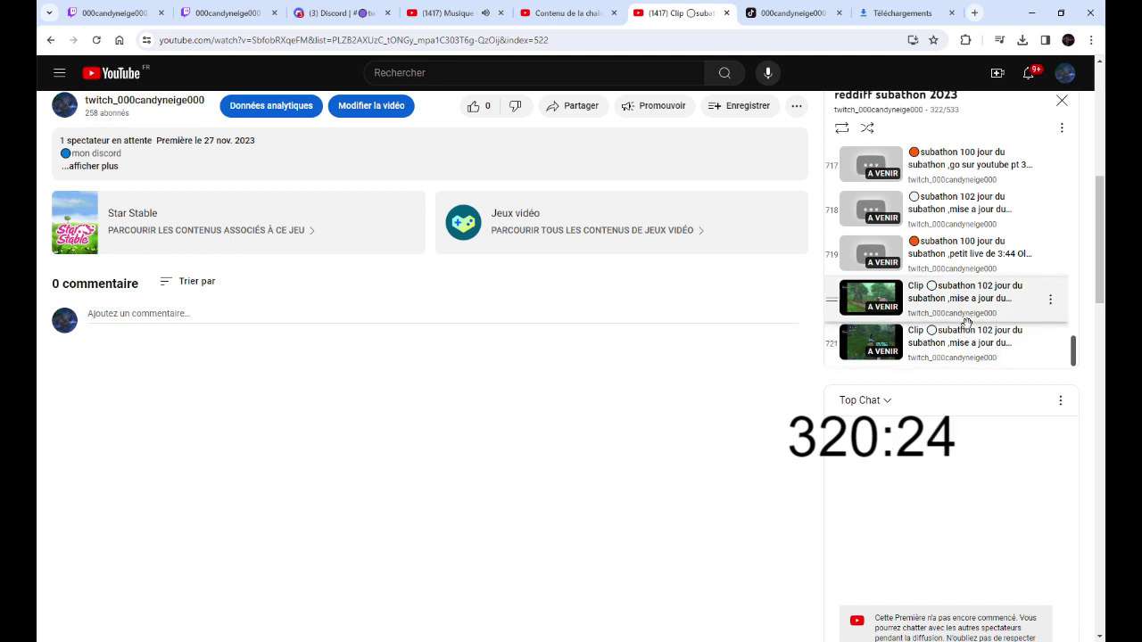
scroll(961, 323, up, 1)
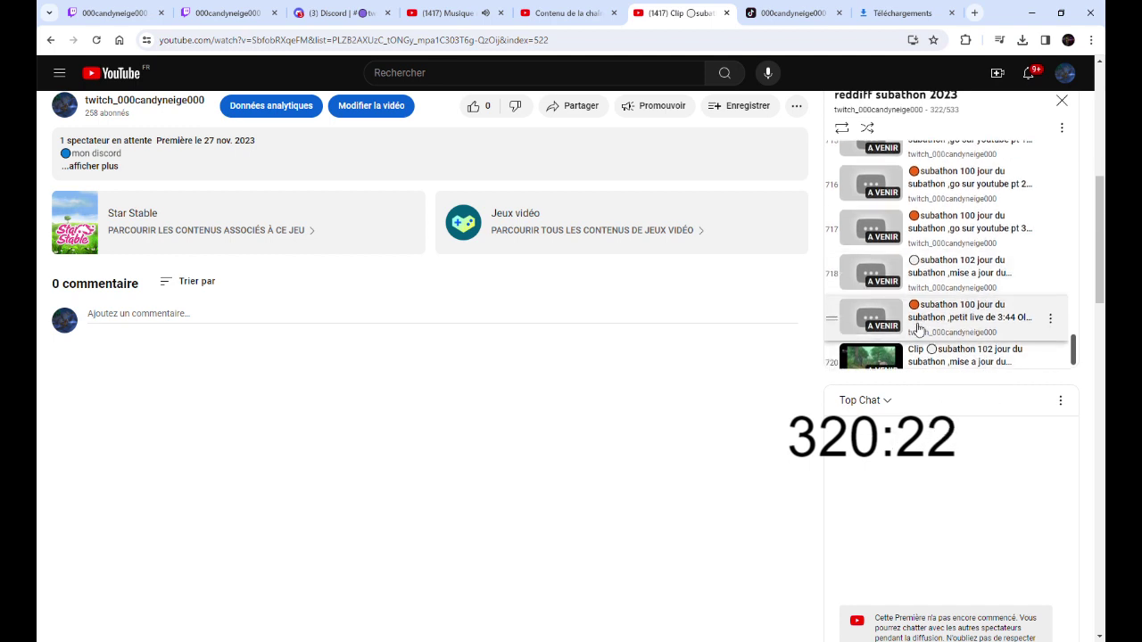
drag(829, 319, 844, 225)
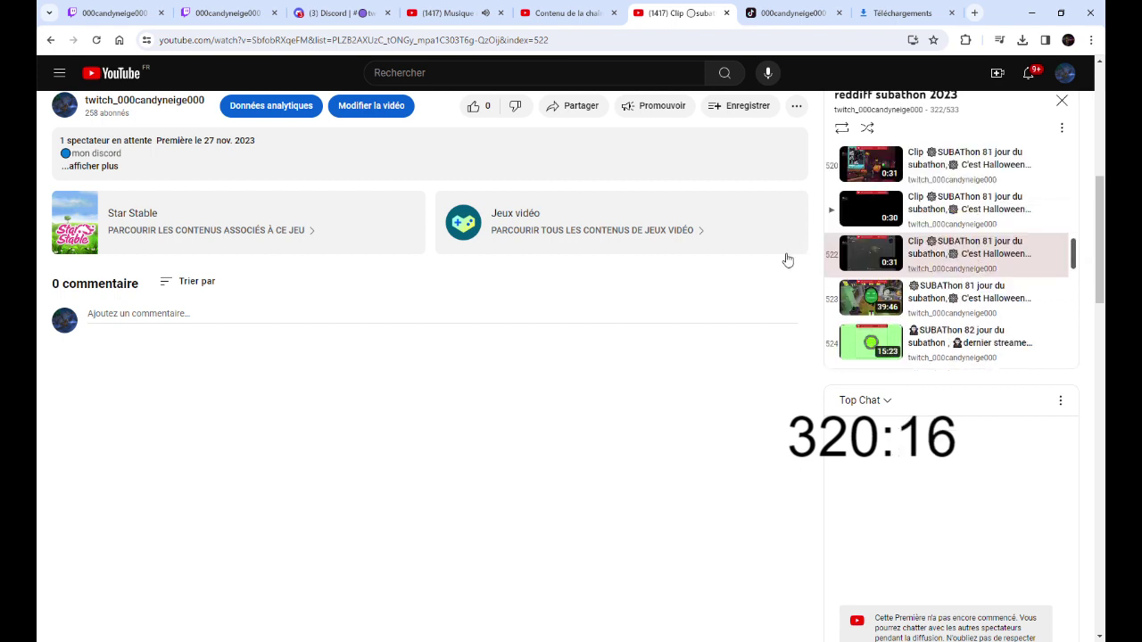
scroll(932, 277, down, 10)
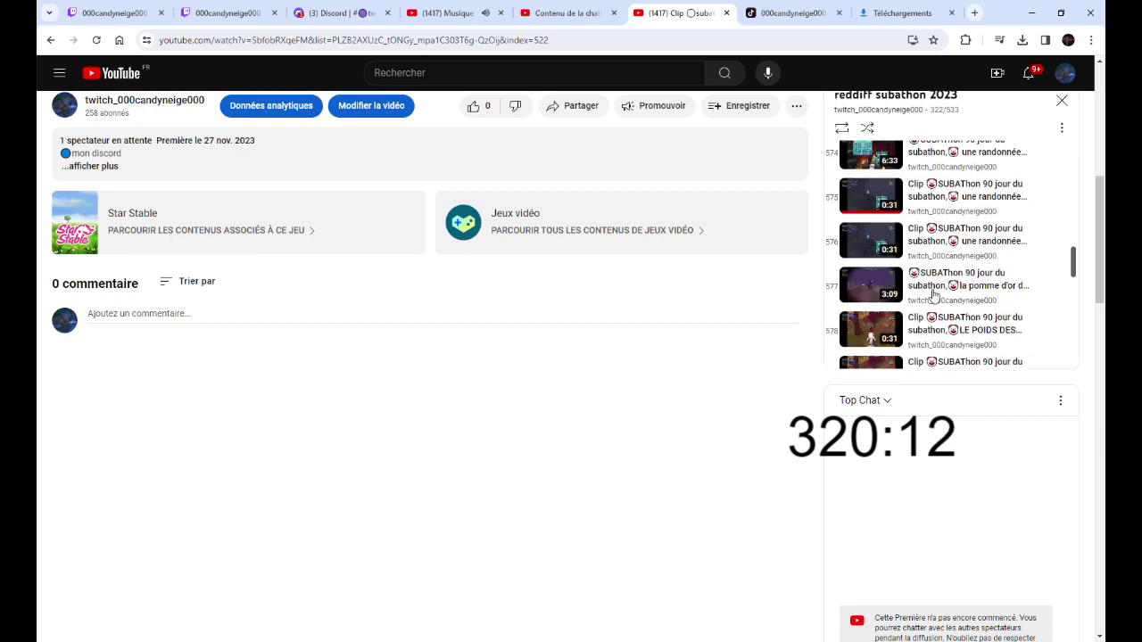
Open the last listed subathon 102 clip at the end of the playlist to load the remaining entries
scroll(933, 295, down, 20)
scroll(933, 295, down, 10)
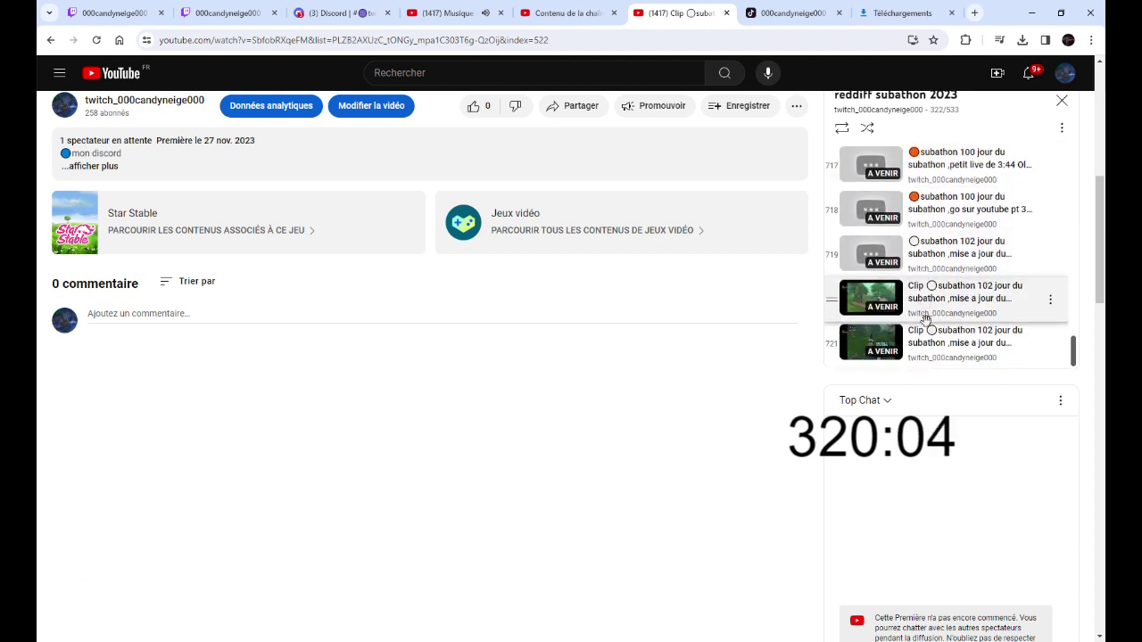
click(932, 352)
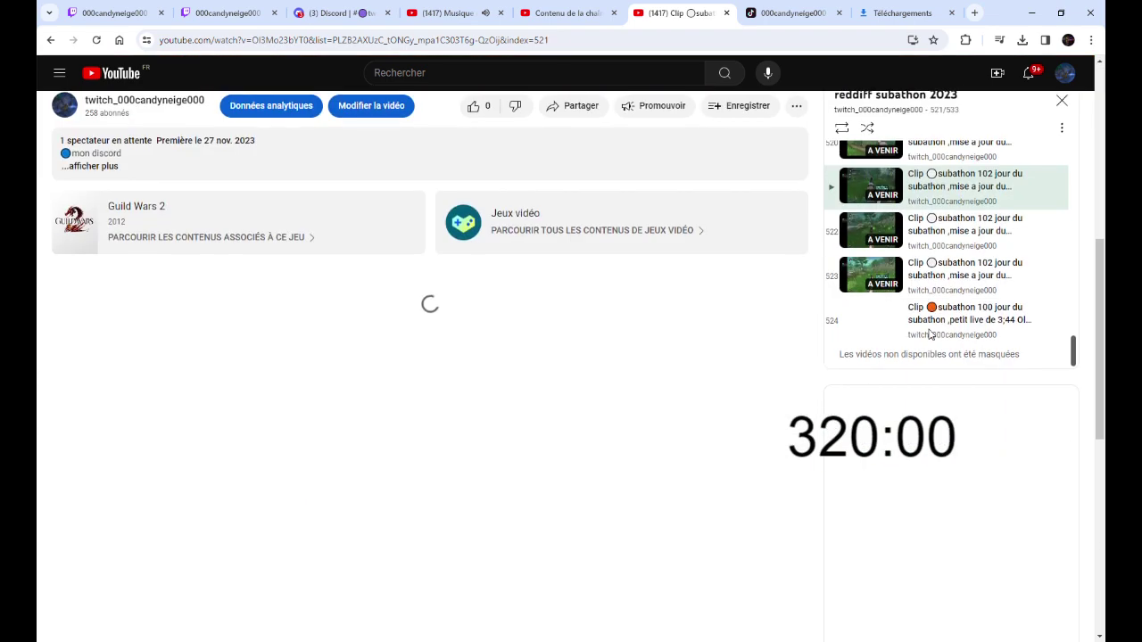
scroll(985, 265, down, 2)
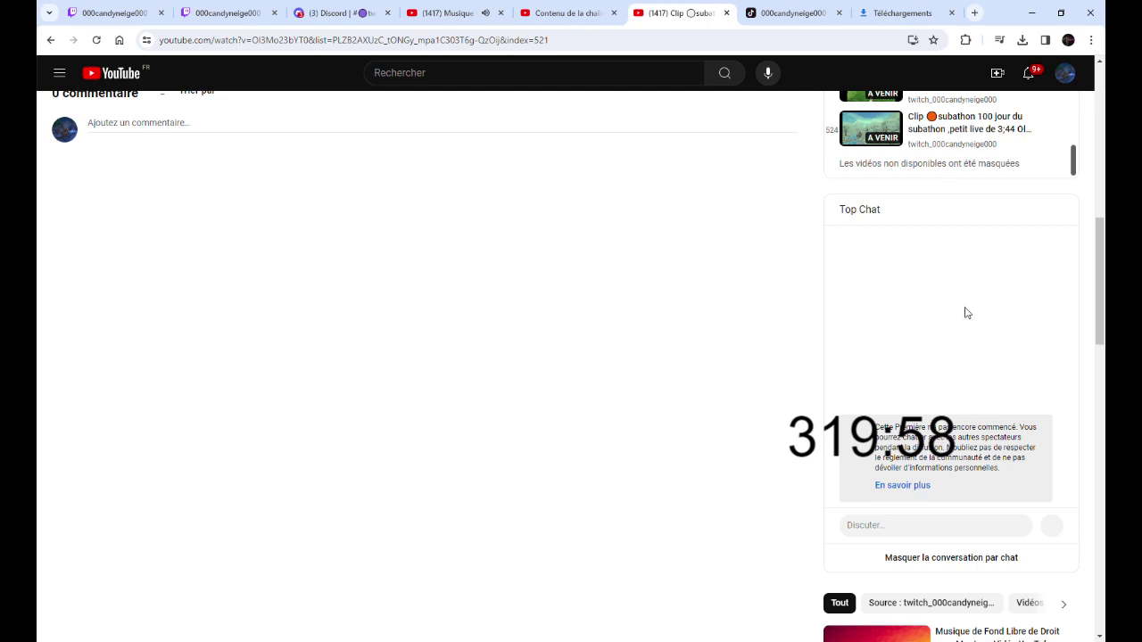
scroll(785, 309, up, 1)
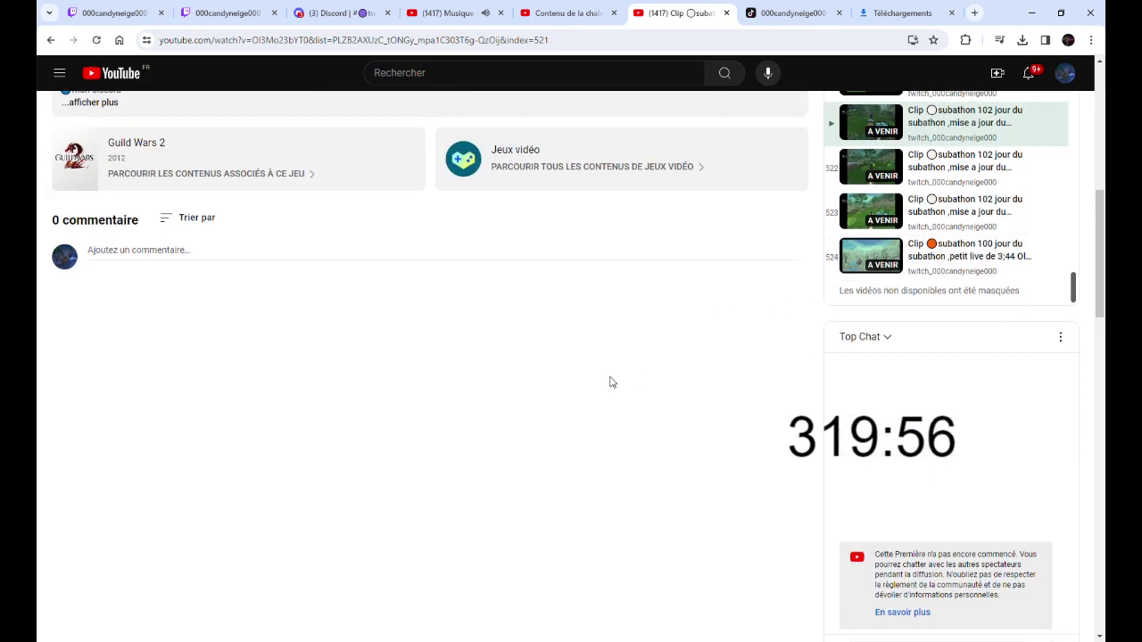
scroll(612, 382, up, 2)
scroll(945, 419, up, 3)
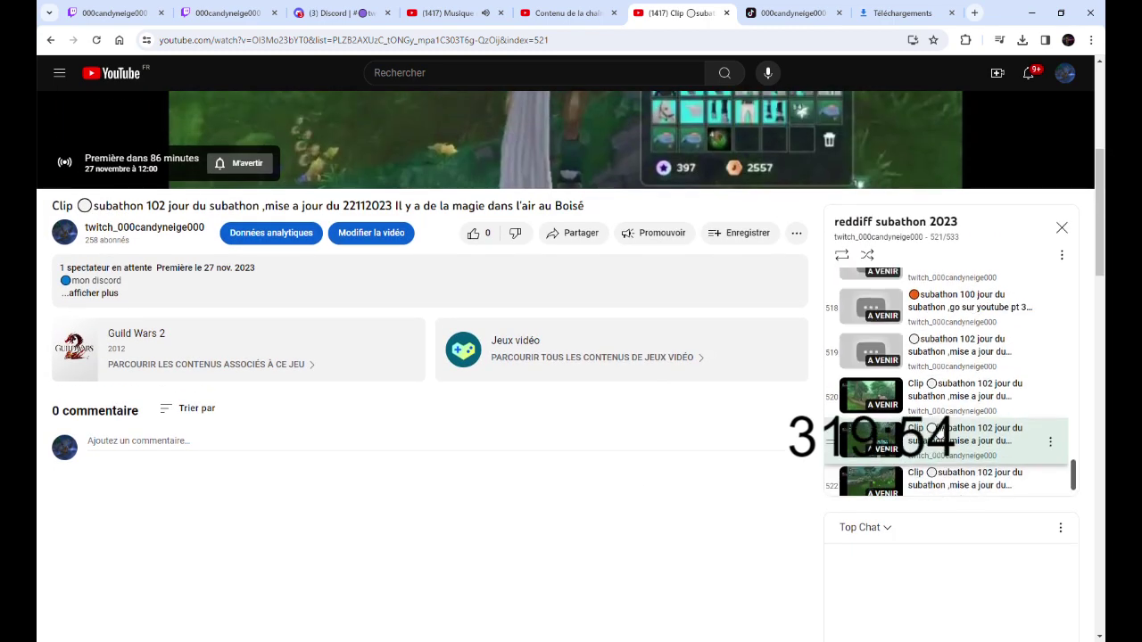
Move the subathon 100 "petit live de 3;44" clip from the end of the playlist to above the subathon 102 clips
scroll(934, 432, down, 2)
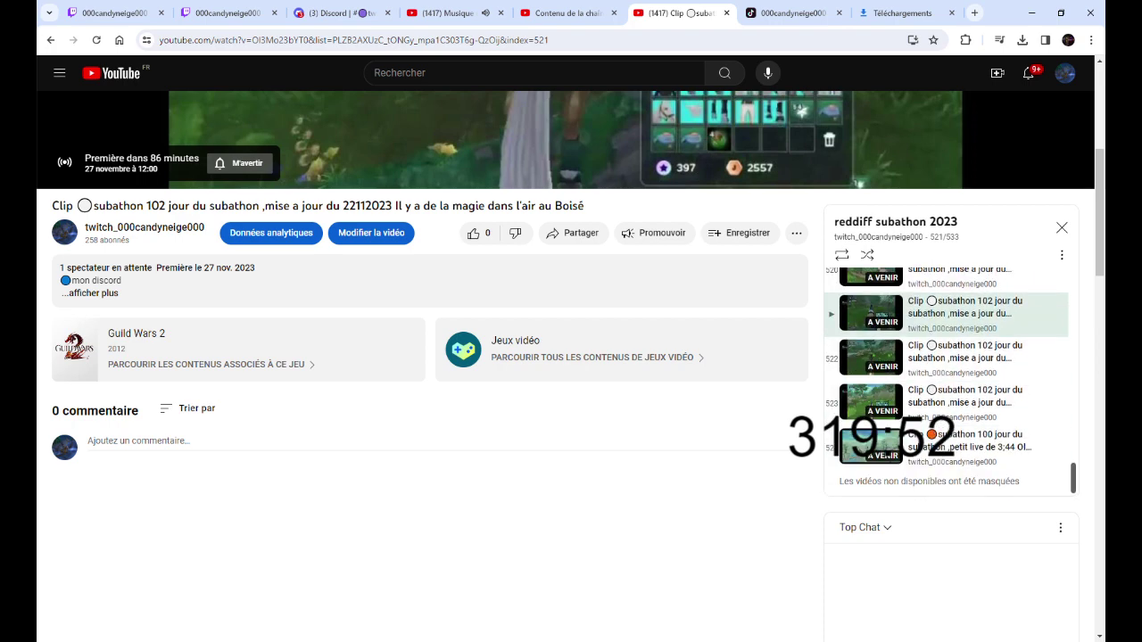
scroll(866, 432, up, 4)
scroll(866, 431, down, 3)
scroll(868, 432, down, 1)
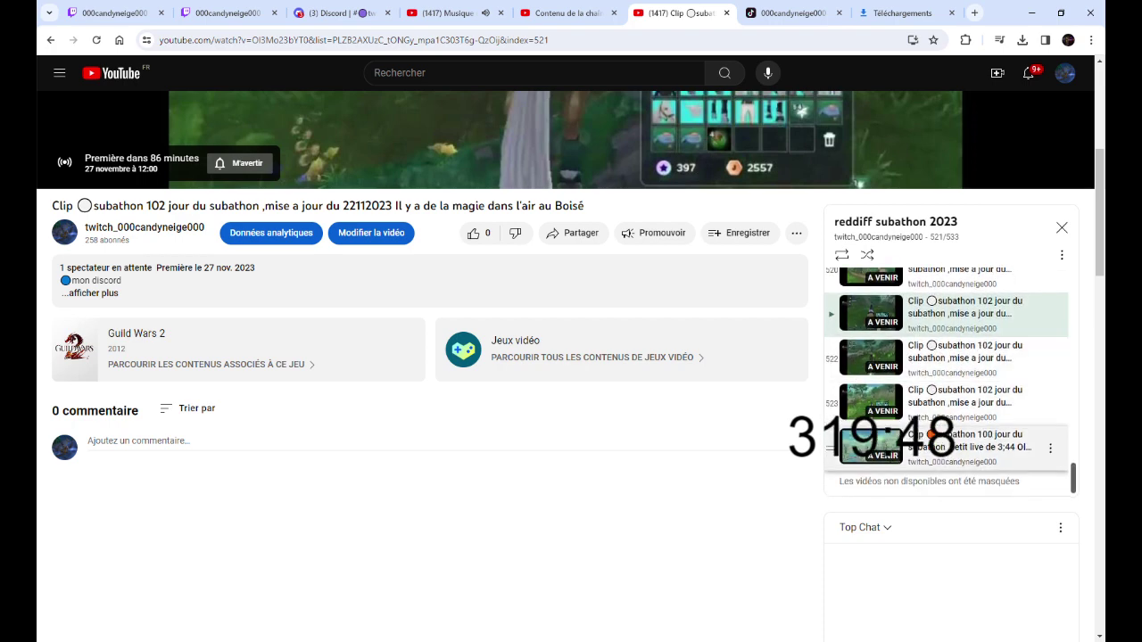
click(1049, 449)
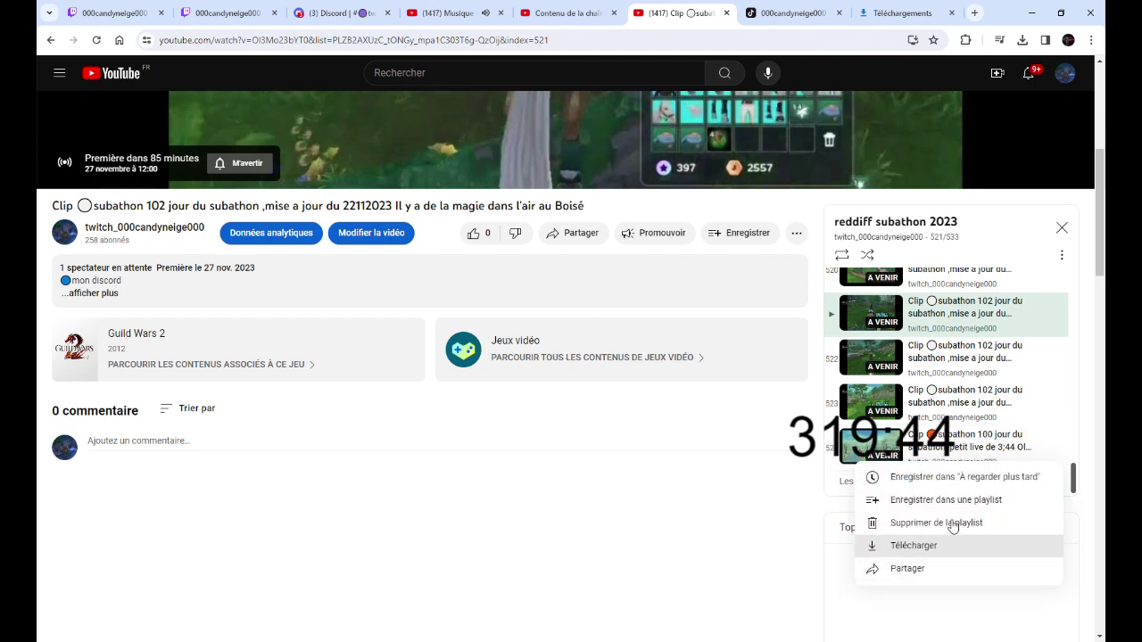
click(802, 457)
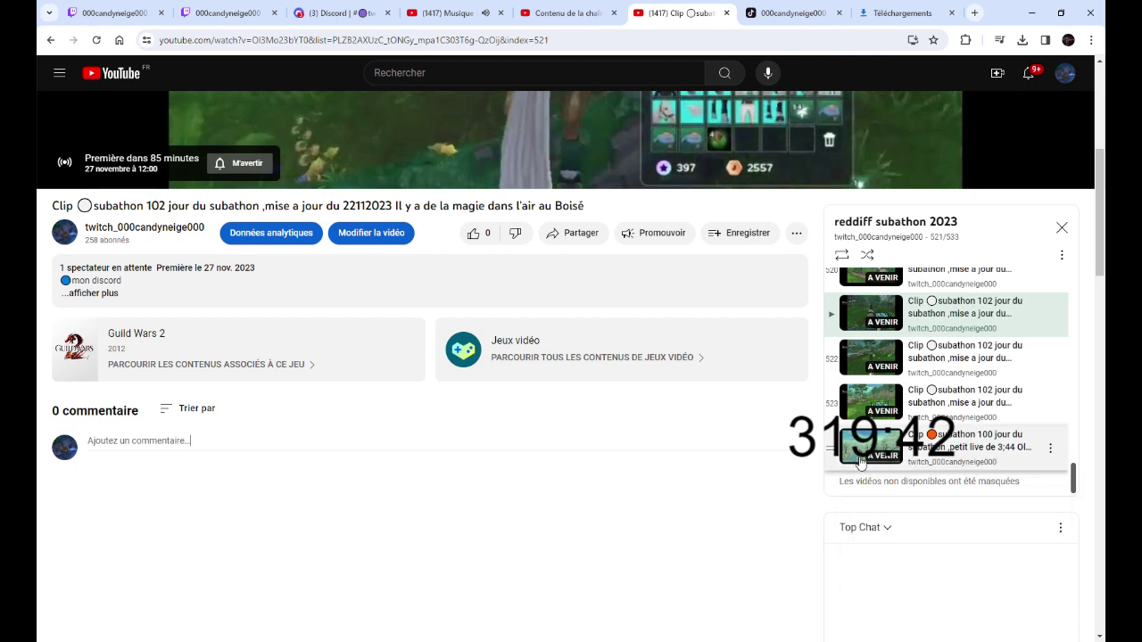
drag(830, 446, 854, 318)
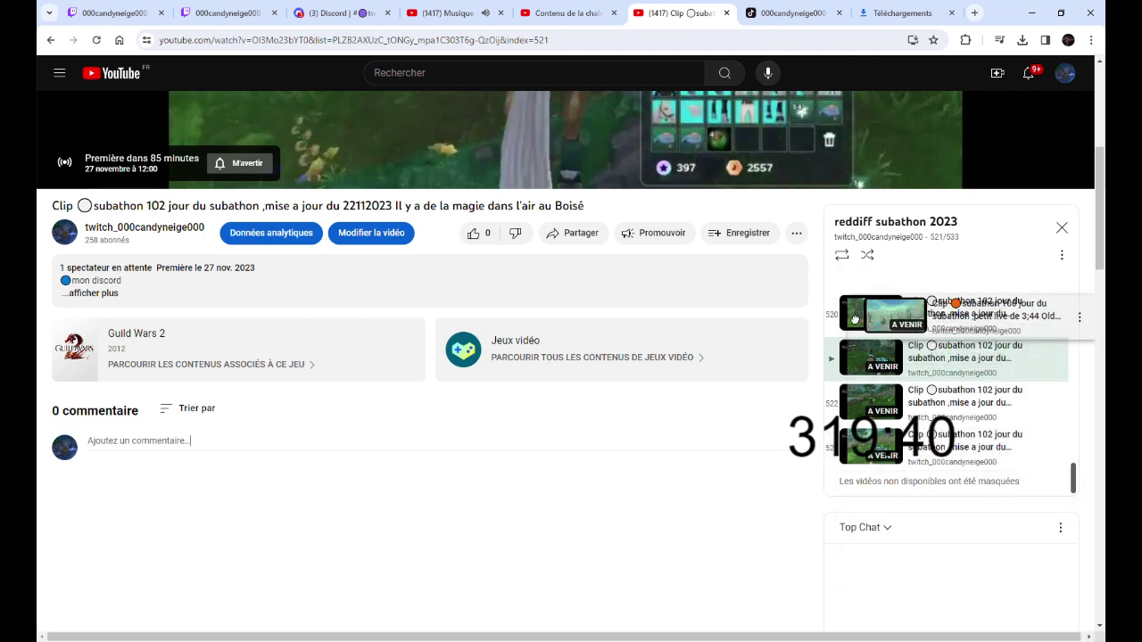
drag(851, 386, 848, 401)
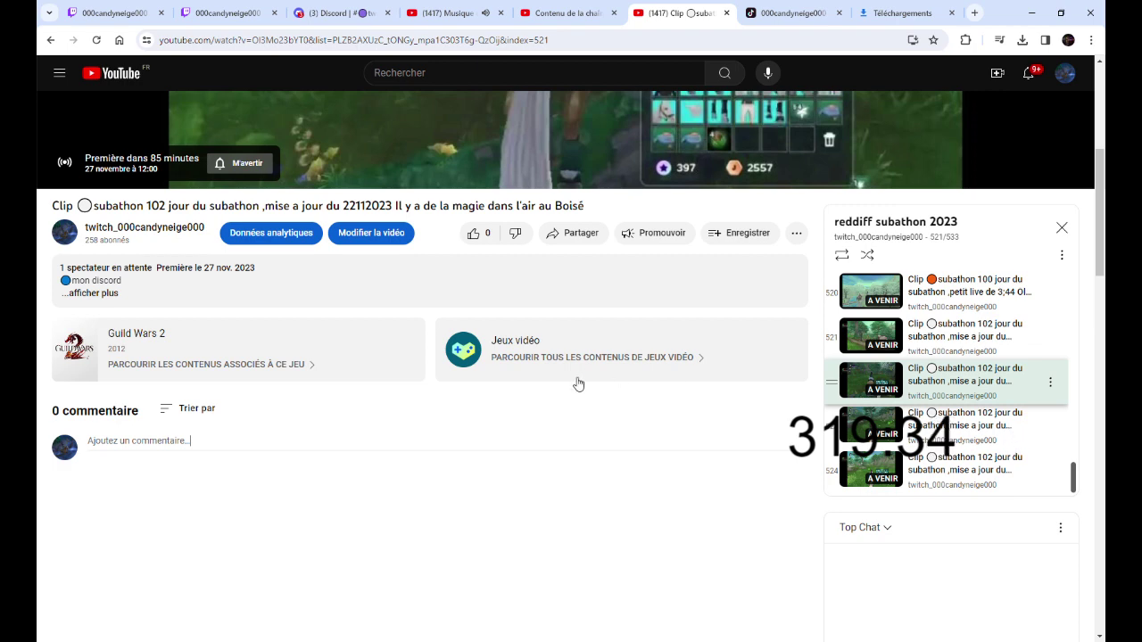
Near the end of the playlist, move the subathon 100 clip directly above the subathon 100 "petit live de 3:44" video
scroll(954, 381, down, 2)
scroll(962, 380, down, 20)
scroll(962, 380, down, 20)
scroll(968, 385, down, 20)
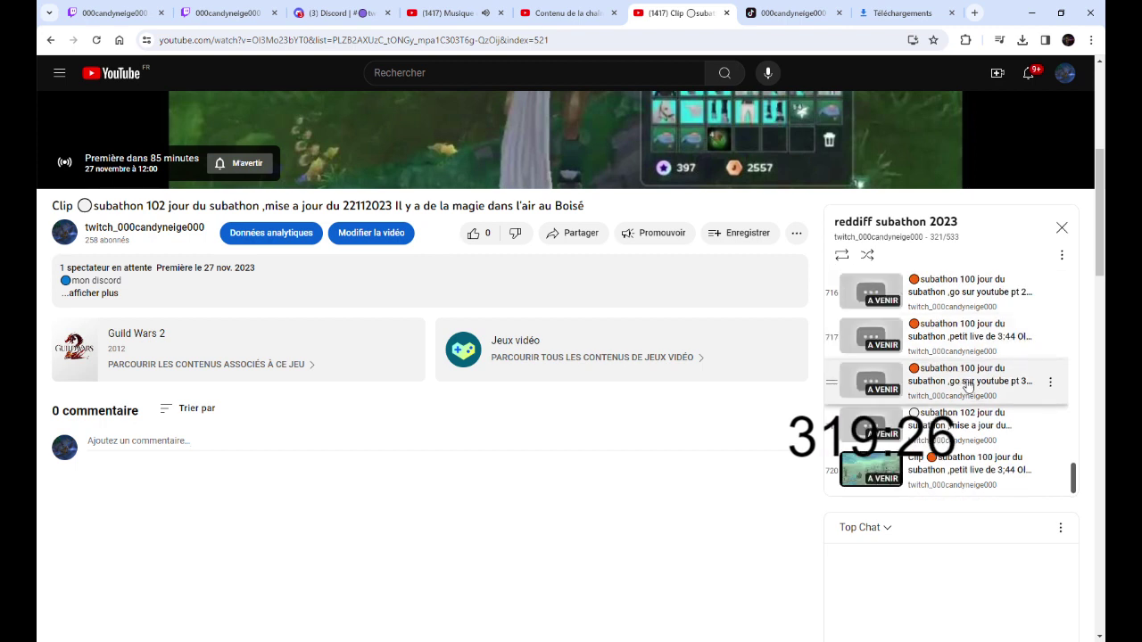
drag(834, 471, 883, 379)
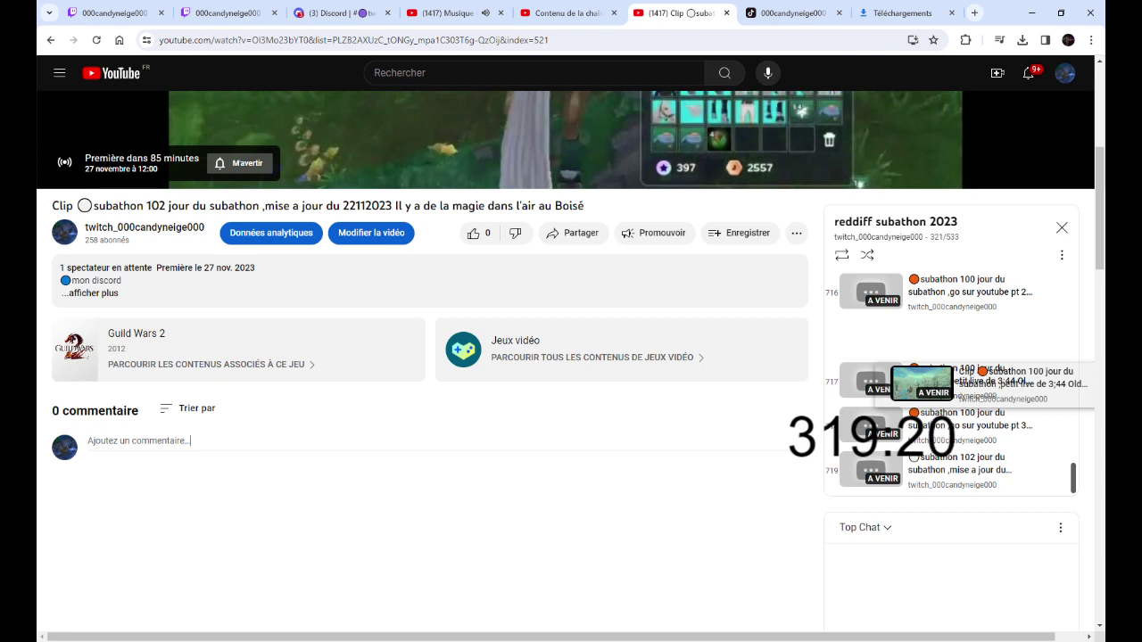
drag(896, 403, 896, 402)
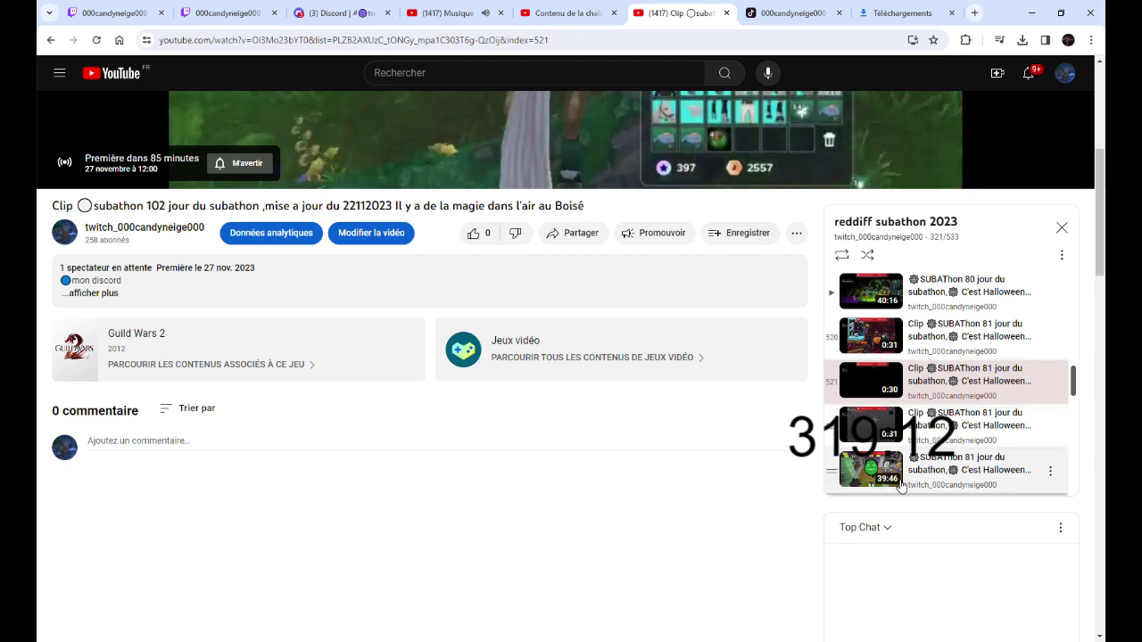
Check the order at the end of the playlist by opening the subathon 102 main video and the last subathon 102 clip
scroll(928, 442, down, 15)
scroll(926, 444, down, 20)
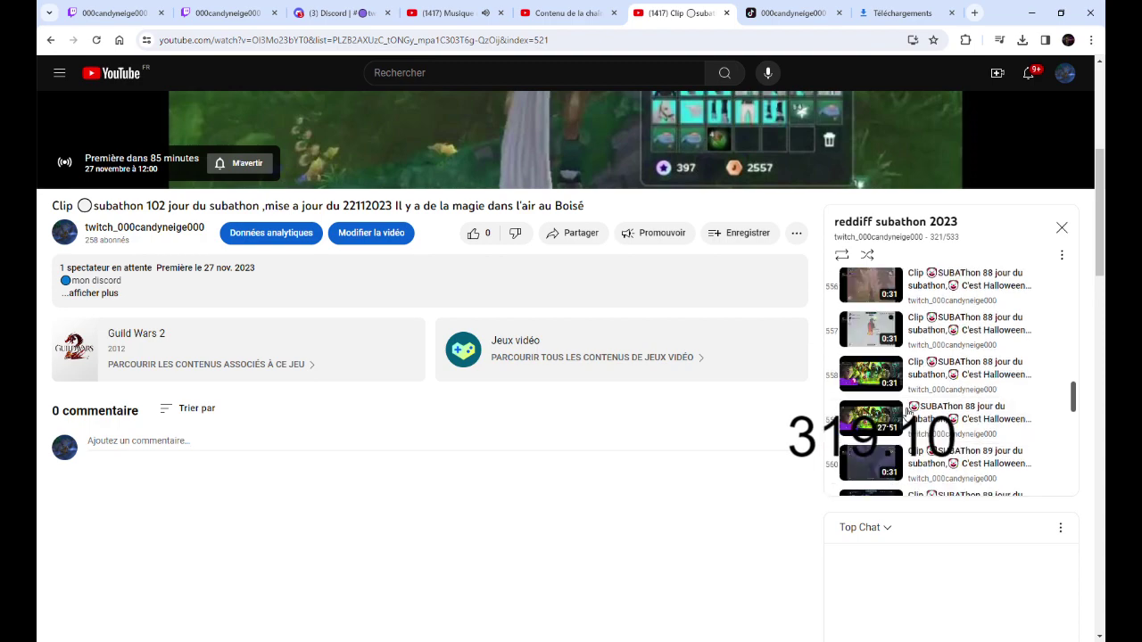
scroll(885, 411, down, 20)
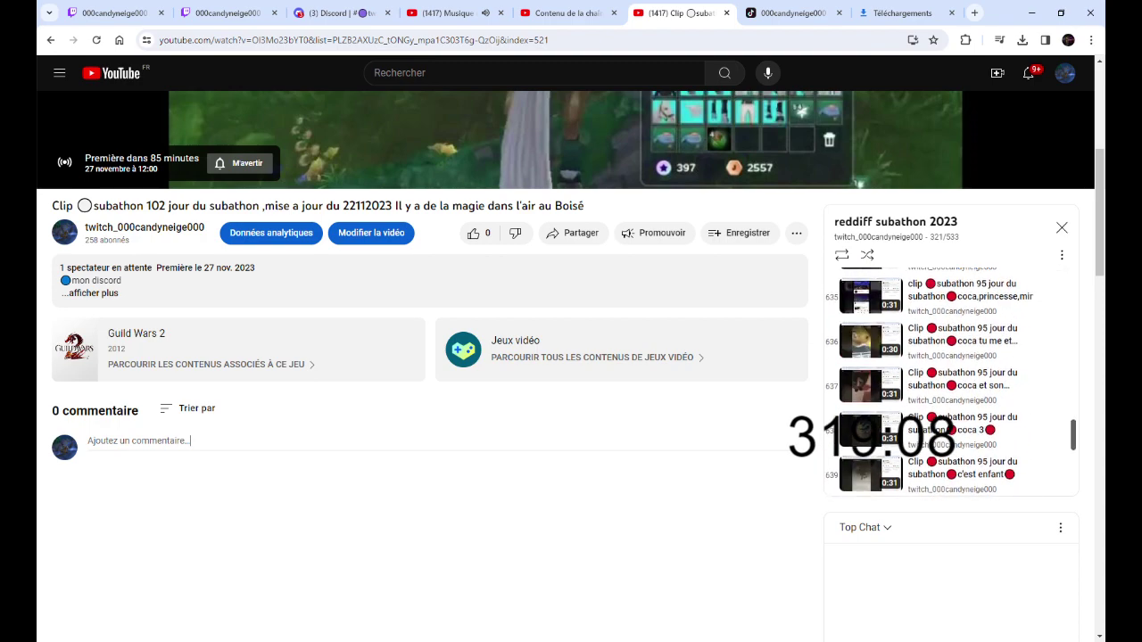
scroll(883, 409, down, 20)
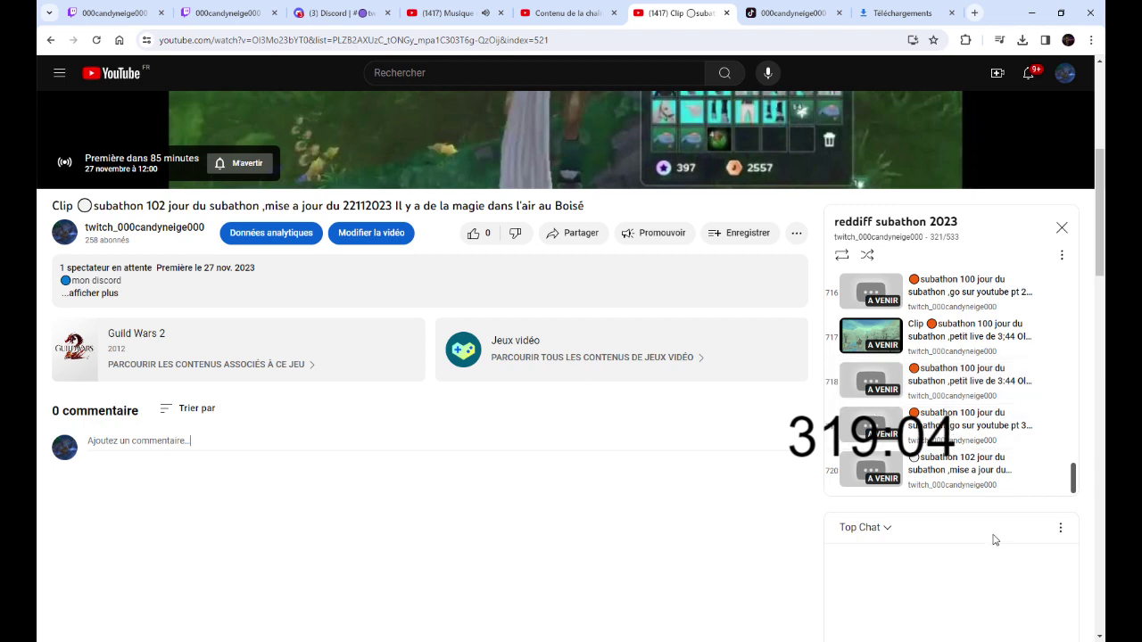
click(926, 475)
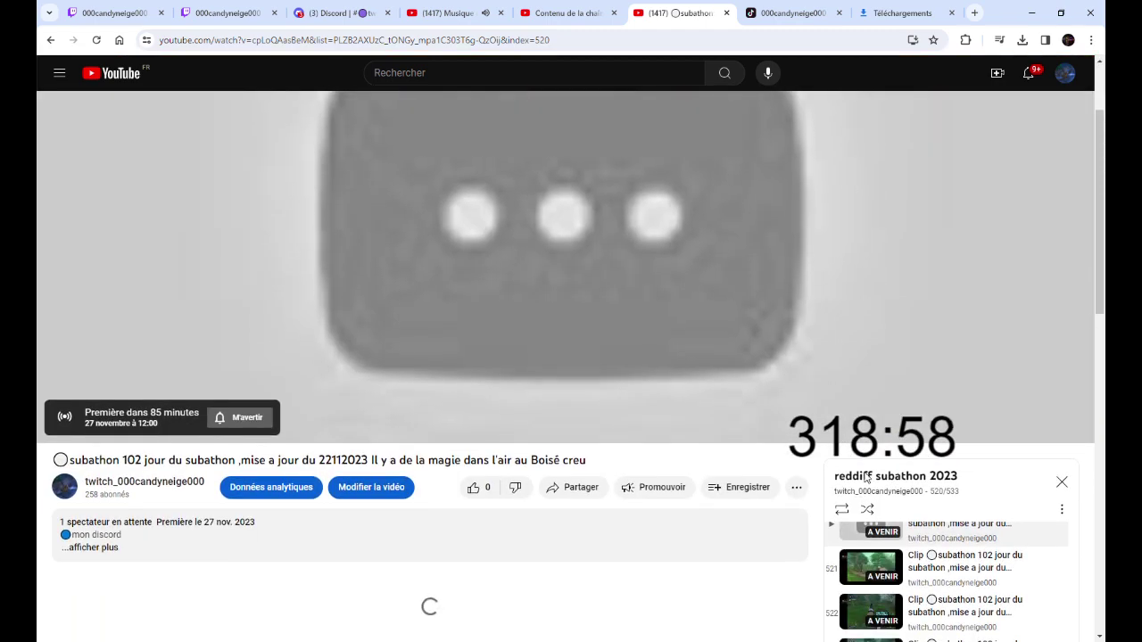
scroll(901, 369, down, 2)
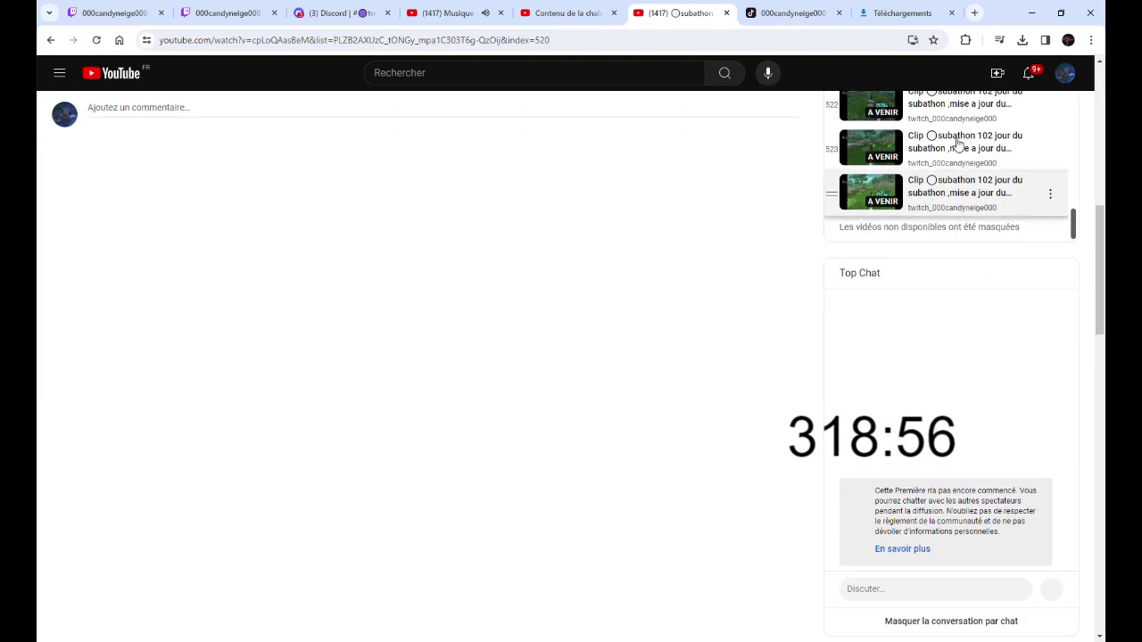
scroll(962, 256, down, 2)
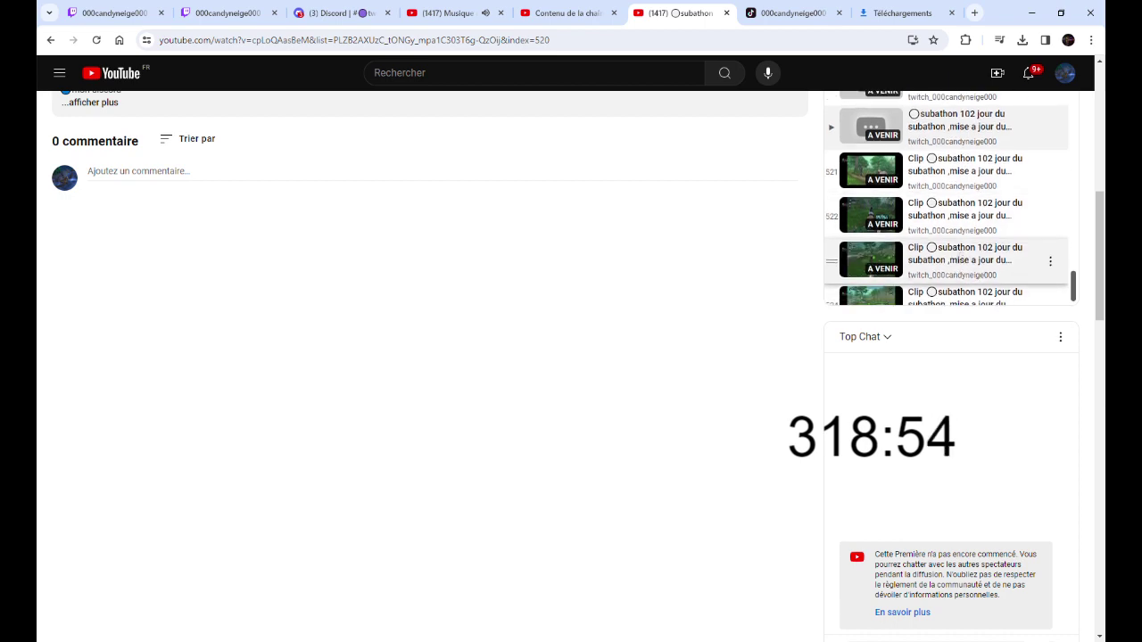
click(962, 256)
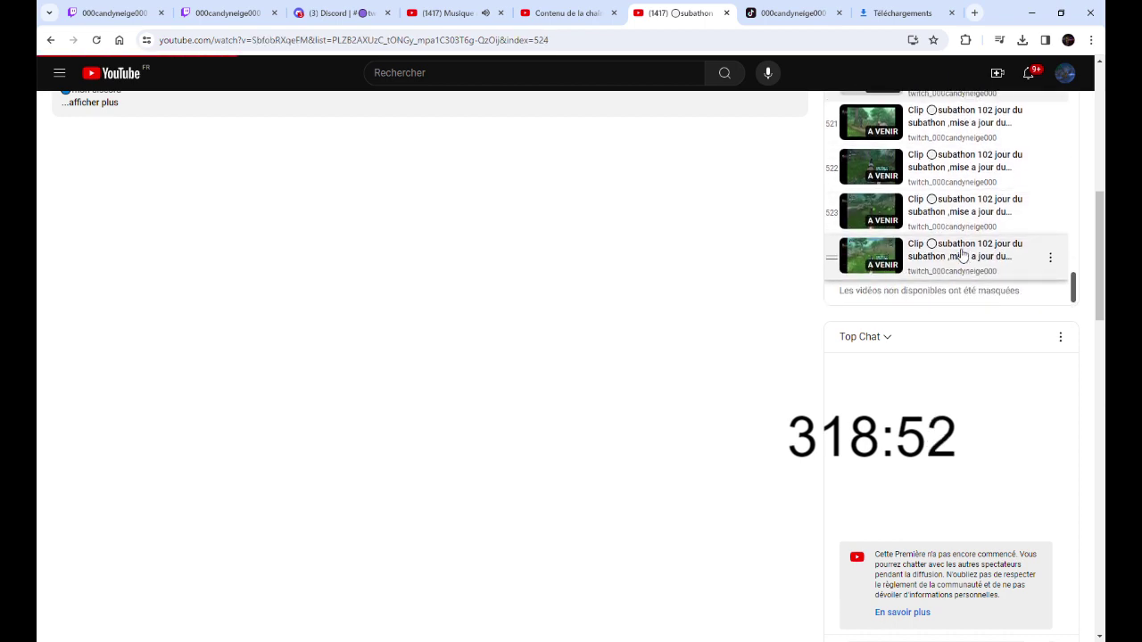
scroll(956, 283, down, 3)
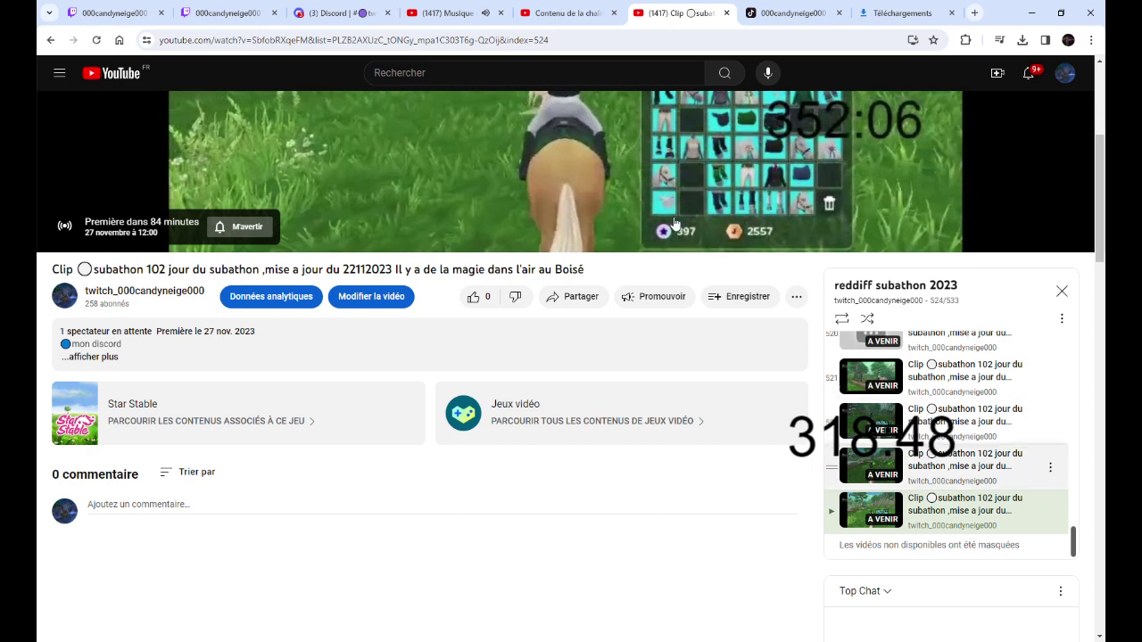
In YouTube Studio, upload the subathon 100 "petit live de 344 Old vs New Hollow Woods Direct Comparison dima" video and paste in its description
click(569, 13)
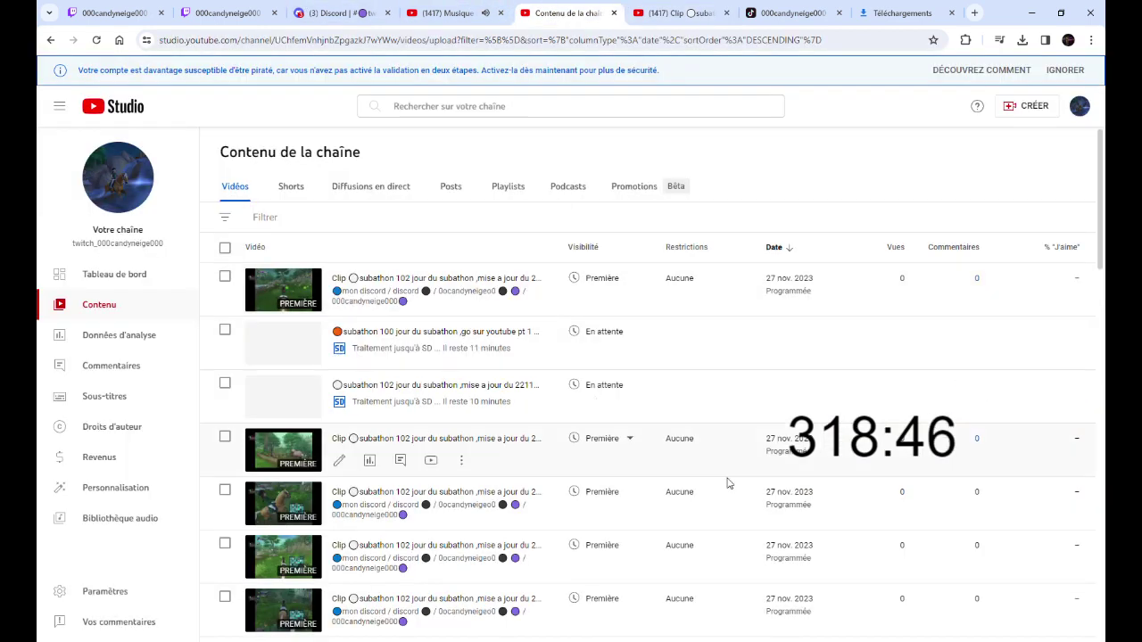
scroll(731, 479, down, 2)
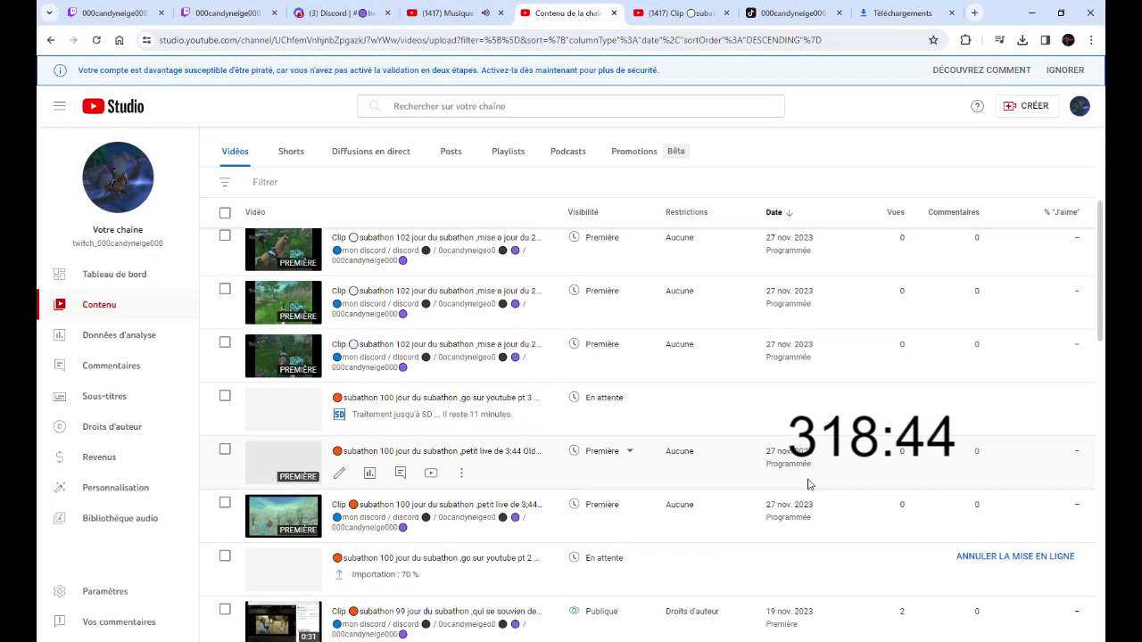
click(1024, 114)
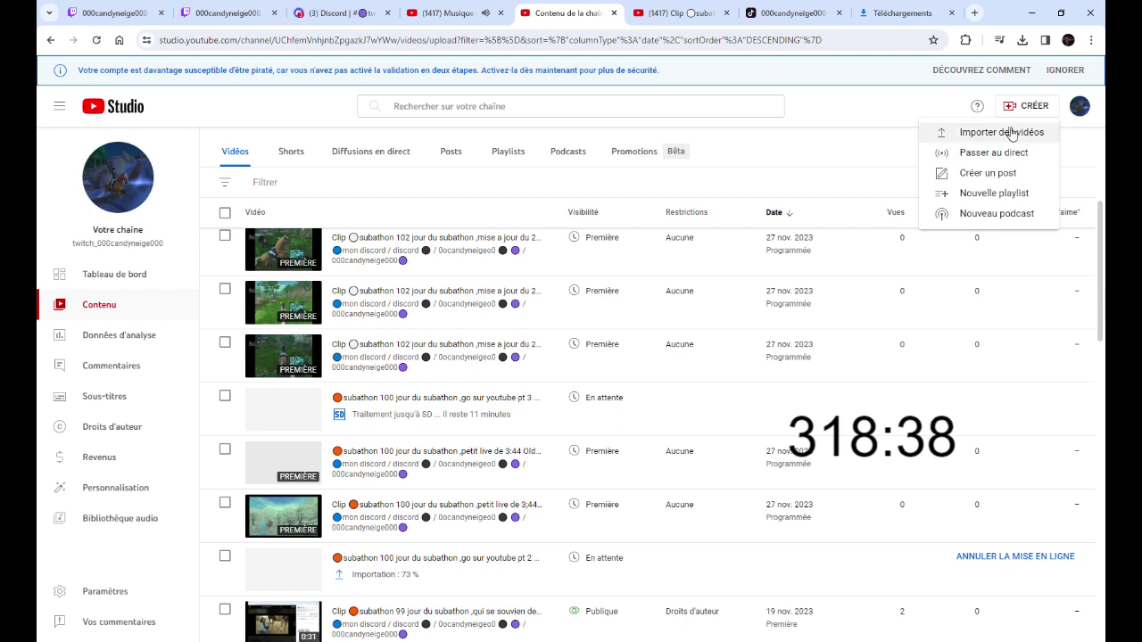
click(945, 133)
click(572, 426)
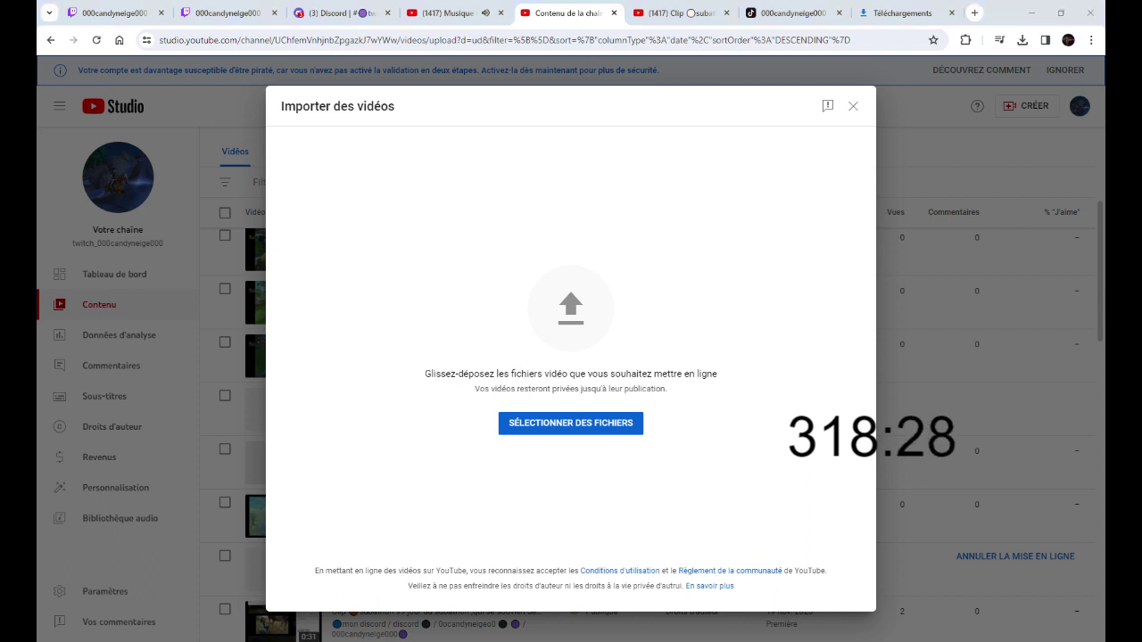
key(Return)
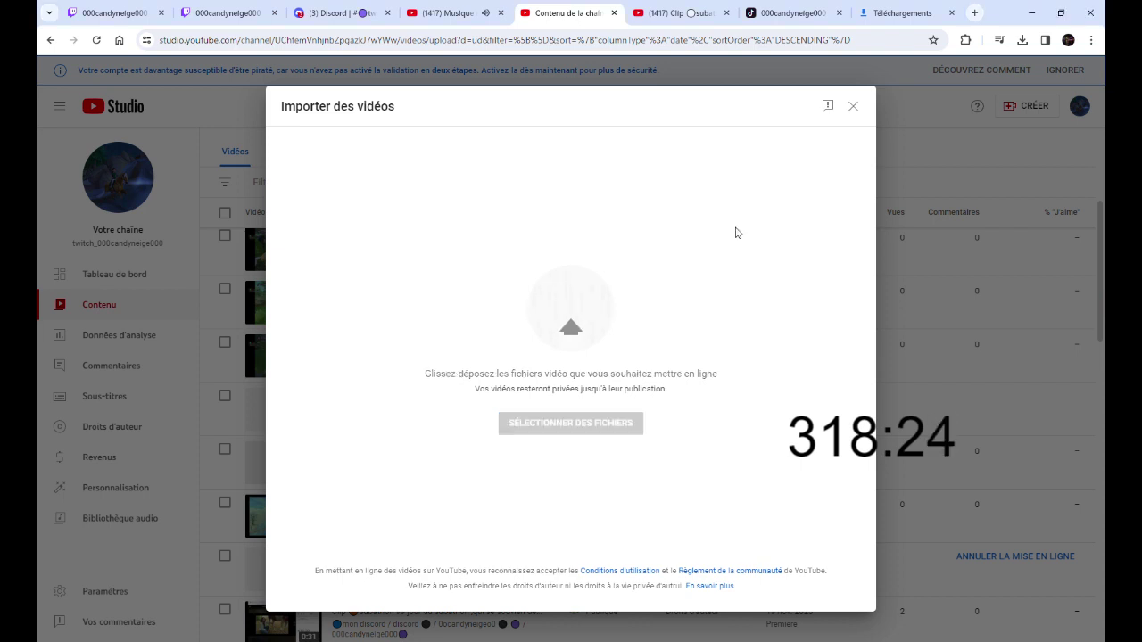
click(514, 327)
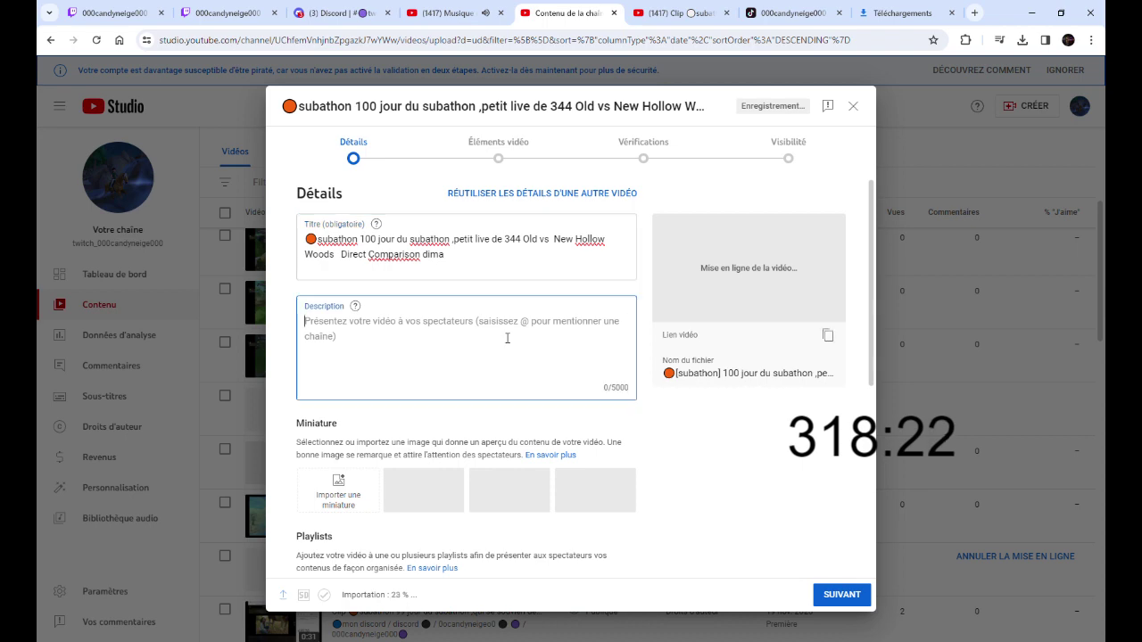
key(ctrl+v)
Assign the new subathon 100 "petit live" video to the "reddiff subathon 2023" playlist and set its audience to not made for kids
scroll(464, 437, down, 2)
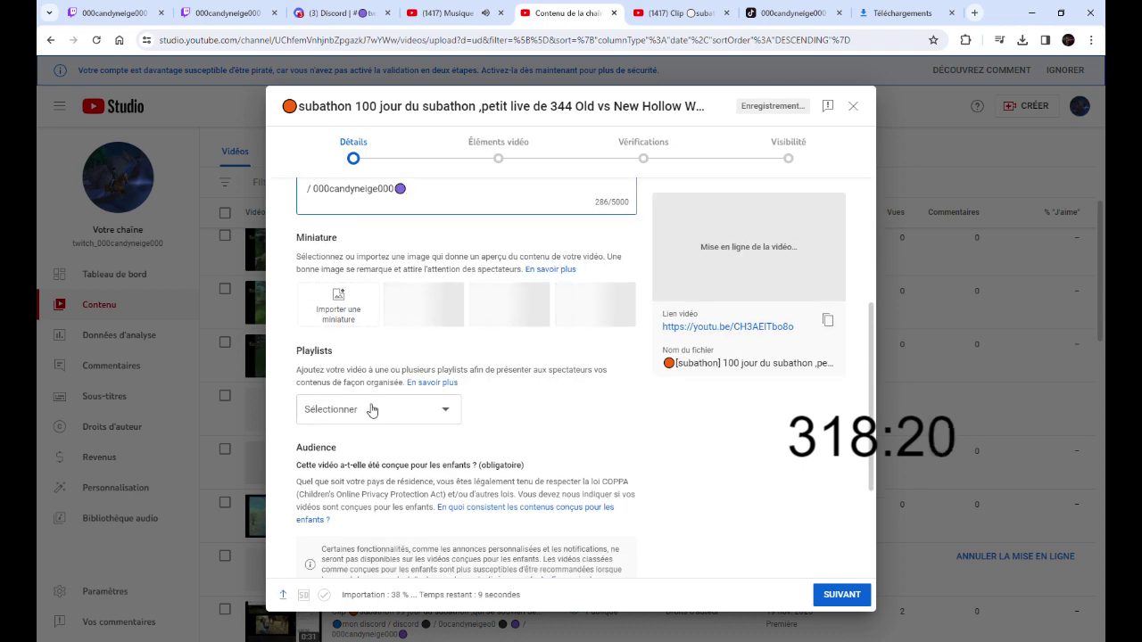
click(374, 408)
click(393, 382)
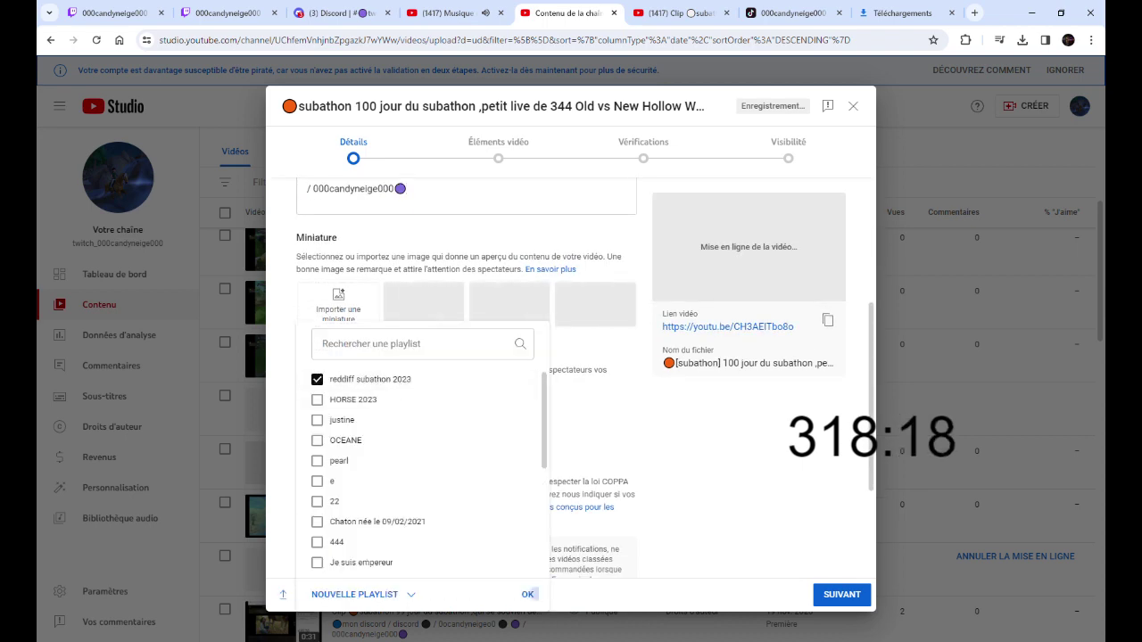
click(527, 594)
scroll(453, 459, down, 2)
click(350, 461)
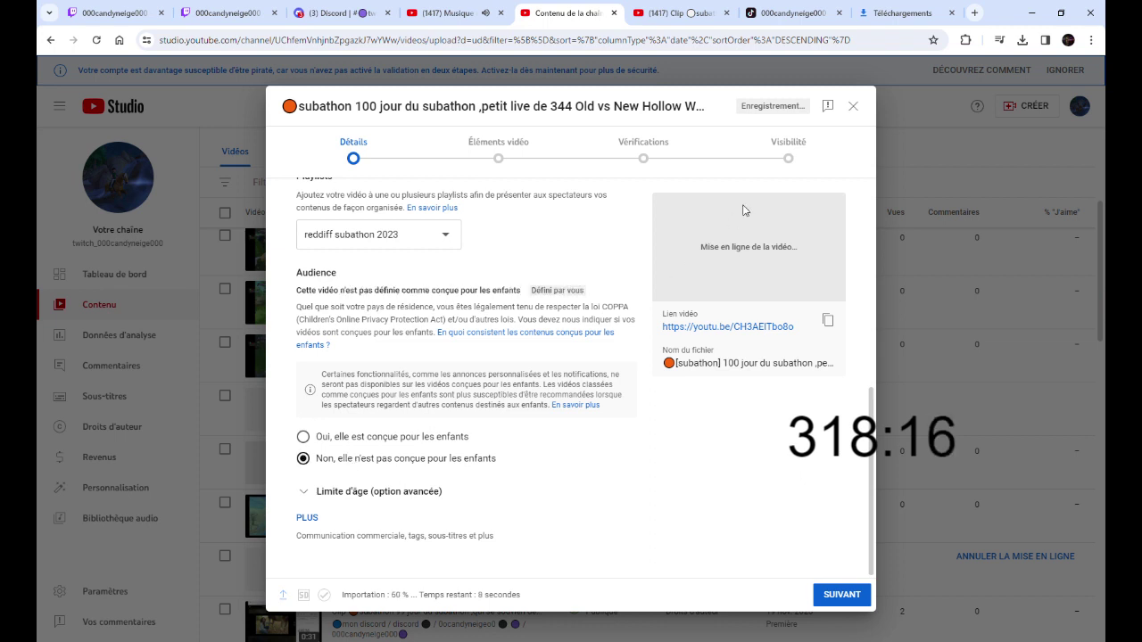
Schedule the new subathon 100 "petit live" video as a Premiere on 27 Nov. 2023 at 12:00
click(810, 169)
click(337, 368)
click(356, 401)
click(610, 465)
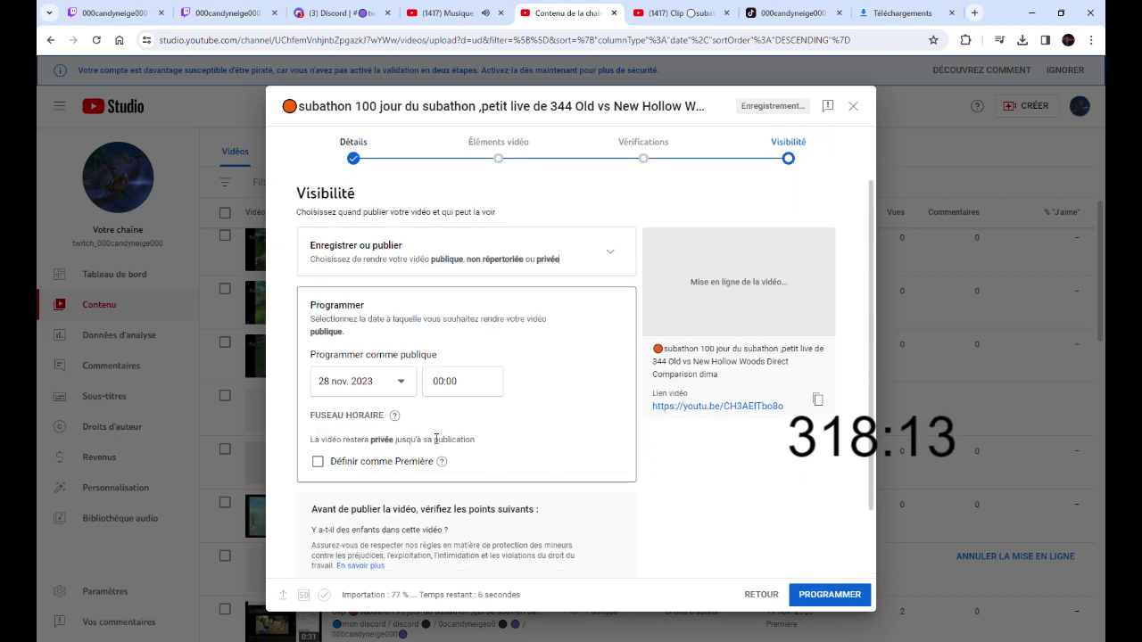
click(395, 385)
click(328, 544)
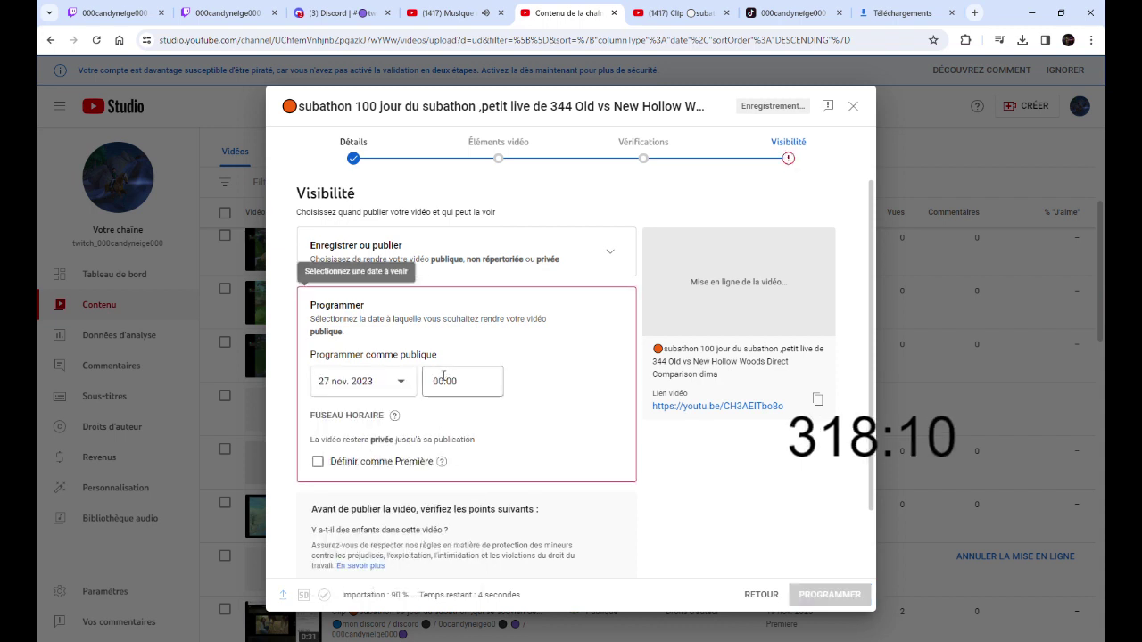
drag(437, 381, 460, 381)
text(12:00)
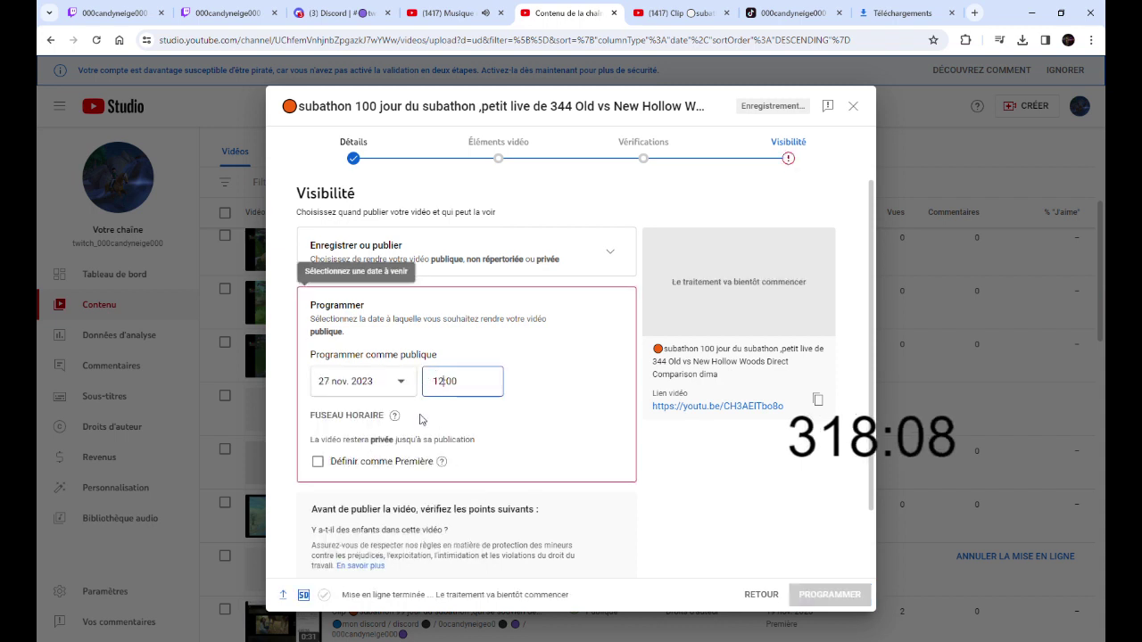
click(408, 462)
click(834, 595)
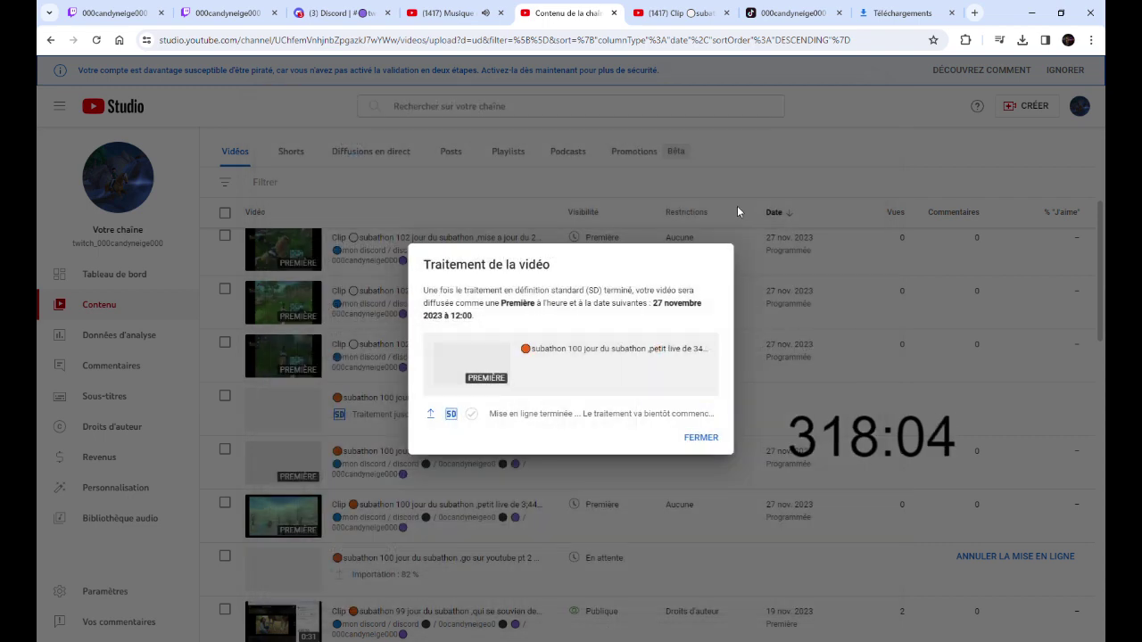
Upload the clip "Clip subathon 100 jour du subathon ,petit live de 344 Old vs New Hollow Woods Direct Comparison" and fill in its description
click(701, 437)
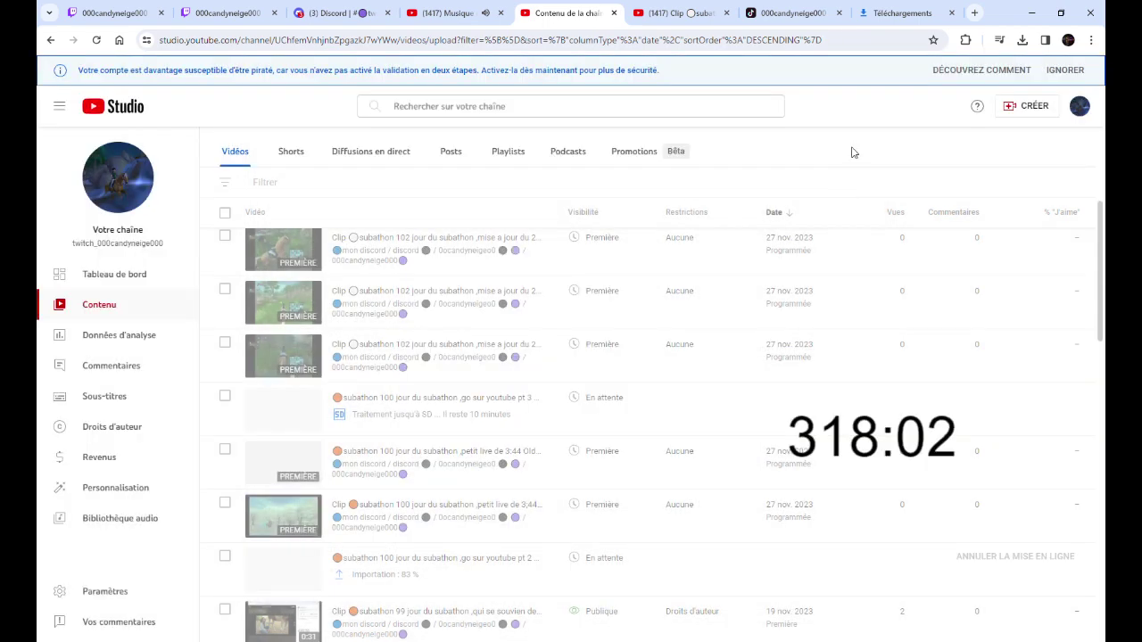
click(1026, 106)
click(1017, 136)
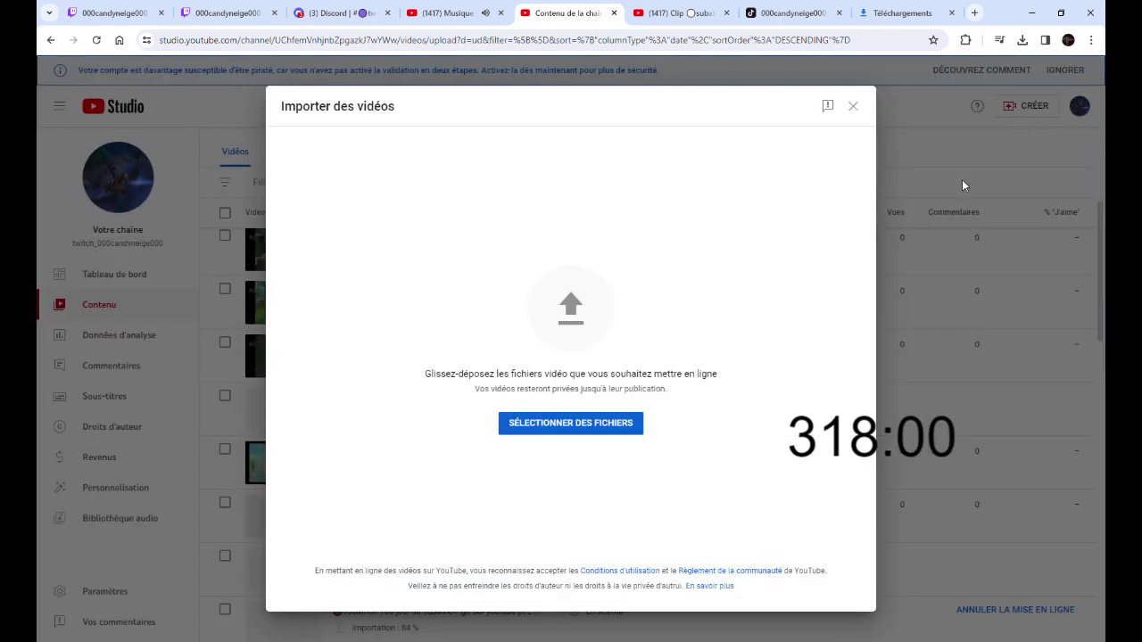
click(570, 422)
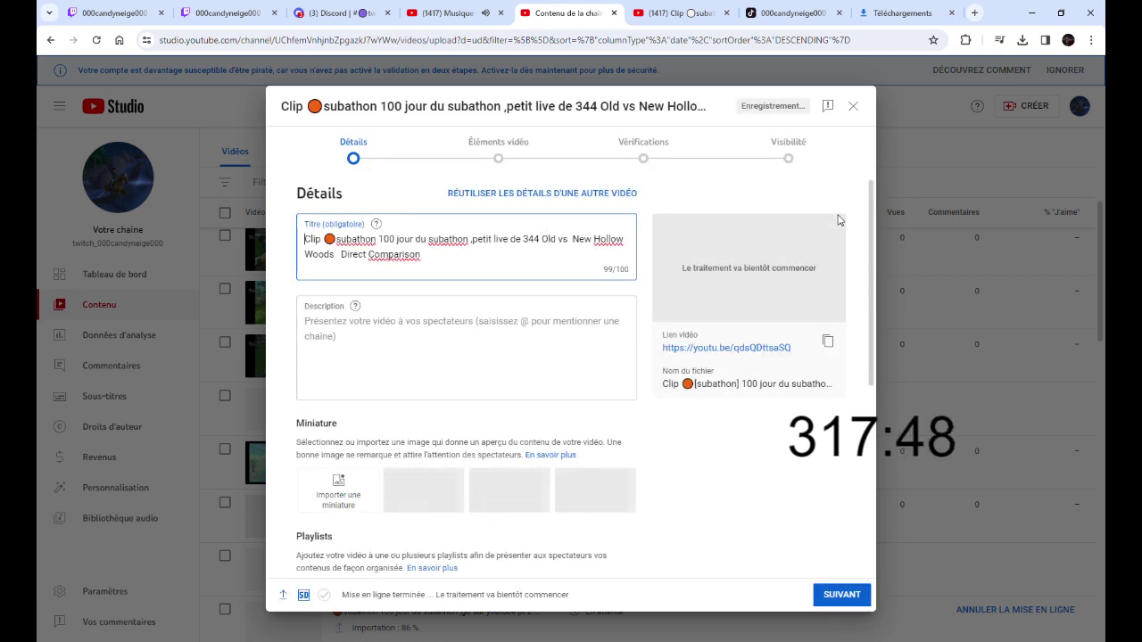
click(539, 336)
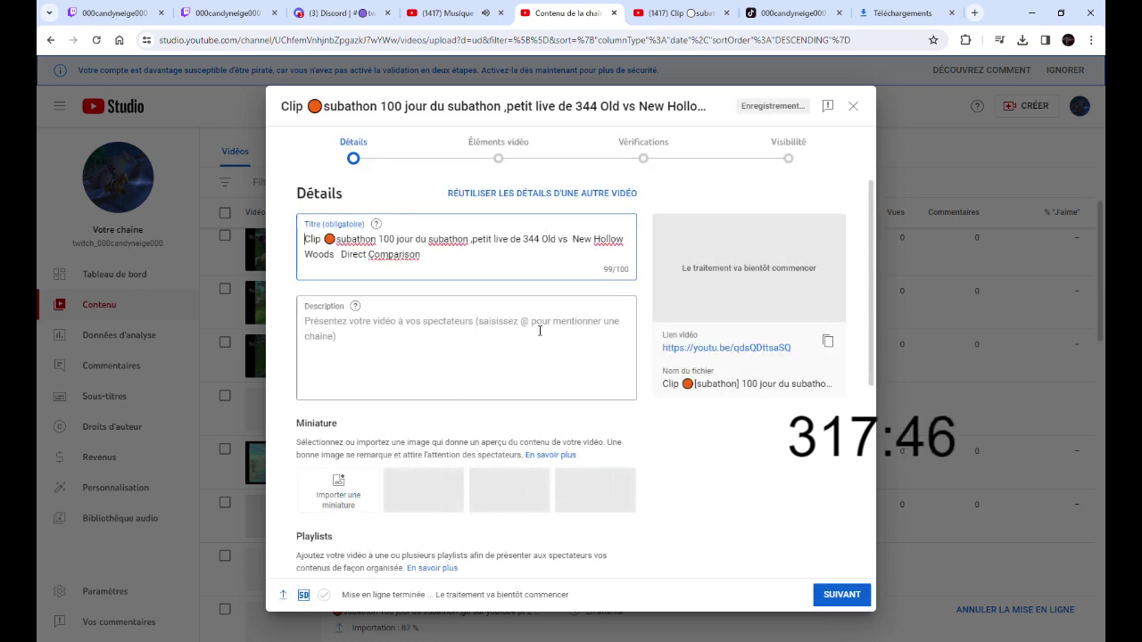
scroll(588, 456, down, 3)
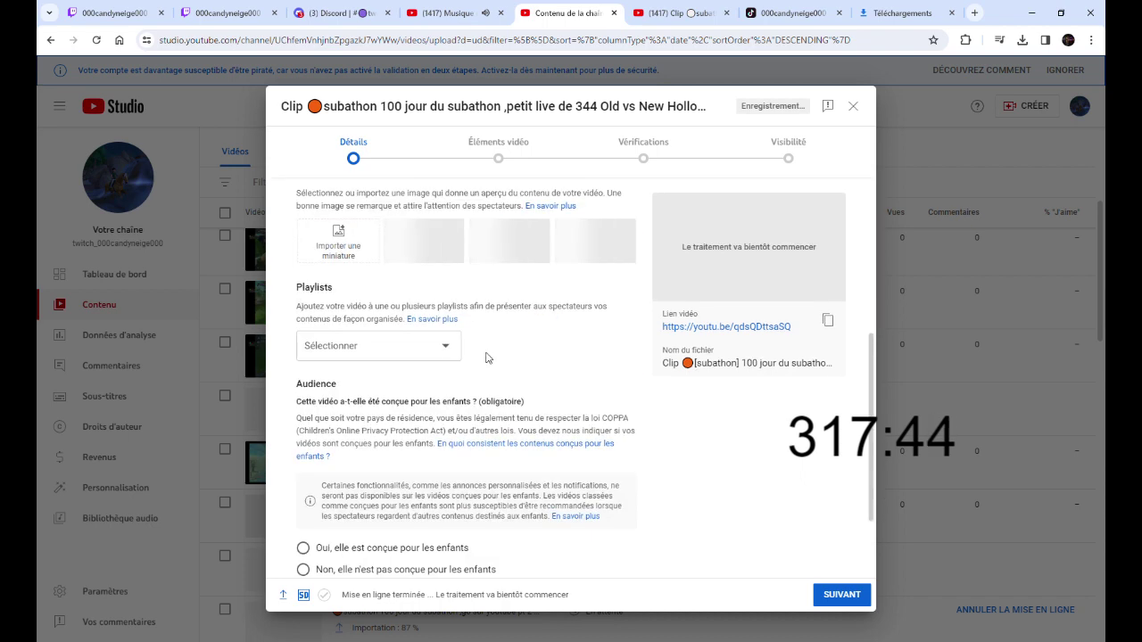
Add the new subathon 100 clip to the "reddiff subathon 2023" playlist and set its audience to not made for kids
click(384, 342)
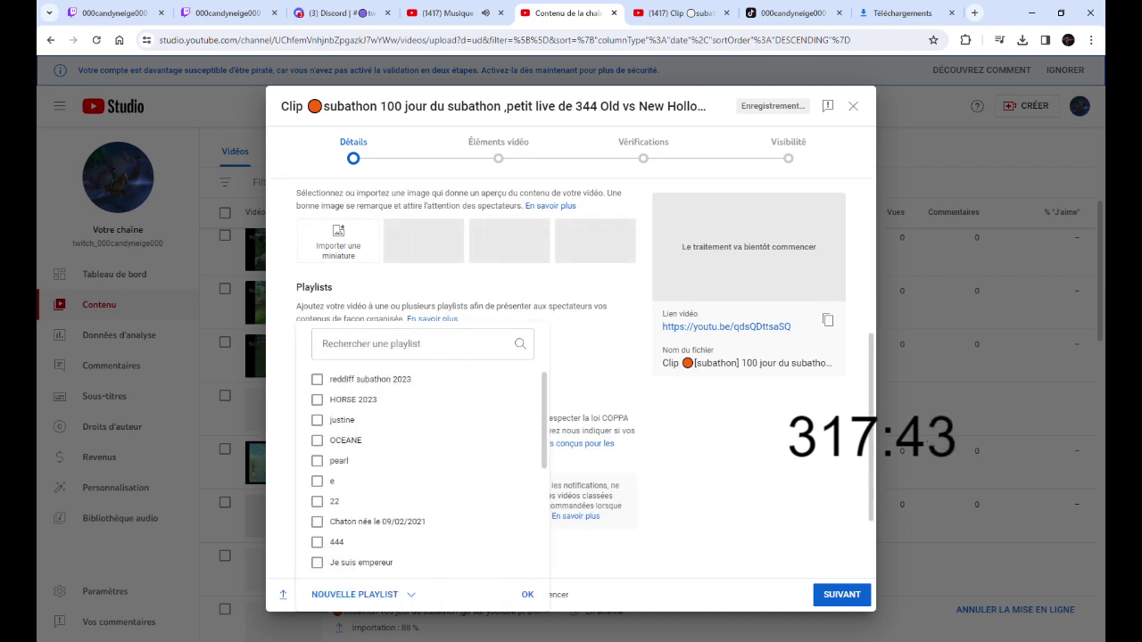
click(528, 594)
scroll(528, 535, down, 2)
click(445, 466)
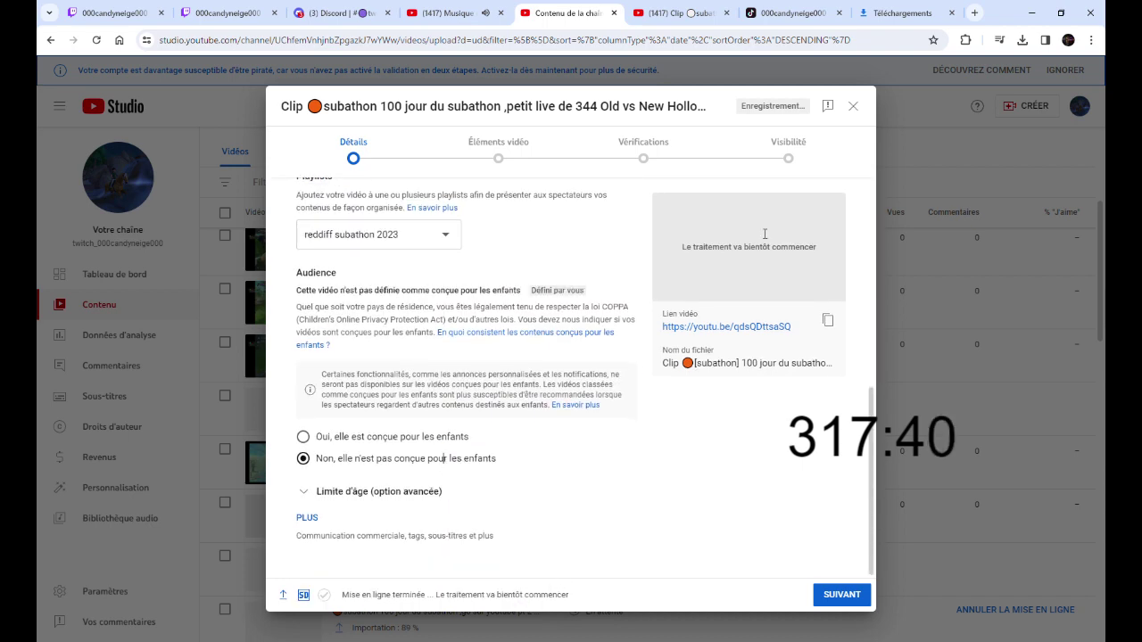
Schedule the subathon 100 "petit live" clip as a Premiere on 27 Nov. 2023 at 12:00
click(799, 161)
click(351, 375)
click(356, 402)
click(589, 466)
click(359, 391)
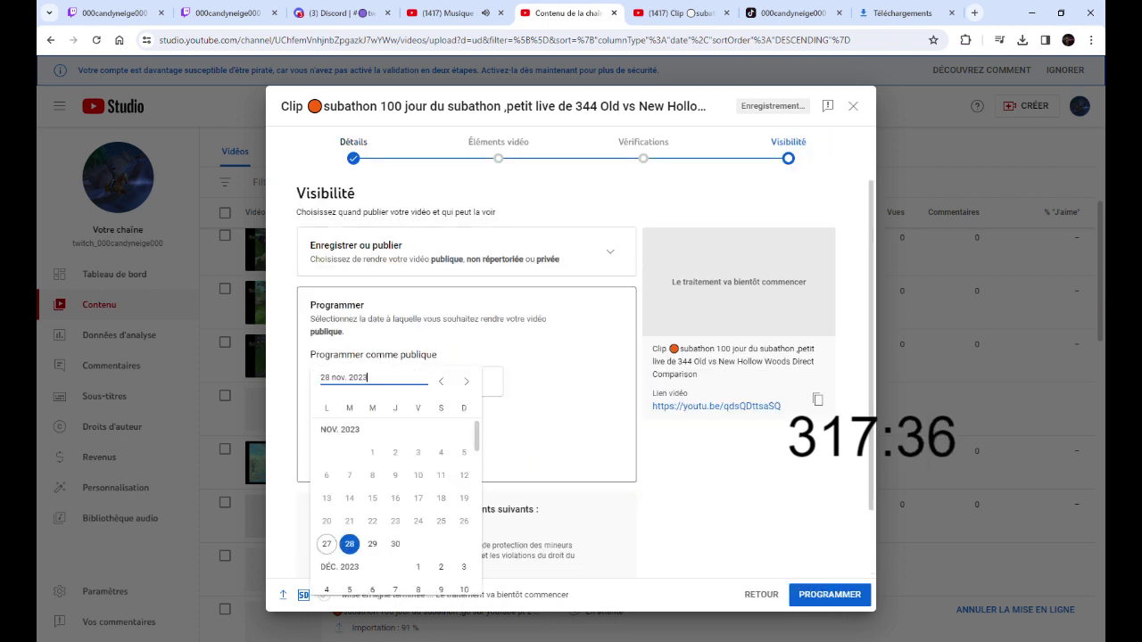
click(326, 544)
click(442, 381)
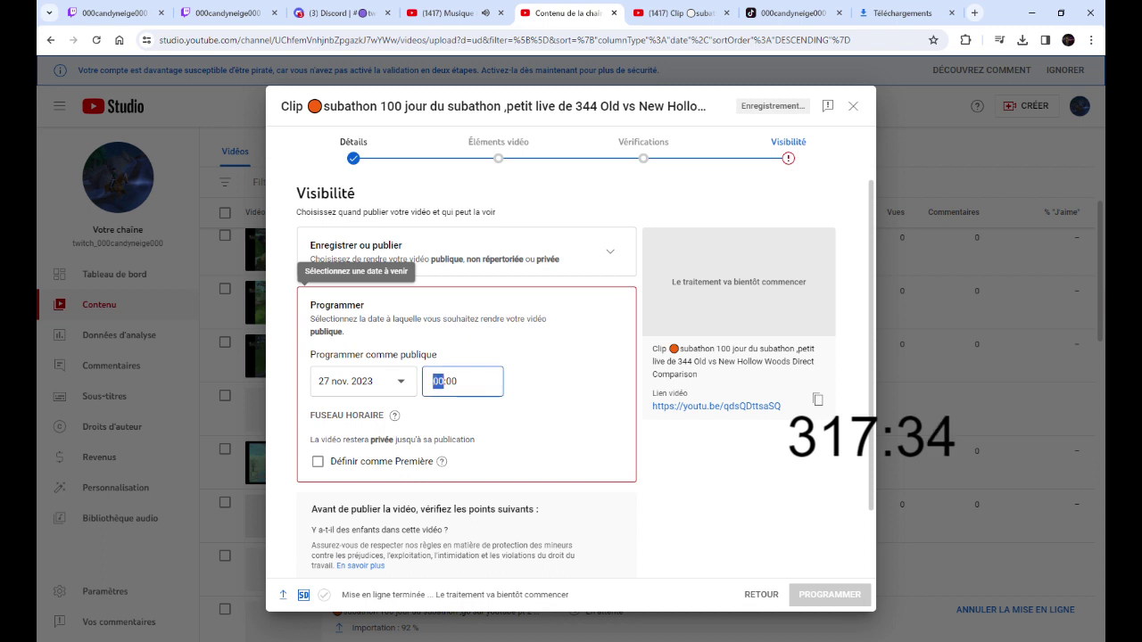
text(12)
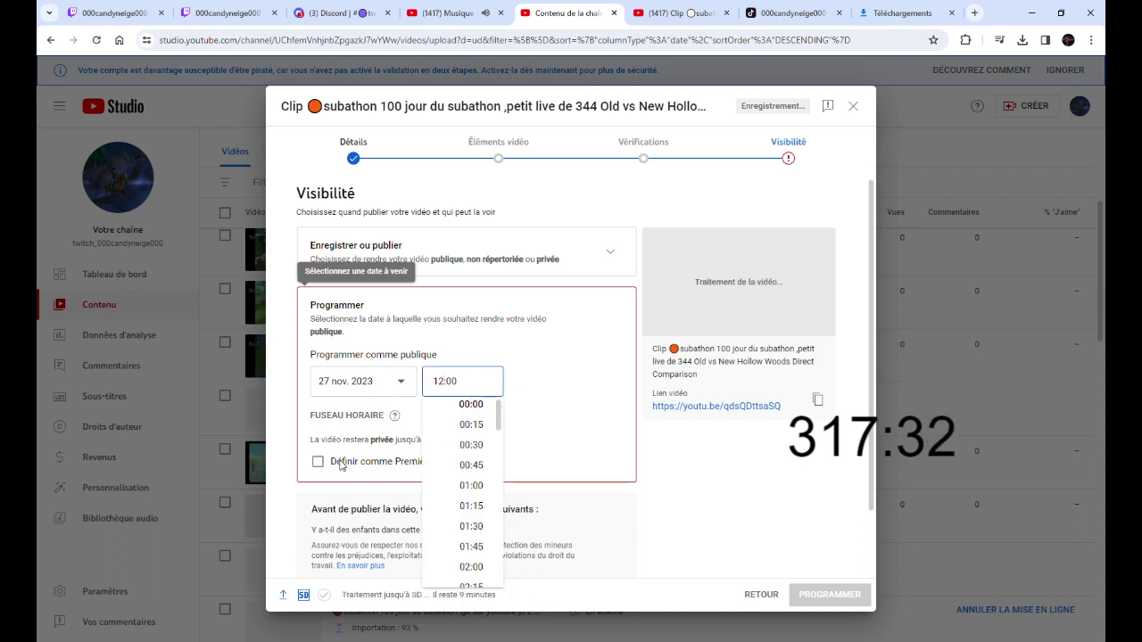
click(343, 423)
click(815, 589)
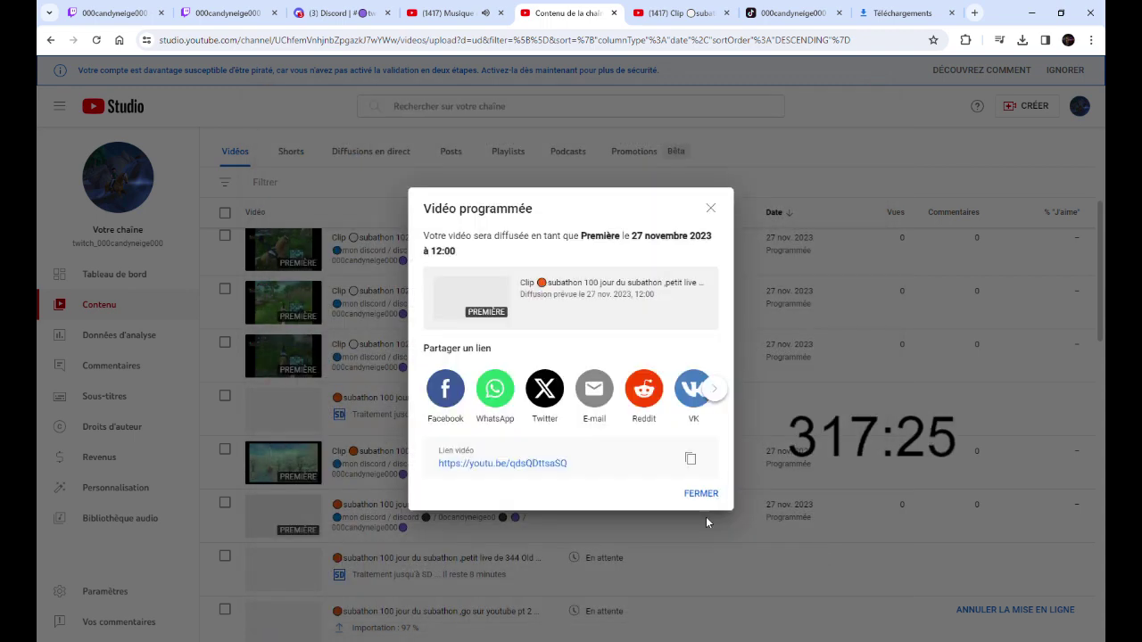
click(704, 495)
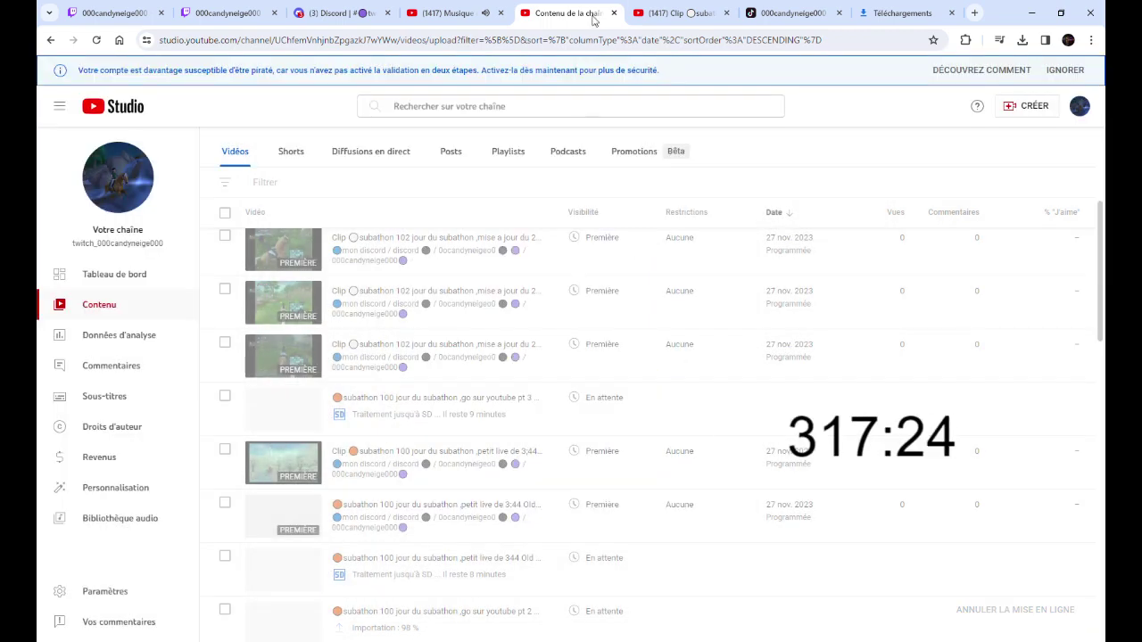
Check the order of the subathon 99, 100 and 102 entries near the end of the "reddiff subathon 2023" playlist
key(ctrl+Tab)
scroll(889, 459, down, 3)
click(1003, 260)
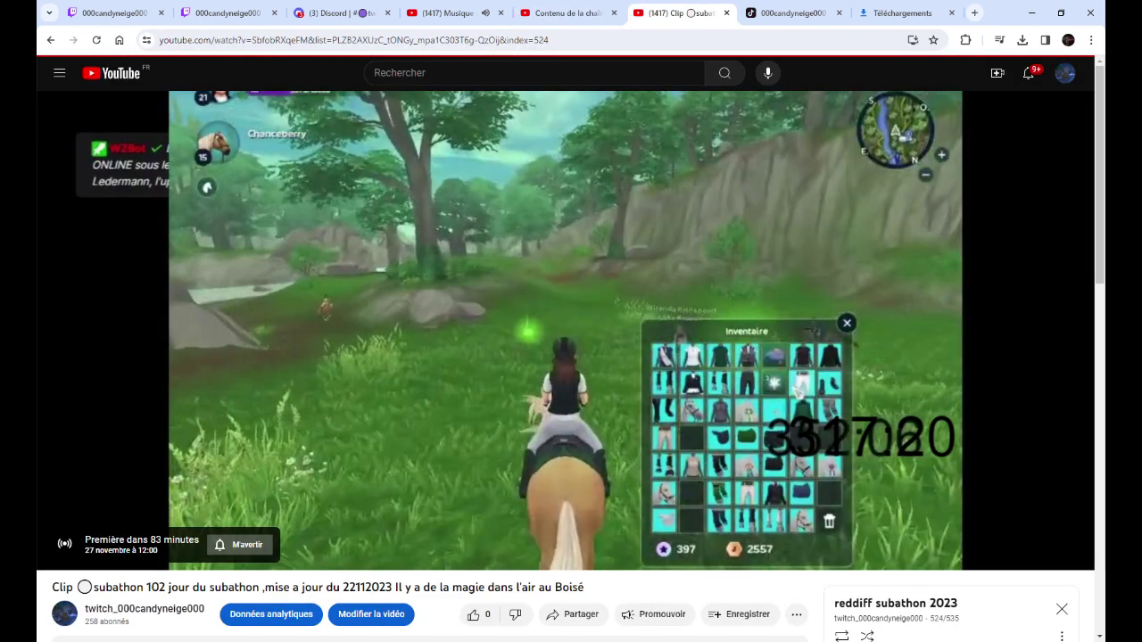
scroll(704, 524, down, 4)
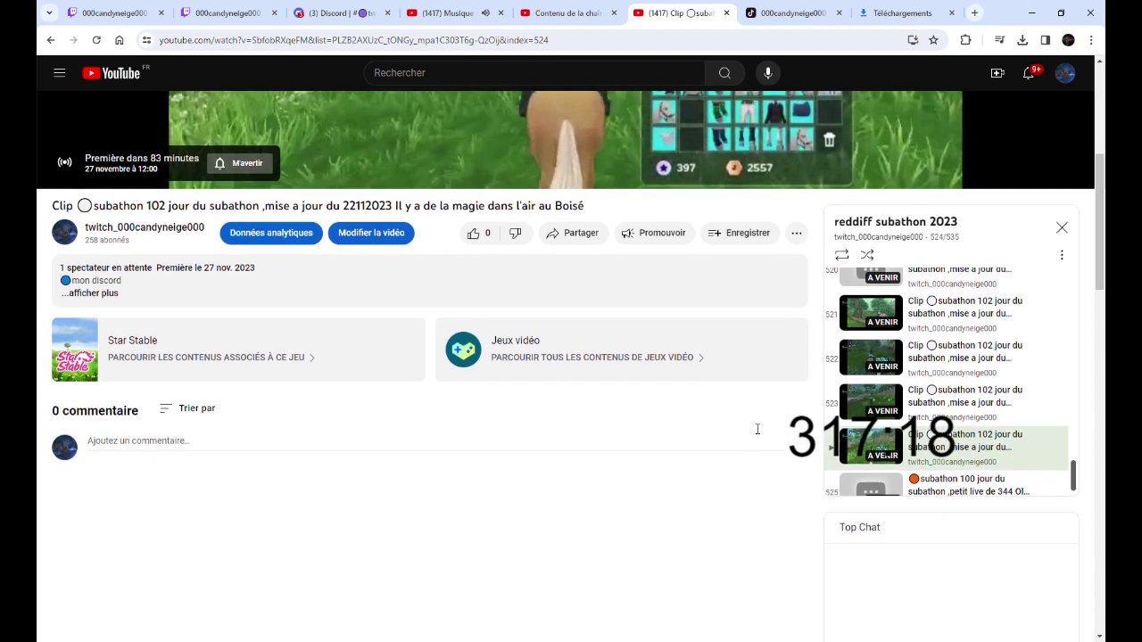
scroll(981, 446, down, 2)
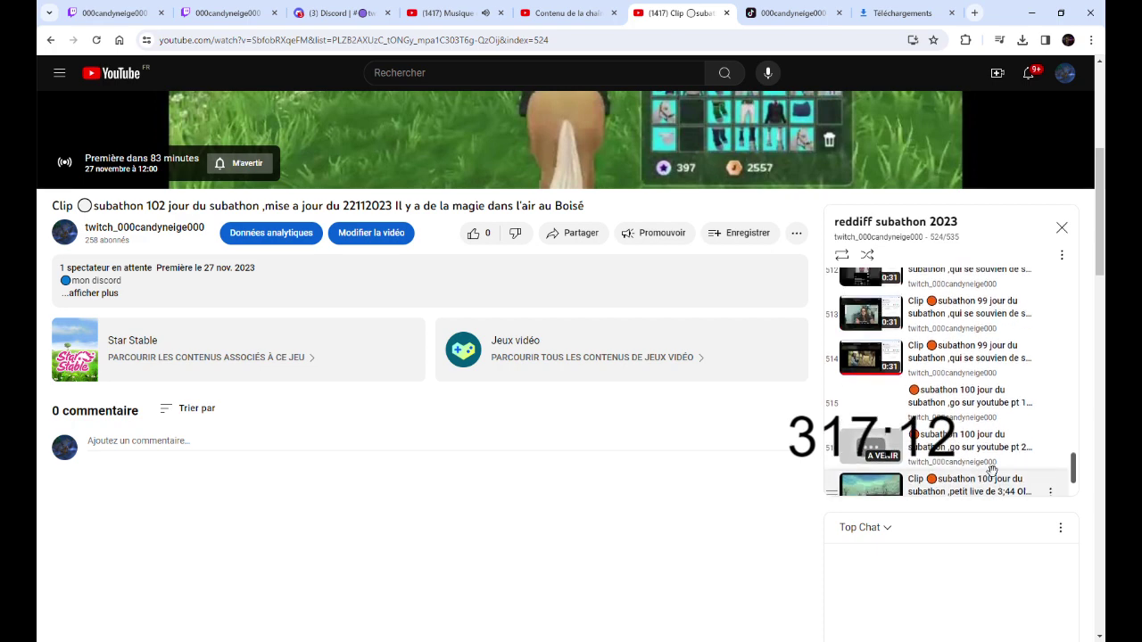
scroll(992, 470, down, 2)
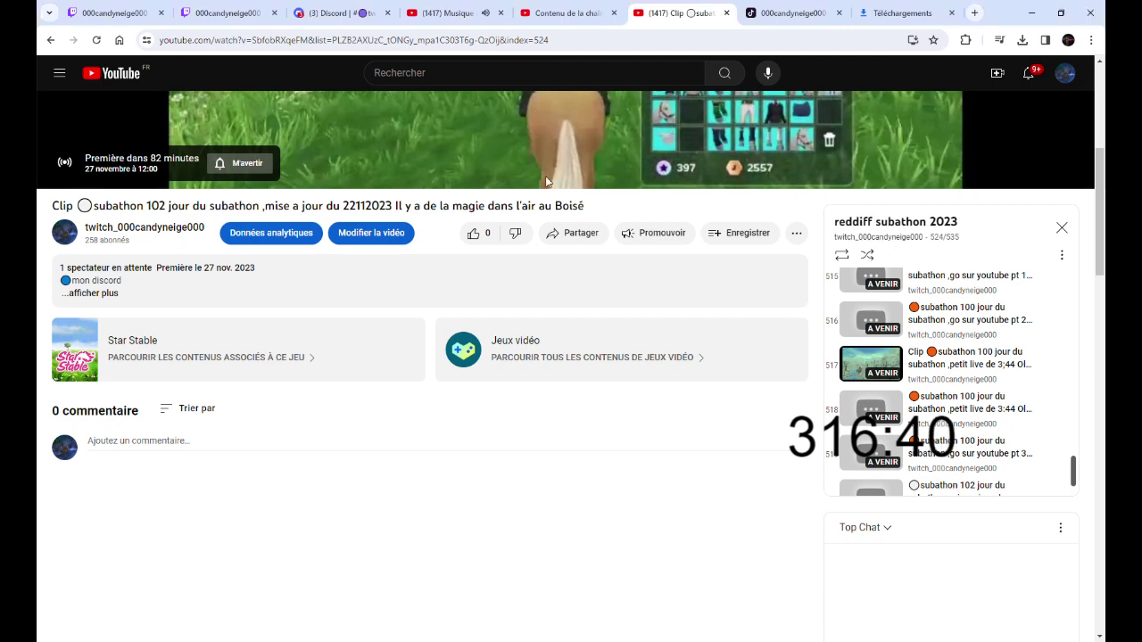
scroll(751, 461, down, 3)
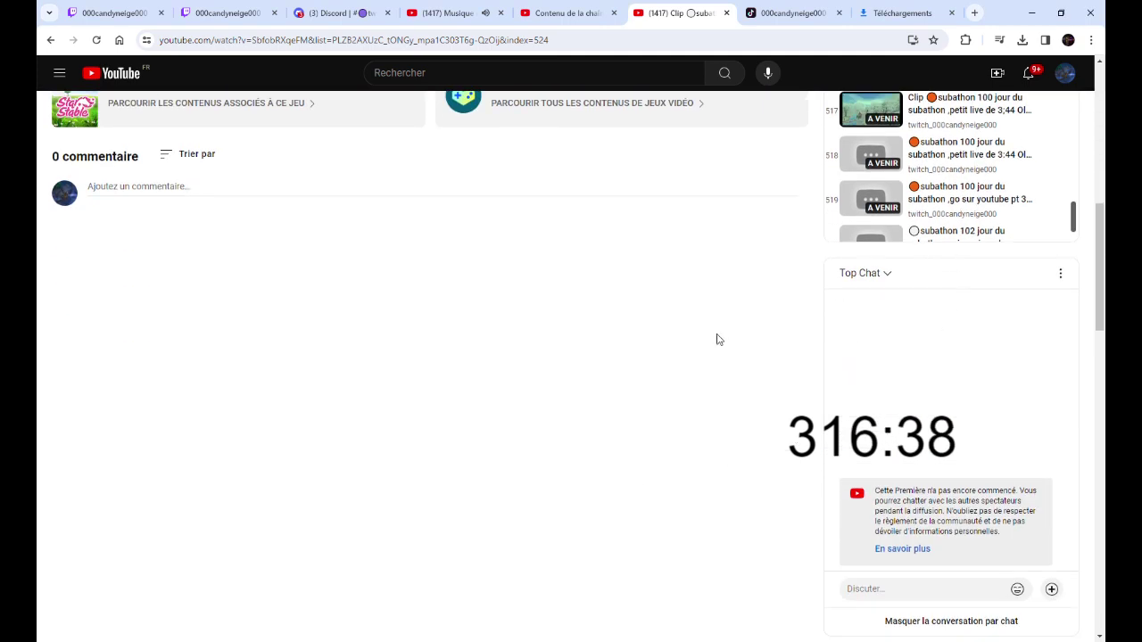
scroll(517, 435, up, 2)
scroll(1006, 353, up, 8)
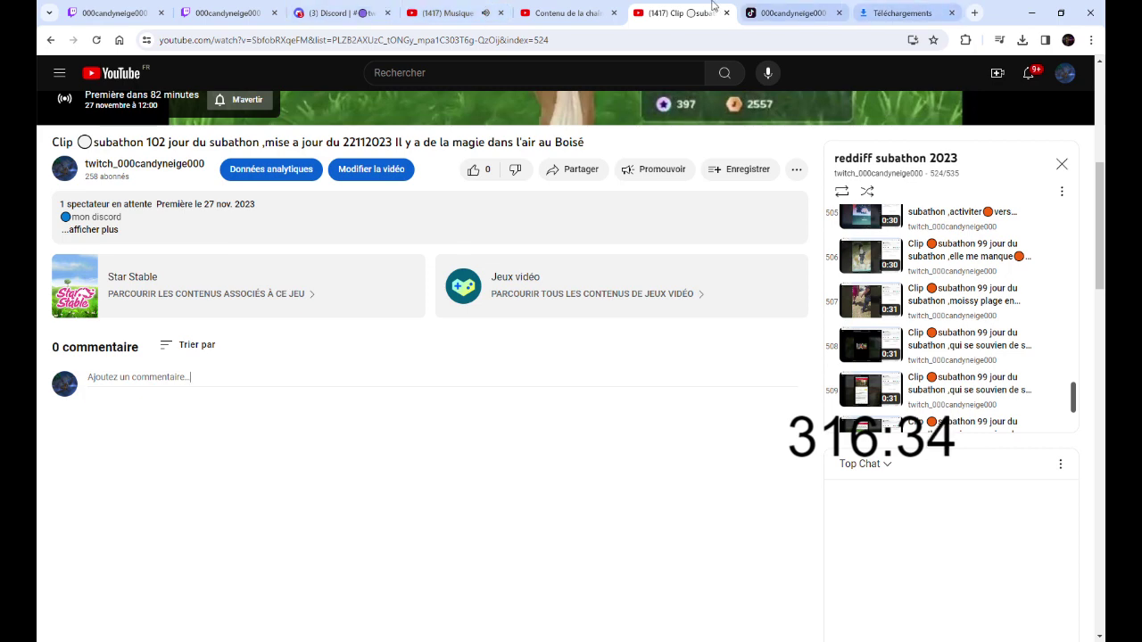
Switch to the Twitch channel page, show all of its featured clips and open the clip manager in a separate tab
click(128, 7)
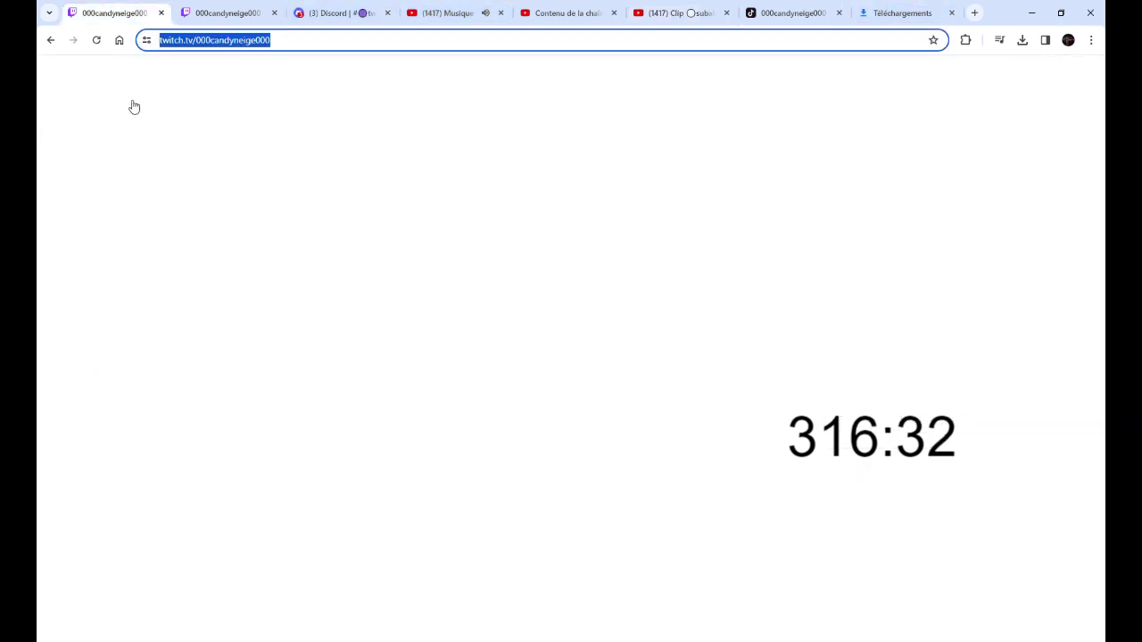
scroll(301, 286, up, 5)
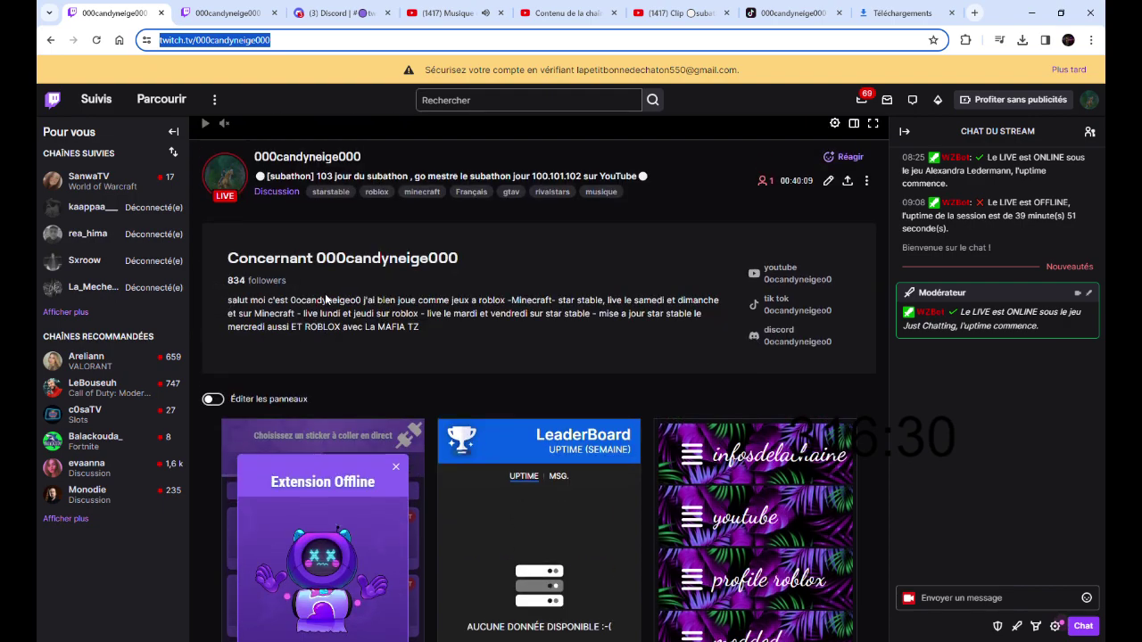
click(287, 412)
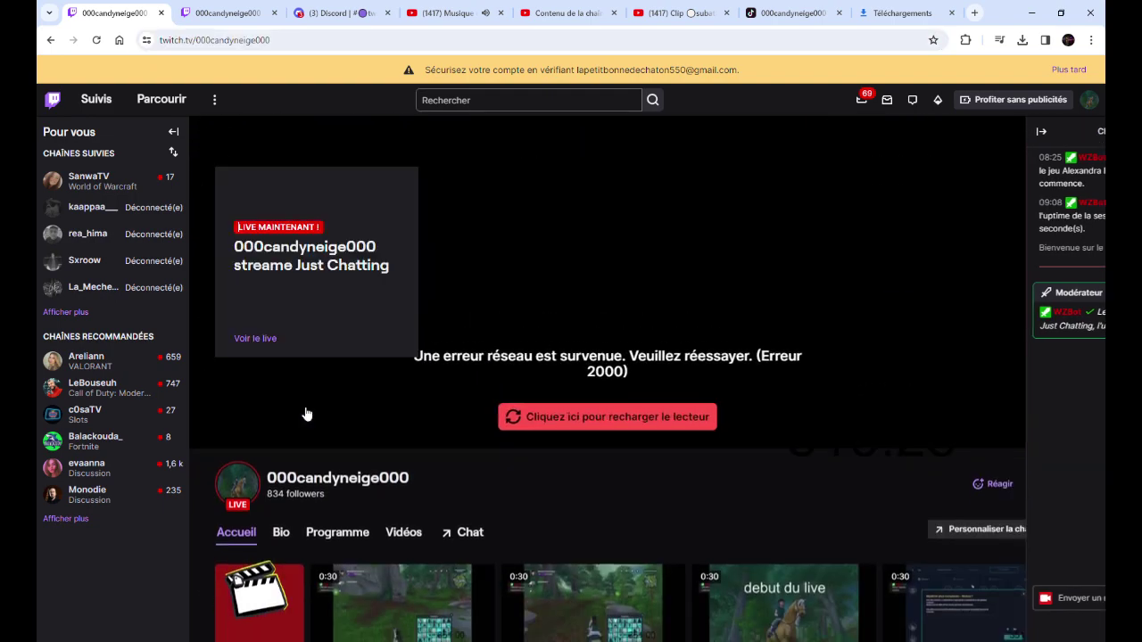
scroll(400, 448, down, 3)
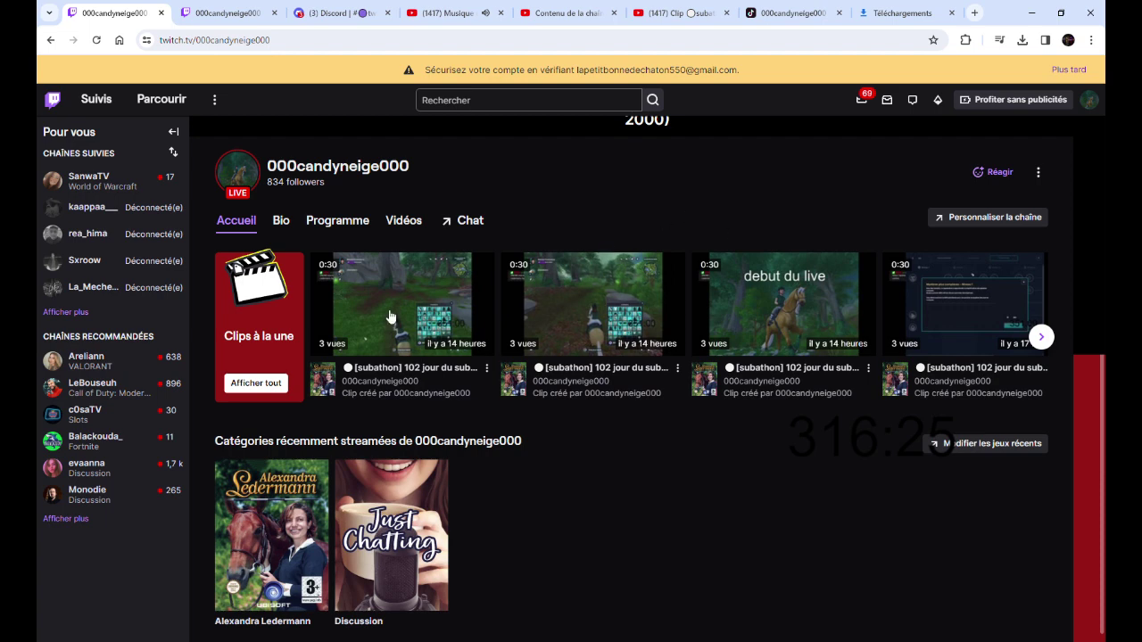
click(256, 382)
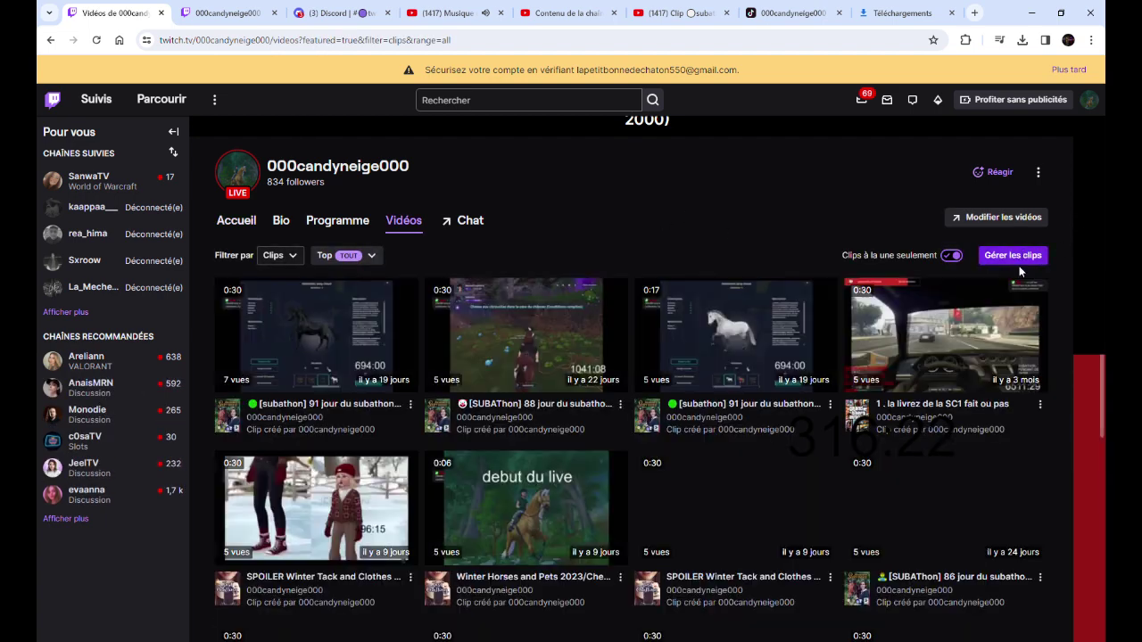
middle_click(1012, 255)
click(210, 12)
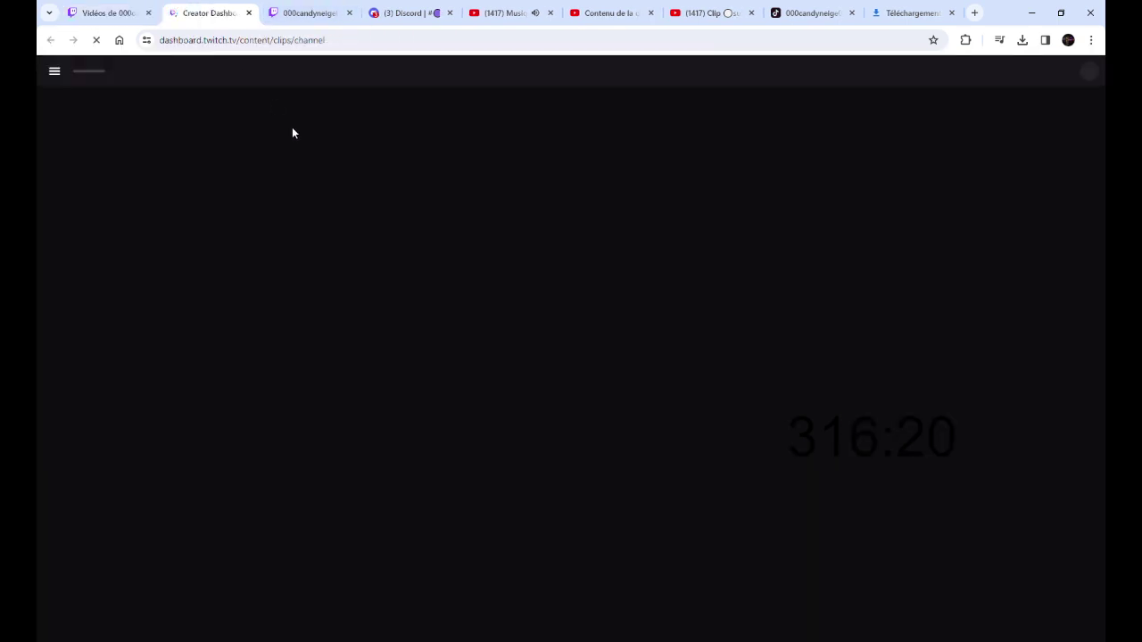
click(103, 12)
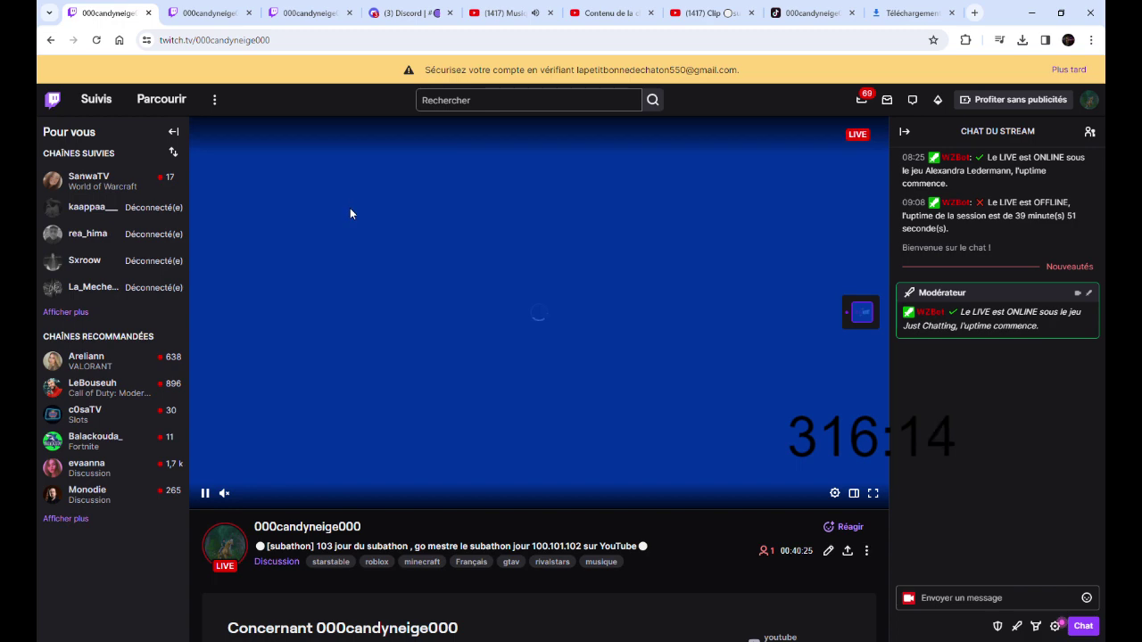
key(ctrl+Tab)
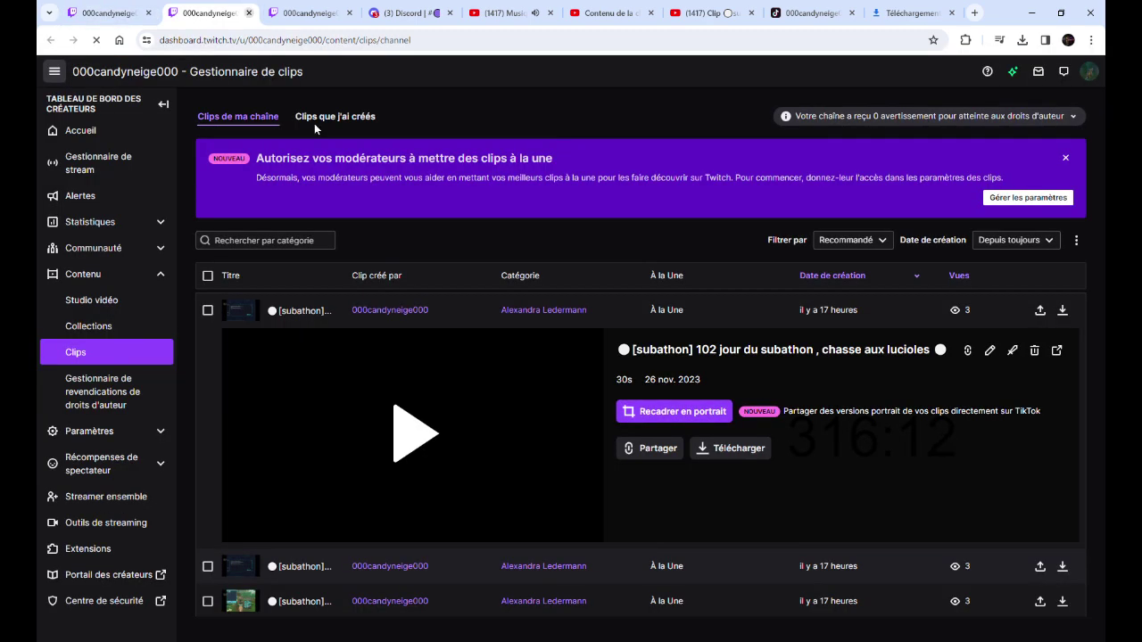
Open the 21 Nov. 2023 clip "[subathon] 101 jour du subathon ,petit live de 3:44 Old vs. New Hollow Woods" for portrait cropping
scroll(529, 365, down, 1)
scroll(535, 392, down, 10)
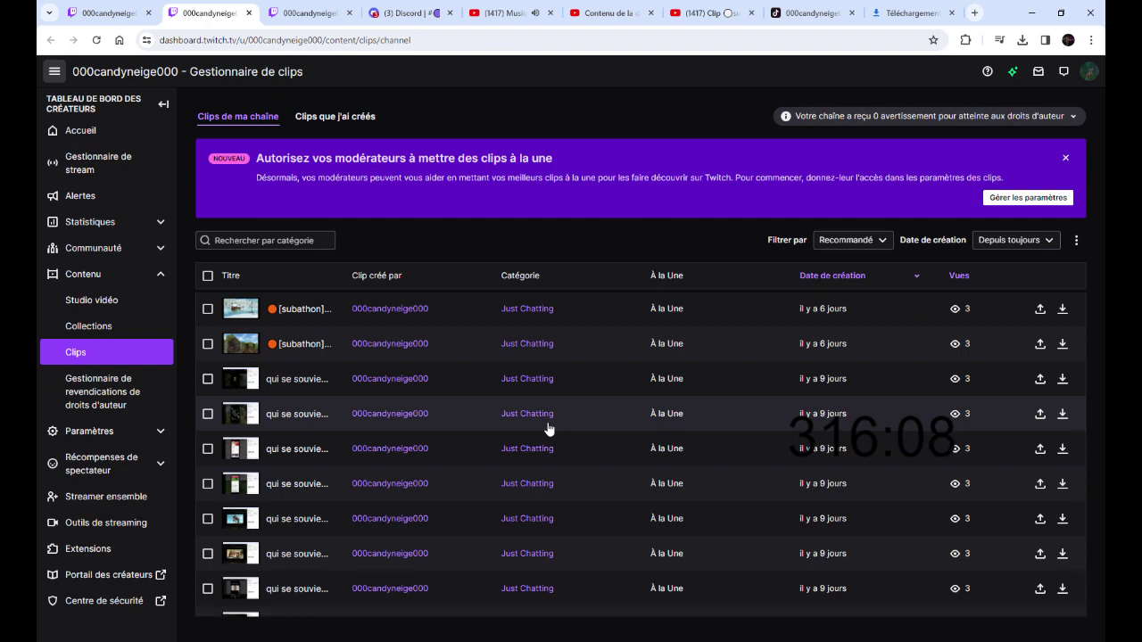
scroll(548, 430, up, 3)
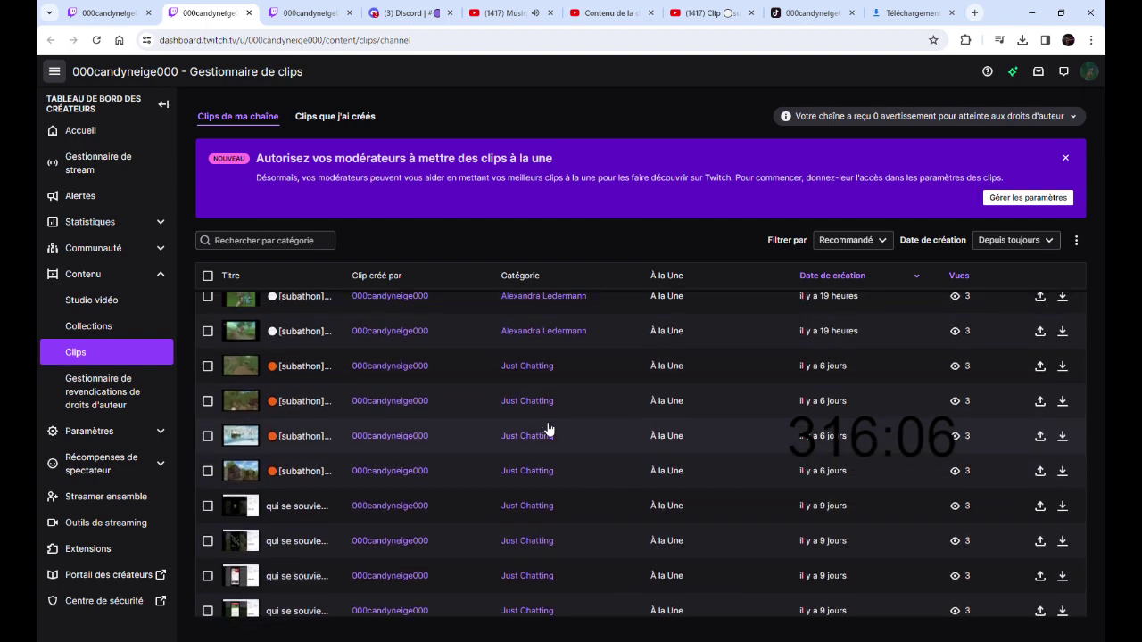
click(305, 479)
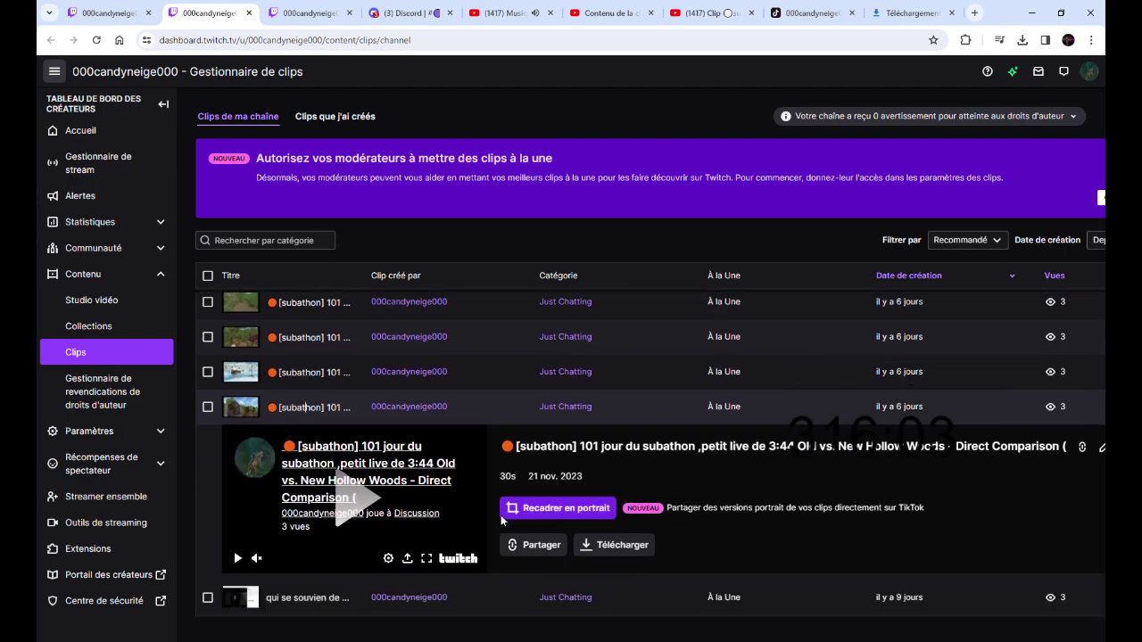
click(598, 513)
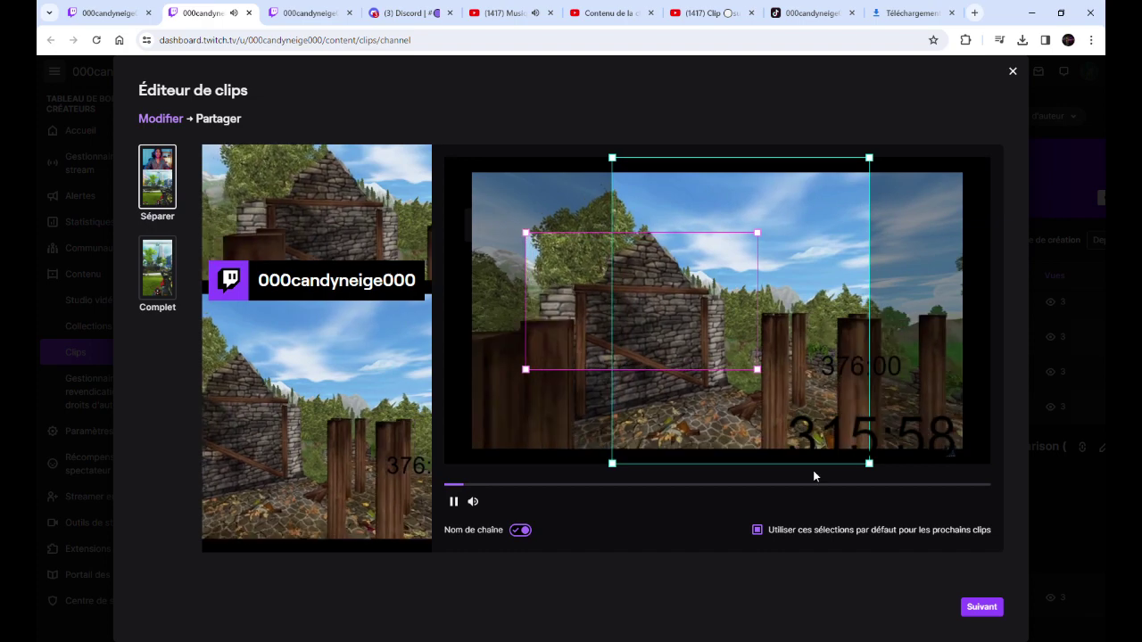
Accept the split portrait layout and share the subathon 101 clip to both YouTube Shorts and TikTok
click(995, 611)
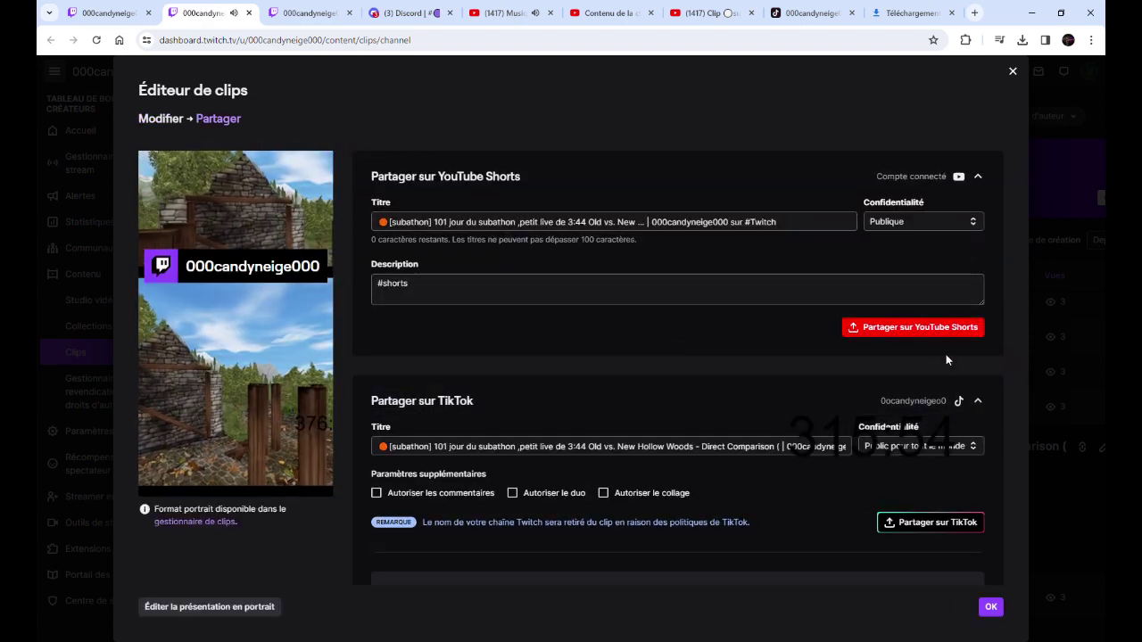
click(936, 330)
click(939, 420)
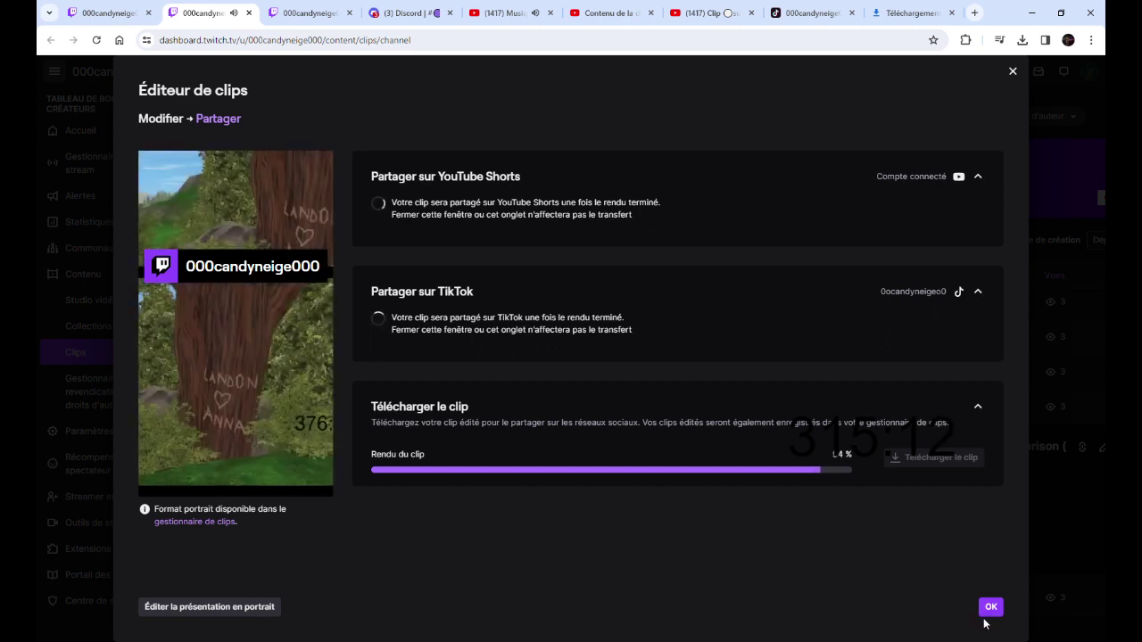
click(319, 13)
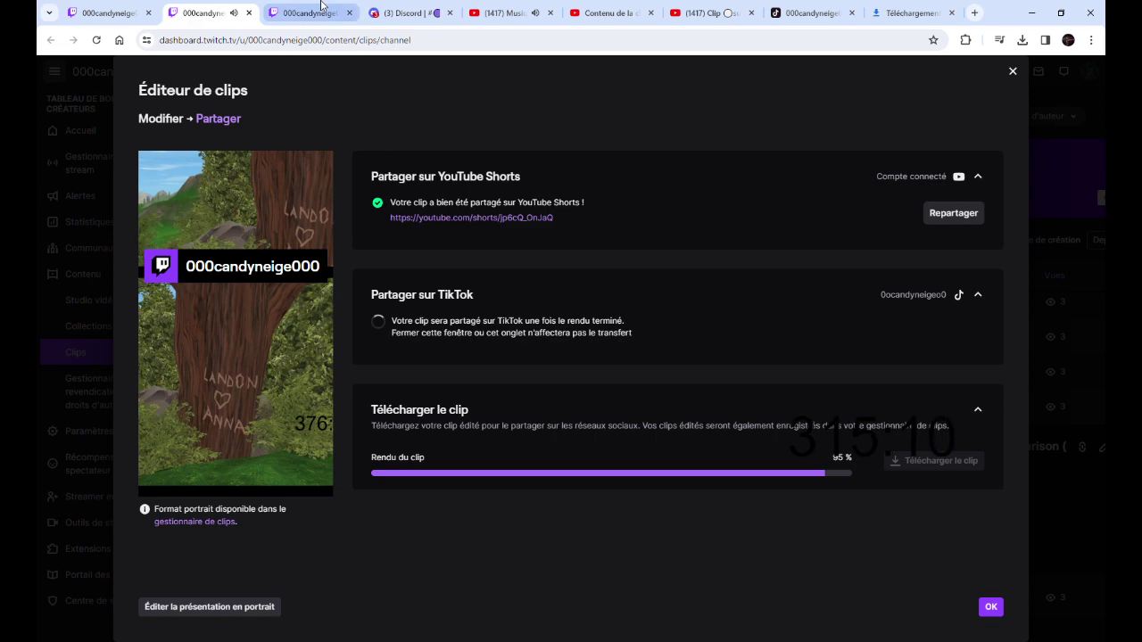
click(105, 13)
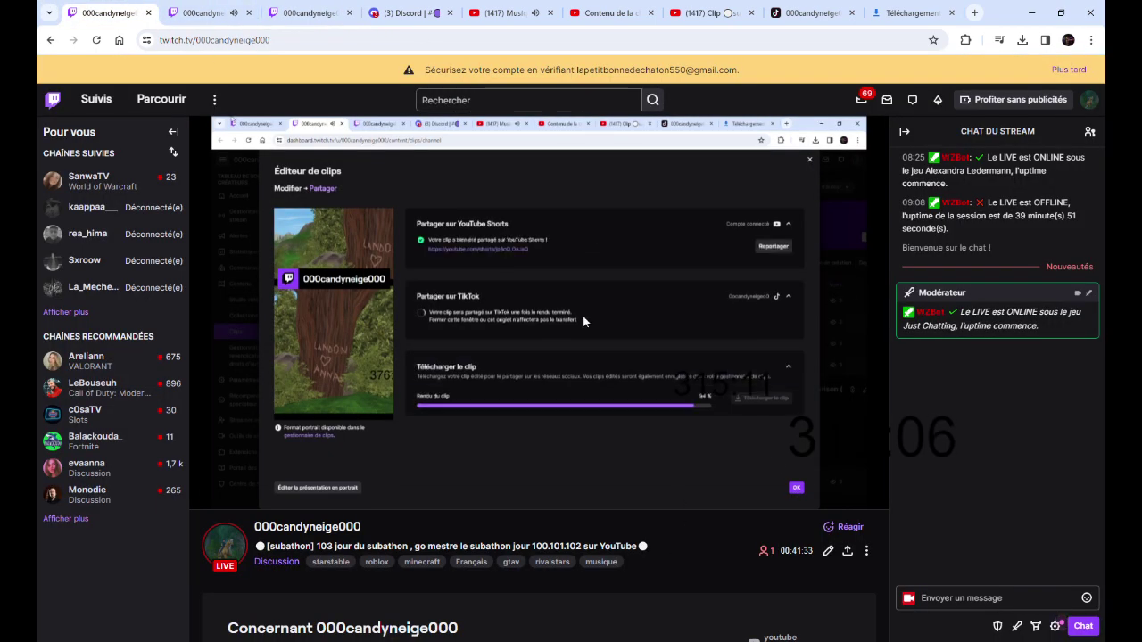
click(221, 10)
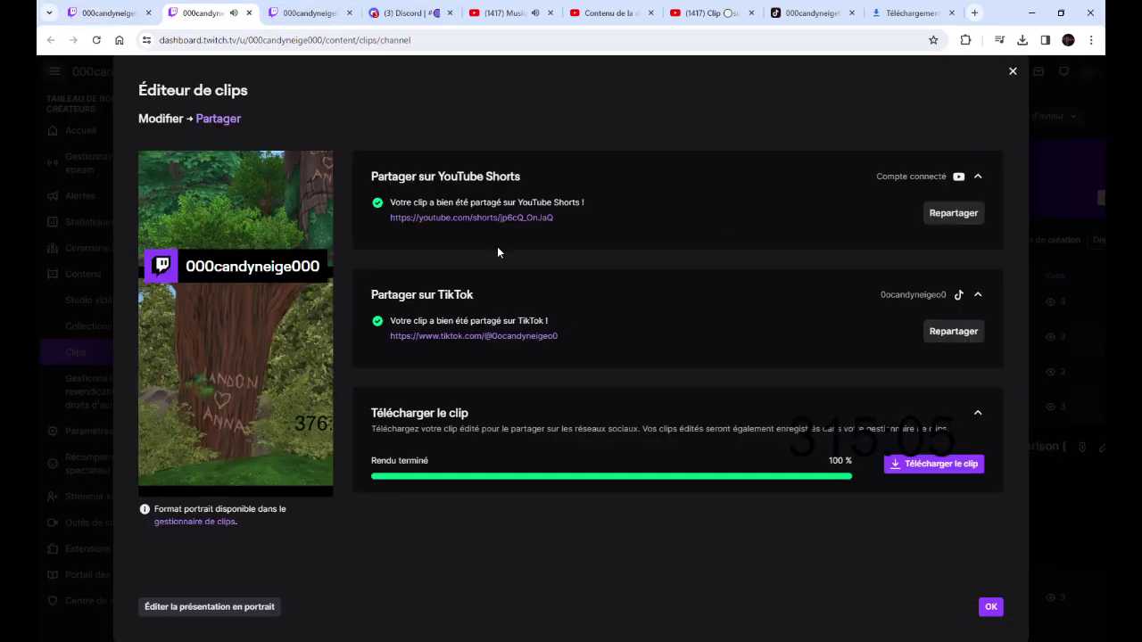
Close the clip editor and tick the oldest subathon 101 clip in the clip list as the one already shared
click(990, 608)
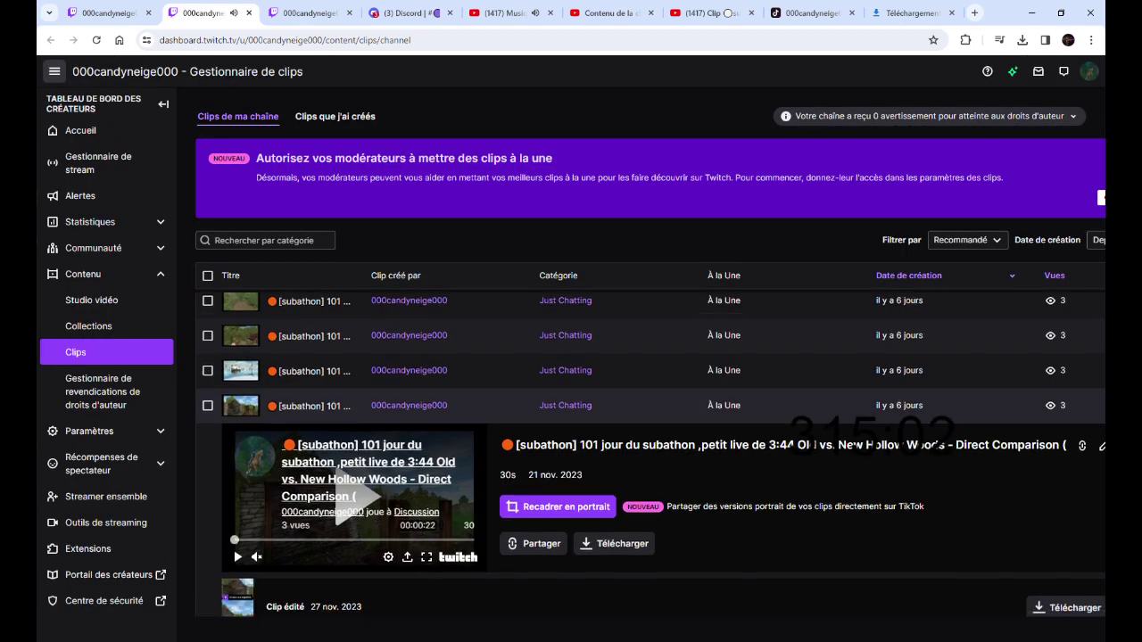
scroll(364, 548, down, 2)
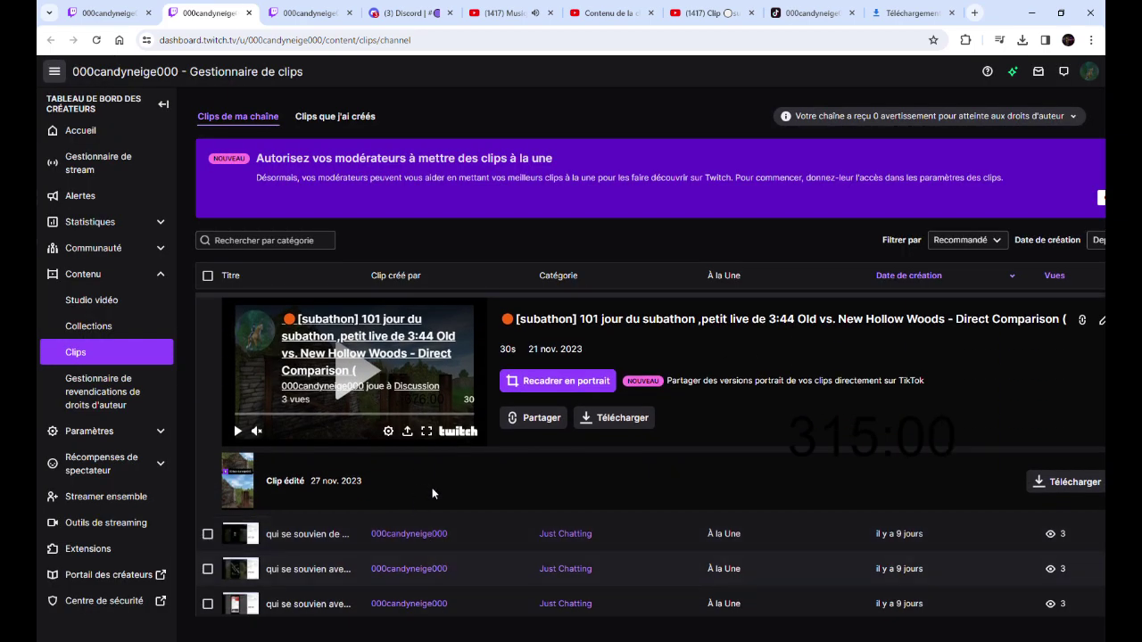
scroll(432, 493, up, 2)
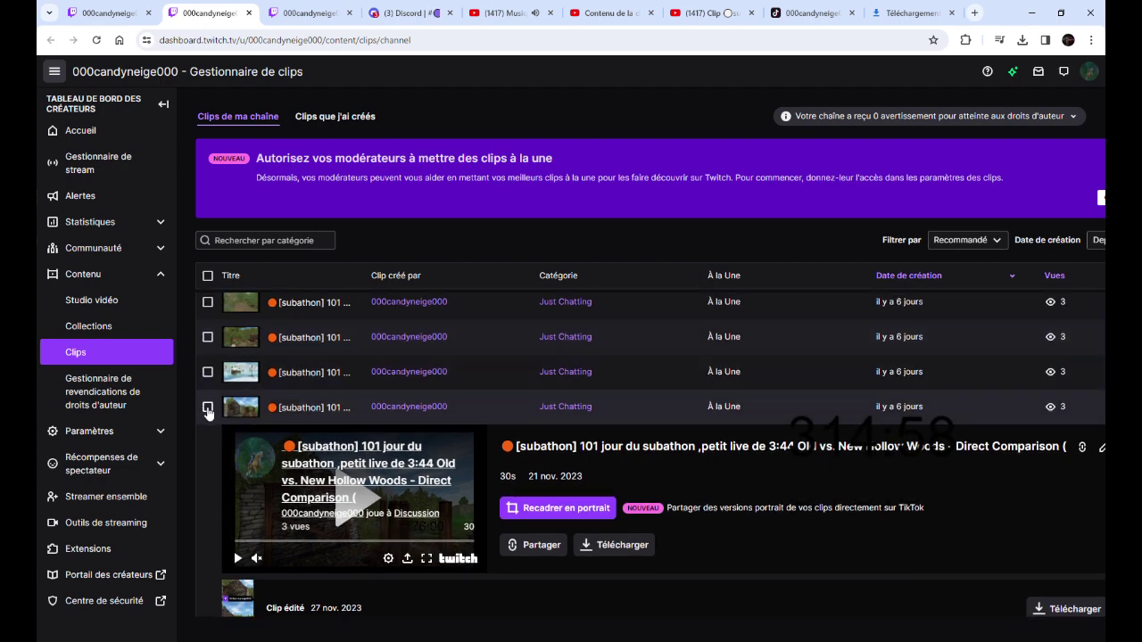
click(208, 407)
scroll(312, 508, up, 2)
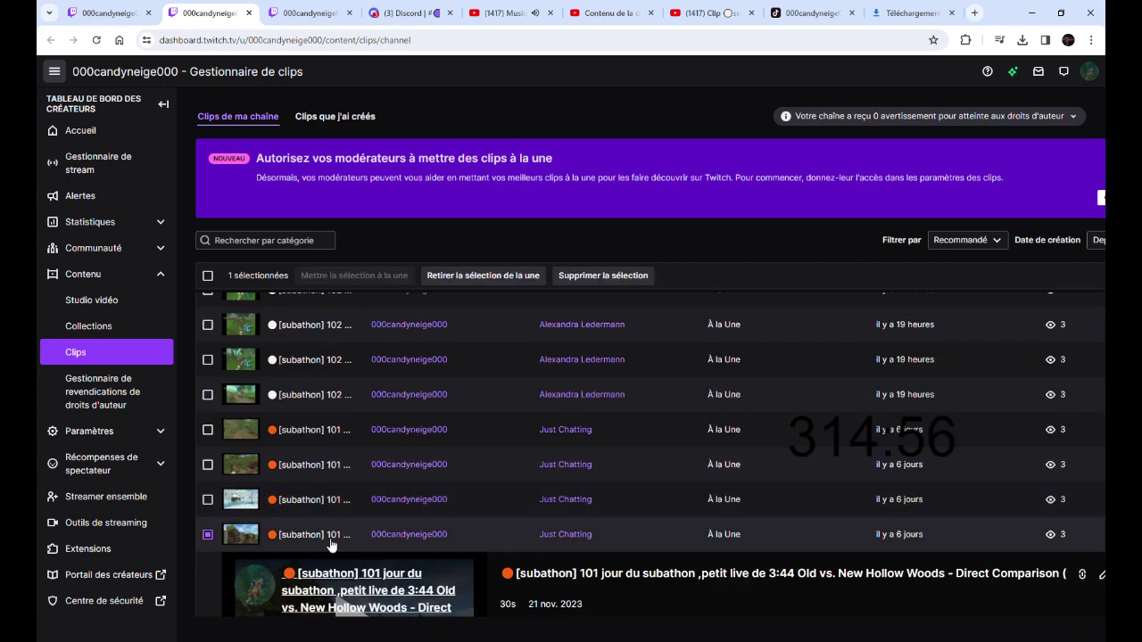
scroll(330, 493, up, 3)
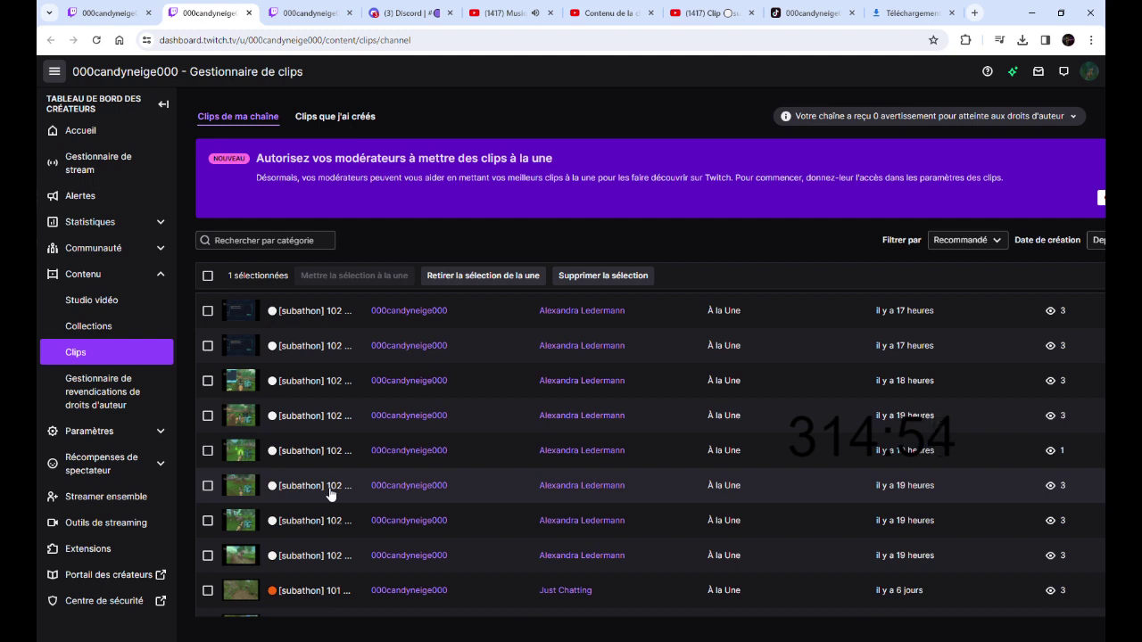
scroll(279, 482, down, 3)
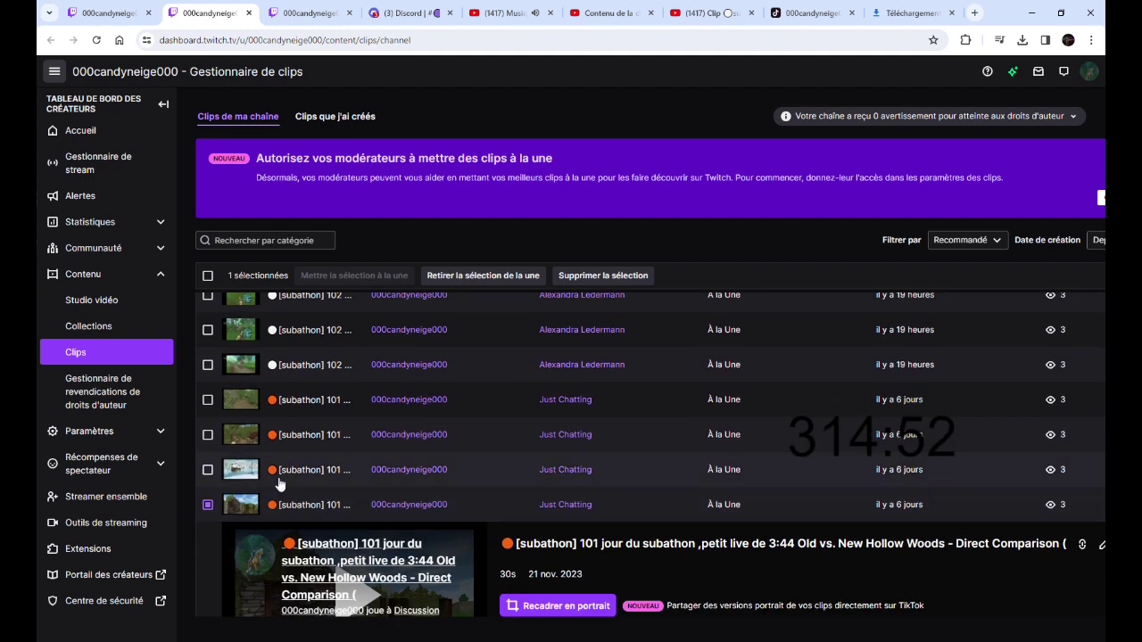
Tick the subathon 101 clip with the snowy water mill and share it in the split portrait layout to YouTube Shorts and TikTok
click(208, 469)
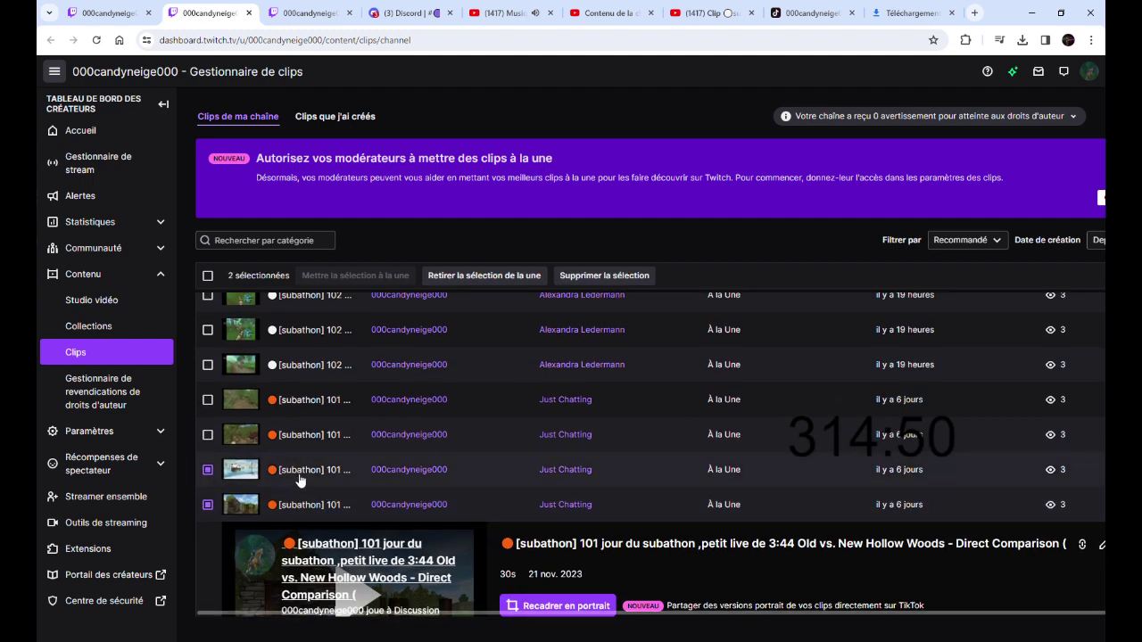
click(299, 474)
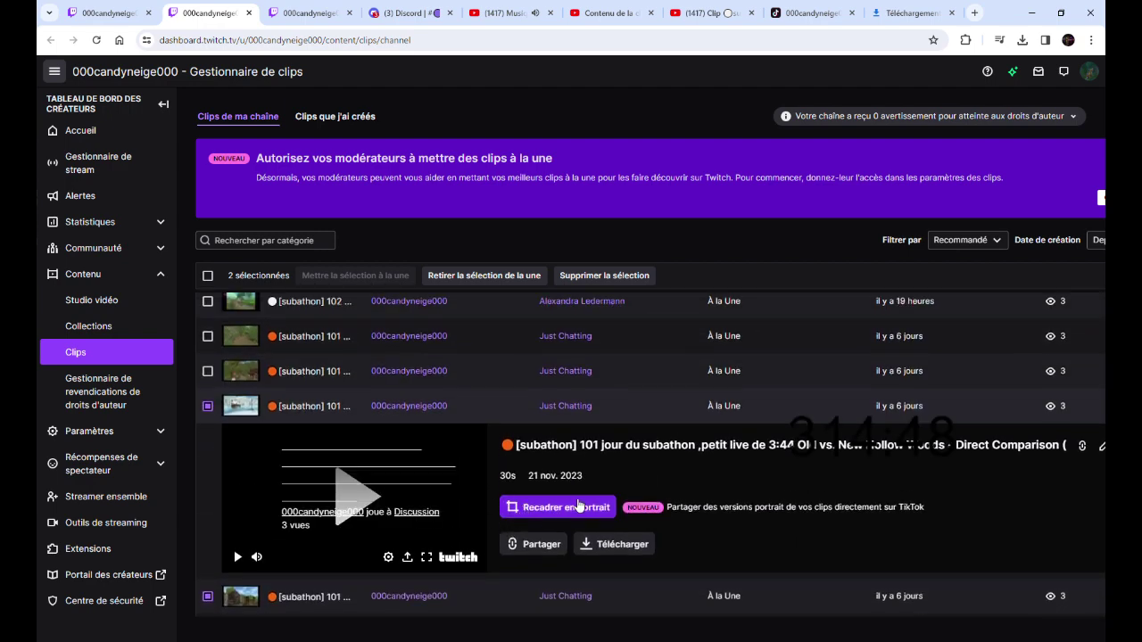
click(578, 506)
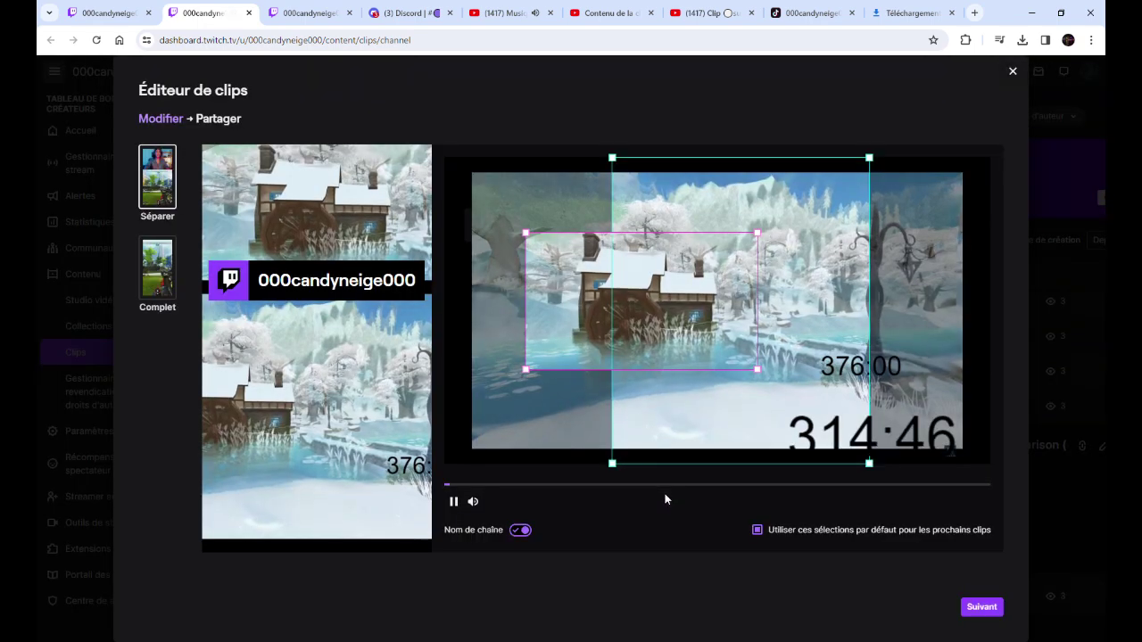
click(980, 607)
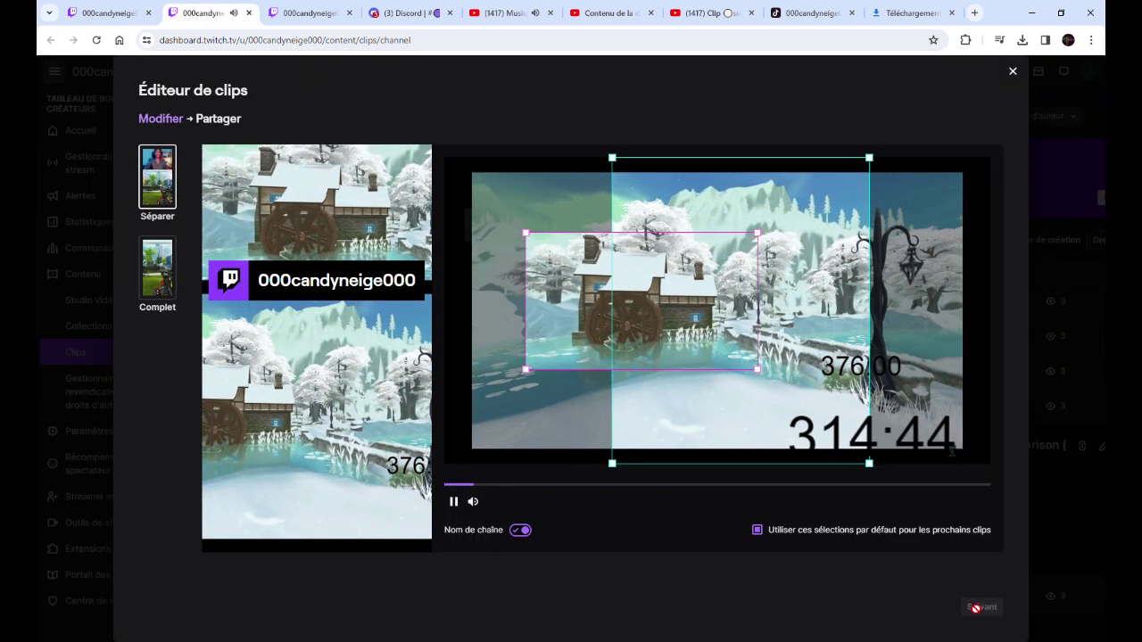
click(923, 327)
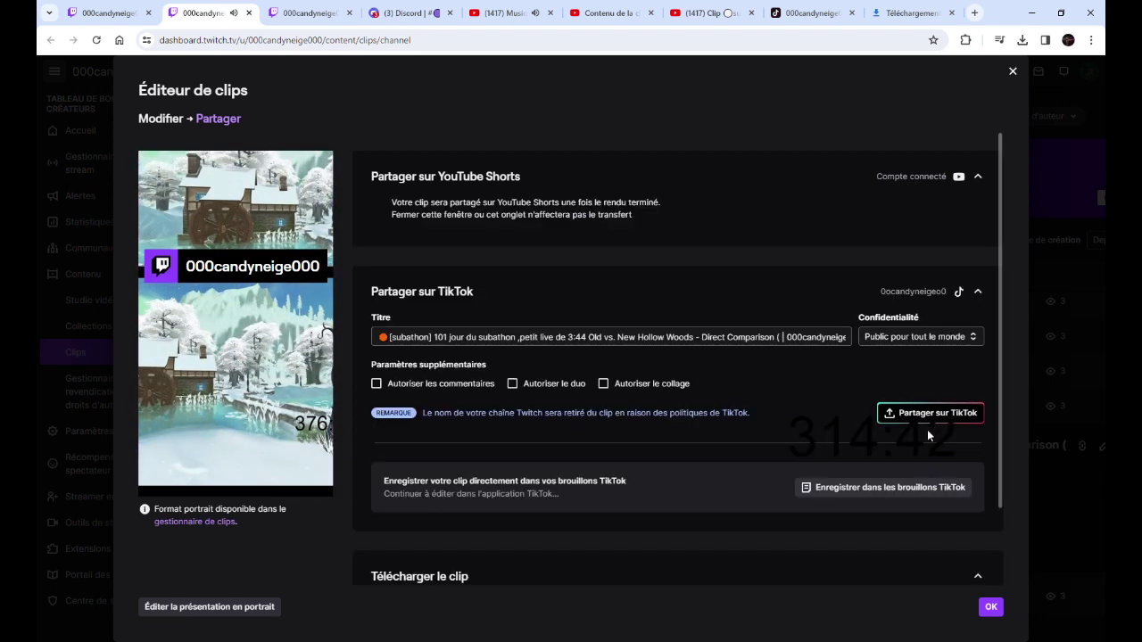
click(932, 415)
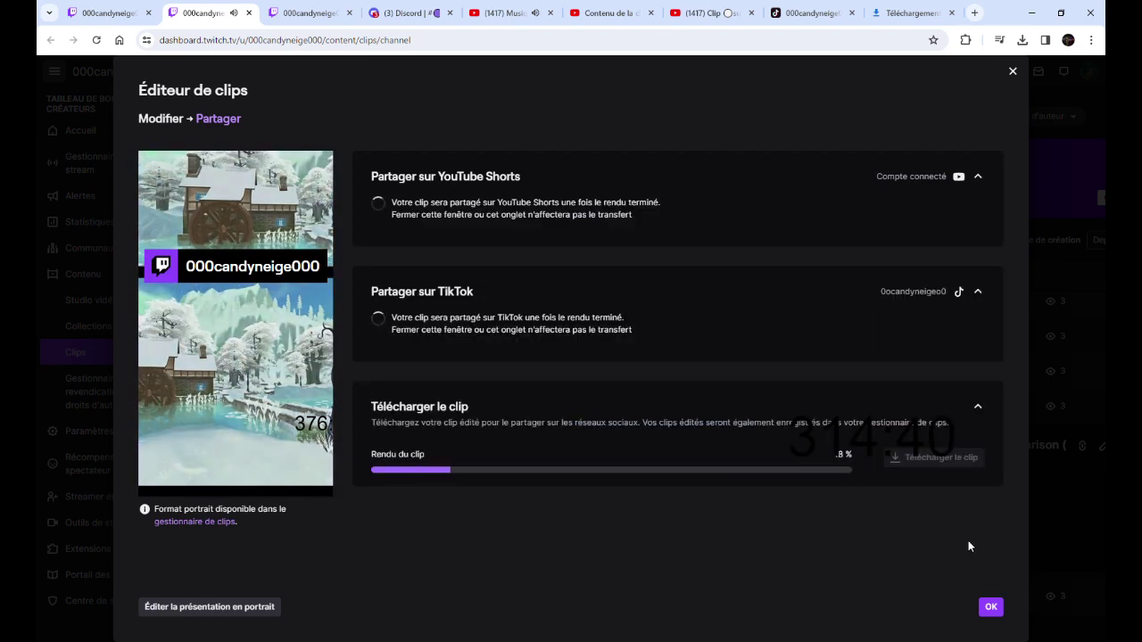
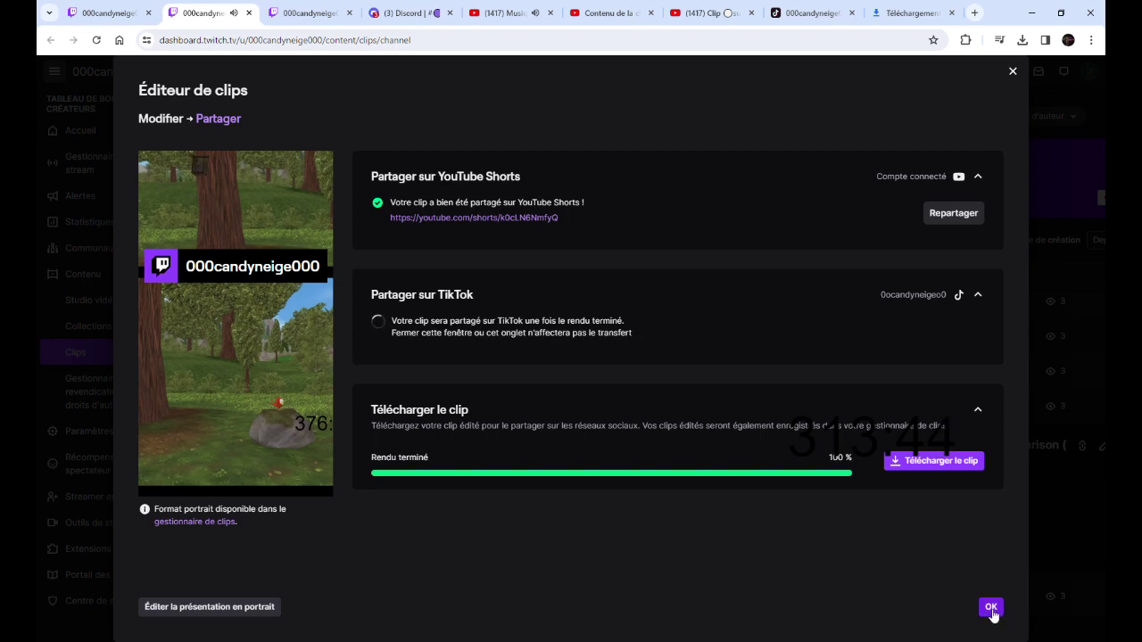
Close the editor, tick the second subathon 101 clip in the list and share its split portrait version to YouTube Shorts and TikTok
click(990, 607)
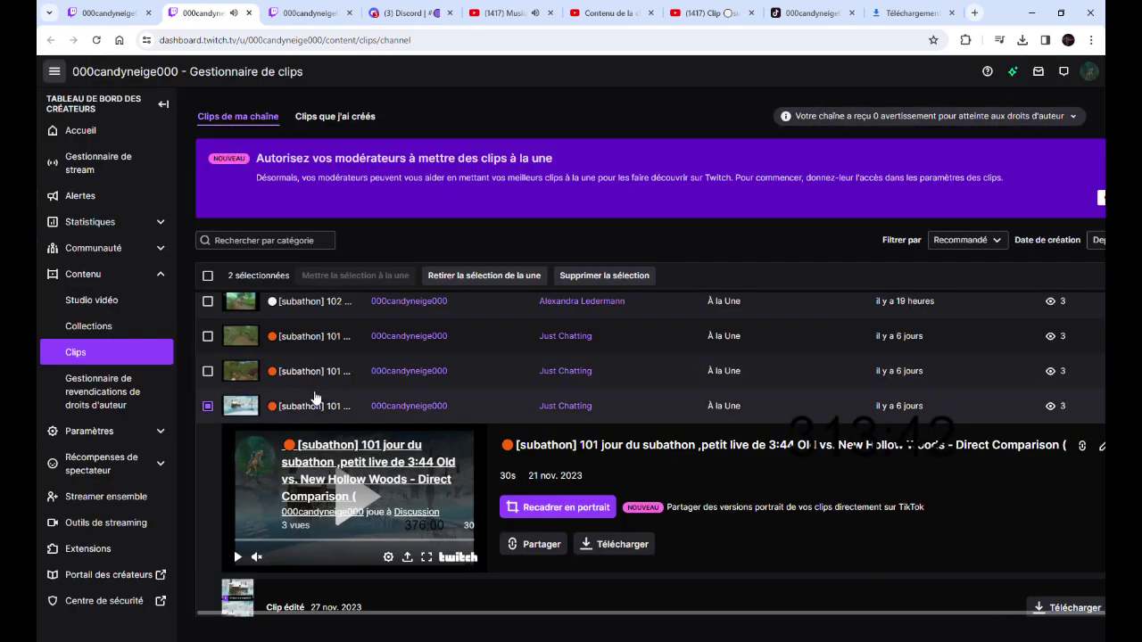
click(208, 435)
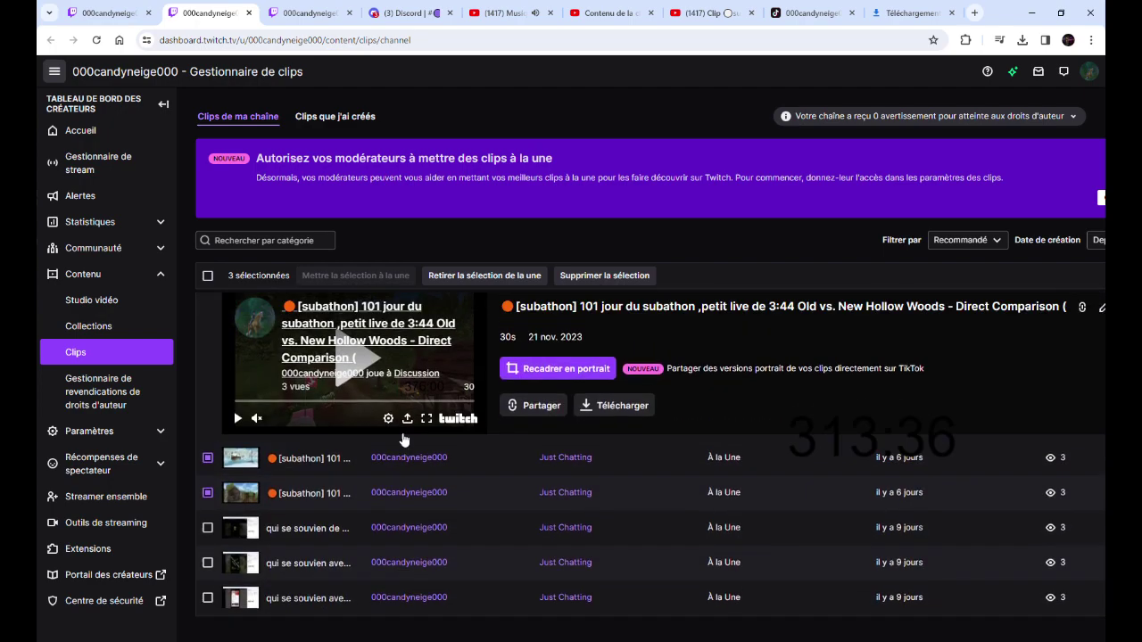
click(583, 478)
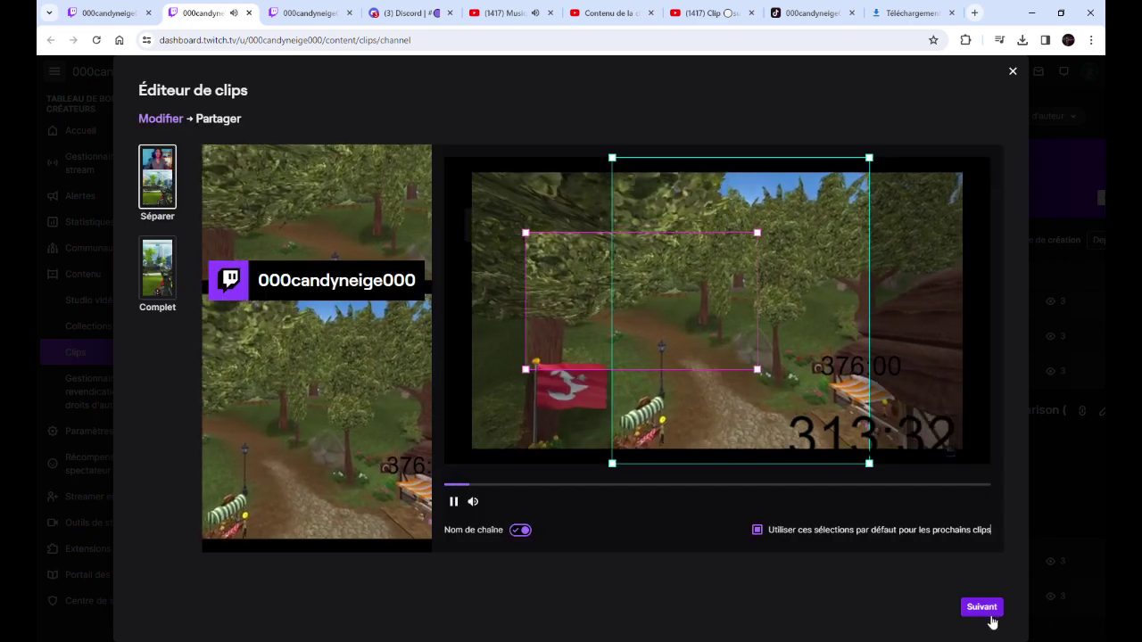
click(983, 610)
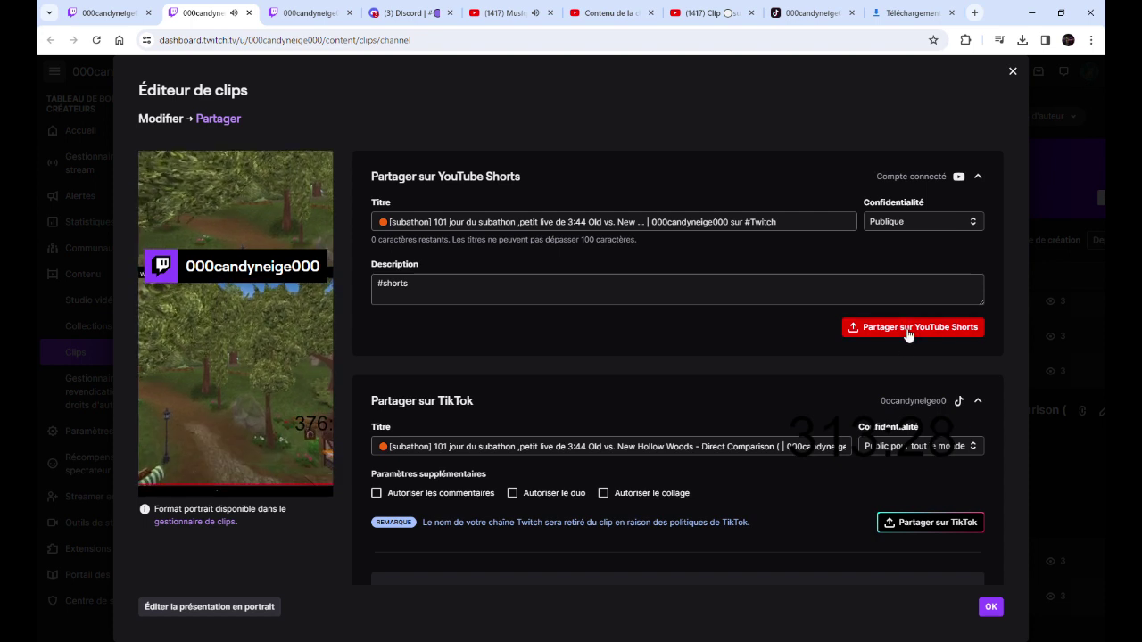
click(907, 328)
click(930, 411)
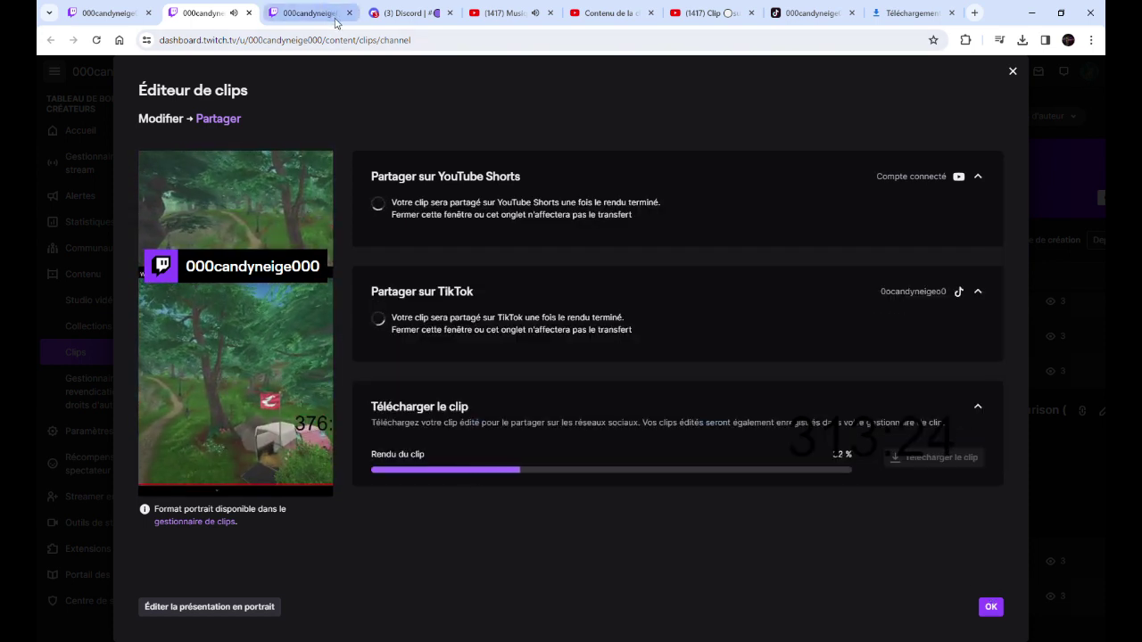
Review the subathon videos in YouTube Studio's content list and the order of the day-100 and 102 entries in the "reddiff subathon 2023" playlist
click(510, 14)
click(603, 8)
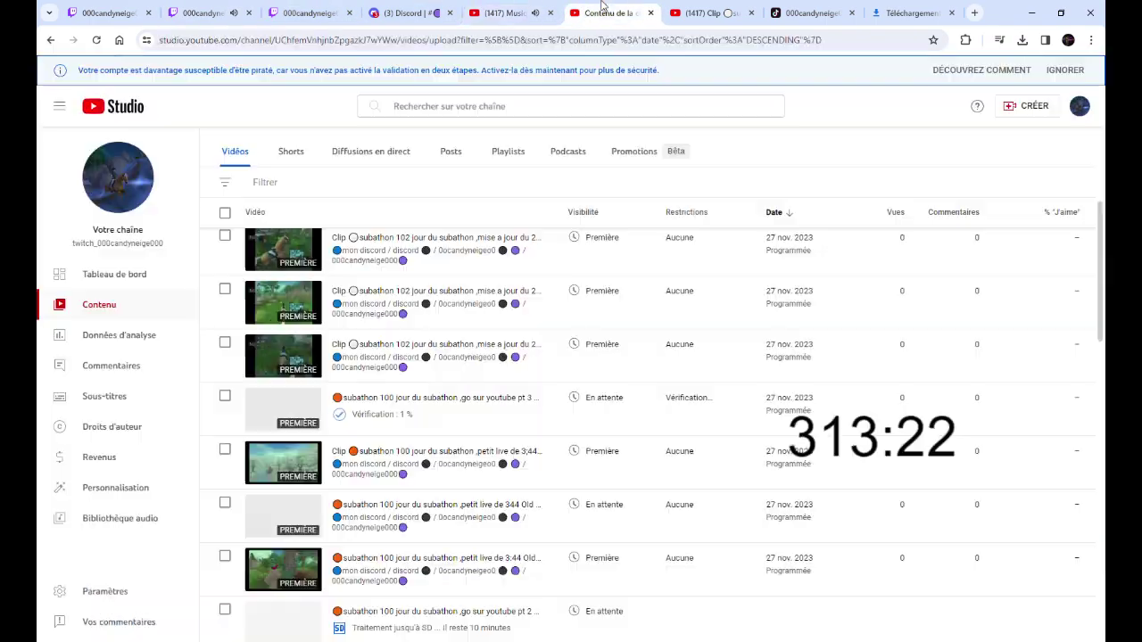
scroll(562, 392, down, 4)
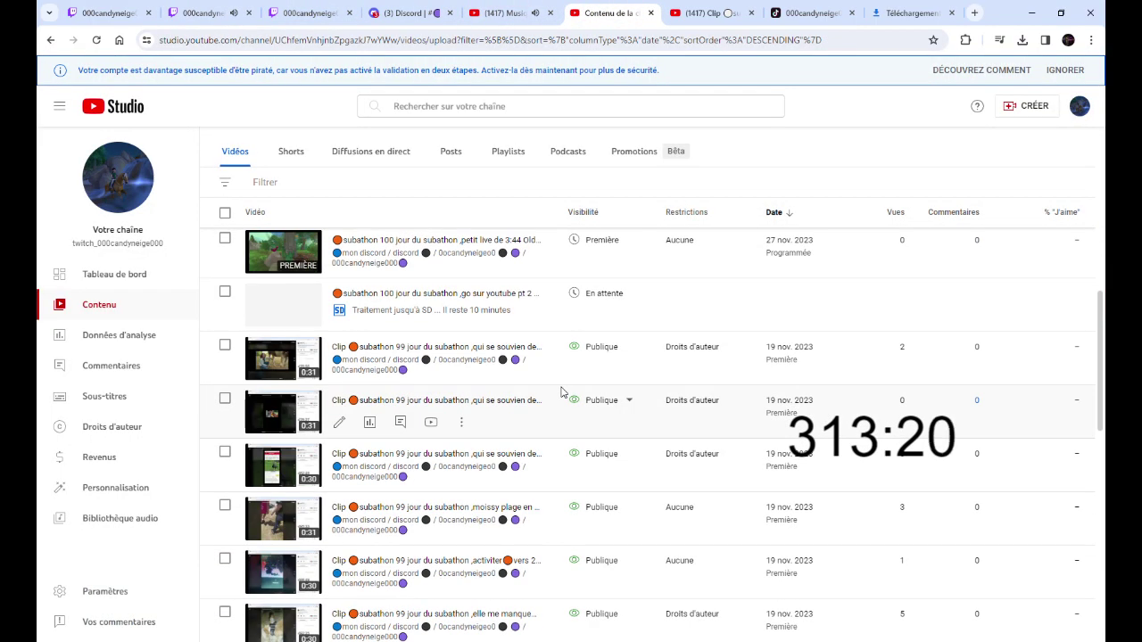
scroll(562, 393, up, 4)
click(709, 12)
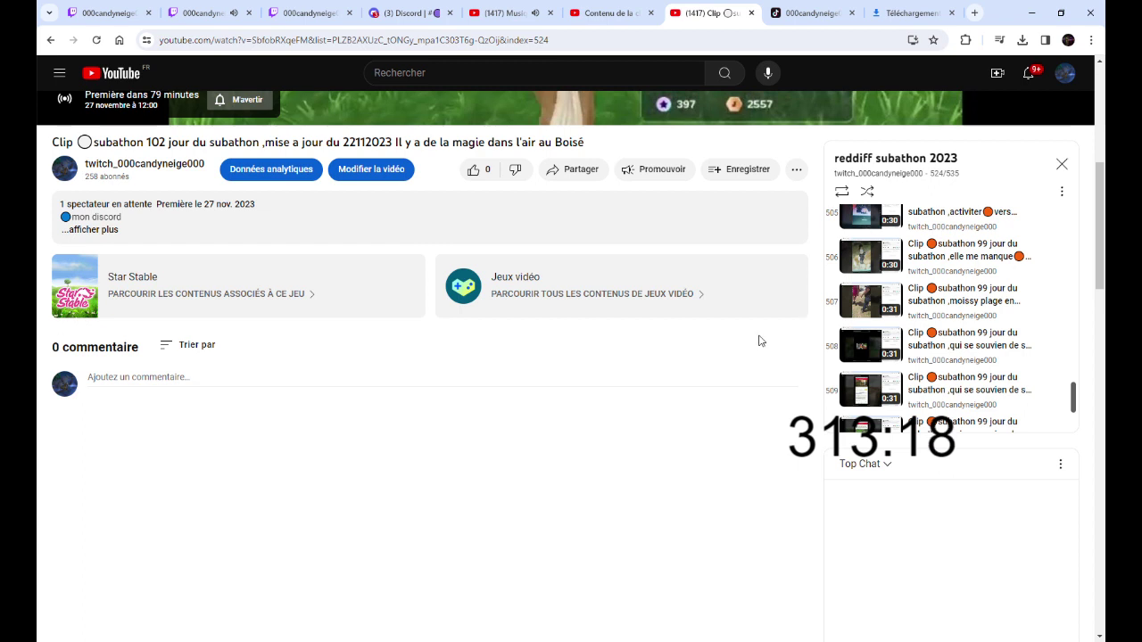
drag(993, 324, 993, 324)
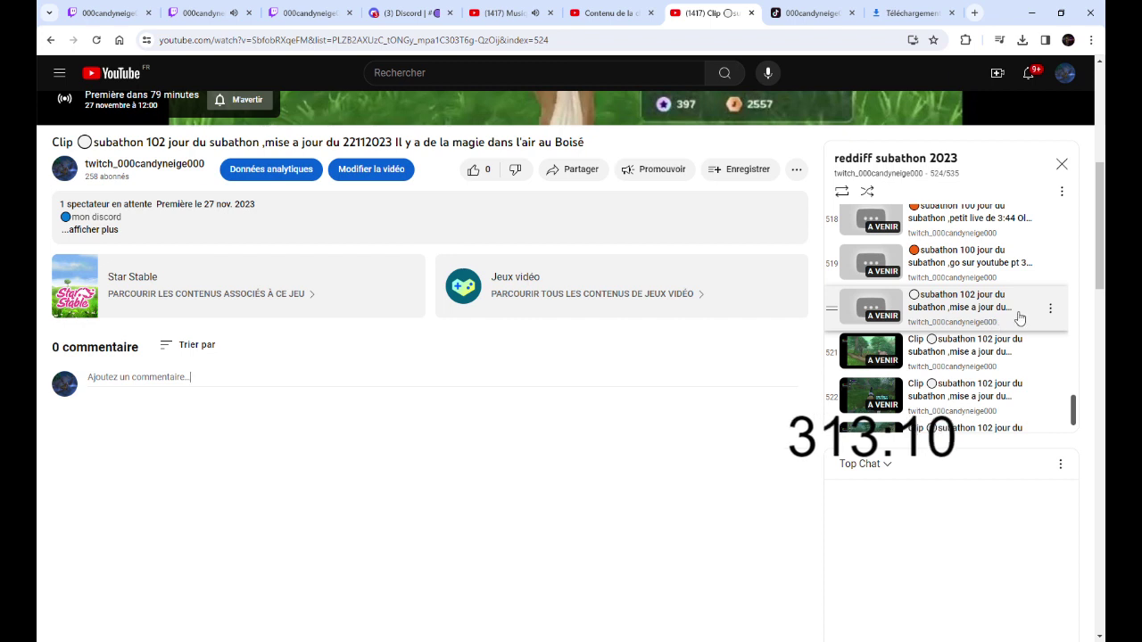
scroll(1007, 321, down, 2)
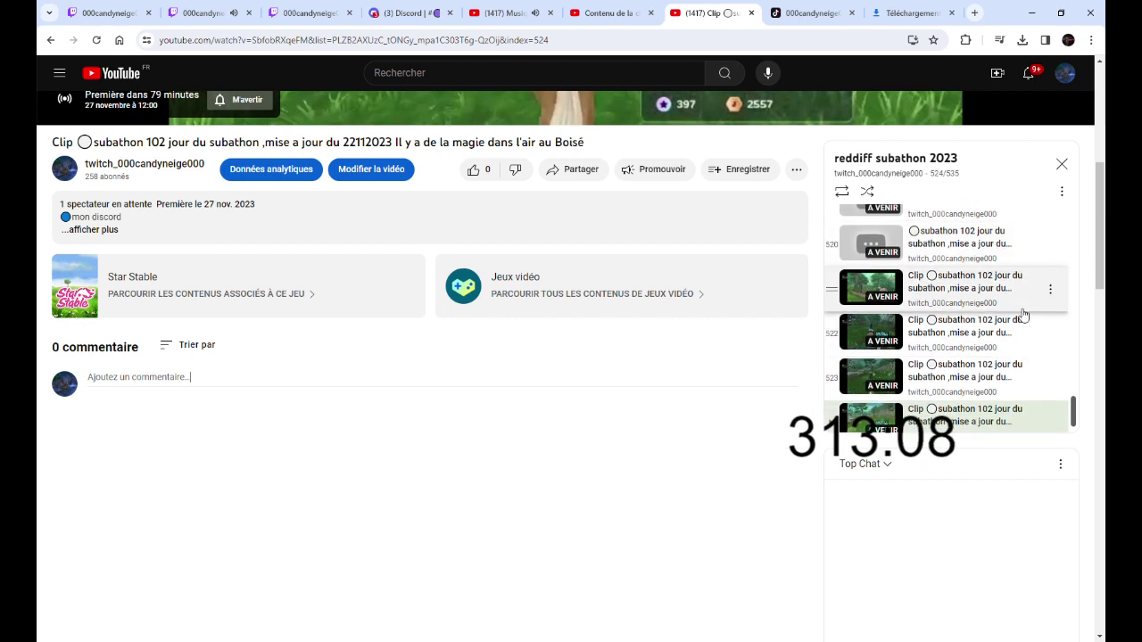
scroll(1021, 313, down, 2)
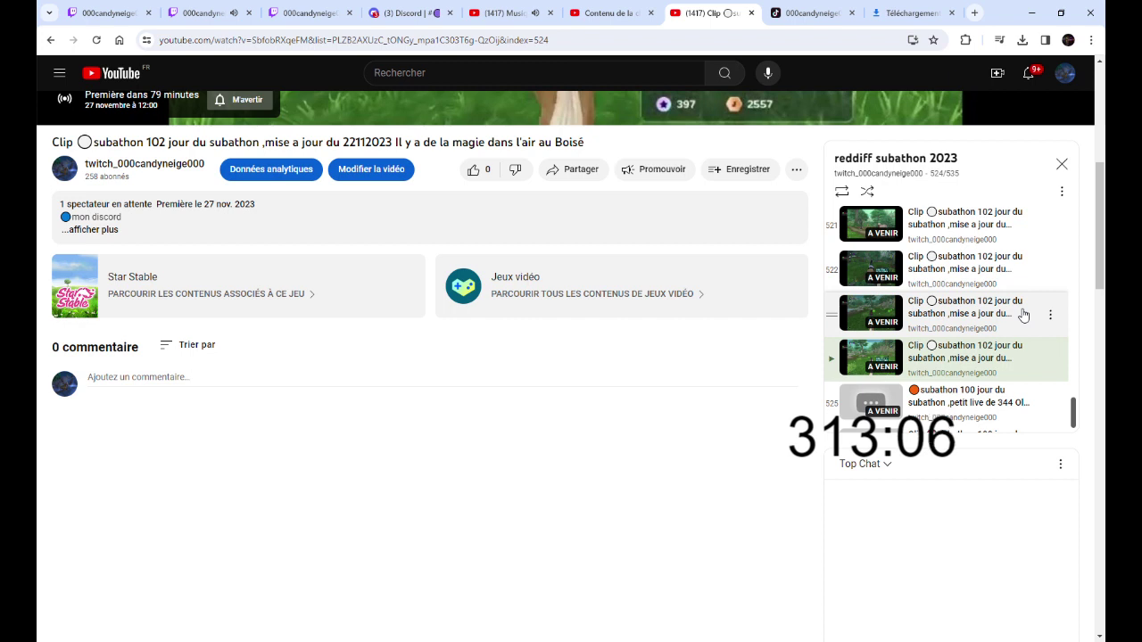
scroll(1023, 314, up, 2)
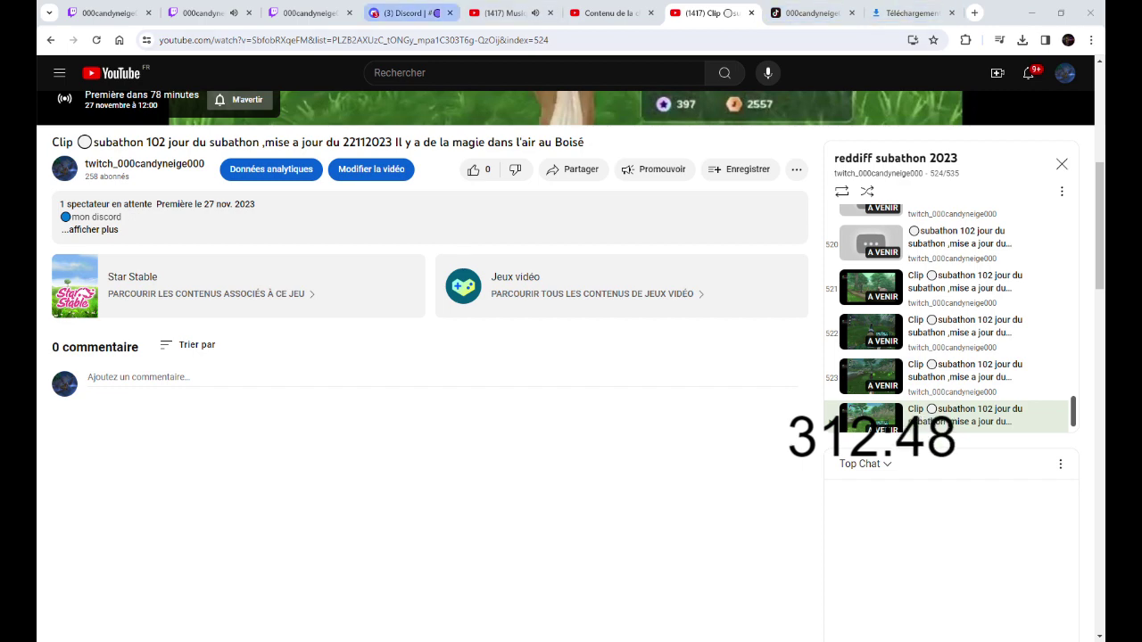
click(417, 8)
Return to the Twitch clip manager, tick the topmost subathon 101 clip and share its split portrait version to YouTube Shorts and TikTok
click(205, 13)
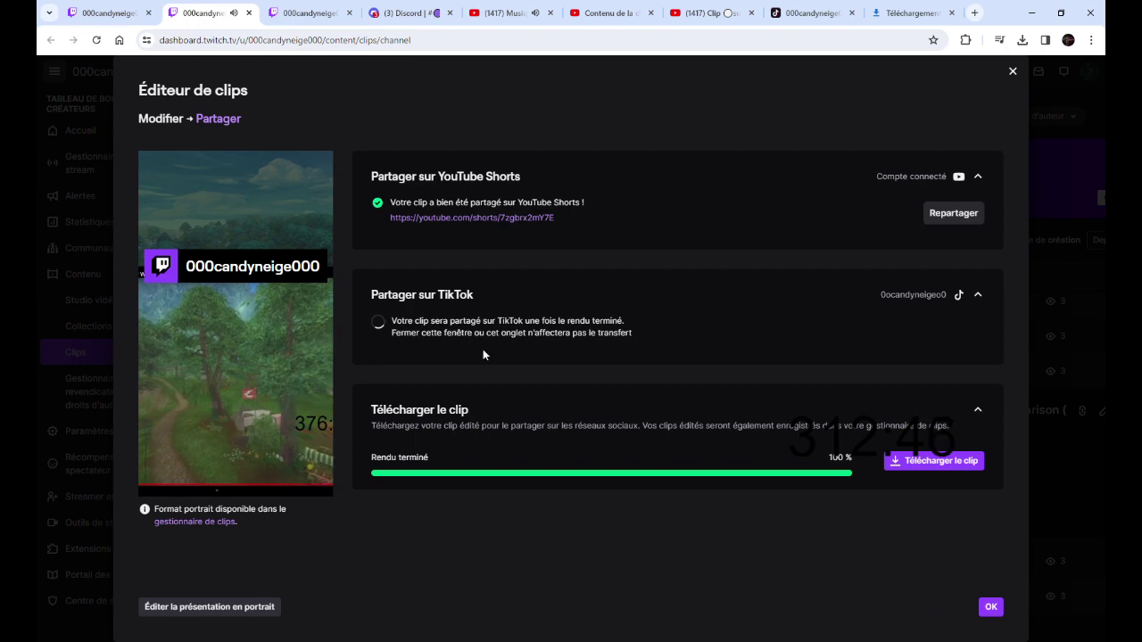
click(990, 608)
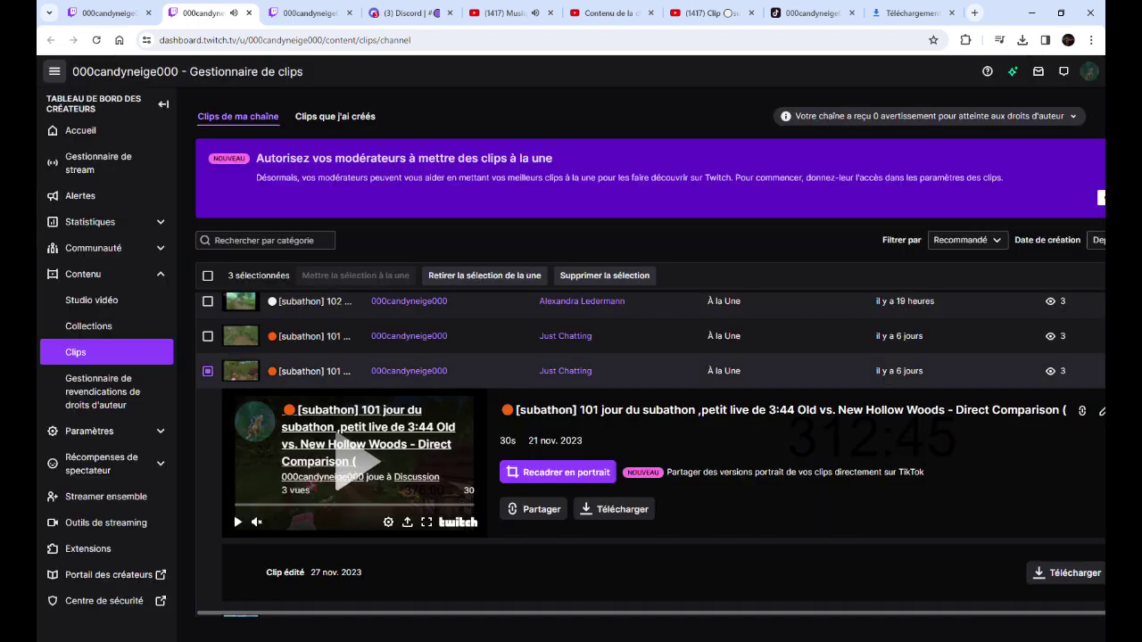
click(303, 337)
click(207, 336)
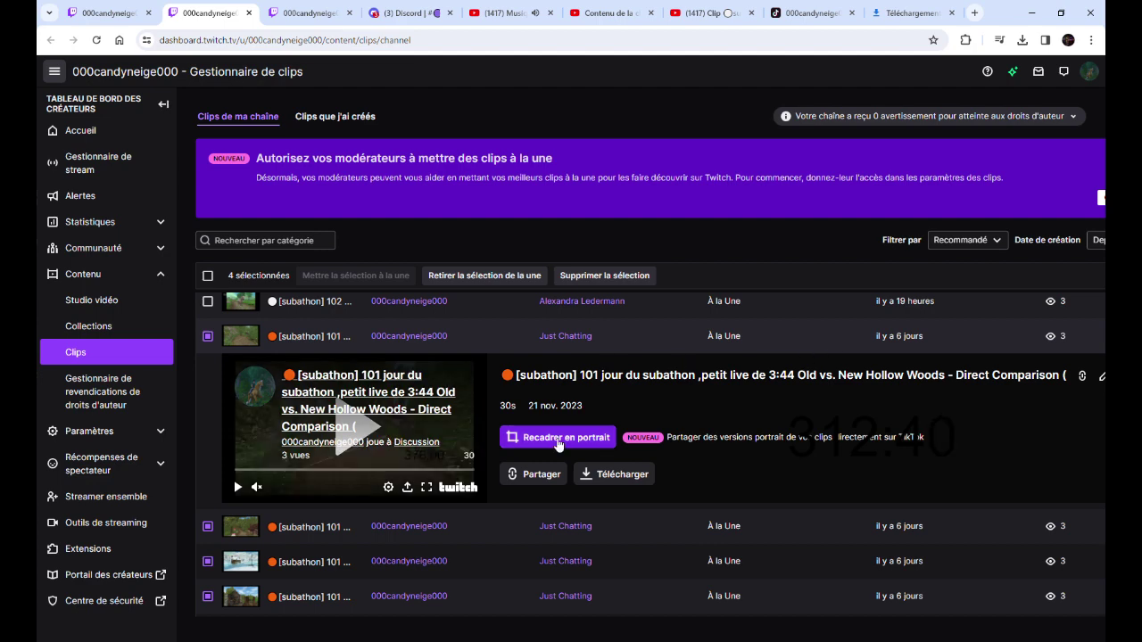
click(569, 439)
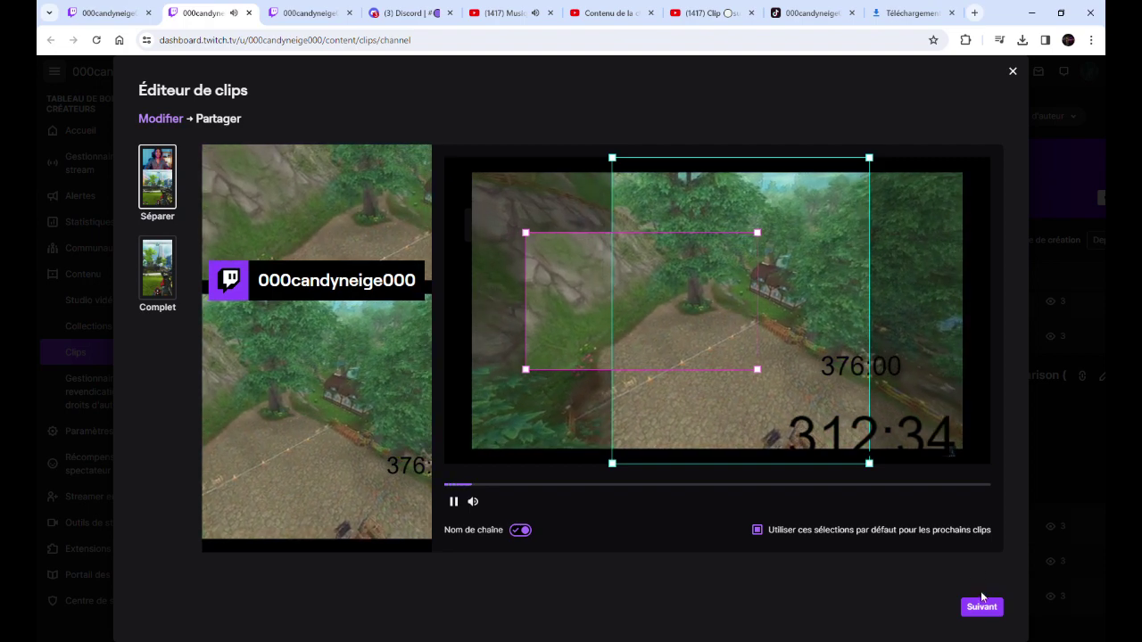
click(981, 605)
click(910, 327)
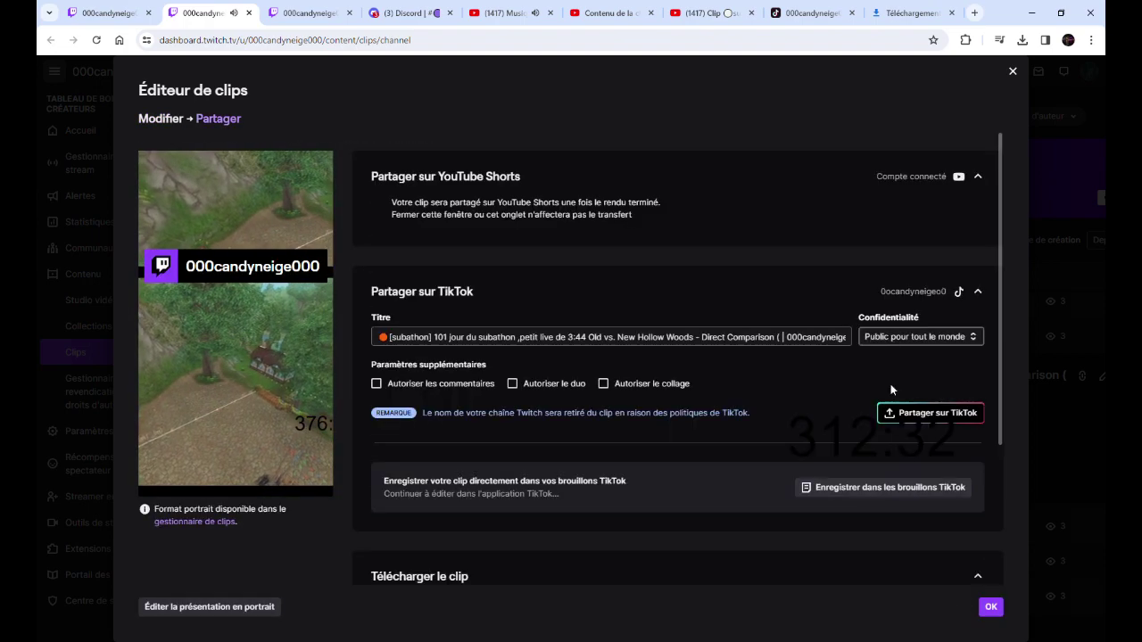
click(930, 413)
click(990, 607)
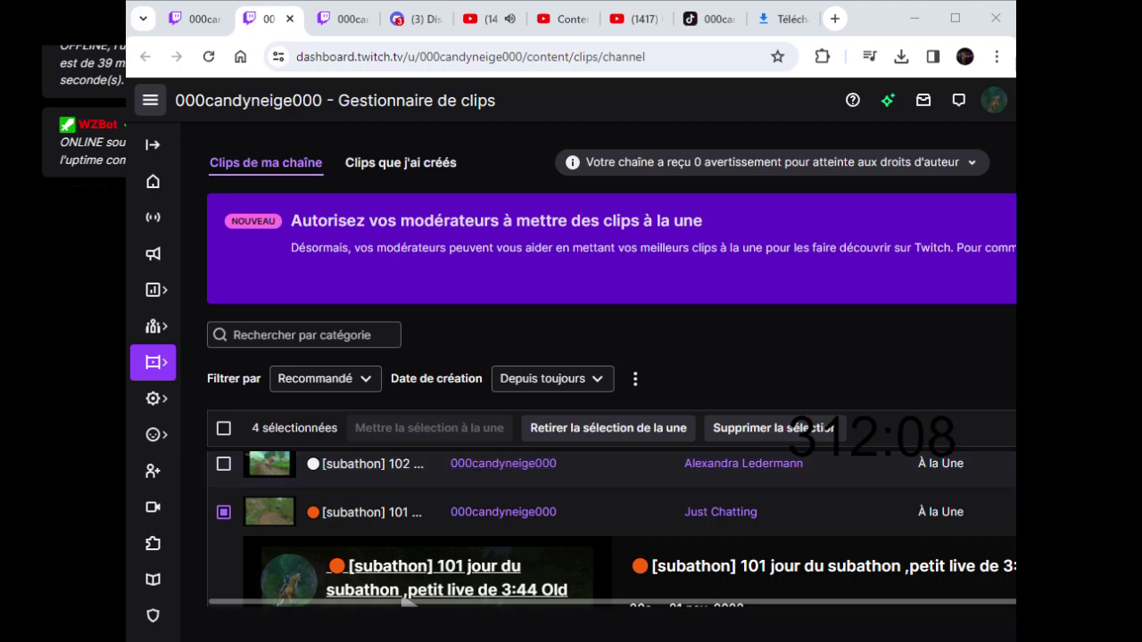
Maximize the browser window and share the lowest-listed subathon 102 clip, dated 26 Nov. 2023, in split portrait layout to YouTube Shorts and TikTok
click(954, 18)
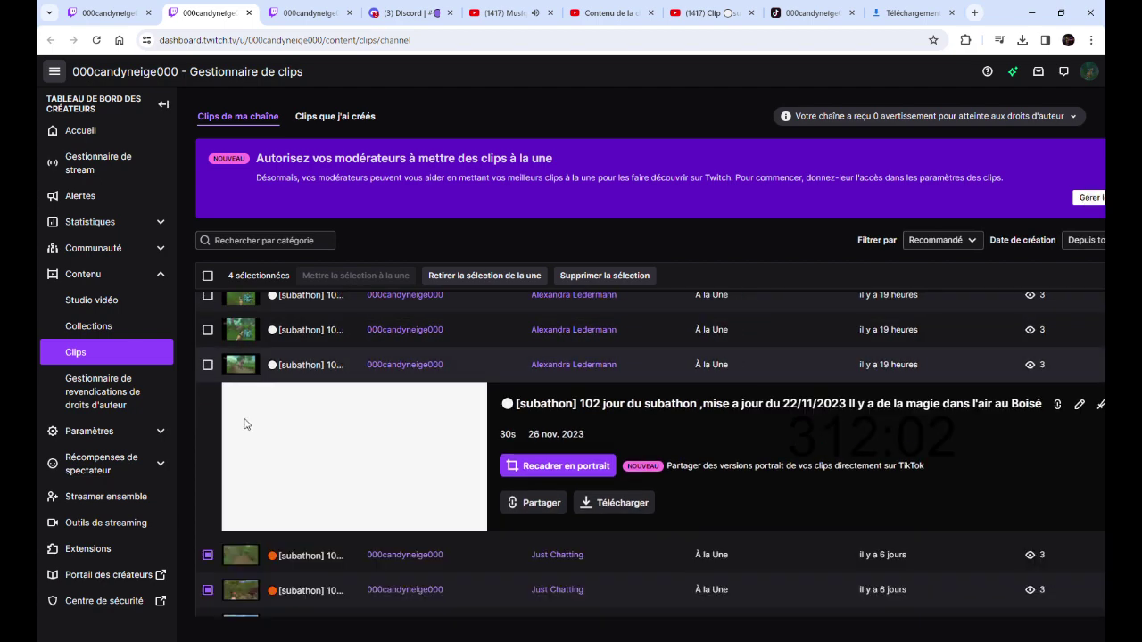
click(595, 467)
click(980, 608)
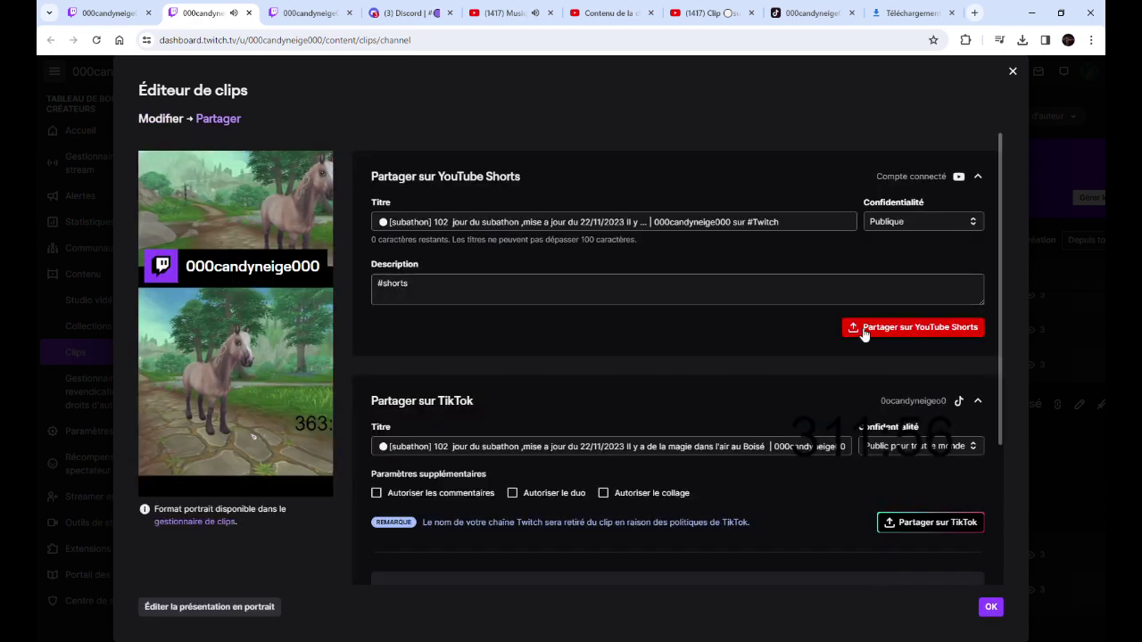
click(862, 329)
click(924, 416)
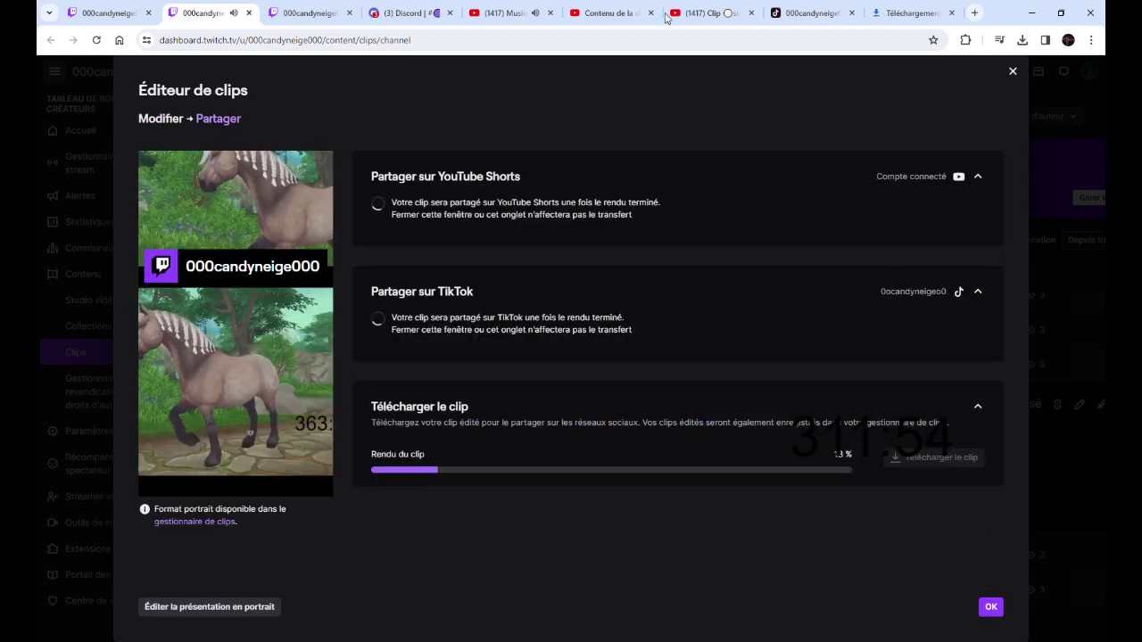
Copy the TikTok profile's address and post it as a message in the Discord server's tiktok channel
click(404, 9)
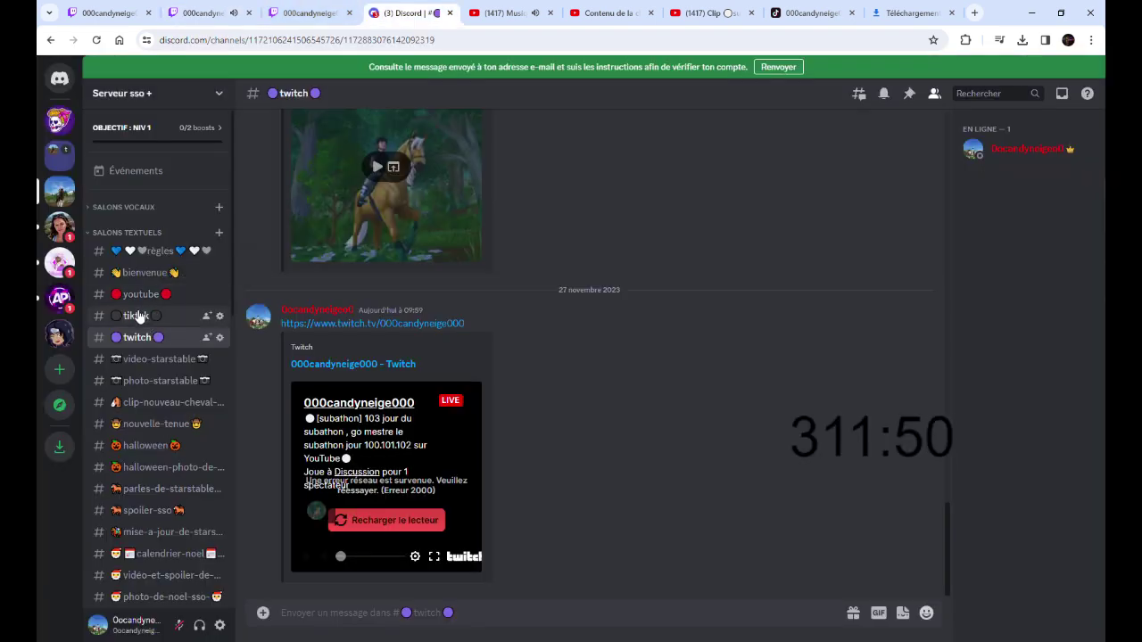
click(807, 10)
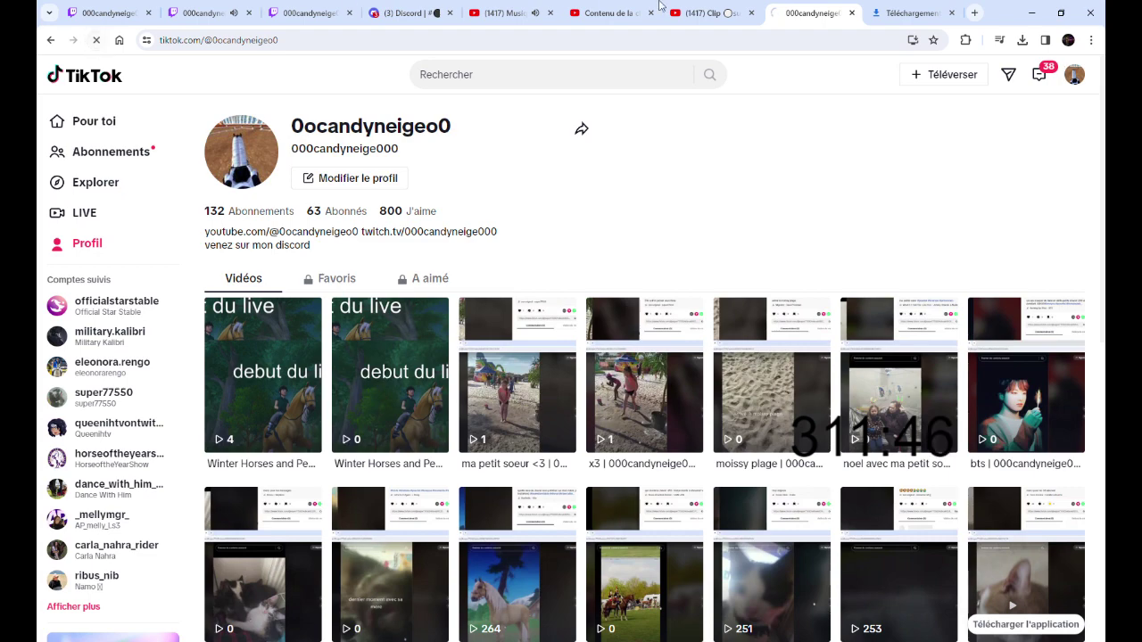
click(402, 9)
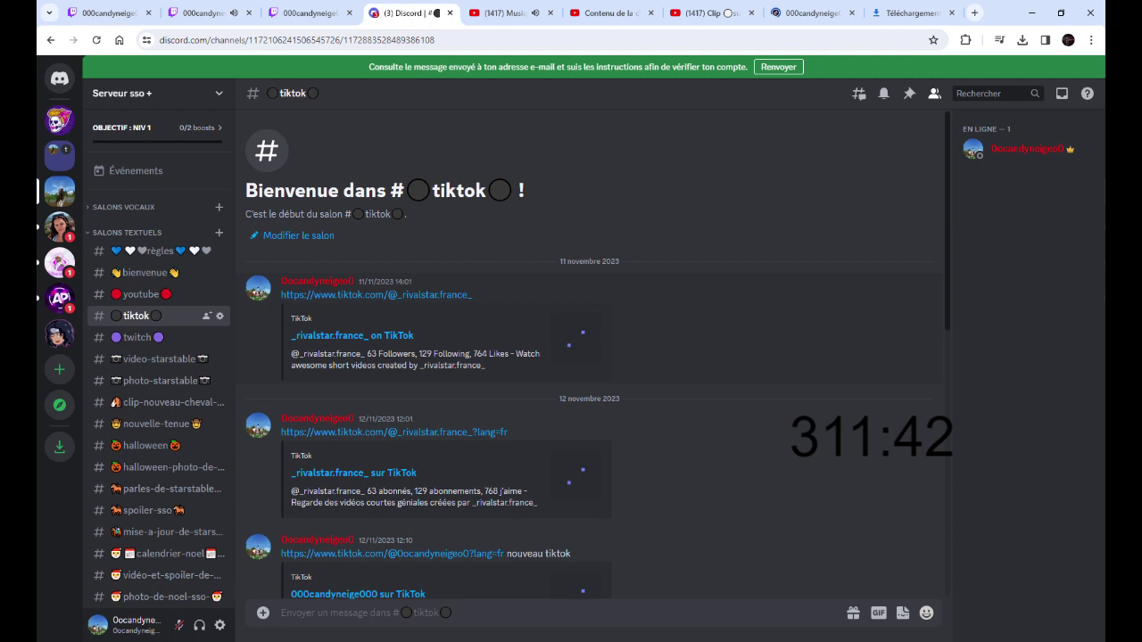
click(821, 9)
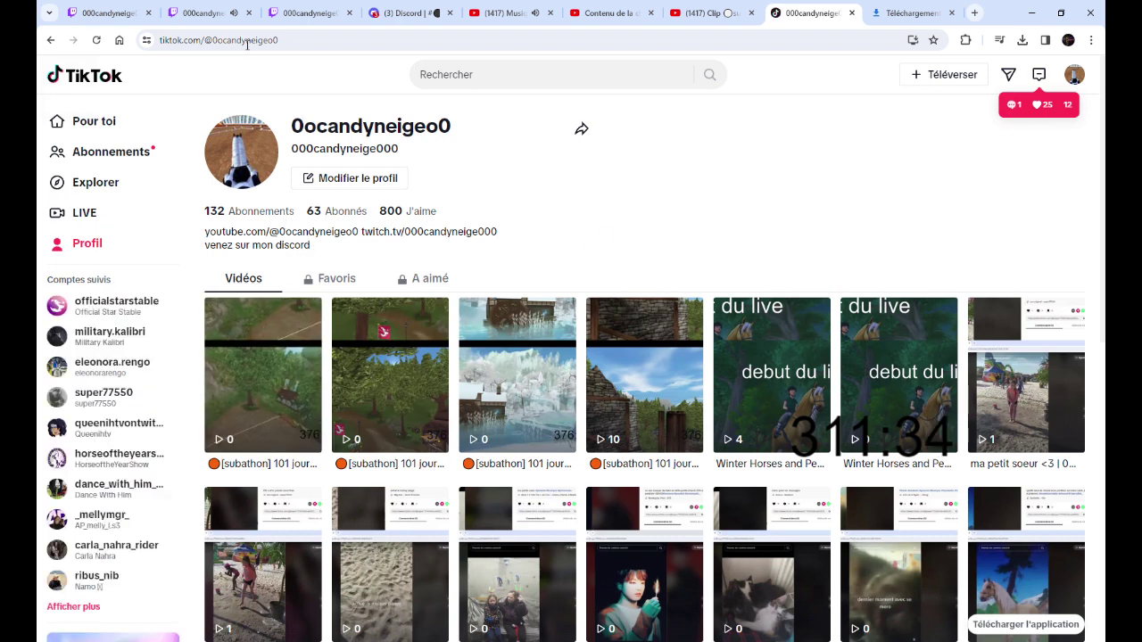
click(159, 41)
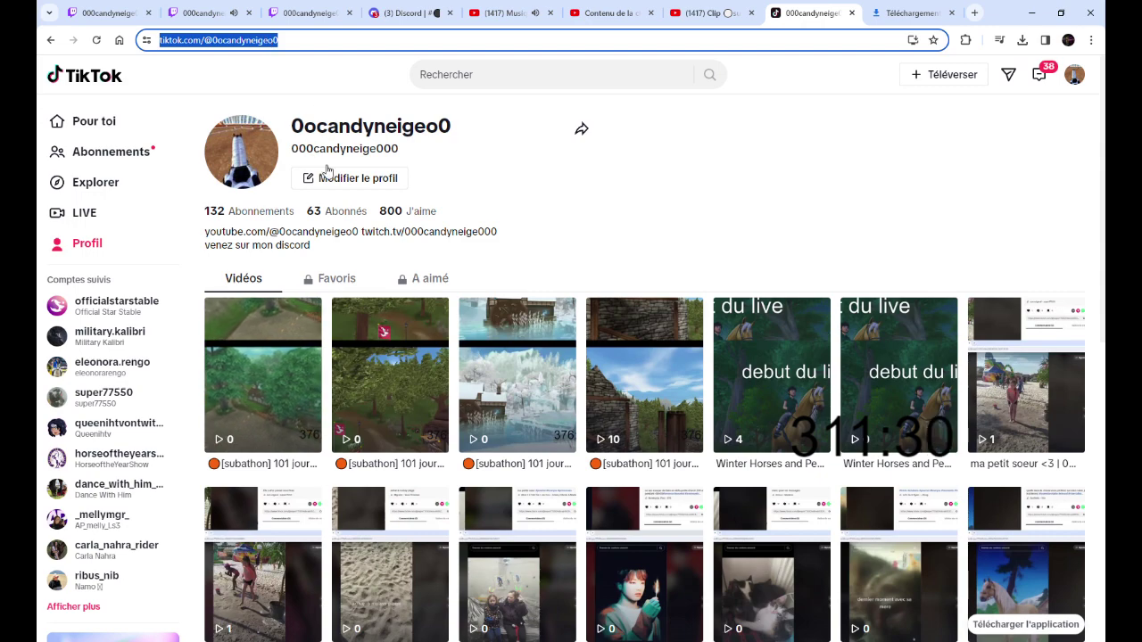
click(410, 13)
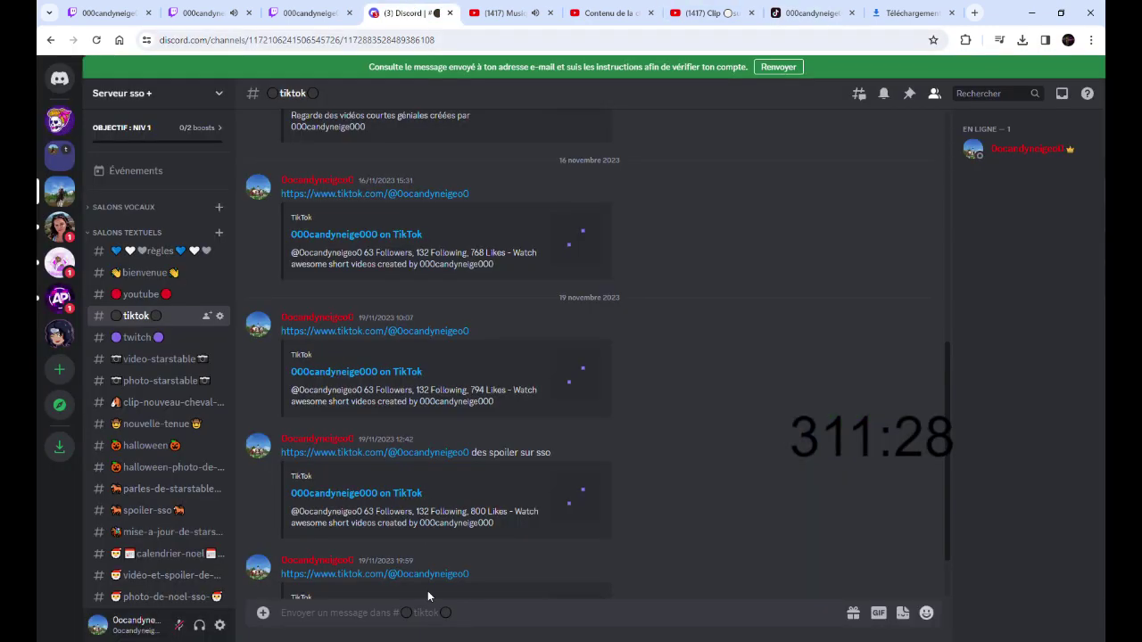
click(451, 614)
text(https://www.tiktok.com/@0ocandyneige0)
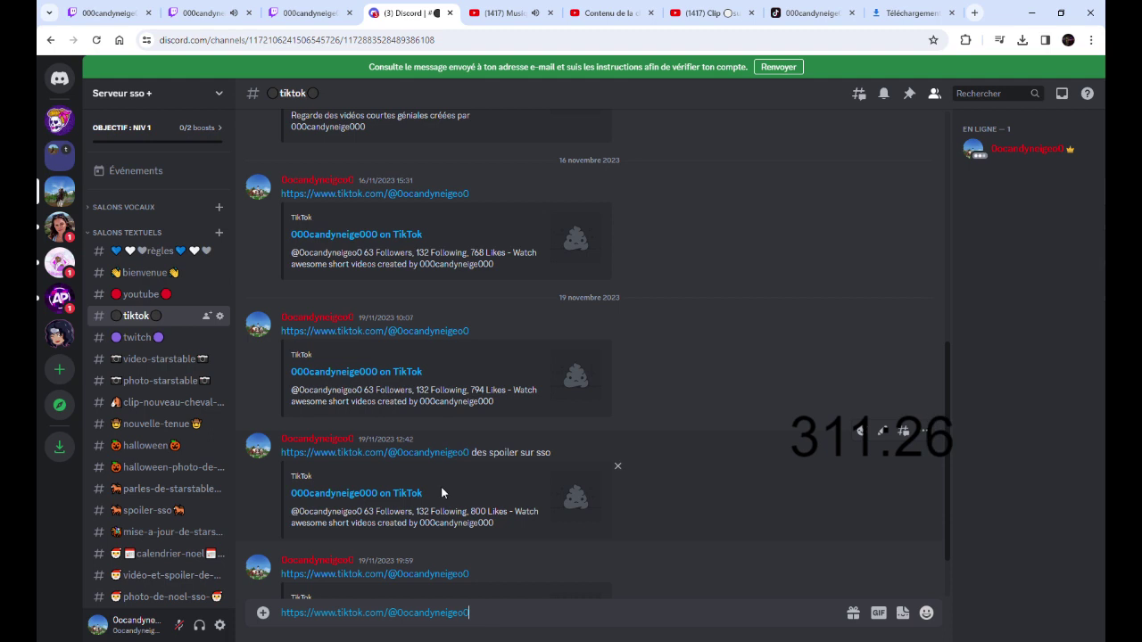
key(Return)
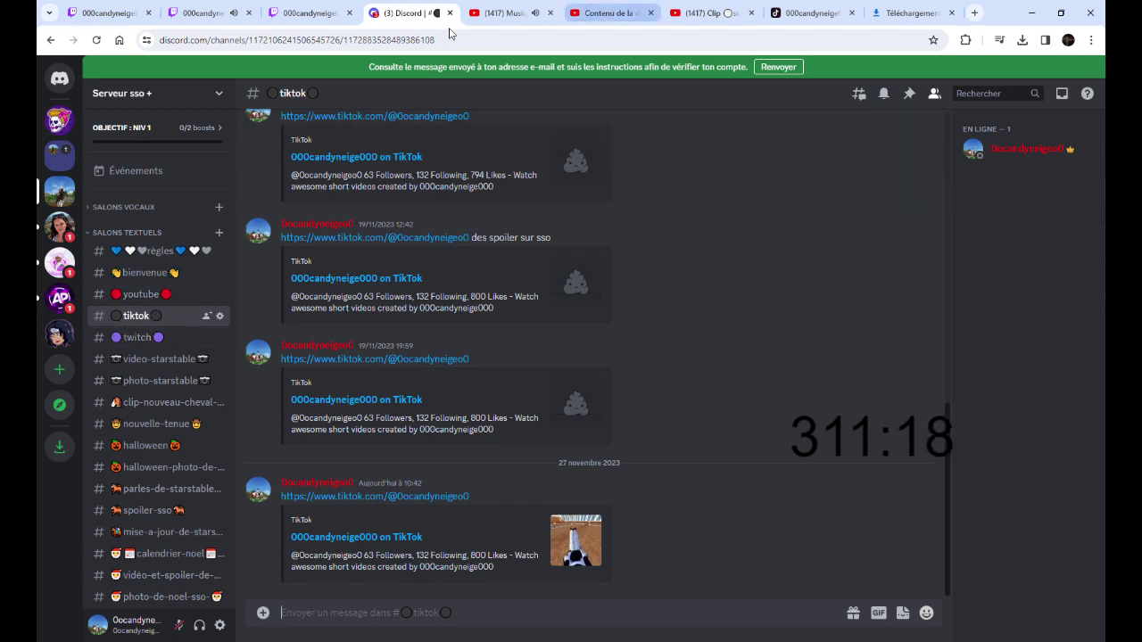
Copy the address of the subathon 102 clip Premiere open in the "reddiff subathon 2023" playlist on YouTube
click(625, 7)
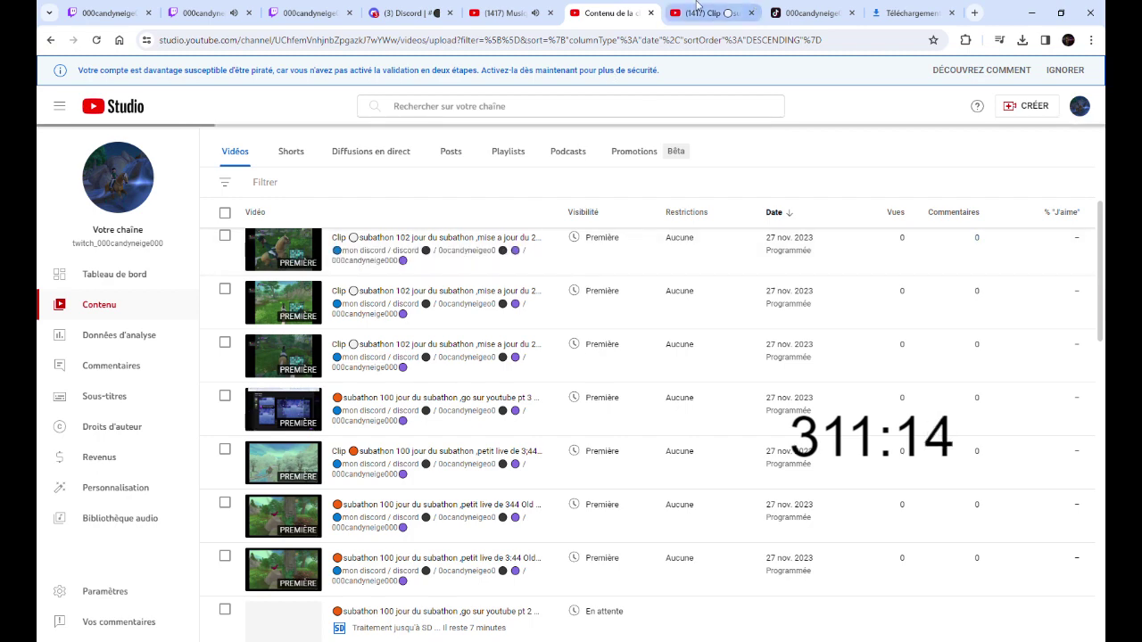
click(709, 12)
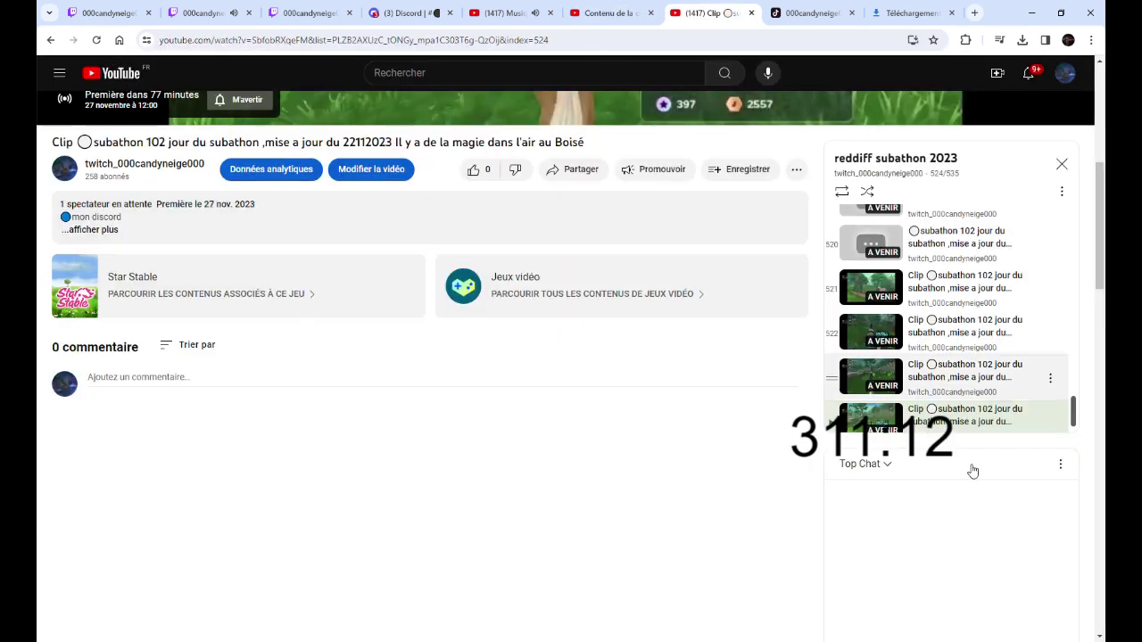
scroll(932, 420, down, 4)
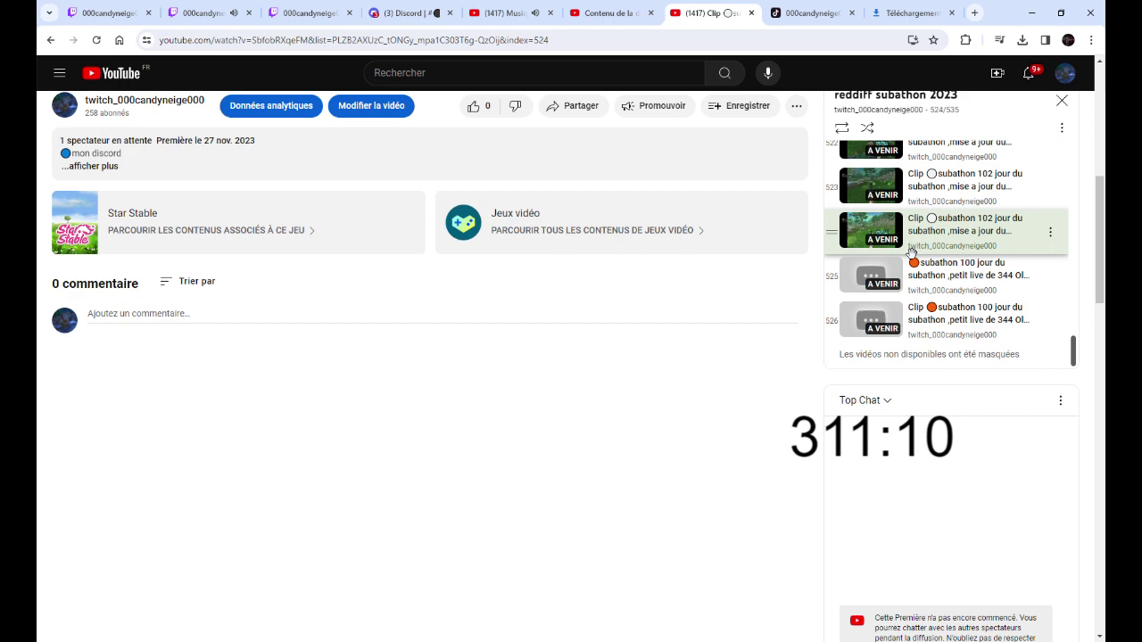
scroll(220, 205, up, 3)
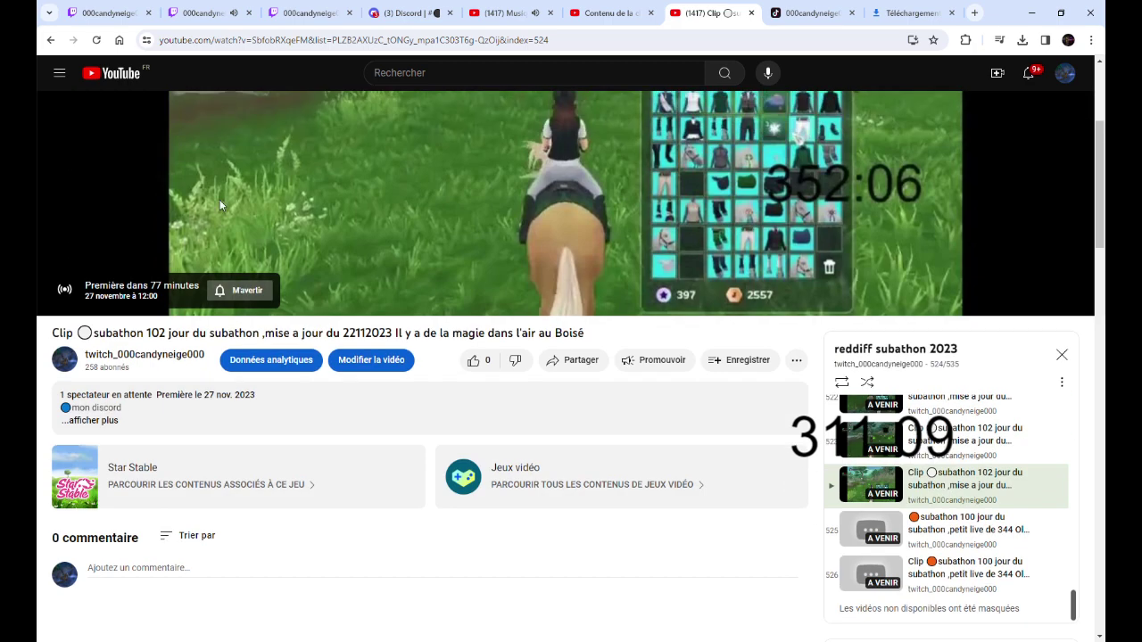
click(163, 36)
key(ctrl+c)
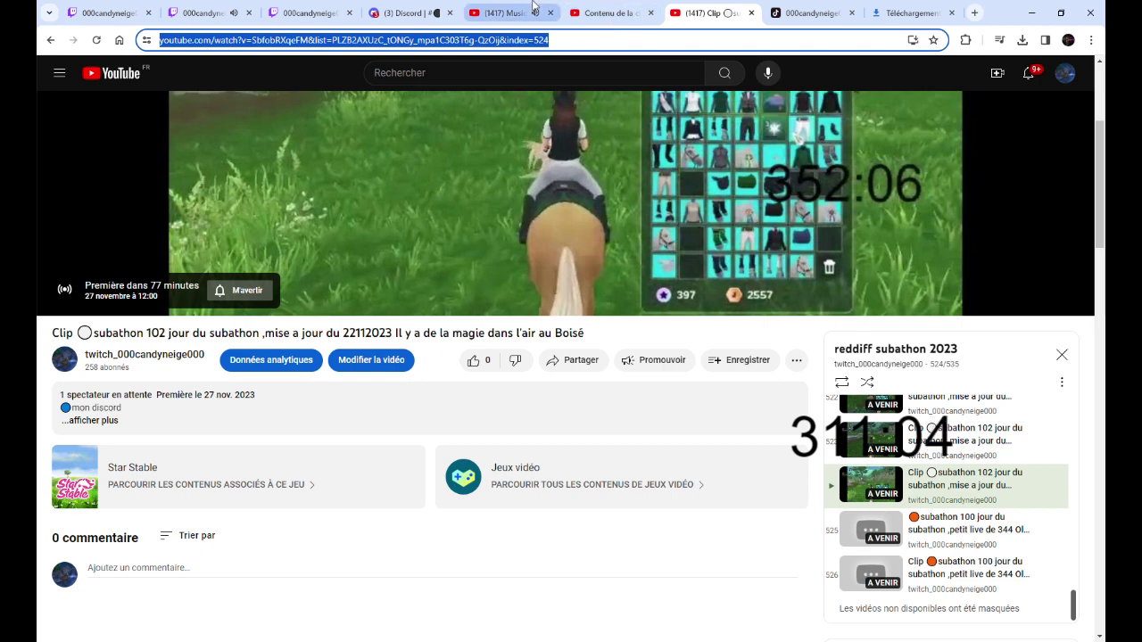
Post the copied video link in Discord's youtube channel and remove all embeds from that message
click(409, 13)
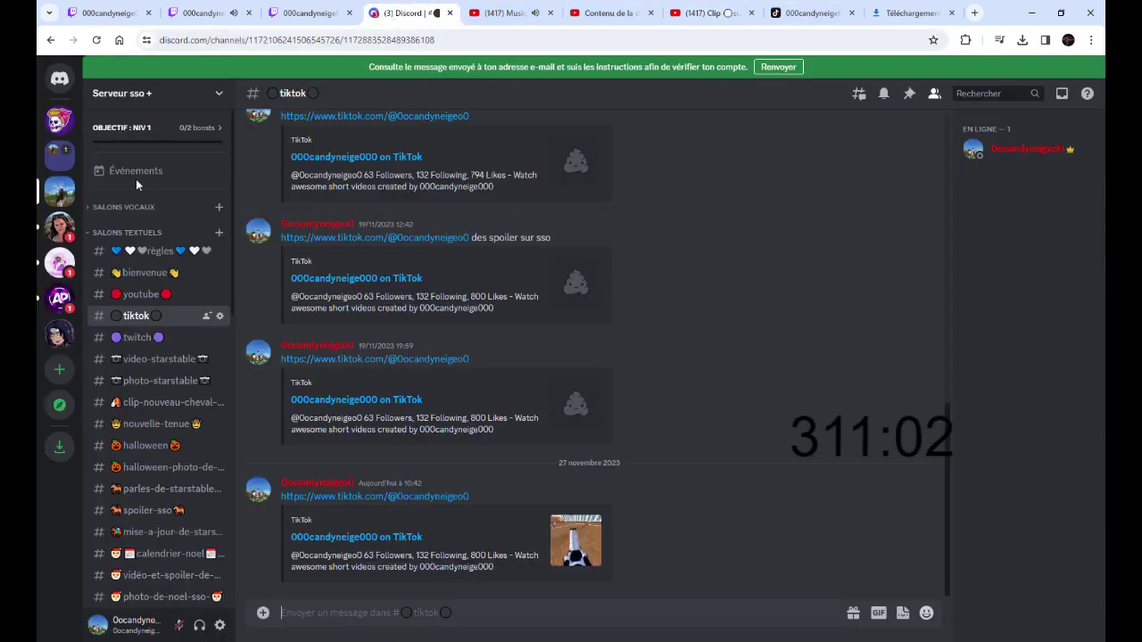
click(143, 294)
key(ctrl+v)
key(Return)
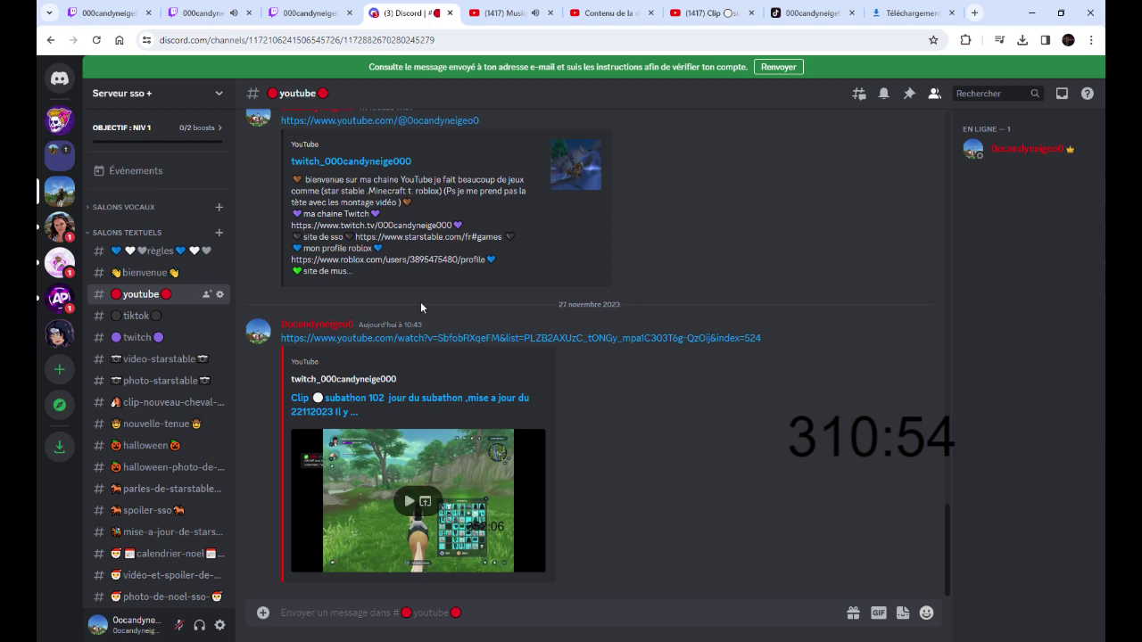
click(562, 354)
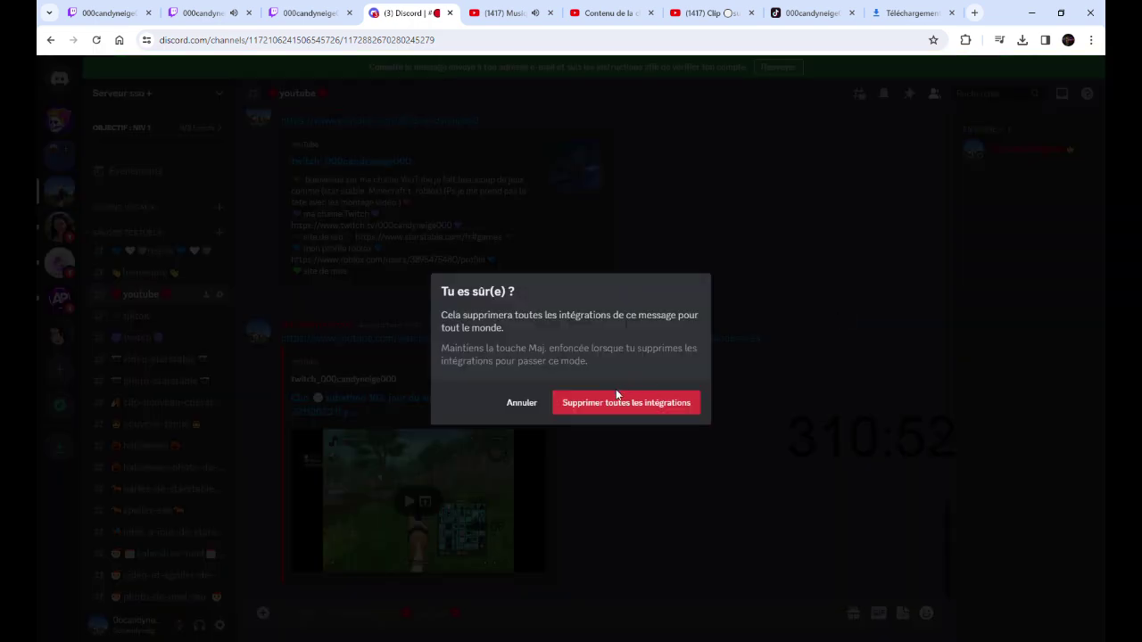
click(681, 403)
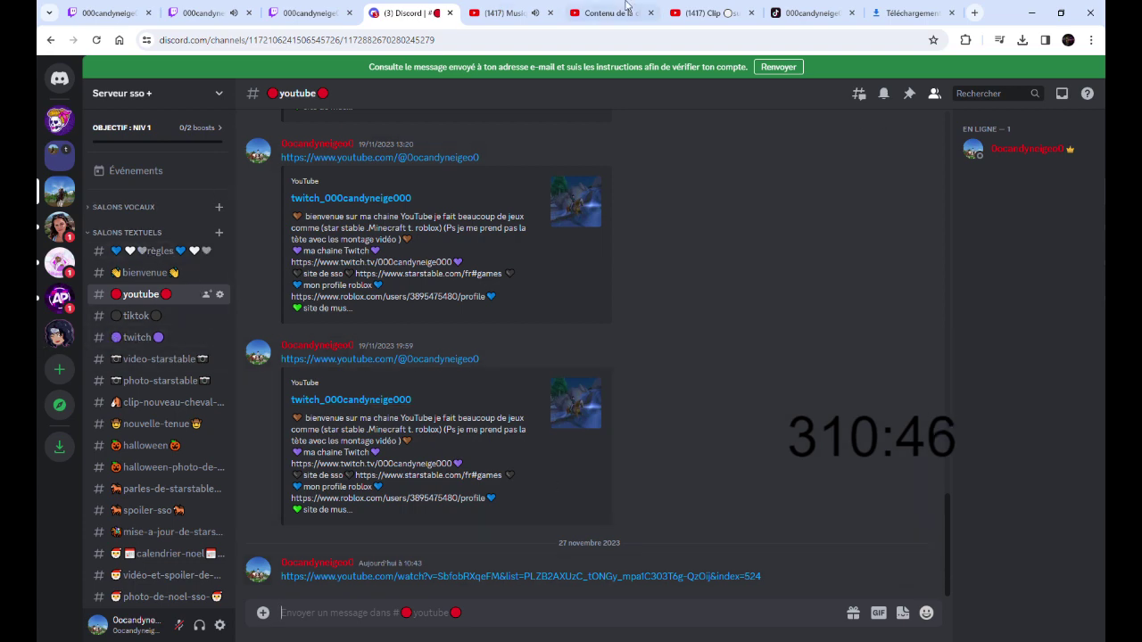
Copy the address of the YouTube channel's home page and post it in Discord's youtube channel
click(743, 7)
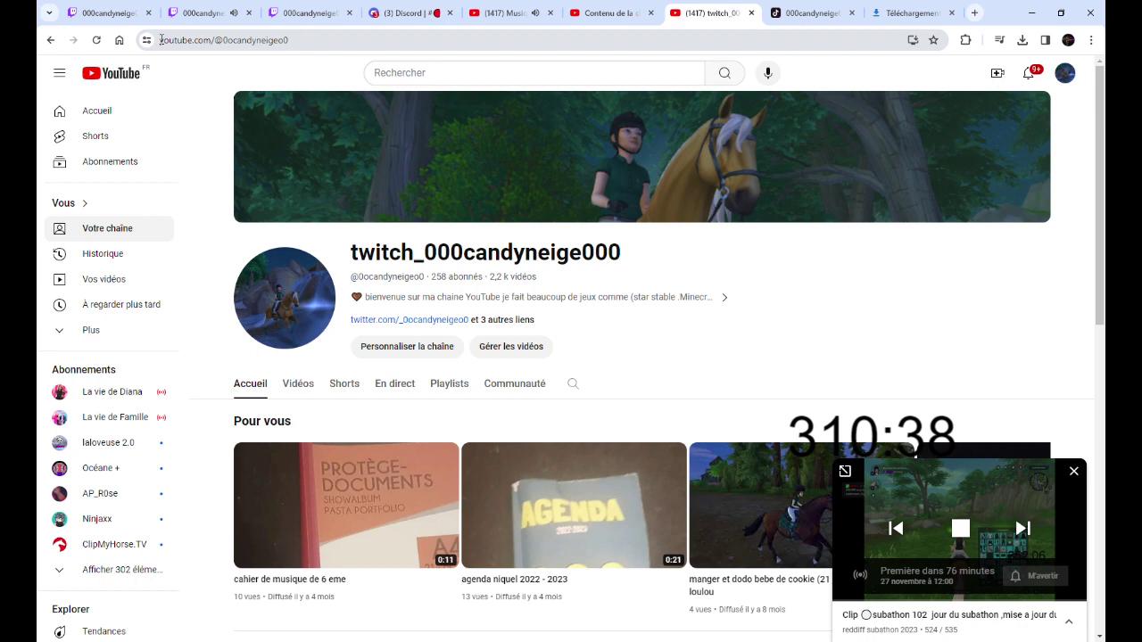
click(263, 39)
drag(263, 36, 284, 41)
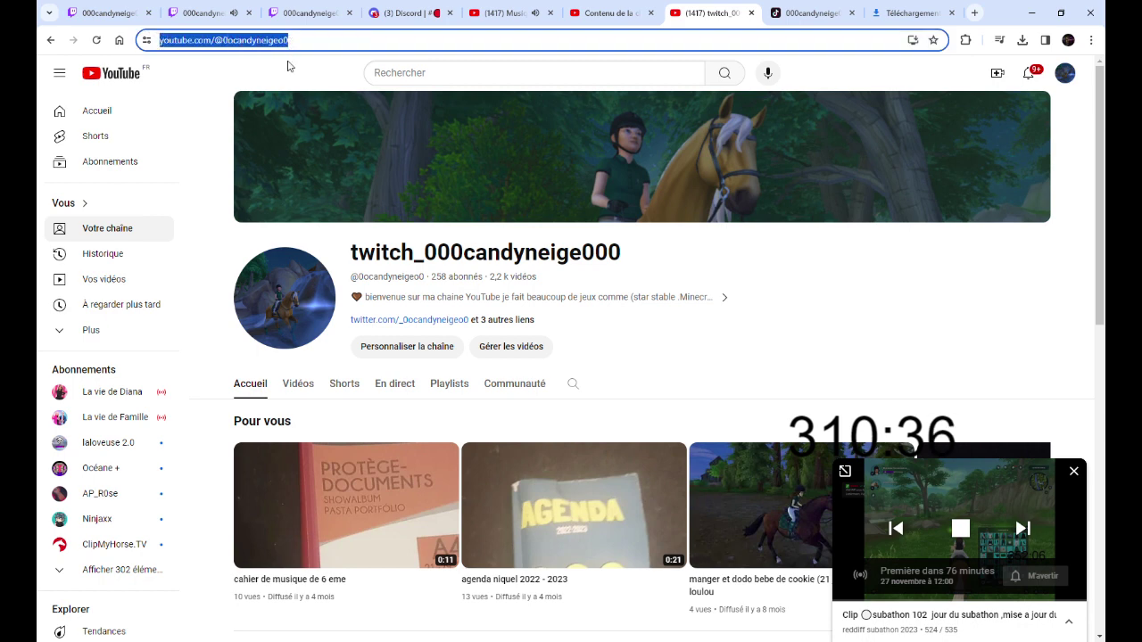
click(937, 619)
click(378, 9)
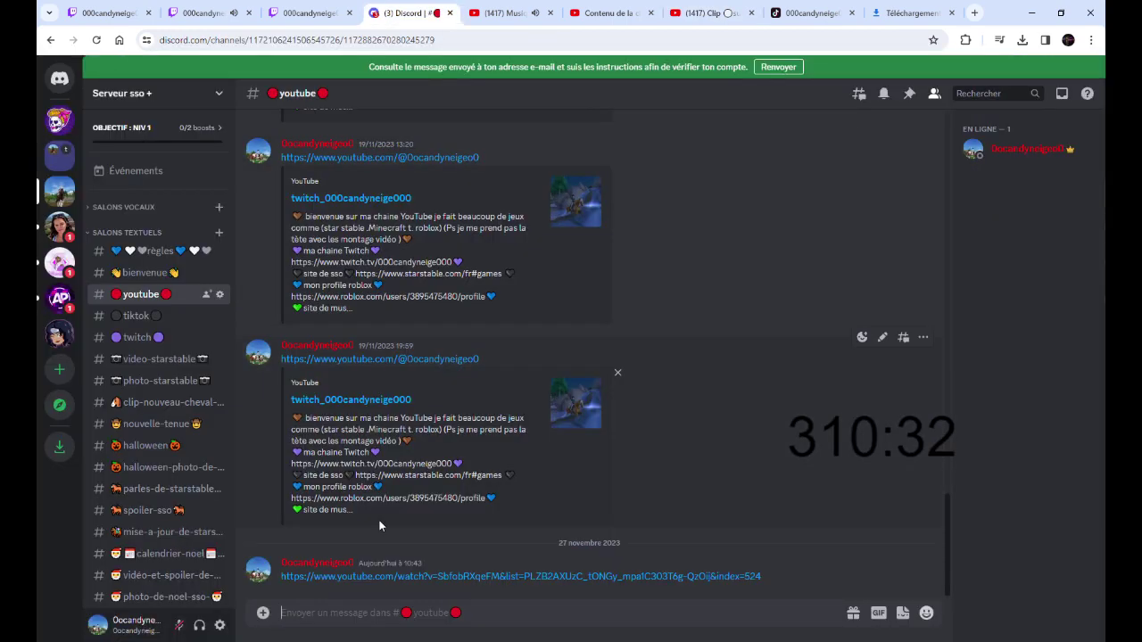
text(https://www.youtube.com/@0ocandyneige0)
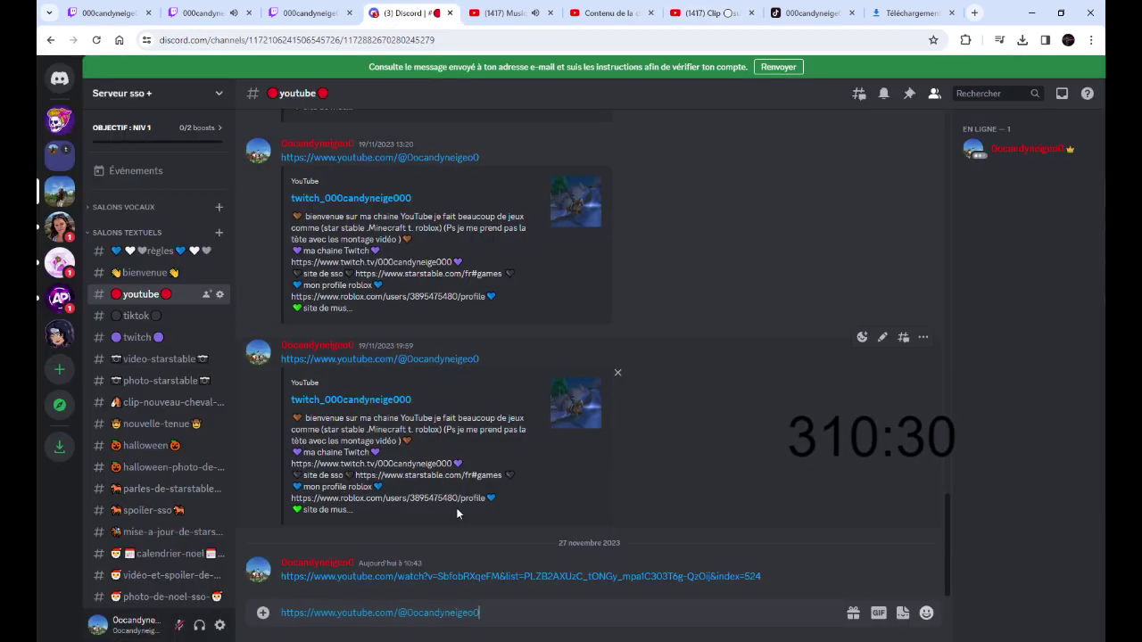
key(Return)
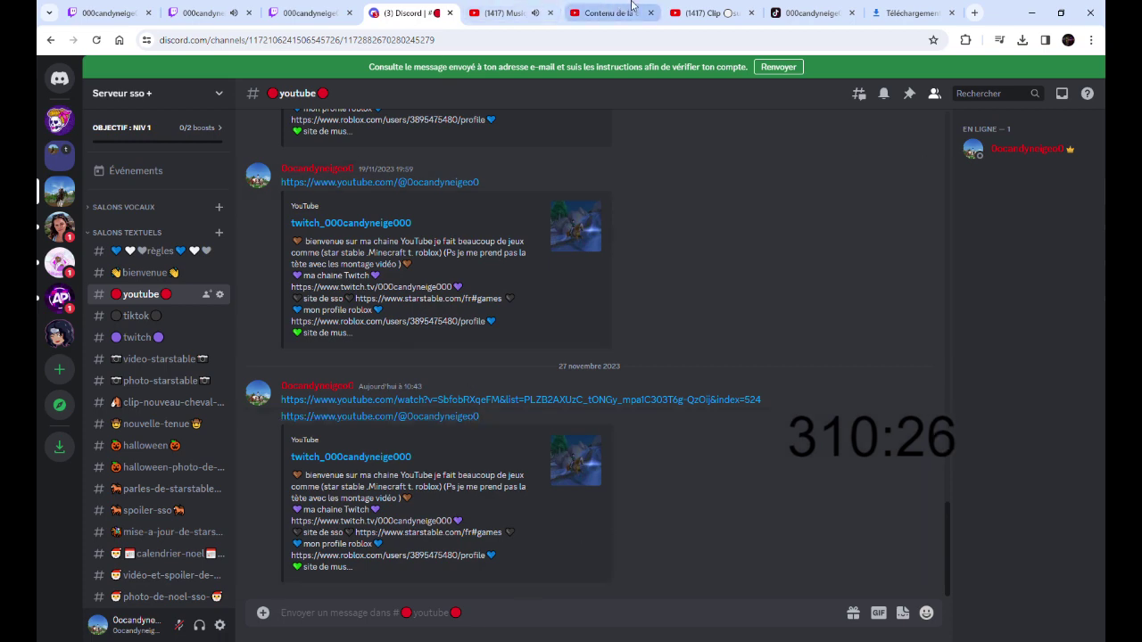
Return to the Twitch clip manager, tick the subathon 102 clip above the one just shared and share its split portrait version to YouTube Shorts and TikTok
click(672, 11)
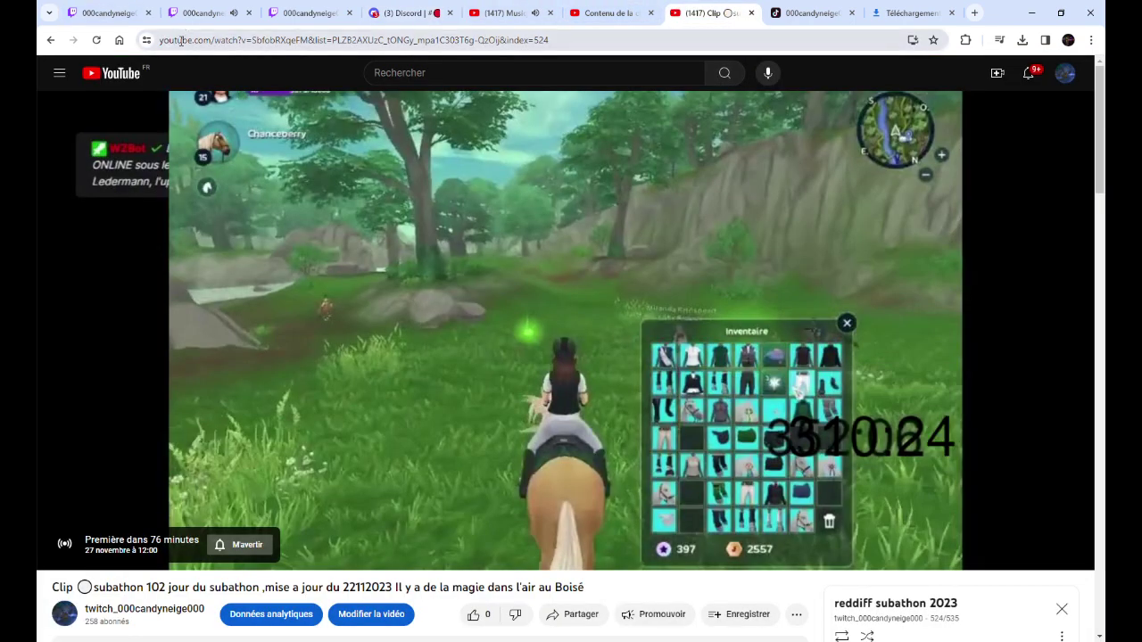
click(239, 6)
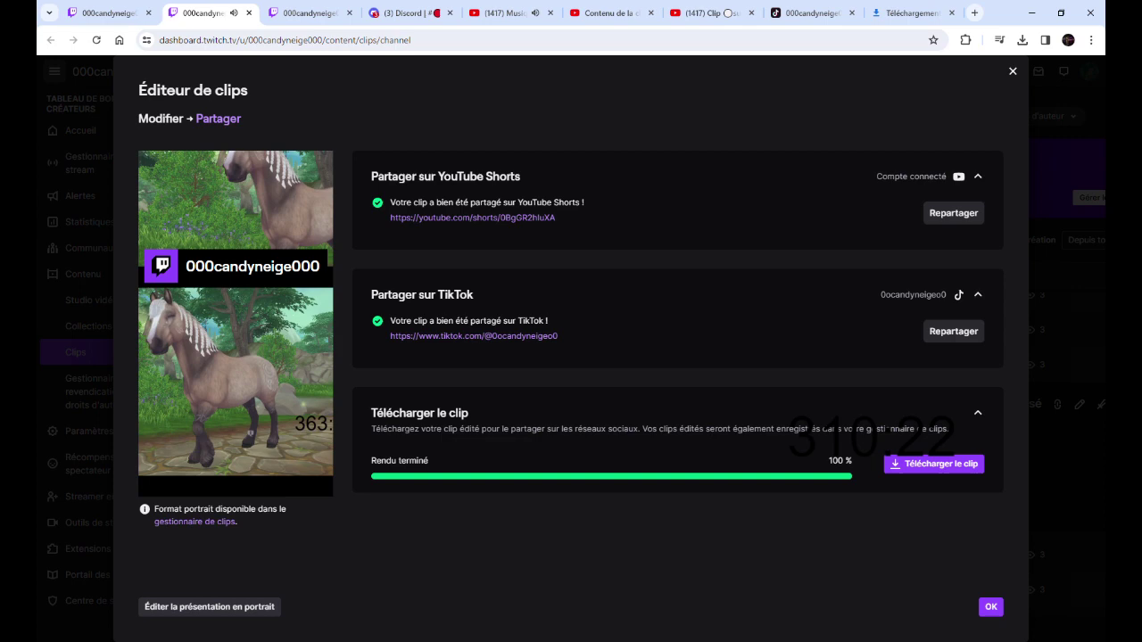
click(992, 610)
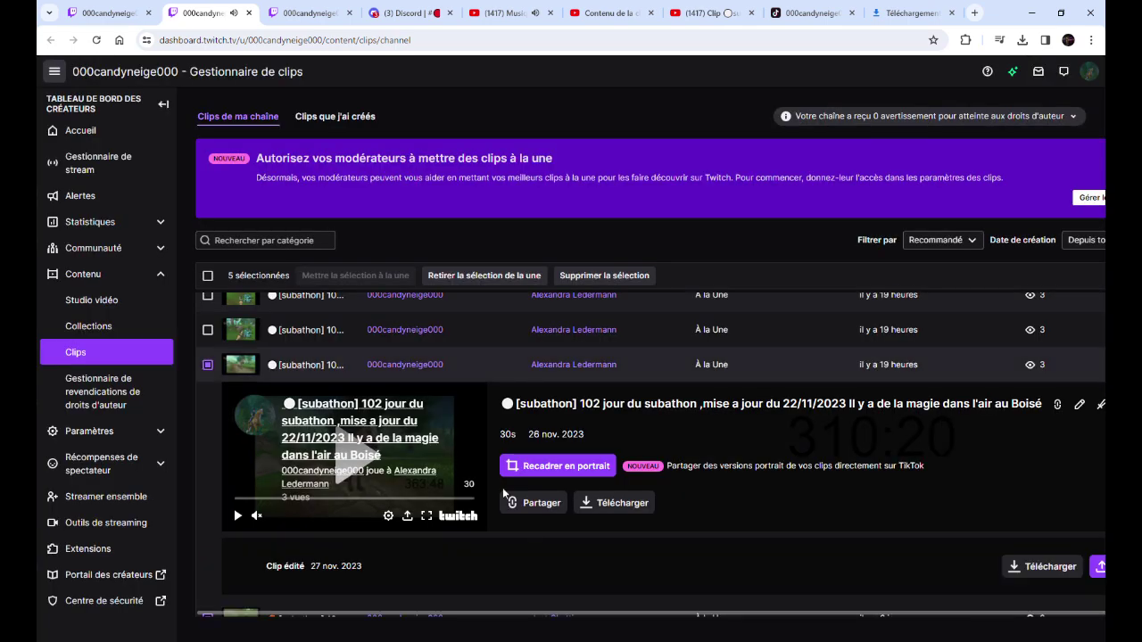
scroll(499, 500, up, 2)
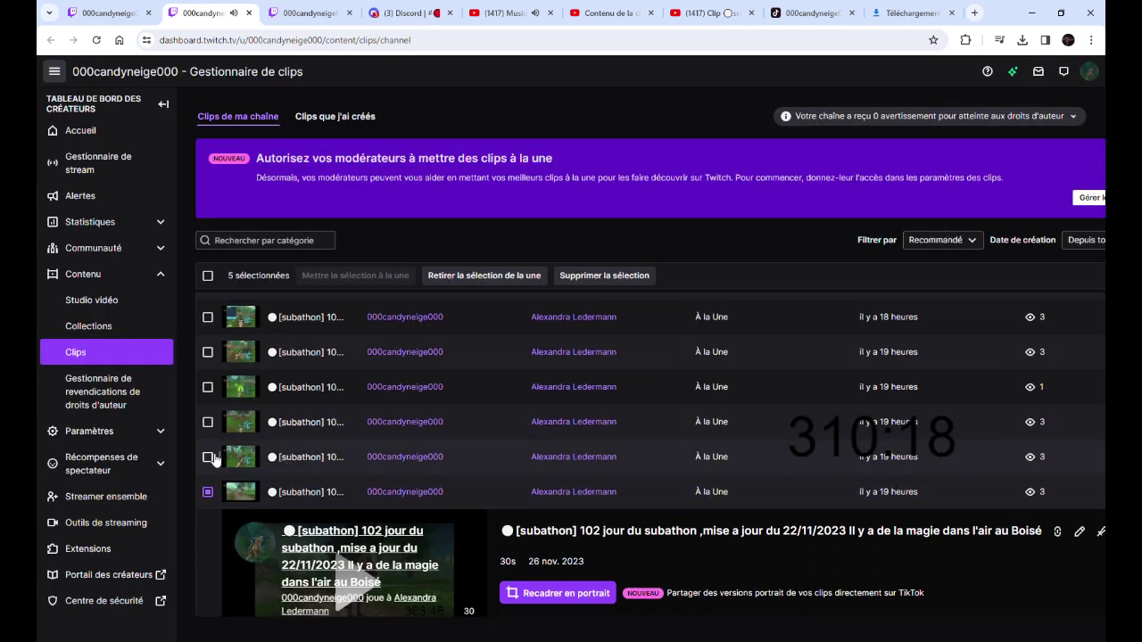
click(294, 457)
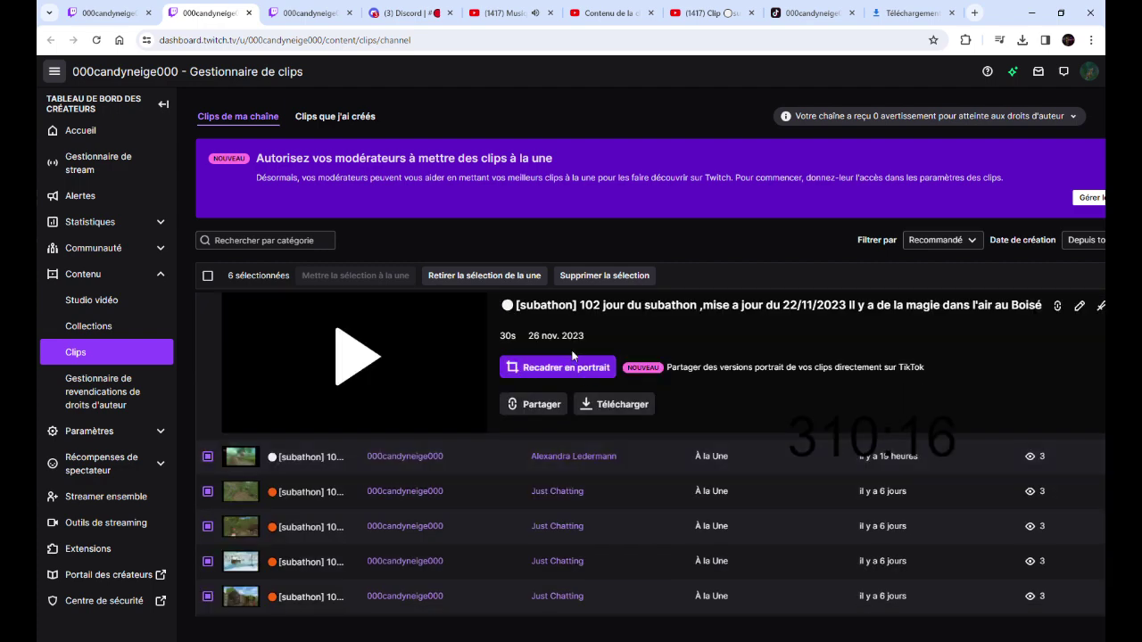
click(568, 366)
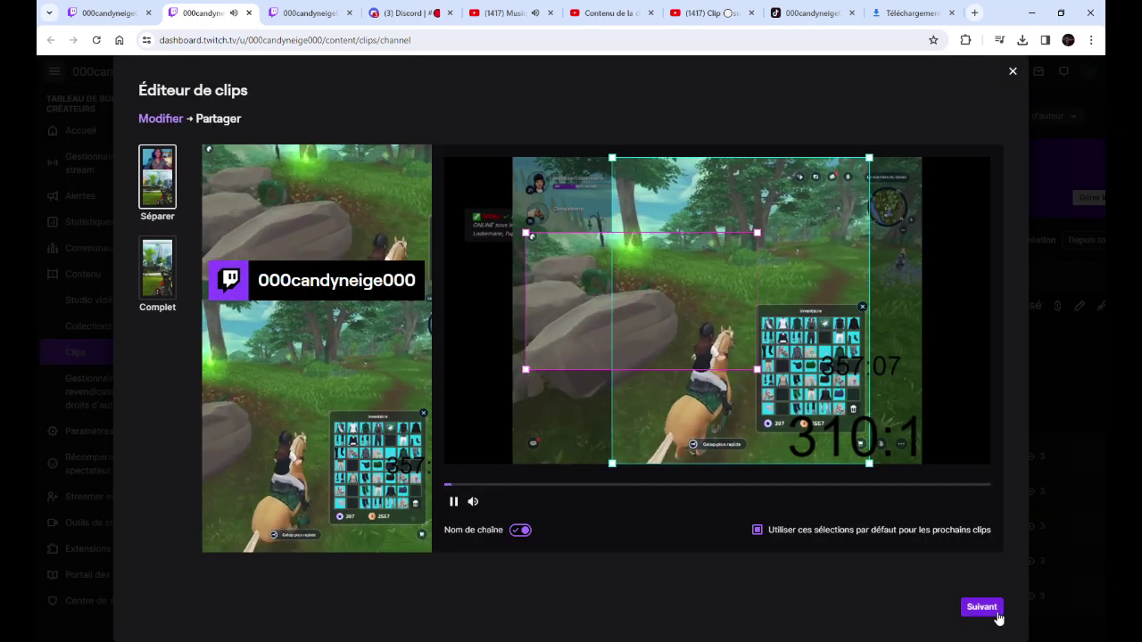
click(981, 608)
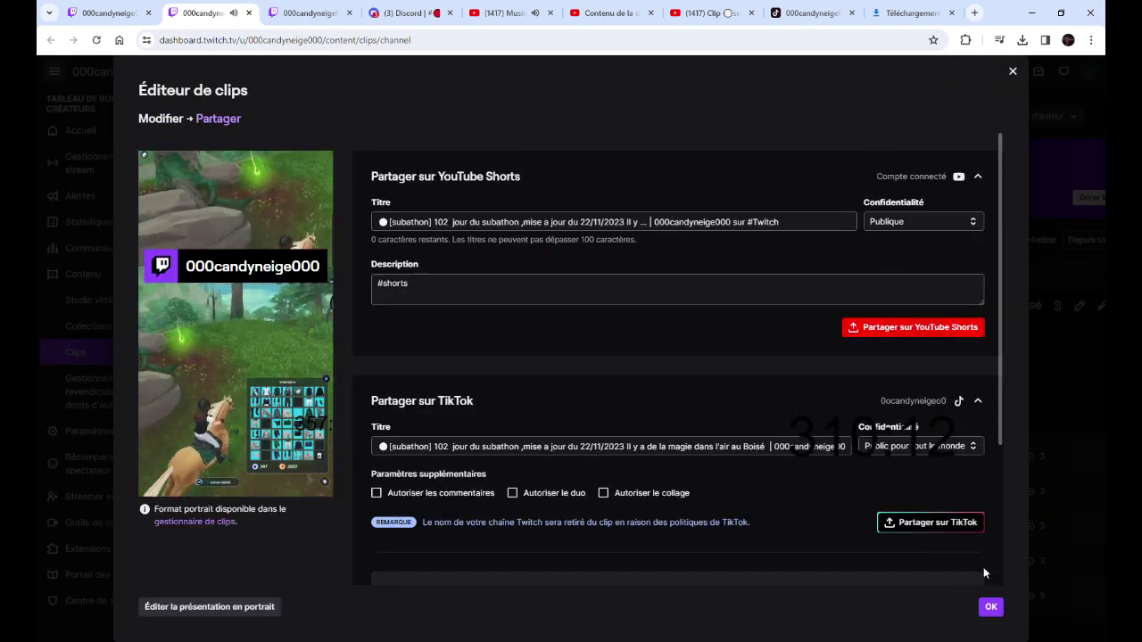
click(876, 330)
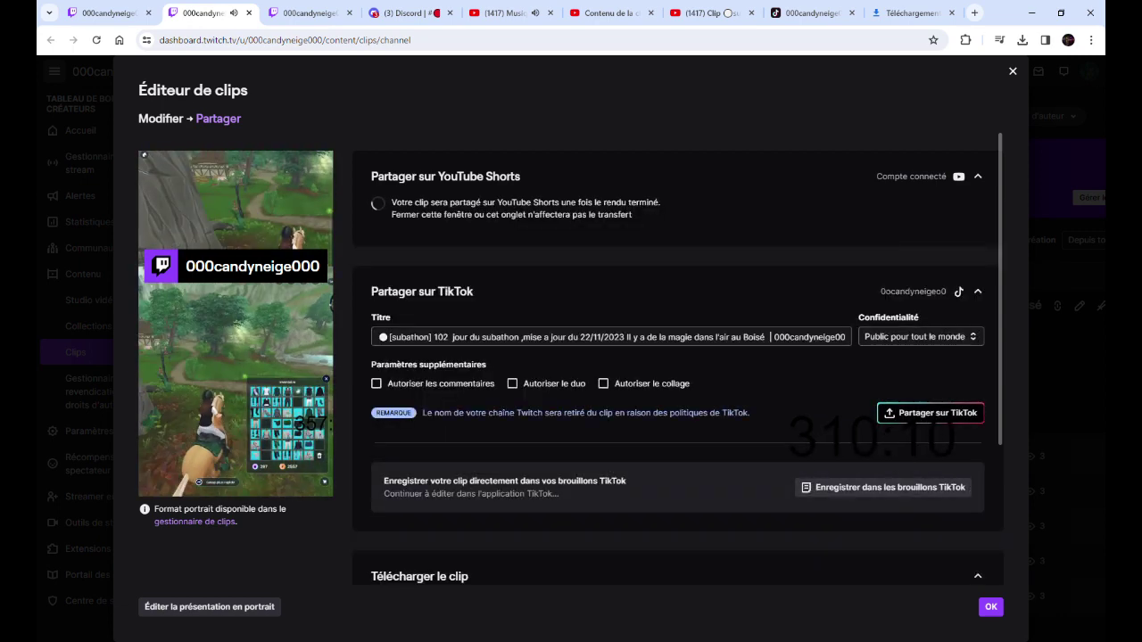
click(926, 415)
Switch to Discord and try to upload a file in the spoiler-sso channel
click(410, 12)
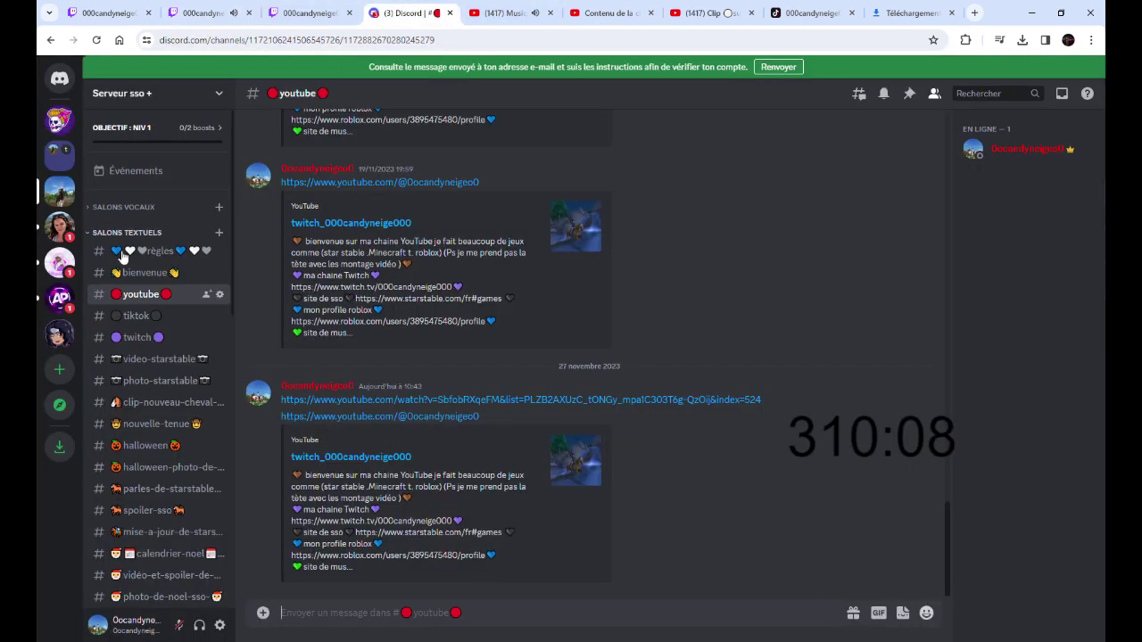
scroll(161, 383, down, 1)
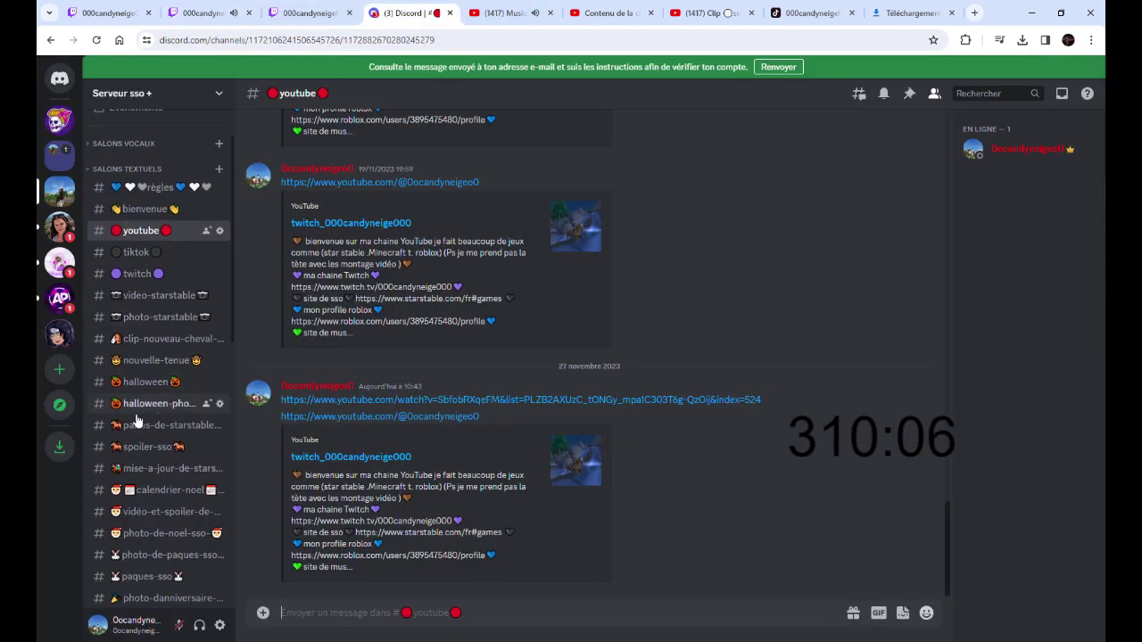
click(134, 447)
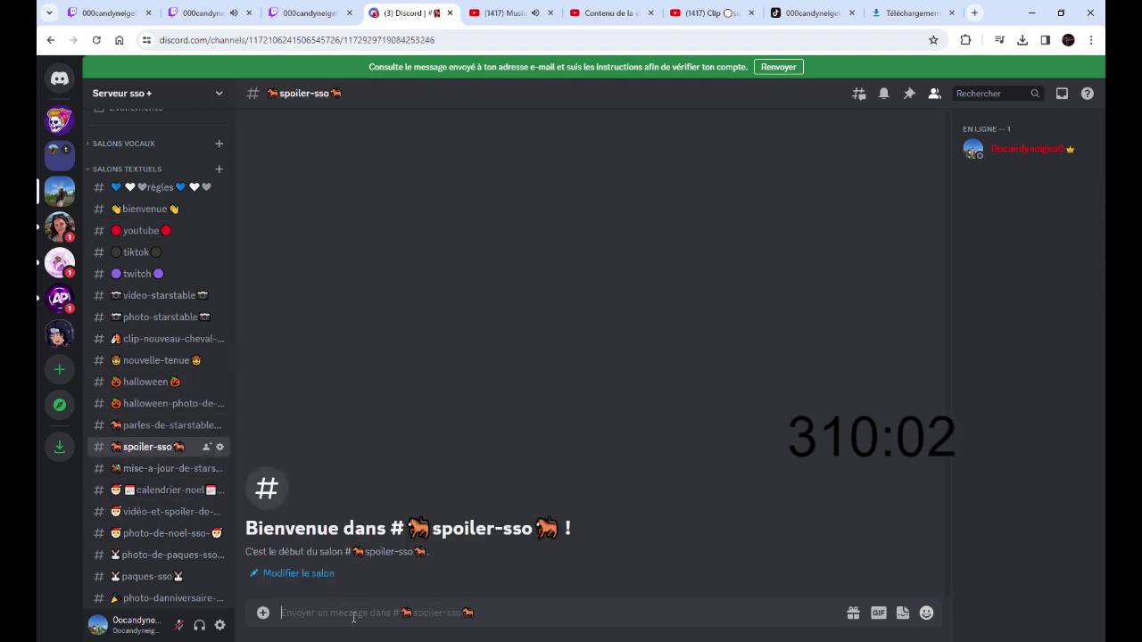
click(263, 613)
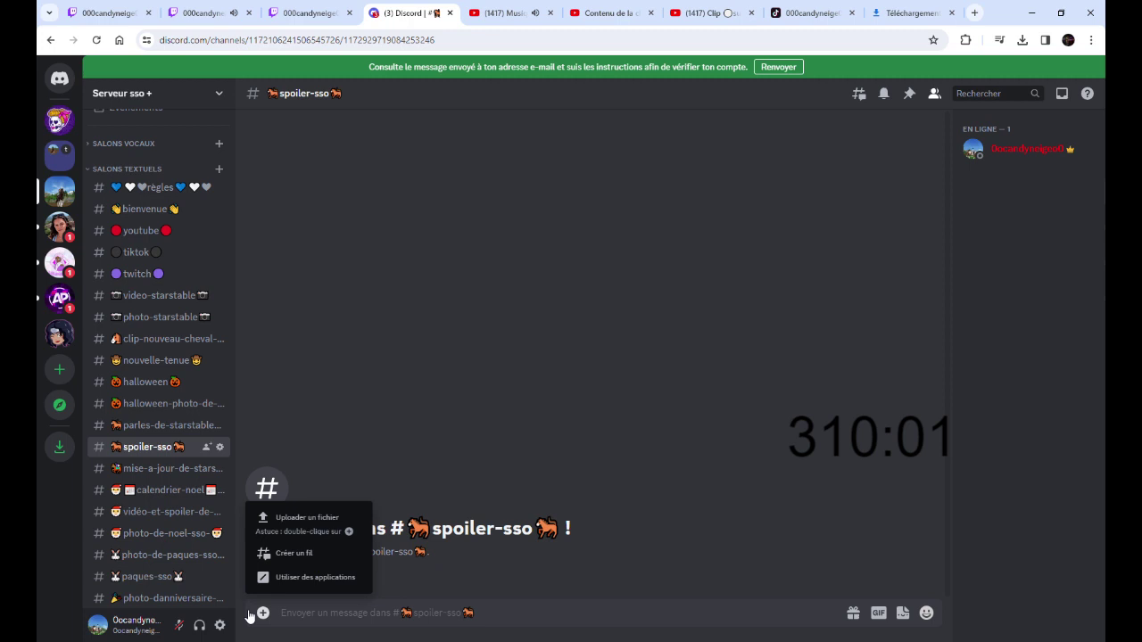
click(304, 533)
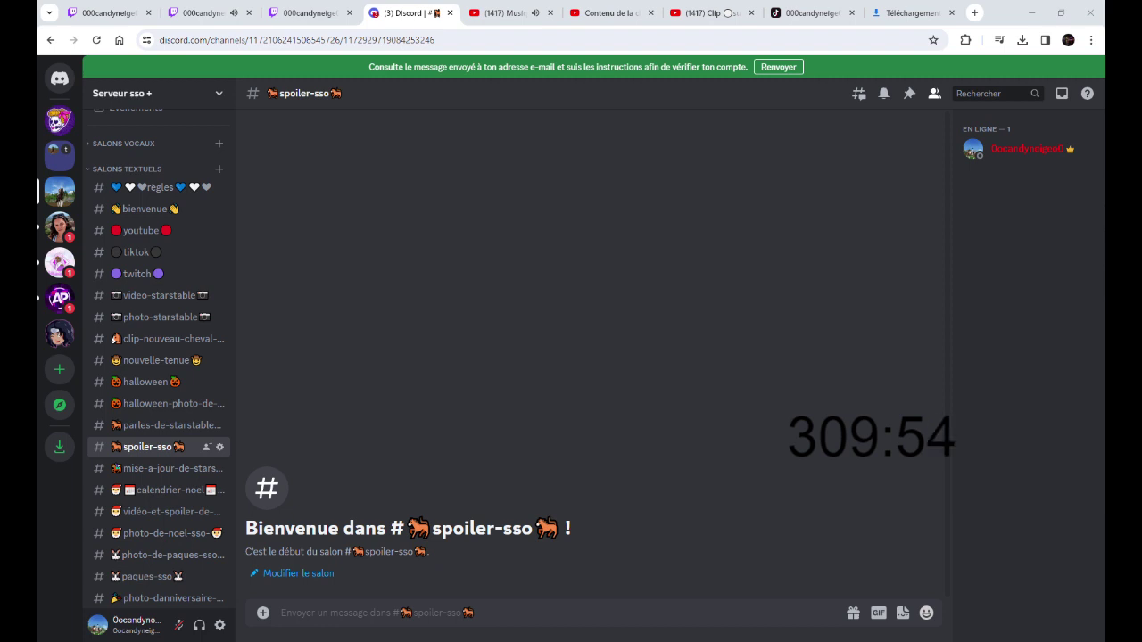
Open the mise-a-jour-de-starstable channel and attach the first "[subathon] 102 jour" clip to a new message
click(146, 474)
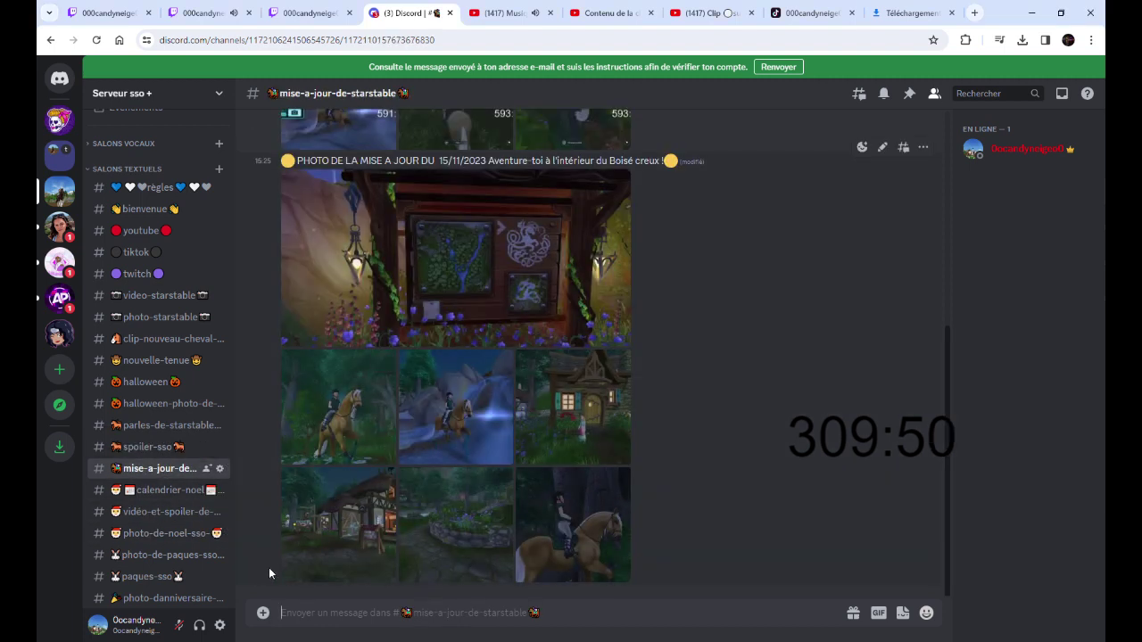
click(262, 613)
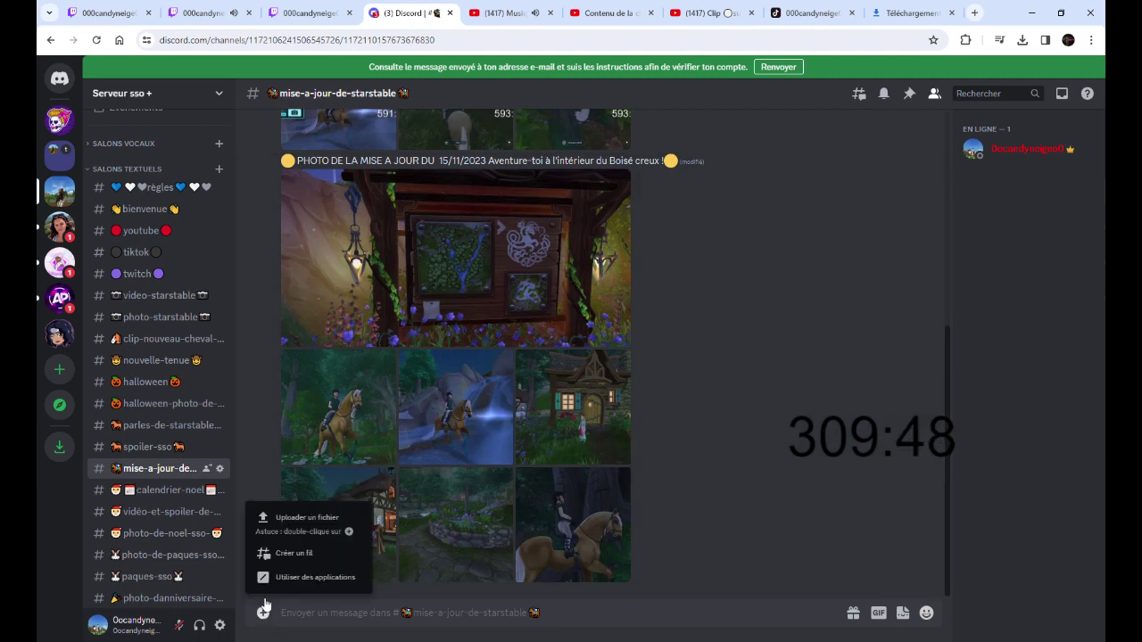
click(308, 512)
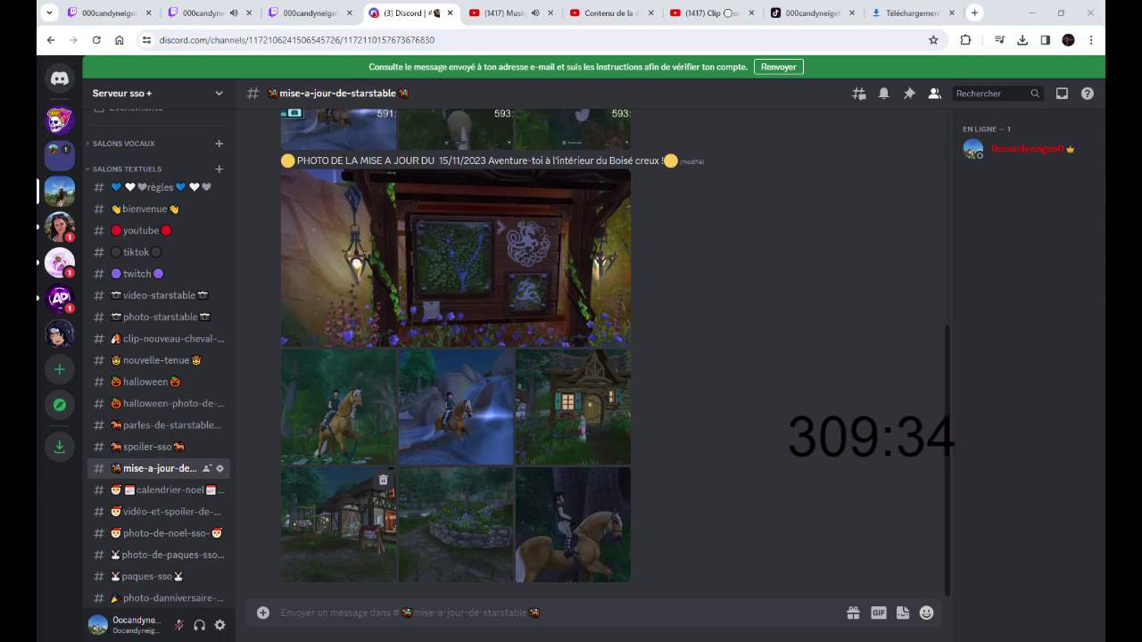
key(ctrl+v)
Attach four more "[subathon] 102 jour" clips to the same message
click(264, 614)
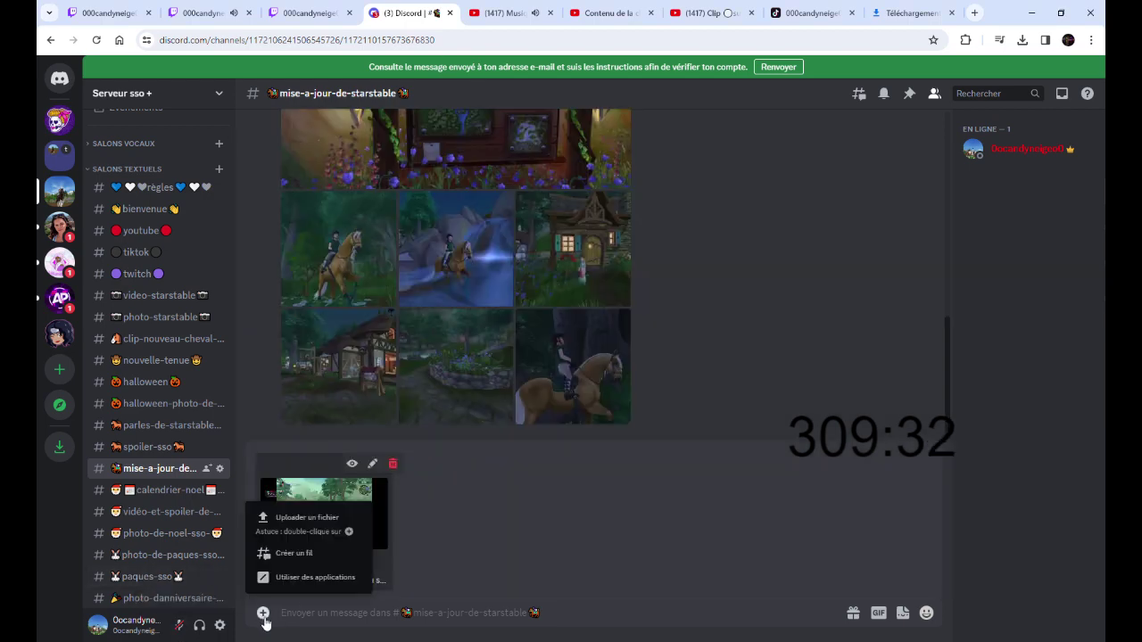
click(286, 517)
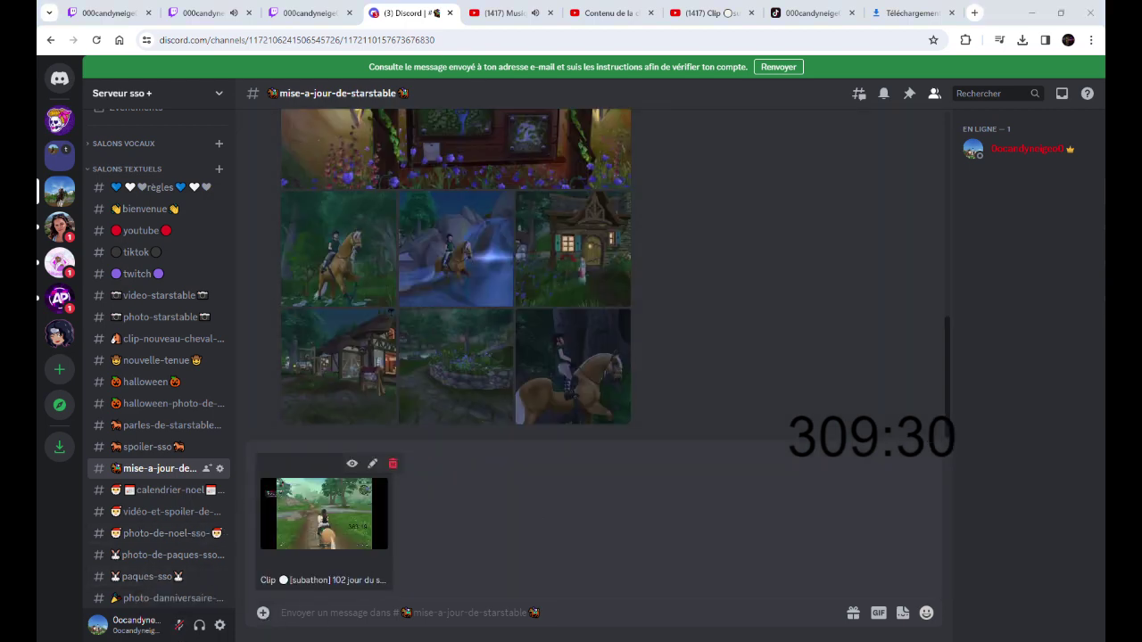
click(263, 610)
click(285, 519)
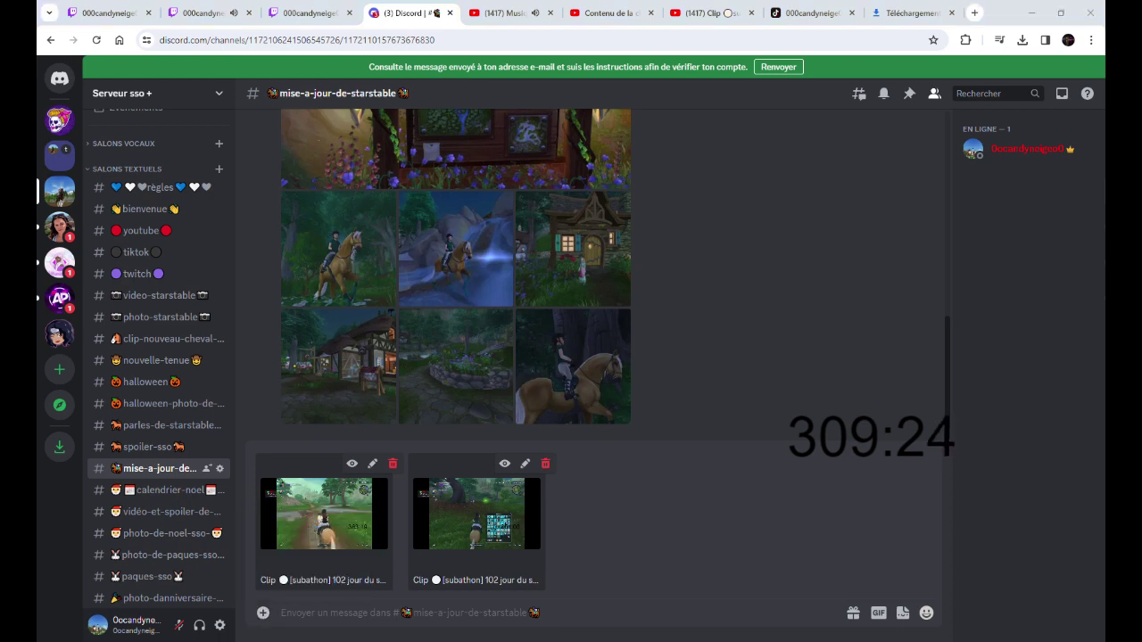
click(263, 613)
click(344, 522)
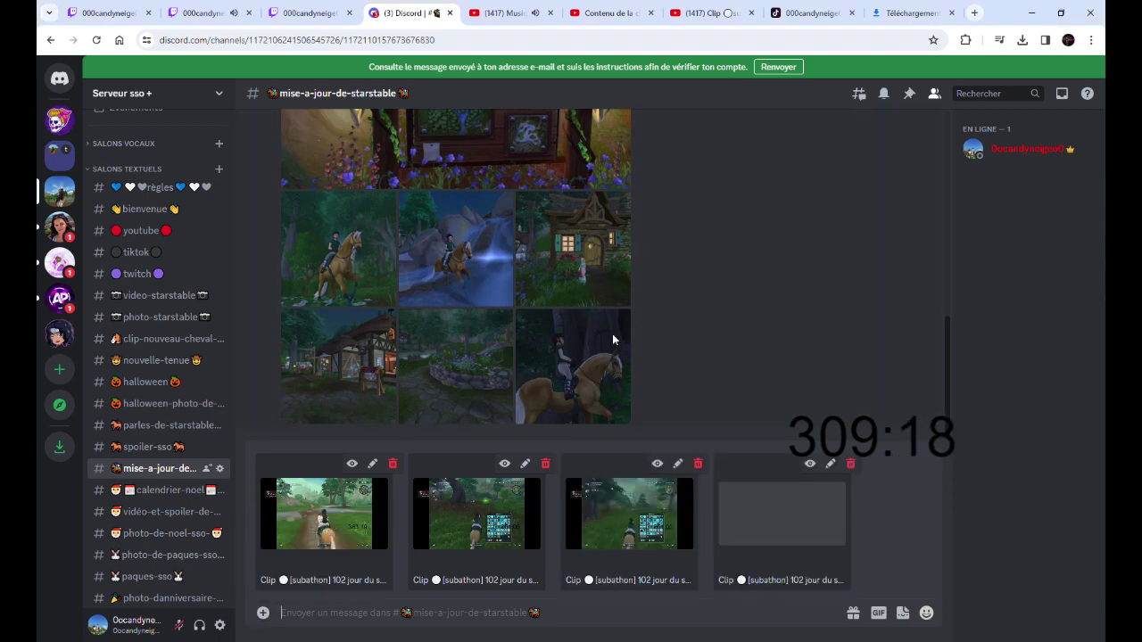
click(263, 613)
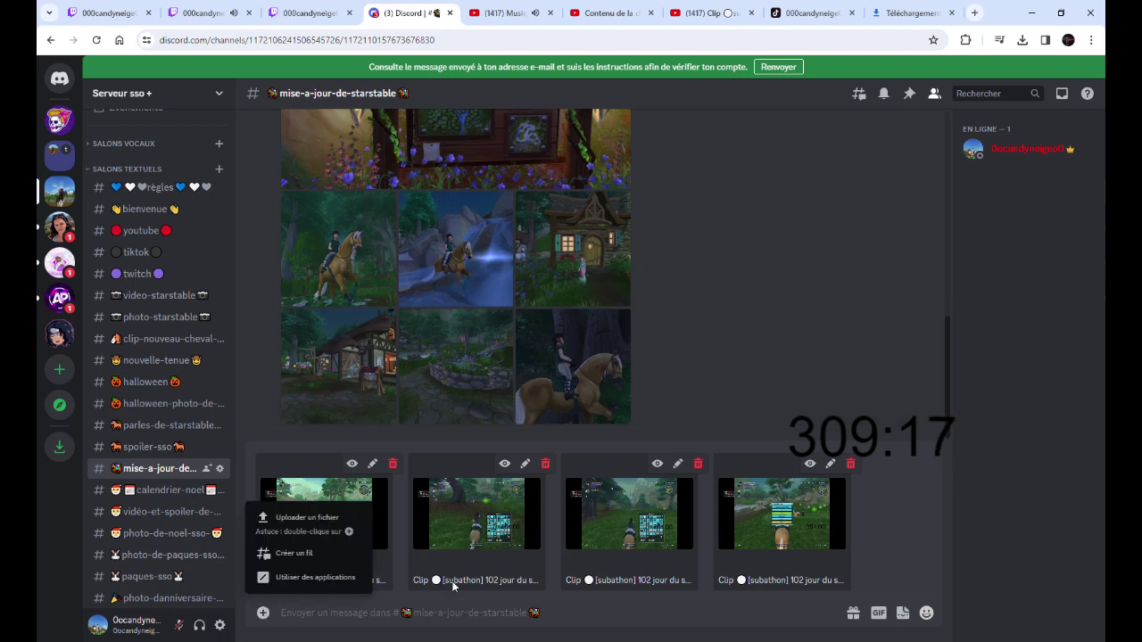
click(299, 519)
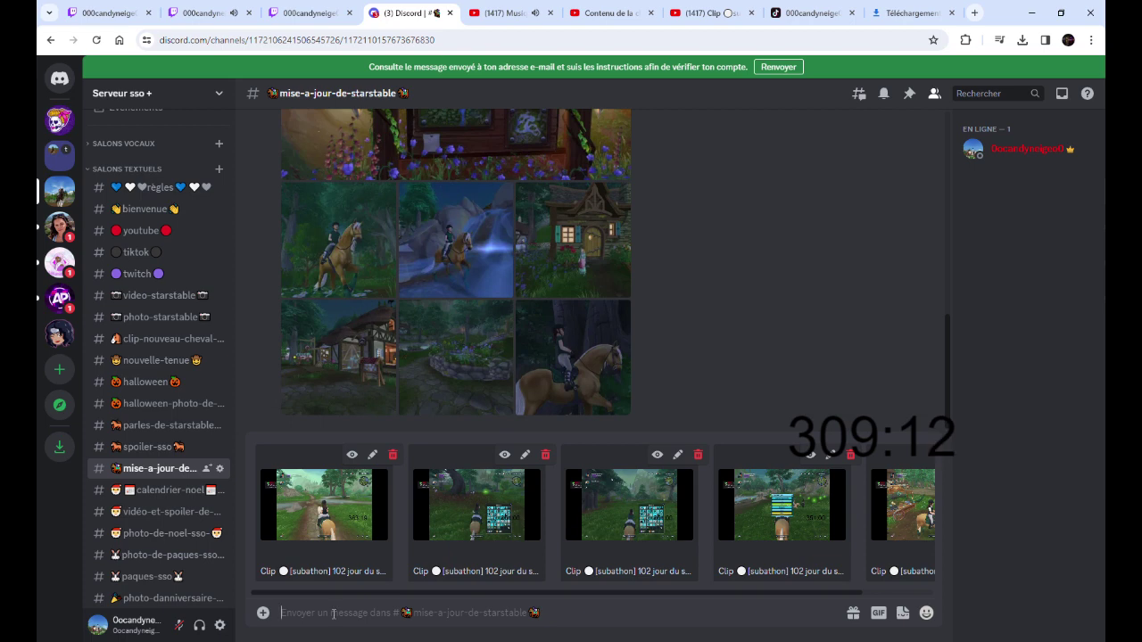
Attach a sixth "[subathon] 102 jour" clip and remove it from the message again
click(263, 613)
click(301, 519)
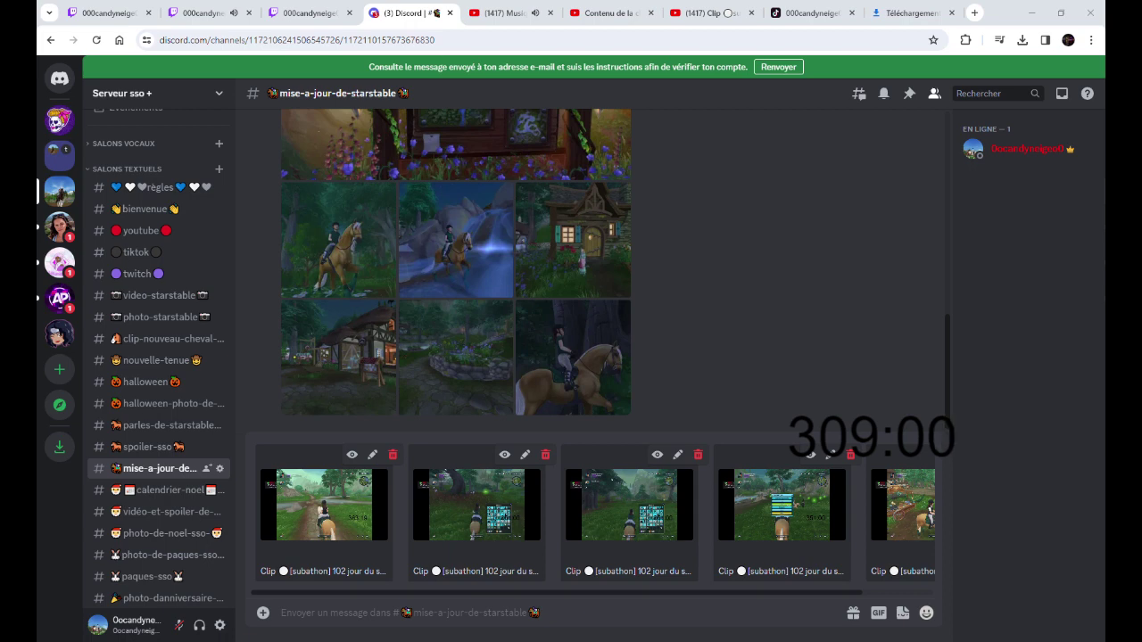
drag(719, 595, 754, 601)
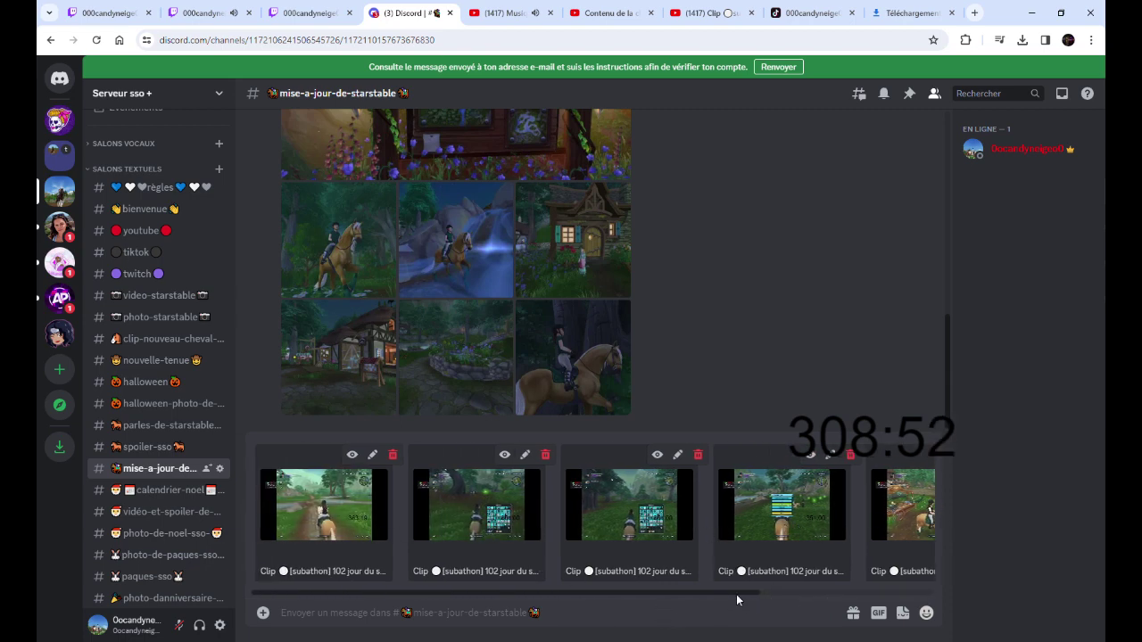
scroll(651, 596, right, 1)
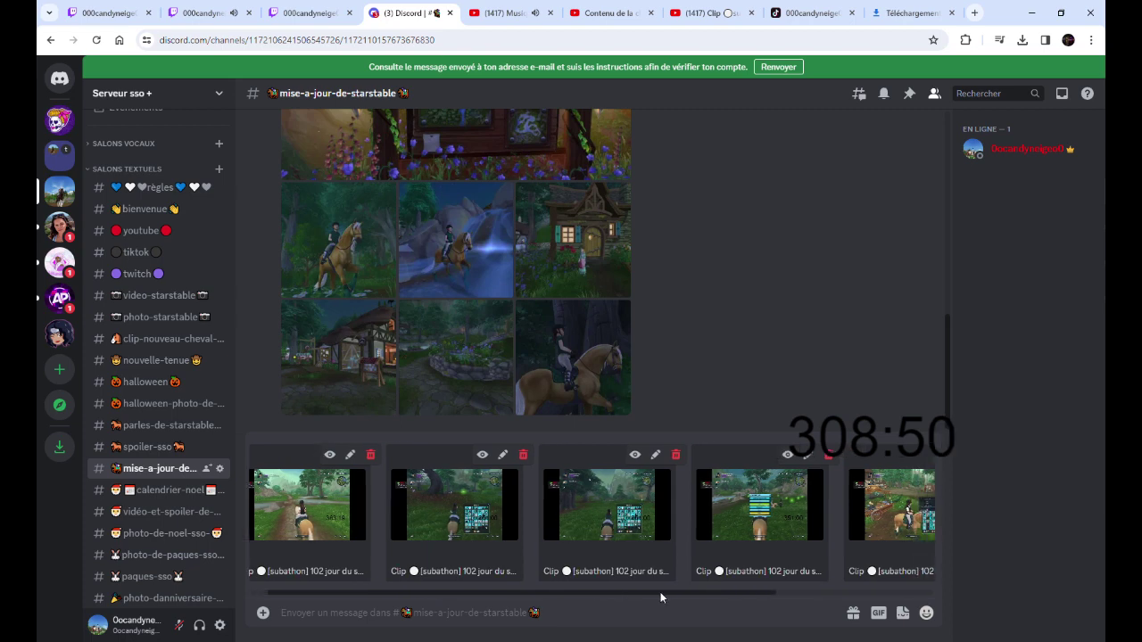
scroll(657, 603, right, 2)
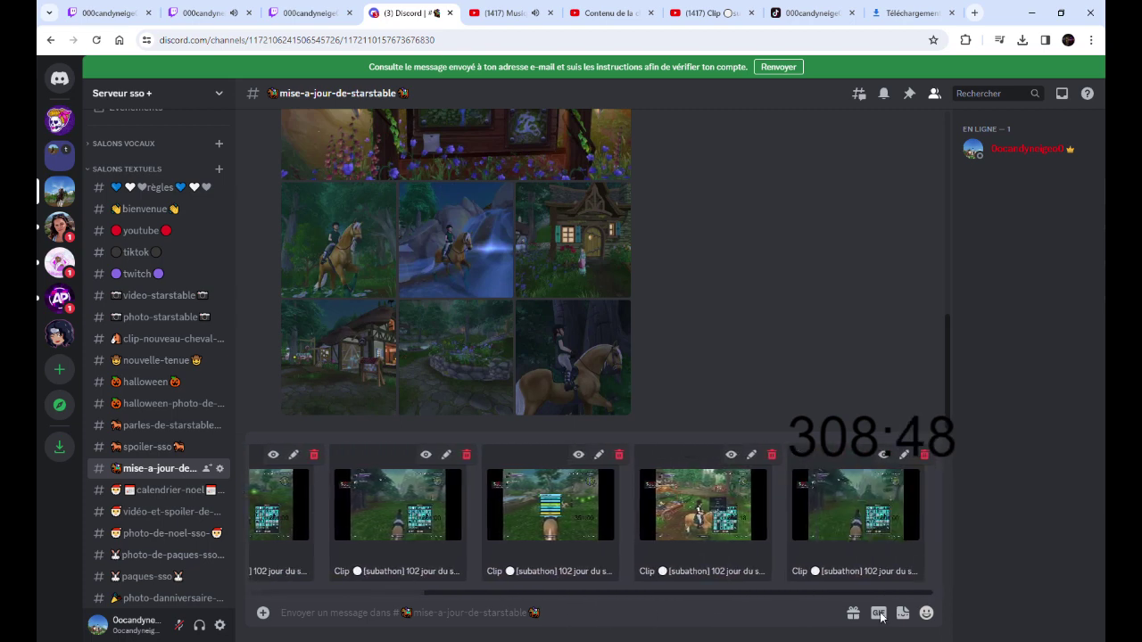
click(925, 455)
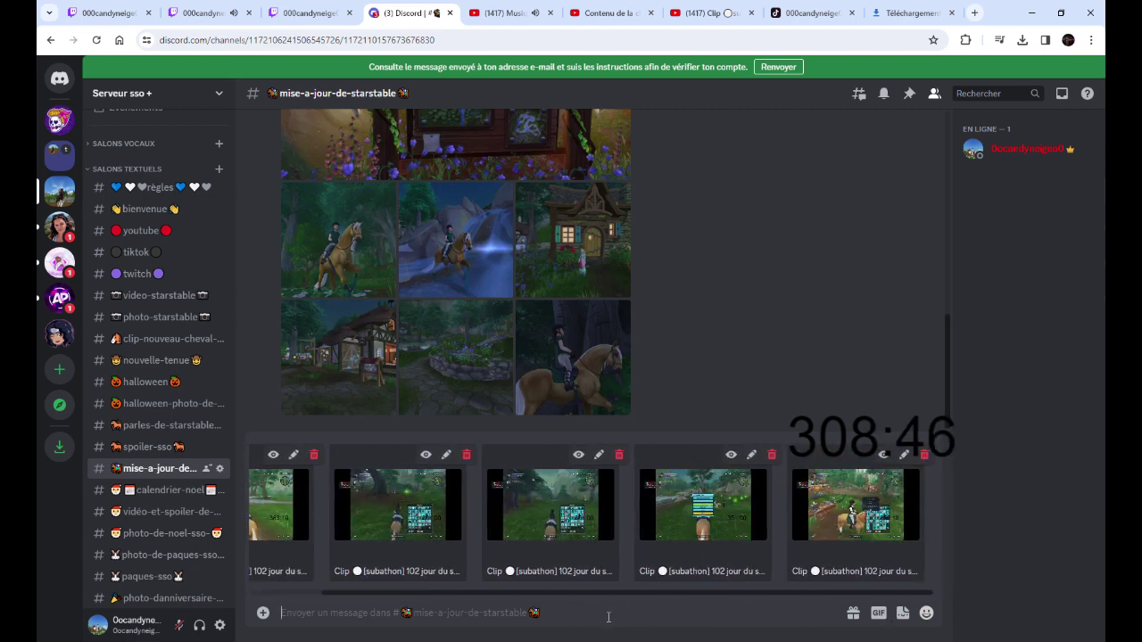
Enter the 22112023 update clip's title as the message text, without its leading word "Clip"
text(Clip ⚪[subathon] 102 jour du subathon ,mise a jour du 22112023 Il y a de la magie dans l'air au Boisé creux ⚪ (4))
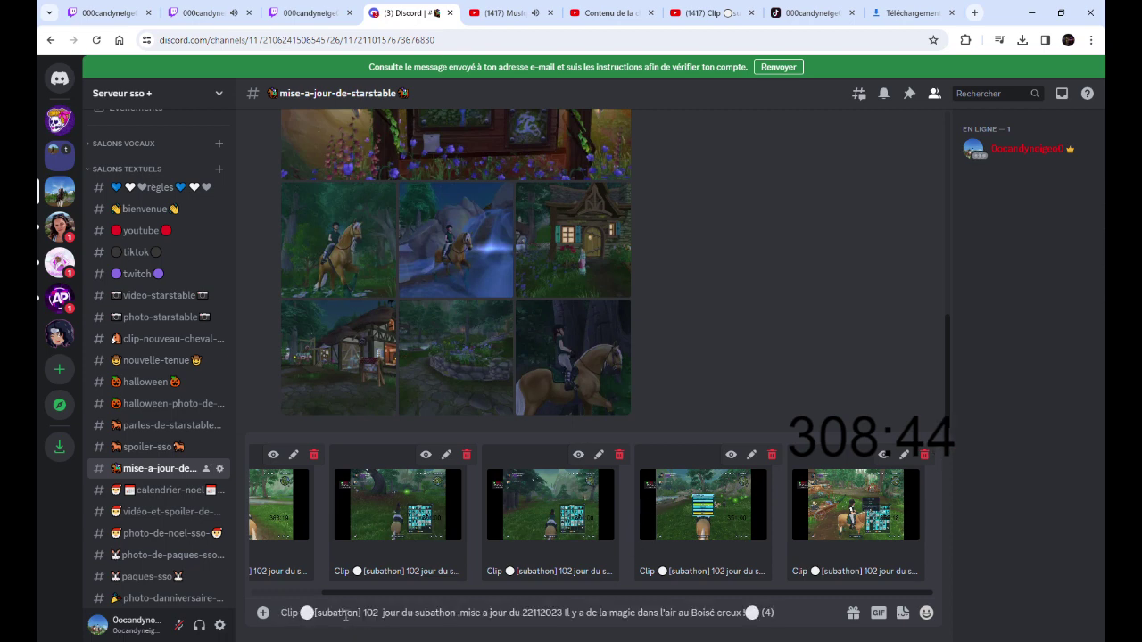
click(298, 613)
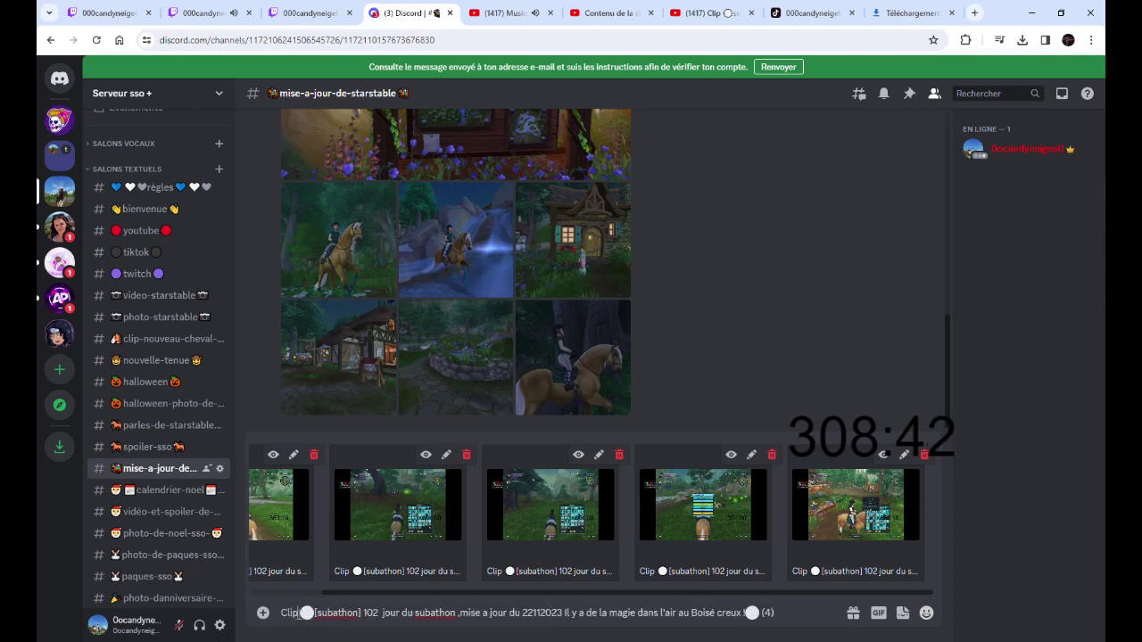
key(BackSpace)
key(BackSpace)
key(BackSpace)
key(BackSpace)
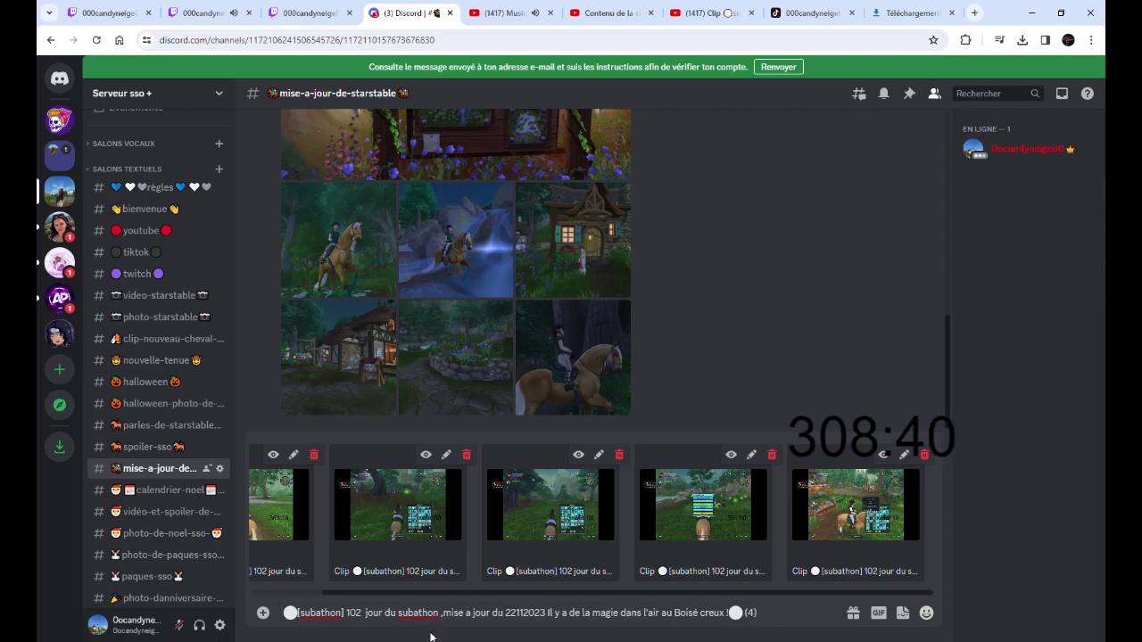
Trim the message to "⚪mise a jour du 22112023 Il y a de la magie dans l'air au Boisé creux !⚪" and send it
click(444, 612)
key(BackSpace)
key(BackSpace)
key(BackSpace)
key(BackSpace)
key(BackSpace)
key(BackSpace)
key(BackSpace)
key(BackSpace)
key(BackSpace)
key(BackSpace)
key(BackSpace)
key(BackSpace)
key(BackSpace)
key(BackSpace)
key(BackSpace)
key(BackSpace)
key(BackSpace)
key(BackSpace)
key(BackSpace)
key(BackSpace)
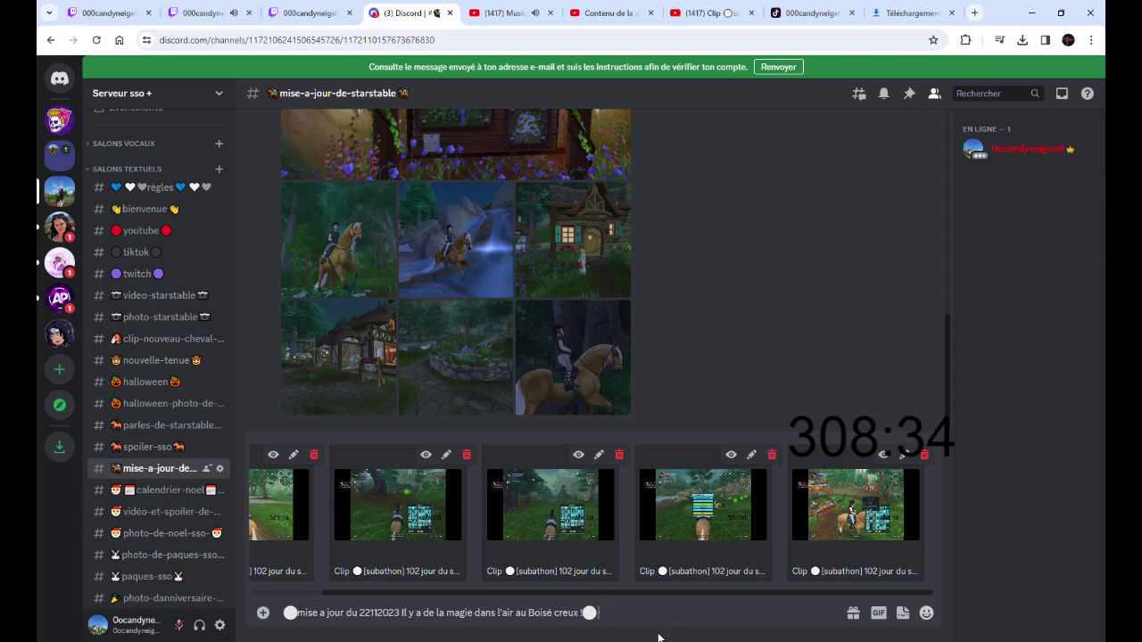
key(Return)
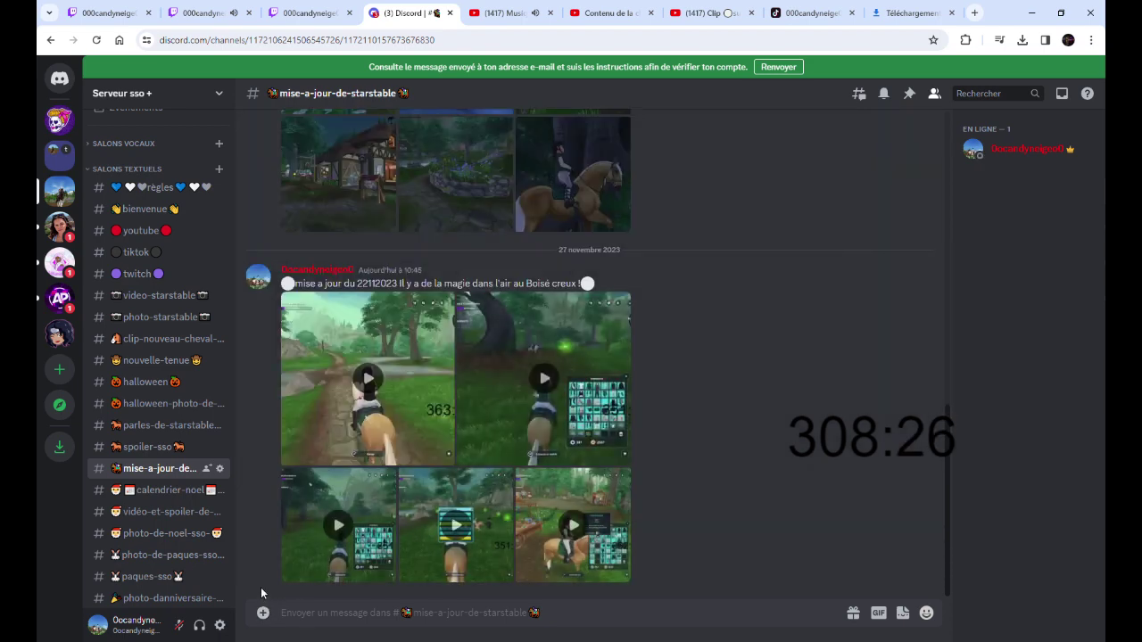
Attach two "[subathon] 100 jour" clips to a new message in the mise-a-jour-de-starstable channel
click(262, 612)
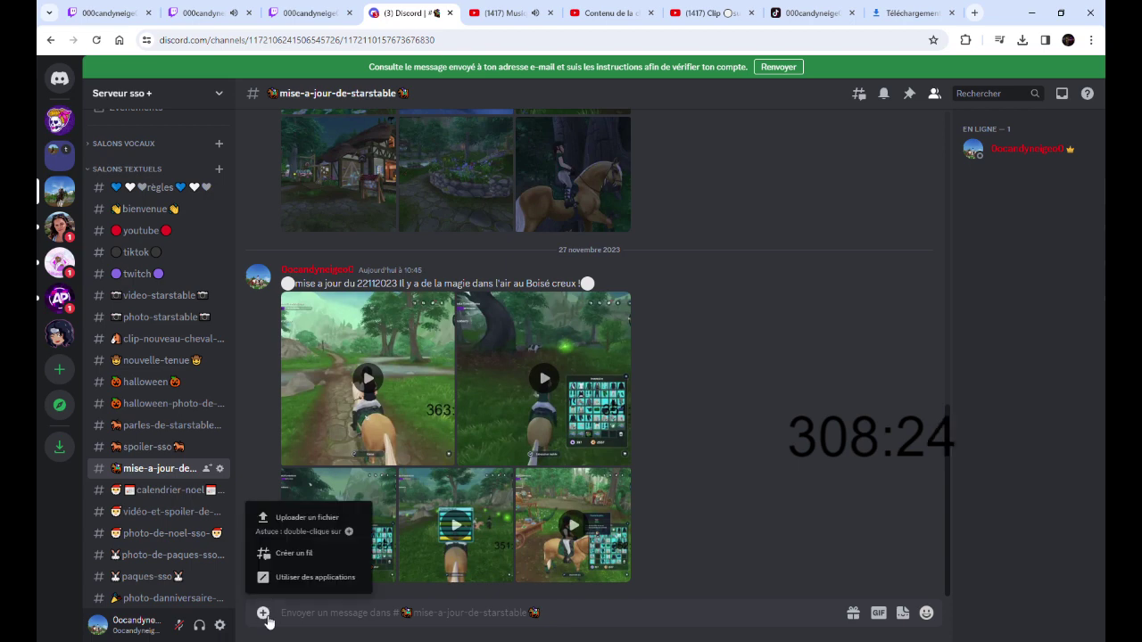
click(292, 527)
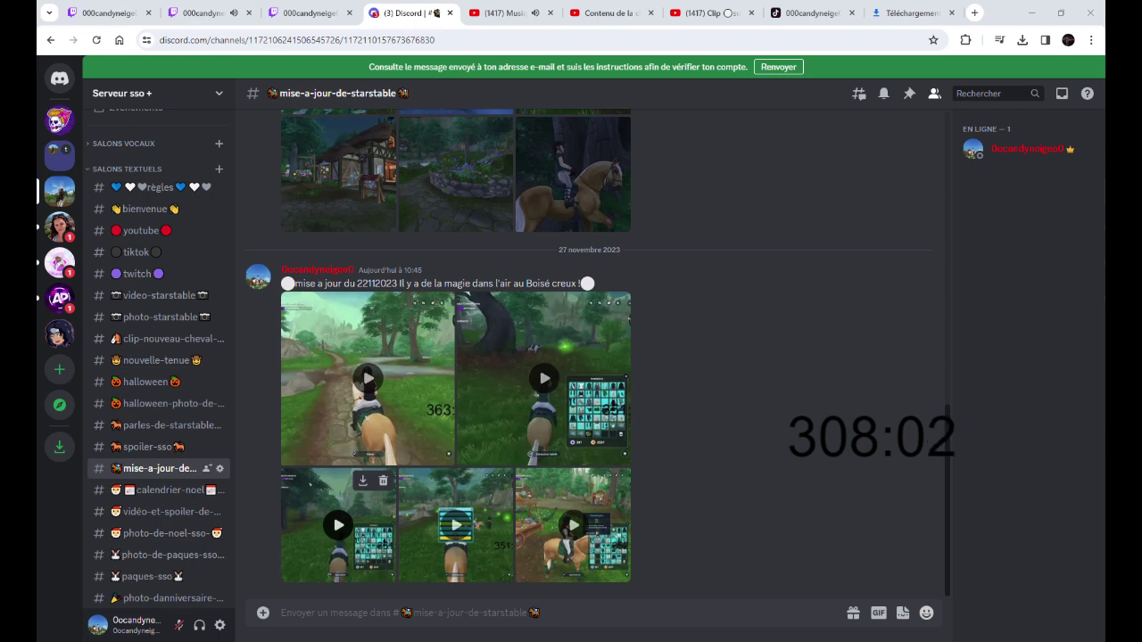
key(ctrl+v)
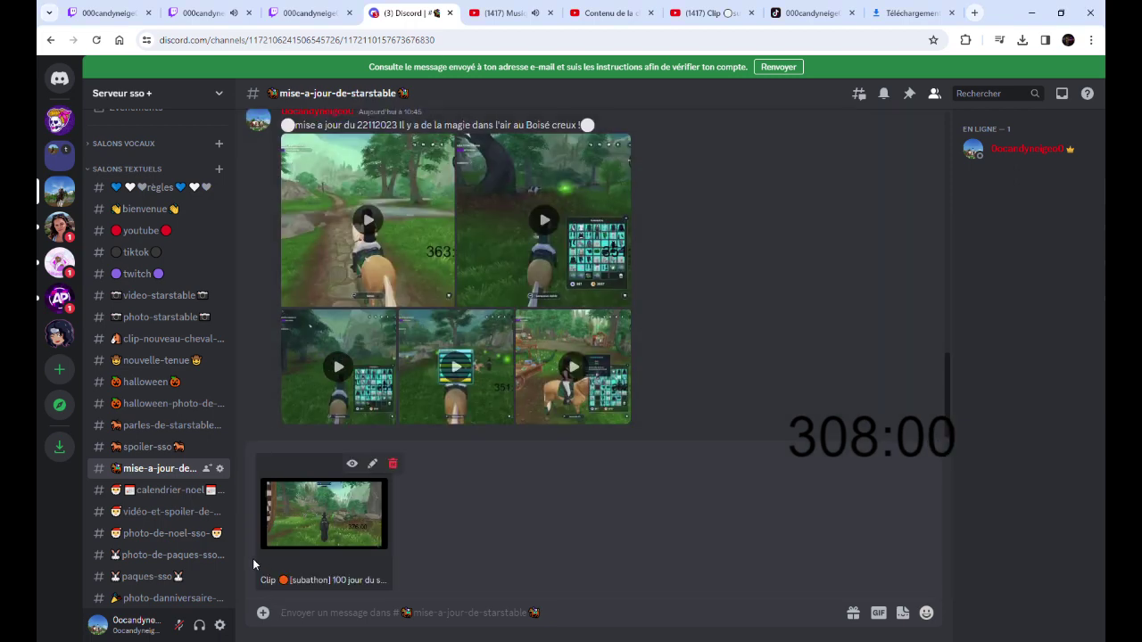
click(264, 613)
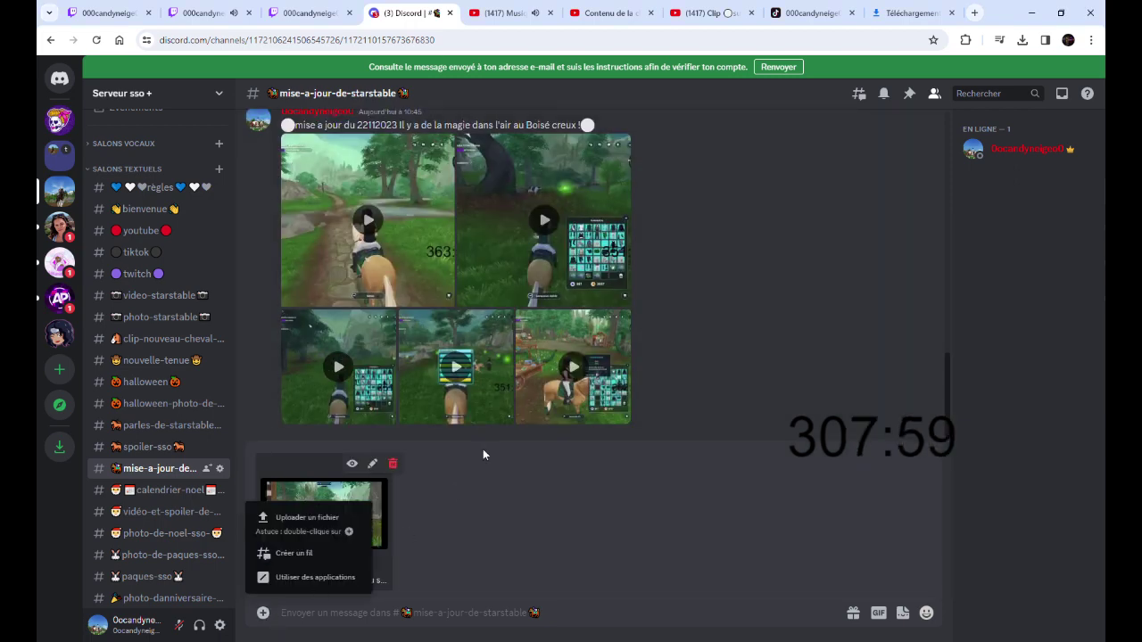
click(337, 526)
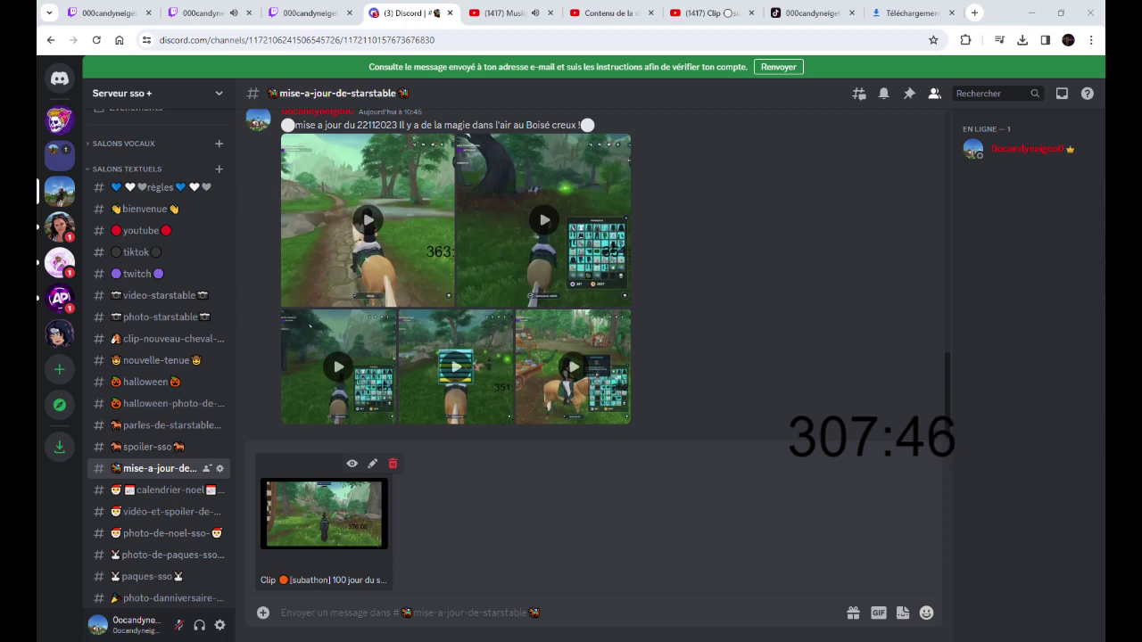
key(ctrl+v)
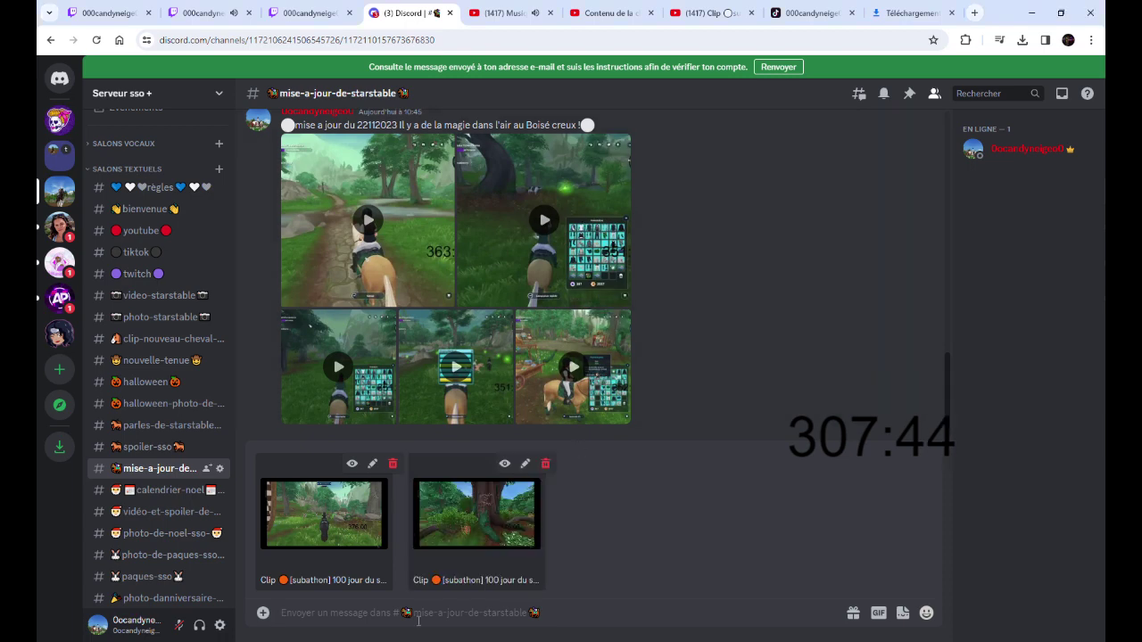
Enter the Old vs. New Hollow Woods clip's title as the message text, without its leading word "Clip"
text(Clip 🟠 [subathon] 100 jour du subathon ,petit live de 344 Old vs. New Hollow Woods - Direct Comparison (dimanche prochain))
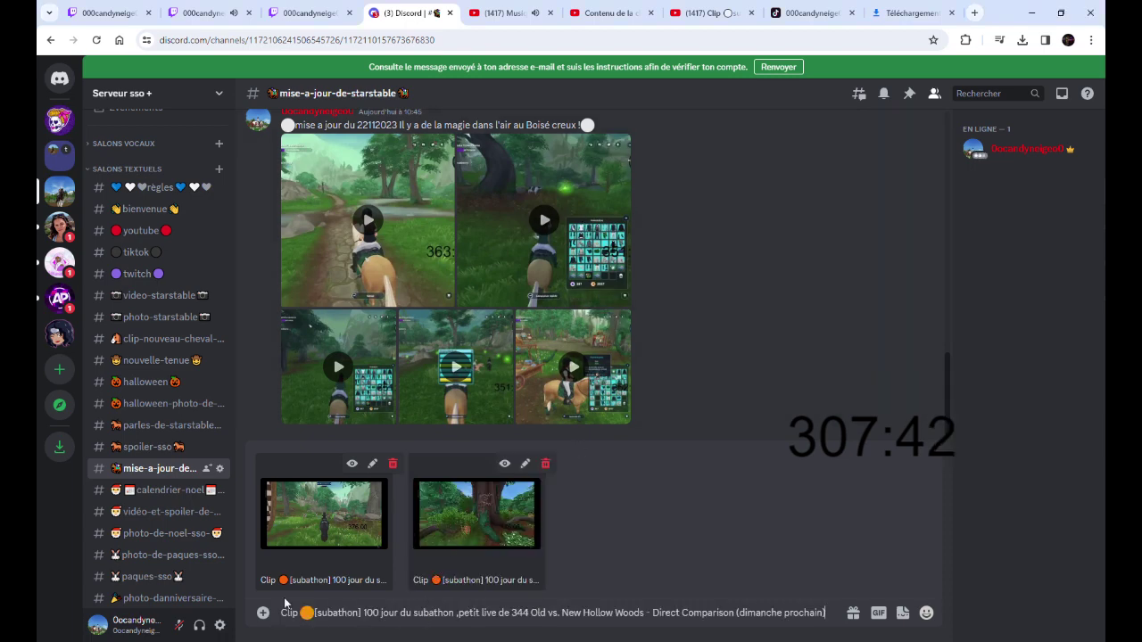
click(301, 613)
key(BackSpace)
key(BackSpace)
key(BackSpace)
key(BackSpace)
key(BackSpace)
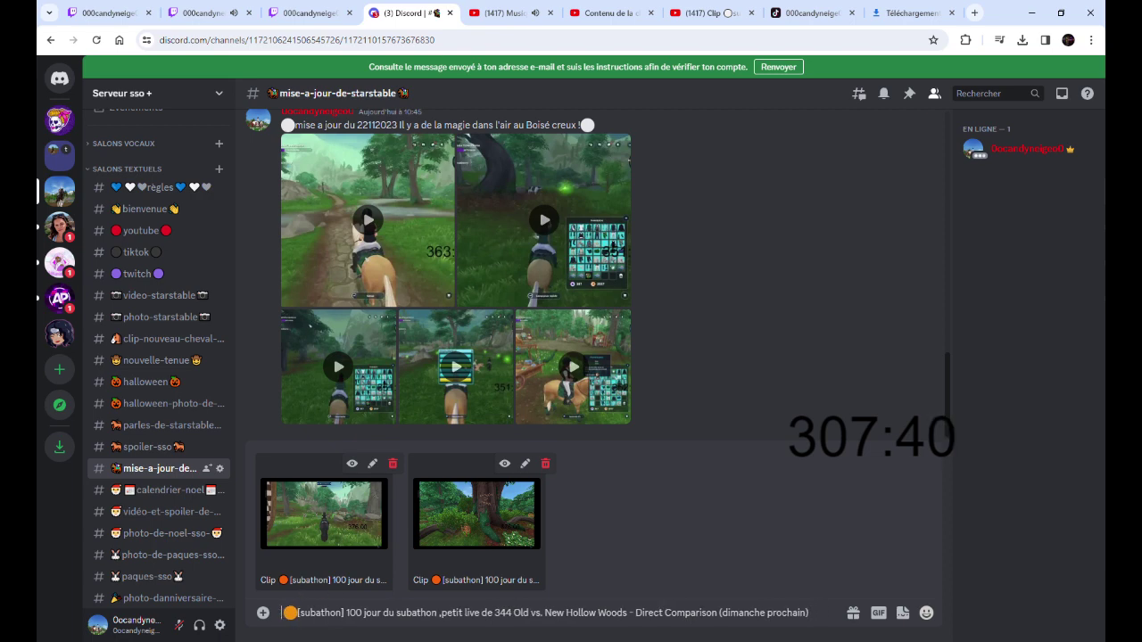
Trim the message to "🟠,petit live de 344 Old vs. New Hollow Woods - Direct Comparison" and send it
click(439, 613)
key(BackSpace)
key(BackSpace)
key(BackSpace)
key(BackSpace)
key(BackSpace)
key(BackSpace)
key(BackSpace)
key(BackSpace)
key(BackSpace)
key(BackSpace)
key(BackSpace)
key(BackSpace)
key(BackSpace)
key(BackSpace)
key(BackSpace)
key(BackSpace)
key(BackSpace)
key(BackSpace)
key(BackSpace)
key(BackSpace)
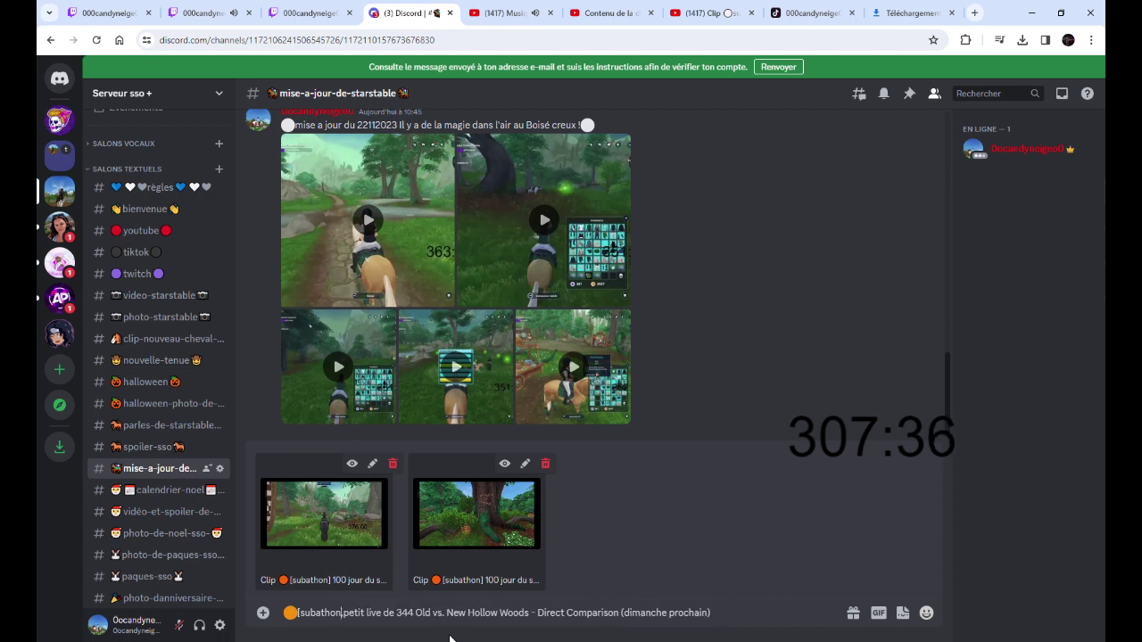
key(BackSpace)
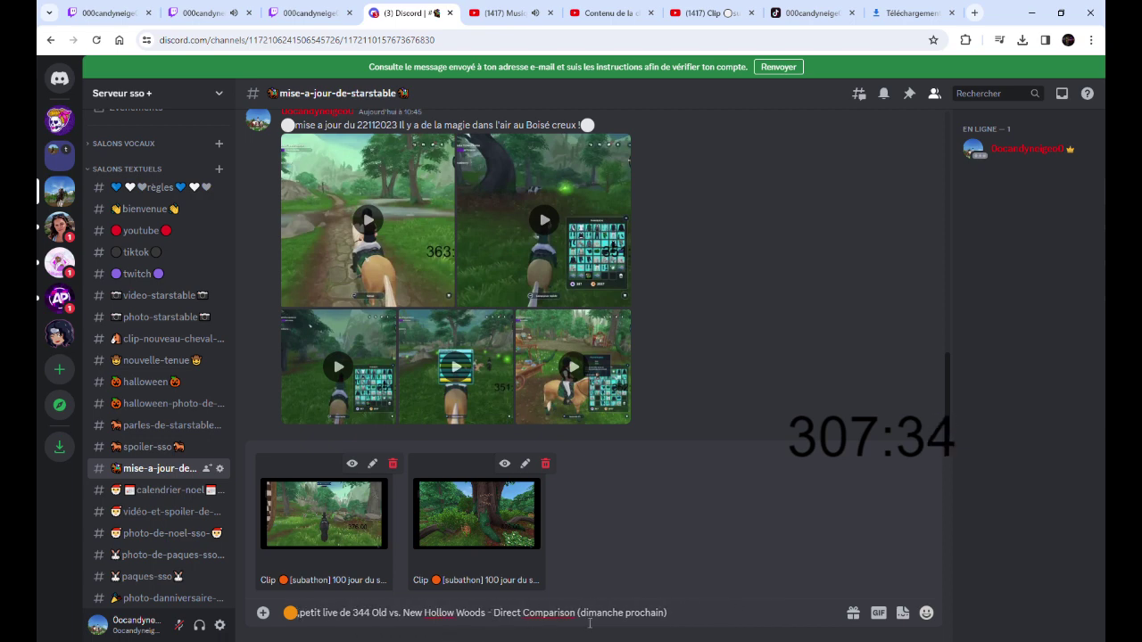
drag(579, 613, 695, 613)
key(BackSpace)
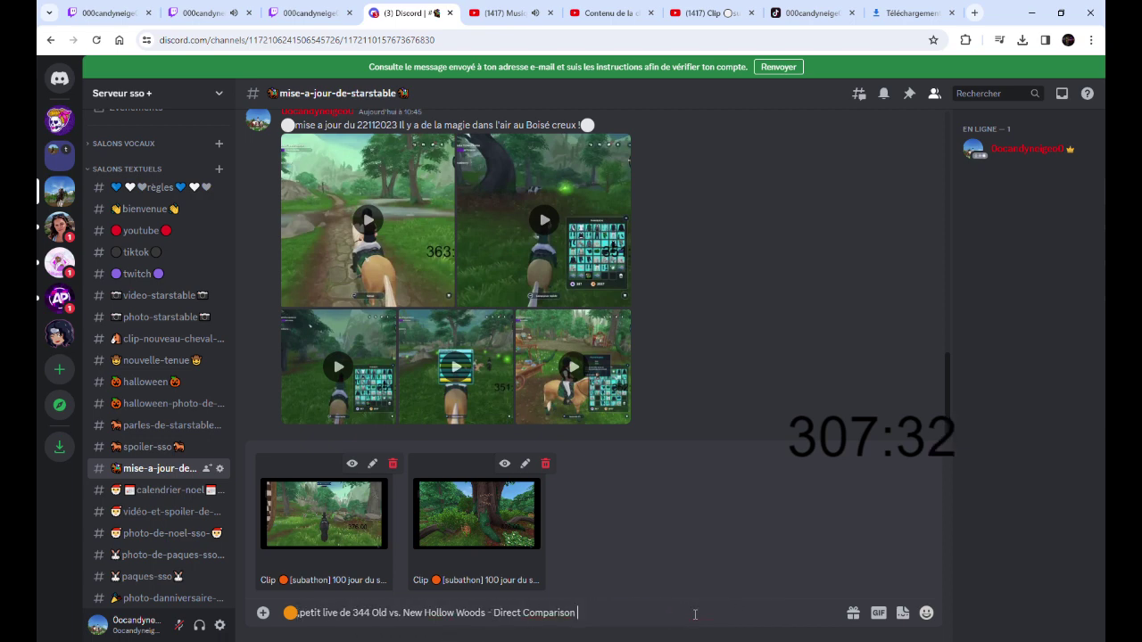
key(Return)
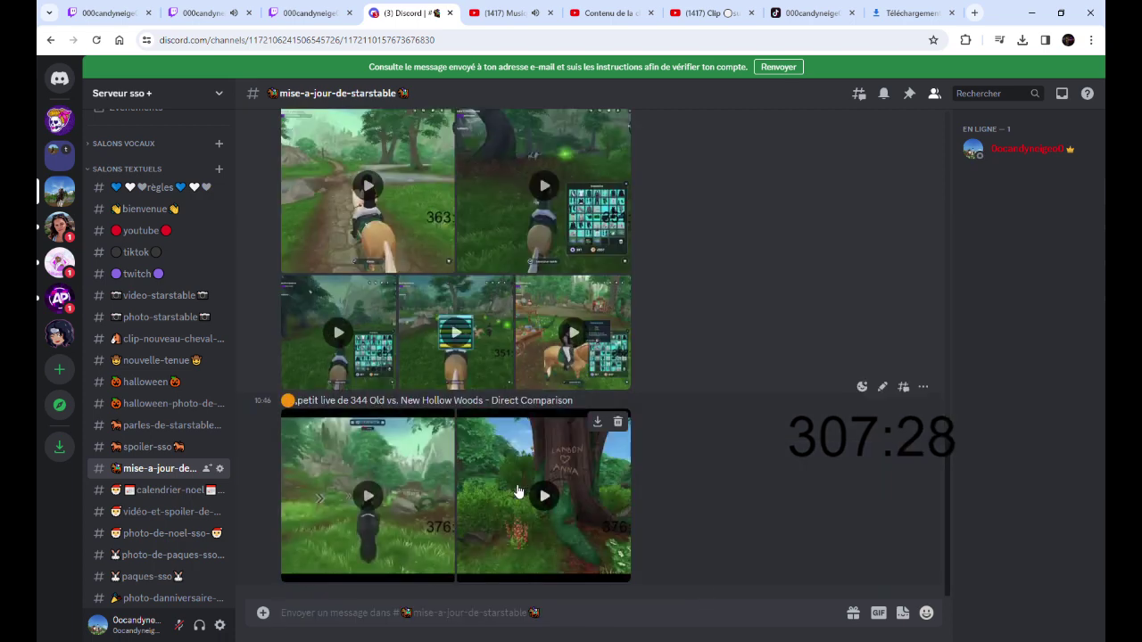
scroll(844, 540, up, 5)
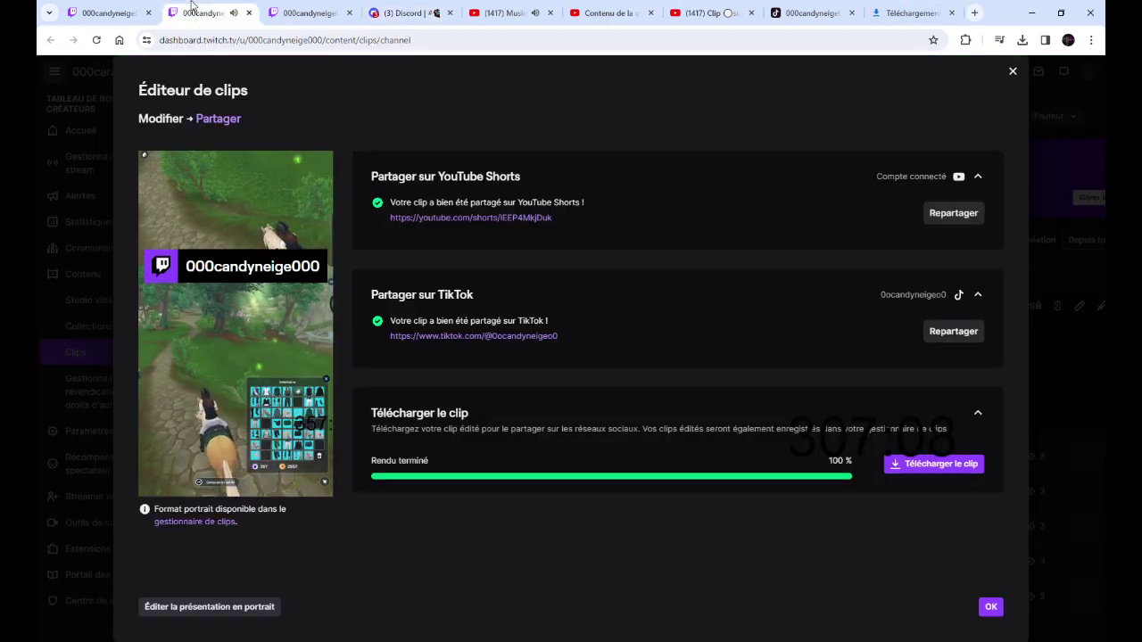
Switch to the Twitch clip manager, select the lowest unselected "102 jour" clip, and share its portrait version to YouTube Shorts and TikTok
key(ctrl+2)
click(990, 607)
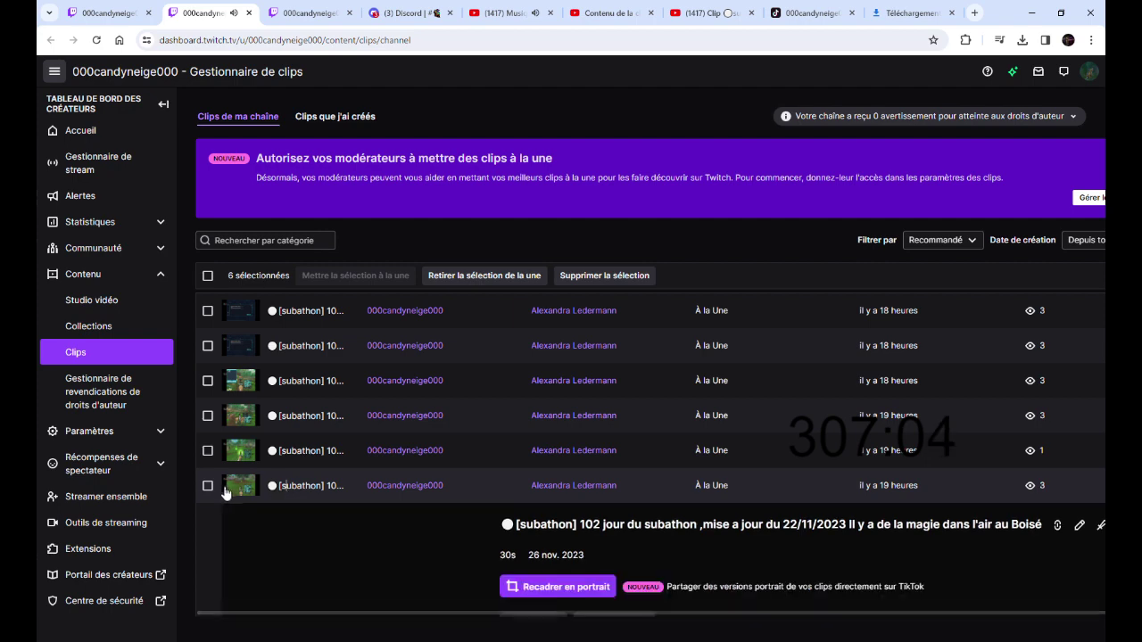
click(208, 485)
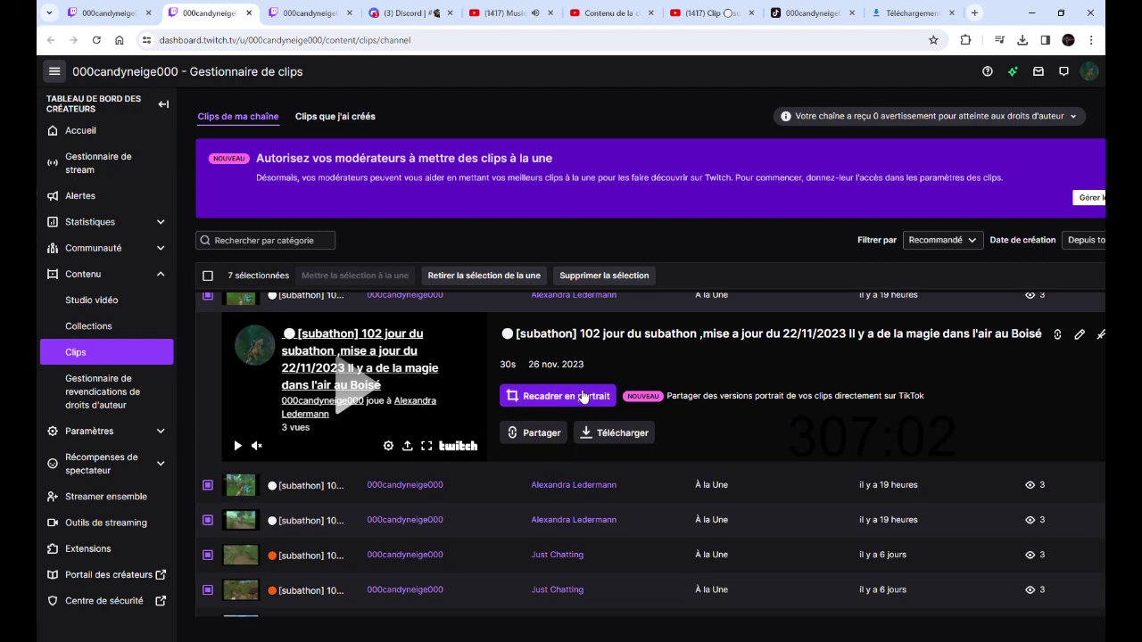
click(581, 399)
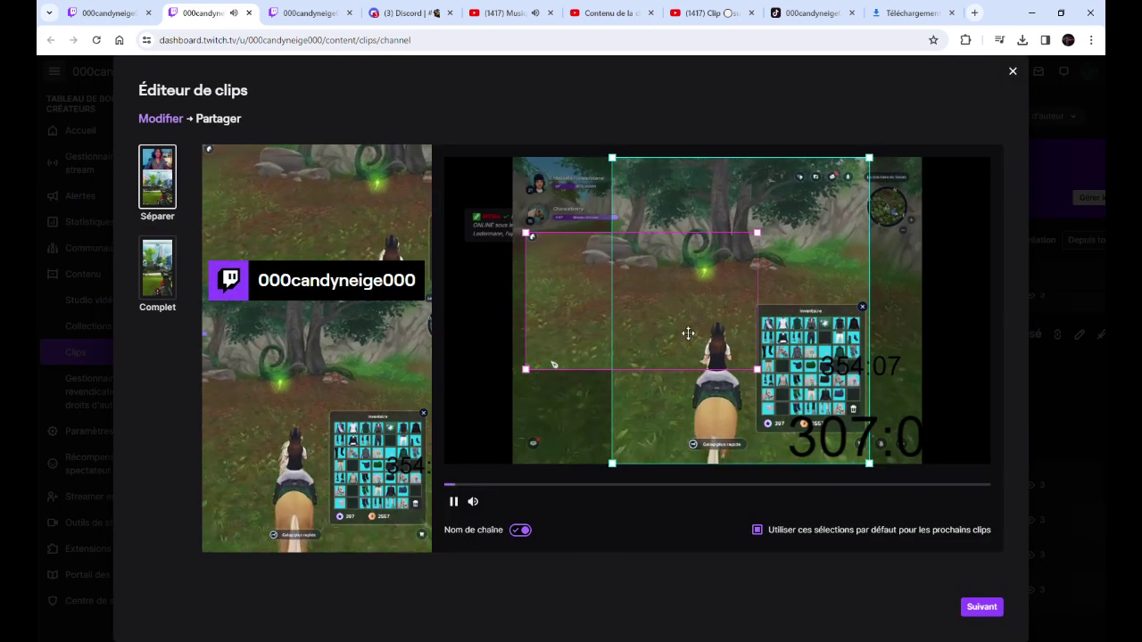
click(984, 610)
click(932, 328)
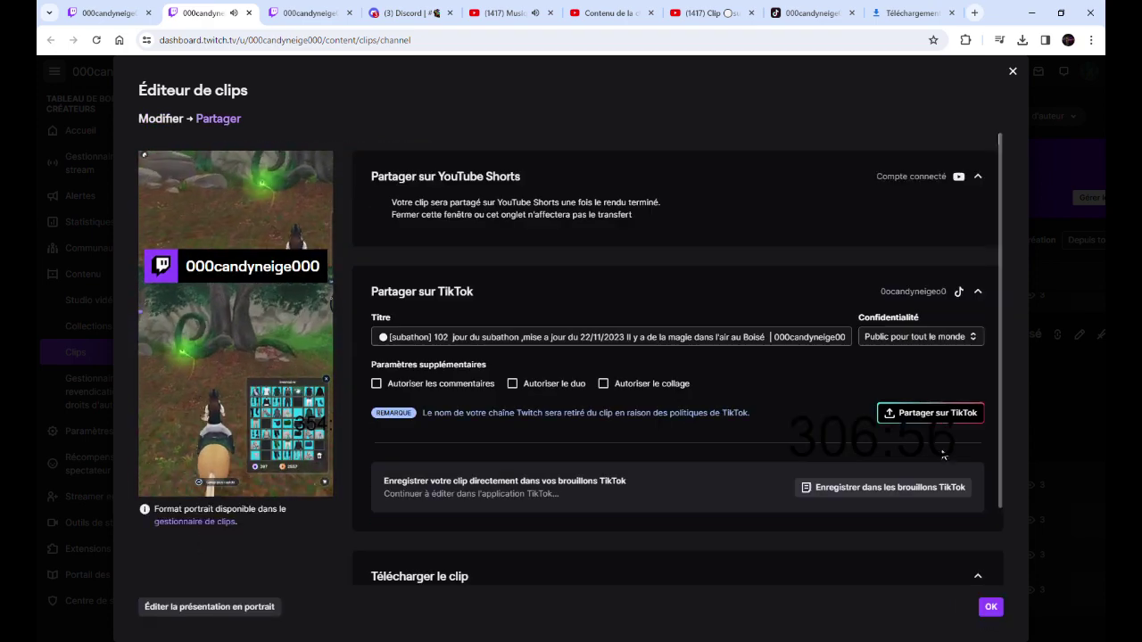
click(936, 412)
click(990, 607)
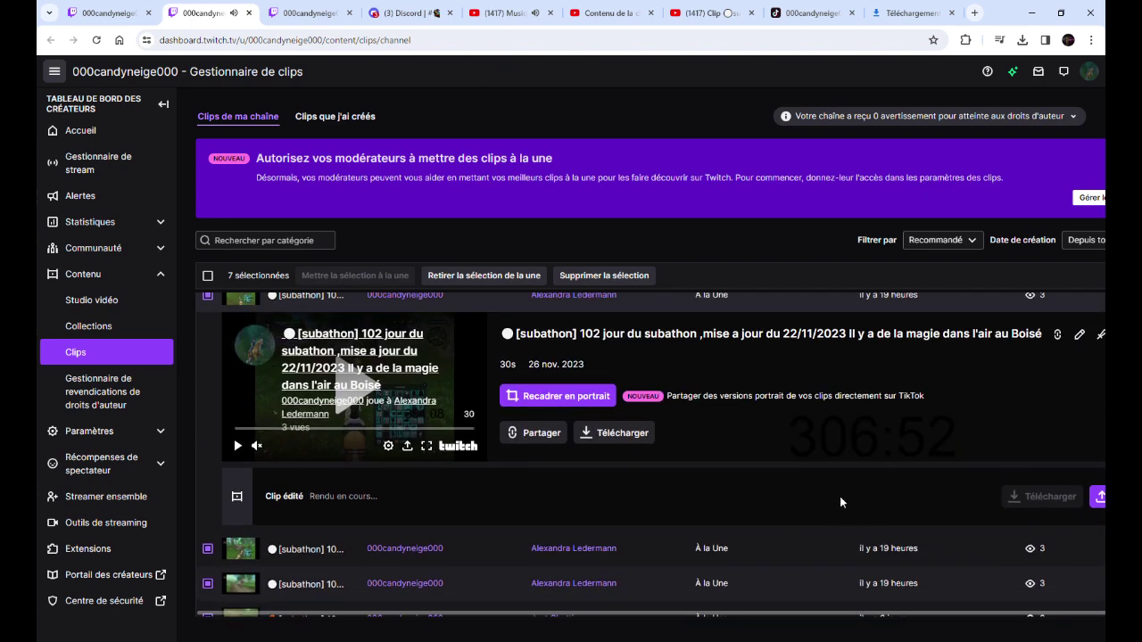
Select the next "102 jour" clip up the list and share its portrait version to YouTube Shorts and TikTok
scroll(840, 496, up, 2)
click(293, 451)
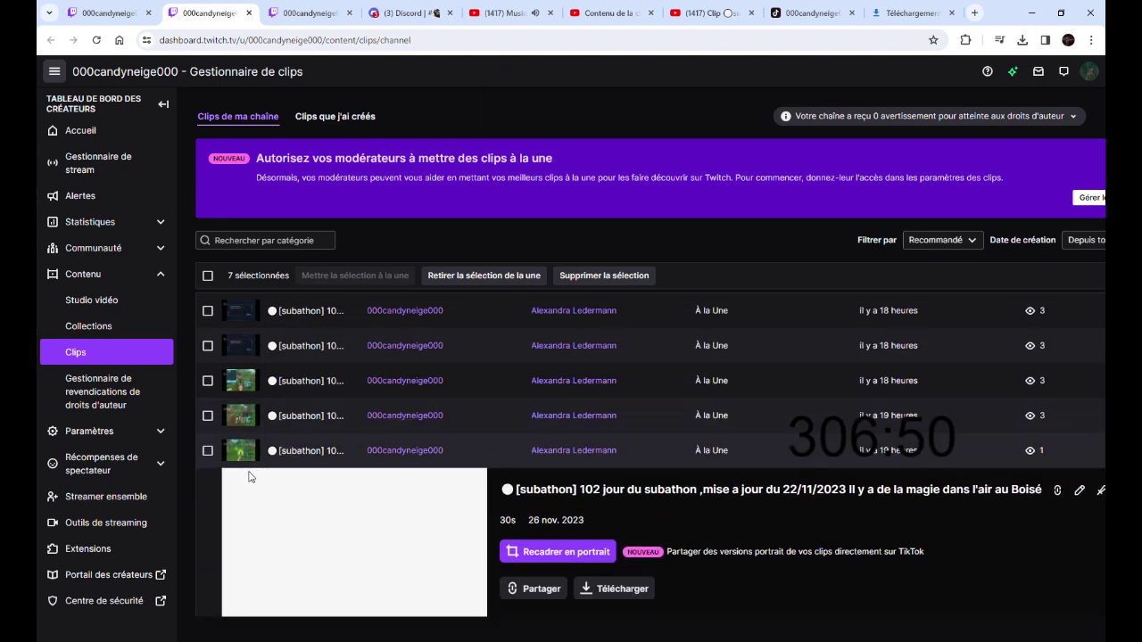
click(208, 451)
scroll(650, 557, down, 1)
click(592, 497)
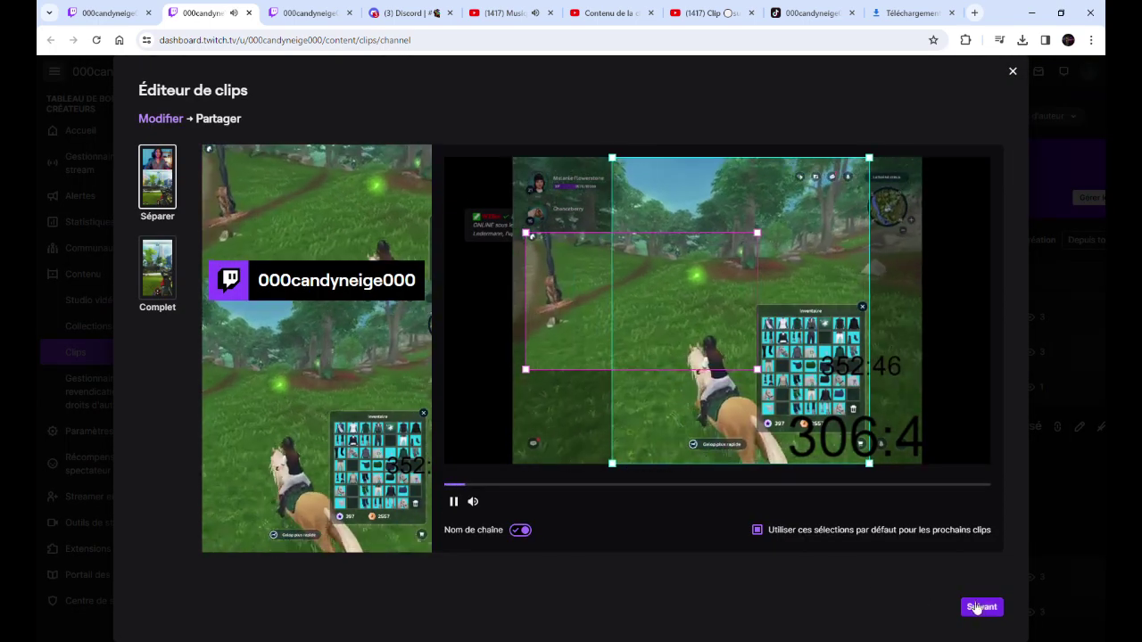
click(979, 604)
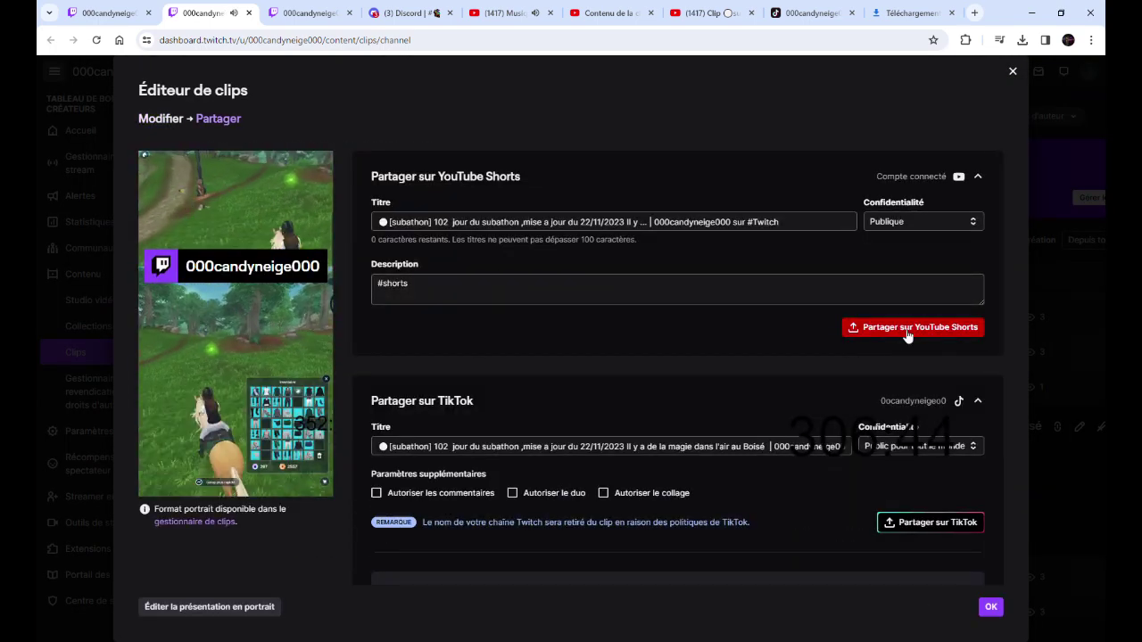
click(907, 328)
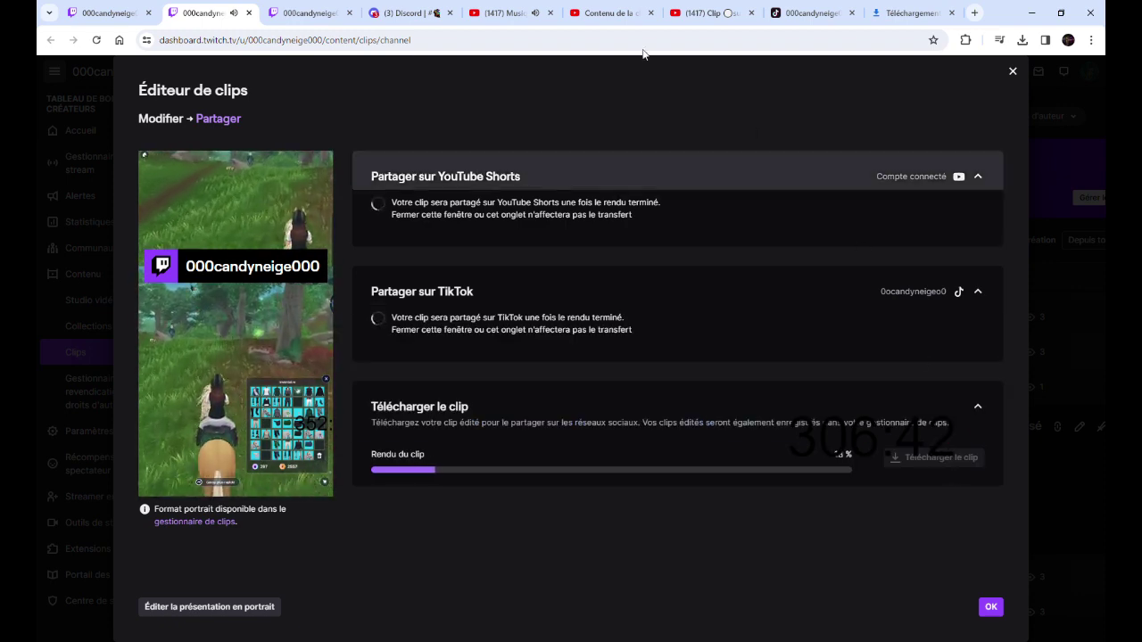
Switch back to Discord and review the update posts in the mise-a-jour-de-starstable channel
click(307, 12)
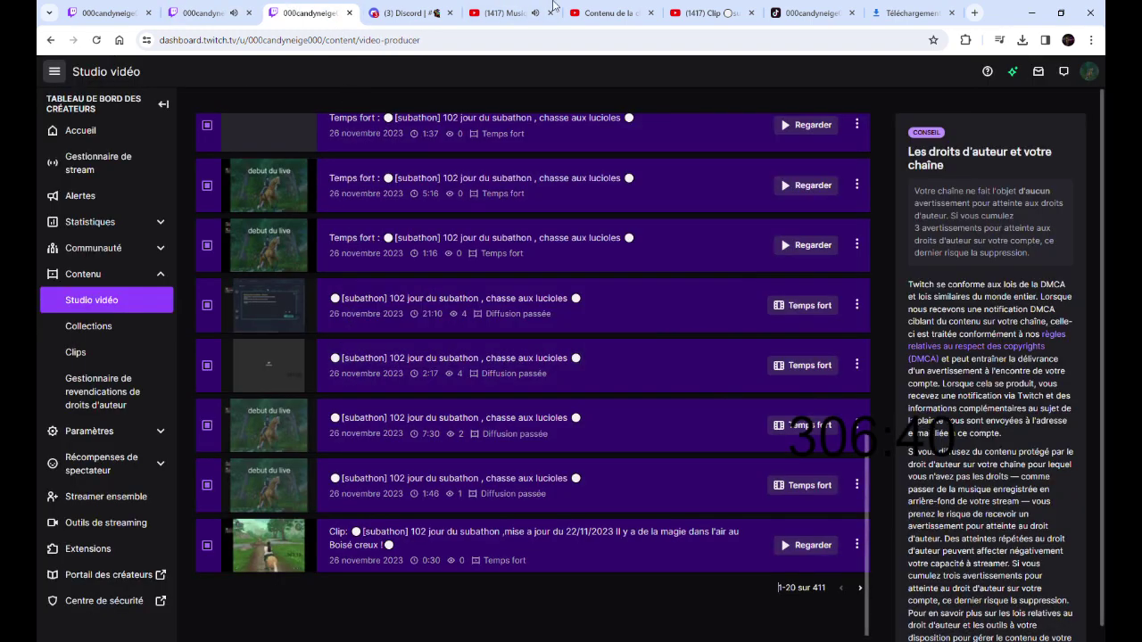
click(437, 12)
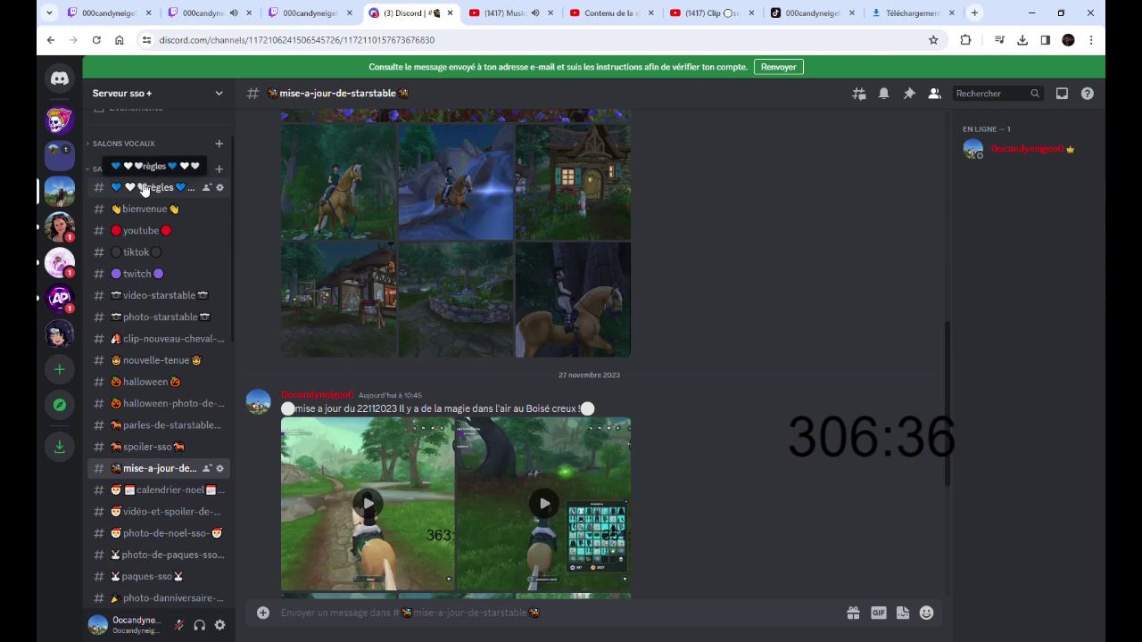
scroll(545, 426, up, 15)
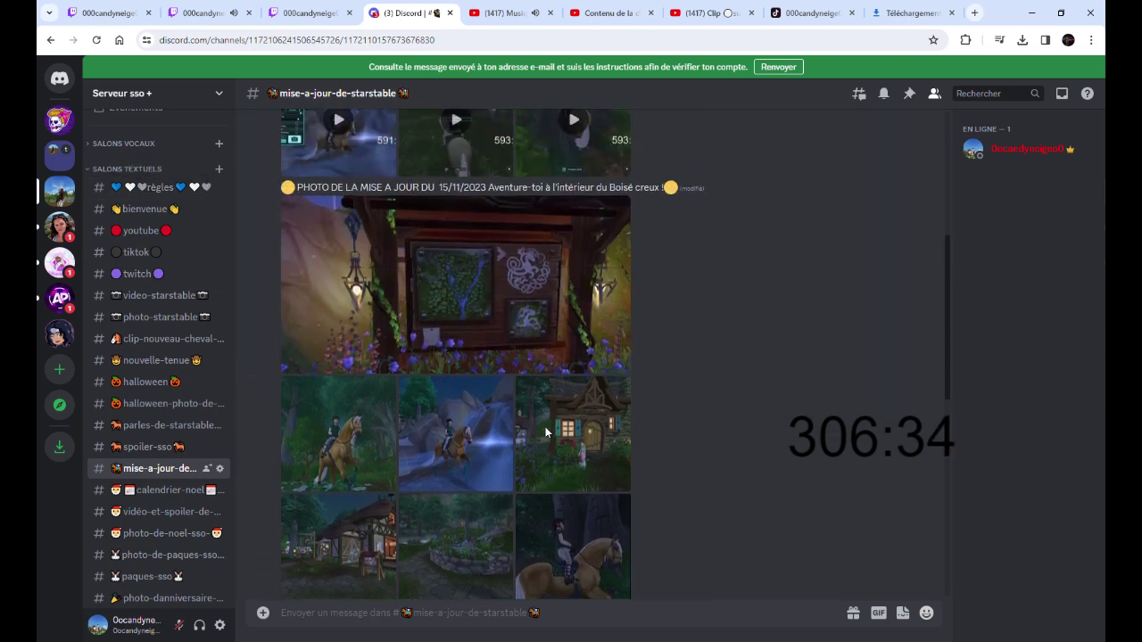
scroll(468, 421, down, 15)
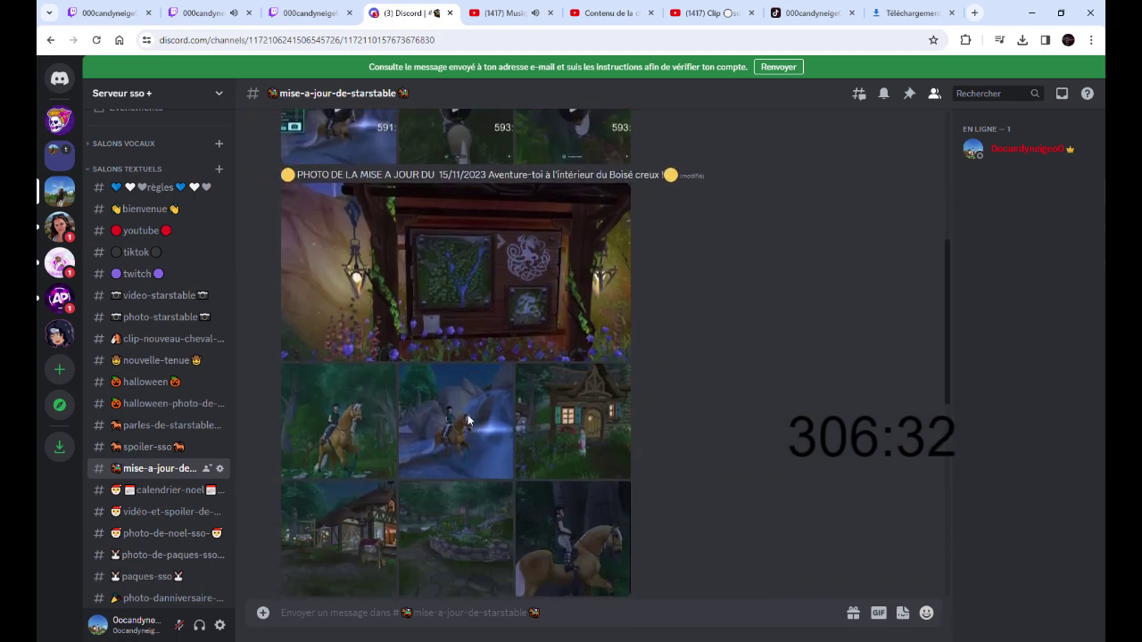
scroll(468, 421, up, 6)
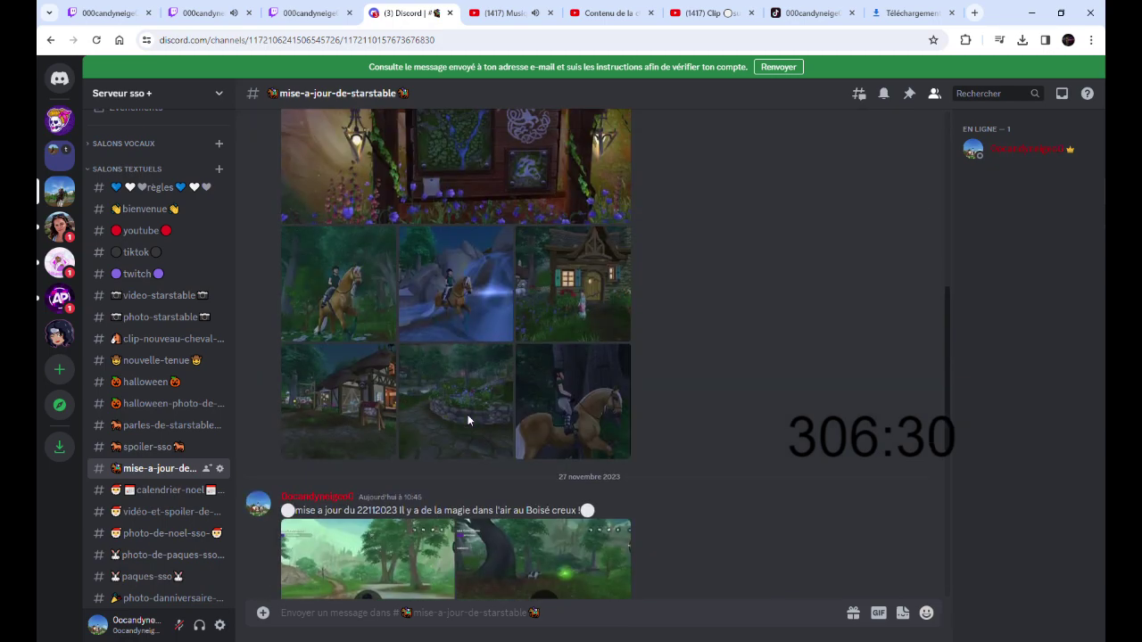
scroll(496, 420, down, 5)
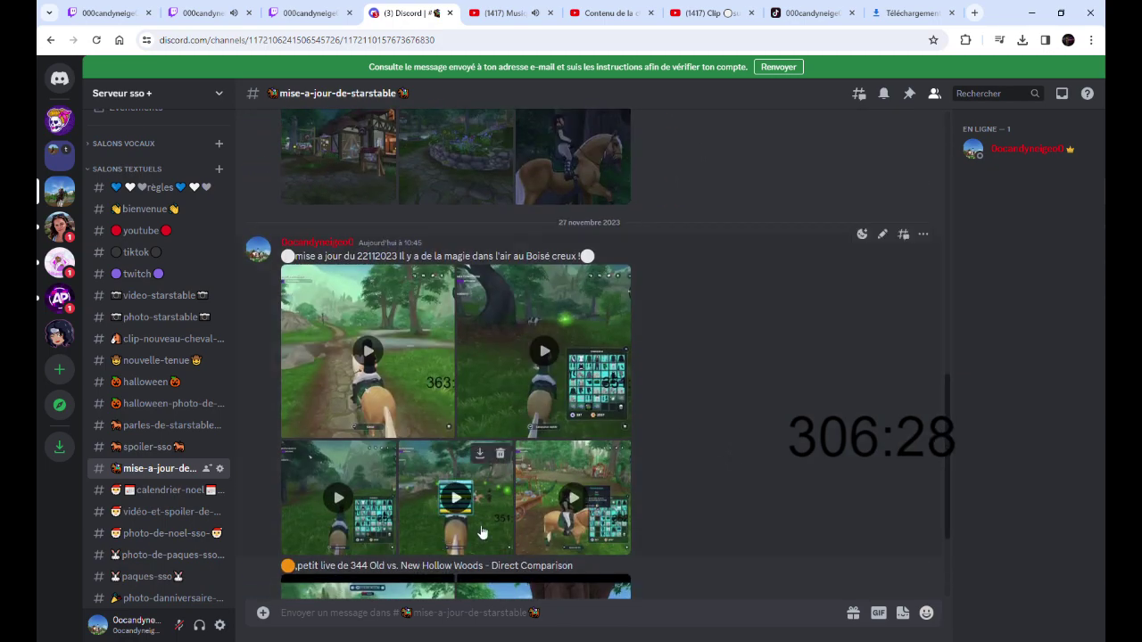
Try to change 344 to 3:44 in the Old vs. New Hollow Woods message
click(882, 550)
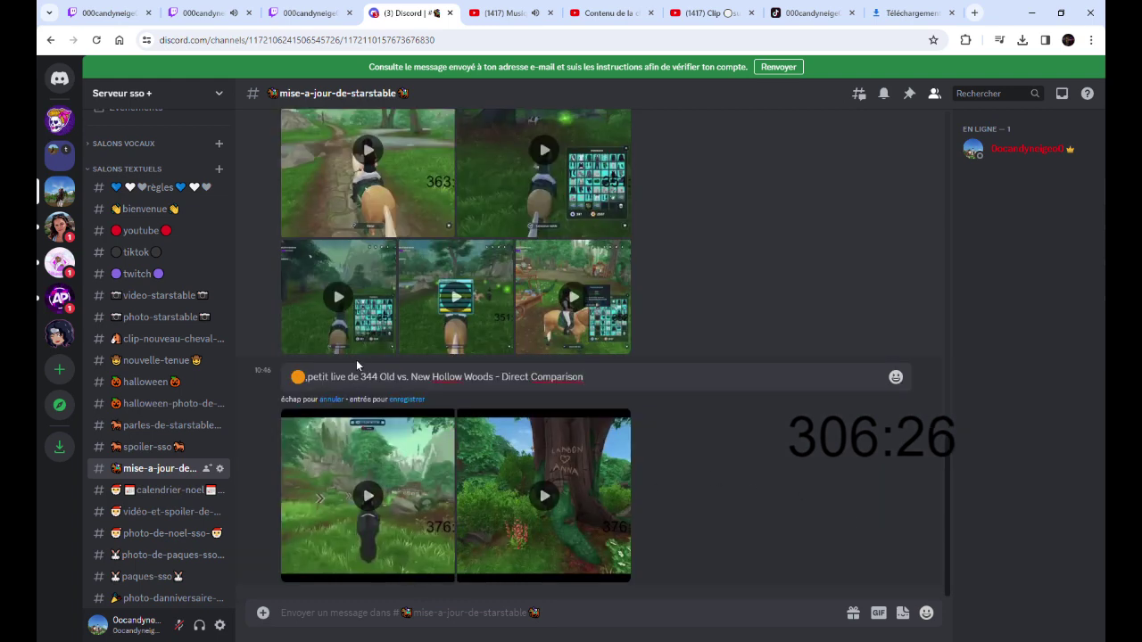
text(:)
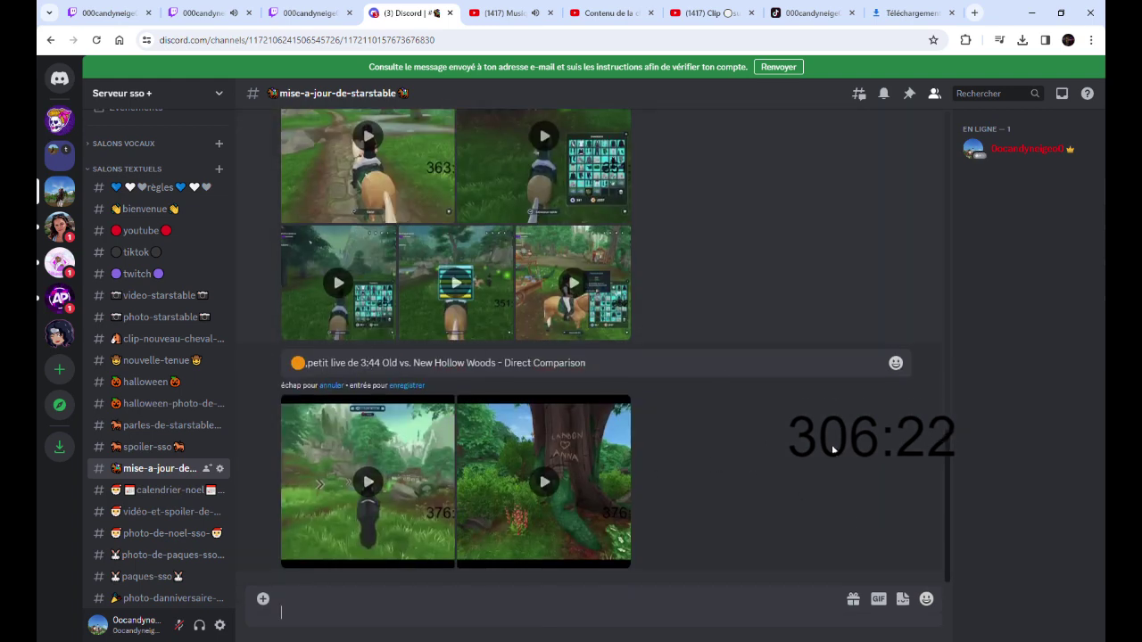
Edit the "Il y a de la magie dans l'air au Boisé creux" message so its date is written 22/11/2023
scroll(700, 300, up, 3)
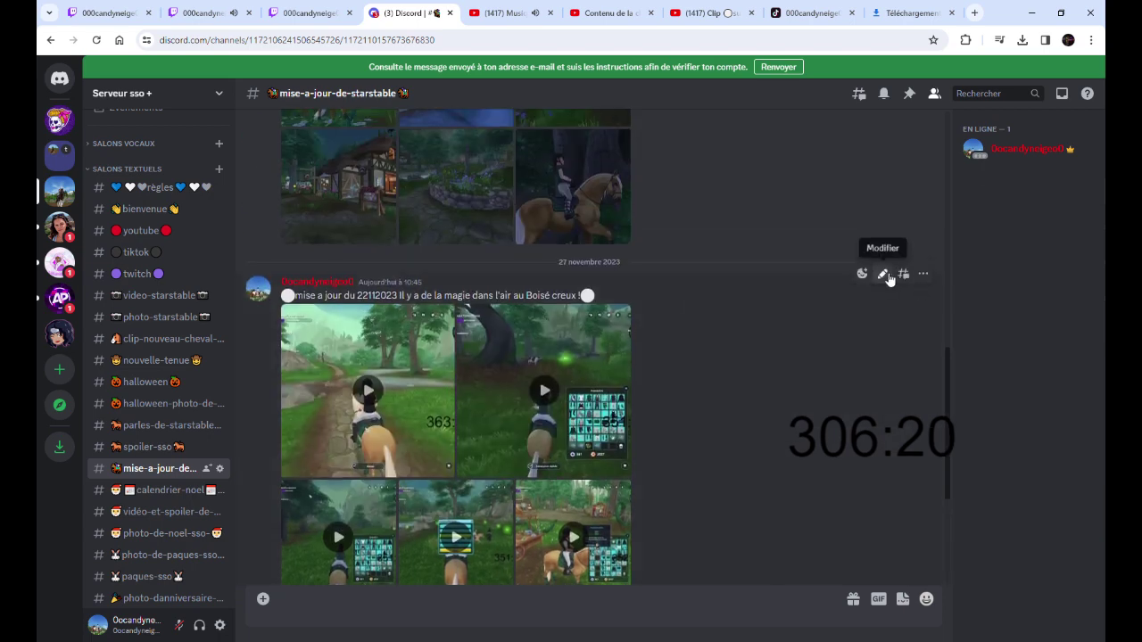
click(882, 274)
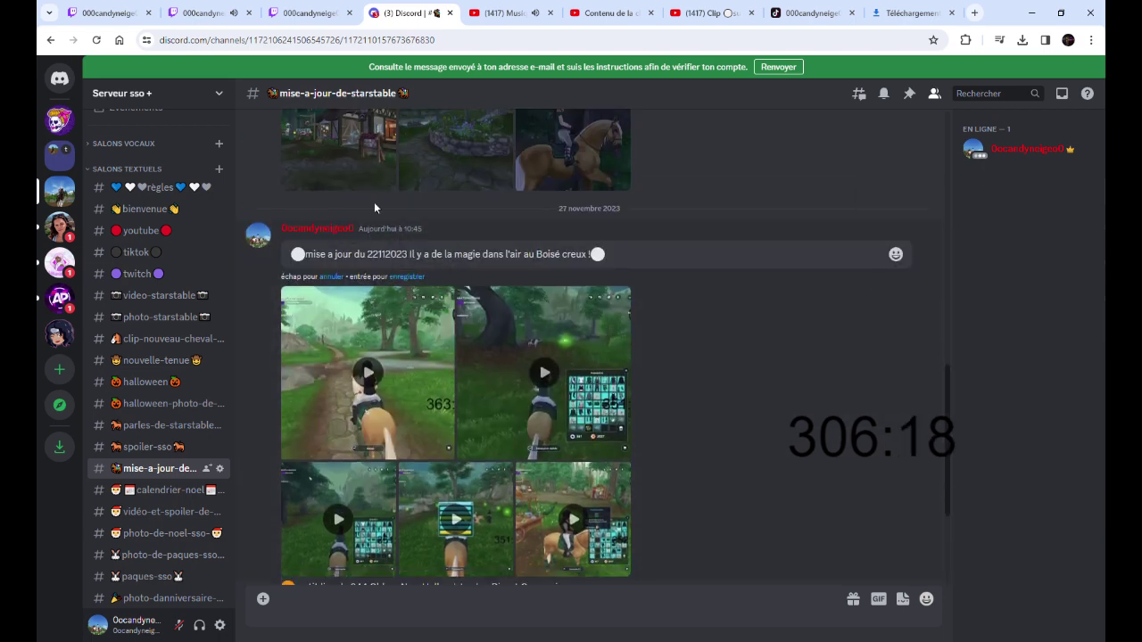
text(/11)
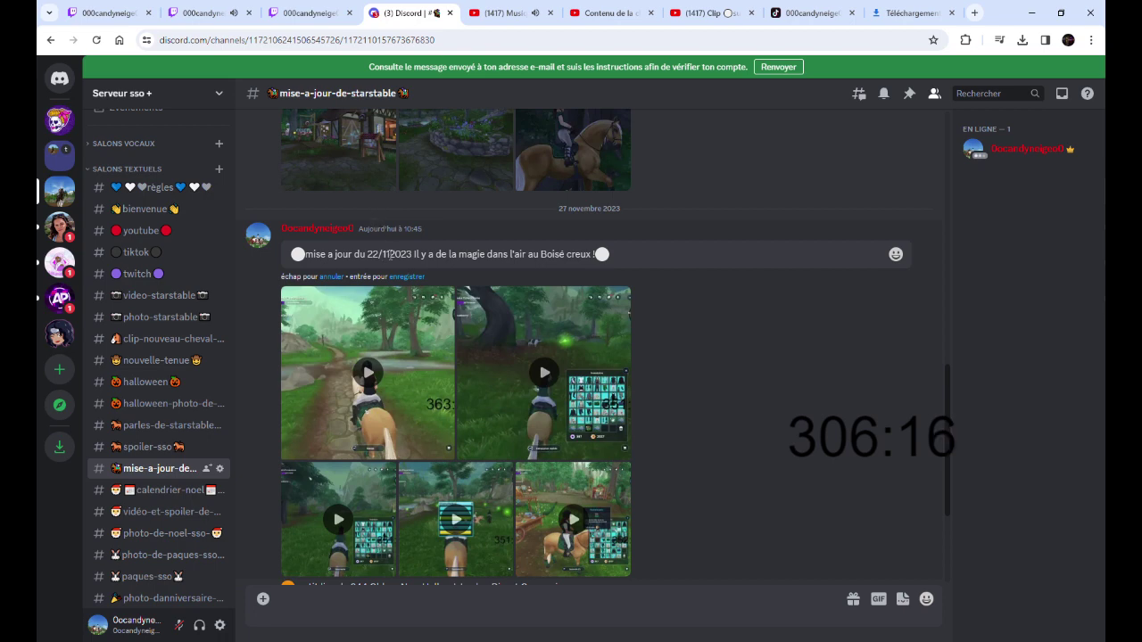
text(/)
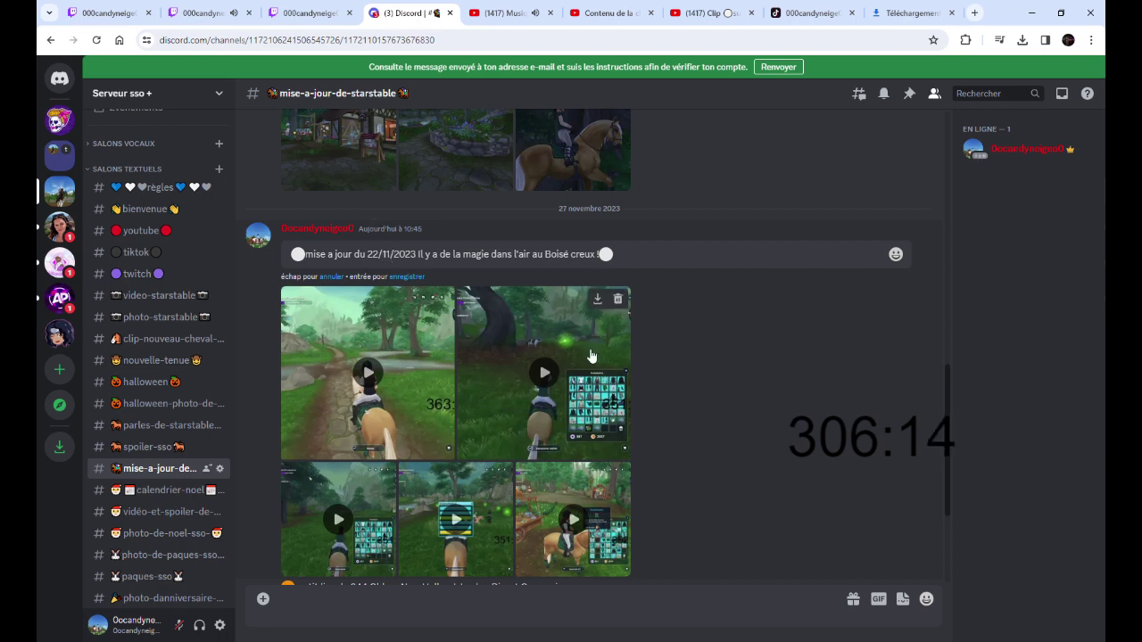
key(shift+Return)
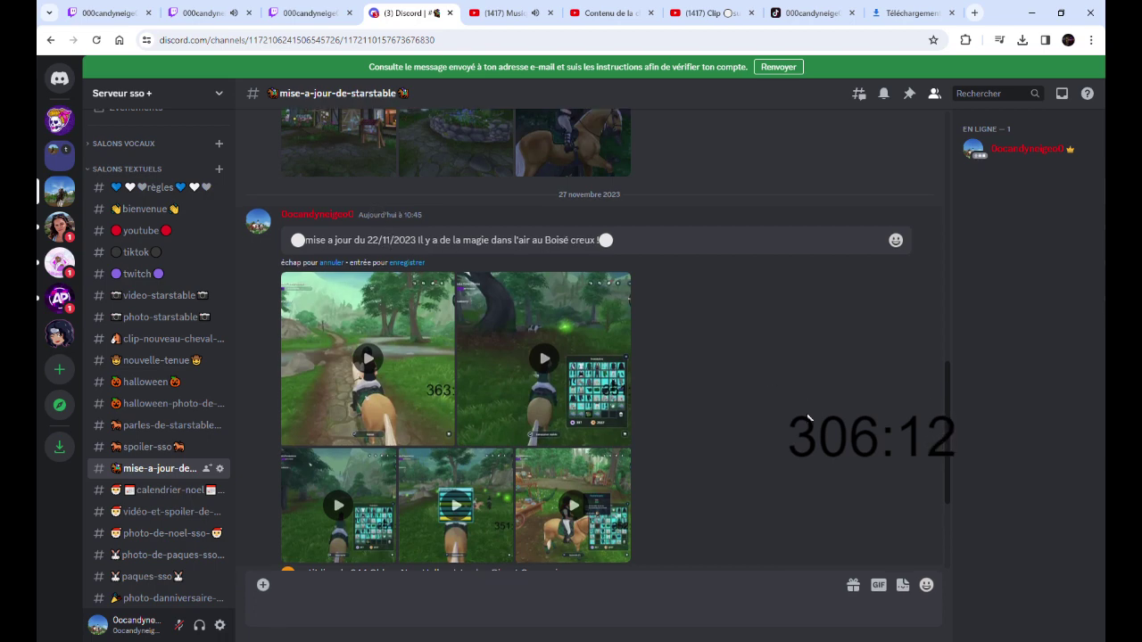
key(BackSpace)
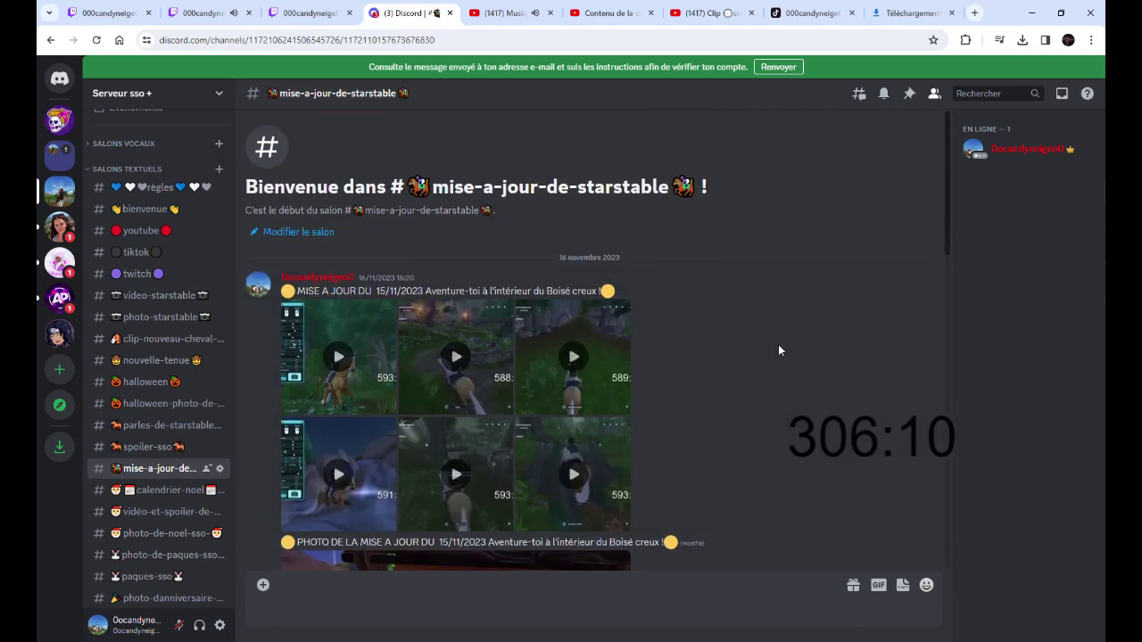
key(Return)
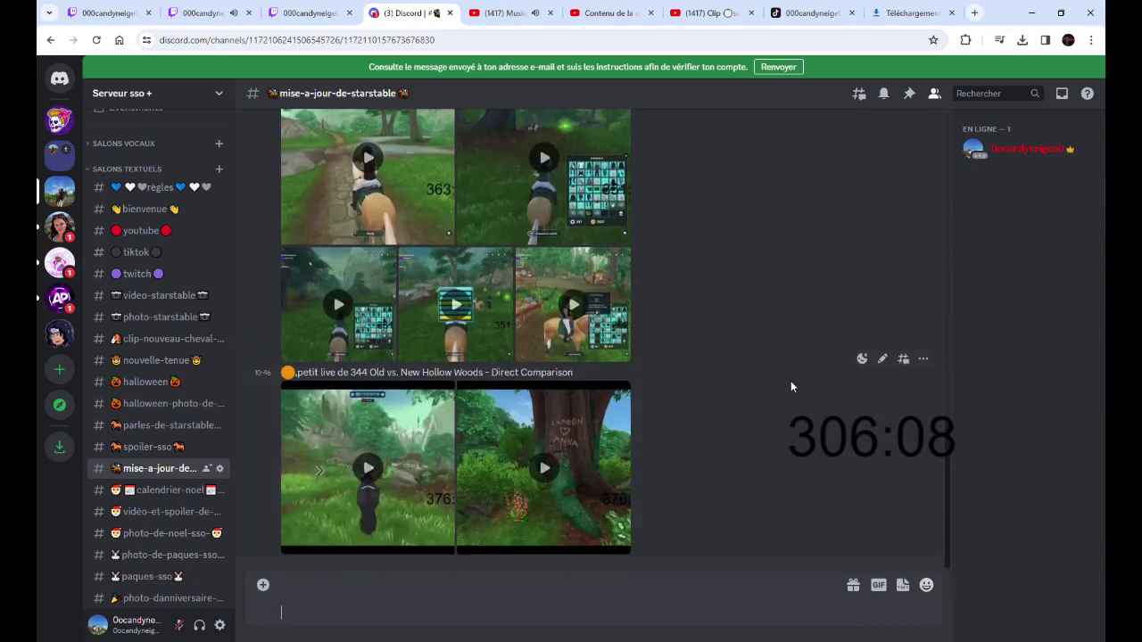
scroll(826, 407, up, 10)
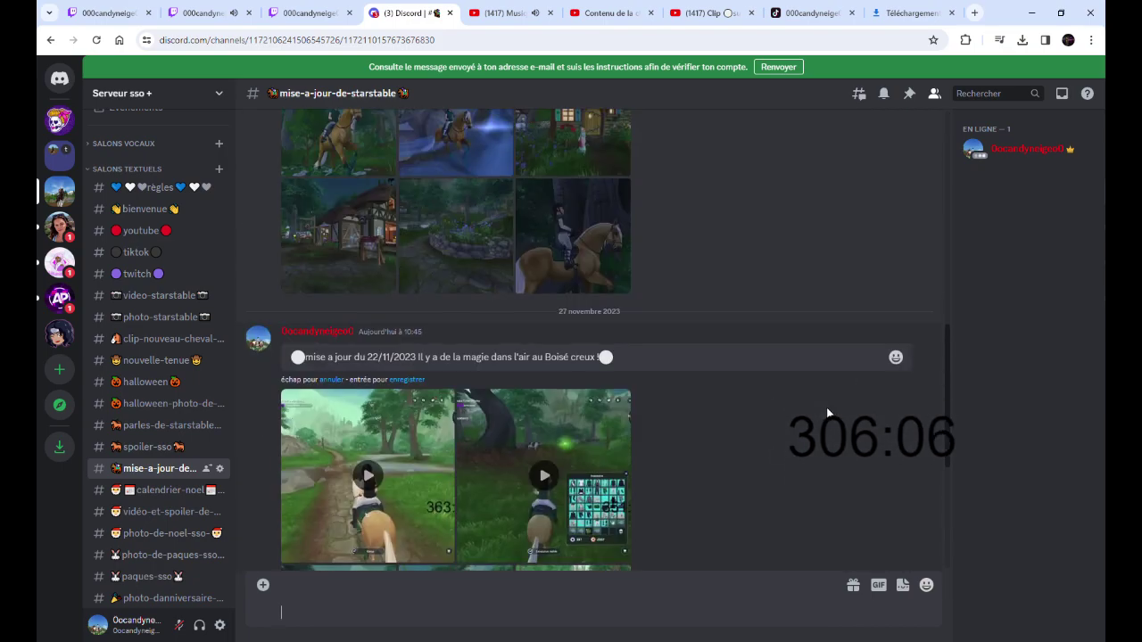
key(Up)
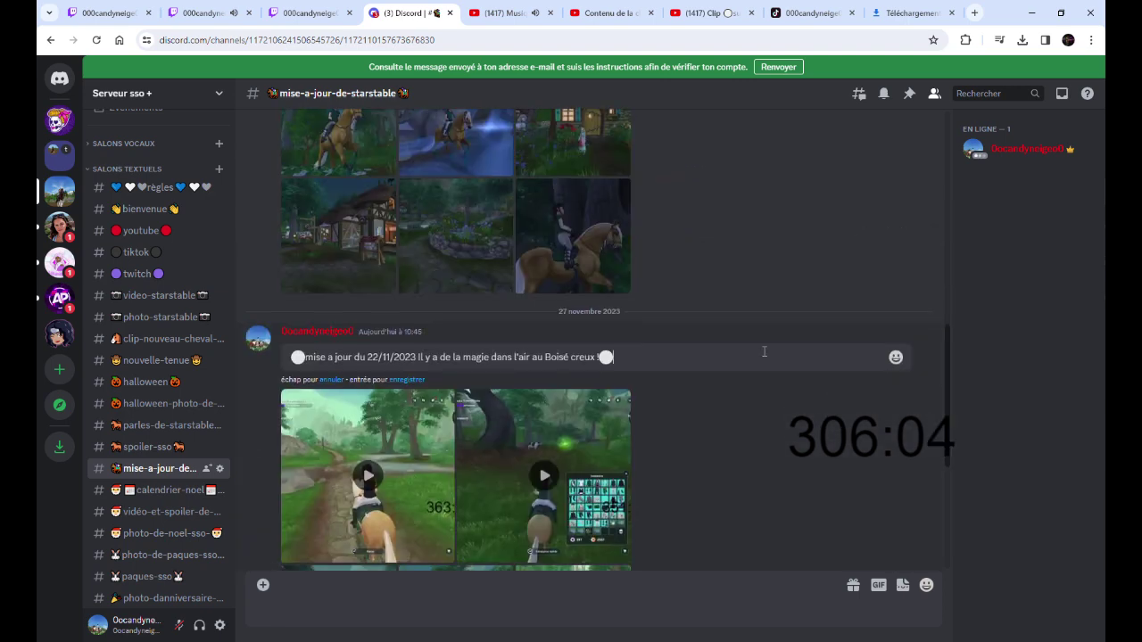
key(Escape)
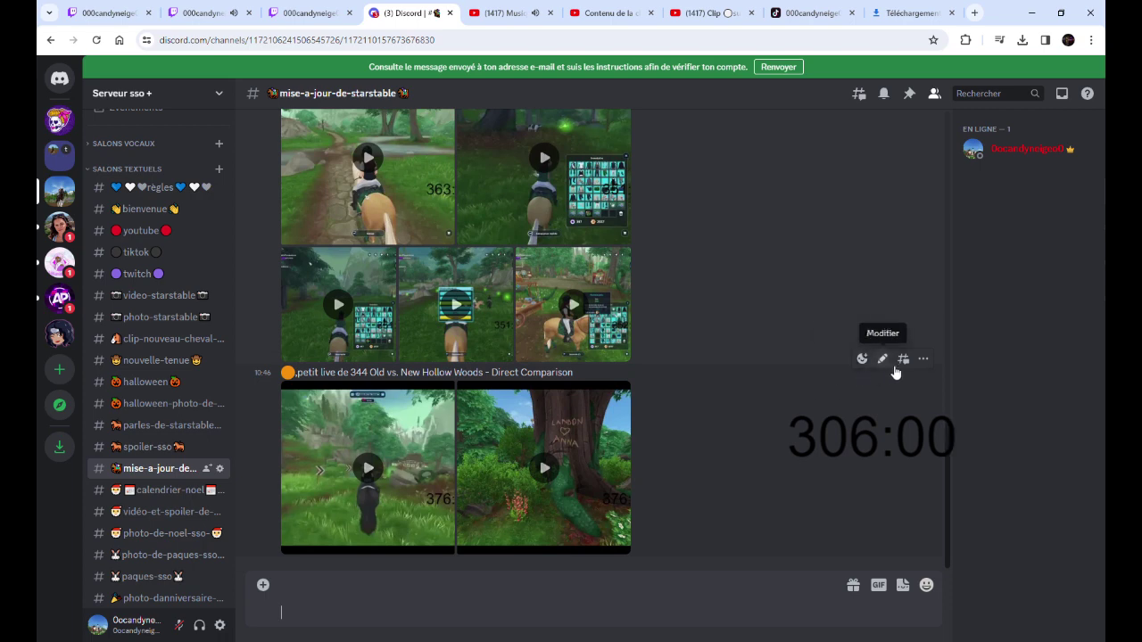
Change 344 to 3/44 in the Old vs. New Hollow Woods message and save the edit
click(883, 360)
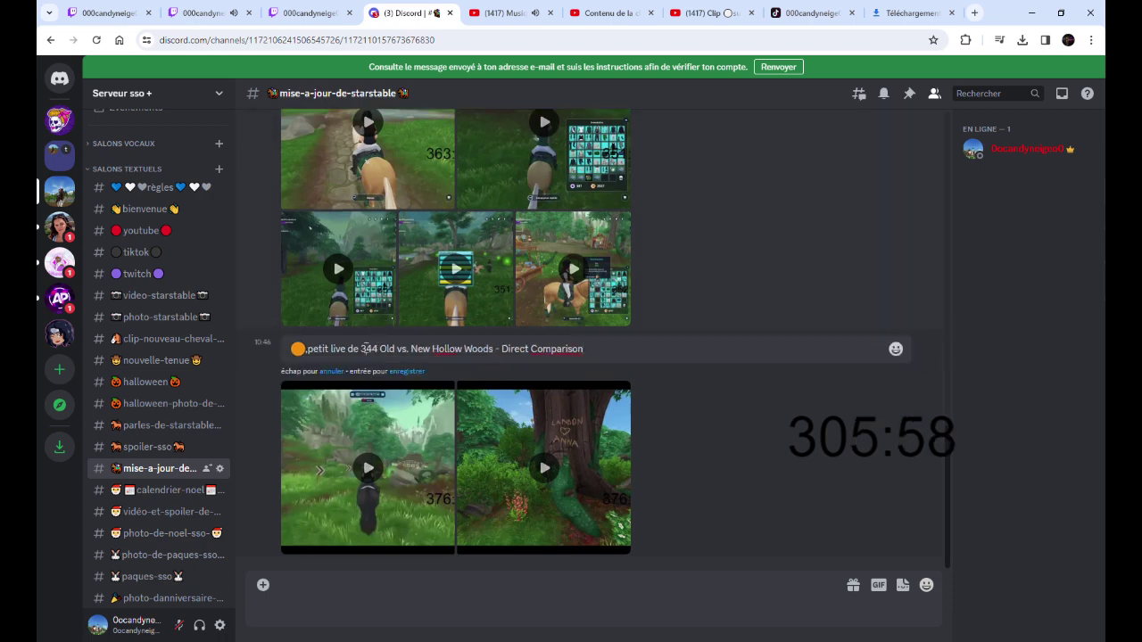
click(363, 349)
text(/)
key(Return)
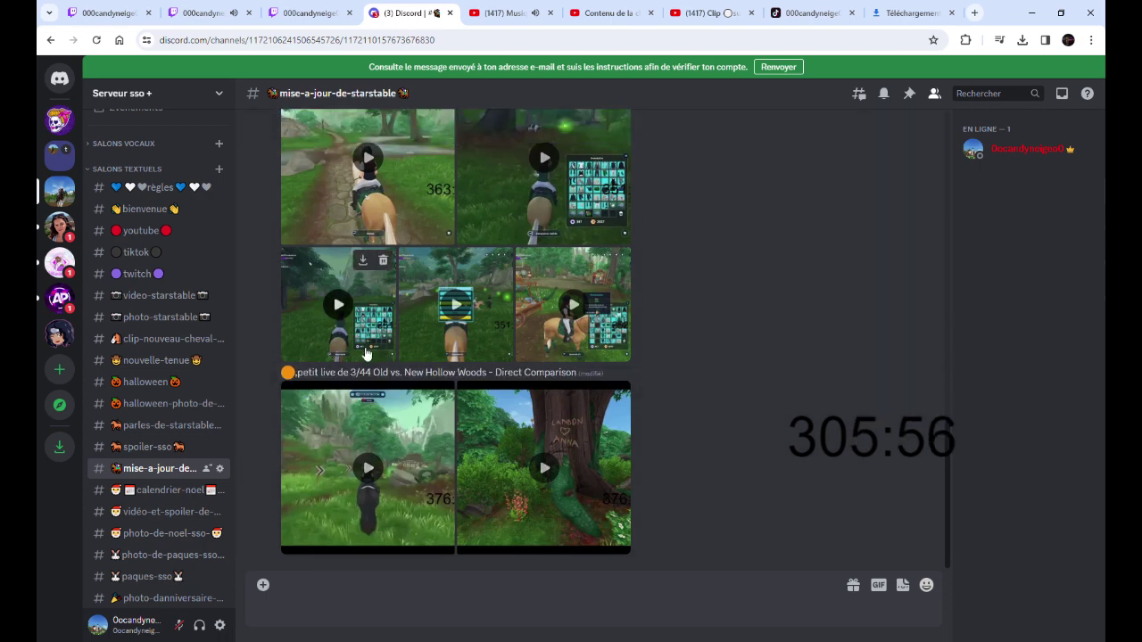
Change 3/44 to 3:44 in the Old vs. New Hollow Woods message and save the edit
click(883, 360)
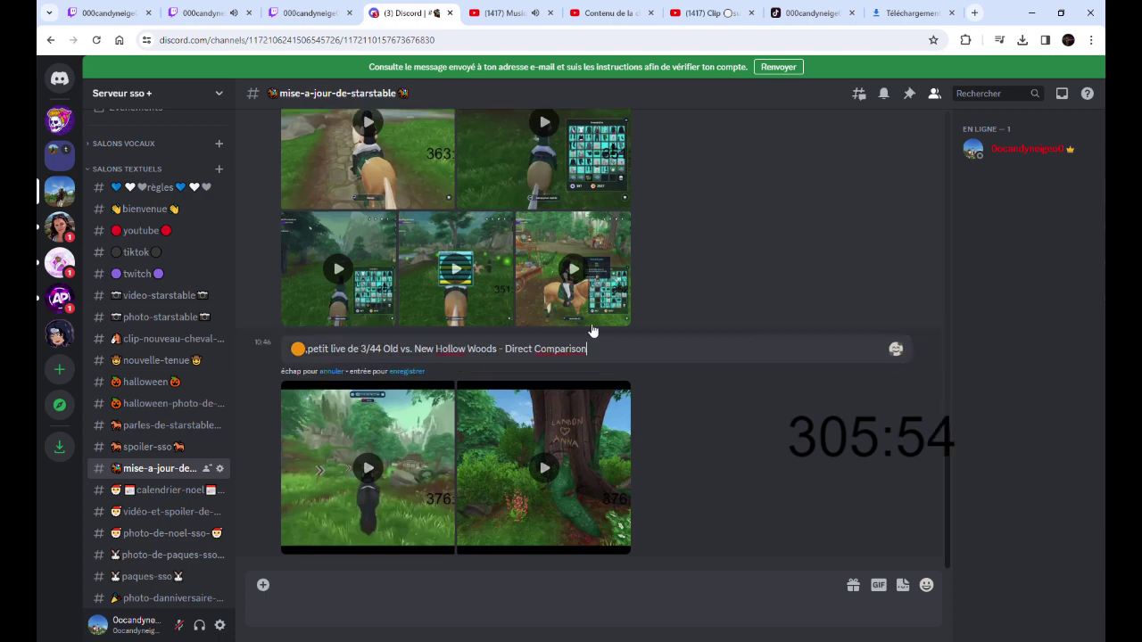
drag(361, 348, 367, 348)
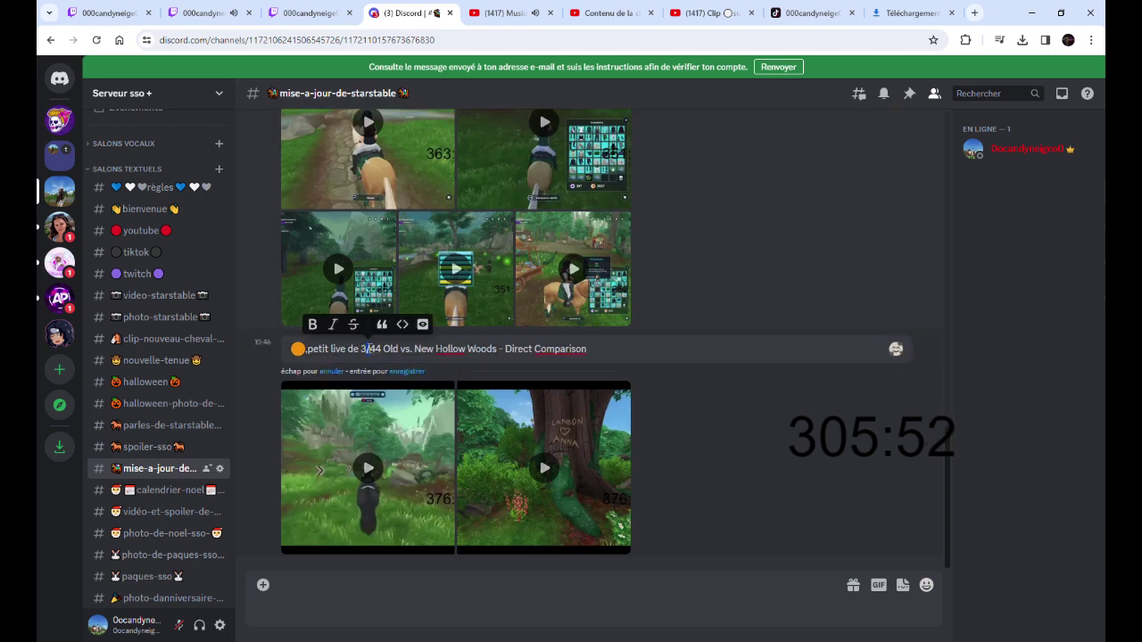
text(:)
key(Return)
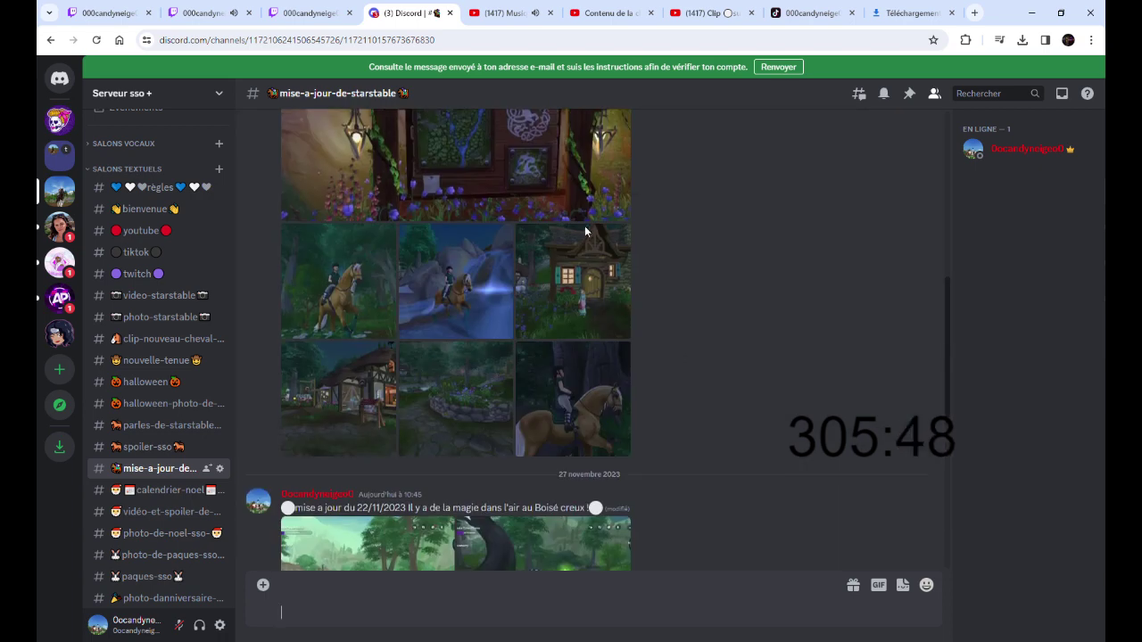
Check the Twitch clip's rendering and sharing progress, and review the channel's scheduled videos in YouTube Studio
click(210, 13)
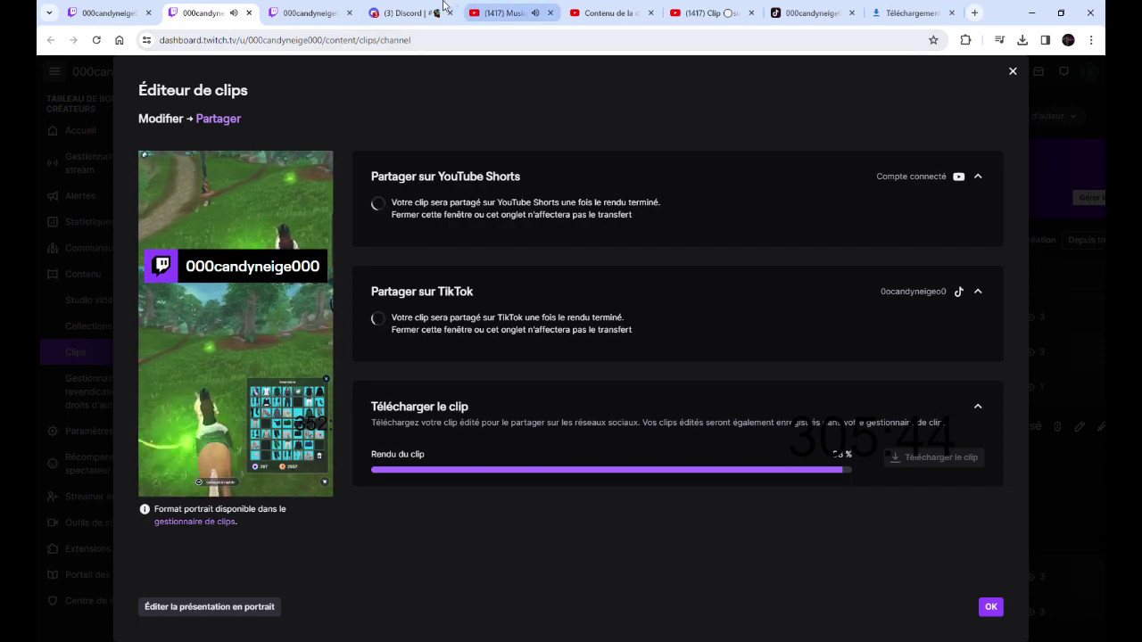
click(611, 13)
scroll(550, 262, down, 3)
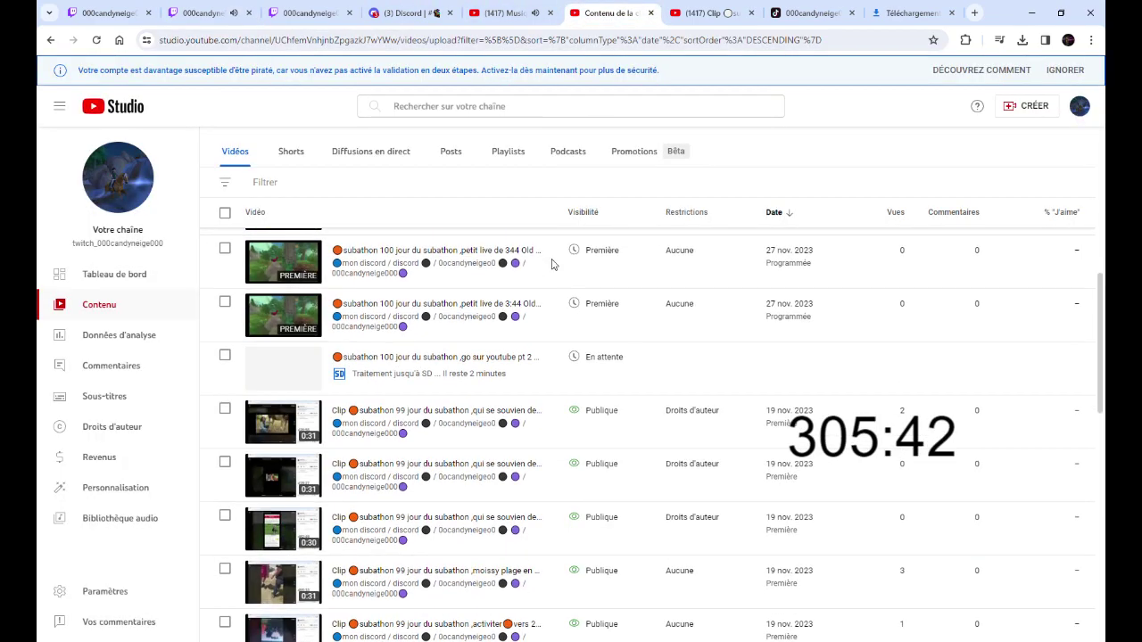
scroll(551, 262, up, 4)
scroll(570, 308, up, 1)
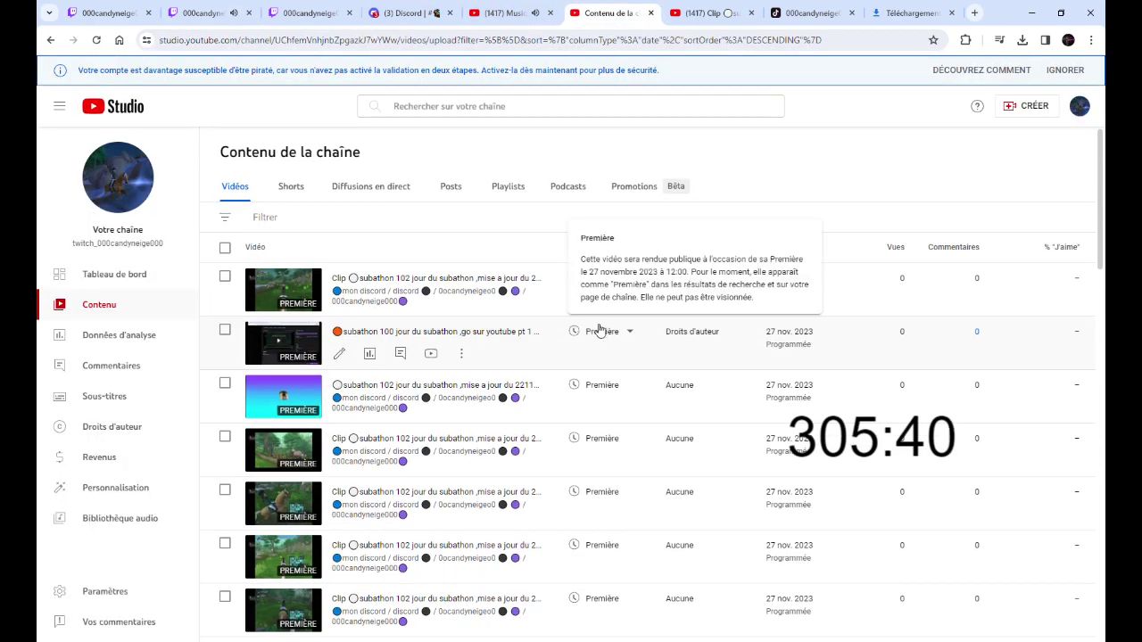
Open the "petit live de 344 Old vs New Hollow Woods" clip from the reddiff subathon 2023 playlist on YouTube and review the day-100 entries
click(709, 12)
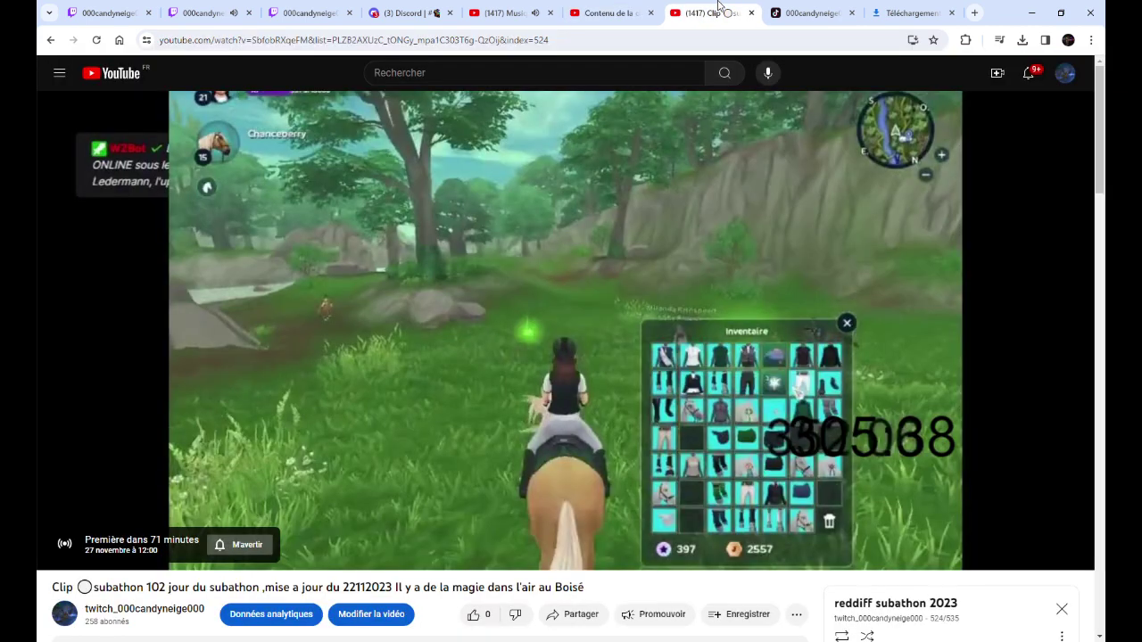
scroll(975, 467, down, 4)
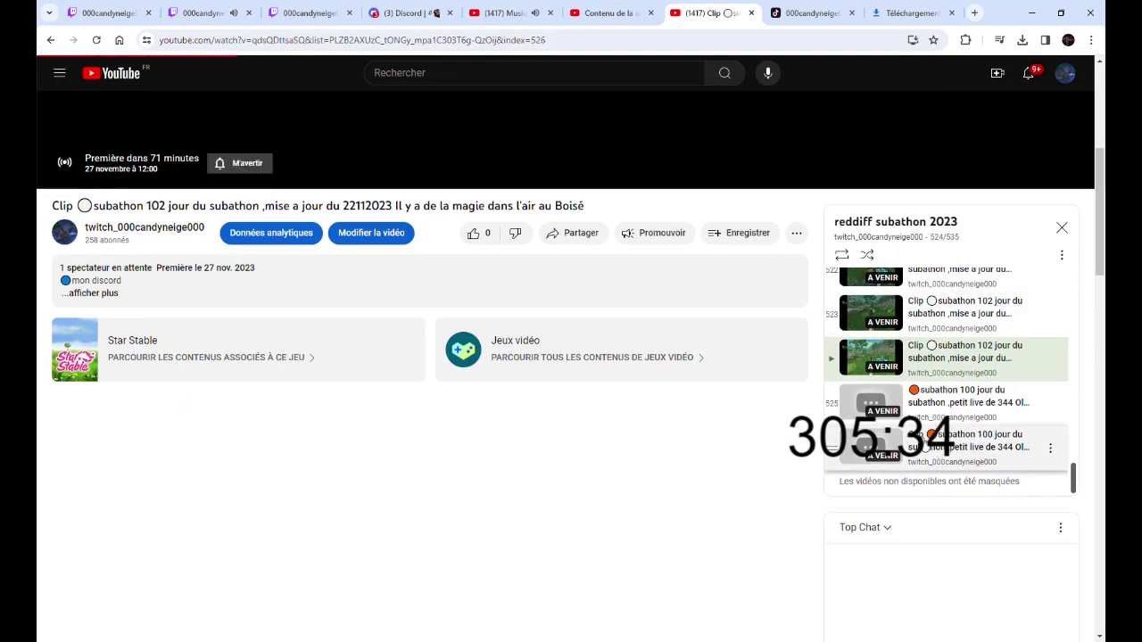
click(922, 437)
scroll(931, 487, down, 3)
scroll(931, 487, up, 2)
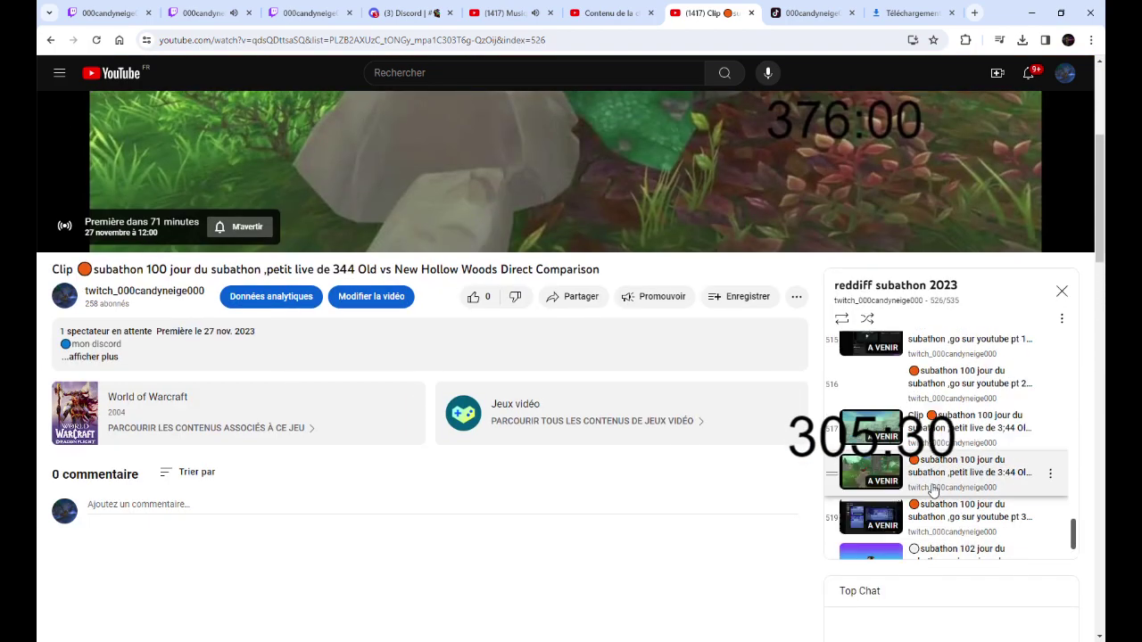
scroll(931, 489, up, 2)
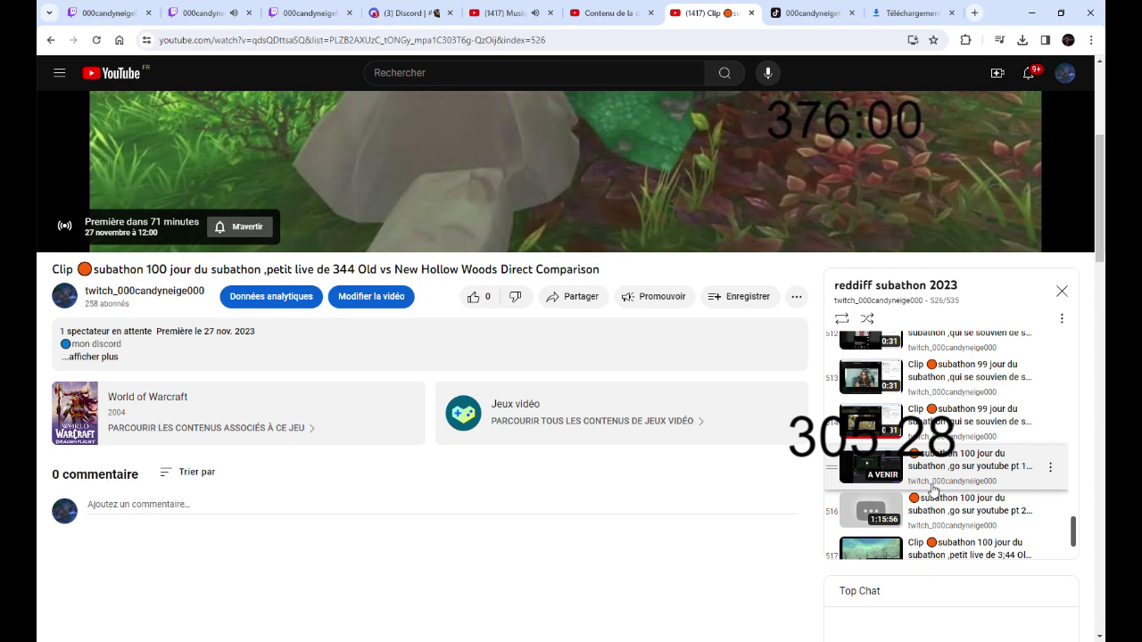
Open playlist video "subathon 100 jour du subathon ,go sur youtube pt 2" for editing and bring up its visibility settings
click(933, 502)
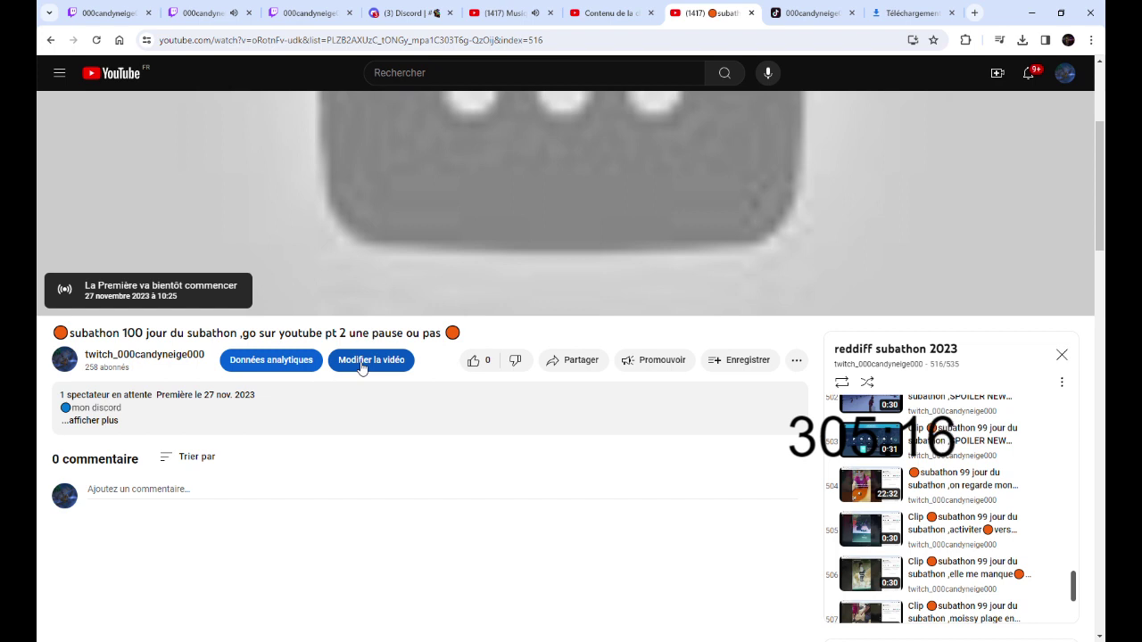
click(375, 362)
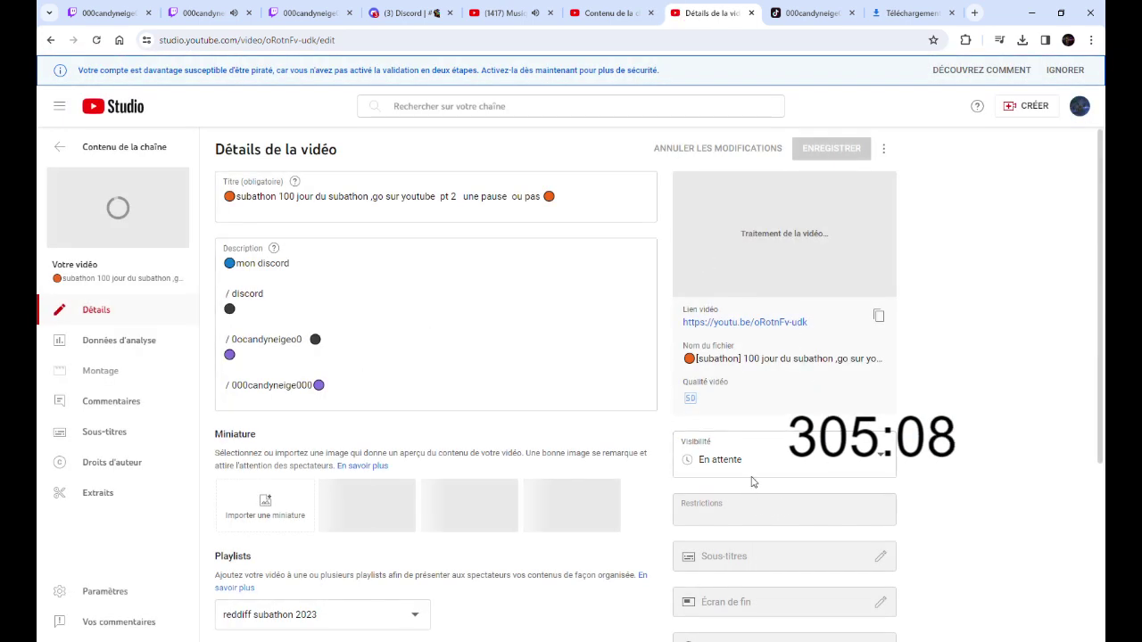
click(740, 464)
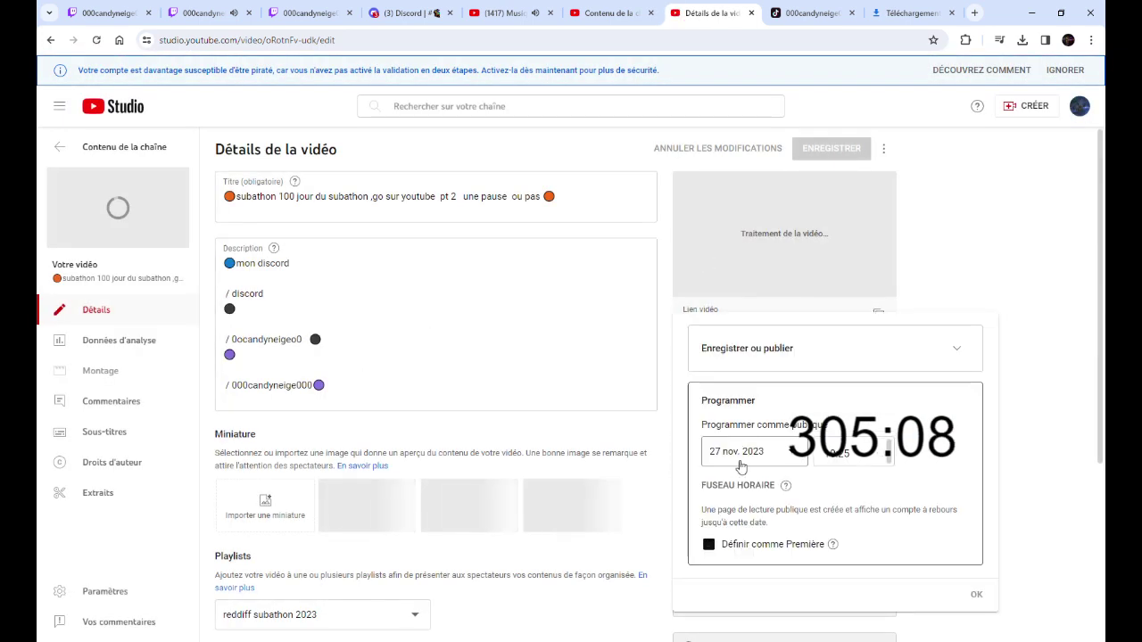
Reschedule the video's premiere on 27 nov. 2023 to 12:00 and save the video details
click(828, 456)
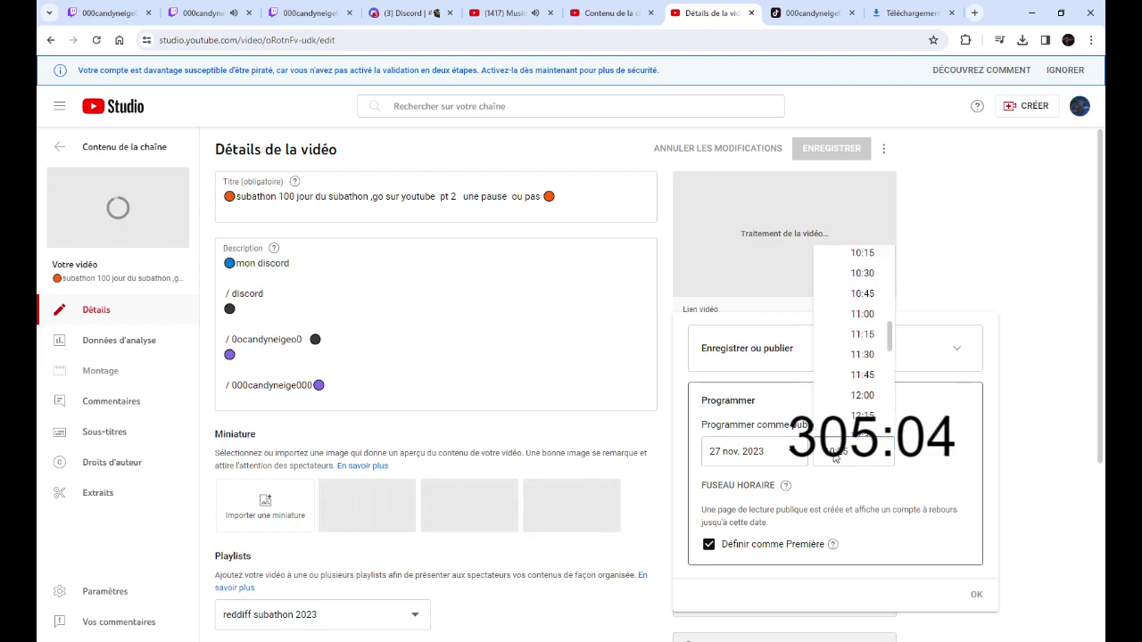
click(834, 450)
click(832, 451)
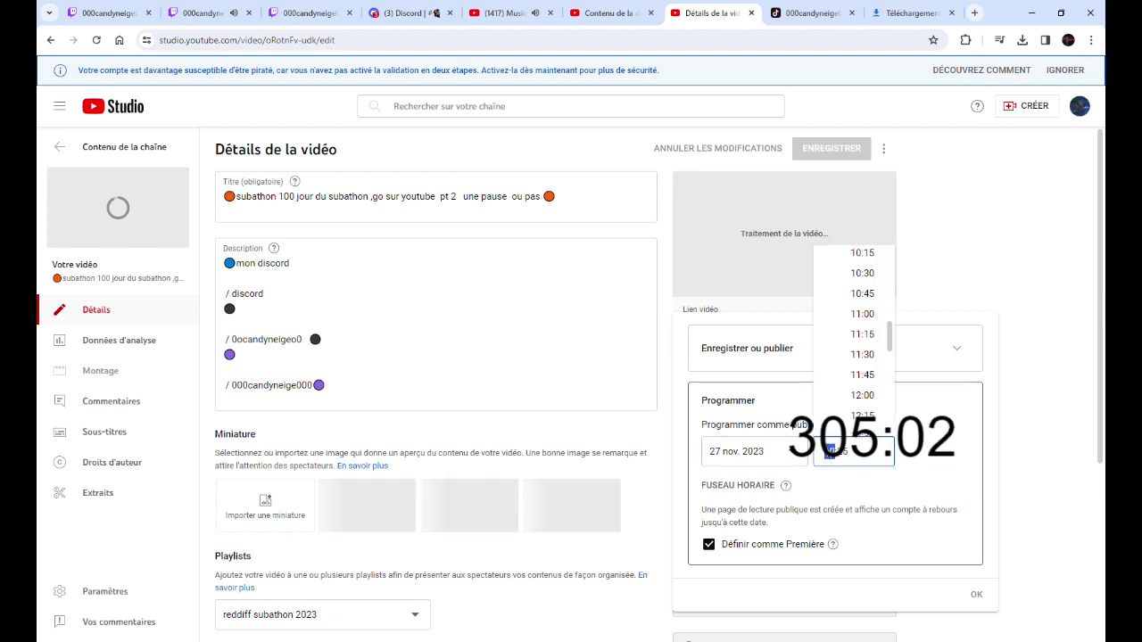
click(831, 452)
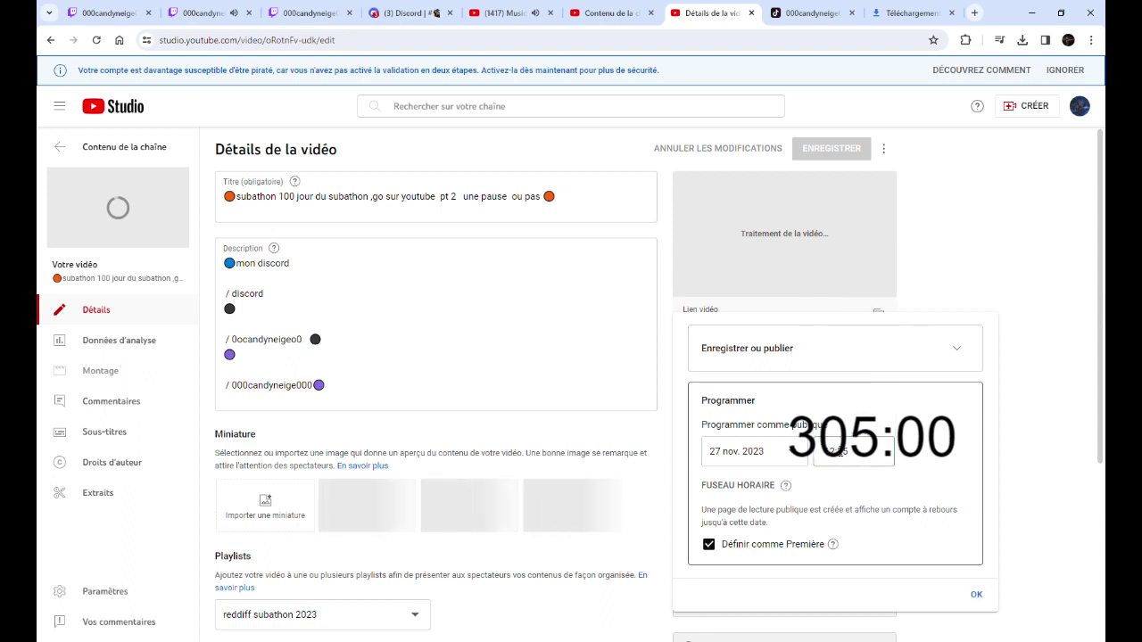
click(839, 452)
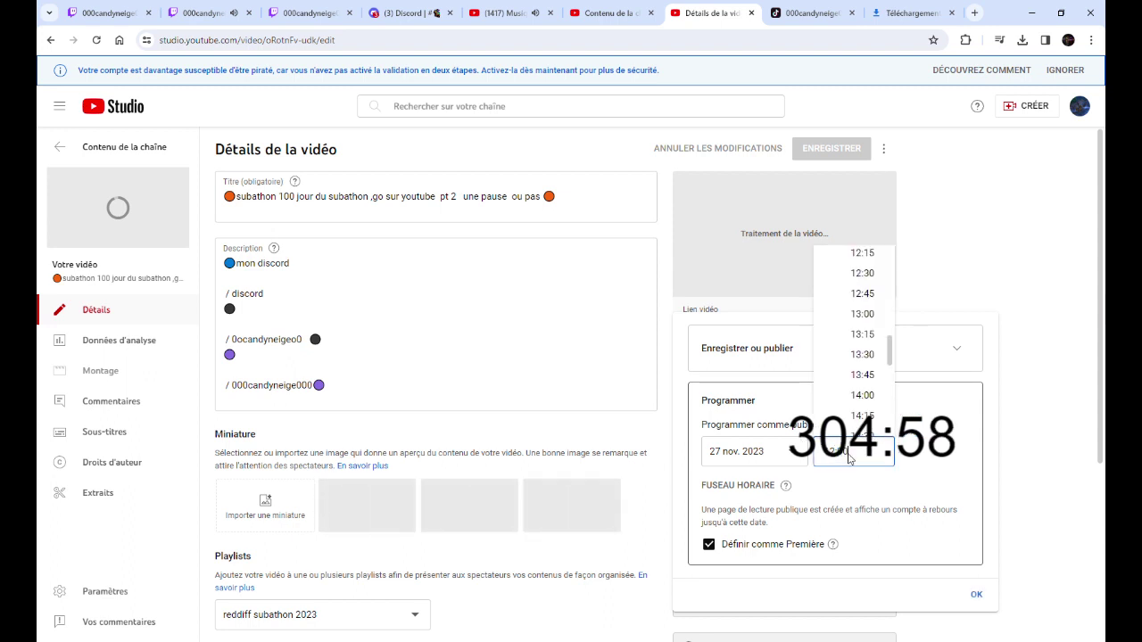
click(972, 593)
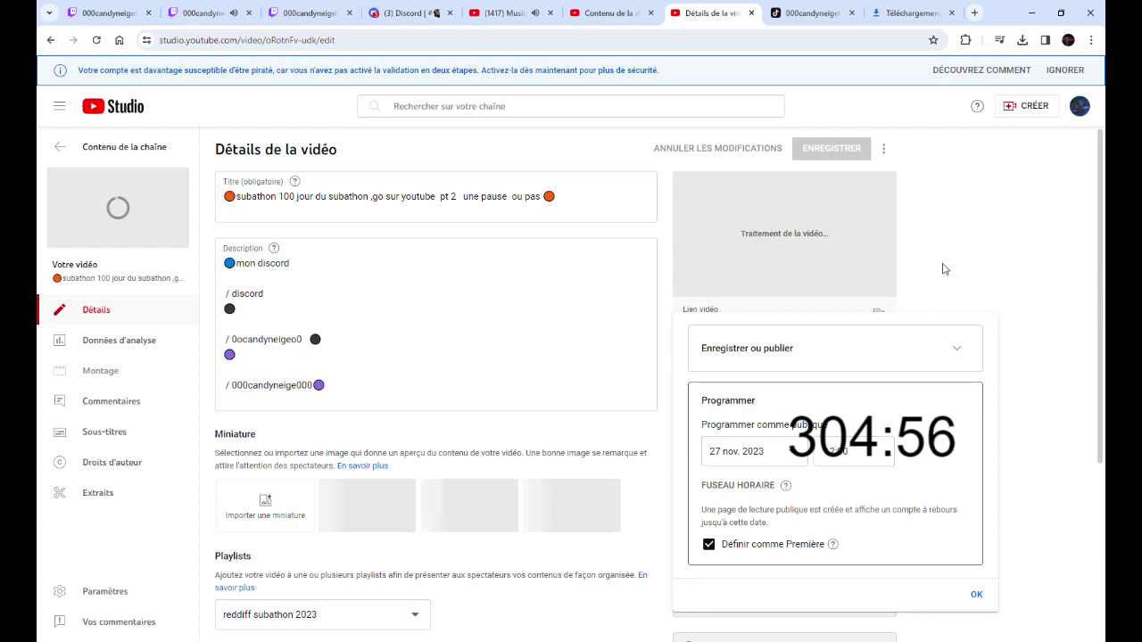
click(976, 594)
click(833, 148)
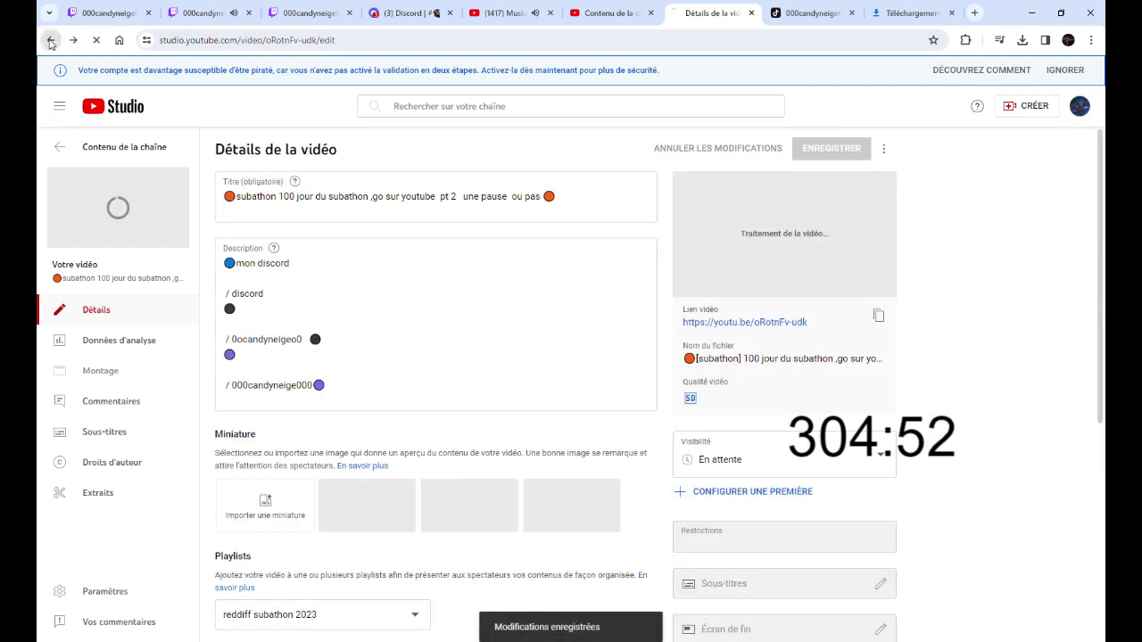
Return to the "reddiff subathon 2023" playlist and view the "go sur youtube pt 1" video's page and premiere schedule
click(51, 40)
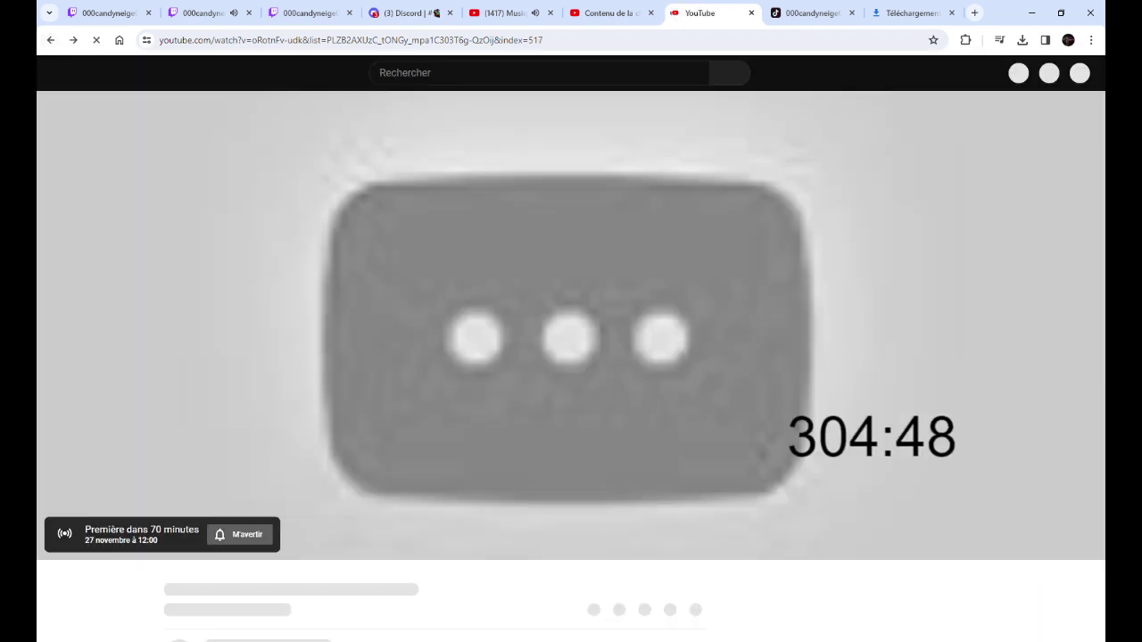
scroll(623, 399, down, 5)
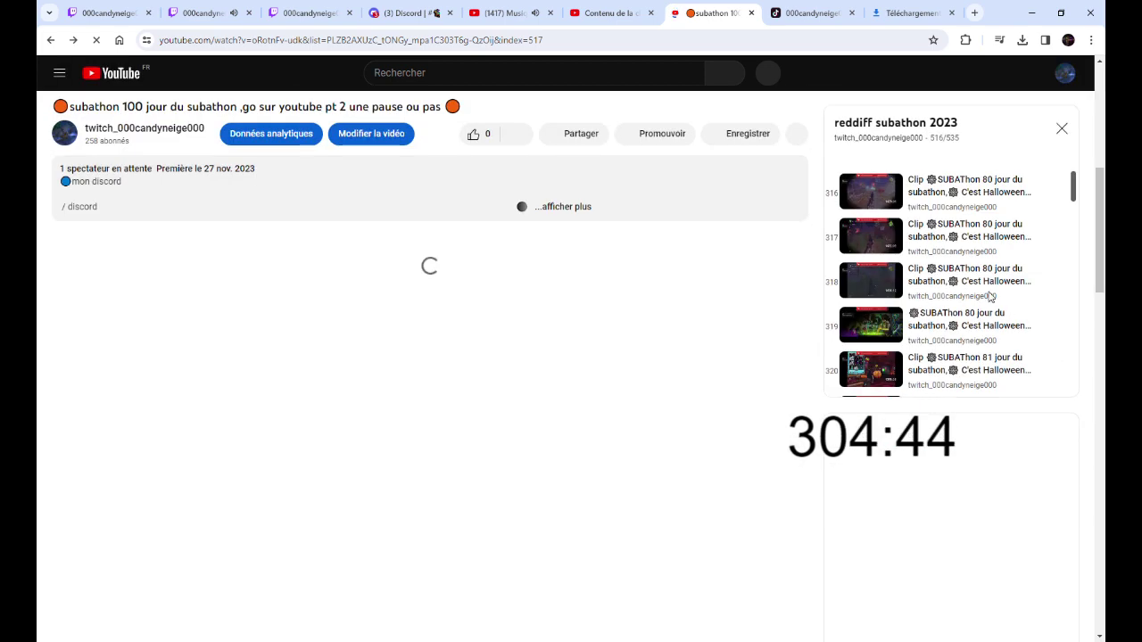
scroll(987, 298, down, 14)
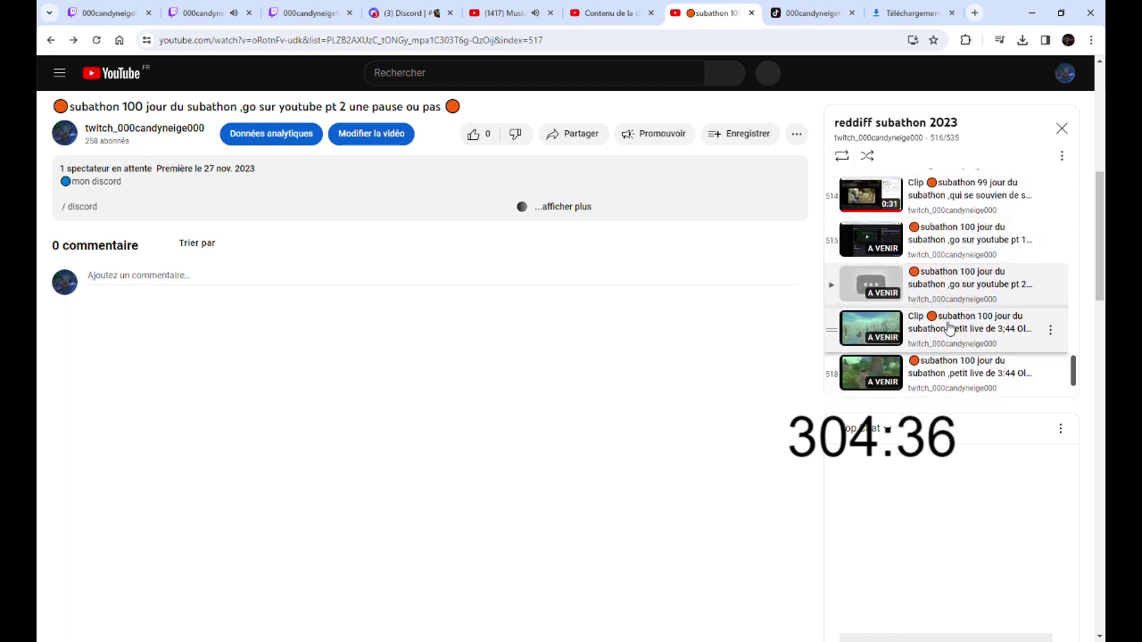
scroll(948, 328, down, 4)
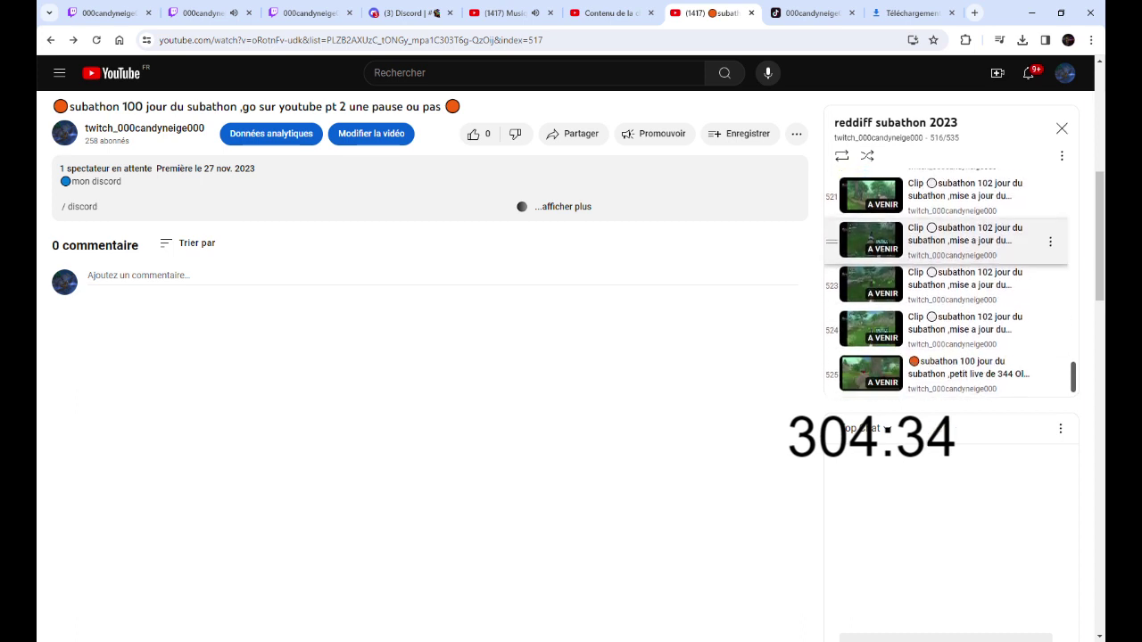
scroll(984, 303, down, 1)
scroll(984, 303, up, 3)
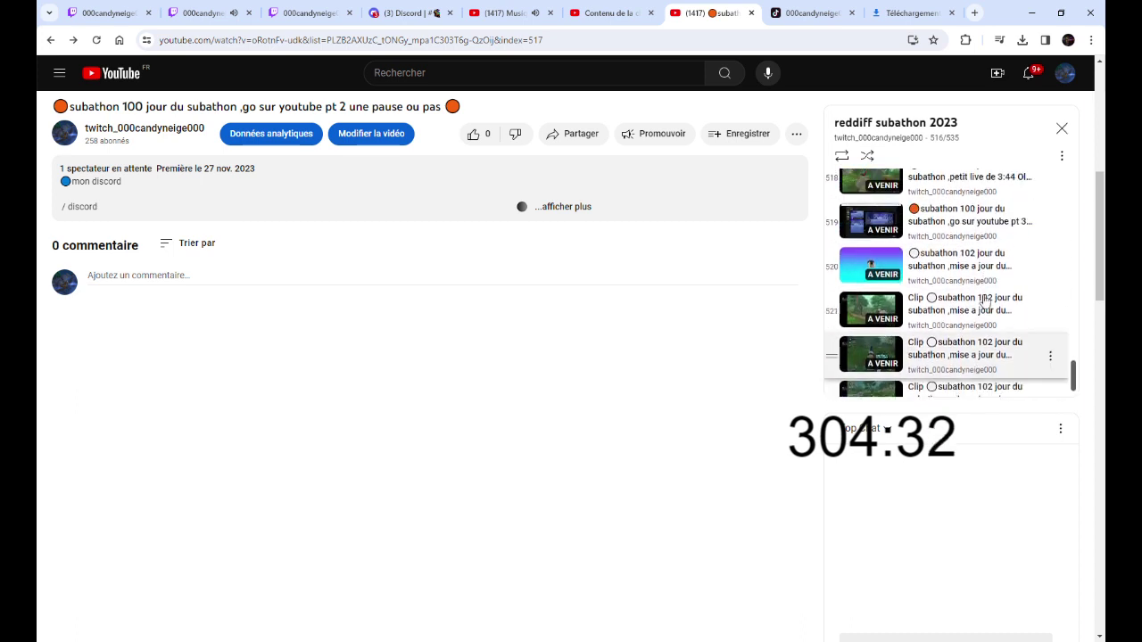
scroll(984, 303, up, 3)
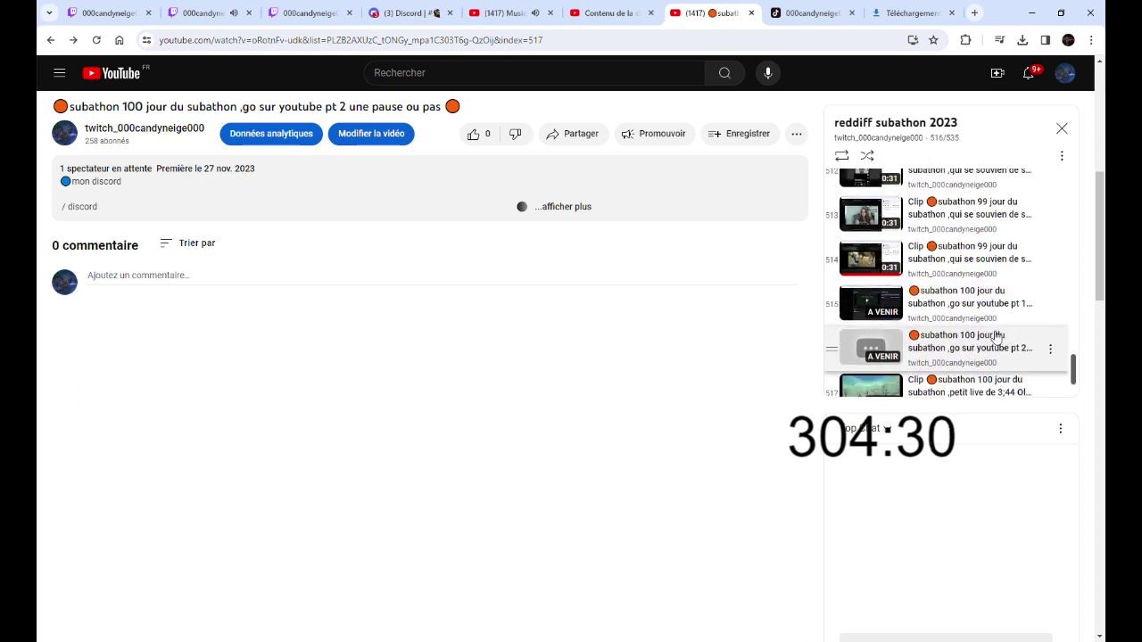
click(990, 313)
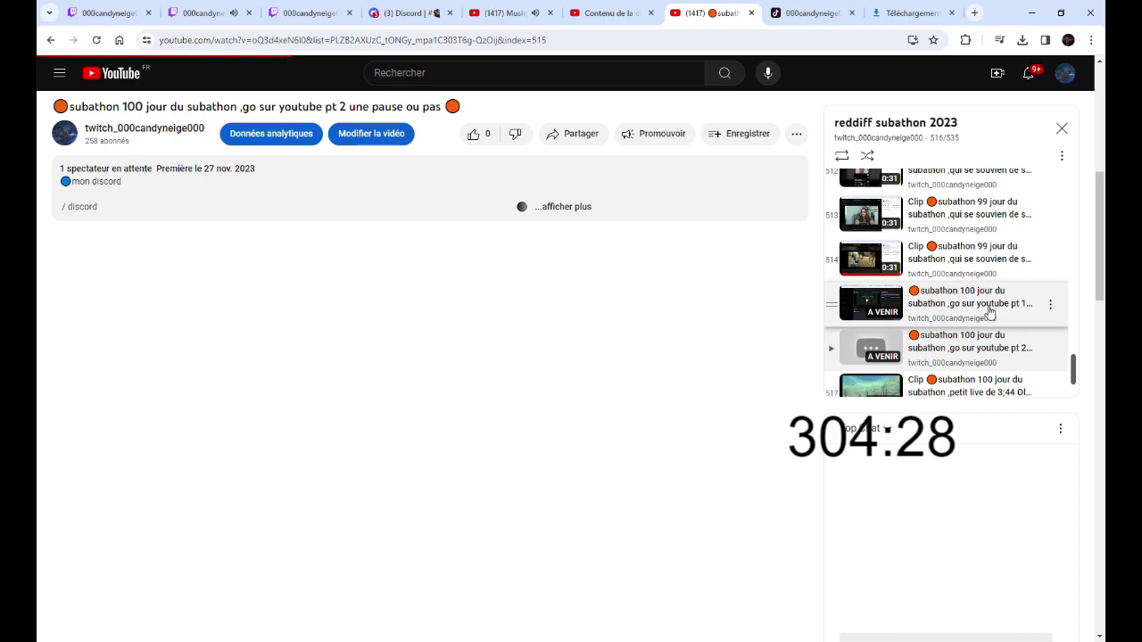
scroll(983, 310, down, 5)
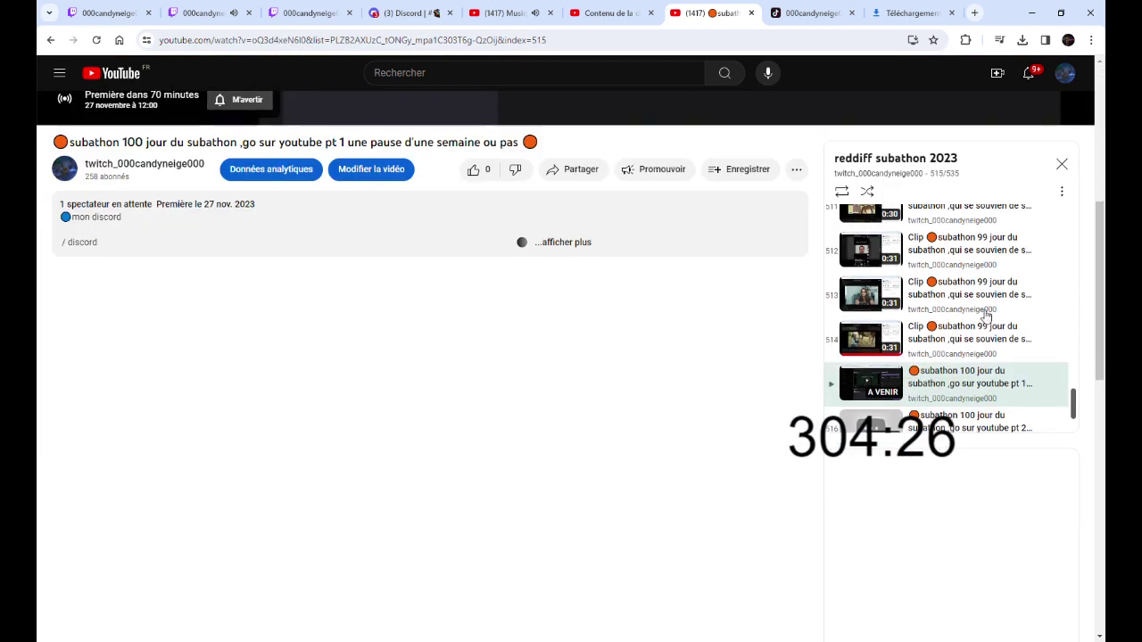
scroll(544, 237, up, 4)
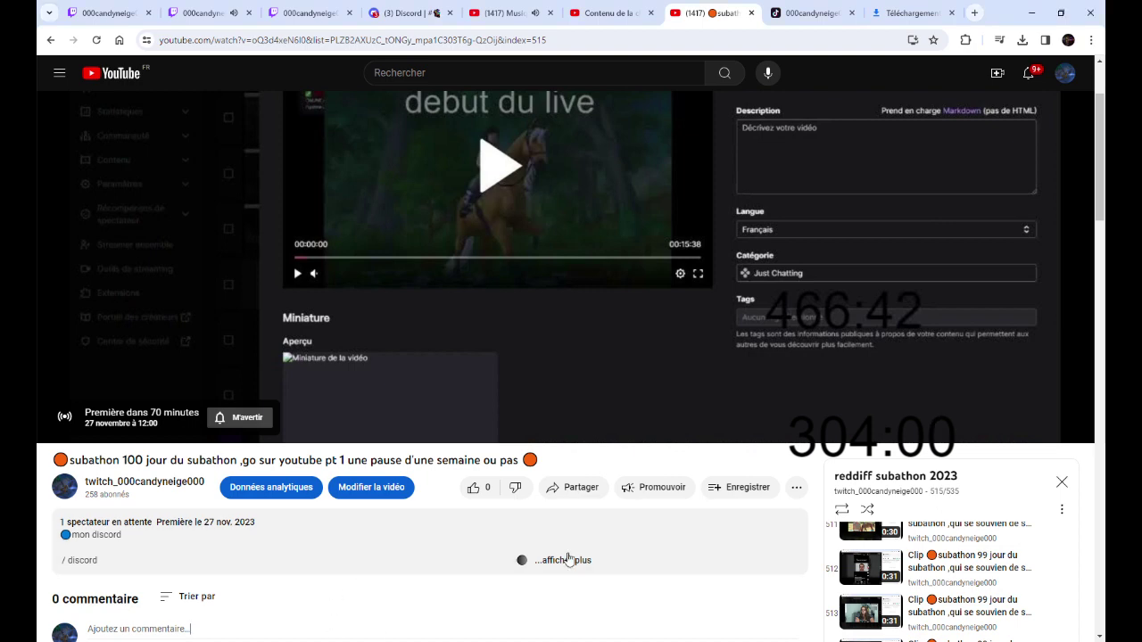
View the playlist's last clip, "petit live de 344 Old vs New Hollow Woods Direct Comparison", and its premiere details
scroll(535, 571, down, 5)
scroll(984, 257, down, 3)
scroll(985, 257, down, 3)
click(985, 257)
scroll(856, 308, down, 3)
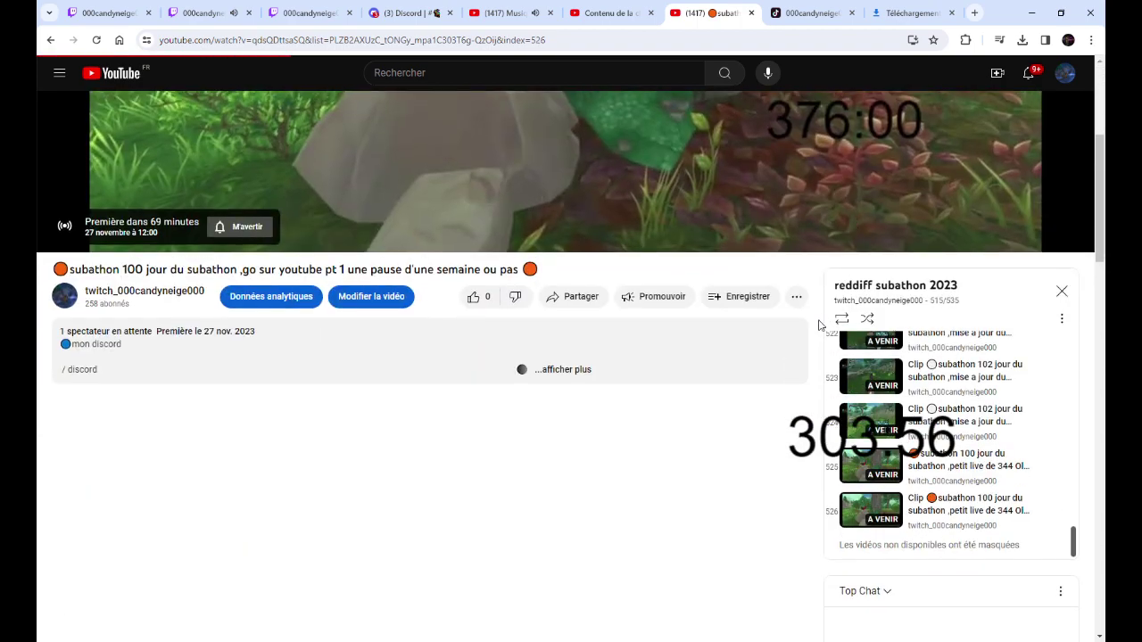
scroll(791, 269, down, 3)
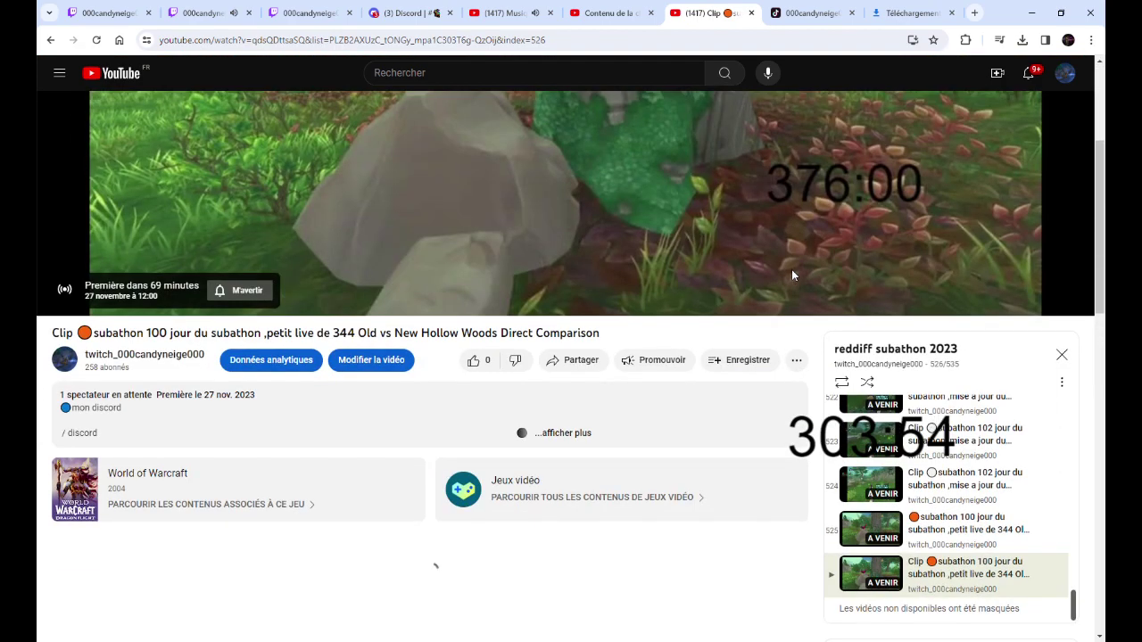
Switch to the Twitch clip manager and close the editor of the clip already shared
click(812, 13)
click(253, 7)
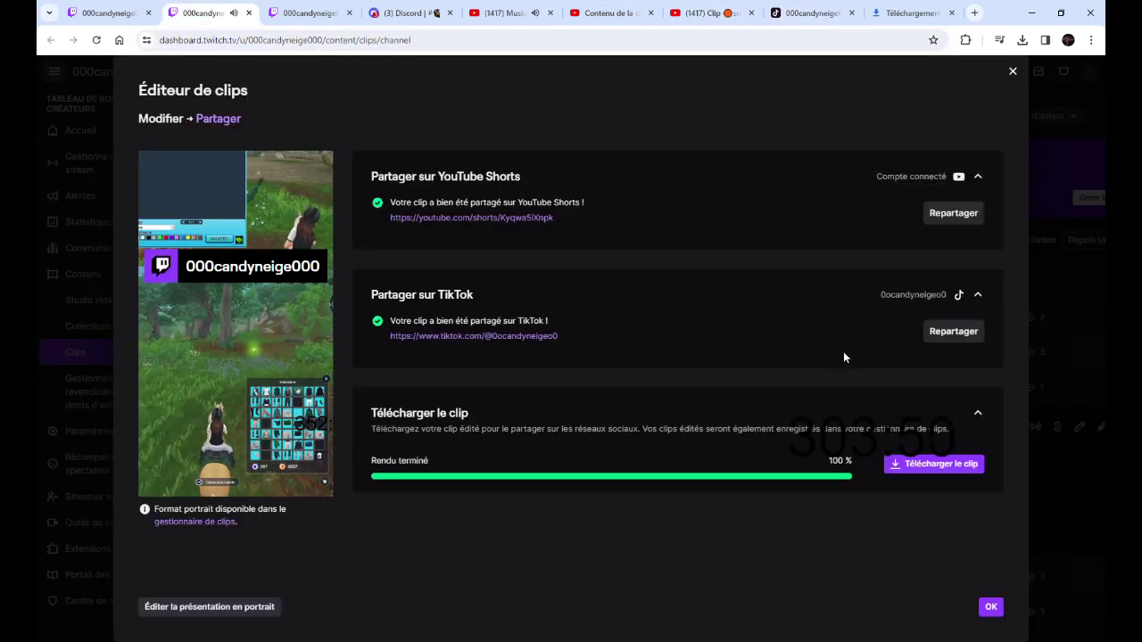
click(991, 607)
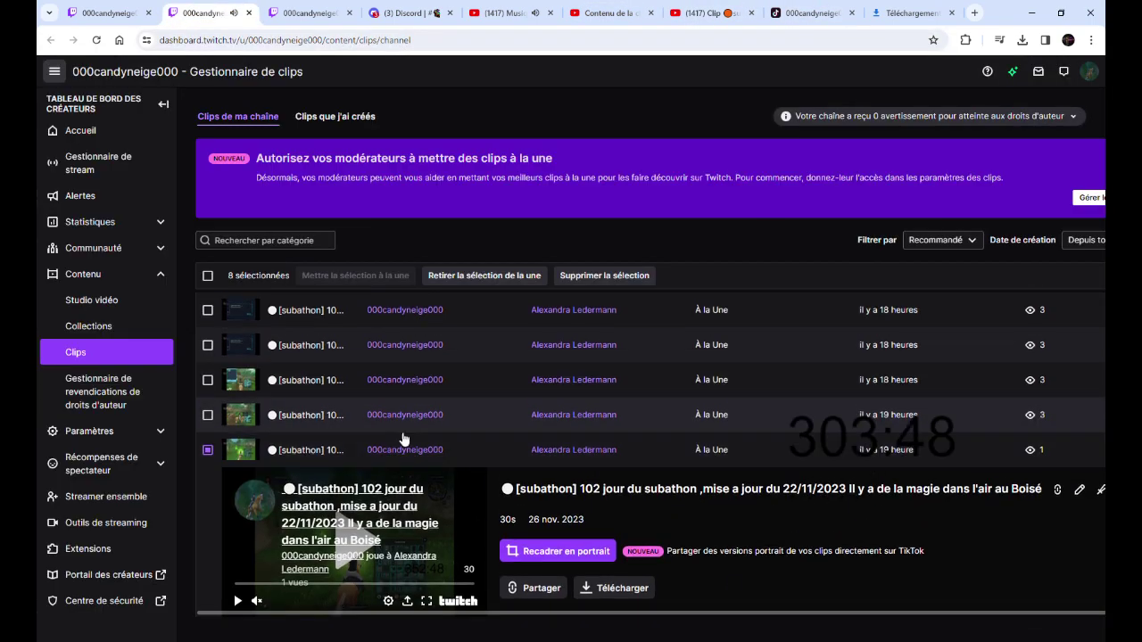
Mark the clip directly above the expanded one as selected and open it in the portrait clip editor
click(208, 415)
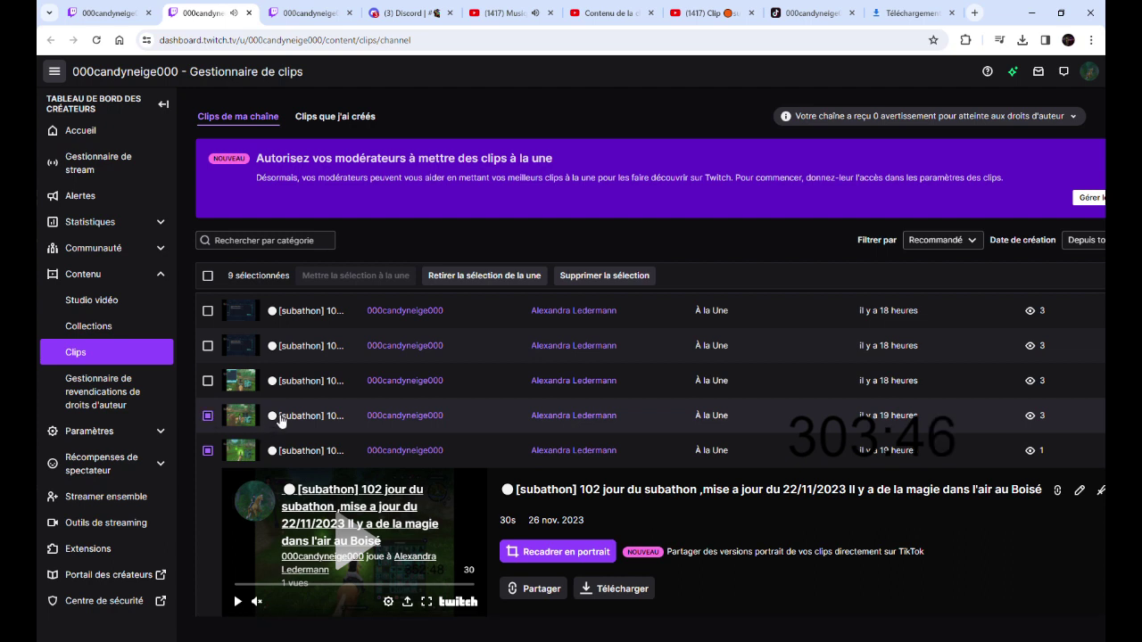
click(281, 419)
click(560, 507)
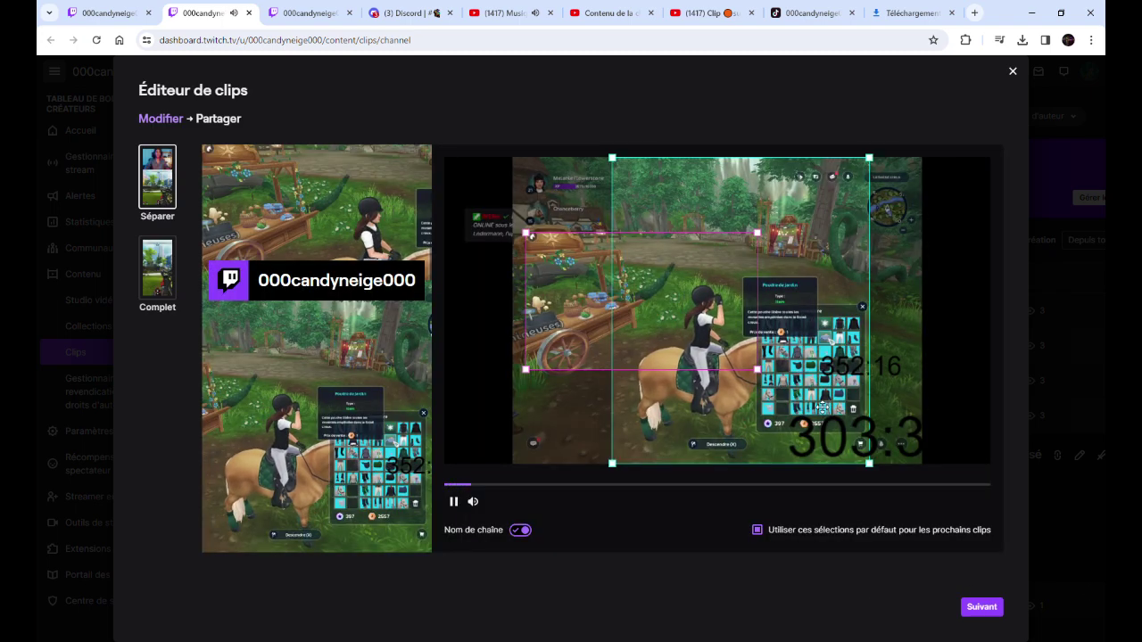
Reframe the portrait layout's upper crop around the game inventory and share the clip to YouTube Shorts and TikTok
drag(705, 326, 791, 359)
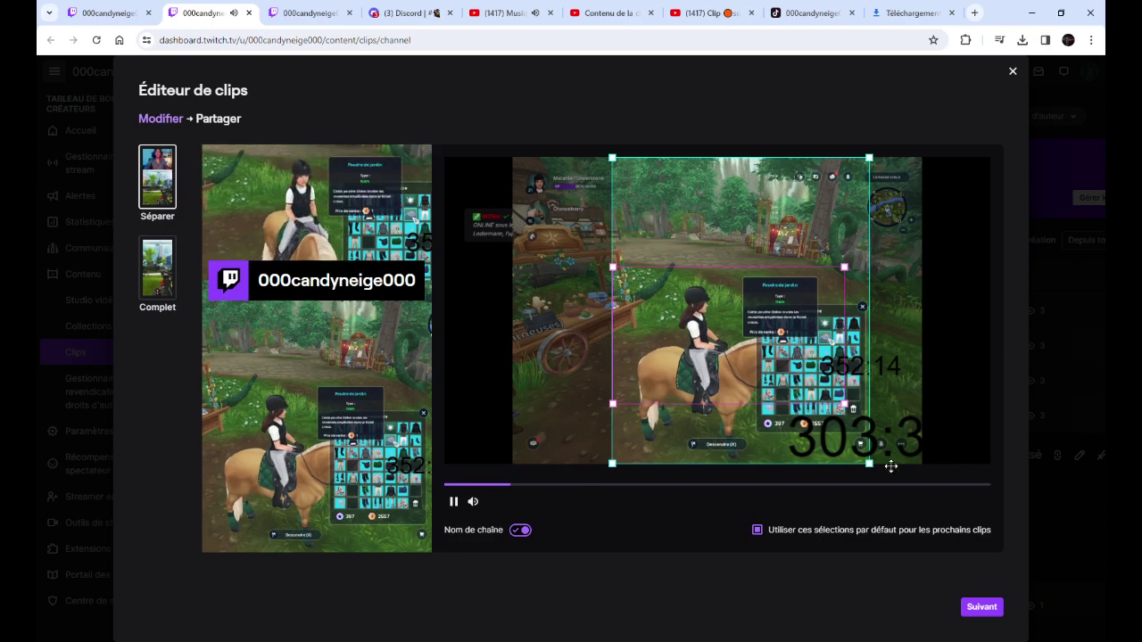
drag(810, 403, 892, 386)
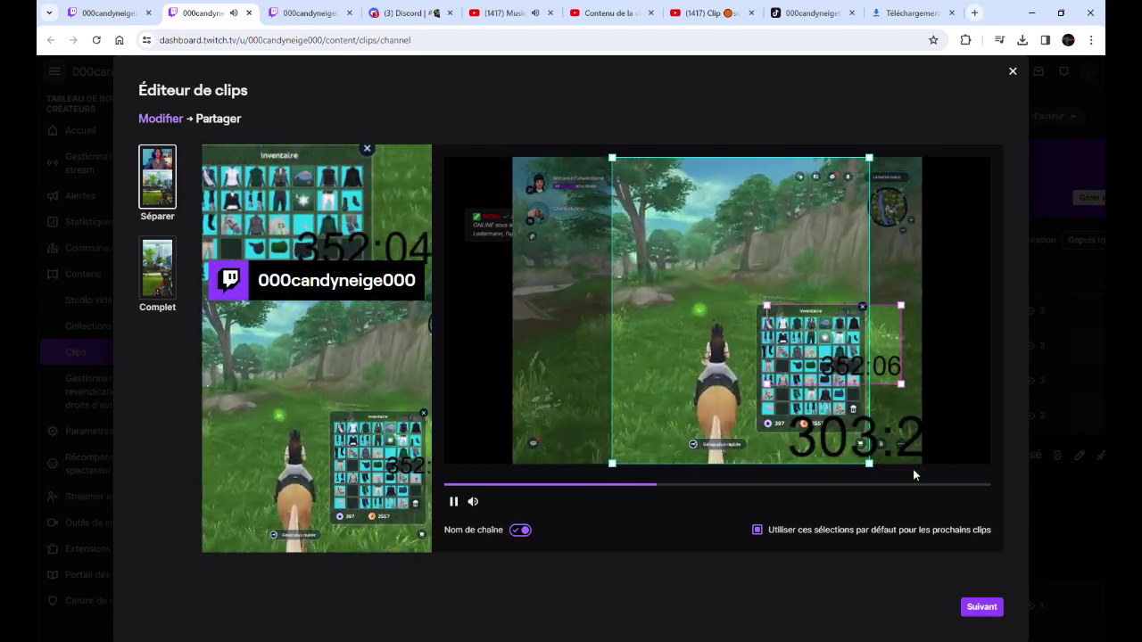
click(990, 608)
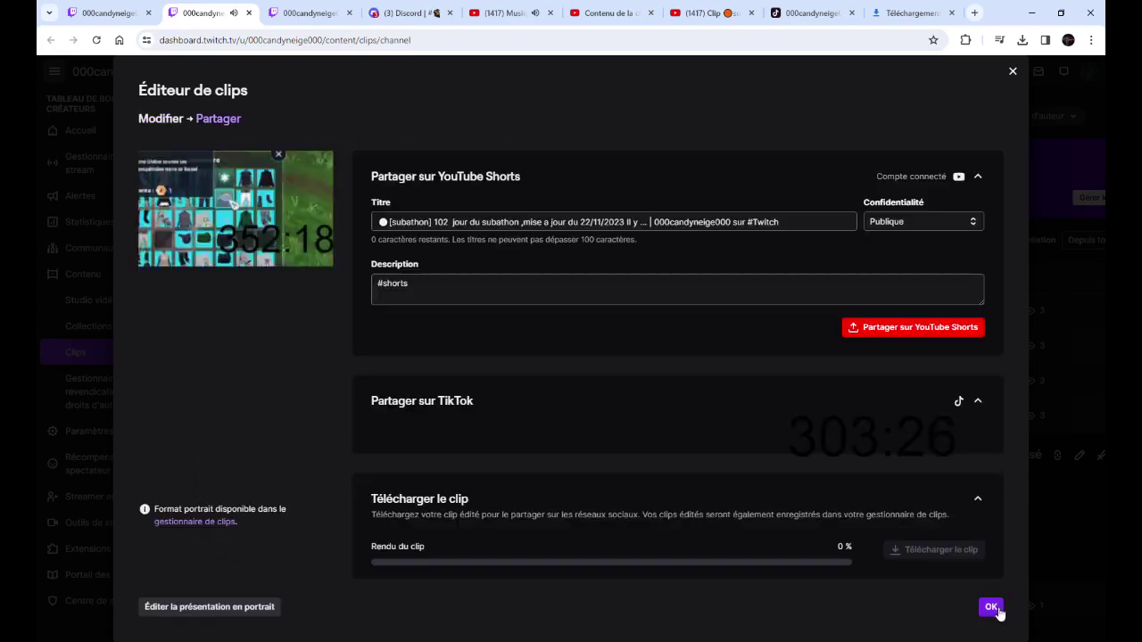
click(925, 328)
click(926, 410)
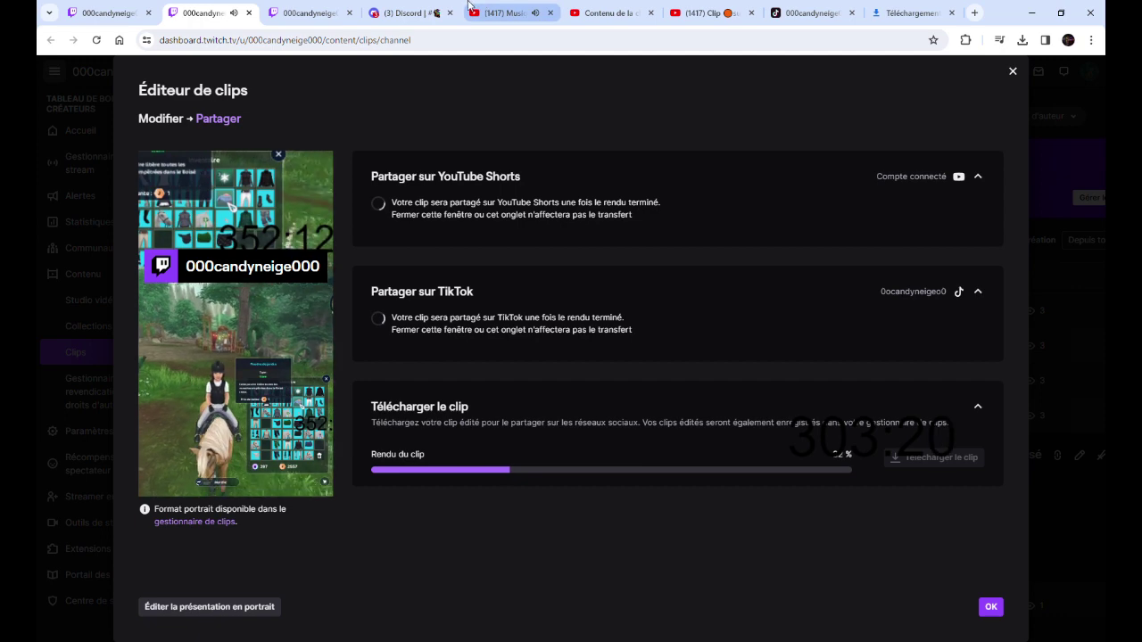
In the Twitch video studio, deselect the last listed 0:30 clip, "mise a jour du 22/11/2023", and review the remaining selection
click(292, 7)
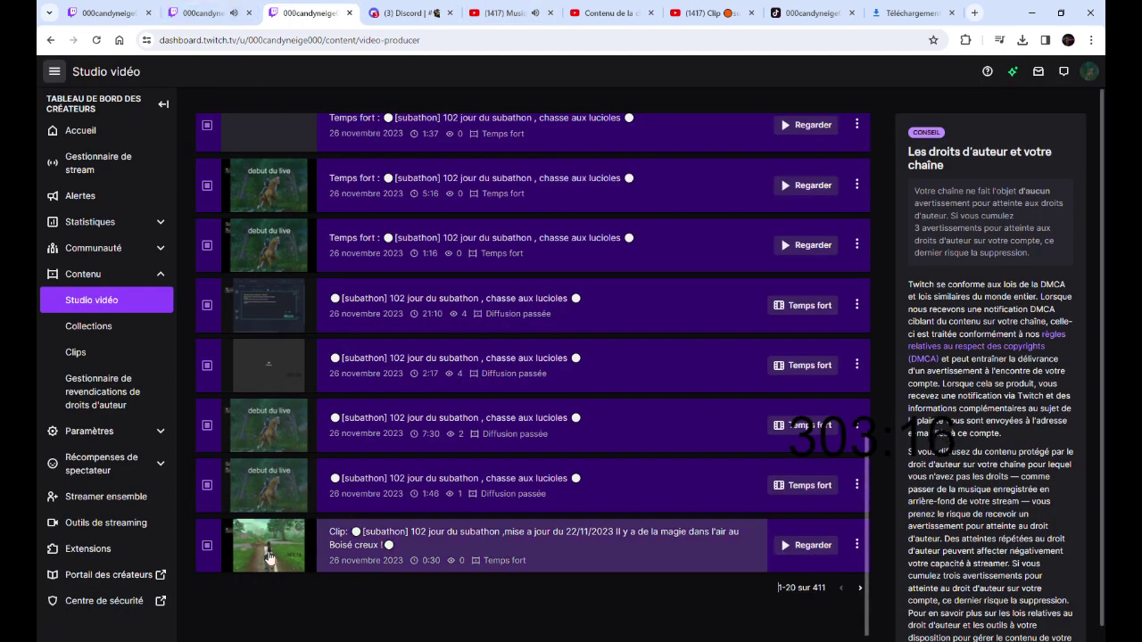
click(208, 546)
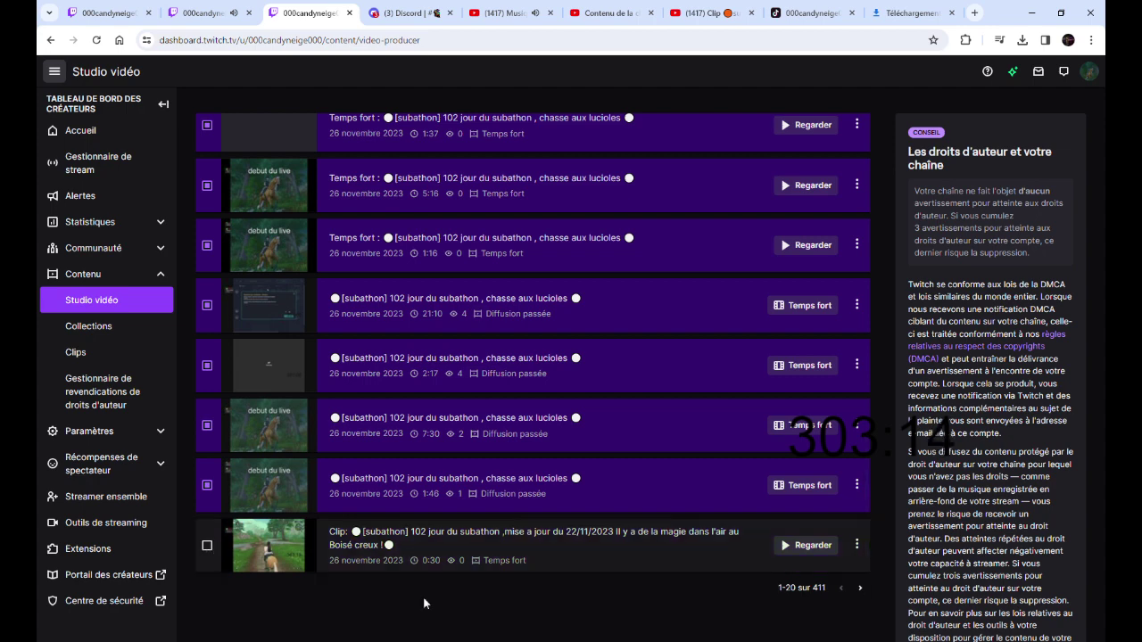
scroll(644, 473, up, 1)
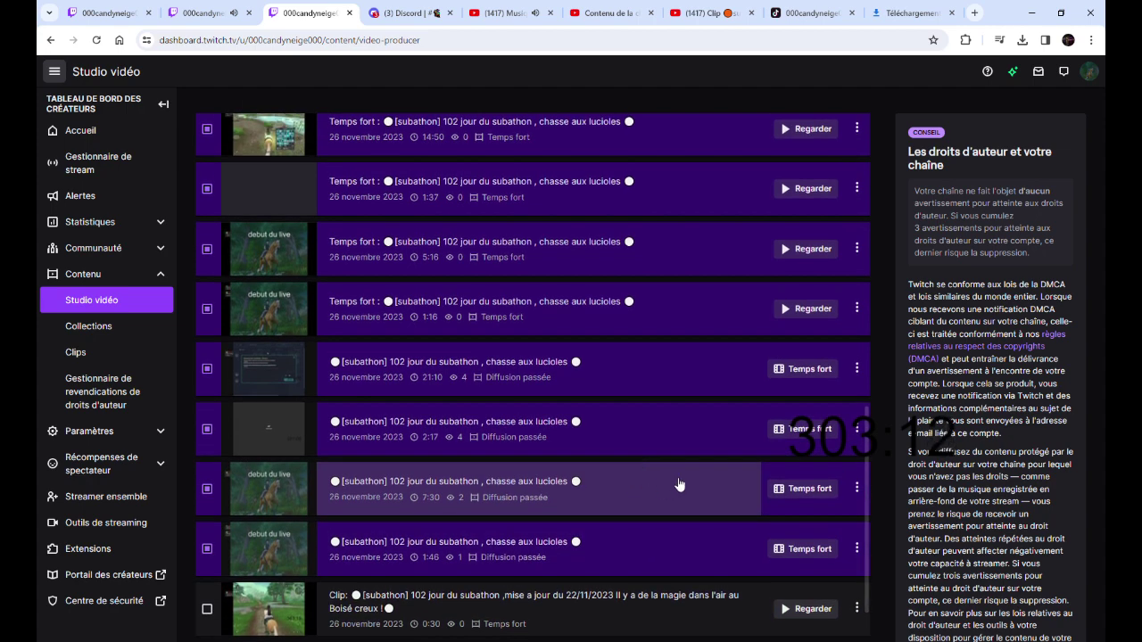
scroll(693, 475, up, 1)
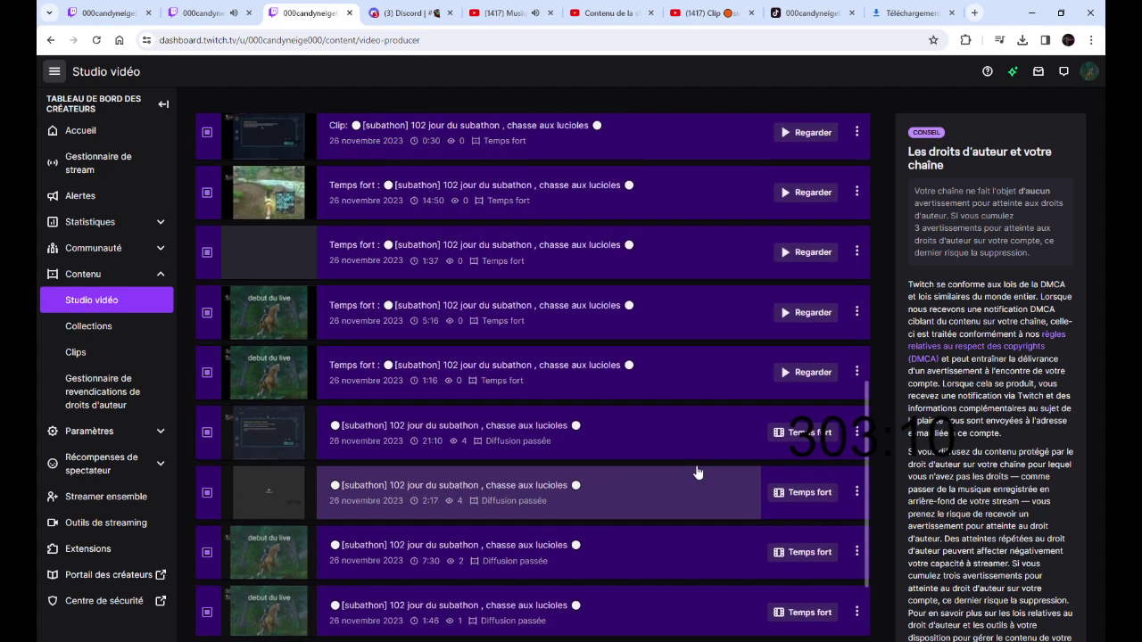
scroll(698, 472, down, 1)
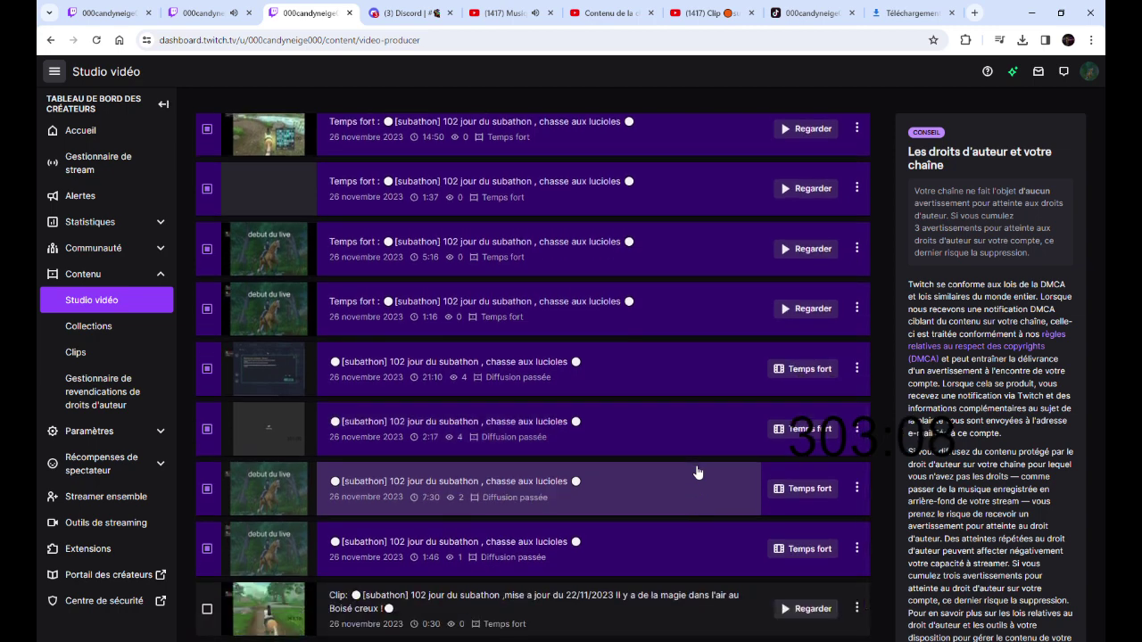
scroll(697, 471, up, 1)
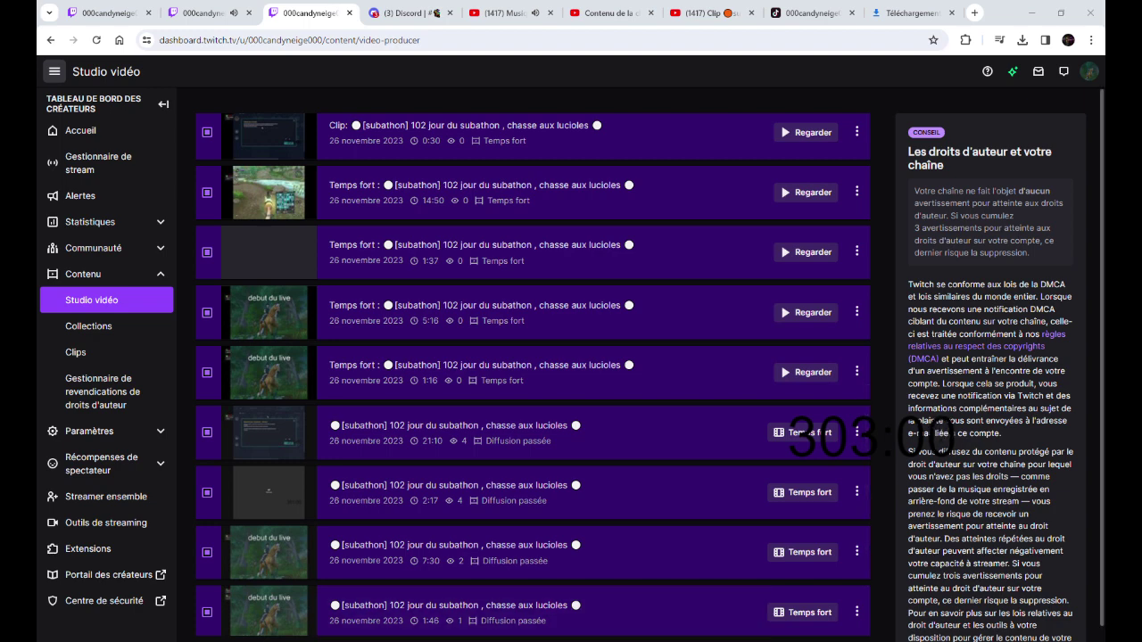
scroll(611, 463, down, 3)
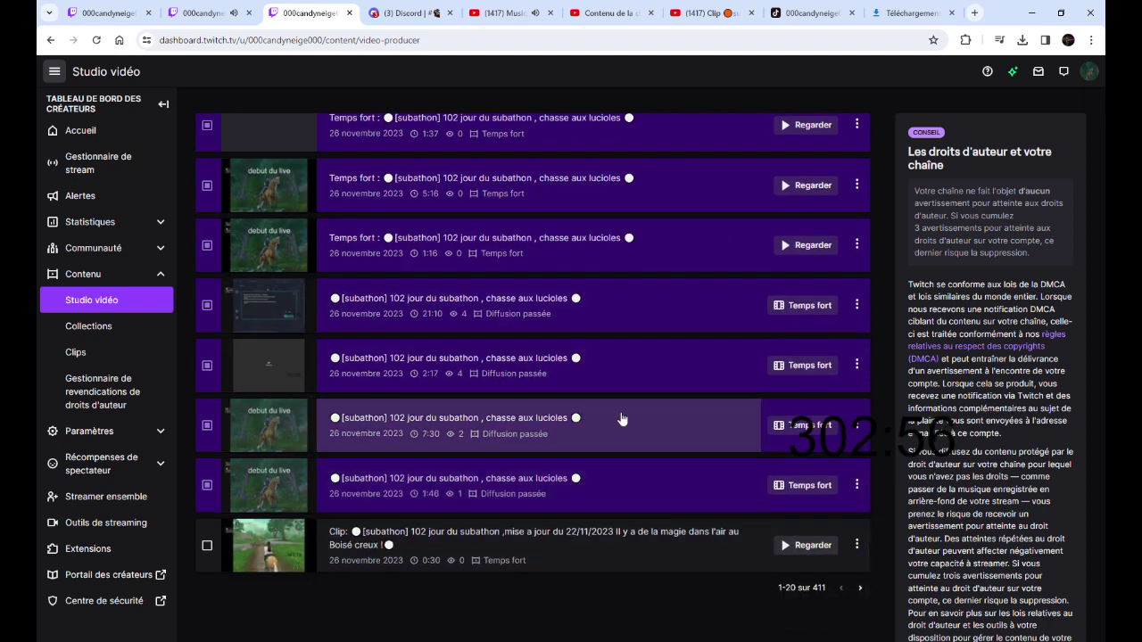
Switch to the TikTok profile, reload it and review the published subathon clips
click(810, 13)
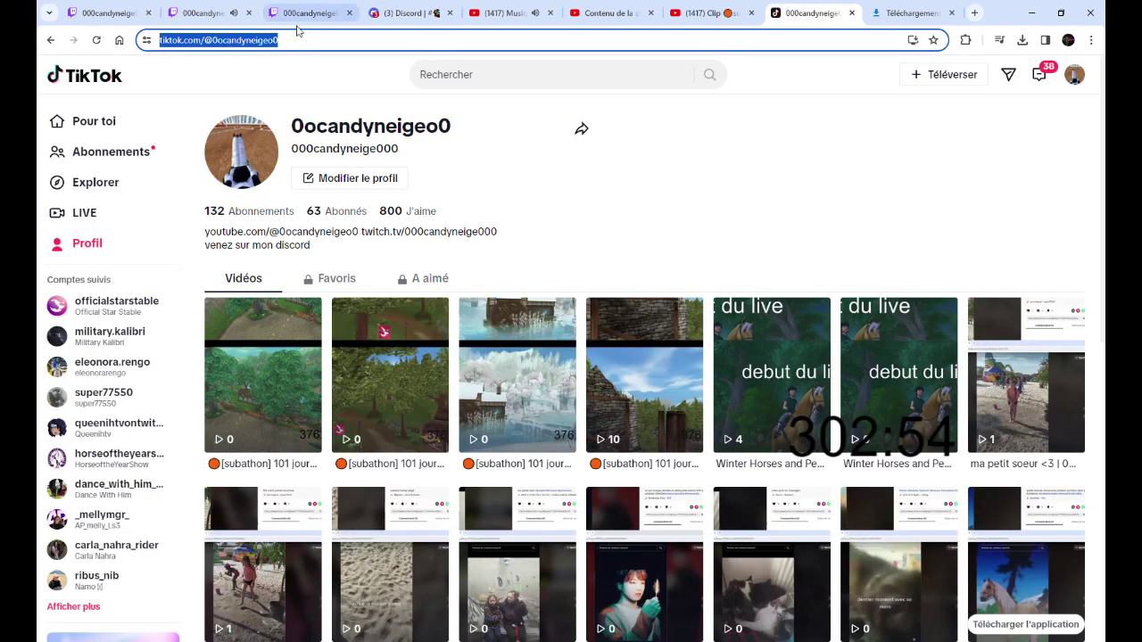
click(96, 41)
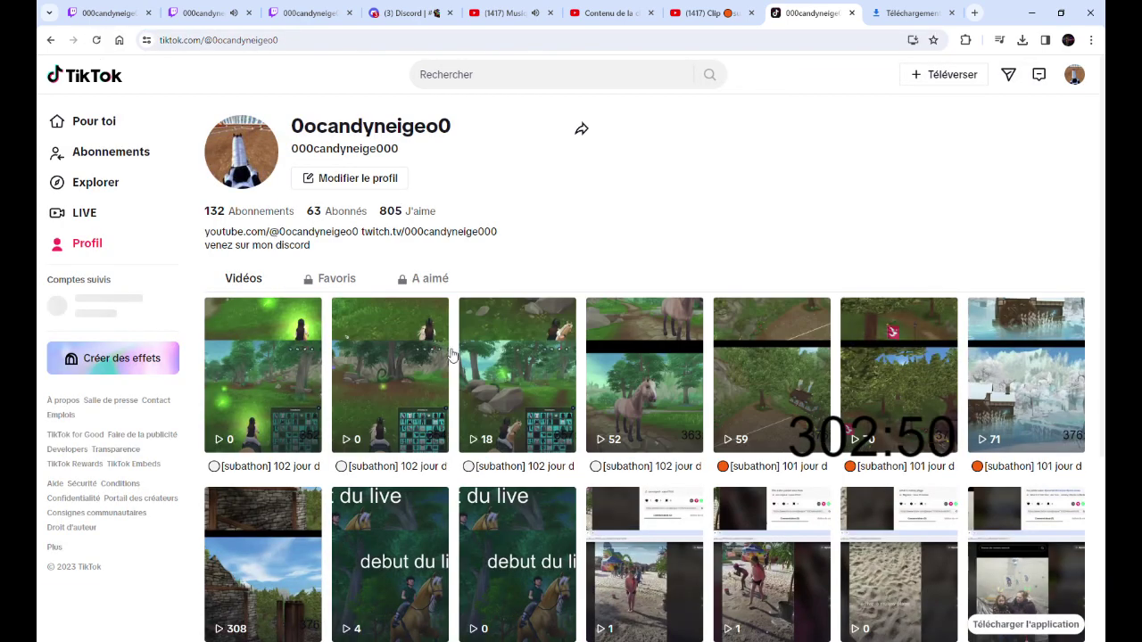
scroll(463, 369, down, 2)
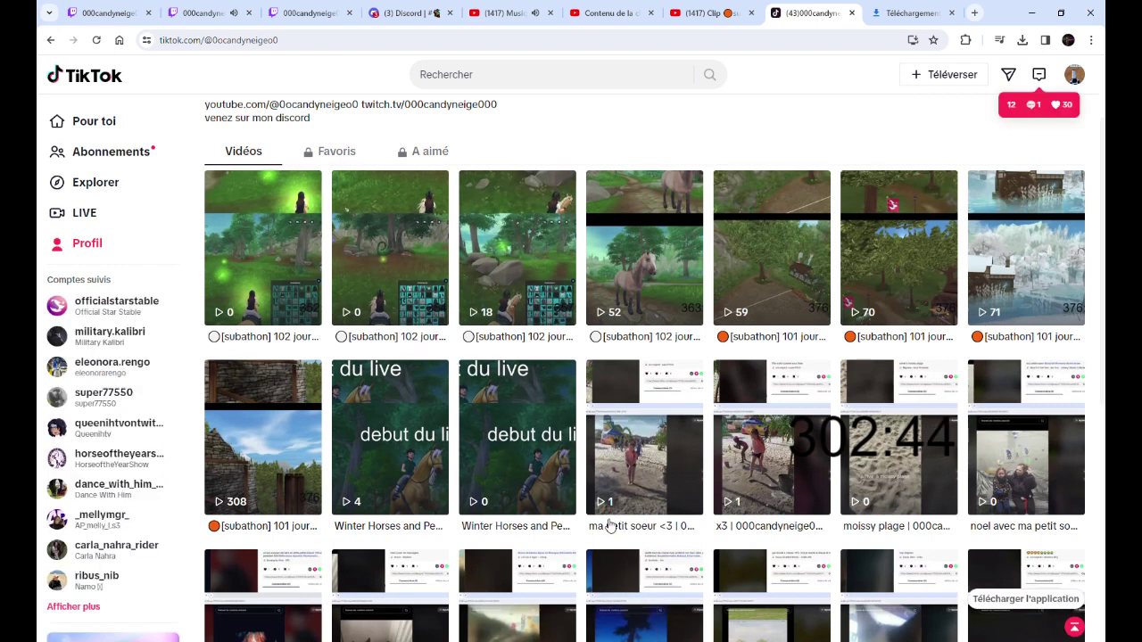
scroll(651, 584, up, 2)
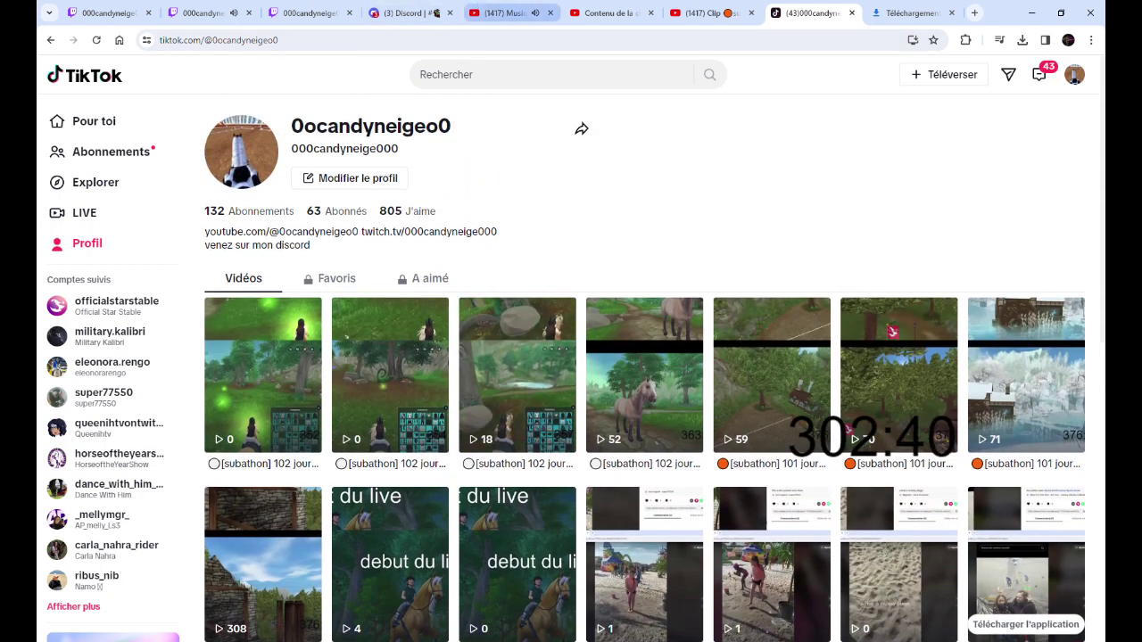
Switch to YouTube Studio and review the scheduled premieres in the channel's video list
click(593, 9)
scroll(624, 339, down, 3)
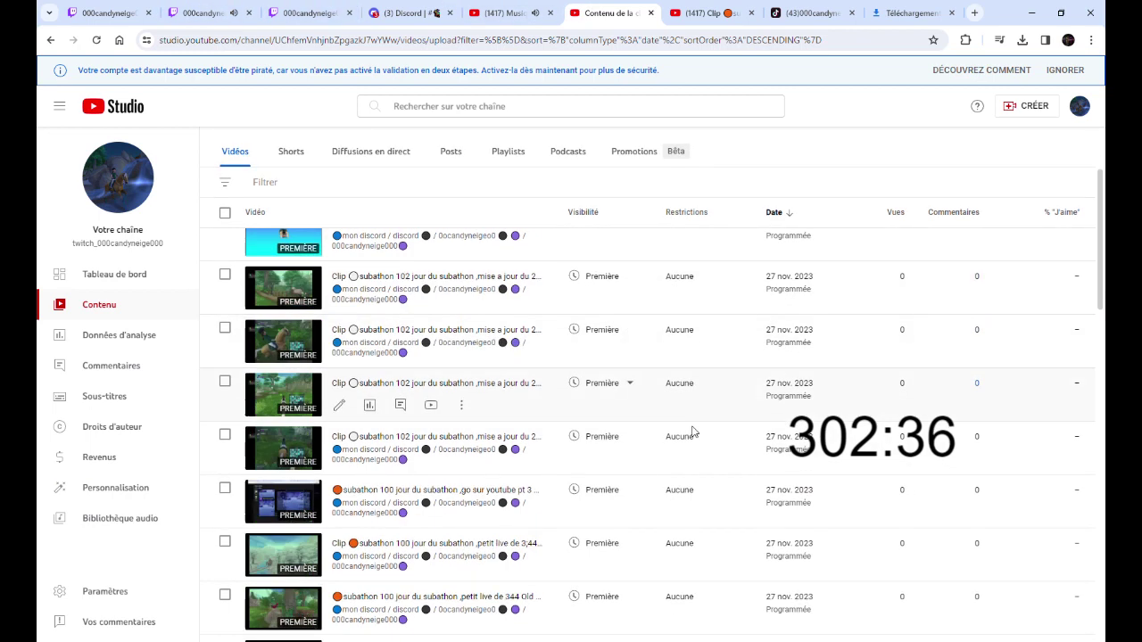
scroll(716, 440, down, 2)
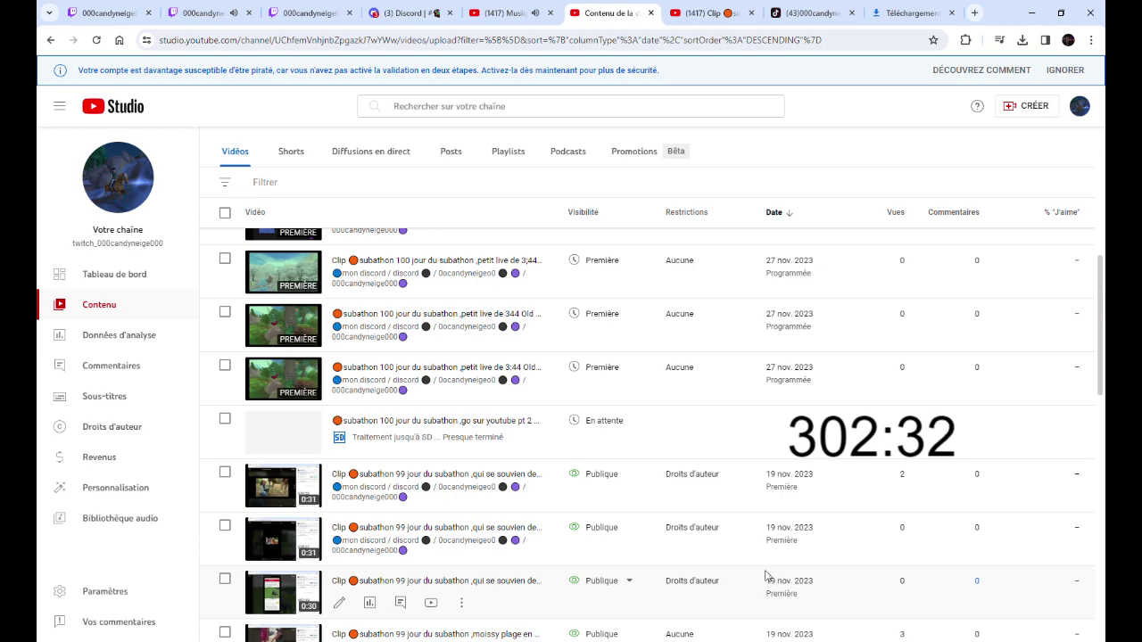
scroll(672, 433, up, 4)
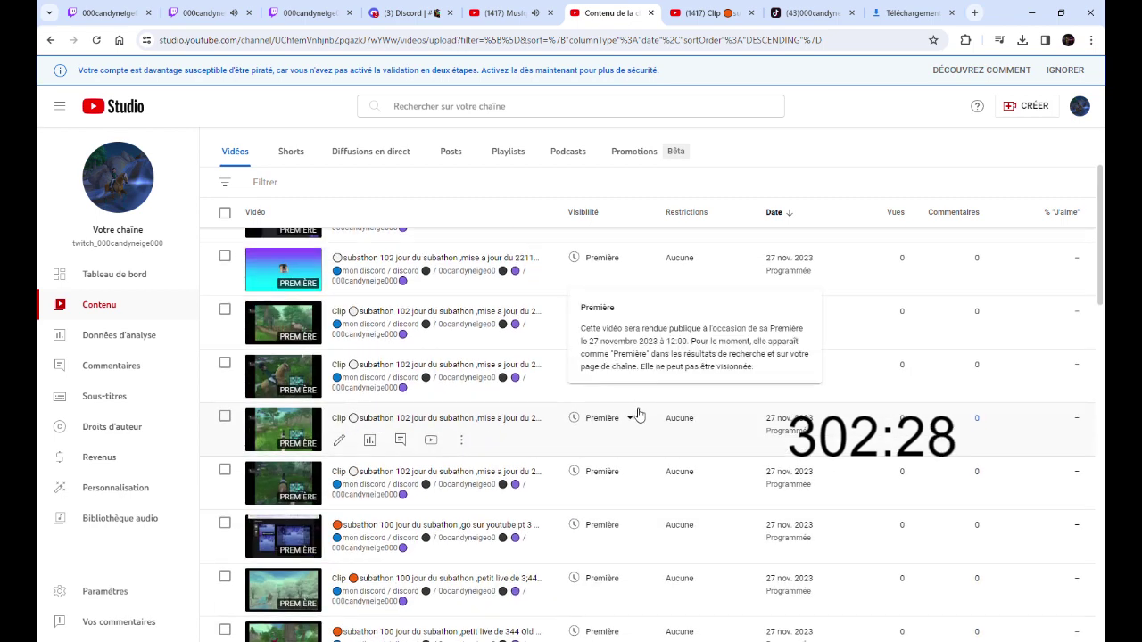
scroll(526, 402, up, 2)
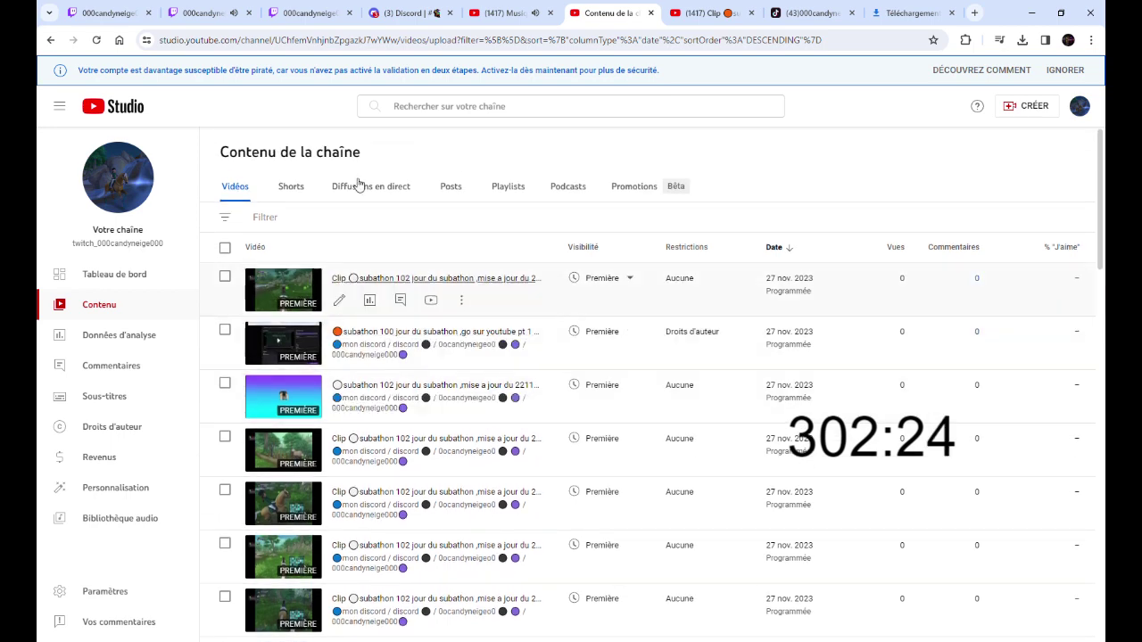
In the Twitch clip manager, close the shared clip's editor, mark the clip directly above as selected and open the portrait clip editor
click(253, 7)
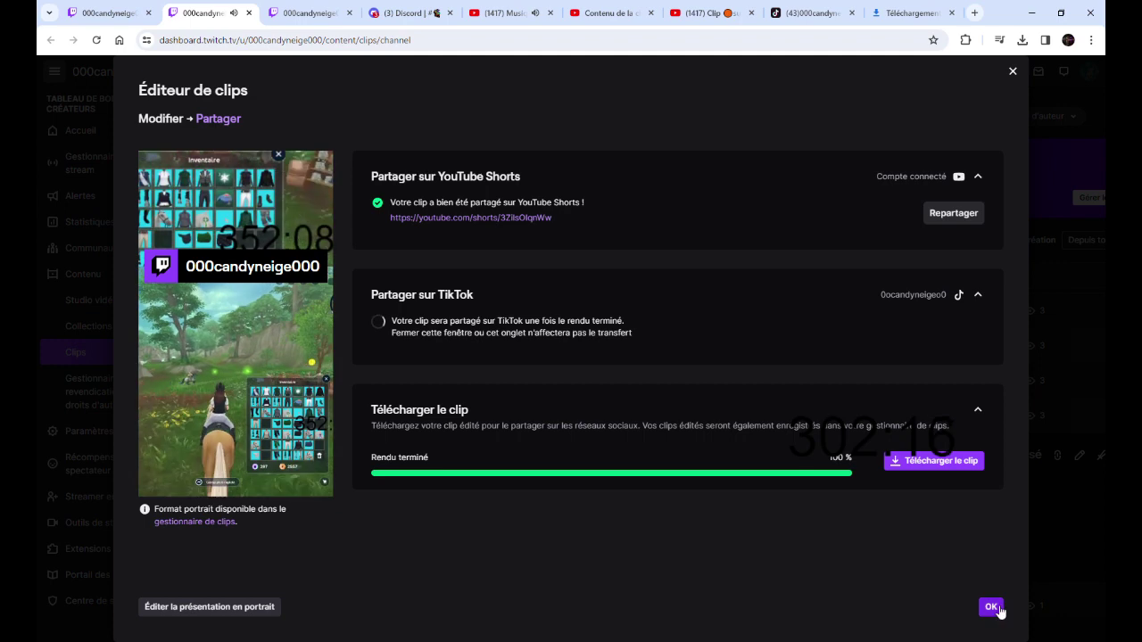
click(992, 608)
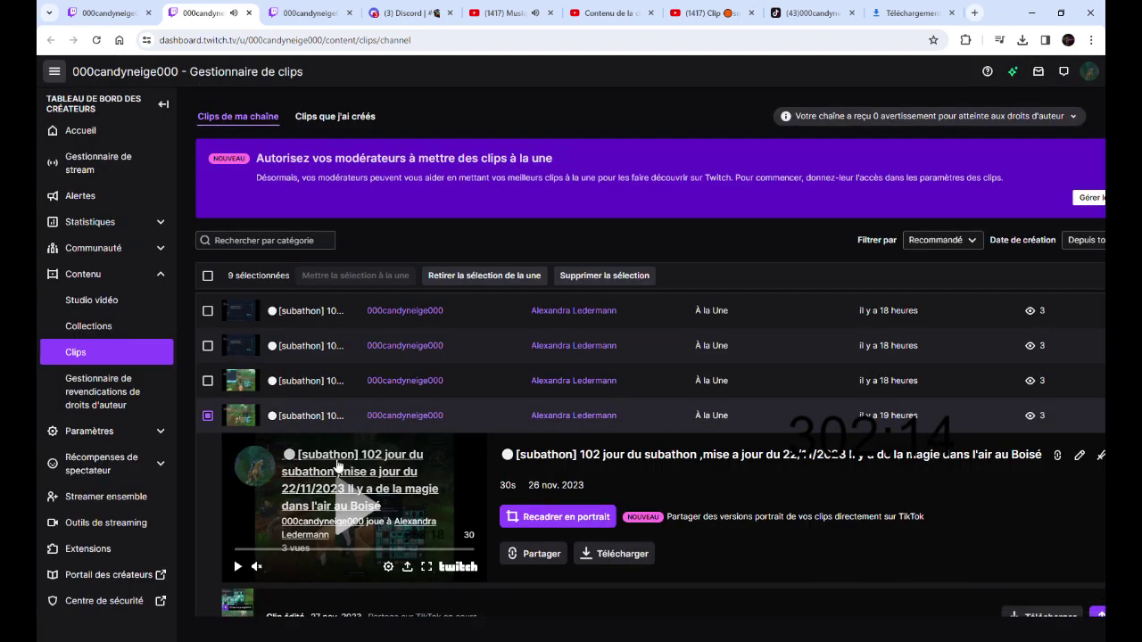
click(208, 381)
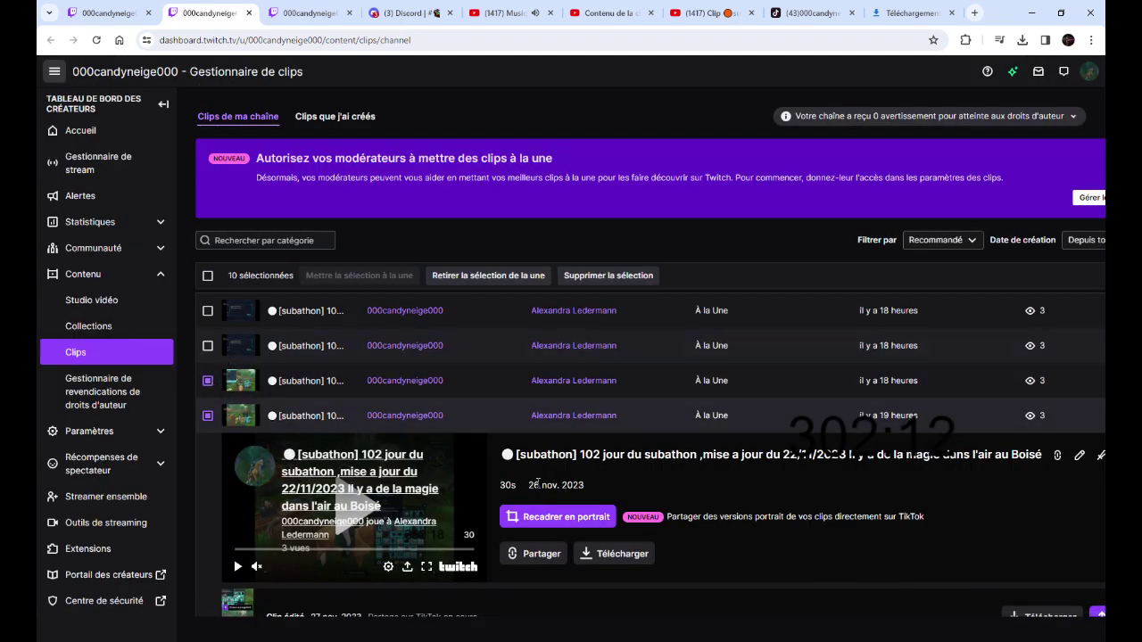
click(551, 527)
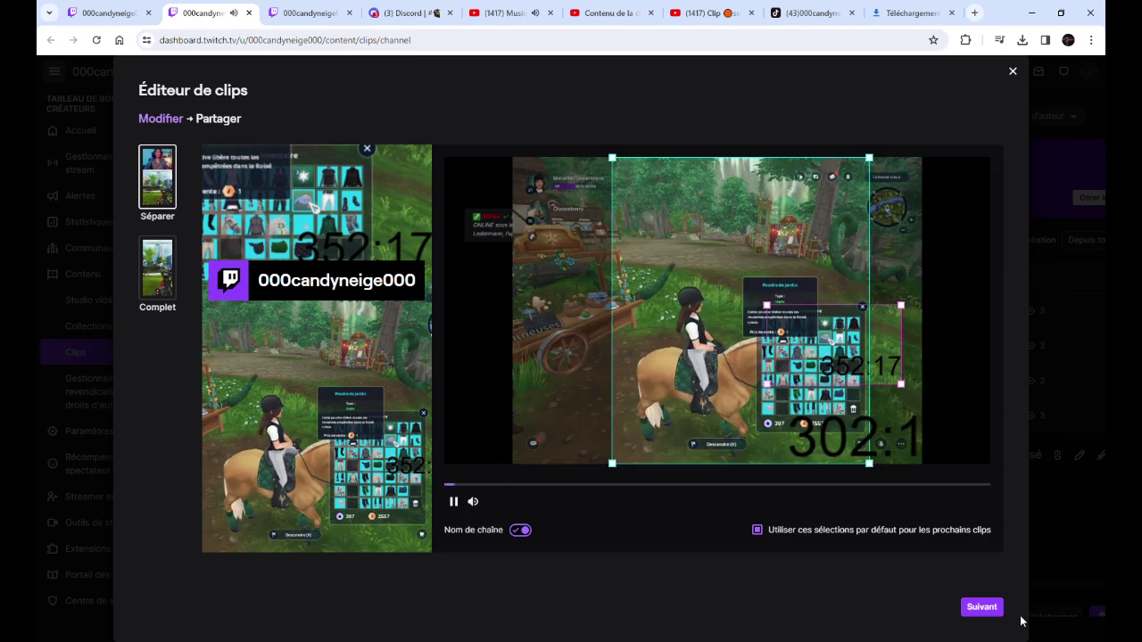
Accept the current portrait layout and share the clip publicly to YouTube Shorts and to TikTok
click(985, 608)
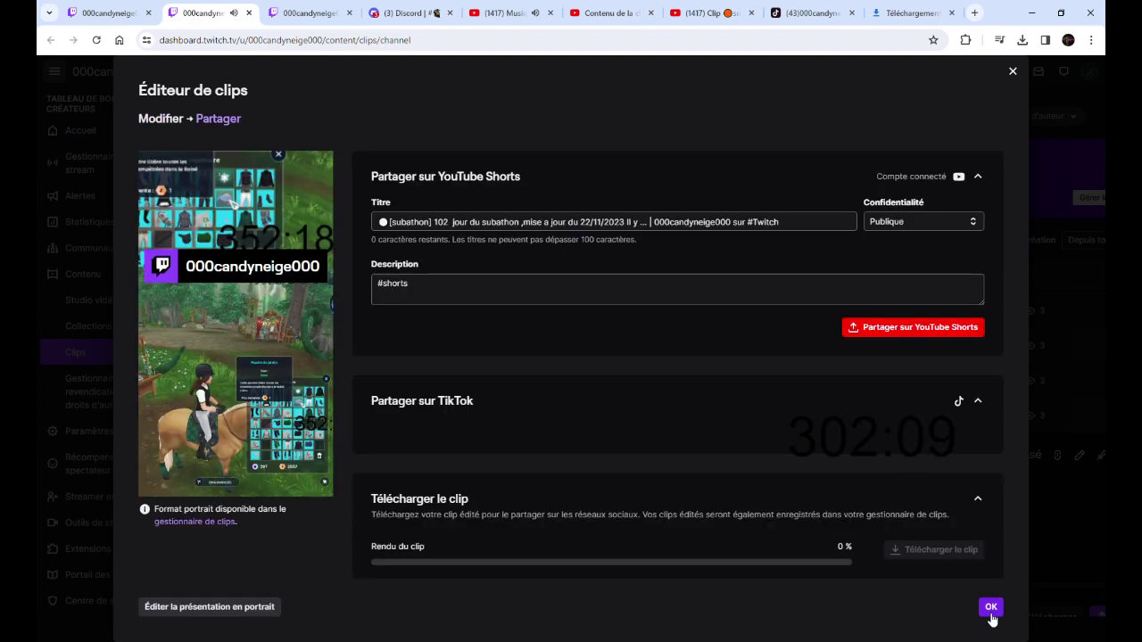
click(947, 328)
click(940, 484)
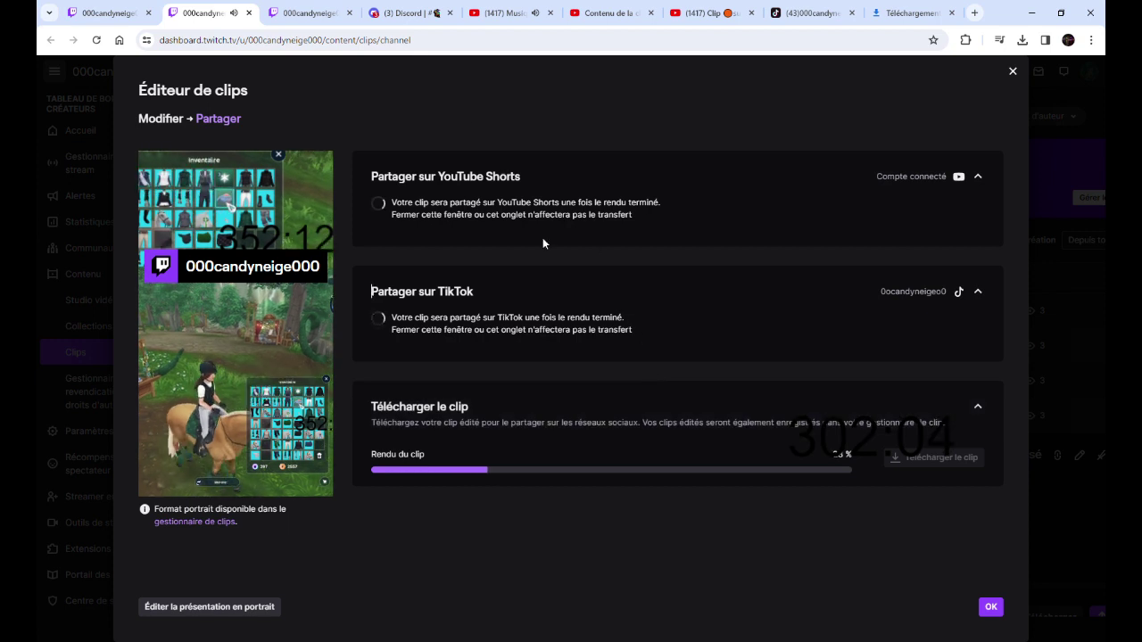
Close the open Discord page and switch to the Twitch video studio
click(435, 13)
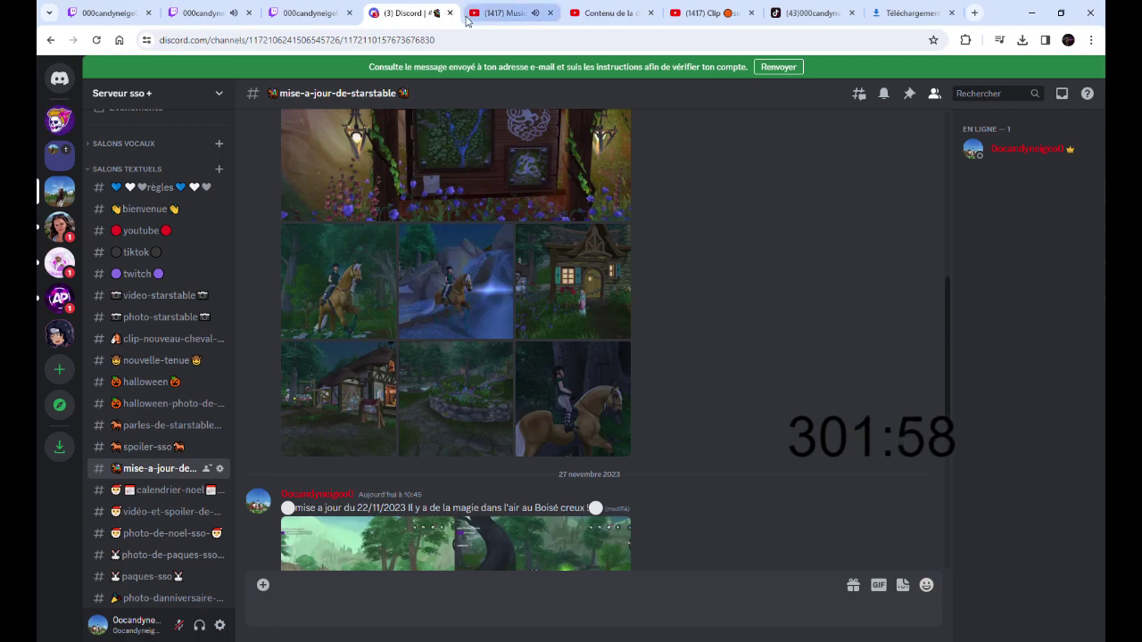
click(450, 13)
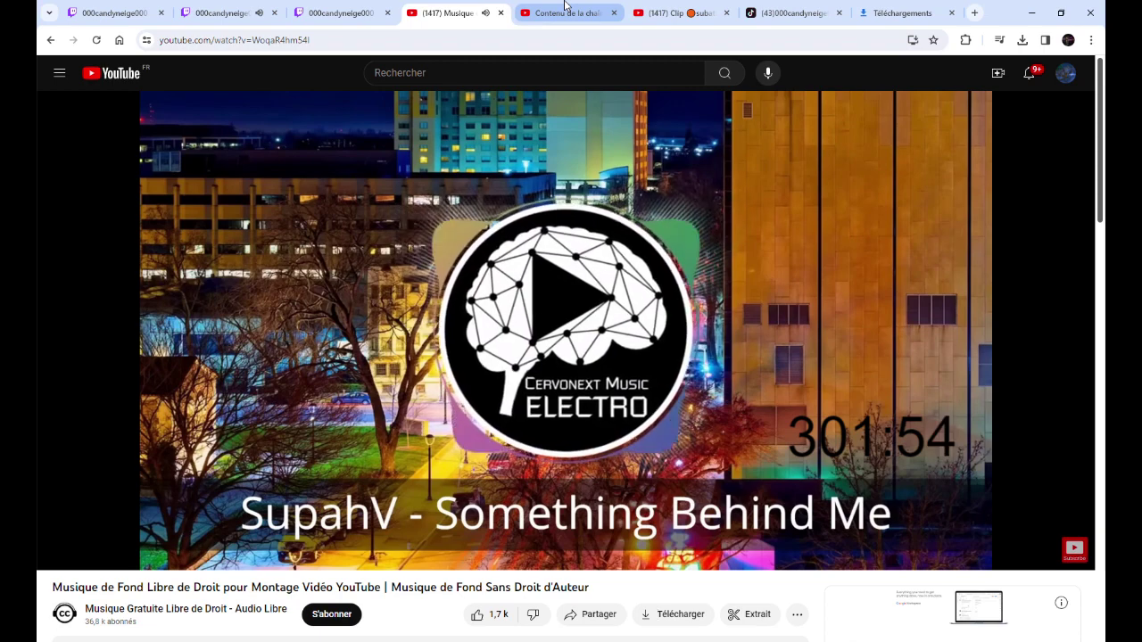
click(377, 8)
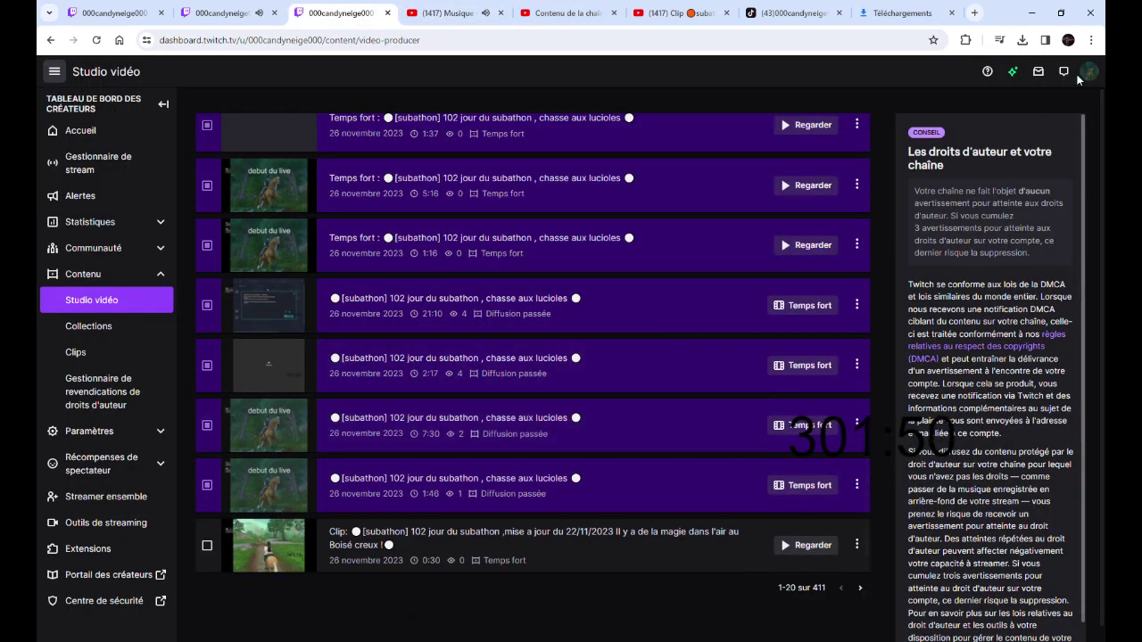
Open the Discord link from the Twitch channel's about section, accept the "Serveur sso +" invitation and continue to the web version
click(107, 13)
scroll(530, 457, down, 3)
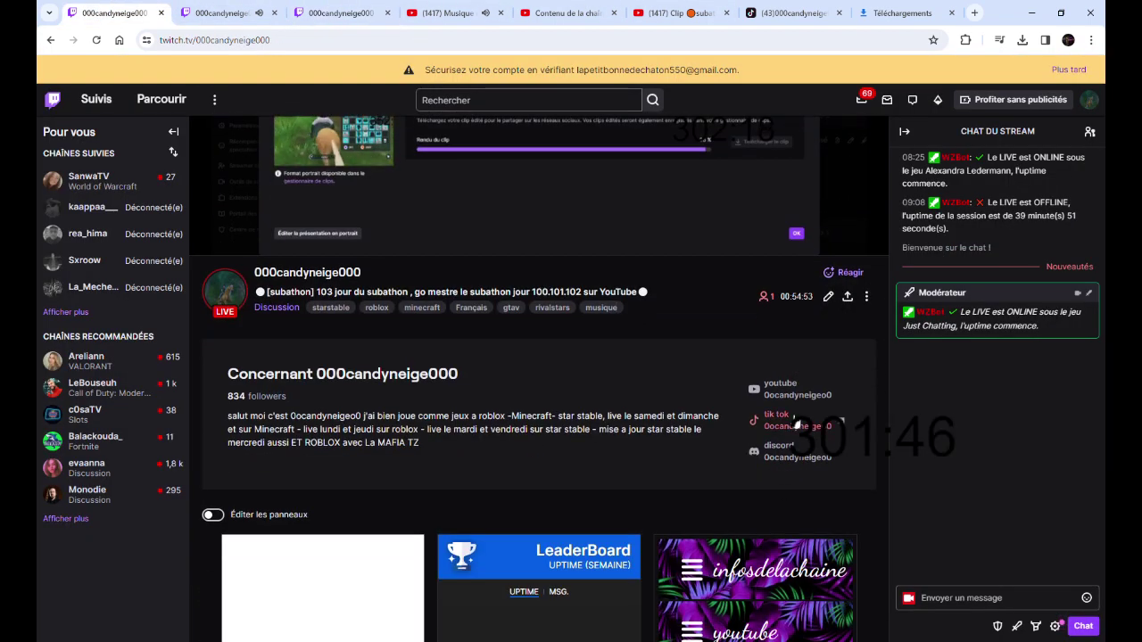
click(787, 450)
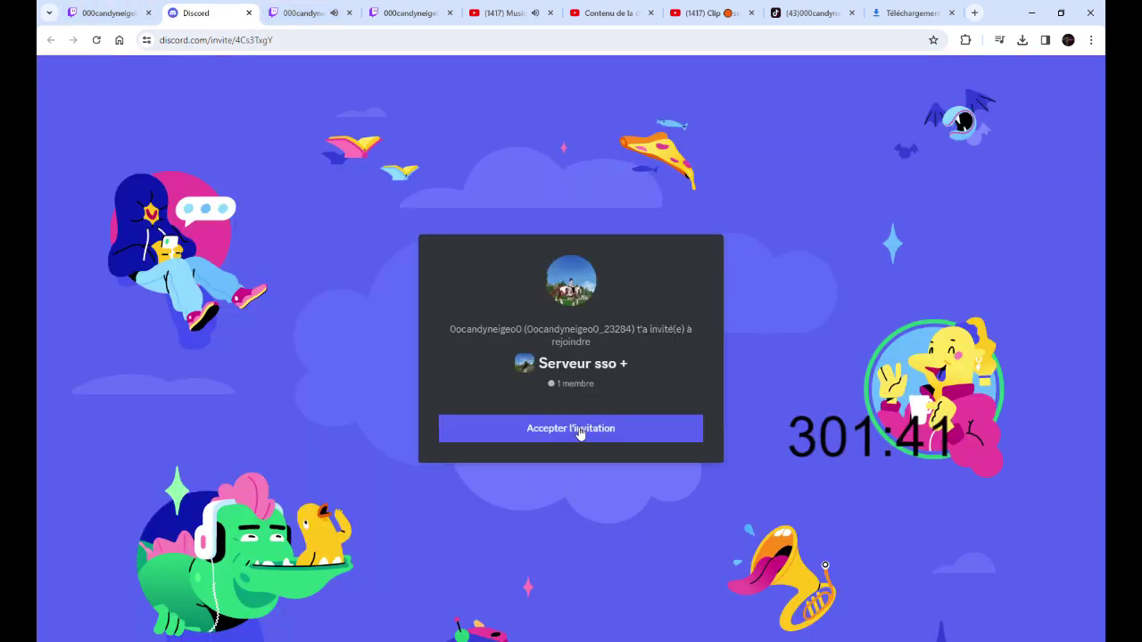
click(578, 428)
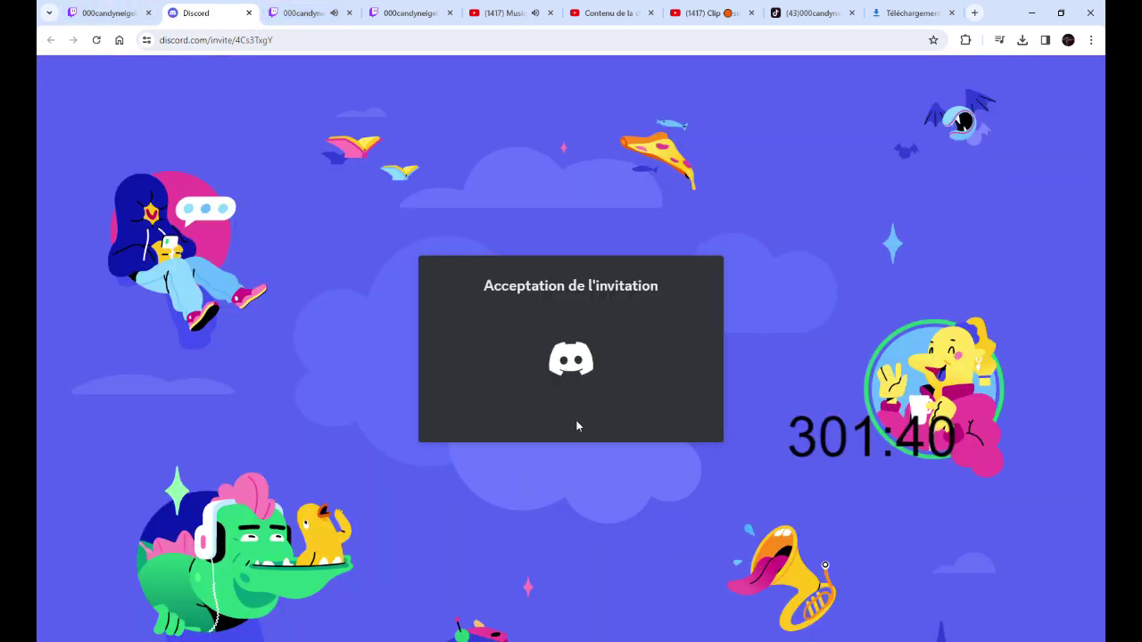
click(595, 393)
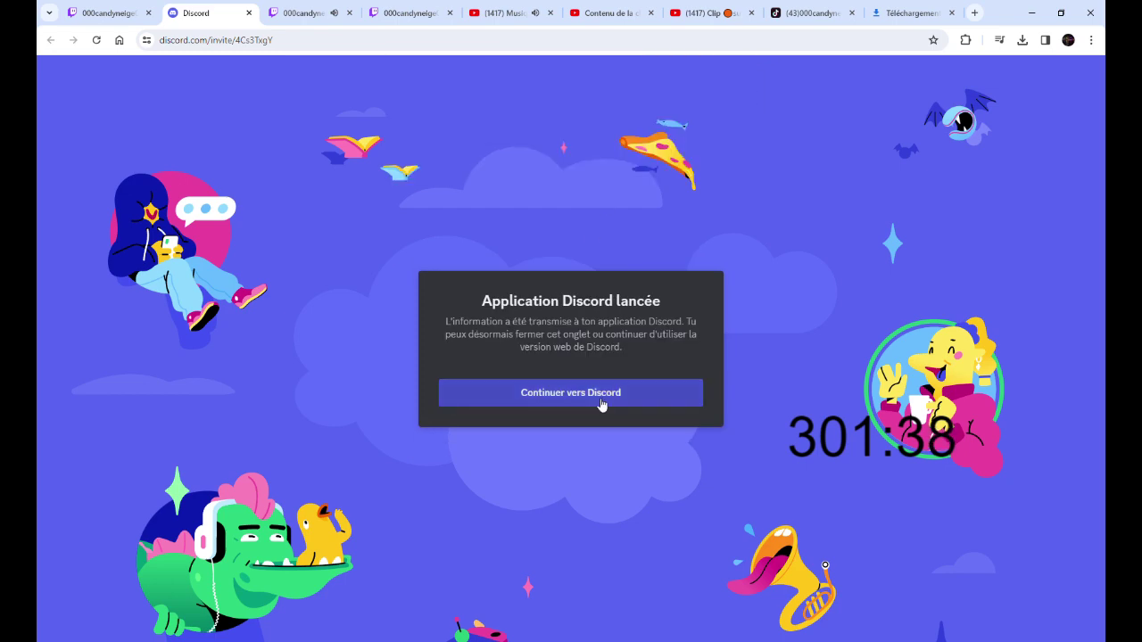
Check the background music video on YouTube and the clip's sharing progress in the Twitch clip editor
click(508, 13)
click(1057, 506)
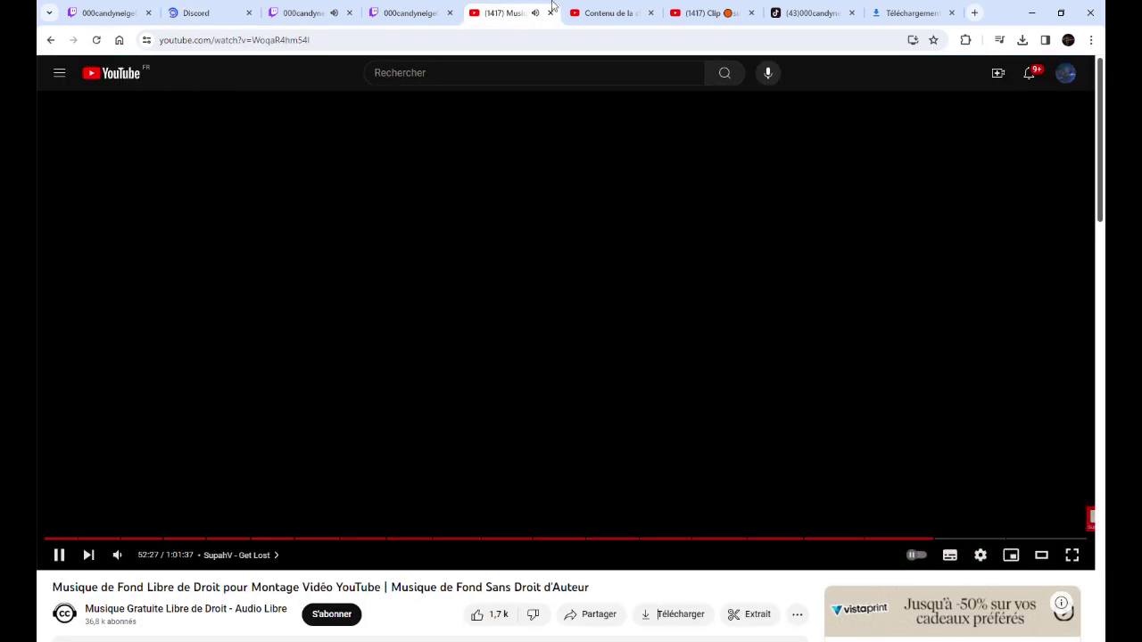
click(340, 12)
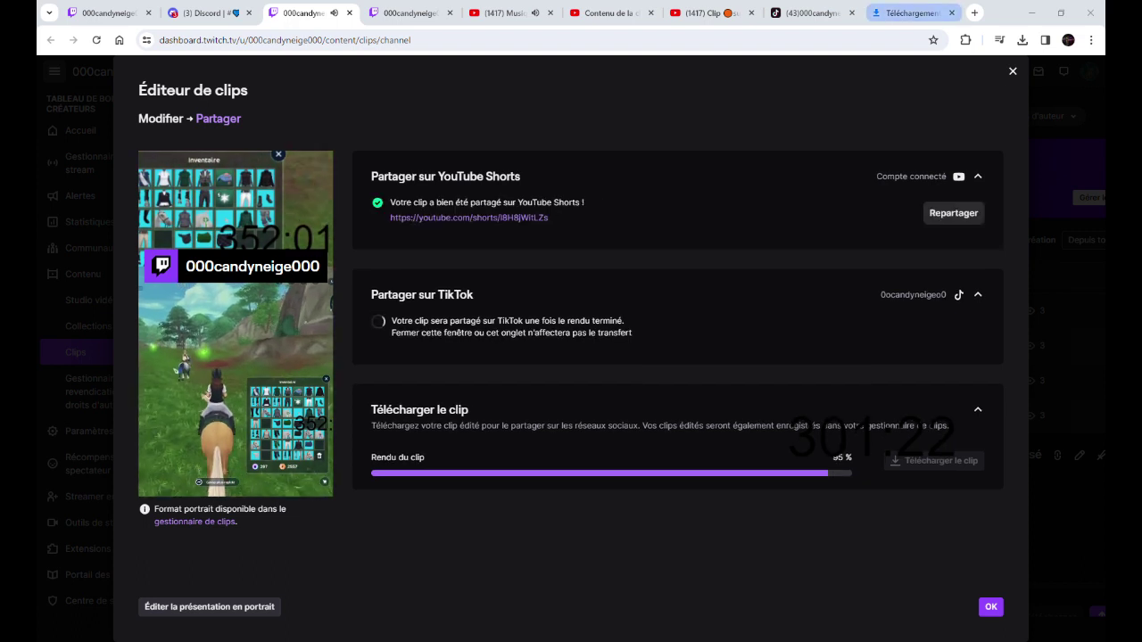
Preview the last video file in the browser's download list, close it and return to the Twitch clip editor
key(ctrl+j)
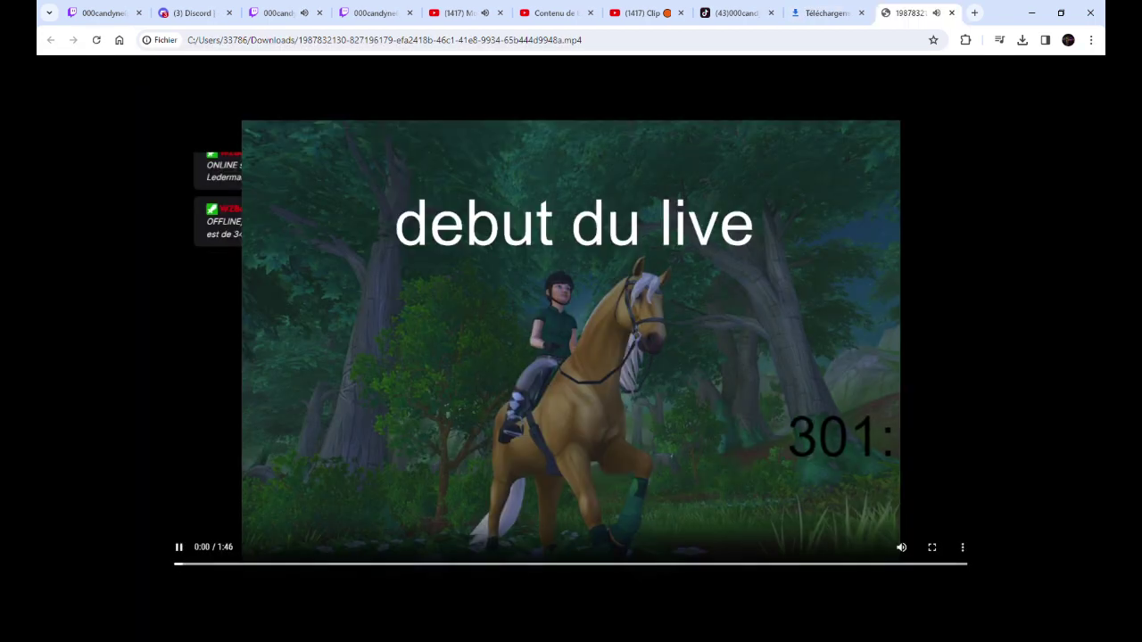
click(951, 15)
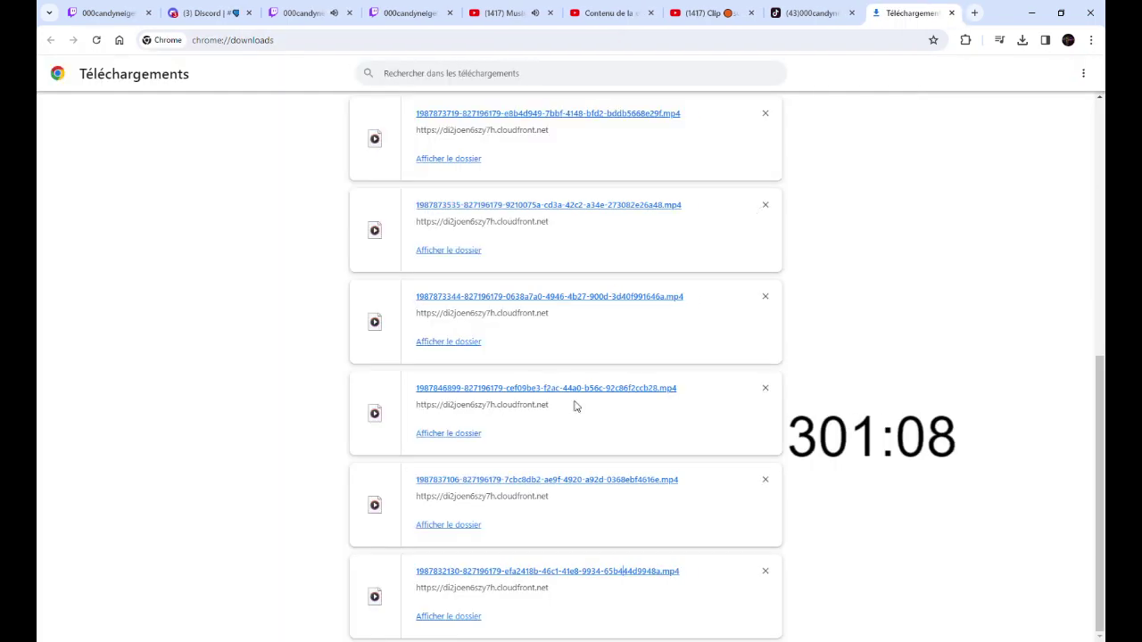
click(308, 12)
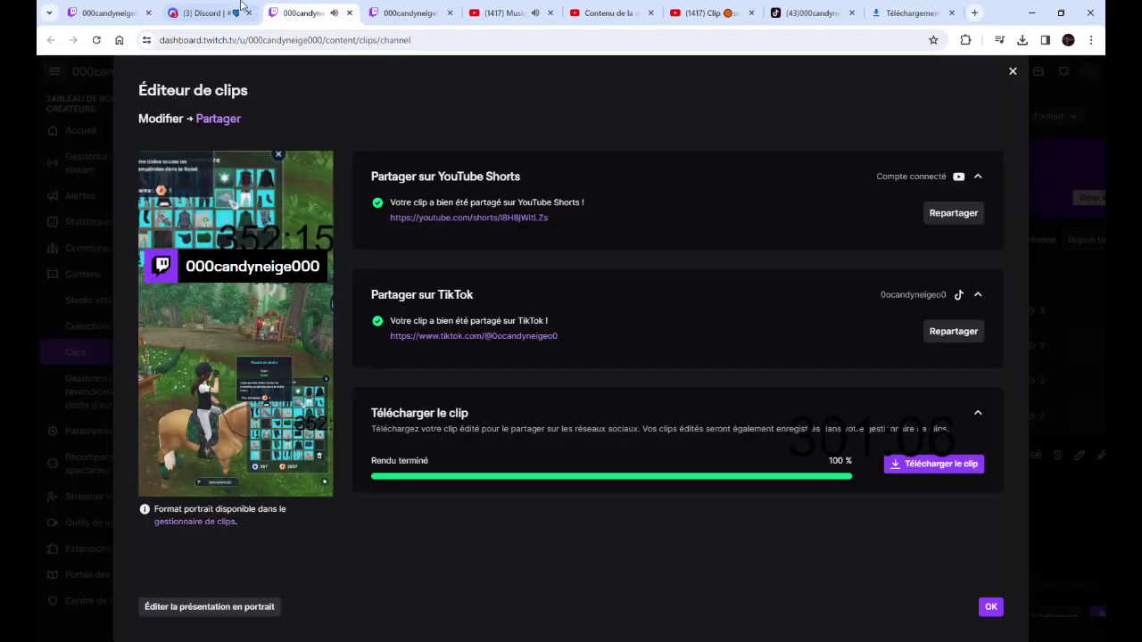
In the Twitch video studio, review the selected videos and deselect the 1:46 past broadcast "chasse aux lucioles"
click(367, 10)
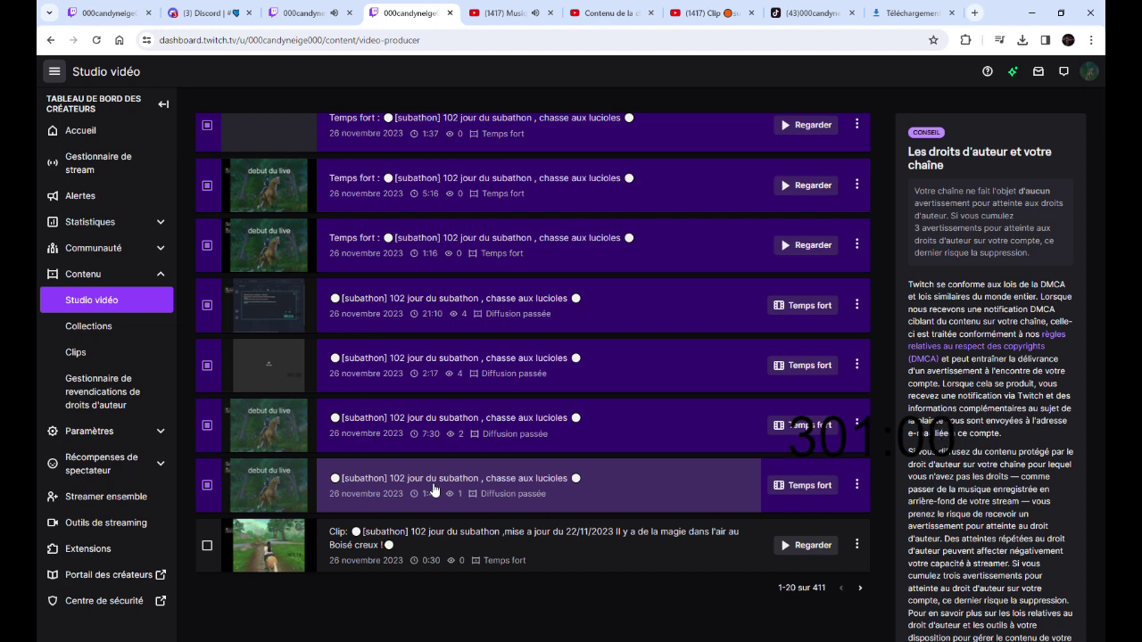
scroll(435, 489, up, 1)
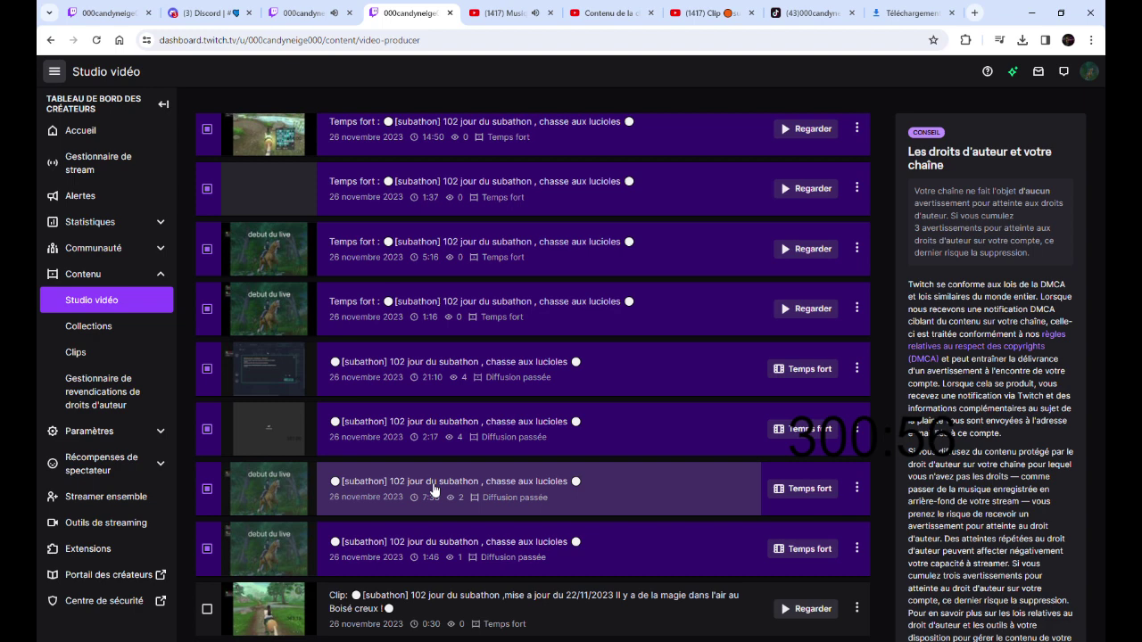
scroll(435, 490, up, 1)
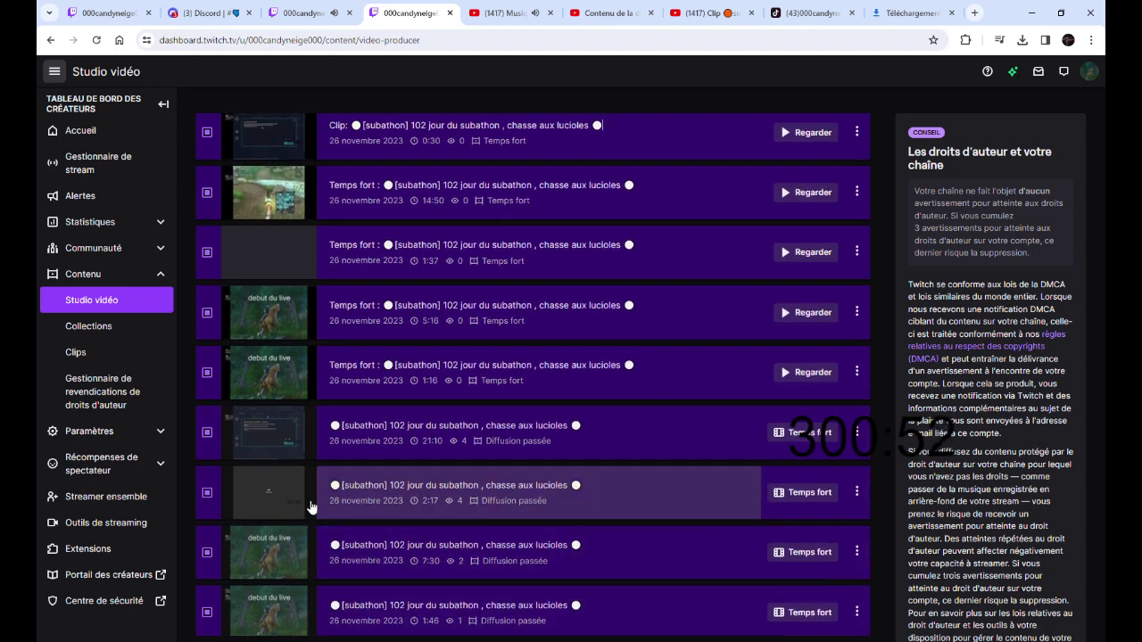
scroll(310, 507, up, 2)
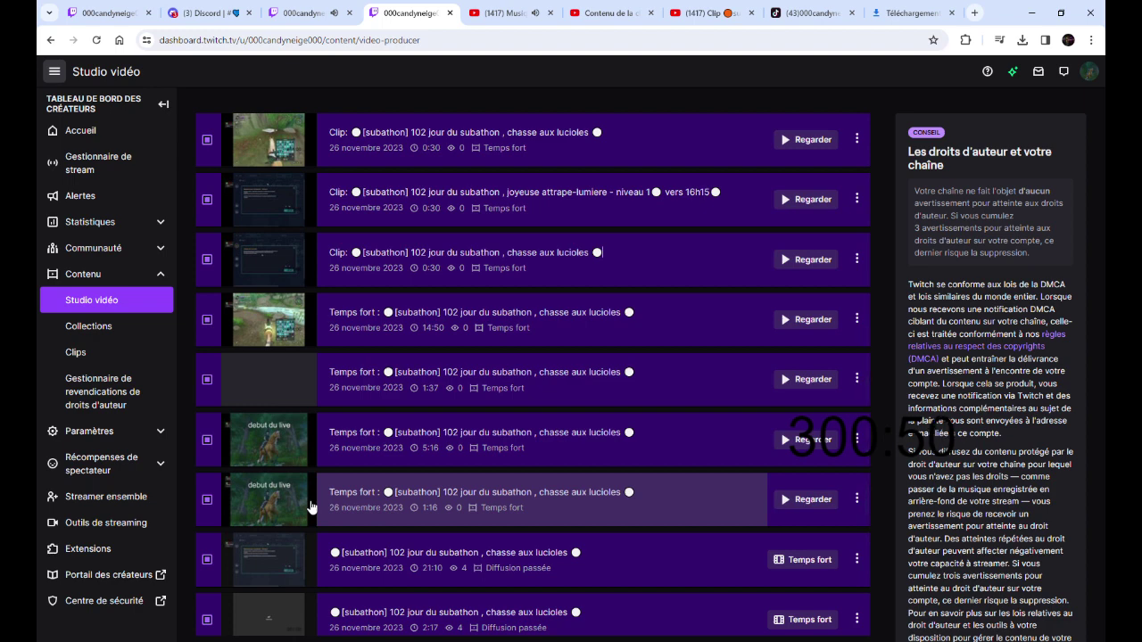
scroll(311, 507, down, 3)
scroll(310, 509, down, 1)
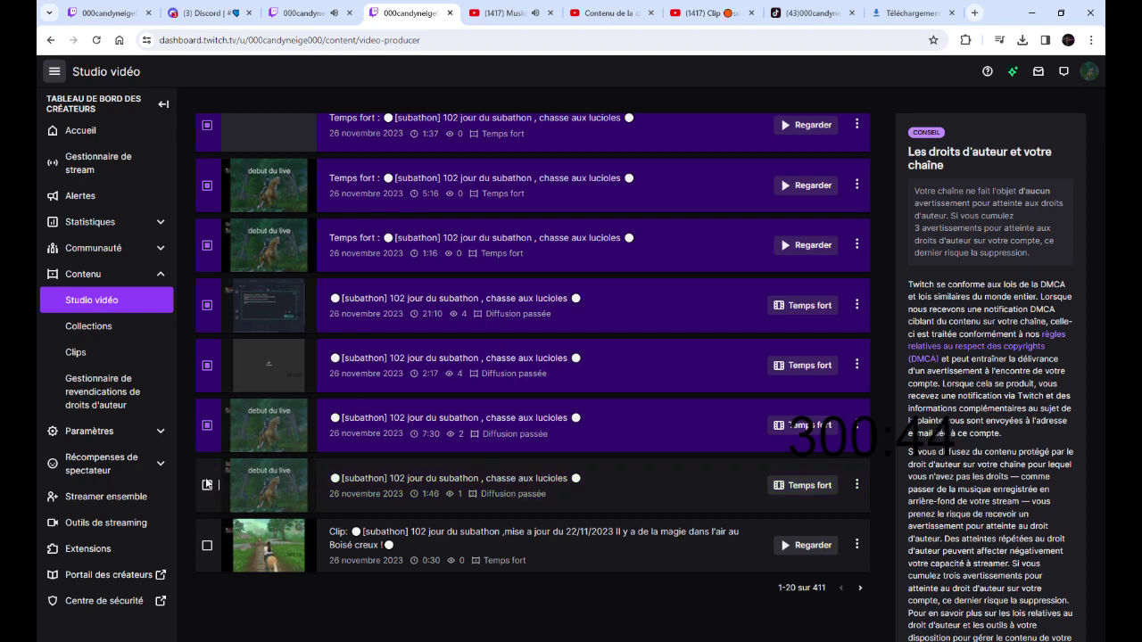
Open the 1:46 past broadcast for editing, select its entire title text and save the video details
click(853, 484)
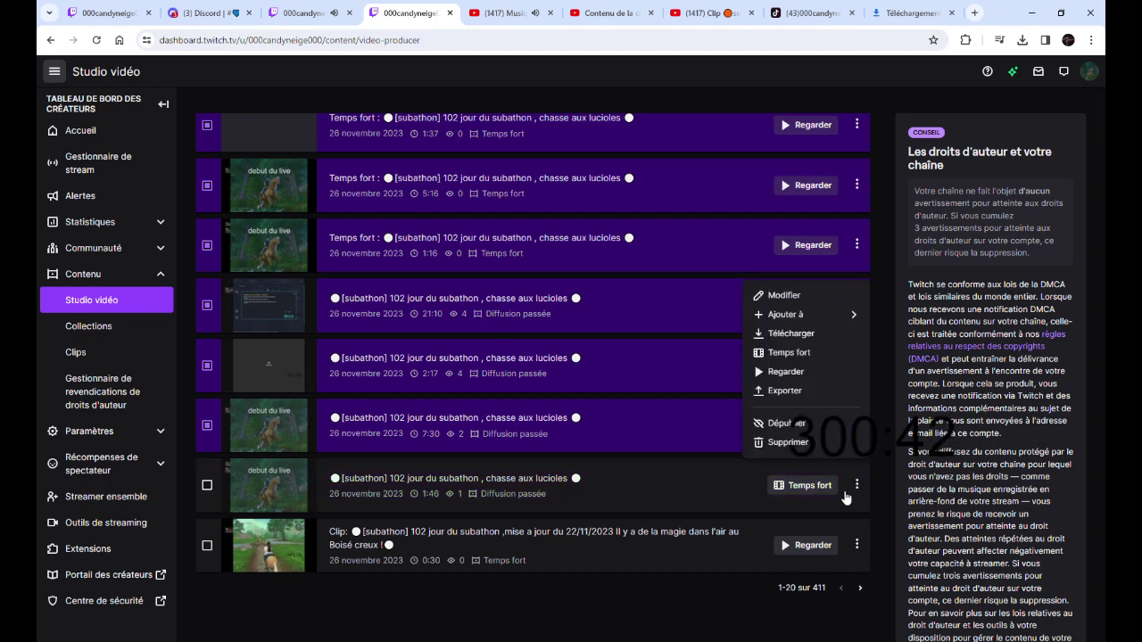
click(818, 299)
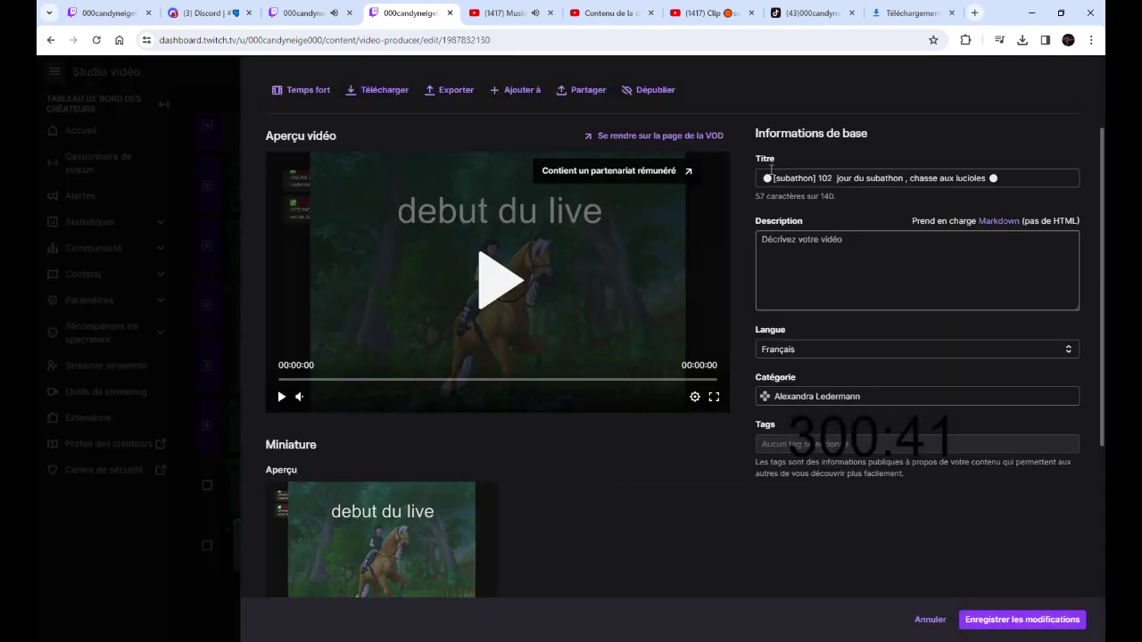
drag(765, 177, 997, 178)
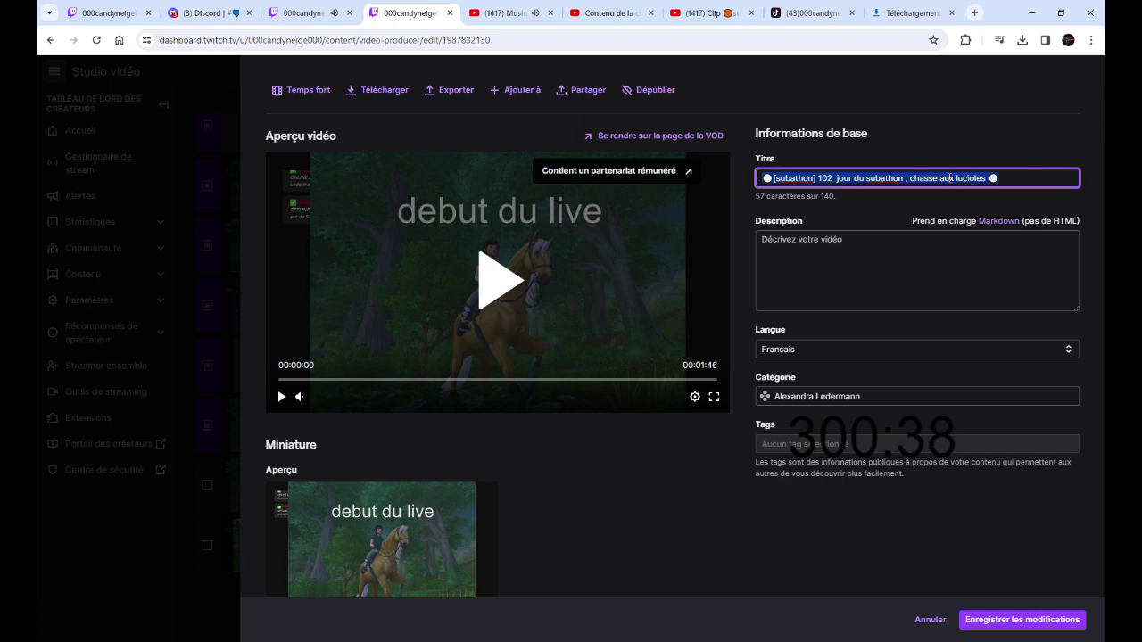
click(1019, 619)
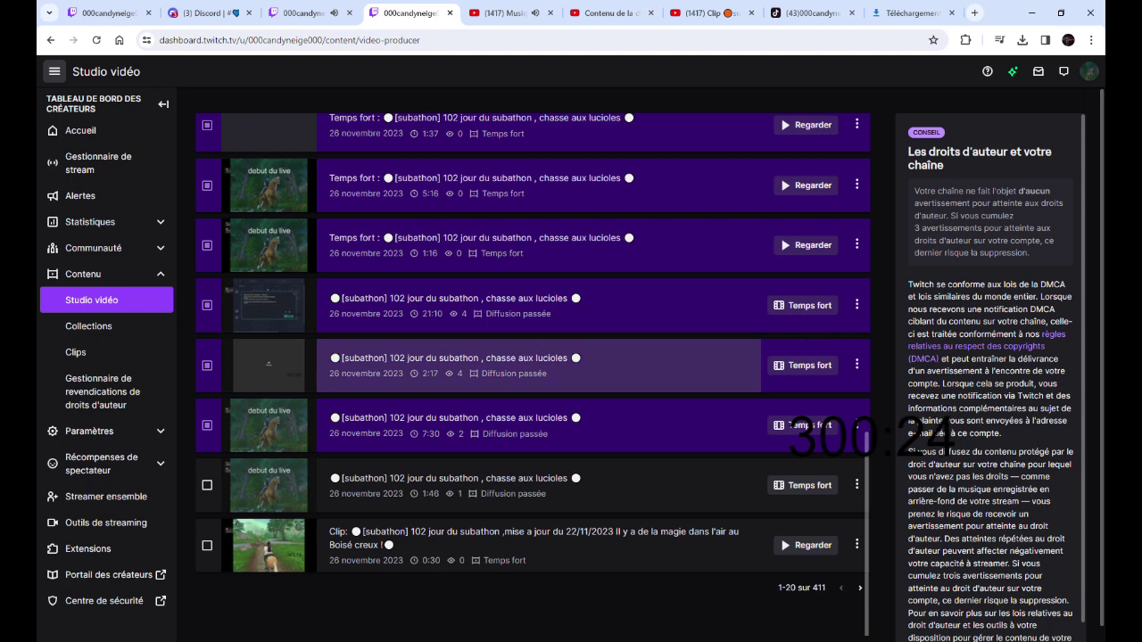
In the Twitch video studio, deselect the "chasse aux lucioles" past broadcasts lasting 2:17, 7:30 and 21:10
click(203, 366)
click(207, 432)
scroll(200, 357, up, 1)
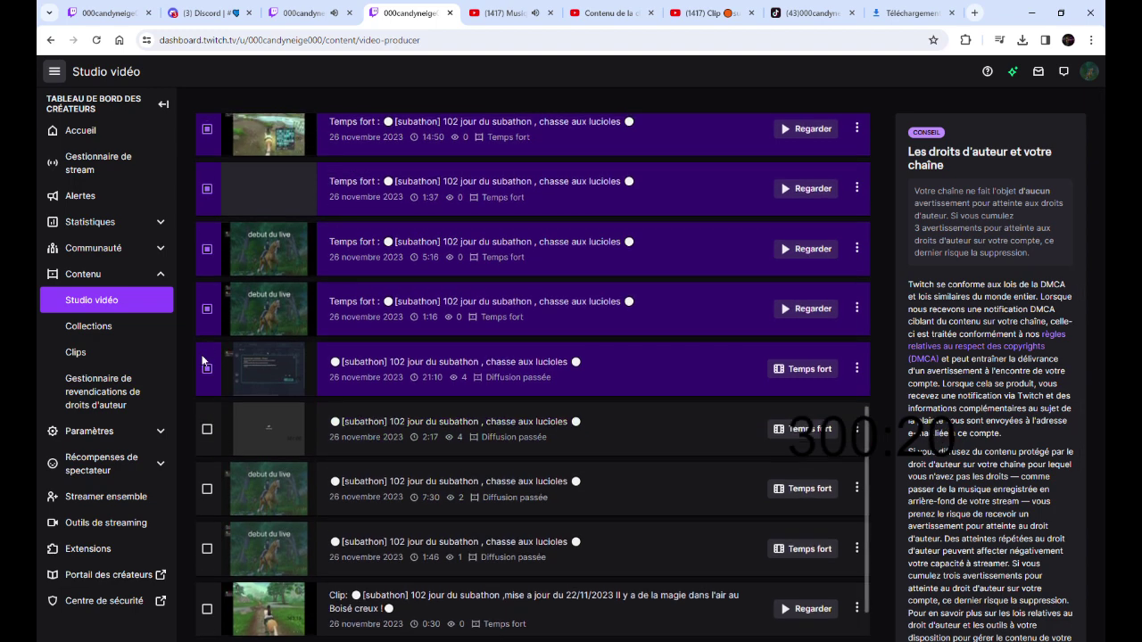
click(207, 309)
scroll(308, 325, up, 1)
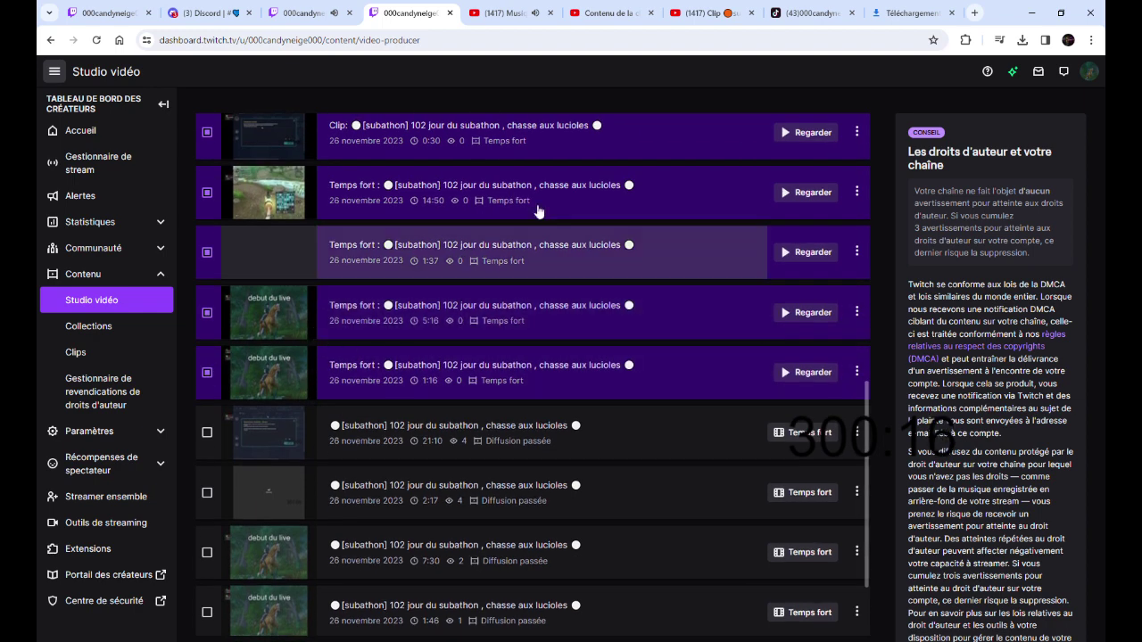
click(910, 13)
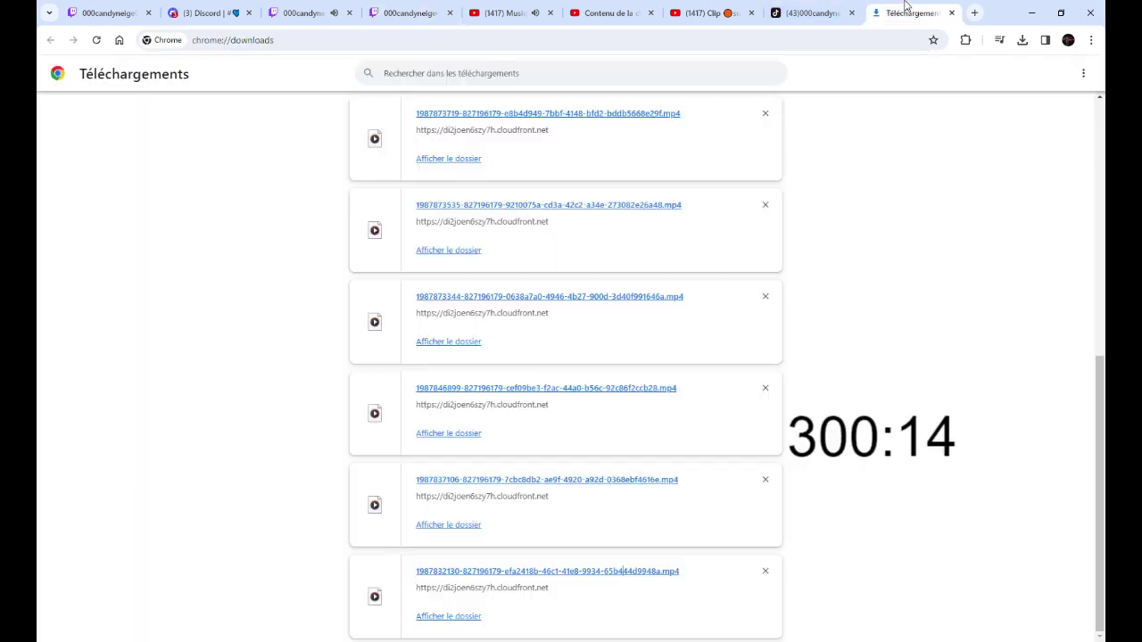
drag(563, 617, 565, 619)
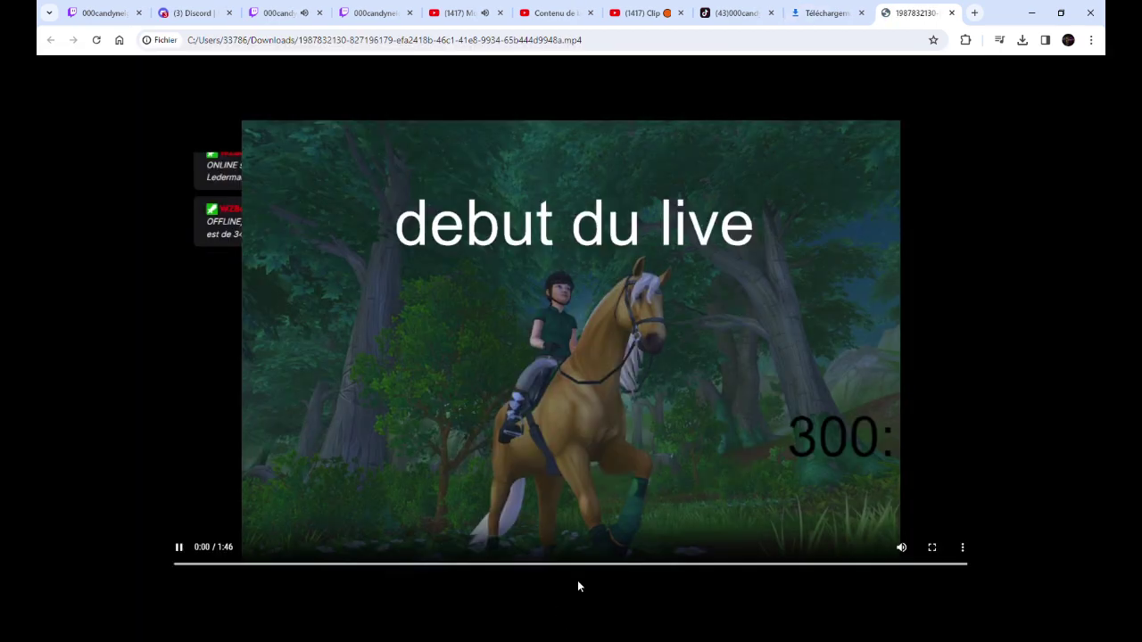
click(951, 12)
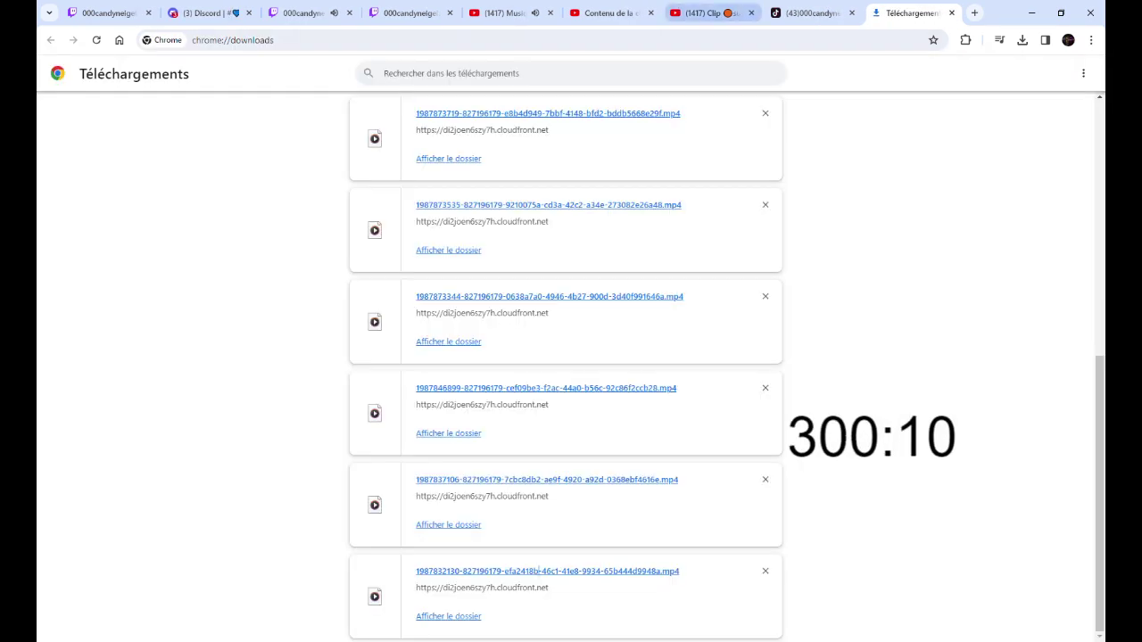
Close the shared clip in the Twitch clip editor, then select the second listed clip and open it for portrait reframing
click(303, 9)
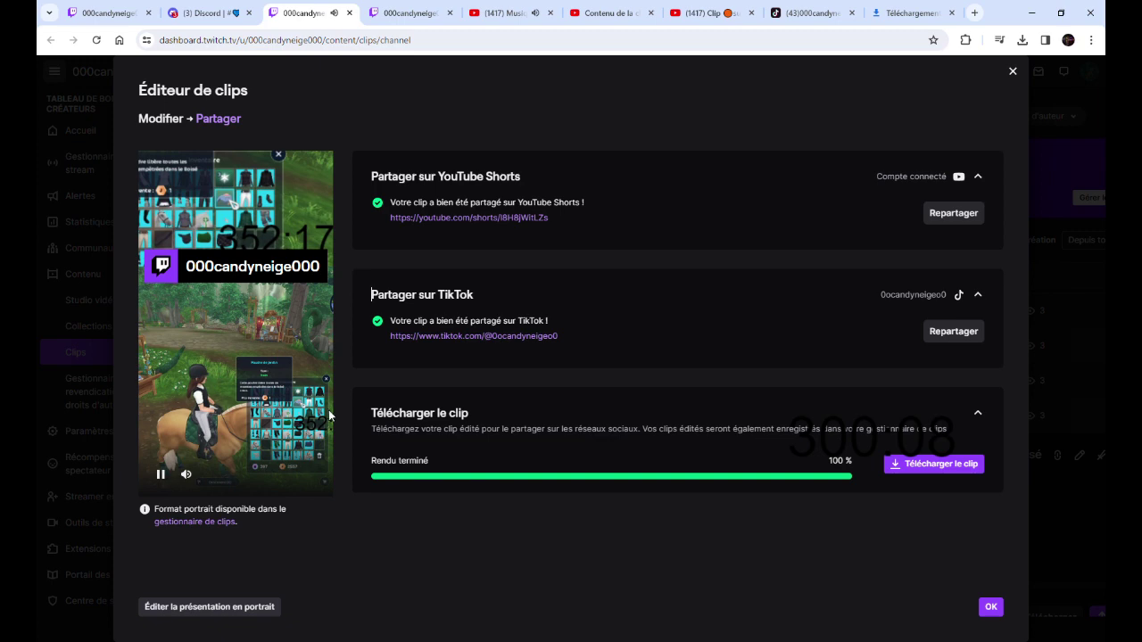
click(991, 606)
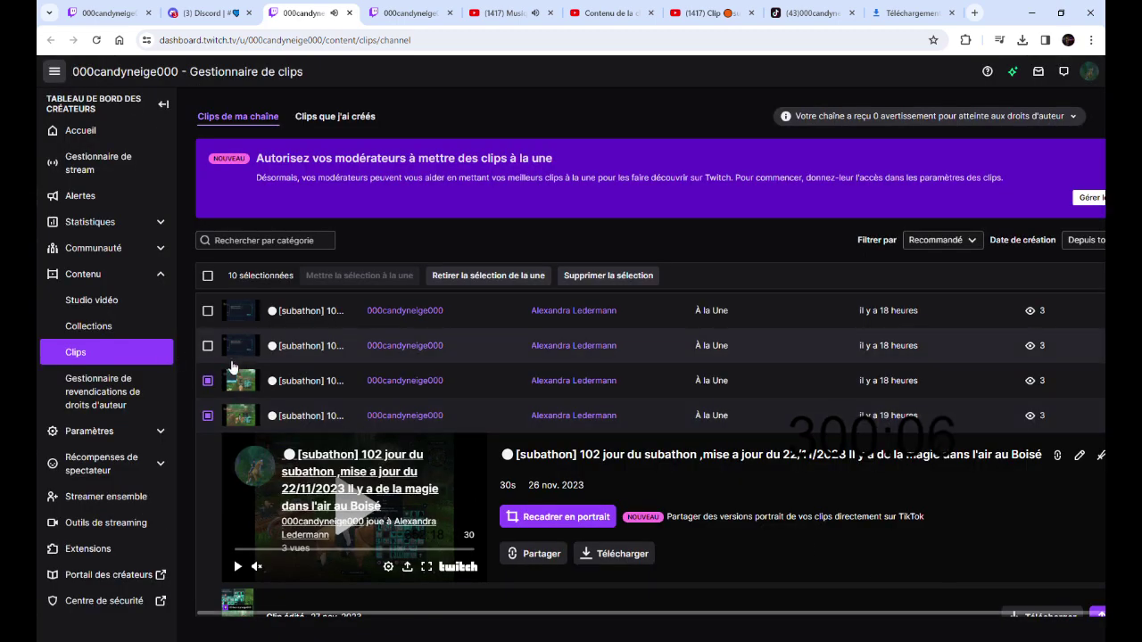
click(208, 346)
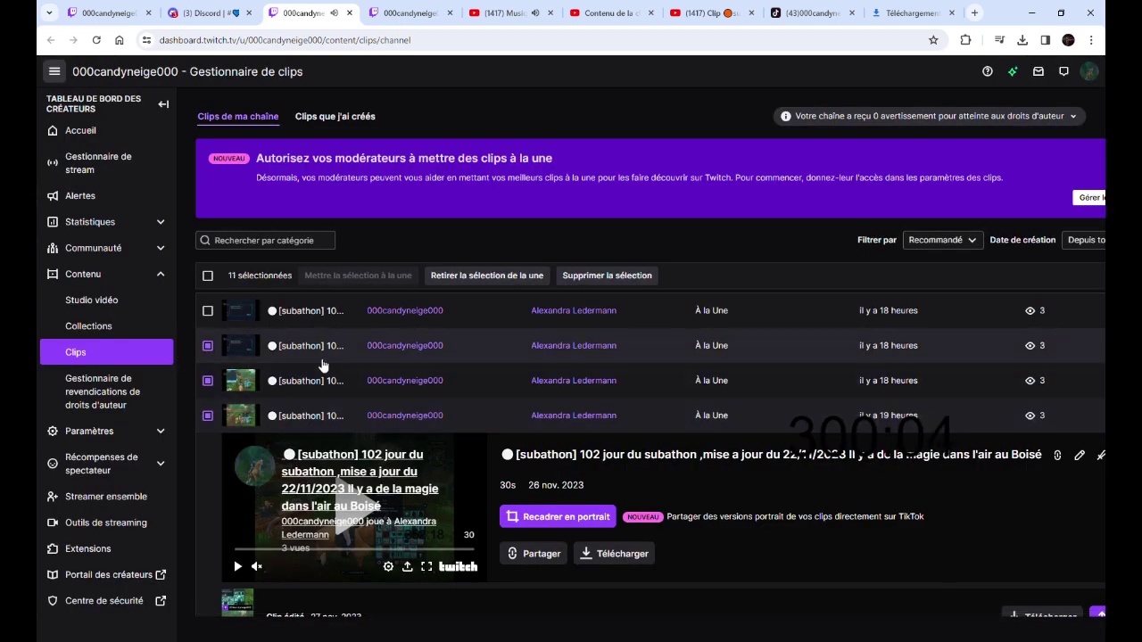
click(291, 381)
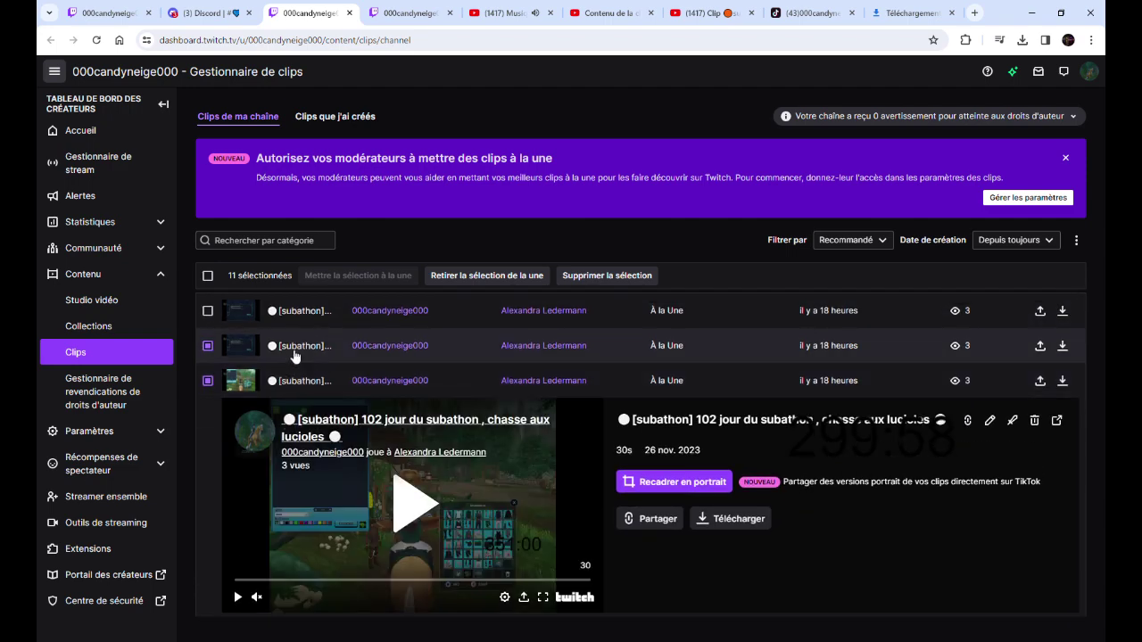
click(294, 355)
click(707, 449)
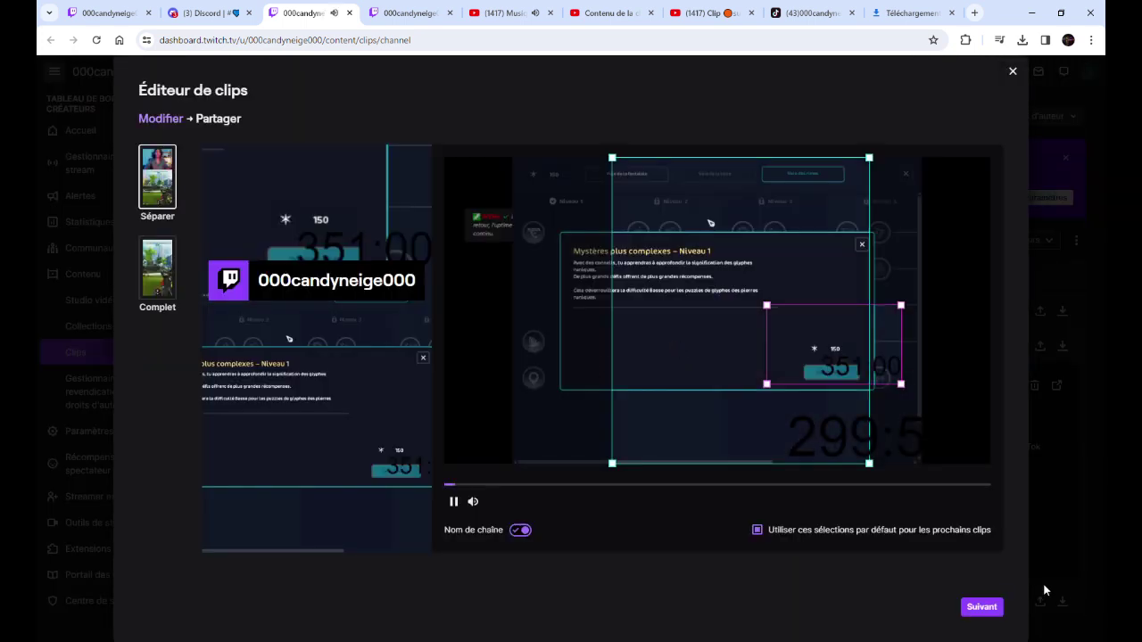
Move the small crop frame over the "Mystères plus complexes" heading and share the clip to YouTube Shorts and TikTok
drag(864, 361, 706, 257)
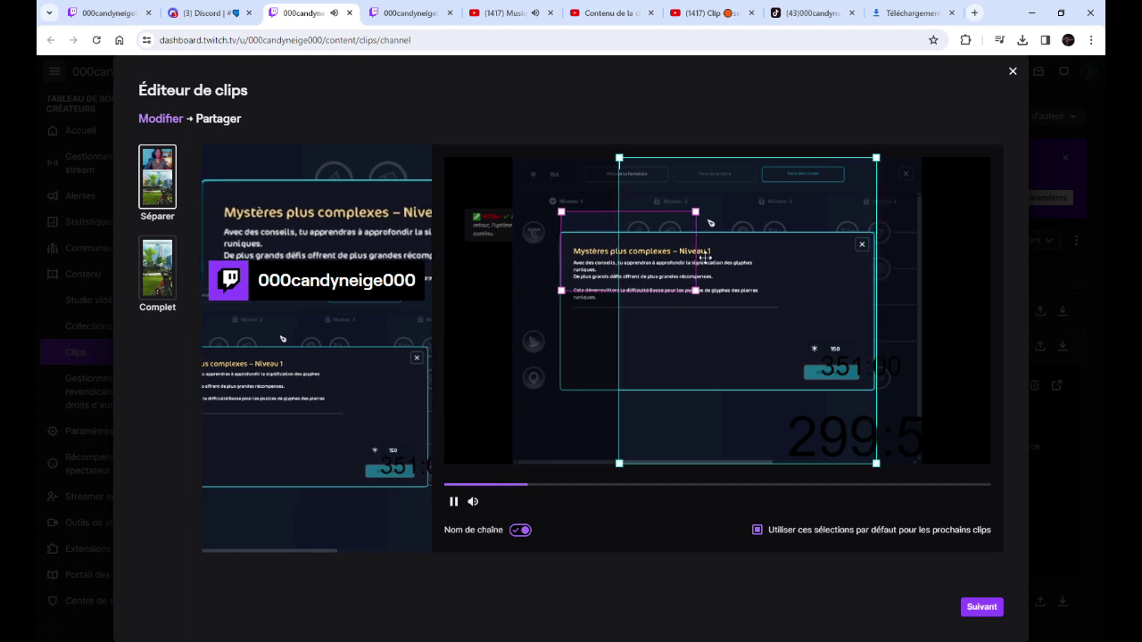
click(981, 608)
click(907, 314)
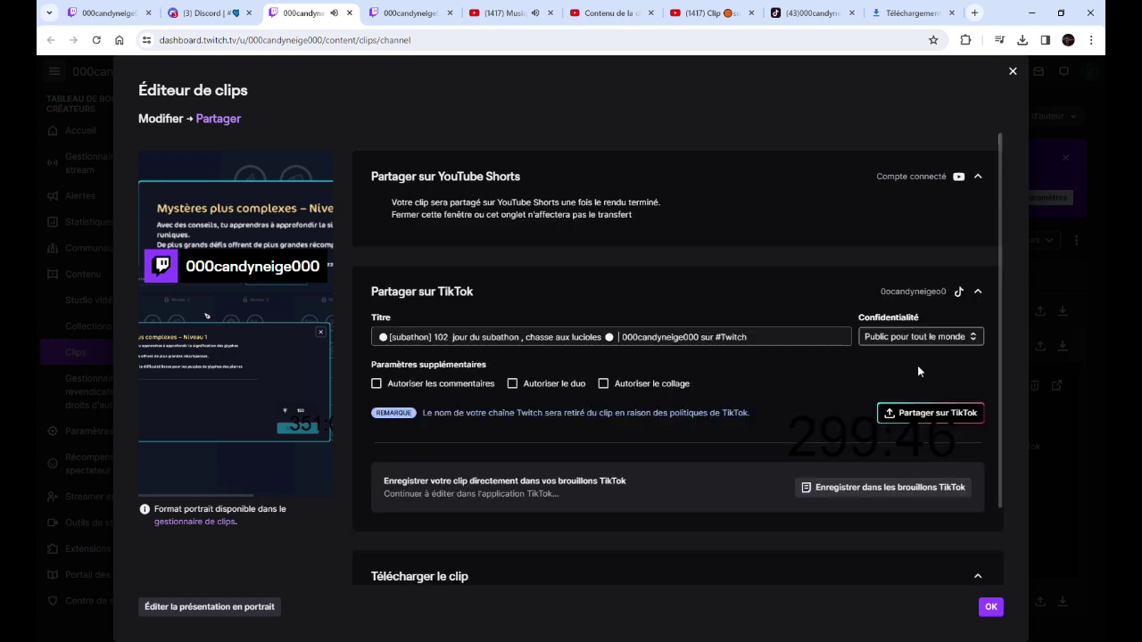
click(932, 412)
click(903, 13)
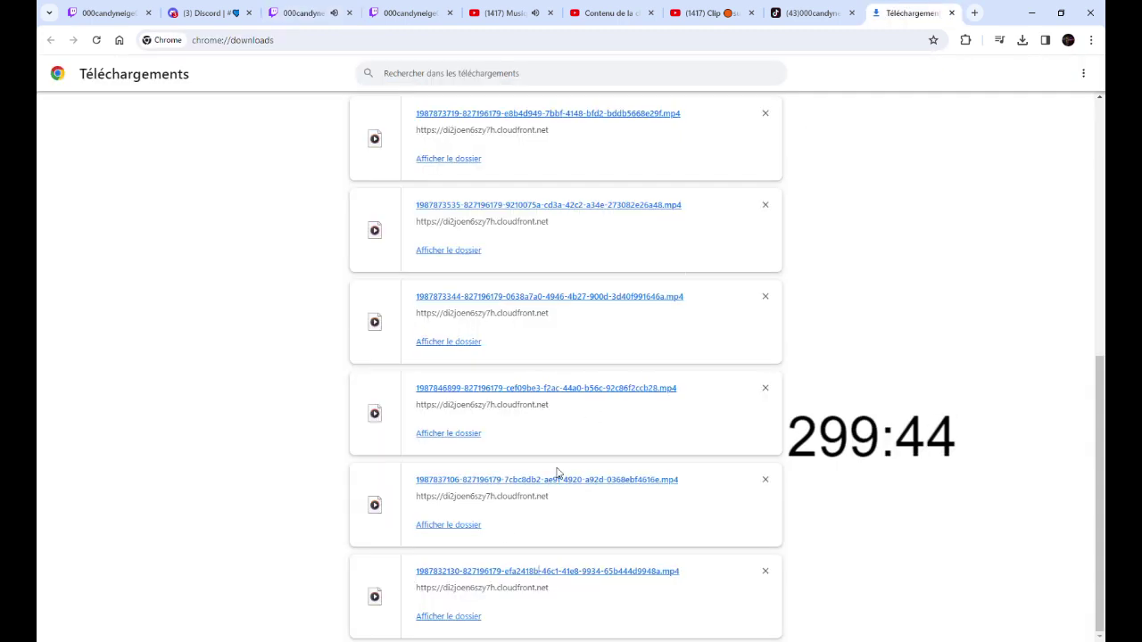
click(882, 555)
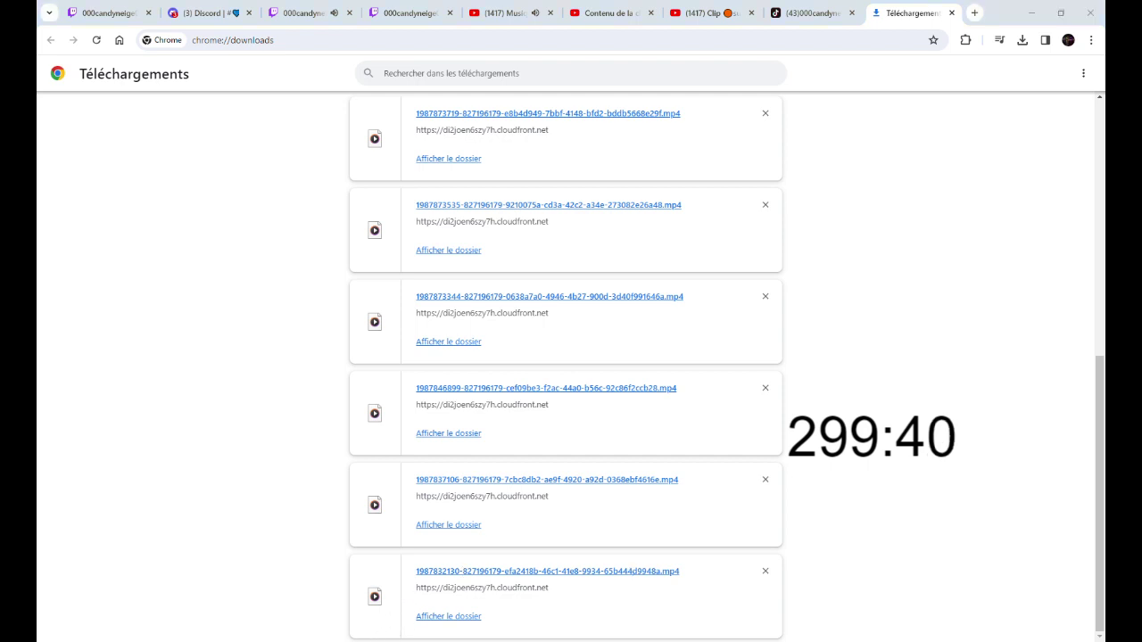
click(625, 570)
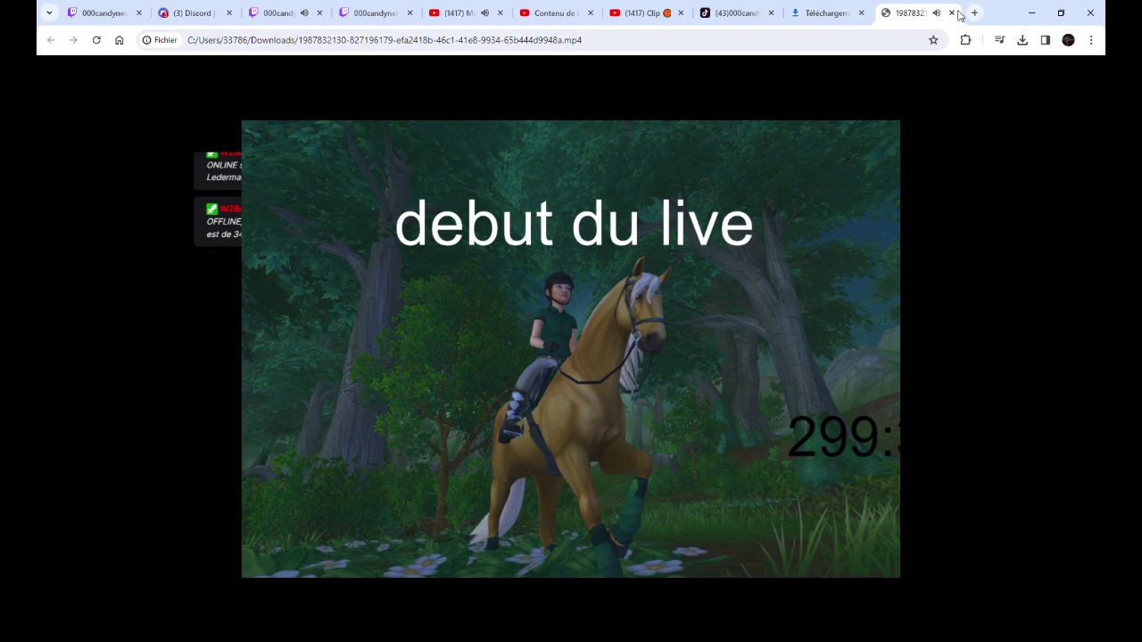
click(951, 13)
click(764, 568)
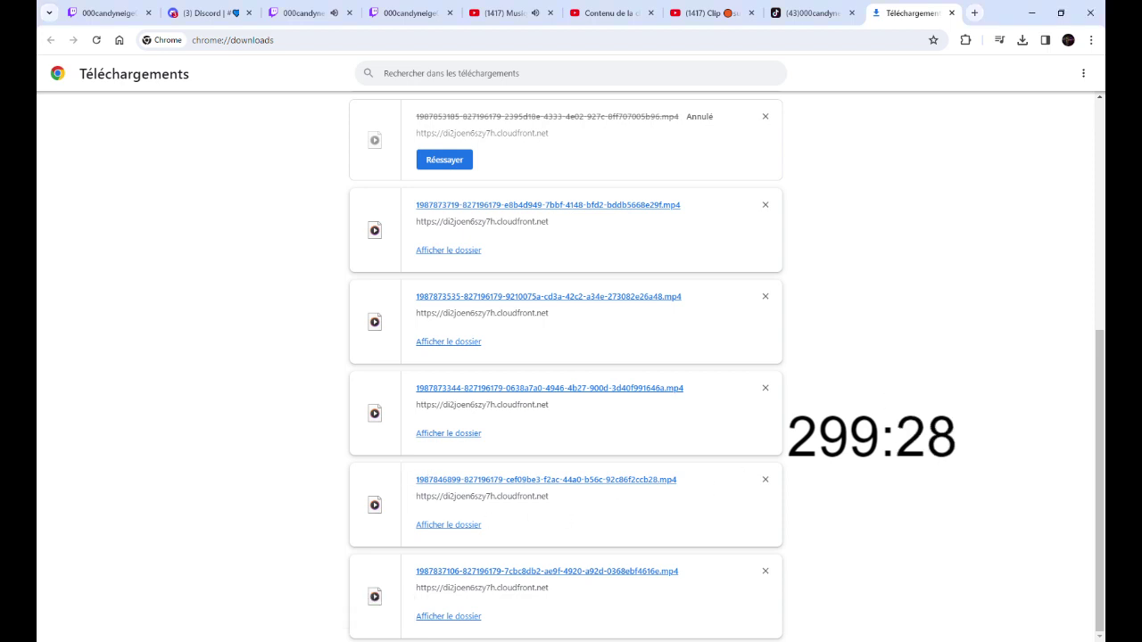
drag(488, 578, 497, 572)
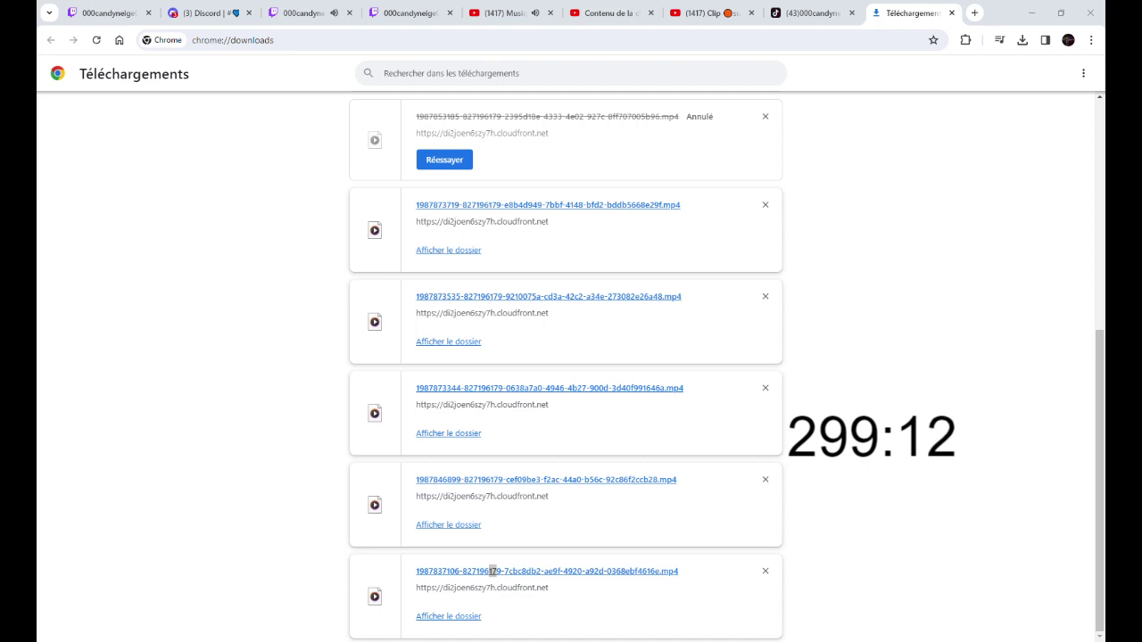
click(624, 572)
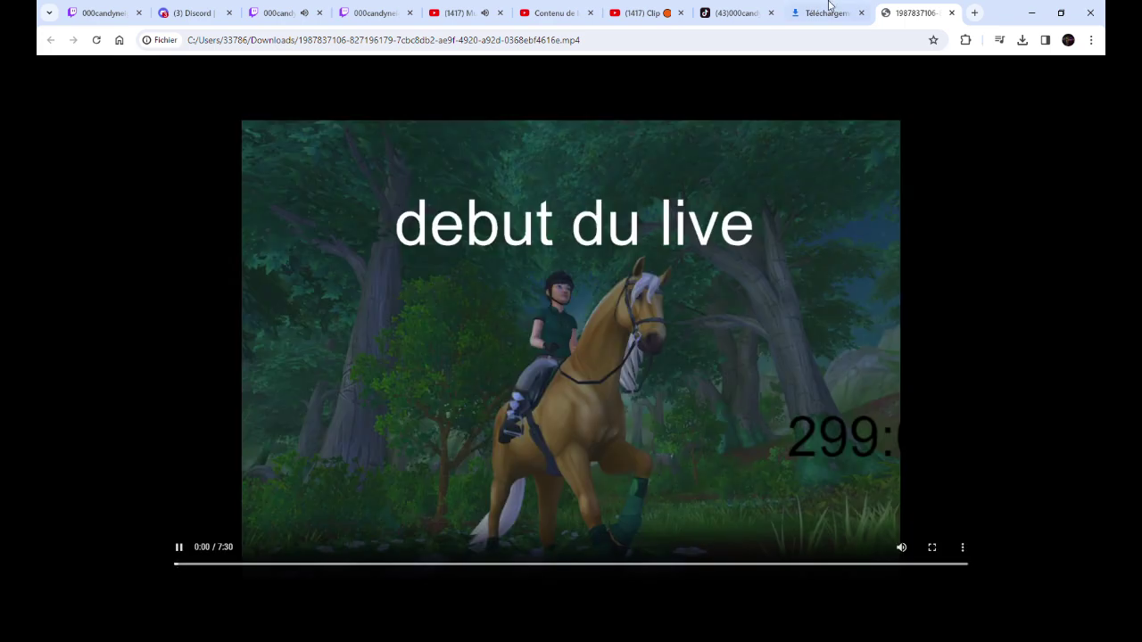
click(951, 13)
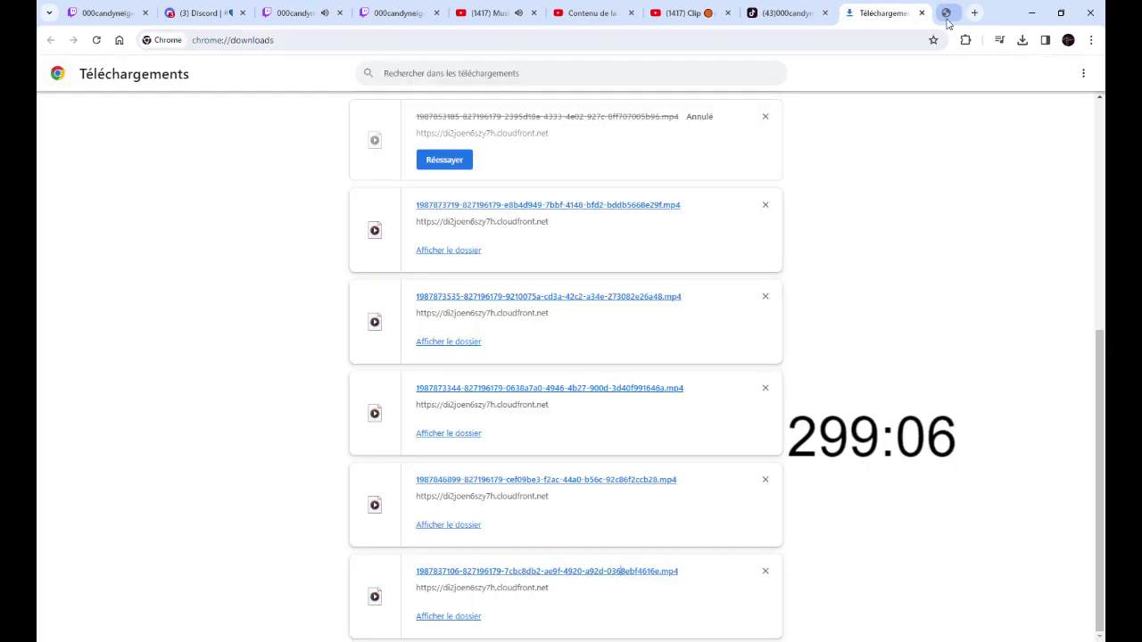
click(764, 571)
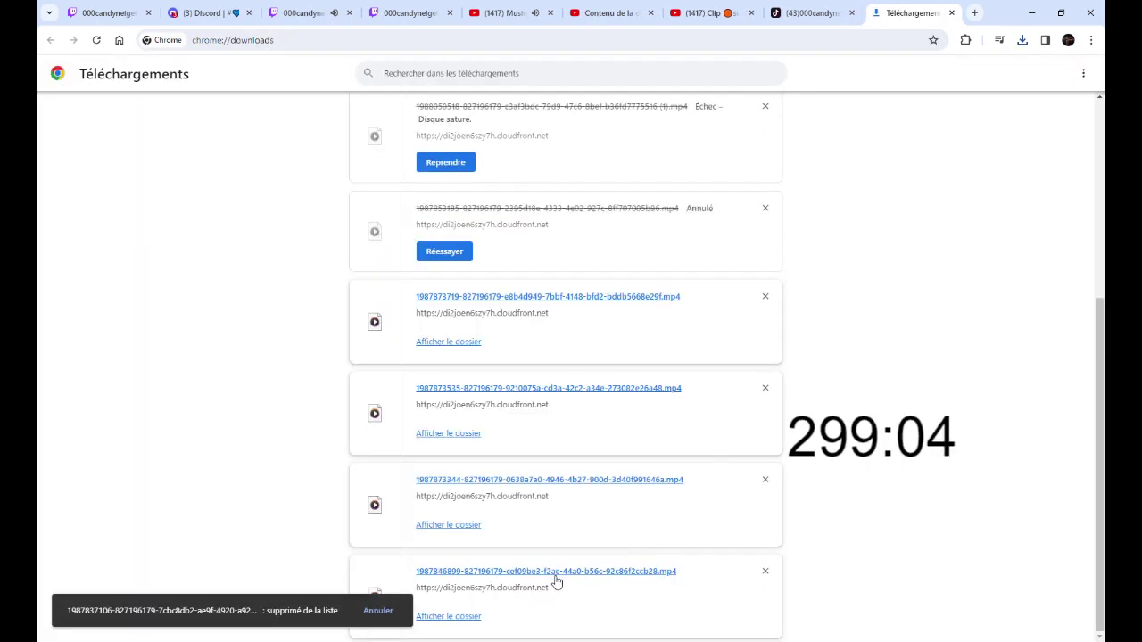
click(560, 572)
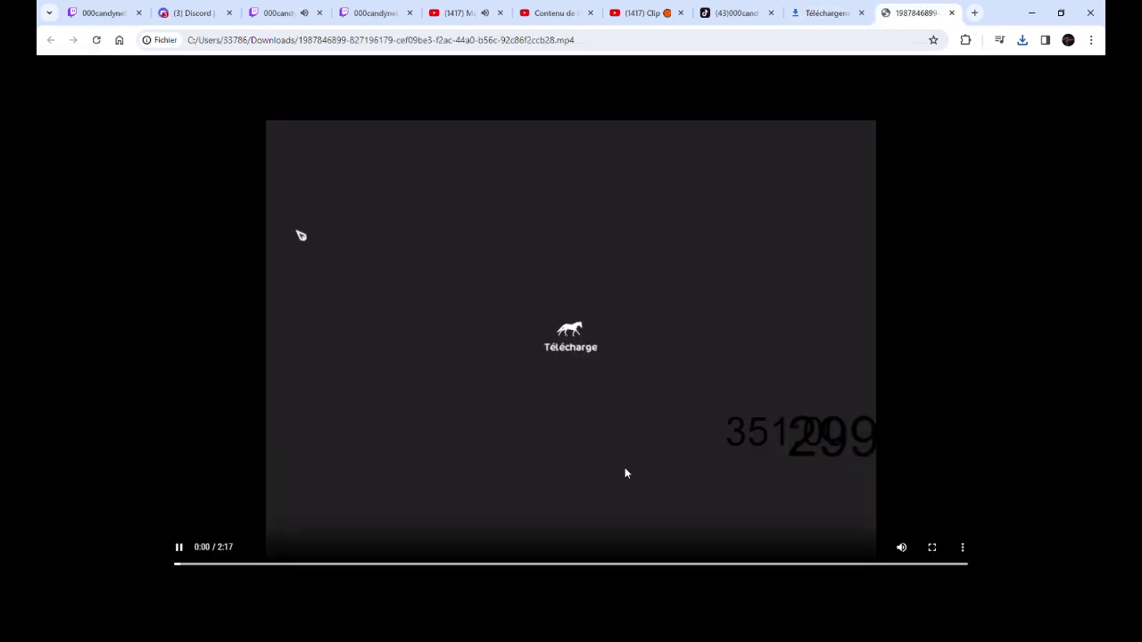
click(951, 12)
Close the finished clip in the Twitch clip editor and open the first listed clip for portrait reframing
click(307, 11)
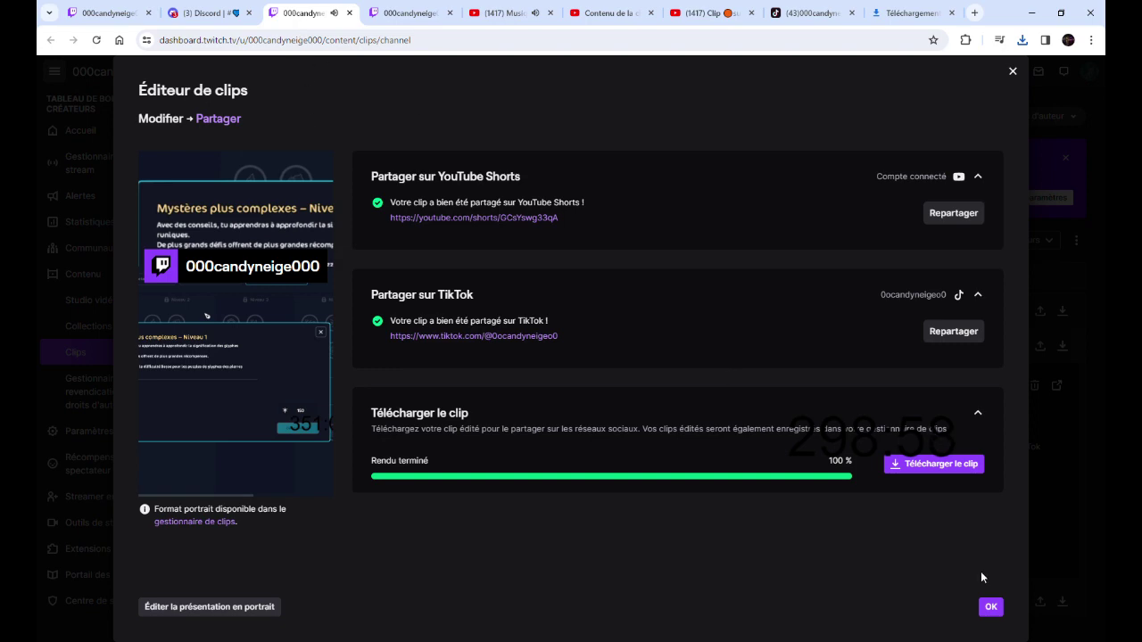
click(991, 608)
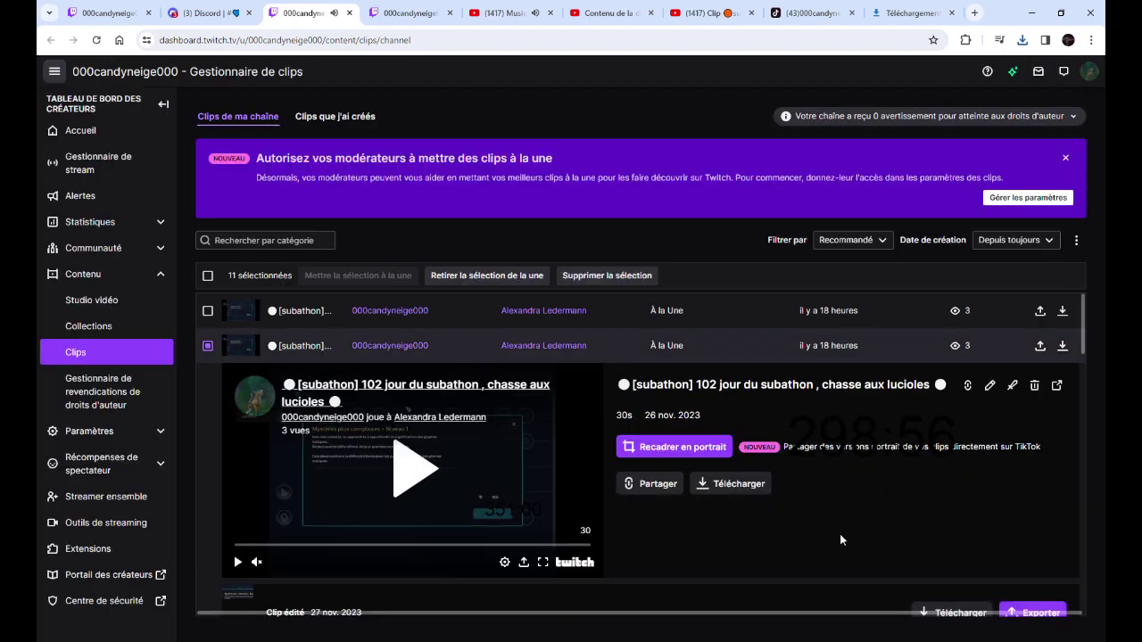
click(295, 312)
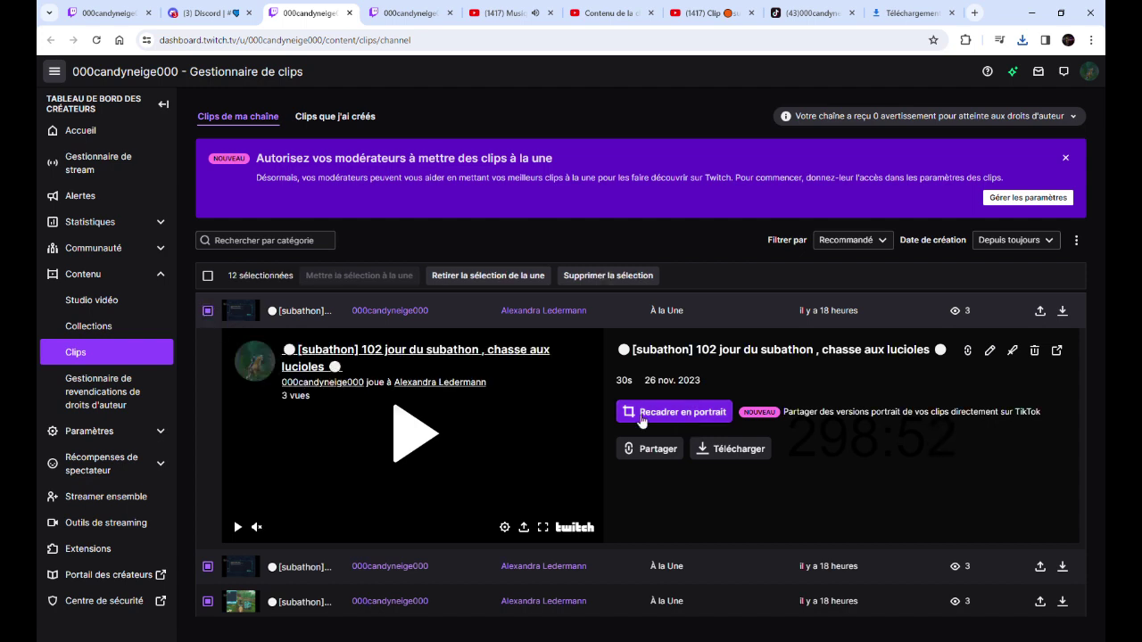
click(673, 411)
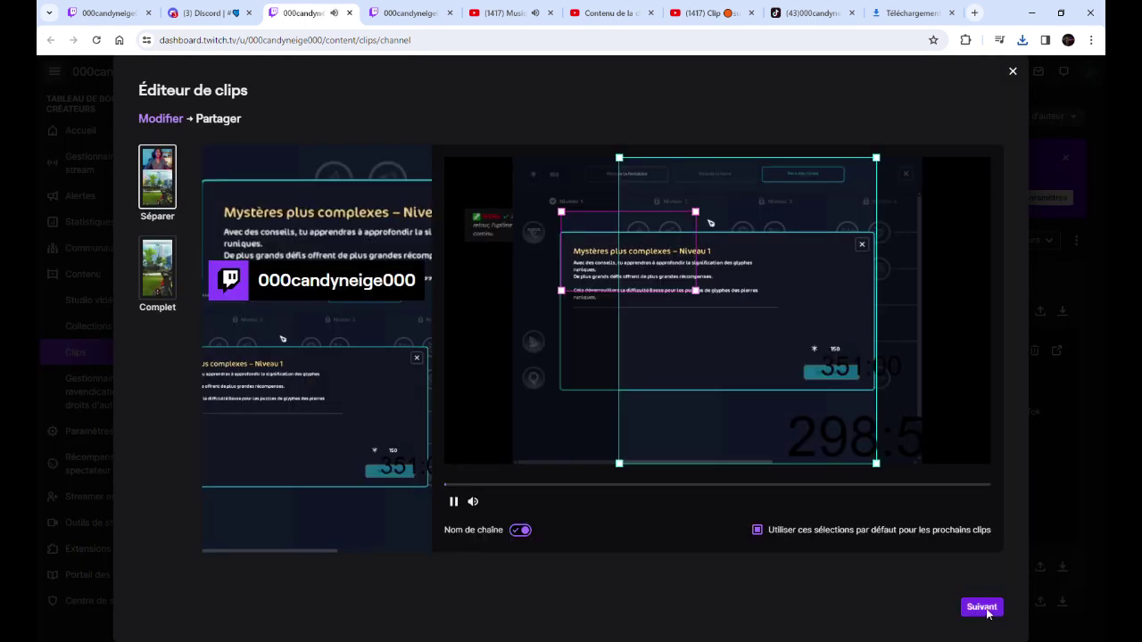
Keep the split portrait layout, share the clip to YouTube Shorts and TikTok, and close the clip editor
click(985, 608)
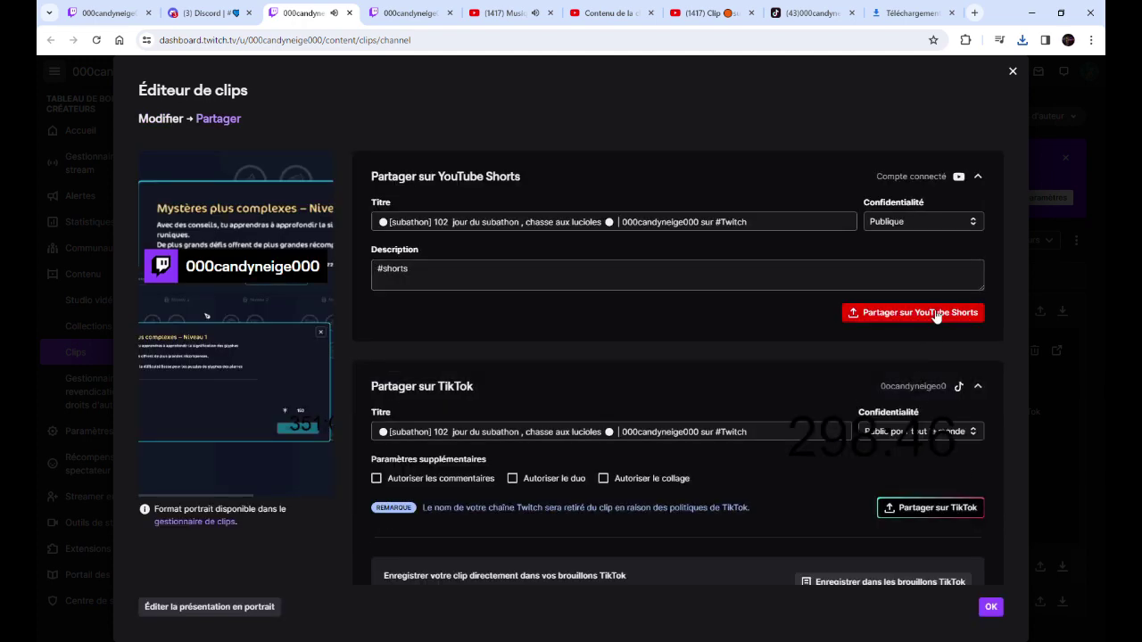
click(935, 314)
click(971, 489)
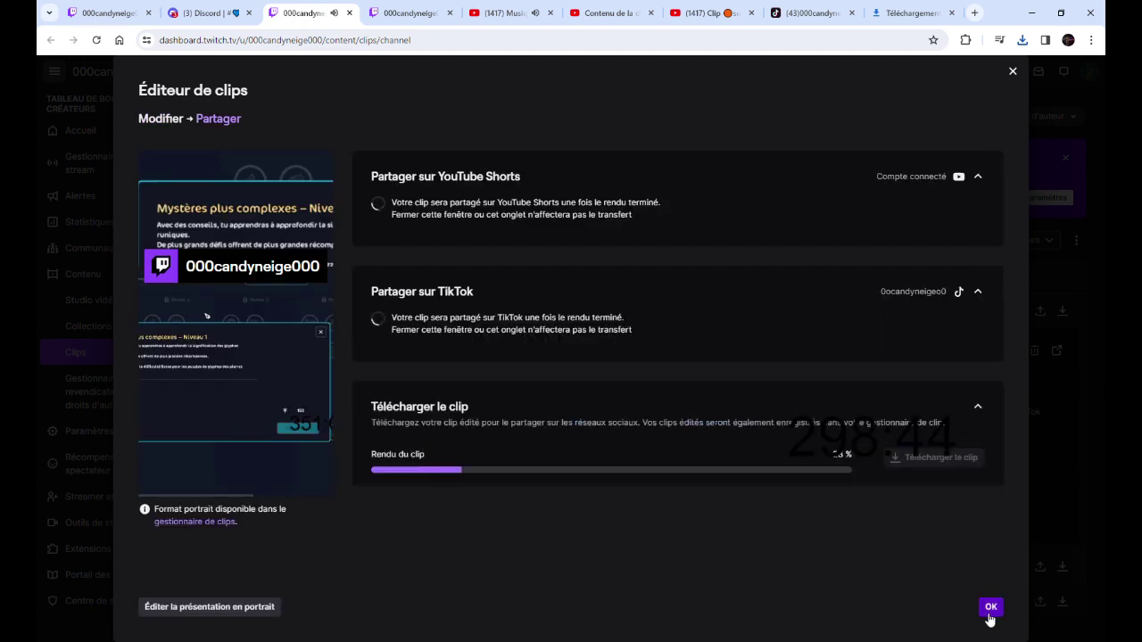
click(990, 609)
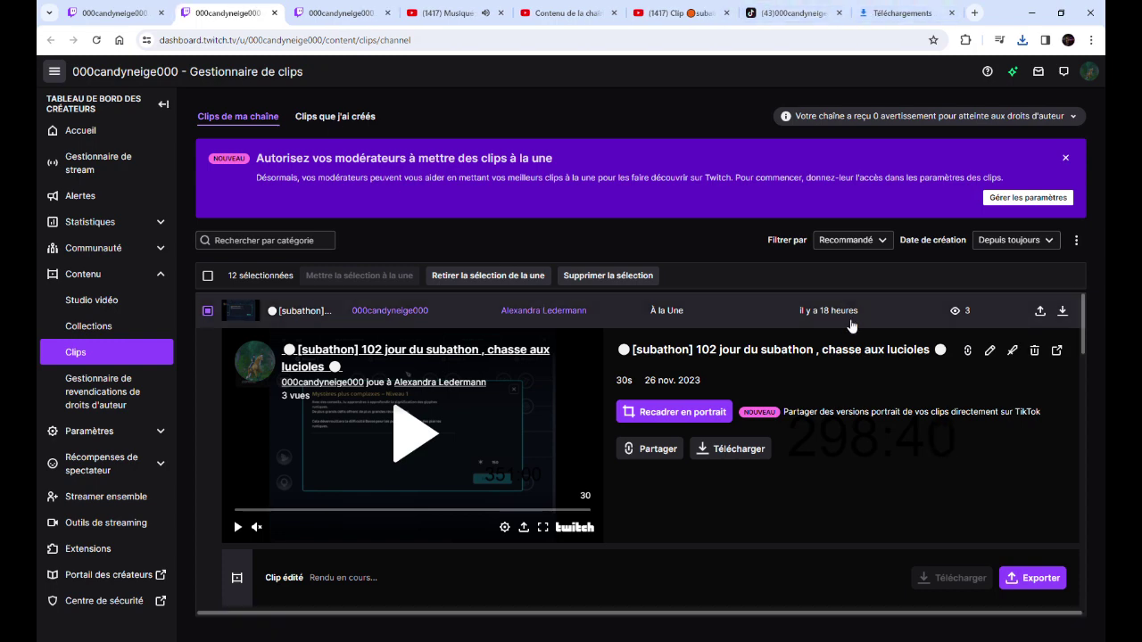
Look through the selected clips in the Twitch clip manager and close its browser tab
scroll(879, 466, down, 2)
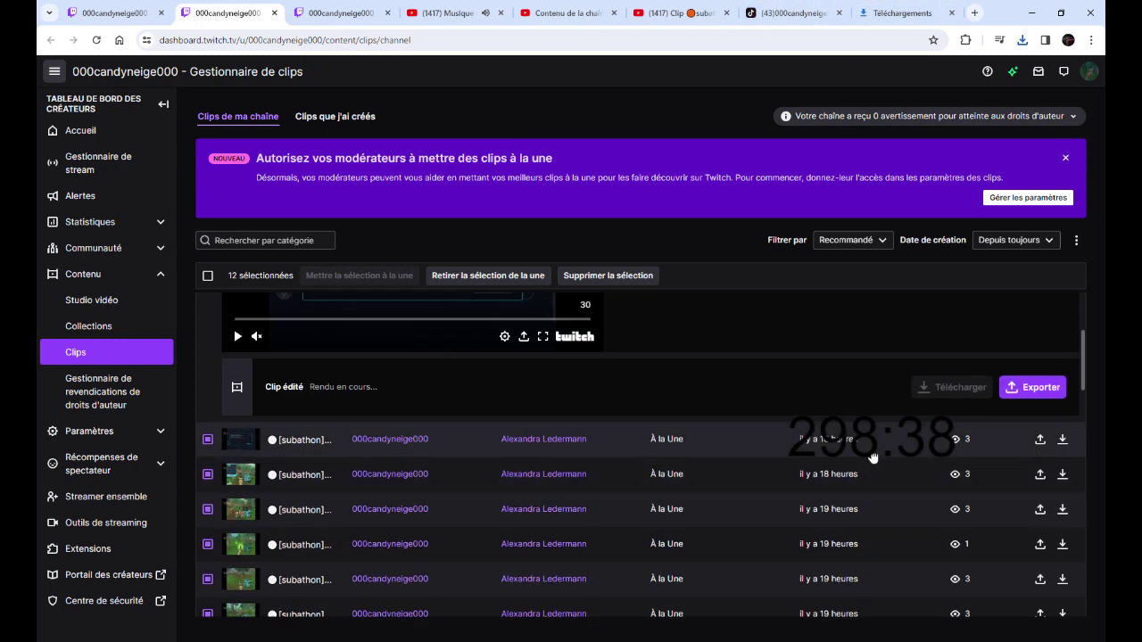
scroll(873, 457, up, 2)
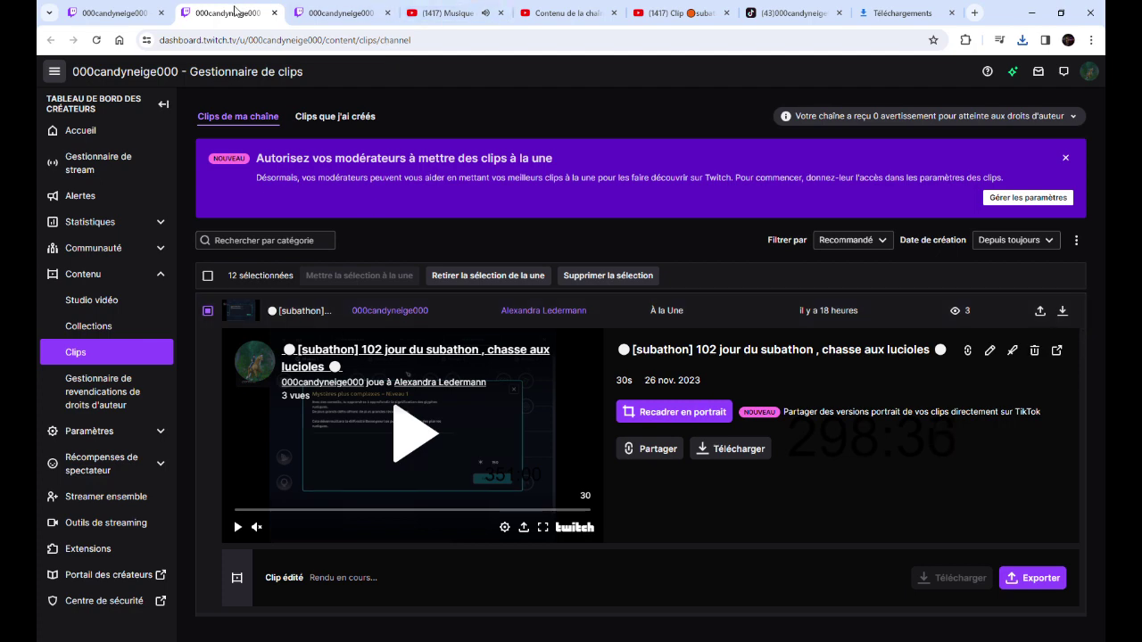
click(274, 13)
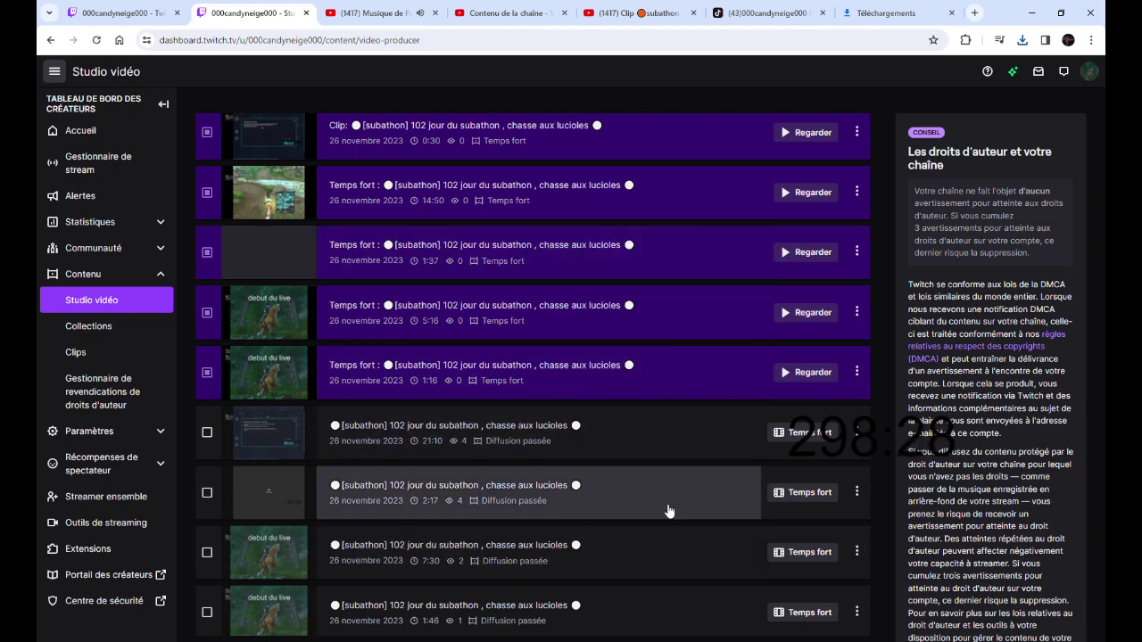
click(901, 13)
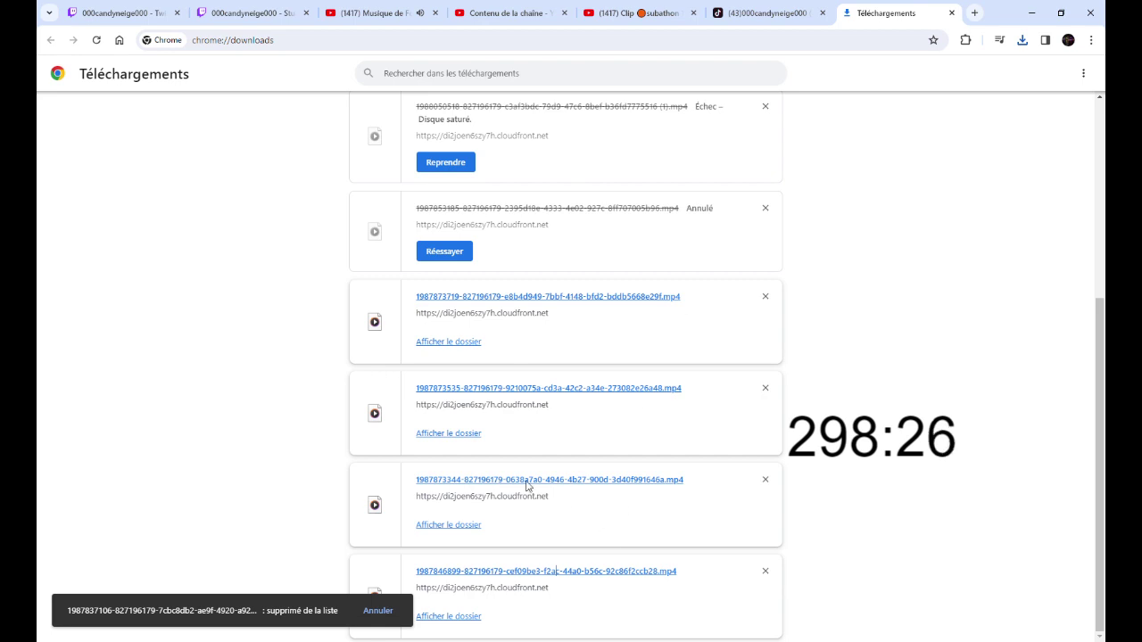
click(445, 251)
scroll(446, 258, up, 5)
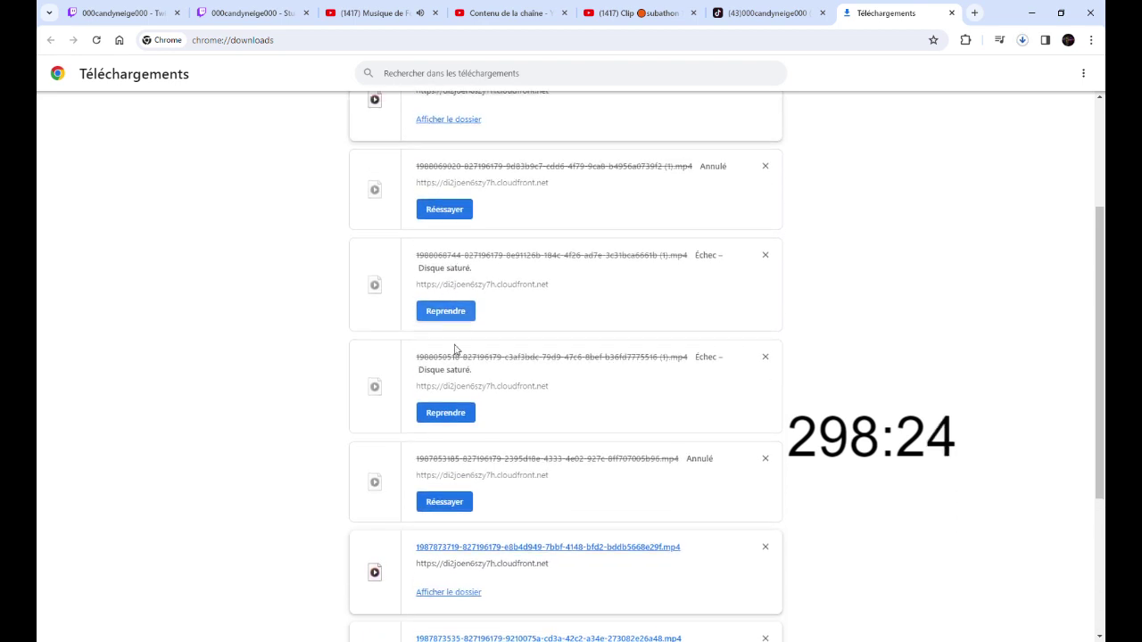
click(443, 414)
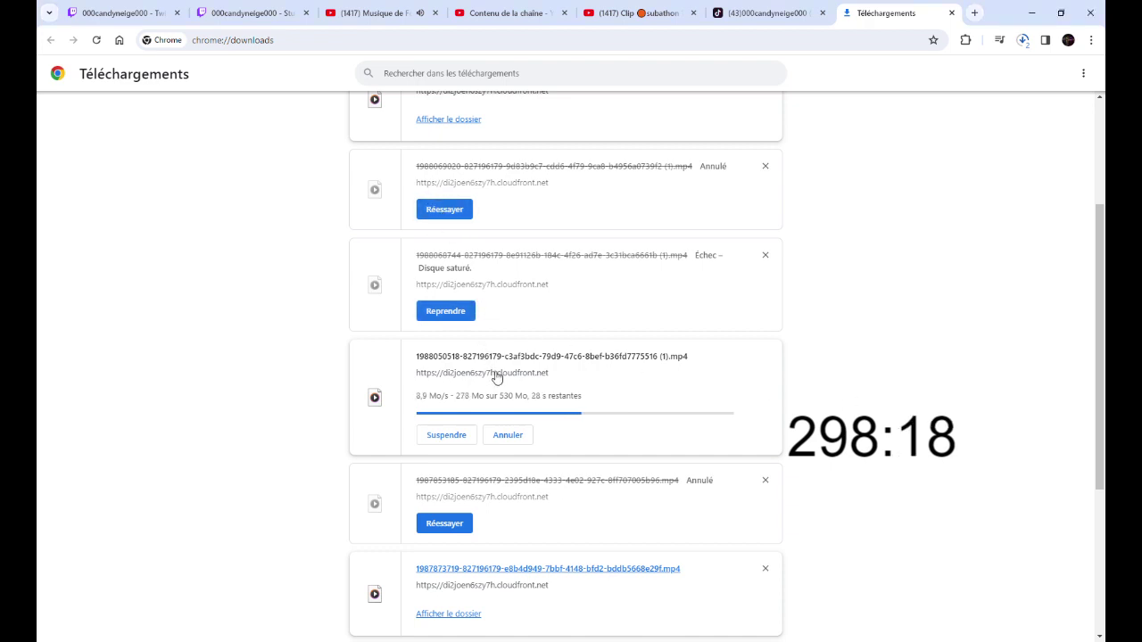
scroll(798, 411, down, 3)
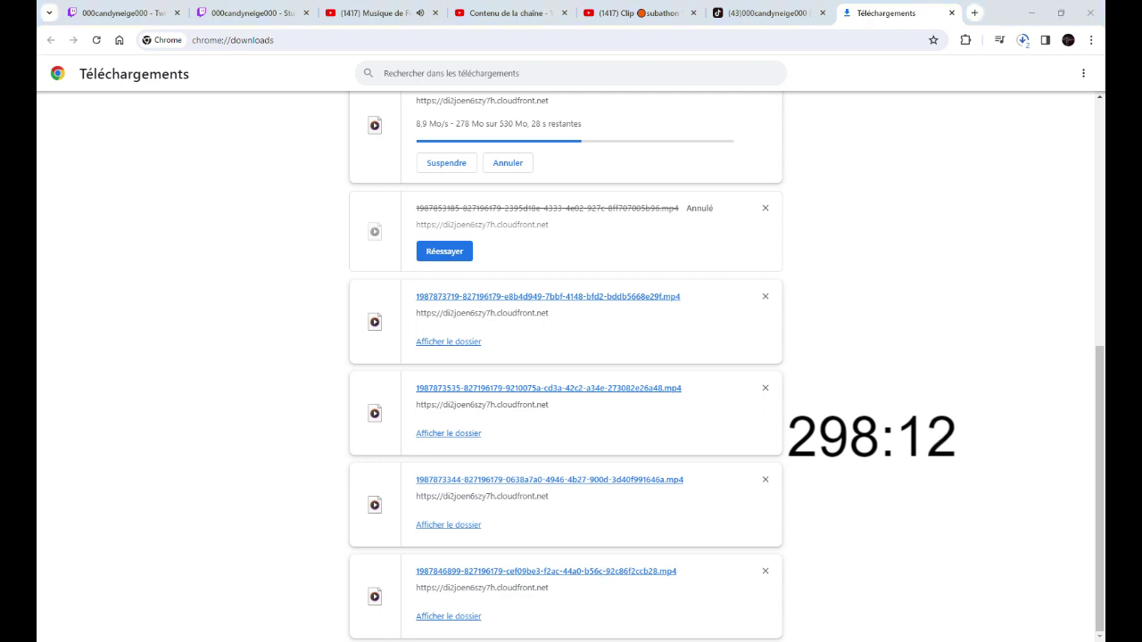
click(658, 571)
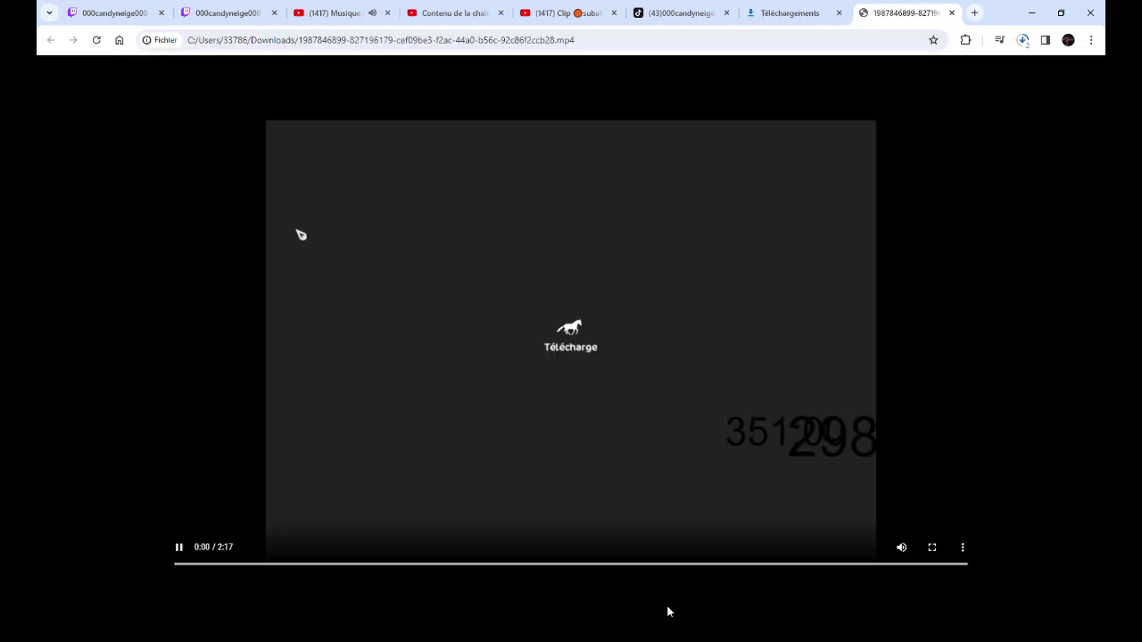
click(951, 12)
click(765, 571)
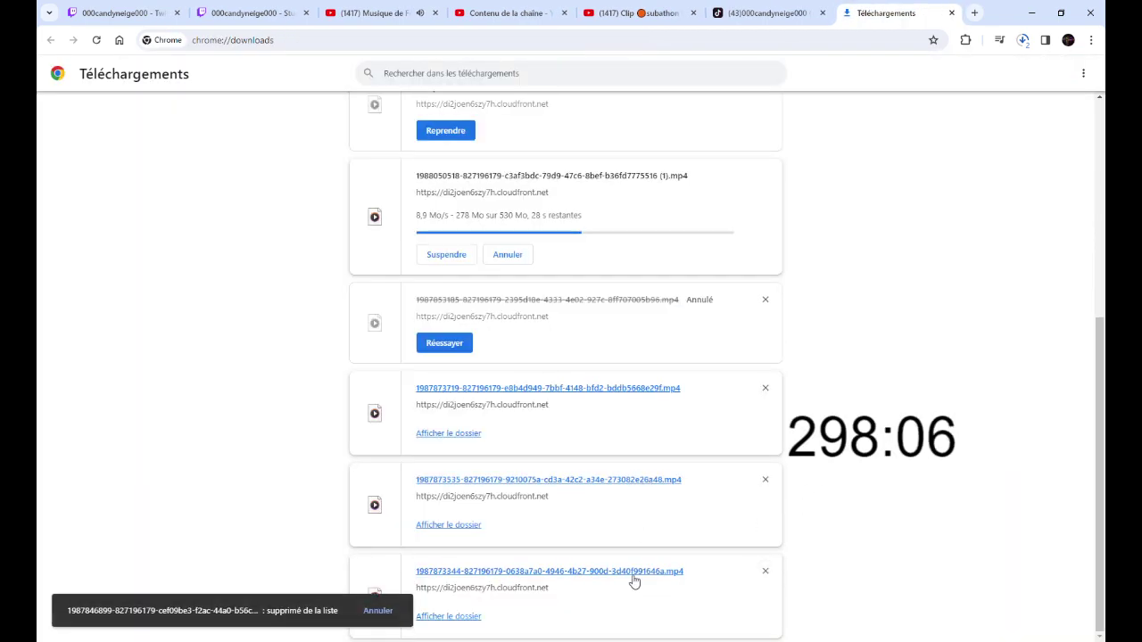
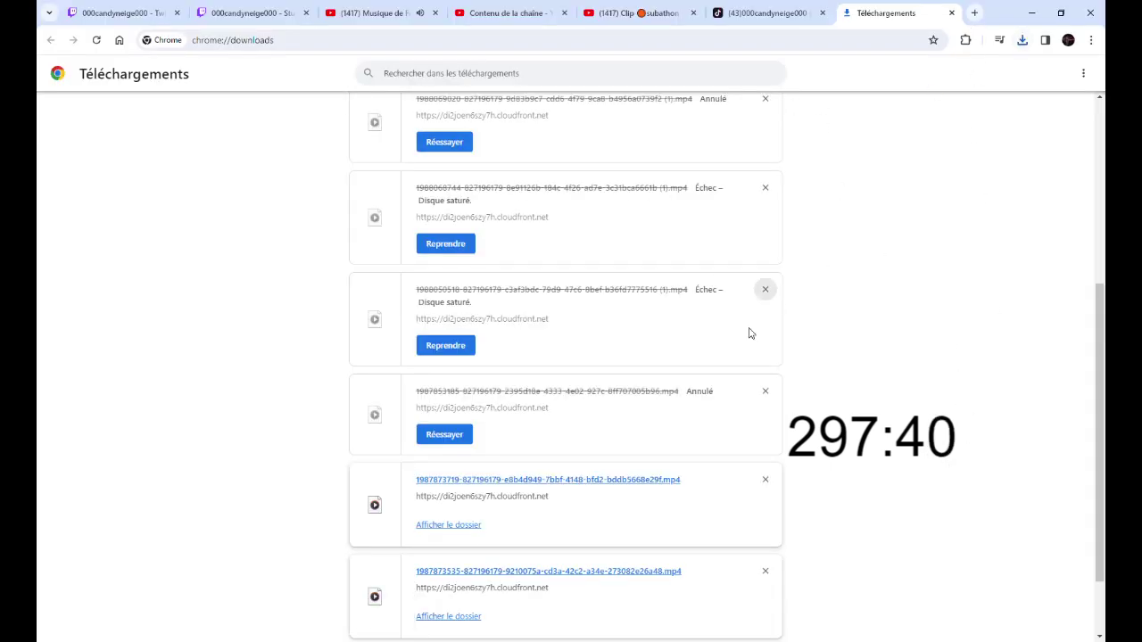
scroll(548, 518, down, 2)
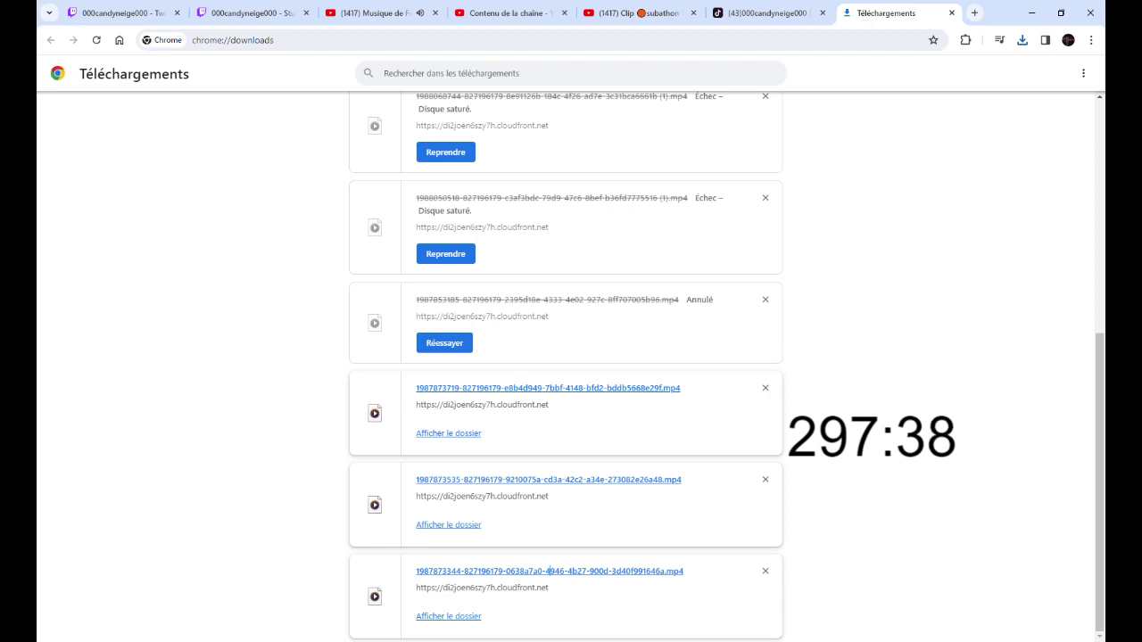
click(952, 470)
click(568, 575)
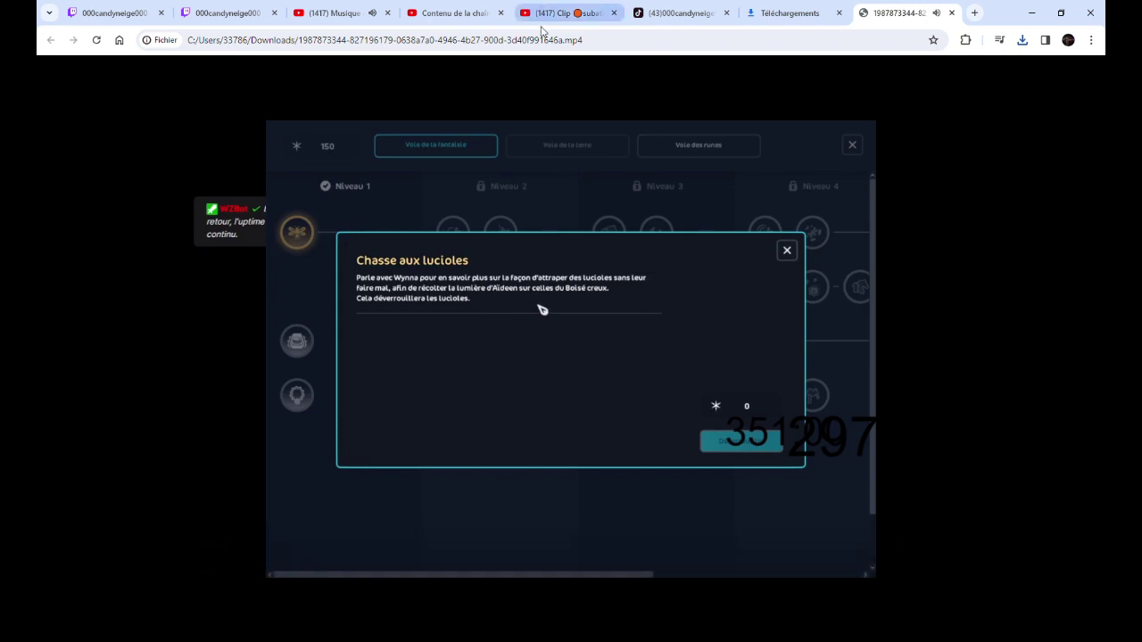
click(950, 13)
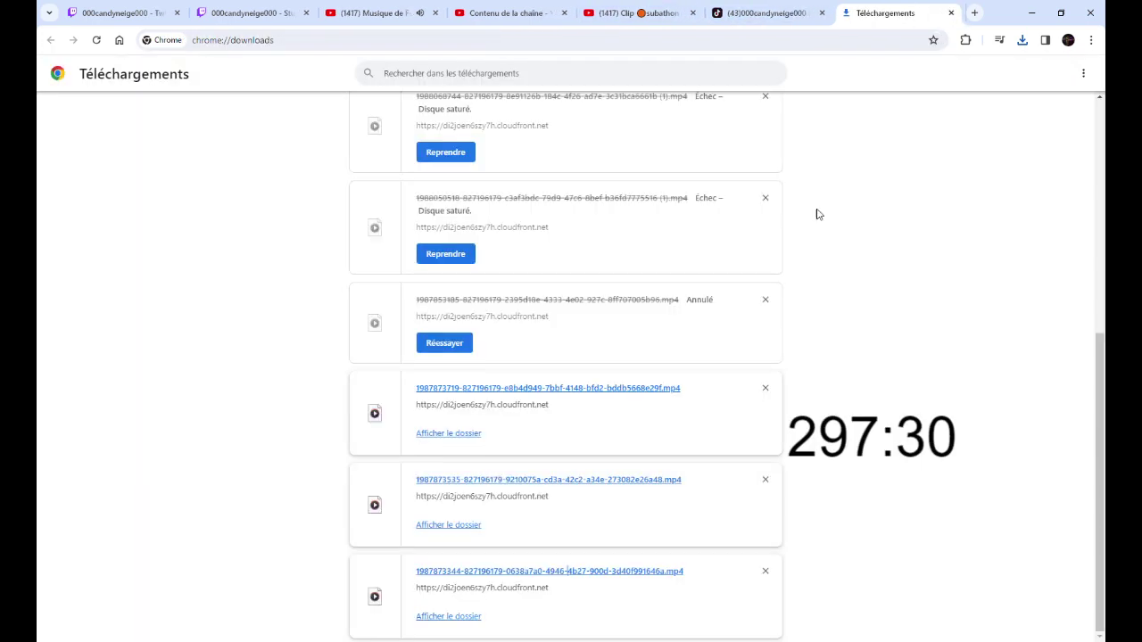
drag(601, 489, 513, 503)
click(525, 489)
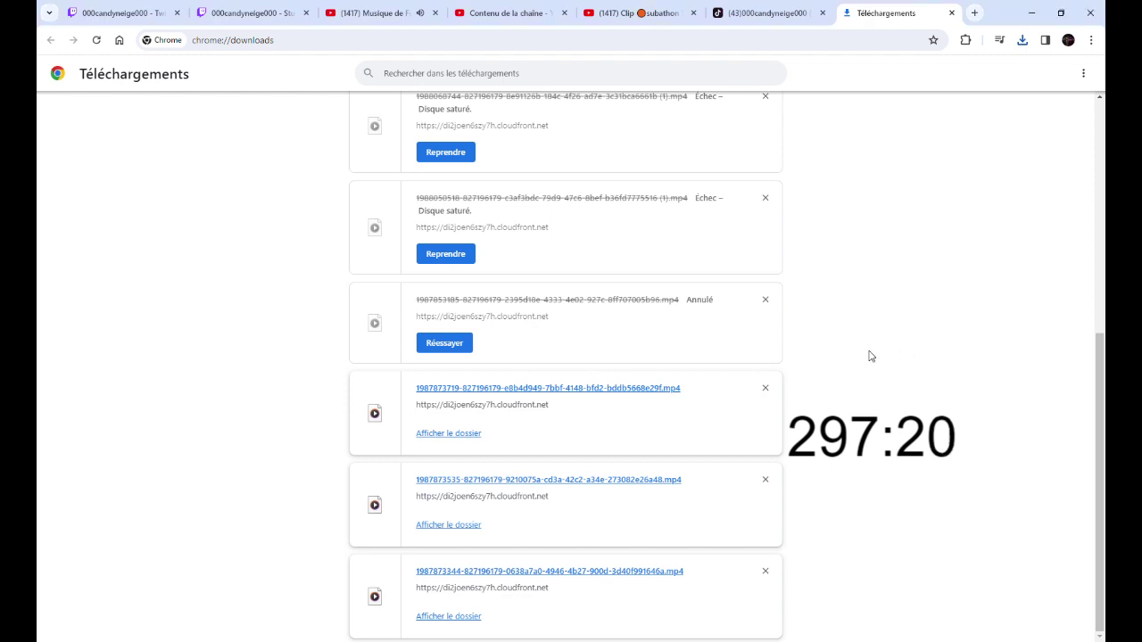
click(765, 571)
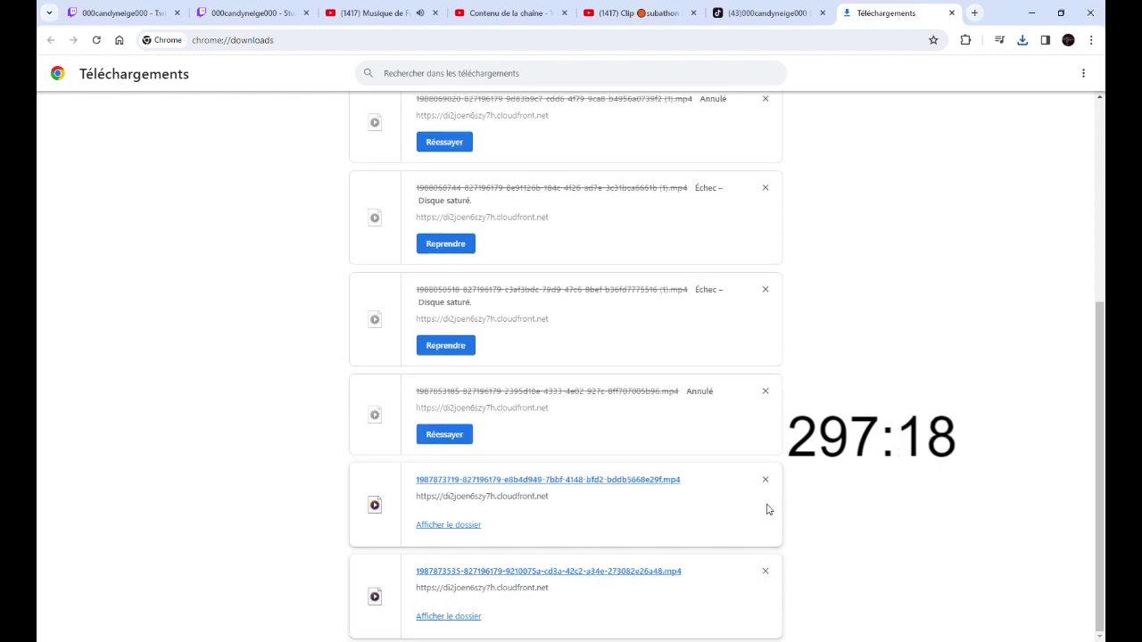
click(764, 479)
click(764, 571)
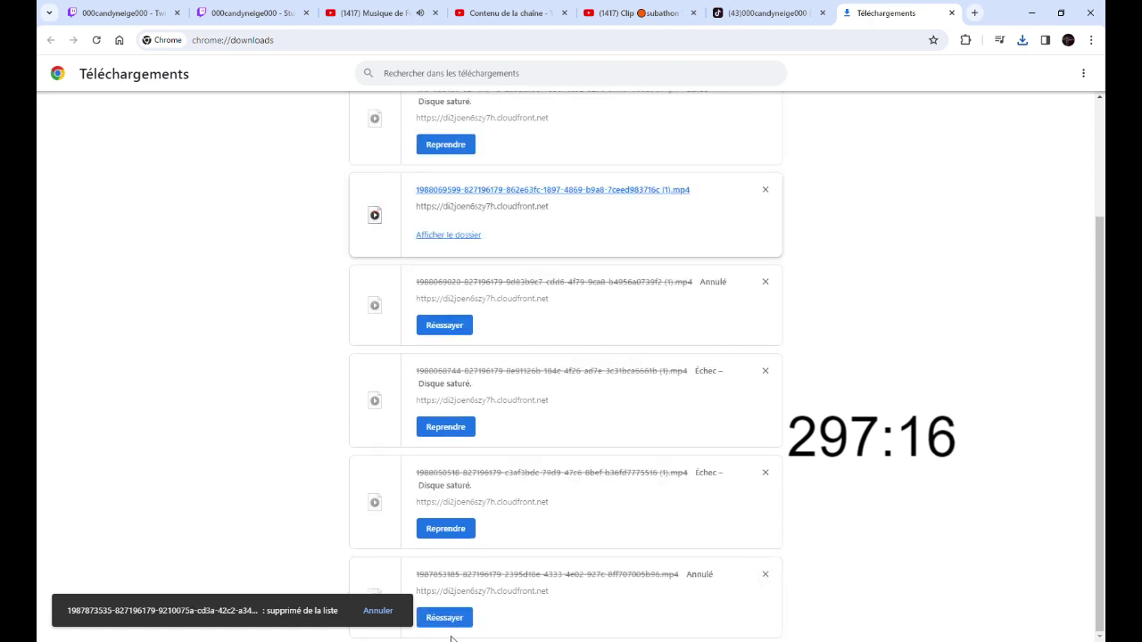
click(445, 618)
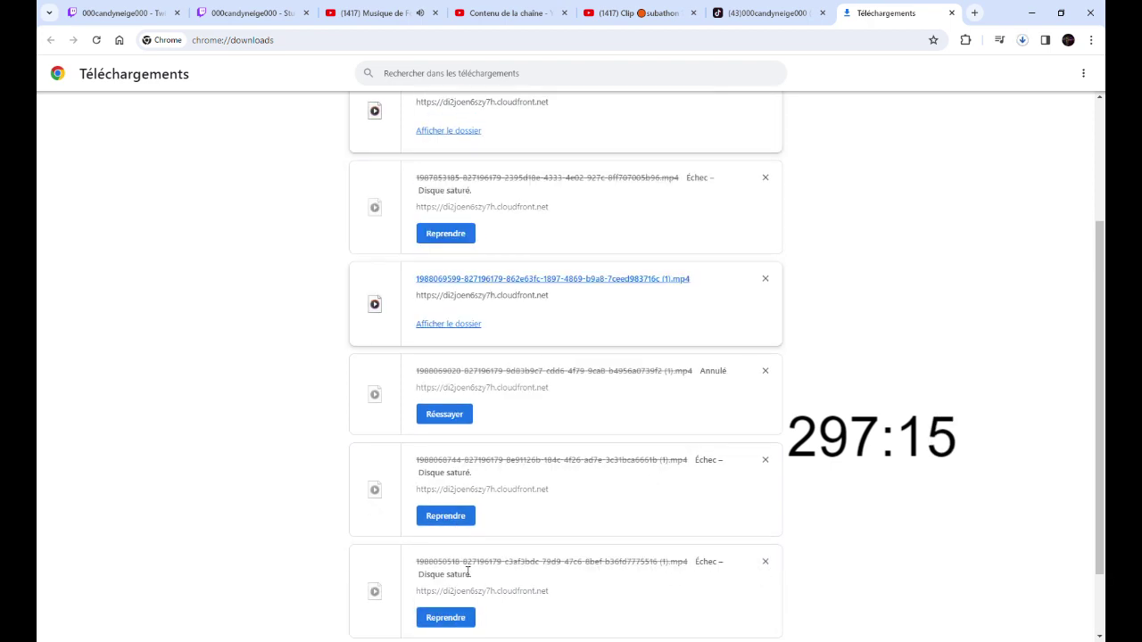
click(457, 622)
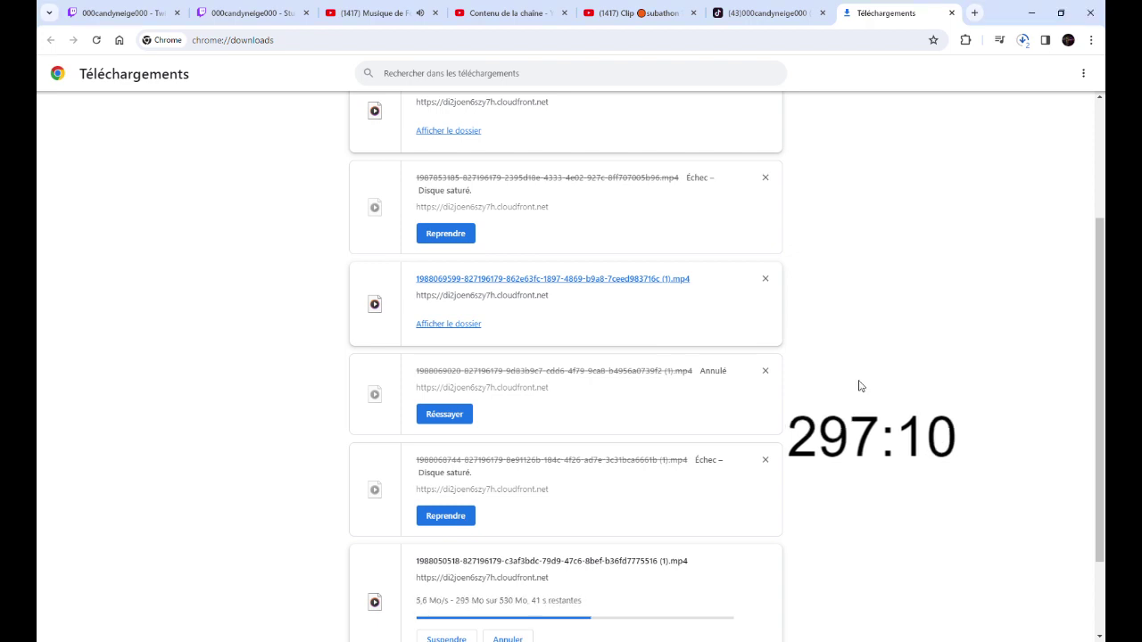
click(456, 517)
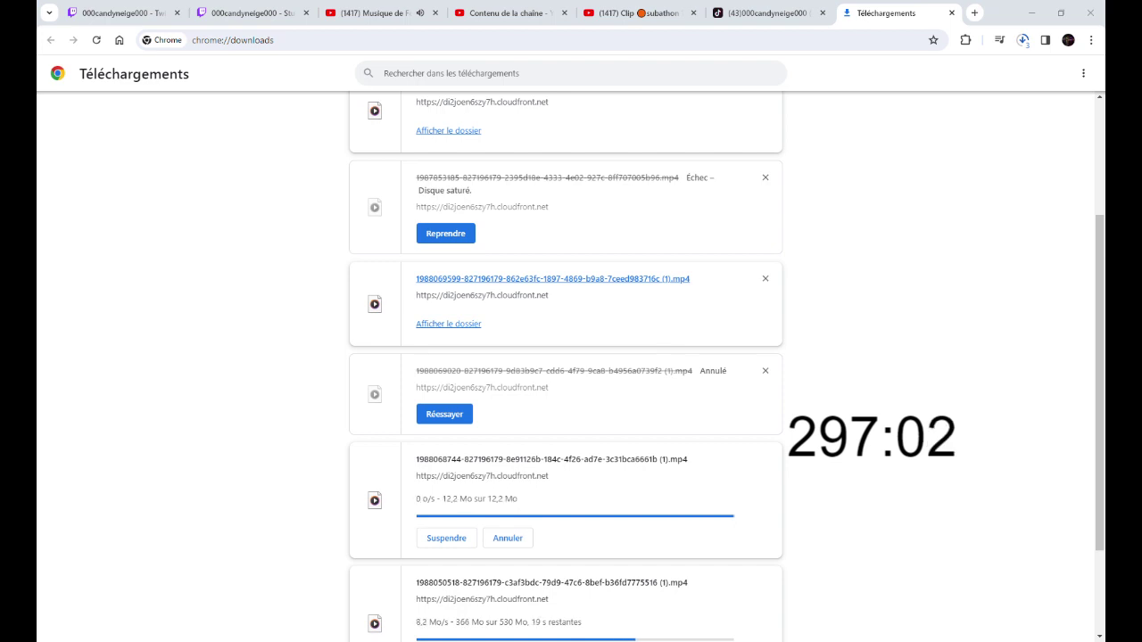
scroll(651, 333, down, 1)
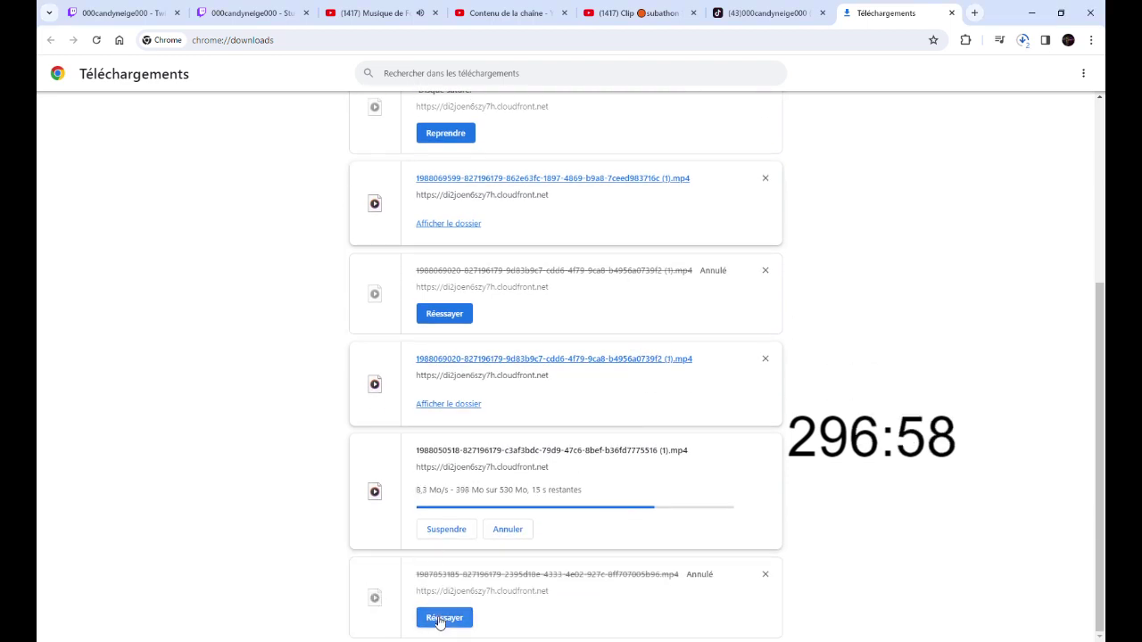
click(438, 616)
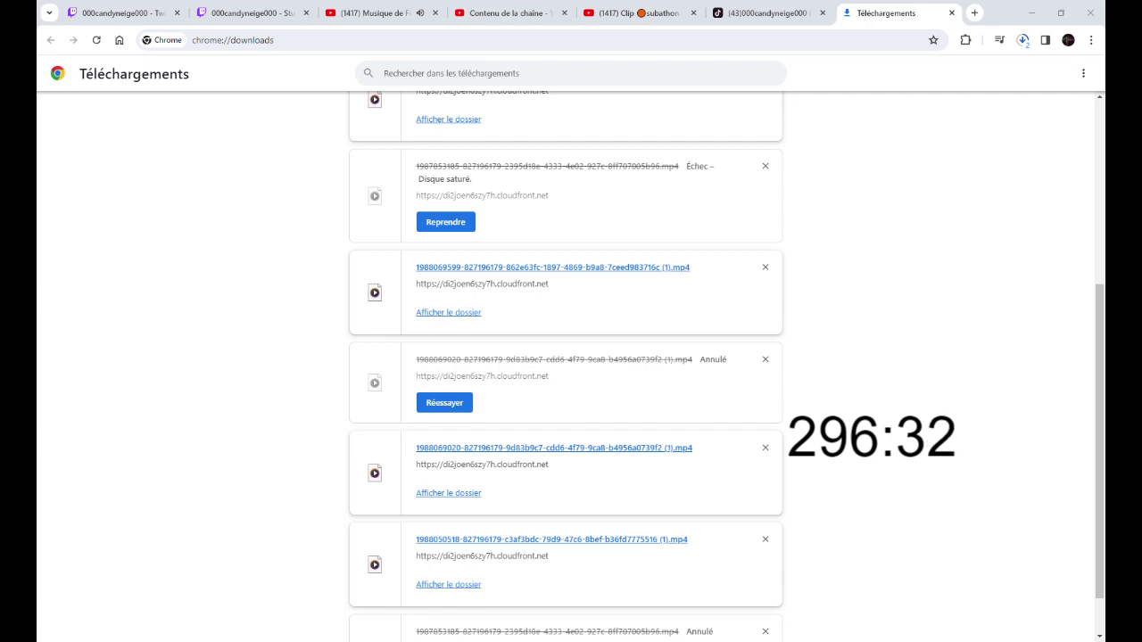
scroll(758, 267, up, 5)
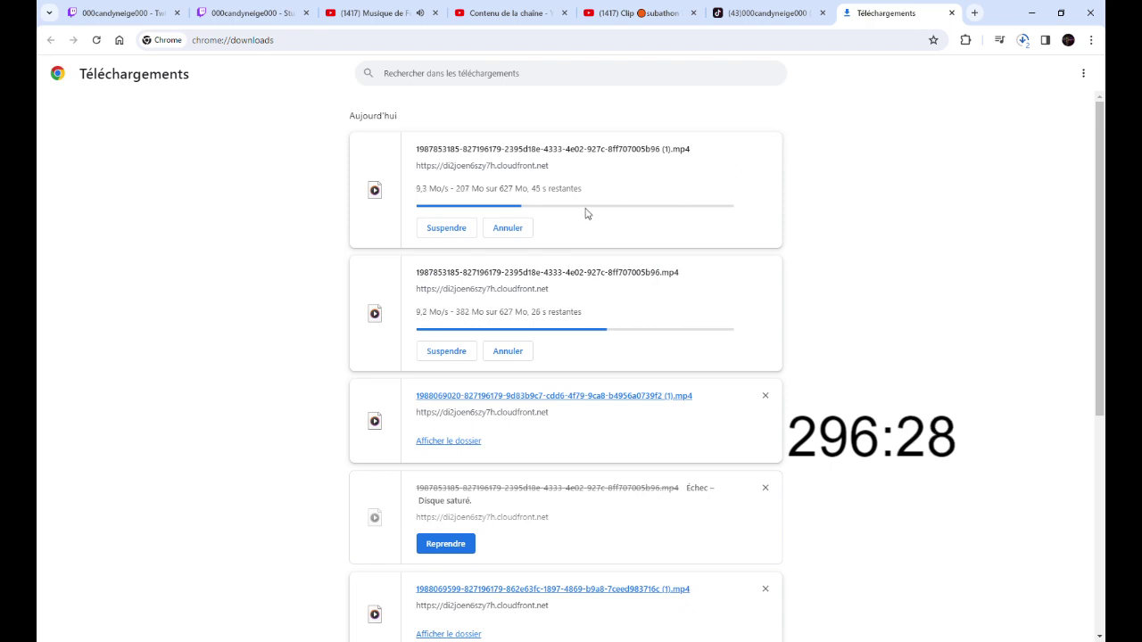
click(507, 229)
click(764, 149)
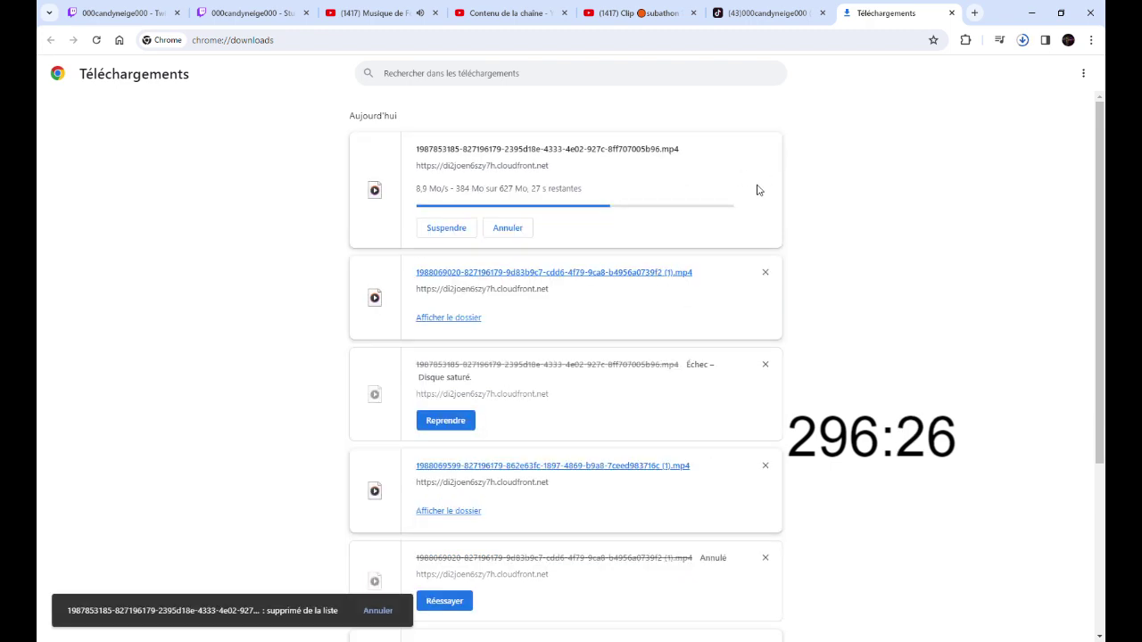
click(520, 229)
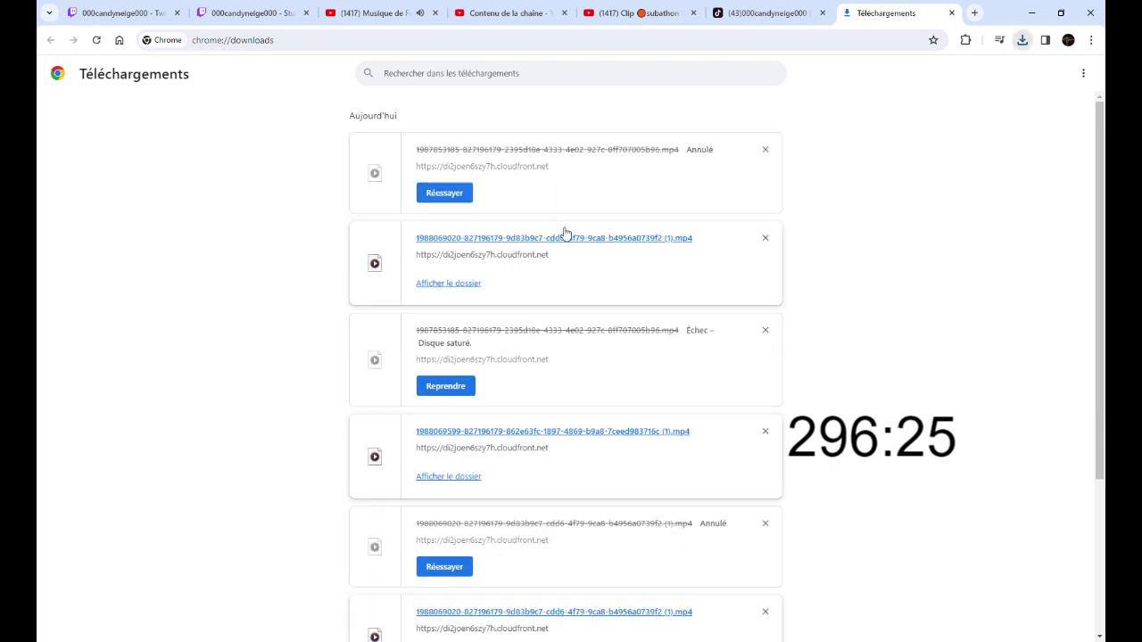
click(765, 150)
click(764, 150)
click(764, 152)
click(765, 151)
click(764, 151)
click(765, 152)
click(764, 152)
click(765, 152)
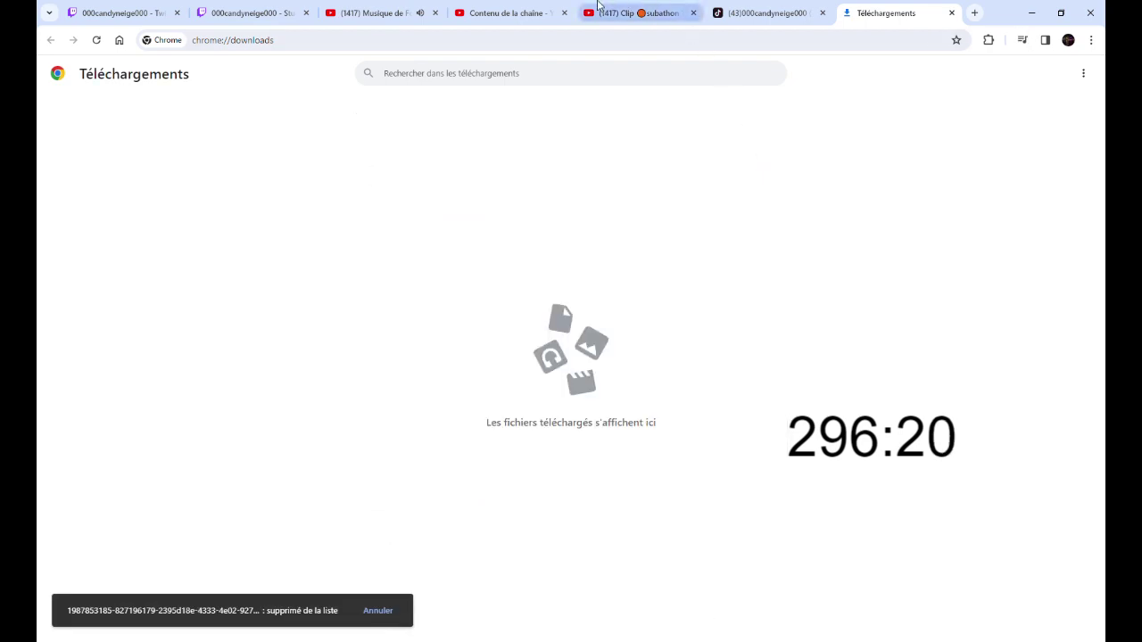
Return to the Twitch video producer and download the 18:03 past broadcast "joyeuse attrape-lumiere - niveau 1 vers 20h00"
click(241, 13)
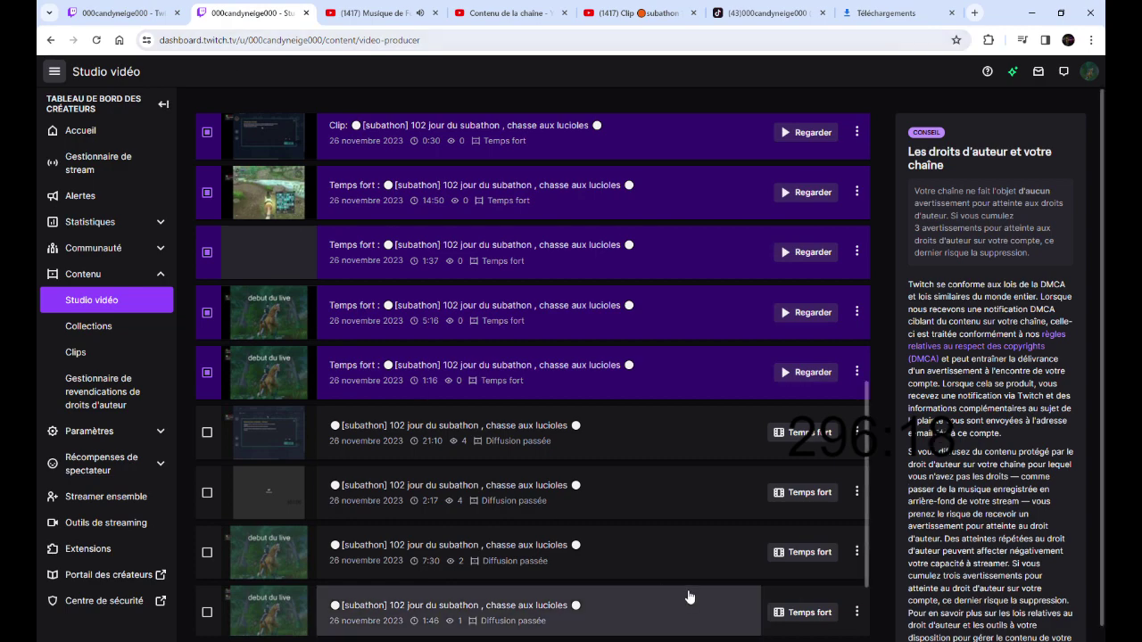
scroll(647, 468, up, 10)
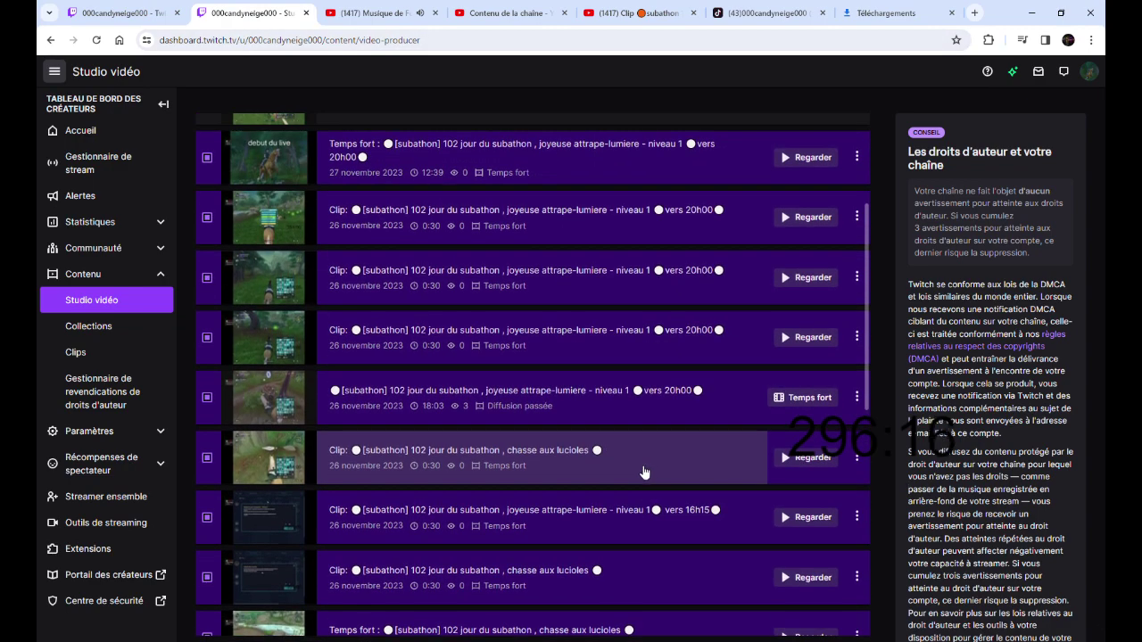
scroll(644, 472, down, 3)
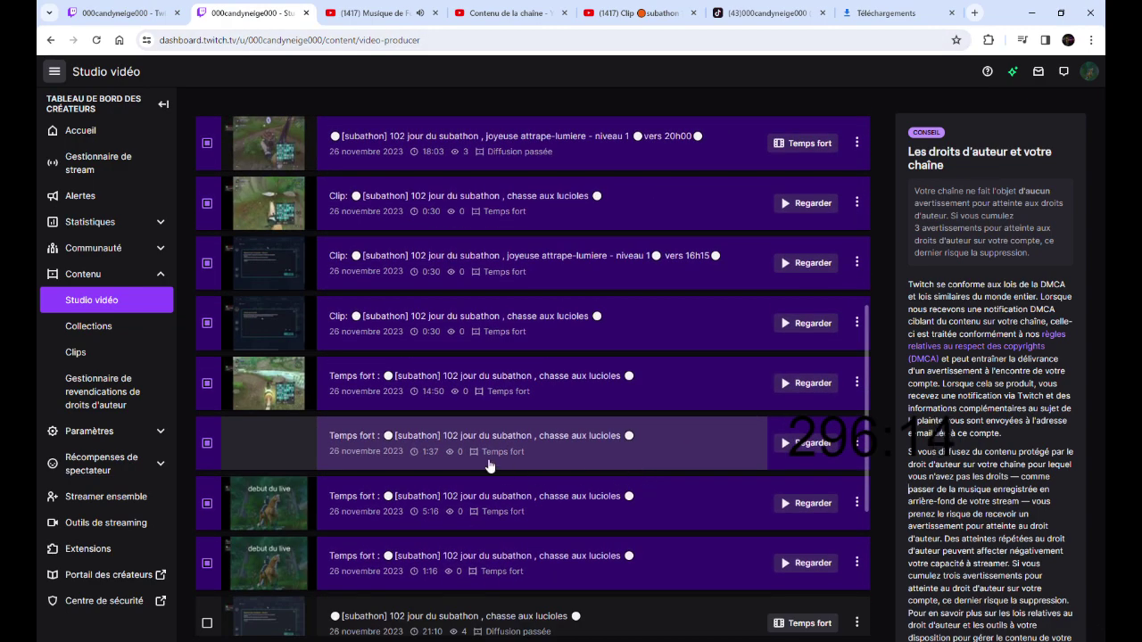
scroll(515, 403, up, 2)
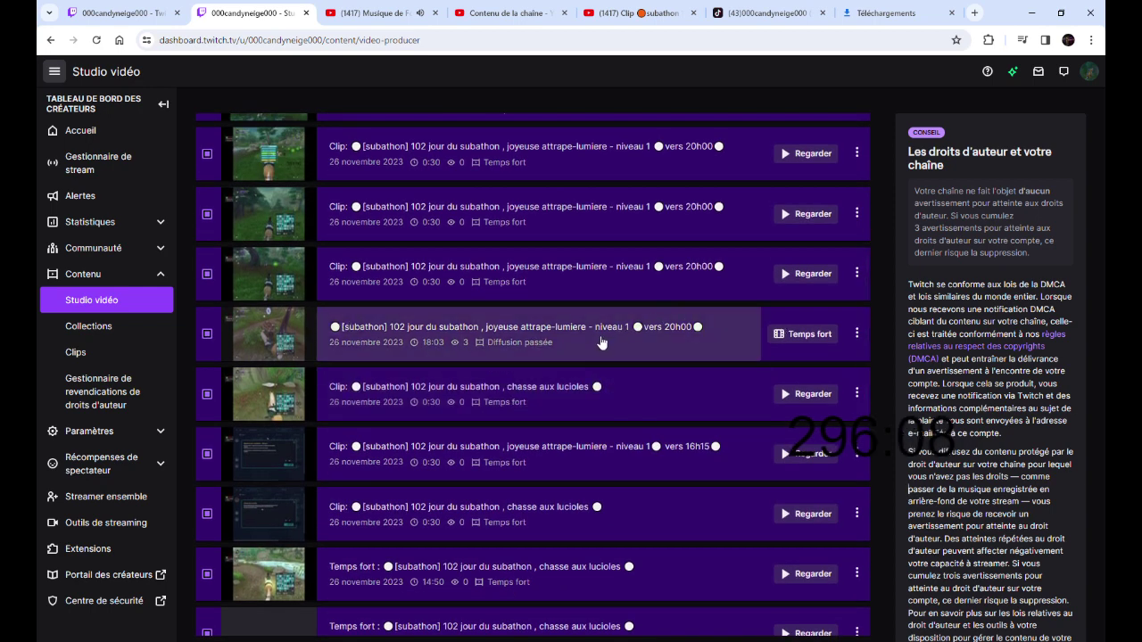
click(856, 336)
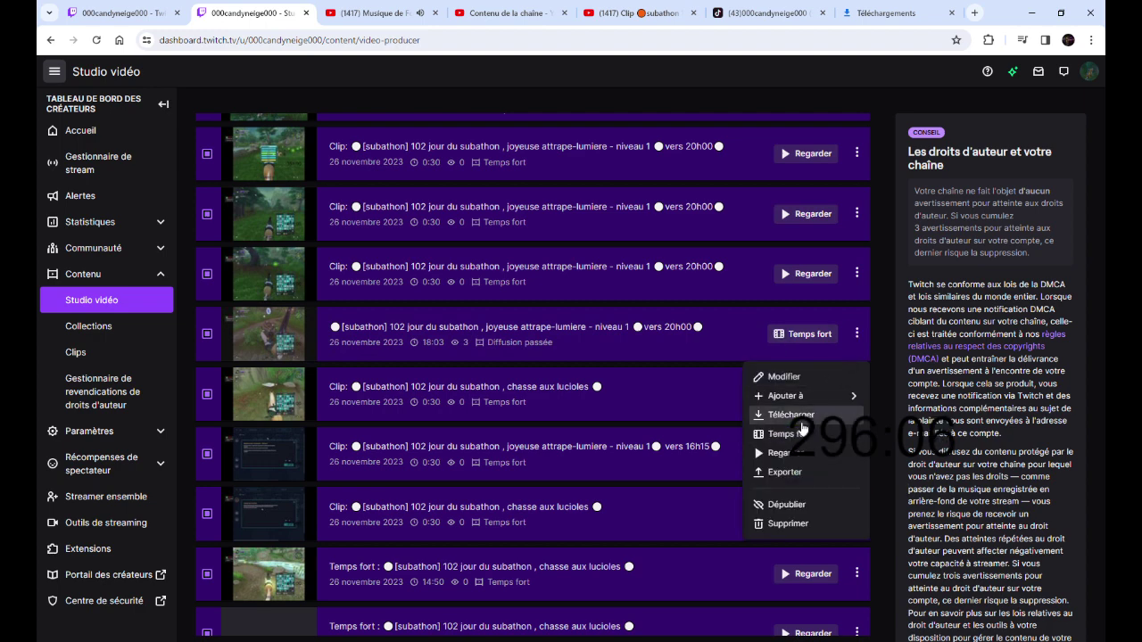
click(884, 339)
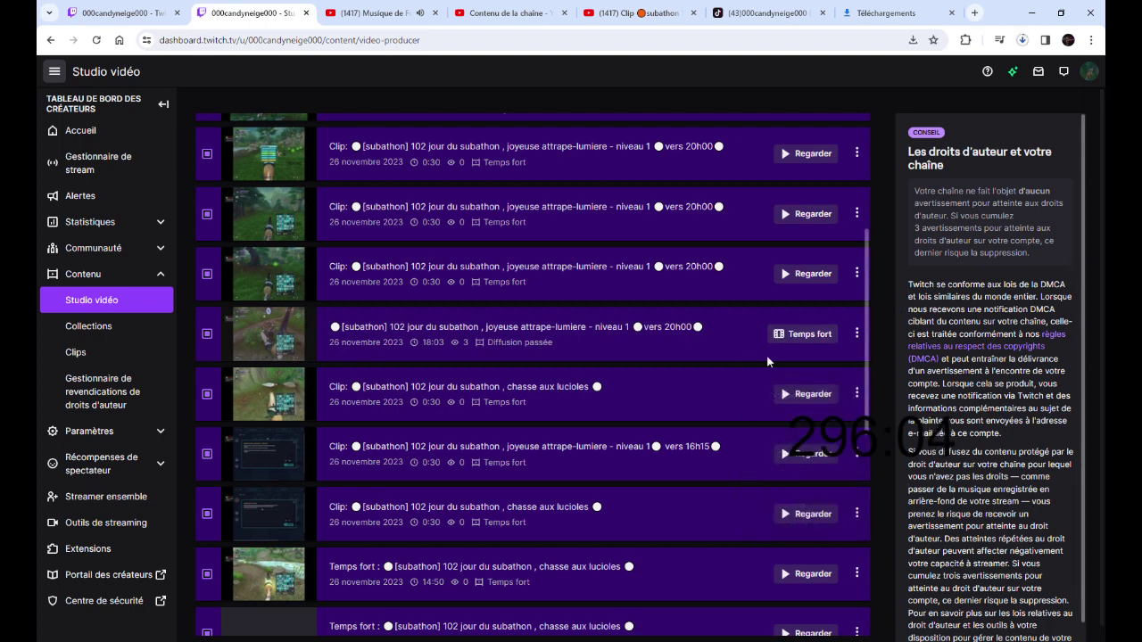
Download the 0:30 clip just above the 18:03 past broadcast, and deselect both videos
scroll(843, 337, up, 1)
click(855, 337)
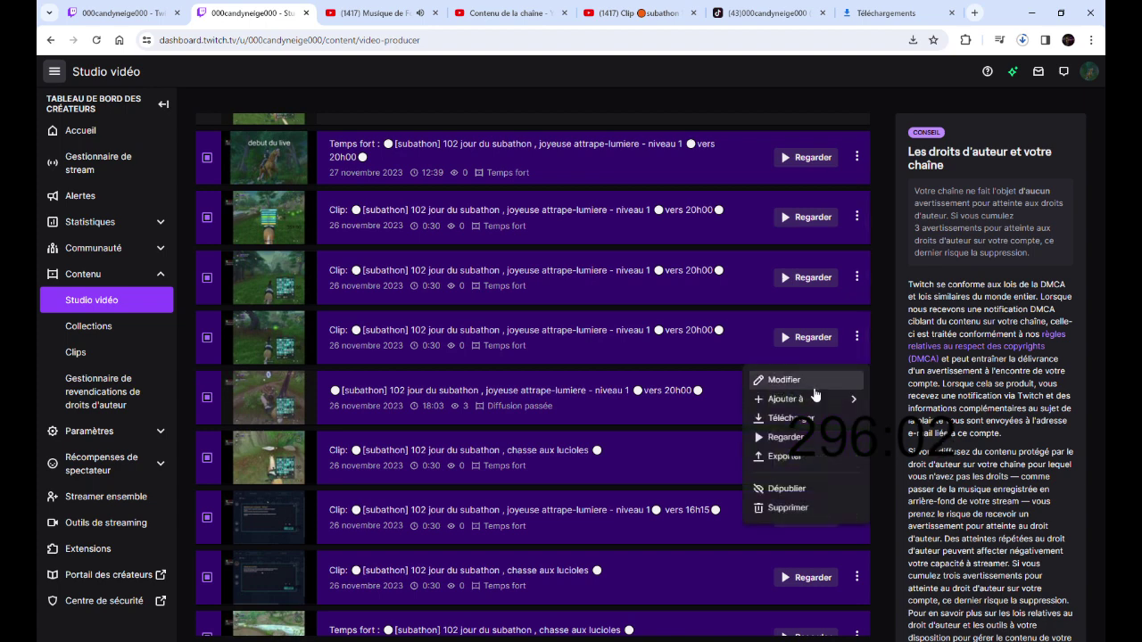
click(881, 305)
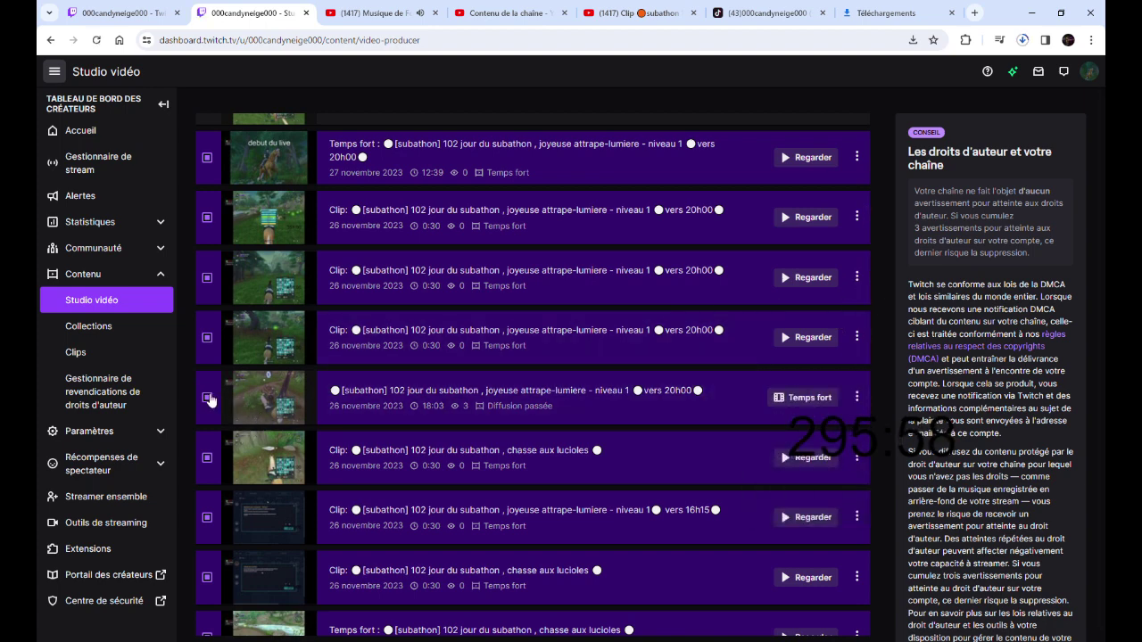
scroll(207, 396, up, 1)
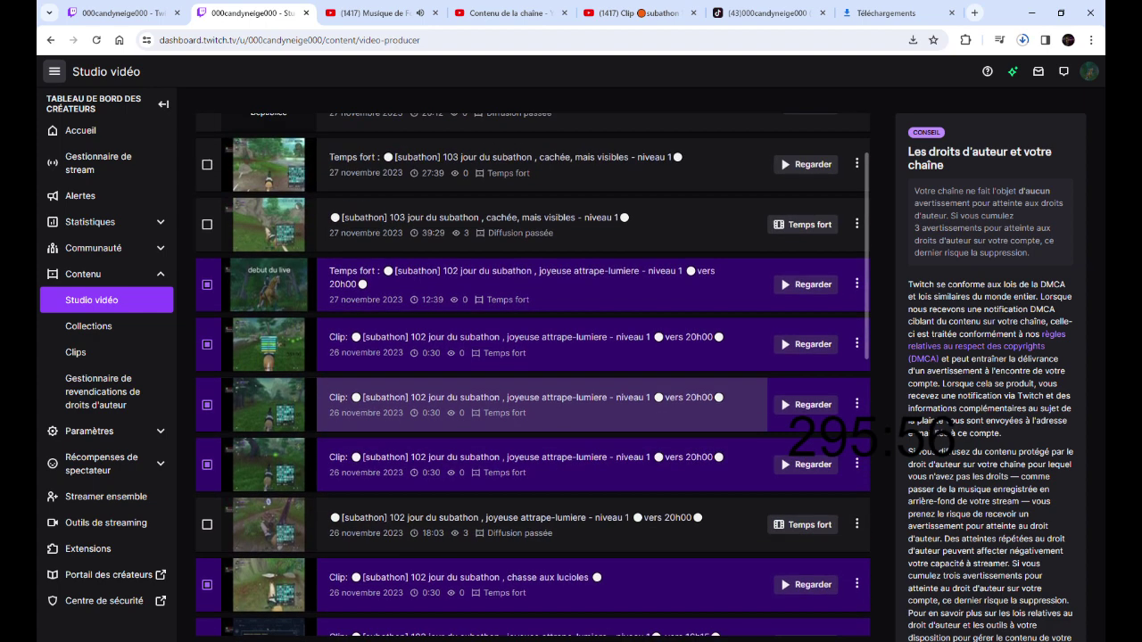
click(207, 465)
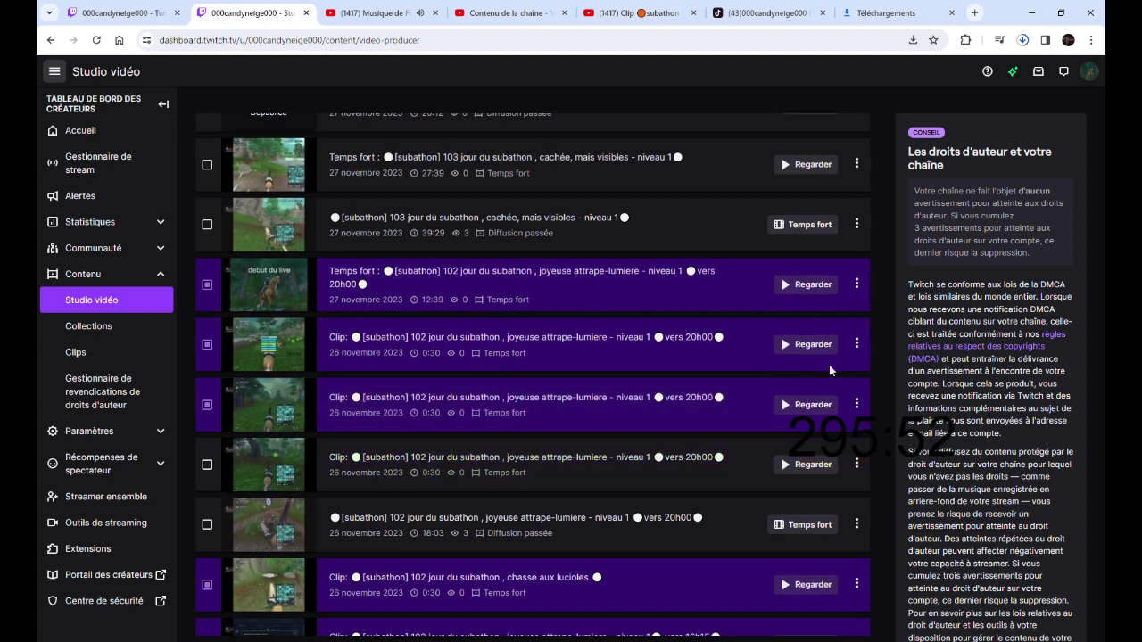
Download the 0:30 clip directly below the 12:39 highlight and check the highlight's download option
click(855, 406)
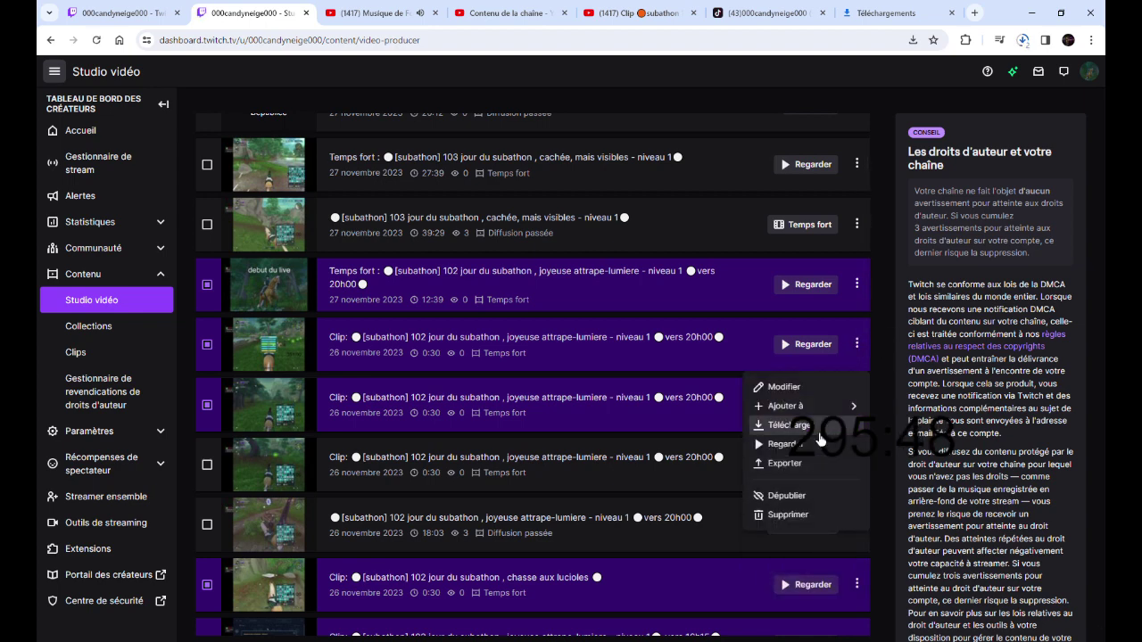
click(819, 426)
click(857, 292)
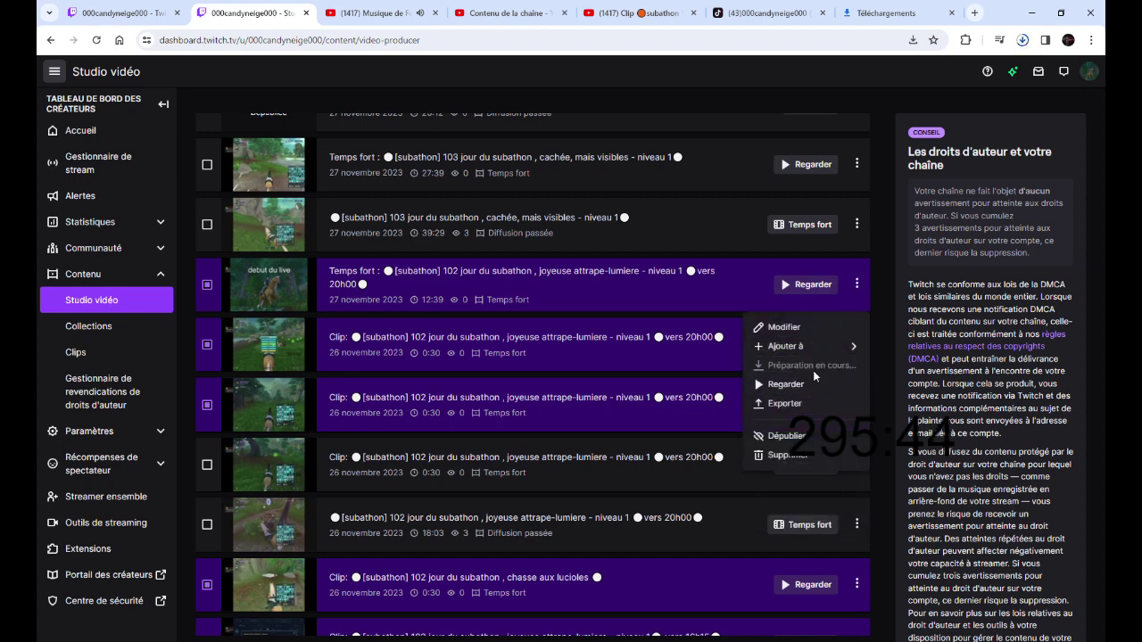
click(854, 285)
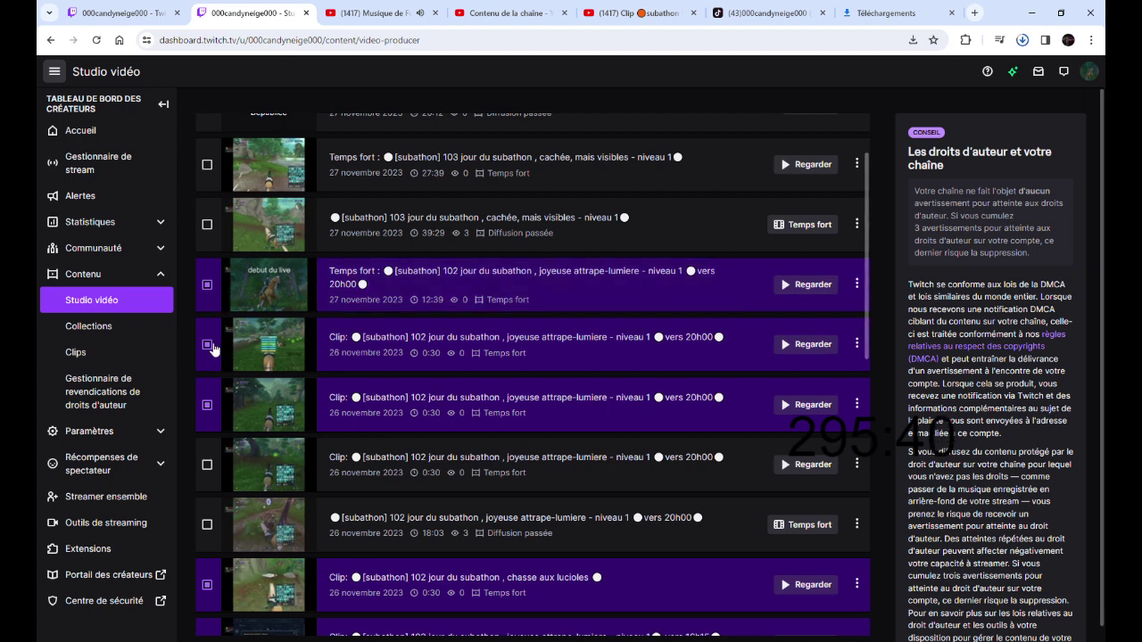
scroll(382, 429, down, 6)
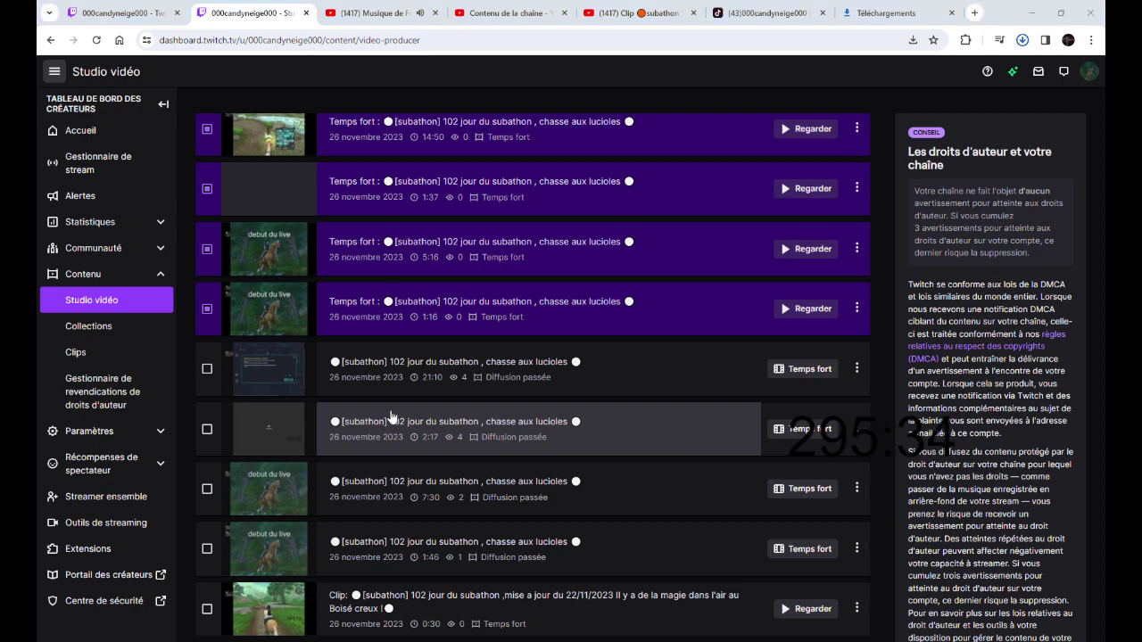
scroll(513, 450, up, 3)
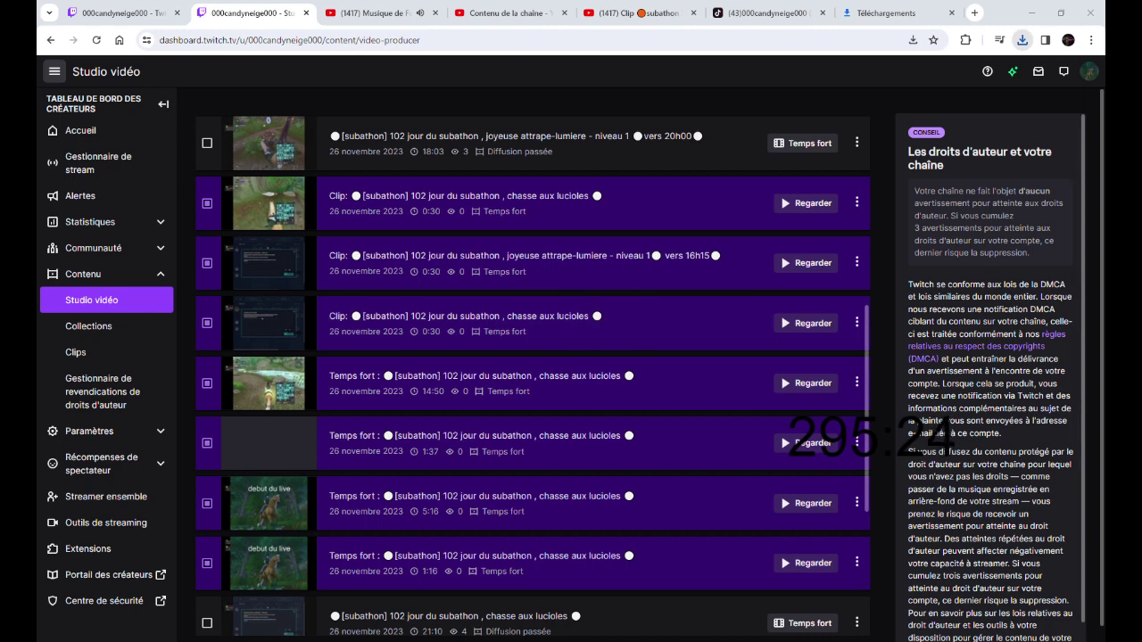
click(858, 563)
click(774, 393)
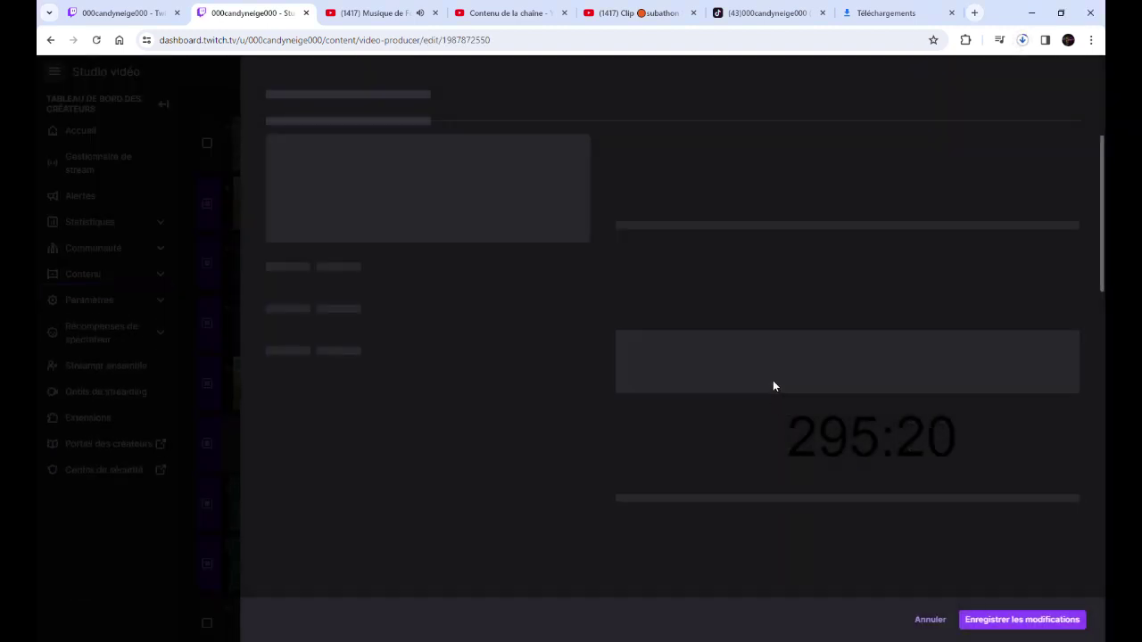
drag(817, 178, 1042, 179)
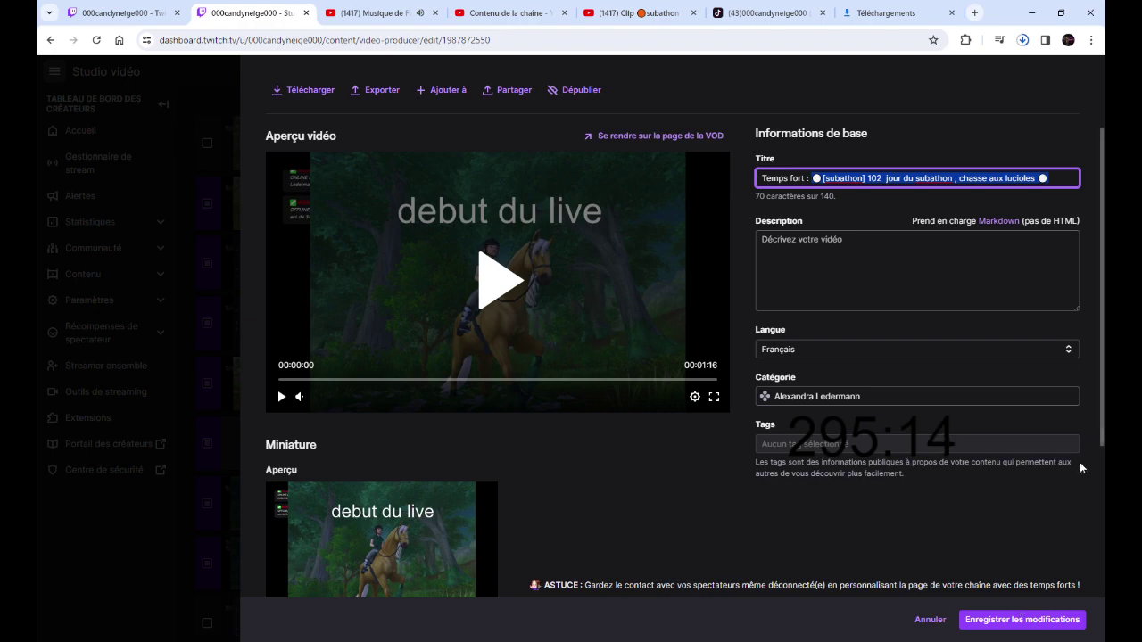
click(930, 619)
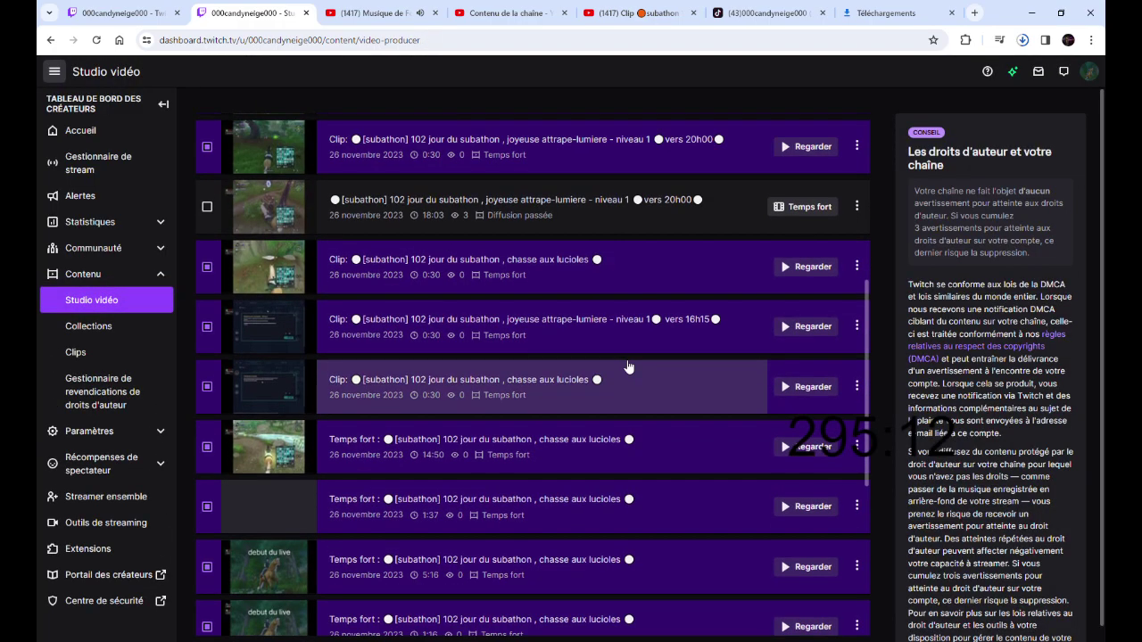
Open the details of the middle of the three 0:30 "joyeuse attrape-lumiere" clips, select its full title and save
scroll(628, 363, up, 3)
click(857, 342)
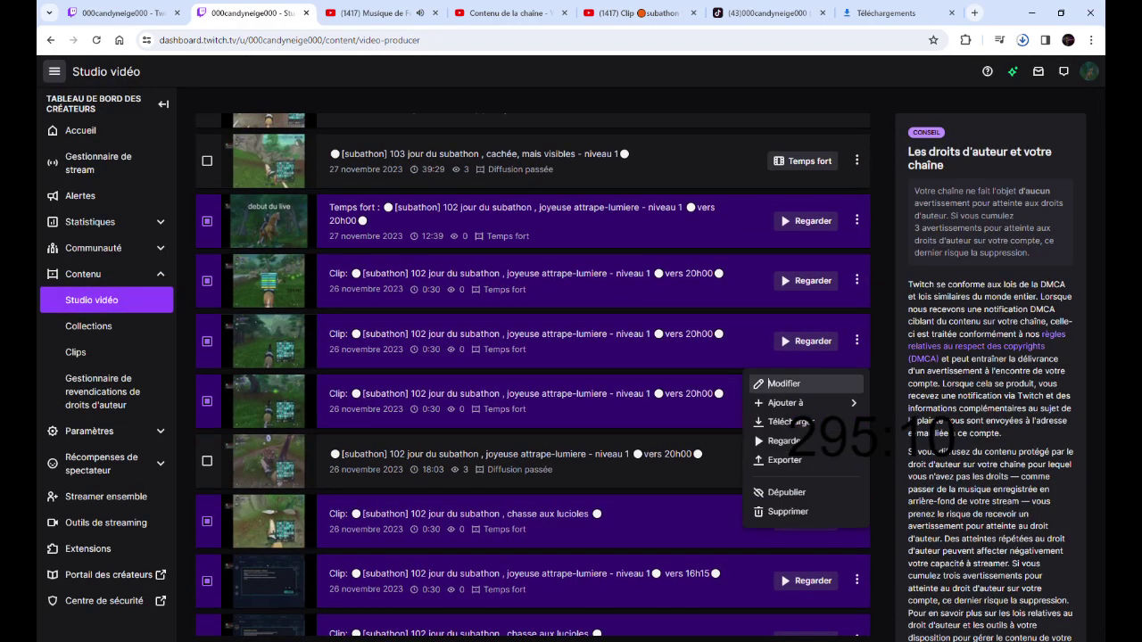
click(807, 382)
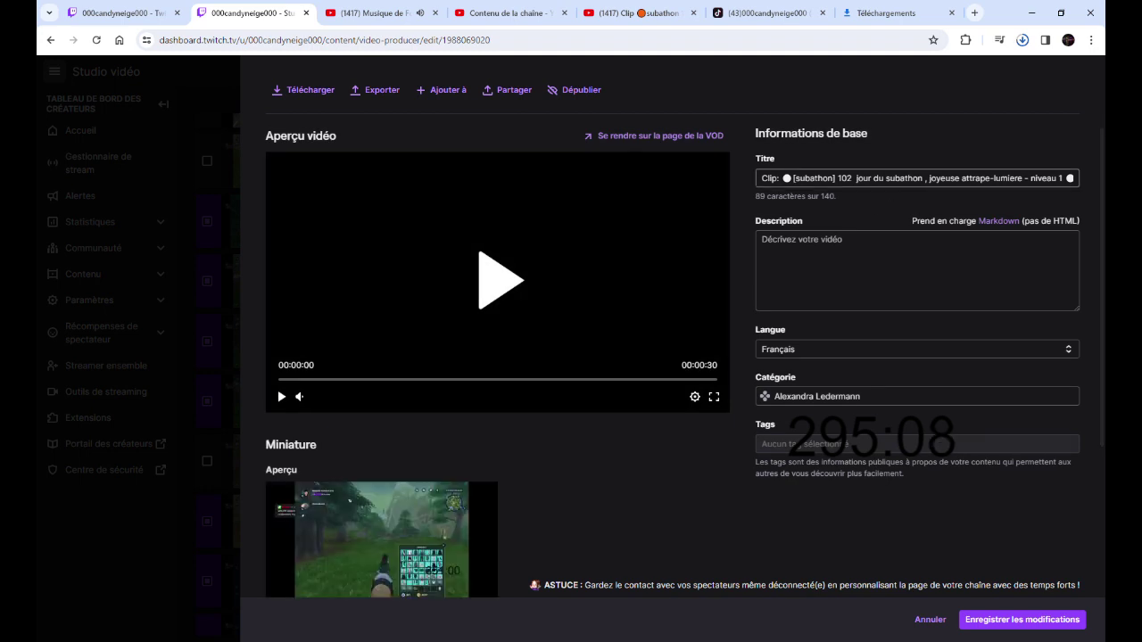
click(847, 177)
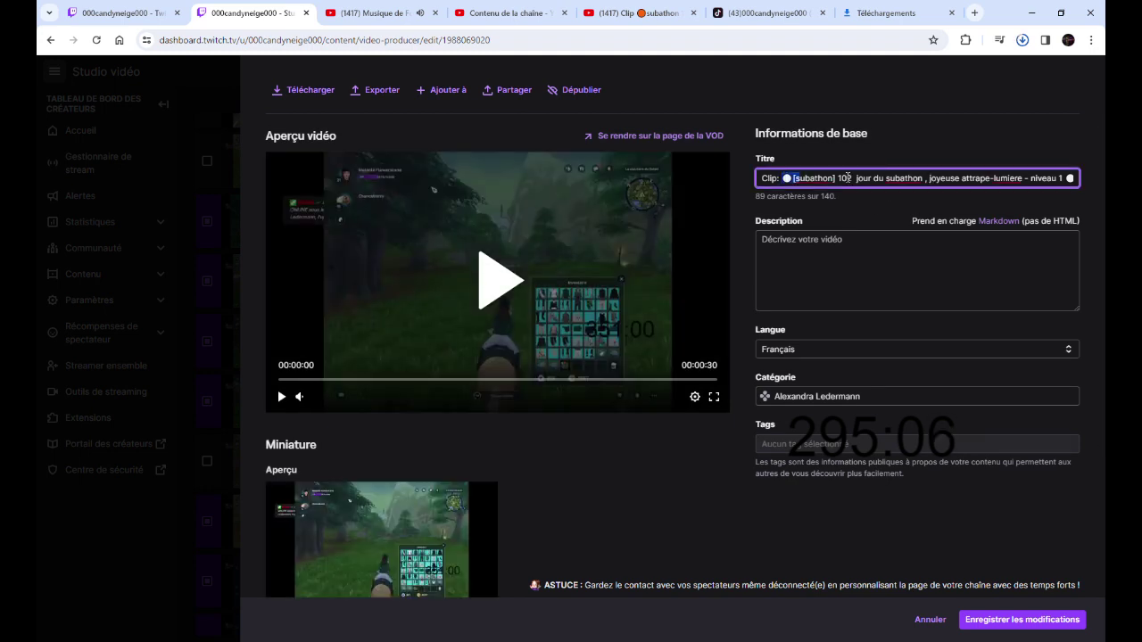
key(ctrl+a)
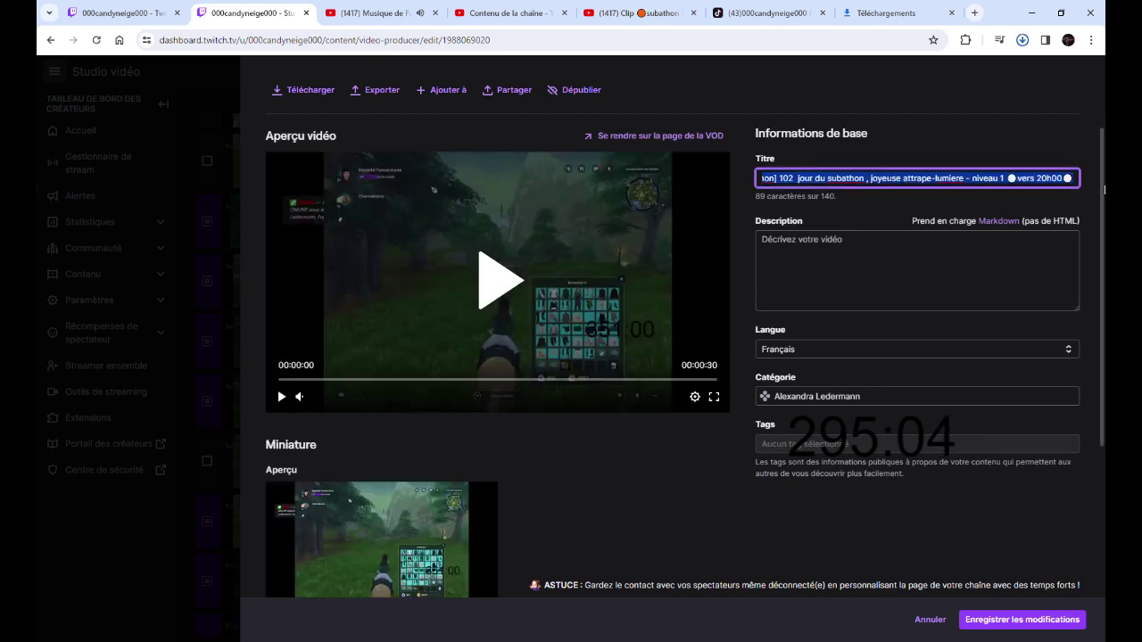
click(1017, 627)
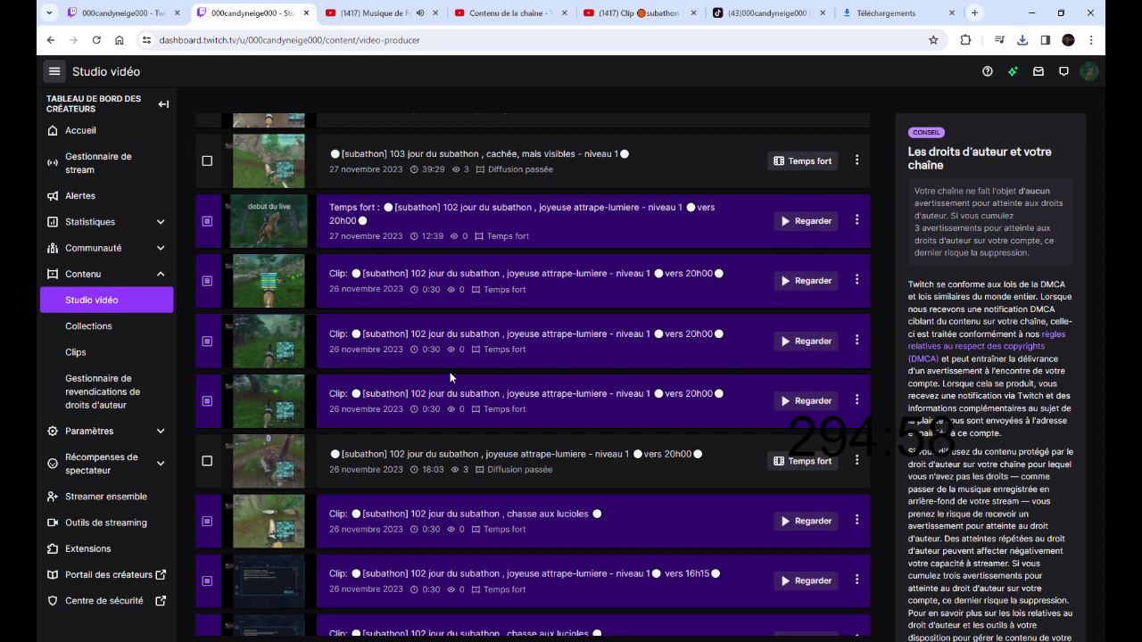
Remove the "Clip:" prefix from the title of the 0:30 "mise a jour du 22/11/2023" clip and save the changes
scroll(449, 372, down, 2)
scroll(455, 399, down, 8)
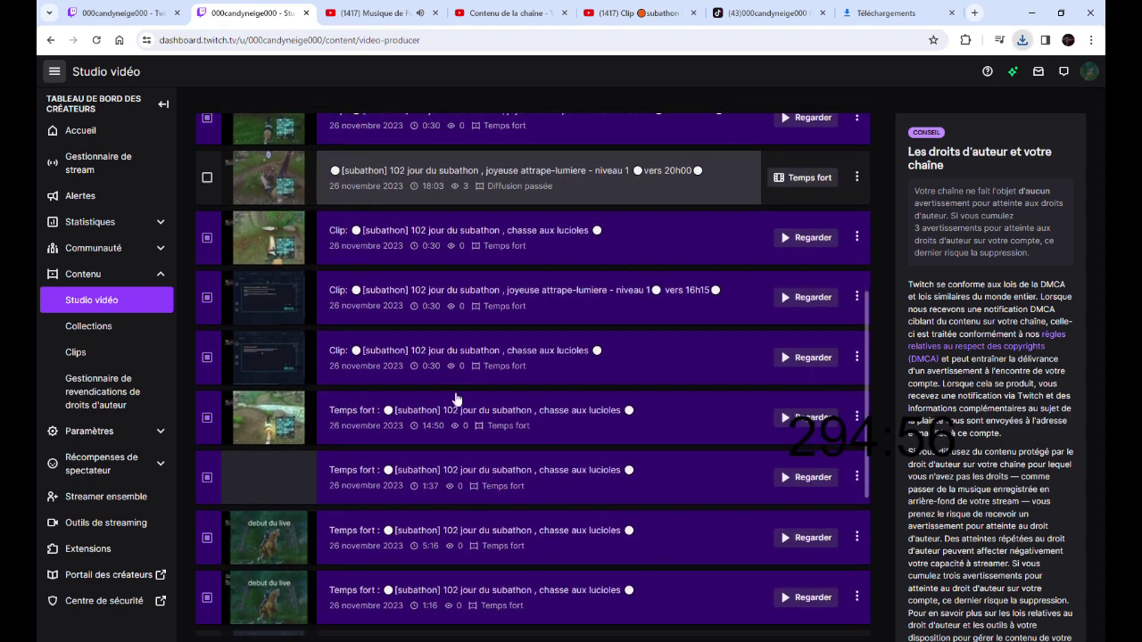
click(856, 546)
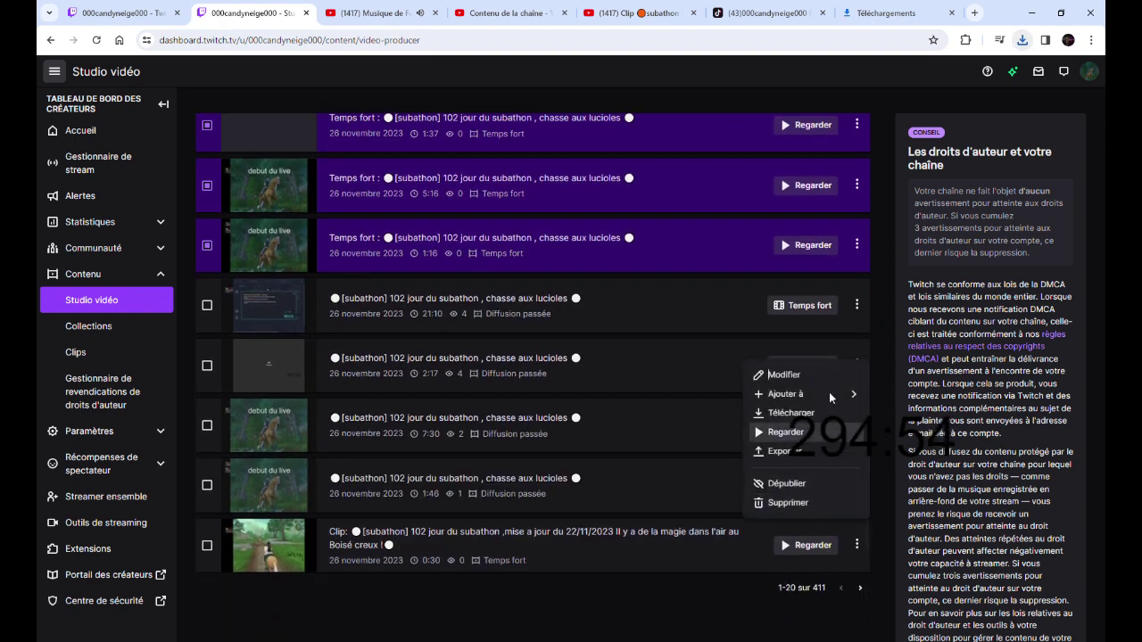
click(789, 377)
drag(785, 179, 741, 178)
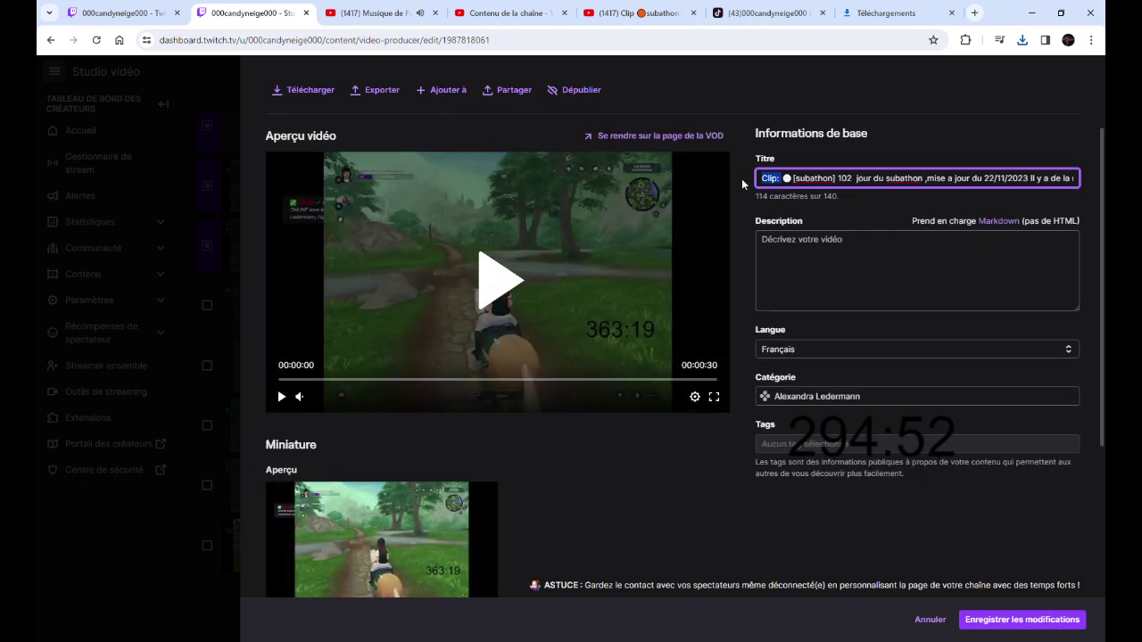
key(BackSpace)
click(1000, 620)
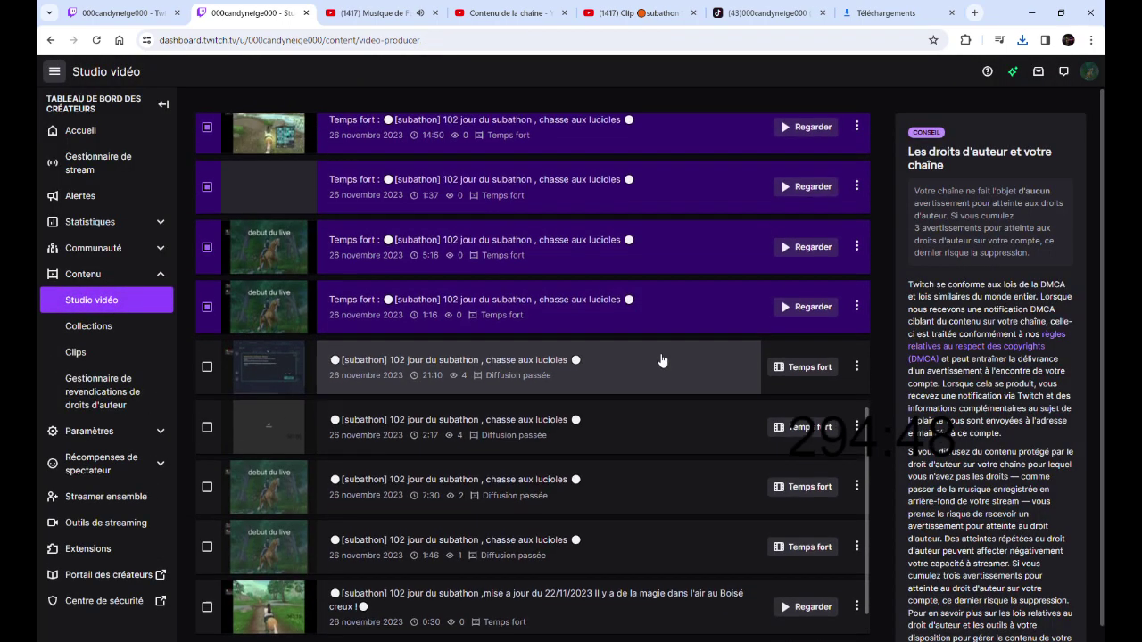
Remove the "Temps fort :" prefix from the title of the 1:16 "chasse aux lucioles" highlight and save it
click(855, 309)
click(784, 352)
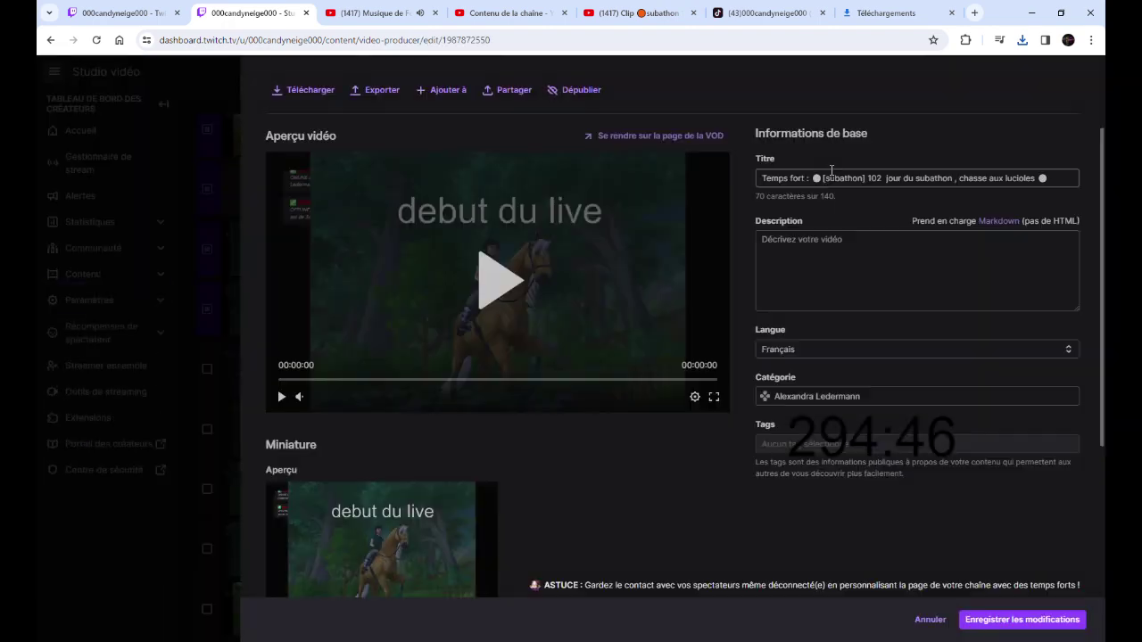
drag(813, 178, 757, 179)
key(BackSpace)
click(1021, 619)
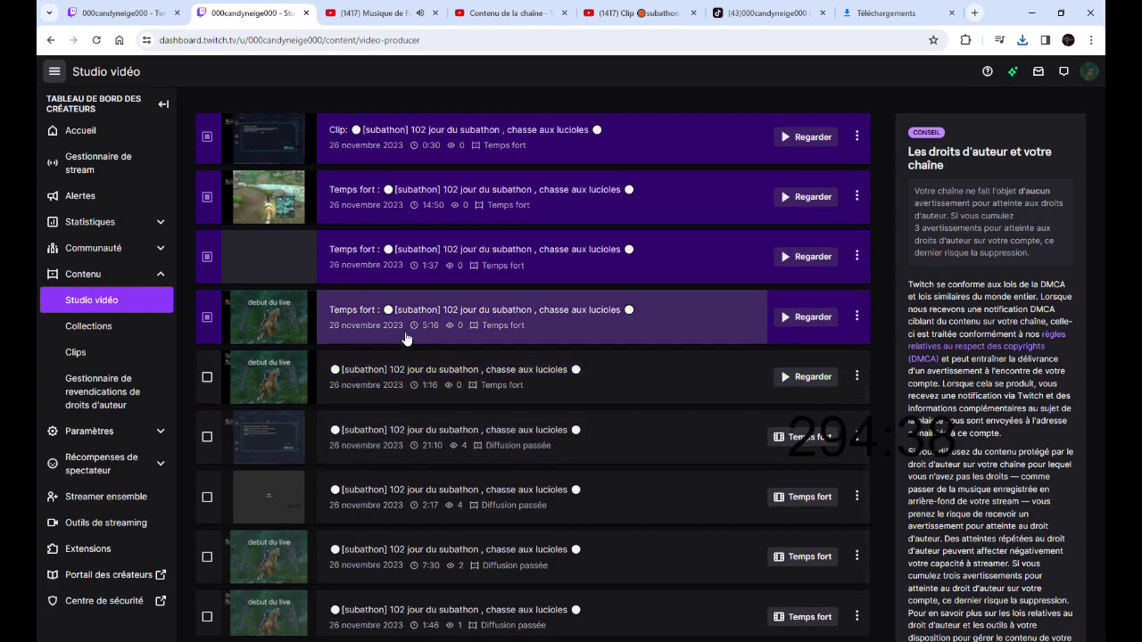
Remove the "Temps fort :" prefix from the title of the 5:16 "chasse aux lucioles" highlight and save it
click(856, 499)
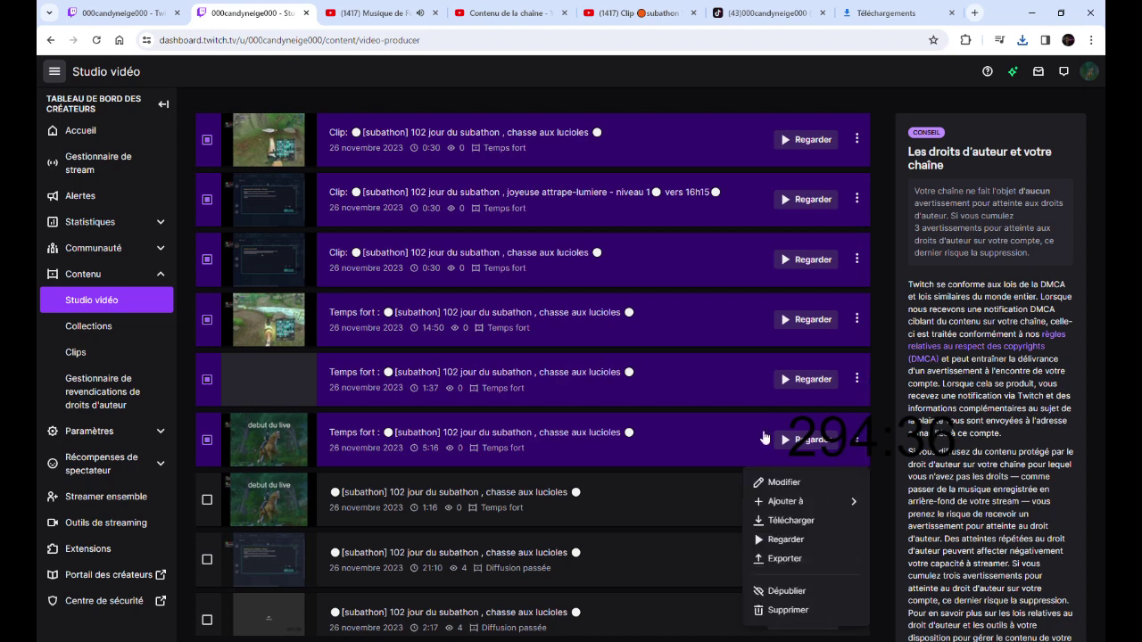
click(790, 483)
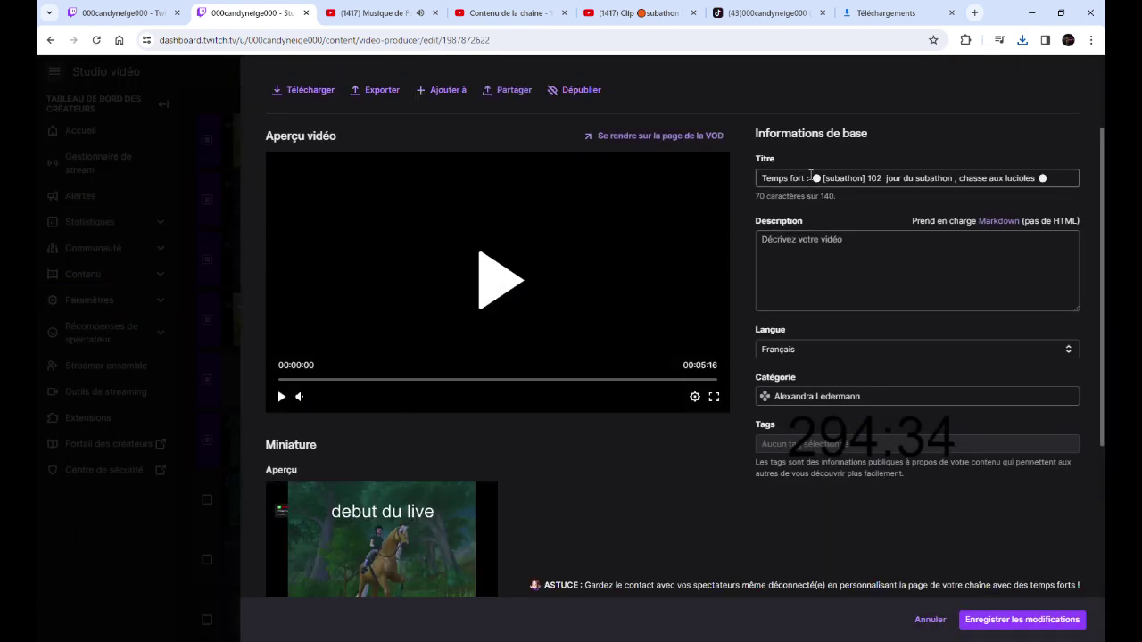
click(762, 178)
key(Delete)
key(Delete)
key(Delete)
key(Delete)
key(Delete)
key(Delete)
key(Delete)
key(Delete)
key(Delete)
key(Delete)
key(Delete)
key(Delete)
key(Delete)
click(1017, 619)
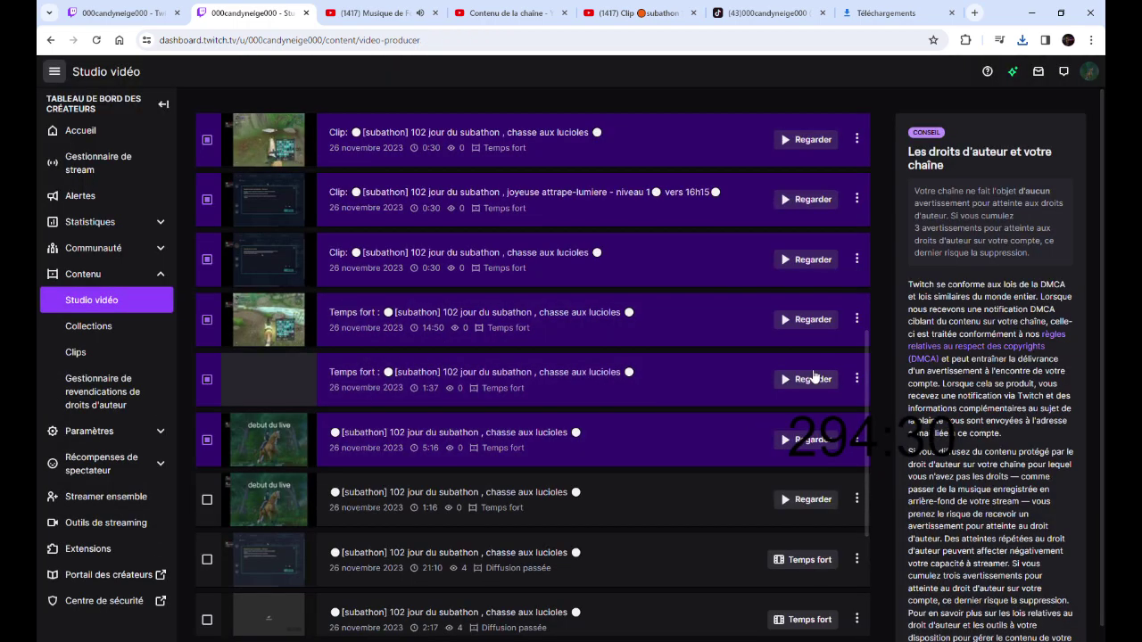
Remove the "Temps fort :" prefix from the title of the 1:37 "chasse aux lucioles" highlight and save it
click(855, 379)
click(800, 416)
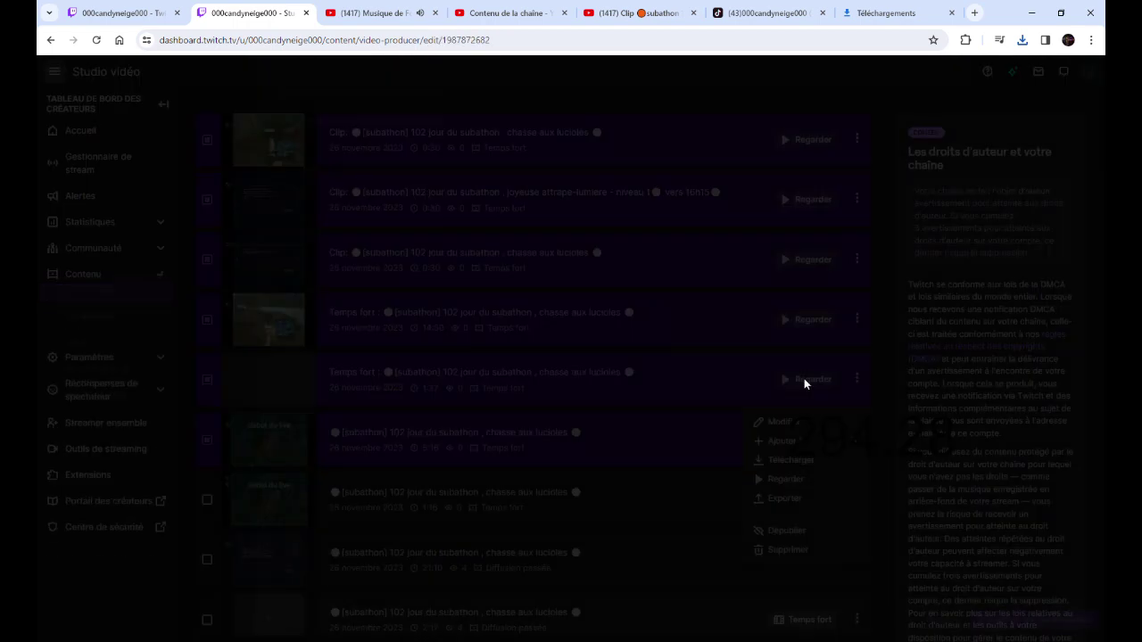
drag(810, 177, 758, 177)
key(BackSpace)
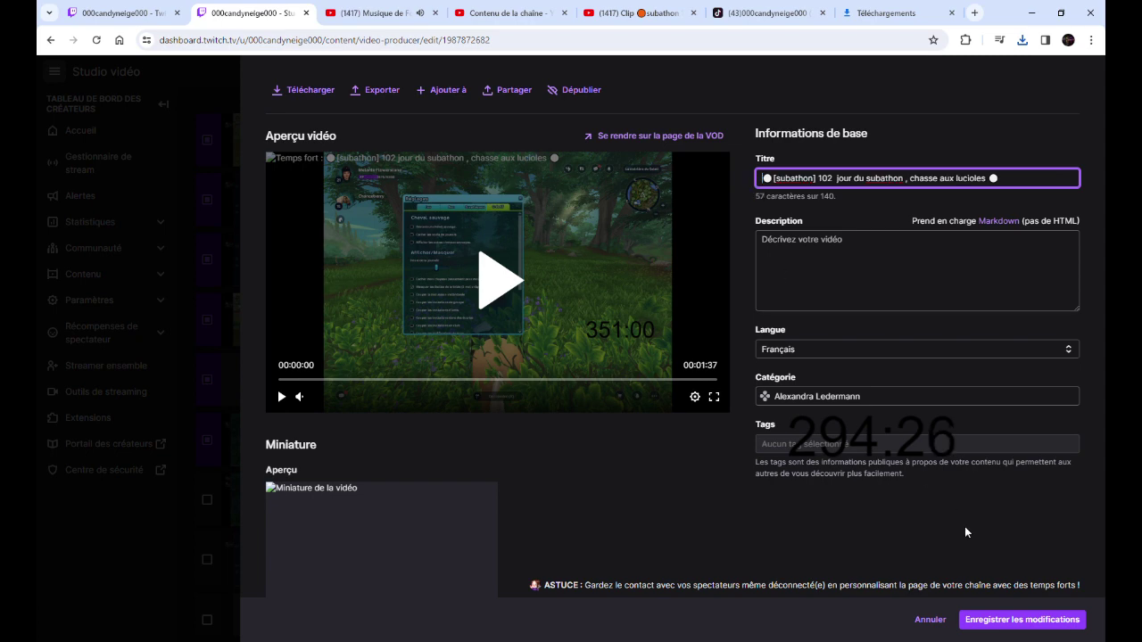
click(976, 618)
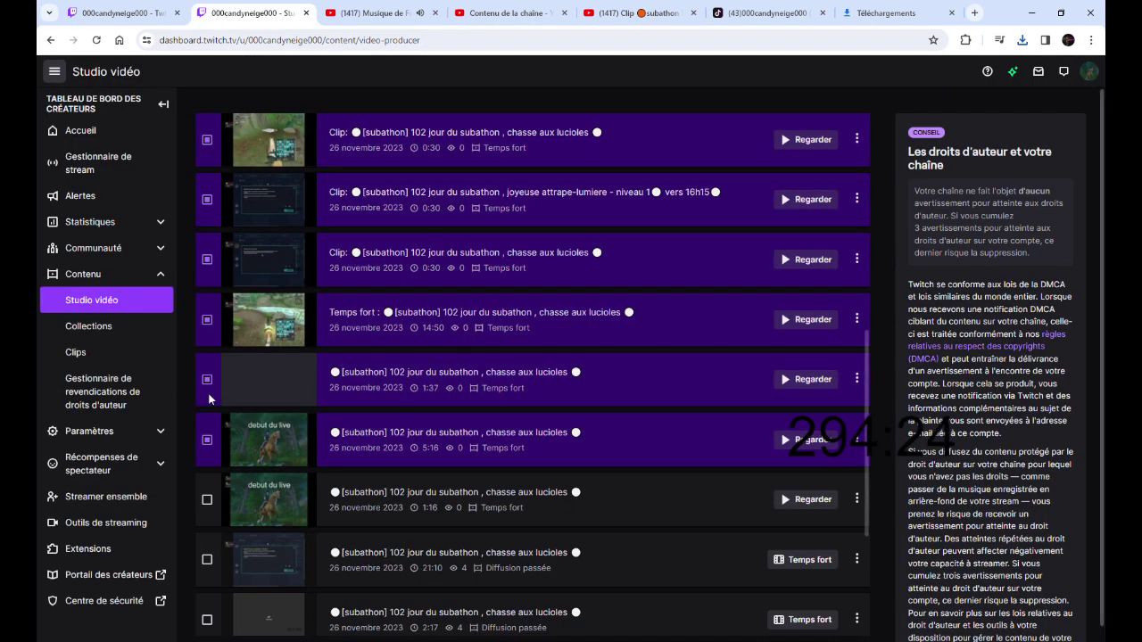
Remove the "Temps fort :" prefix from the title of the 14:50 "chasse aux lucioles" highlight and save it
scroll(407, 437, up, 2)
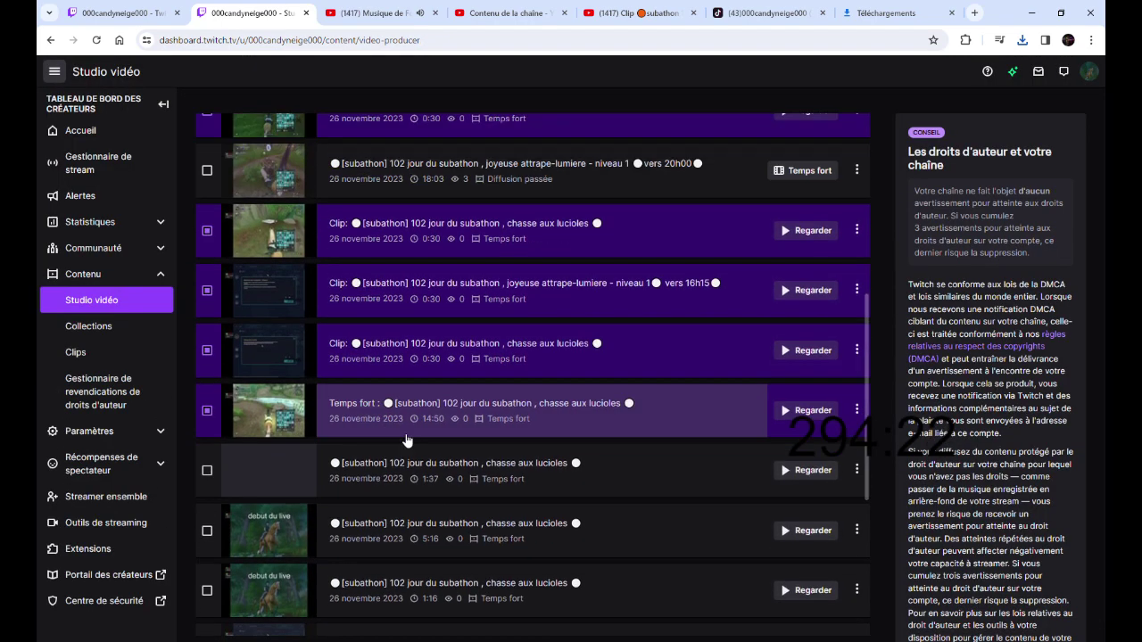
click(855, 450)
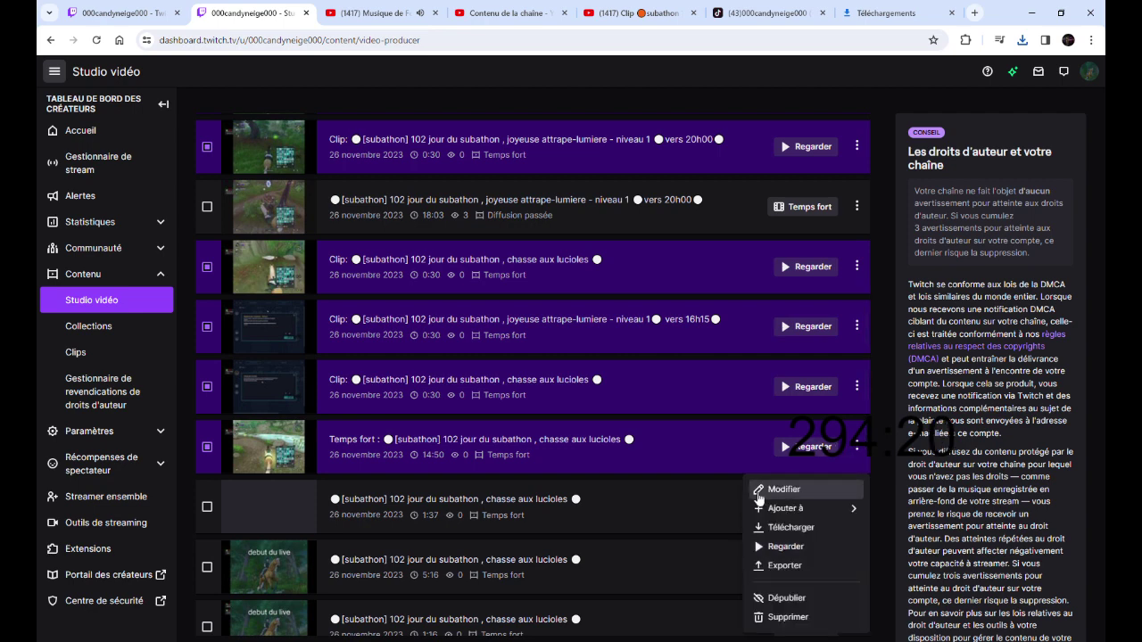
click(766, 489)
click(815, 178)
key(BackSpace)
key(BackSpace)
key(BackSpace)
key(BackSpace)
key(BackSpace)
key(BackSpace)
key(BackSpace)
key(BackSpace)
key(BackSpace)
key(BackSpace)
key(BackSpace)
key(BackSpace)
key(BackSpace)
click(1010, 621)
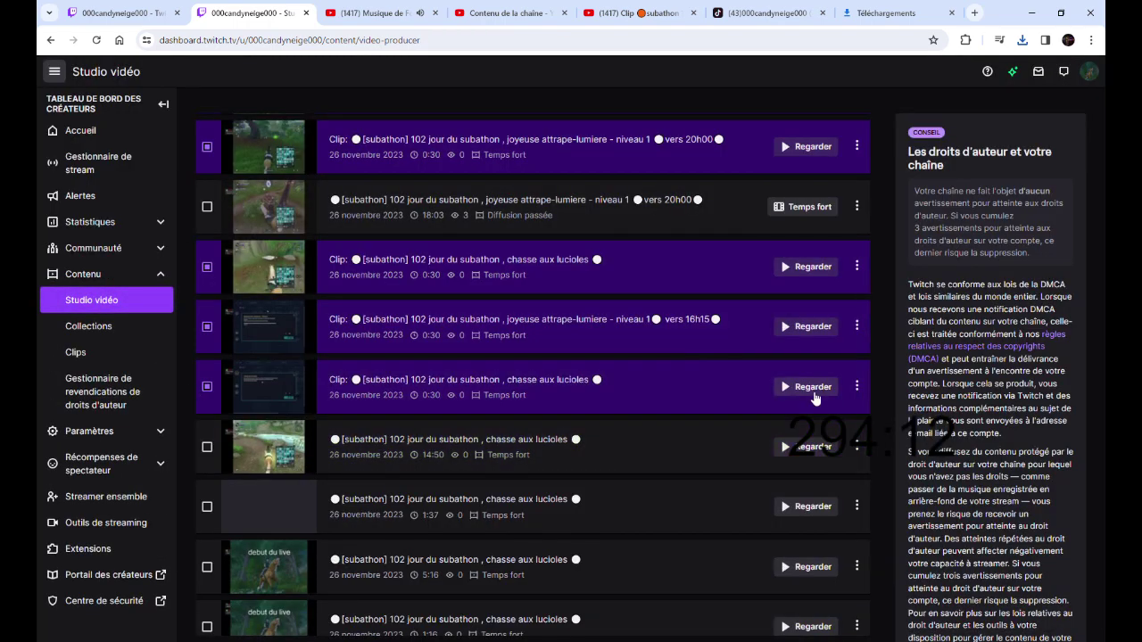
Remove the "Clip:" prefix from the title of the 0:30 "chasse aux lucioles" clip directly above the 14:50 highlight and save it
click(855, 385)
click(781, 428)
click(790, 179)
key(BackSpace)
key(BackSpace)
key(BackSpace)
key(BackSpace)
key(BackSpace)
key(BackSpace)
click(977, 626)
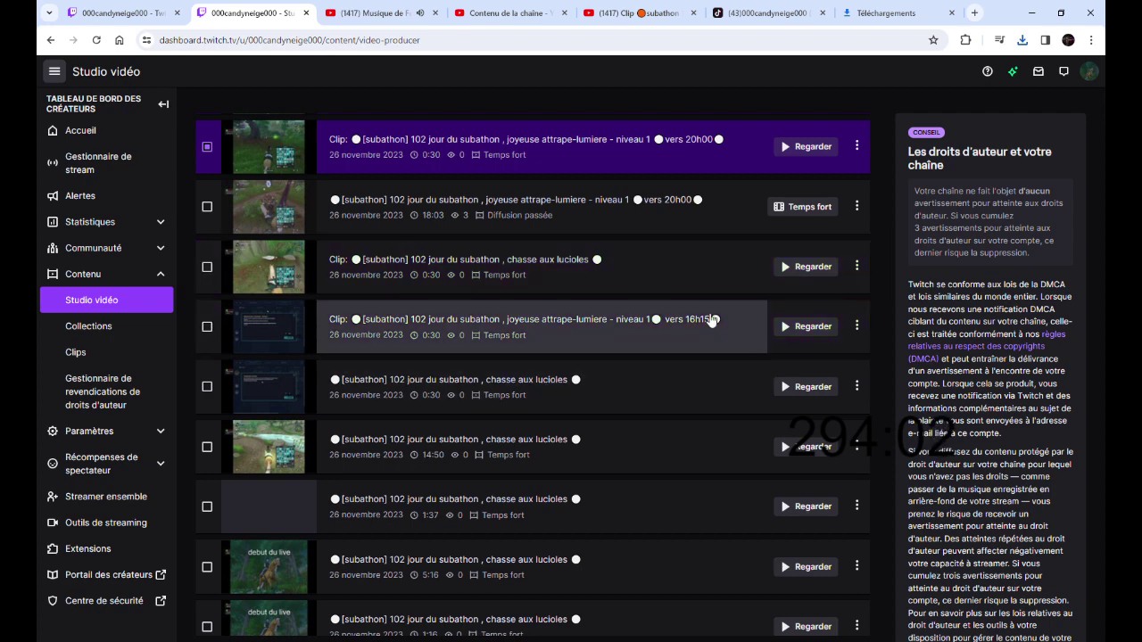
Remove the "Clip:" prefix from the title of the 0:30 "joyeuse attrape-lumiere - niveau 1 vers 16h15" clip and save it
click(856, 325)
click(783, 368)
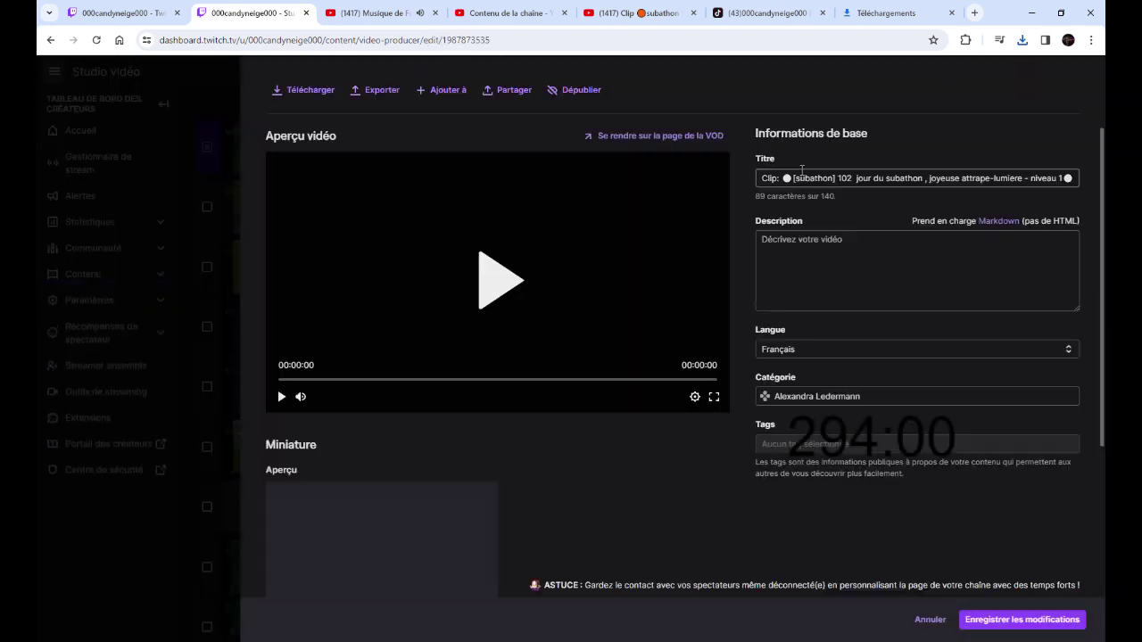
click(784, 177)
key(BackSpace)
key(BackSpace)
key(BackSpace)
key(BackSpace)
key(BackSpace)
key(BackSpace)
click(988, 617)
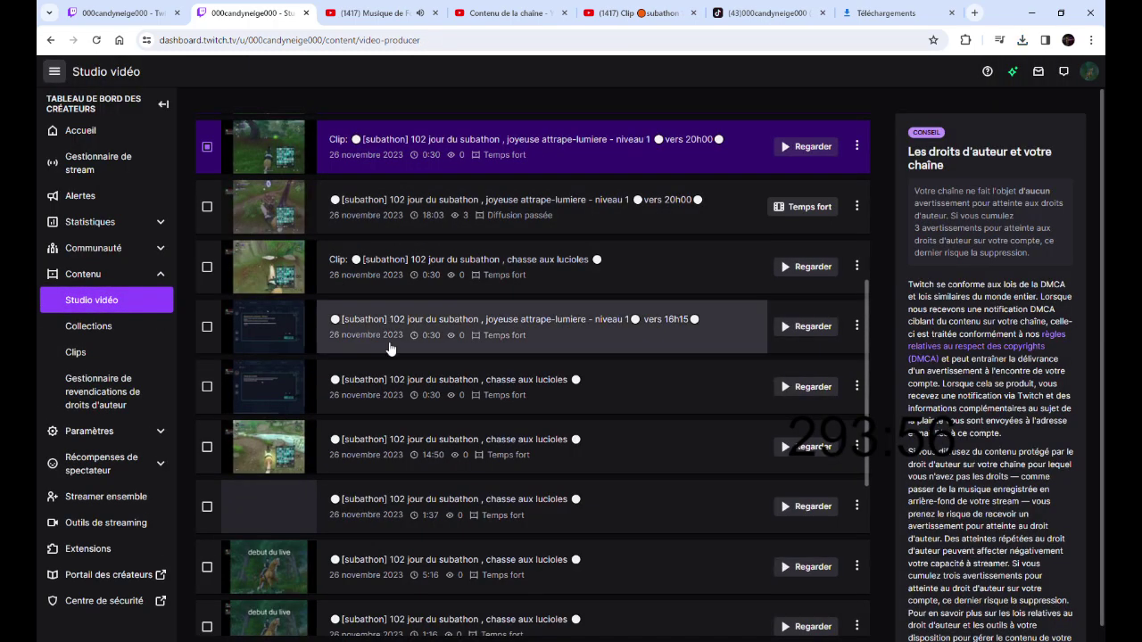
Remove the "Clip:" prefix from the title of the 0:30 "chasse aux lucioles" clip directly below the 18:03 past broadcast and save it
click(855, 268)
click(820, 314)
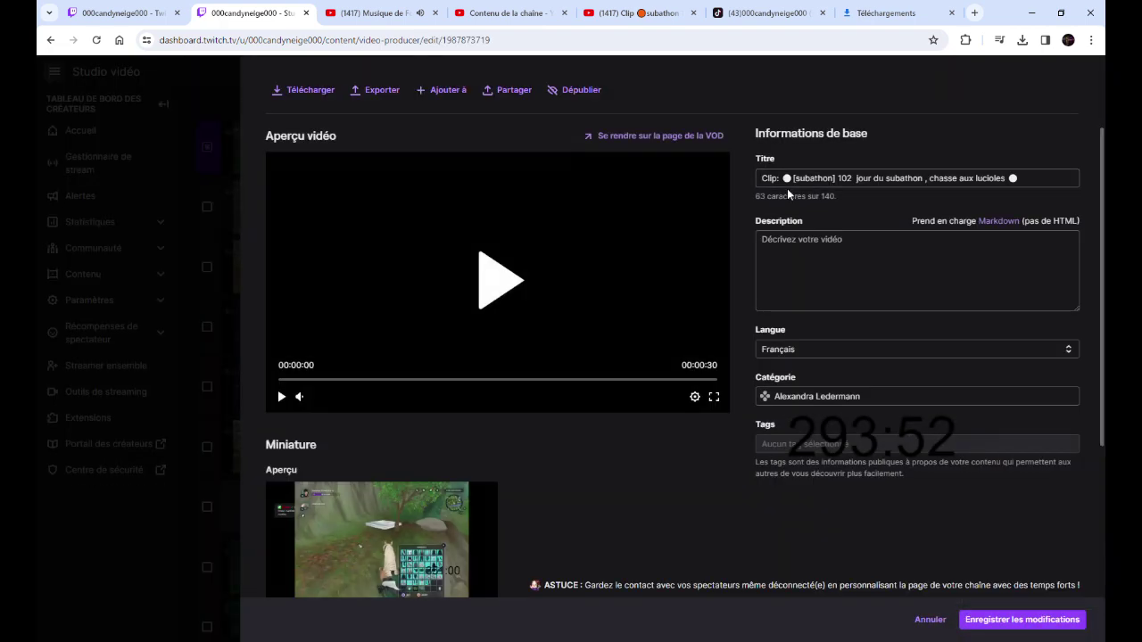
click(787, 178)
key(BackSpace)
key(BackSpace)
key(BackSpace)
key(BackSpace)
key(BackSpace)
key(BackSpace)
key(Return)
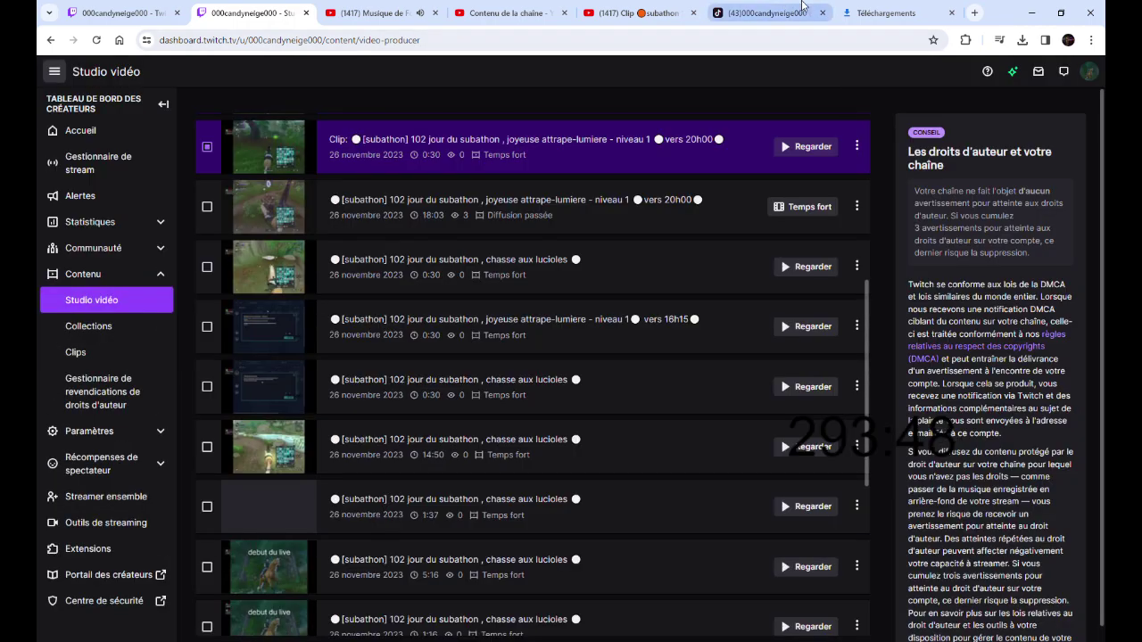
click(878, 12)
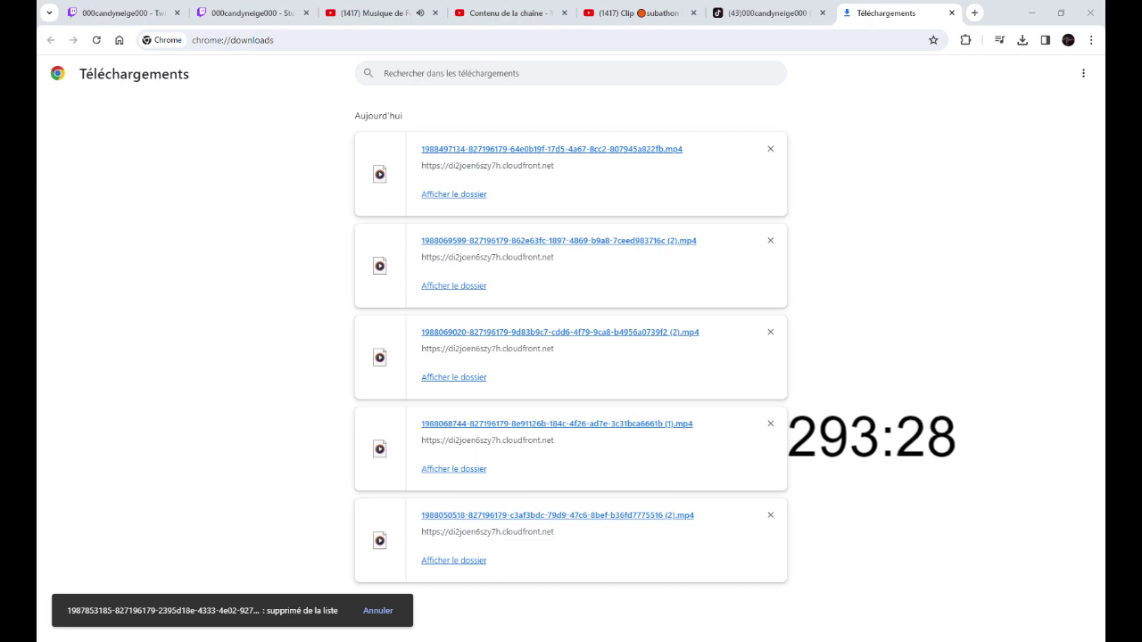
click(770, 517)
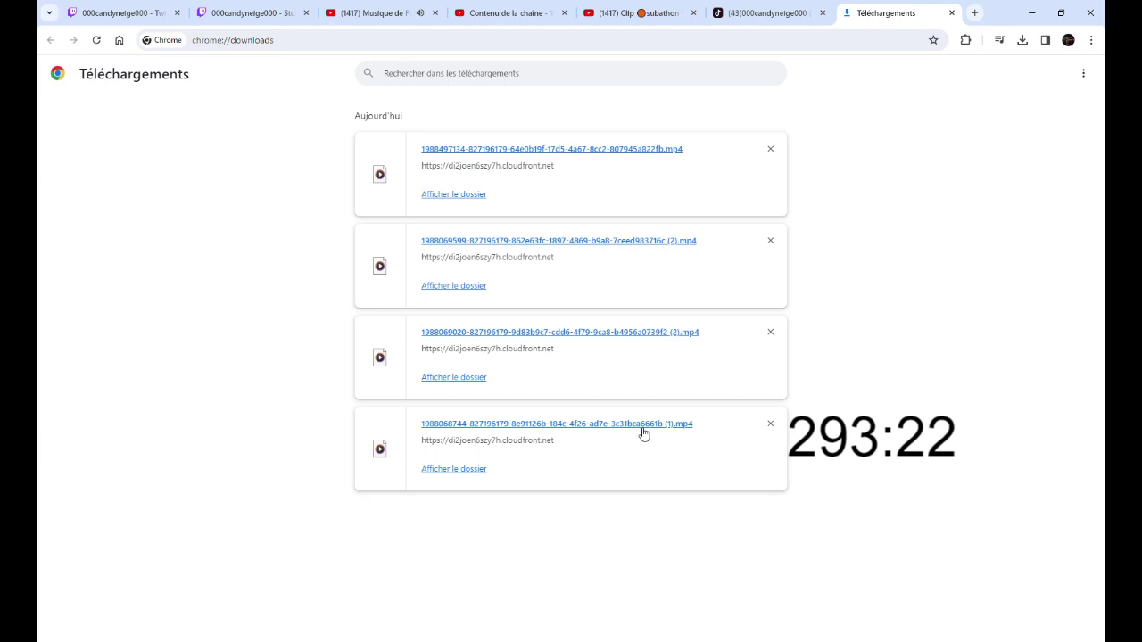
drag(424, 548, 945, 16)
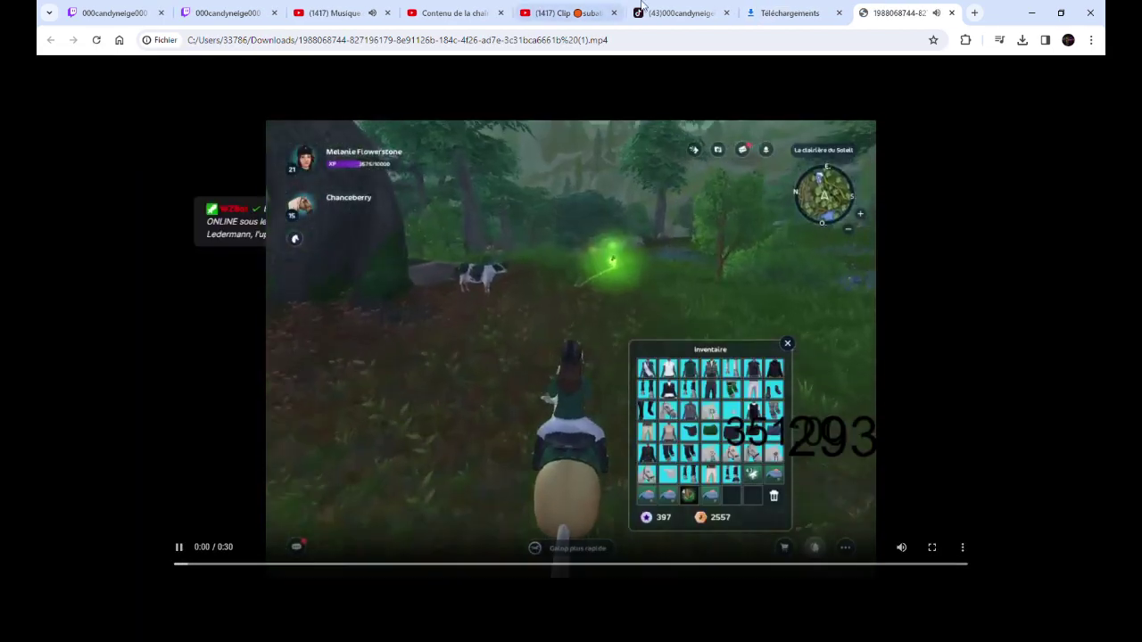
click(950, 12)
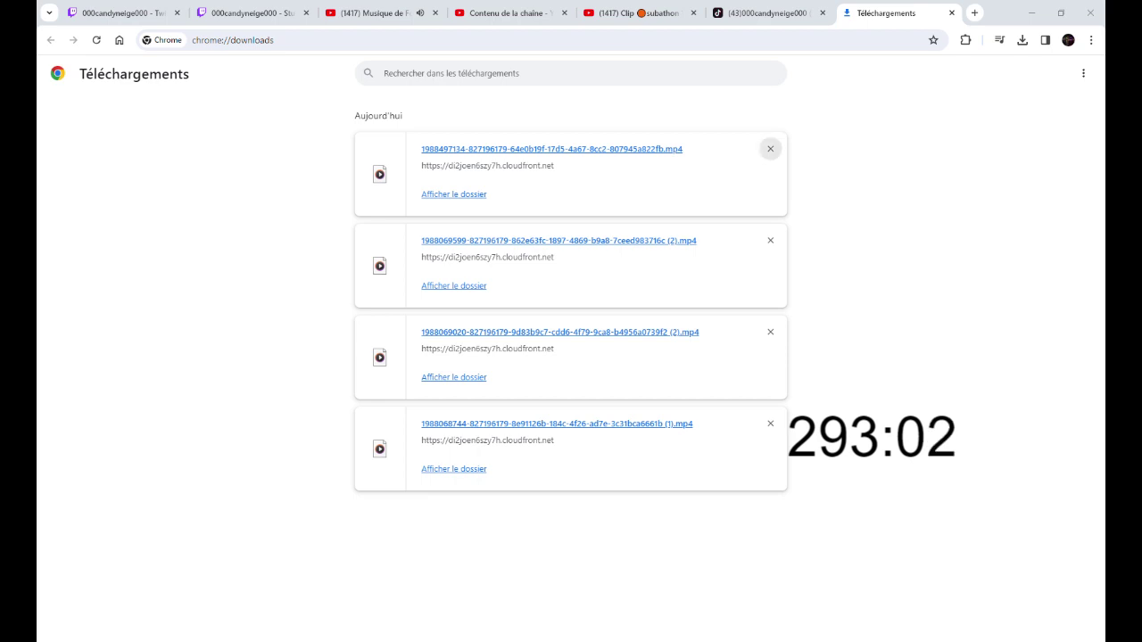
Remove the four remaining video entries from the download list
click(771, 151)
click(771, 150)
click(771, 151)
click(770, 150)
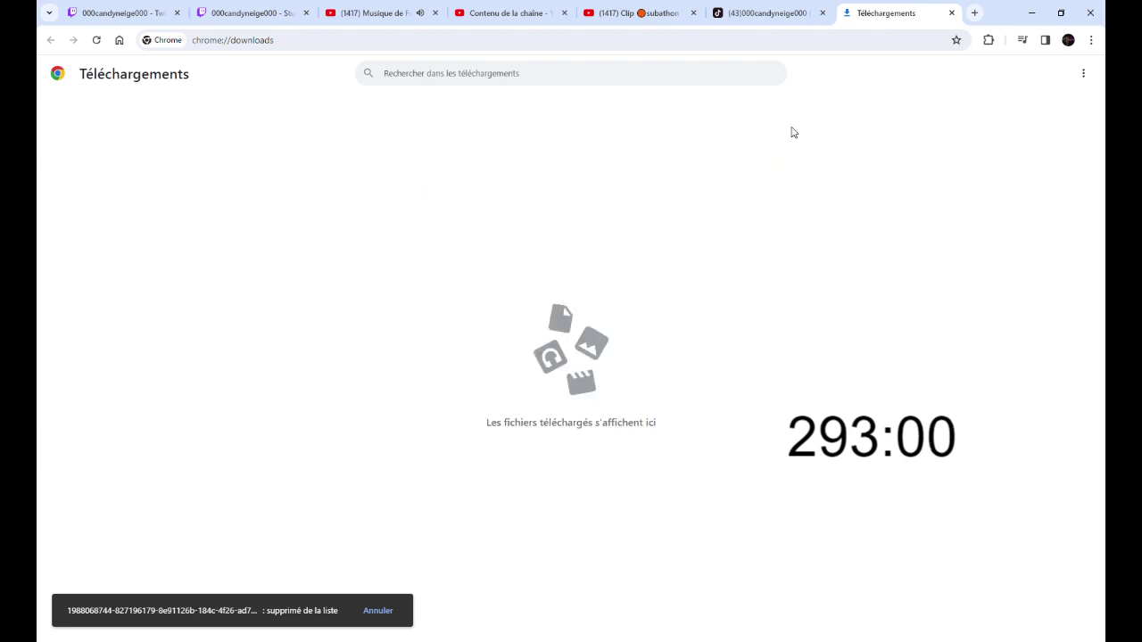
Close the download list and return to Twitch's Studio vidéo at the "joyeuse attrape-lumiere - niveau 1 vers 20h00" highlights
click(952, 13)
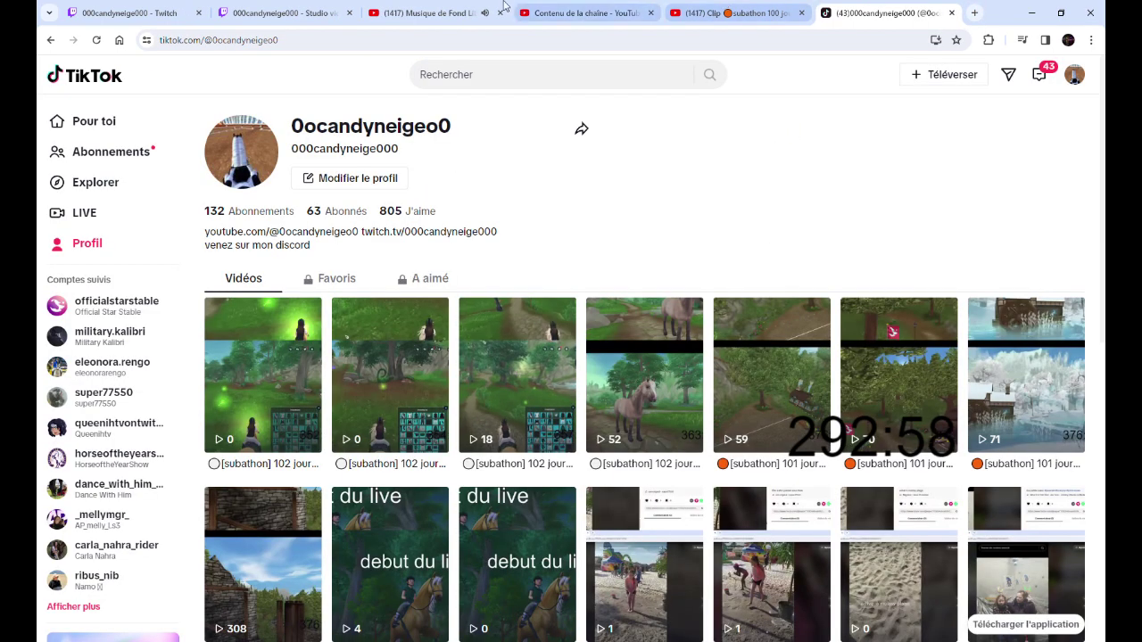
click(368, 6)
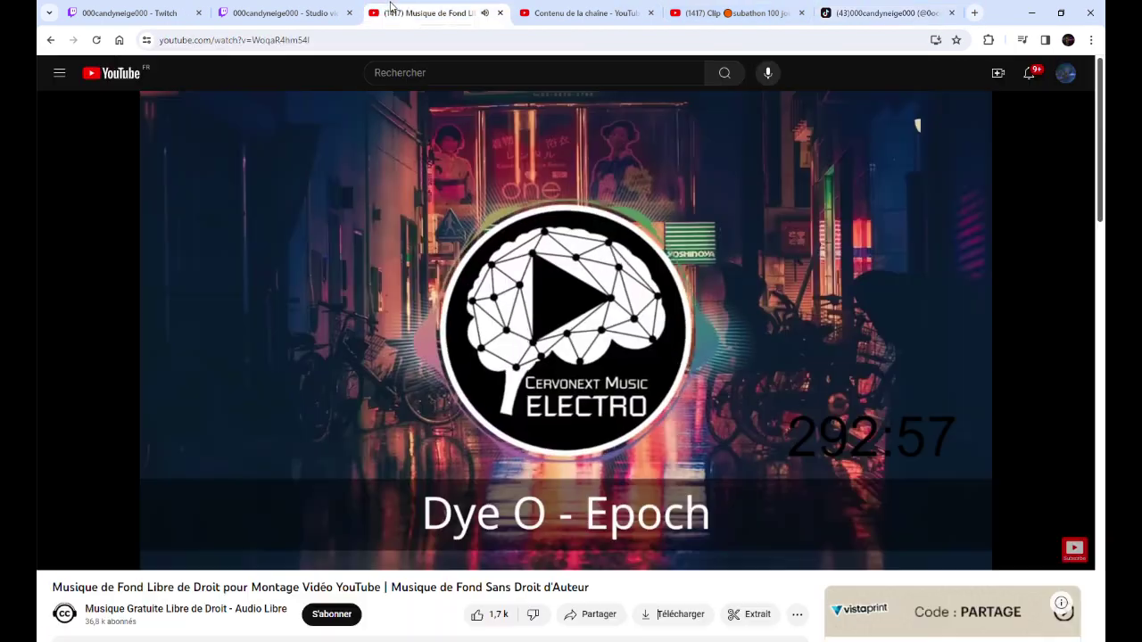
click(320, 11)
scroll(654, 347, up, 3)
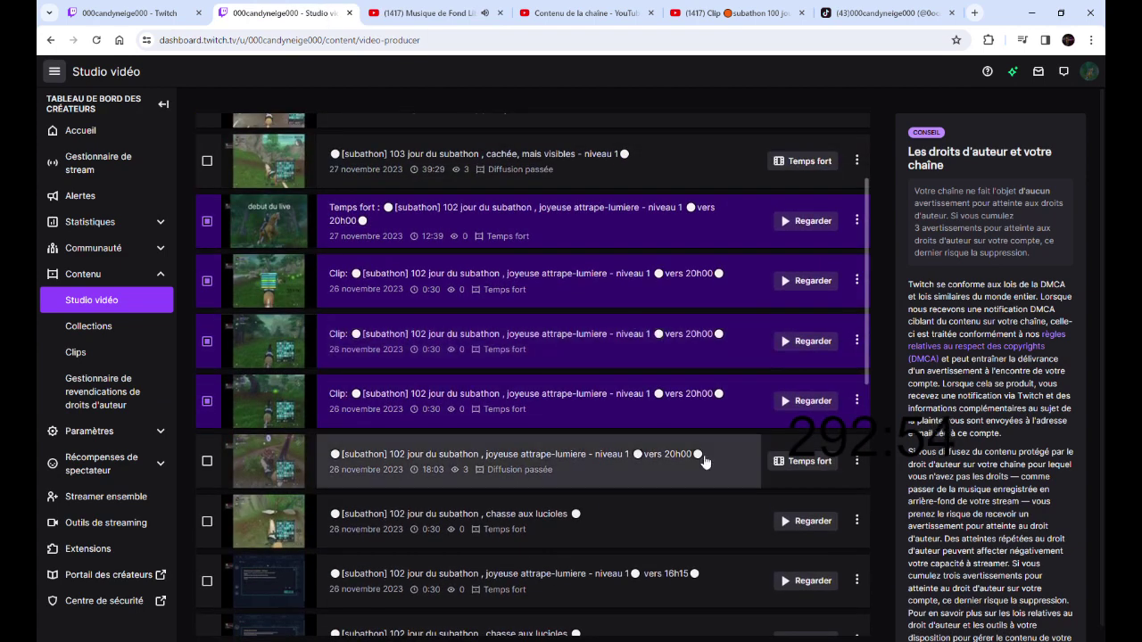
Remove the "Clip:" prefix from the title of the 0:30 clip directly above the 18:03 past broadcast and save it
click(763, 444)
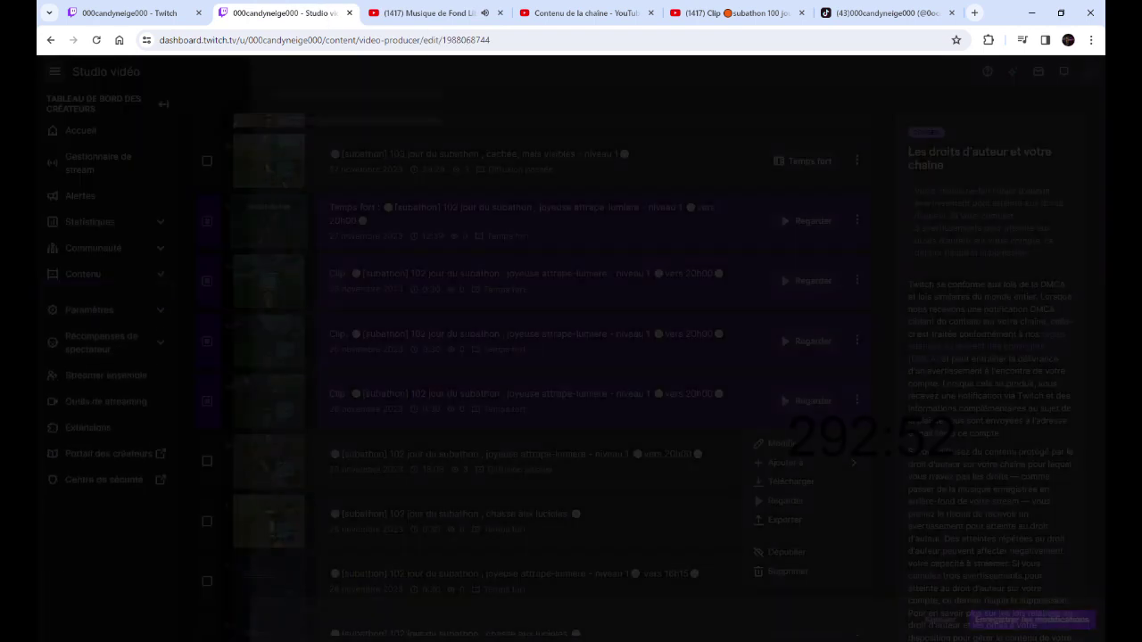
drag(780, 179, 759, 180)
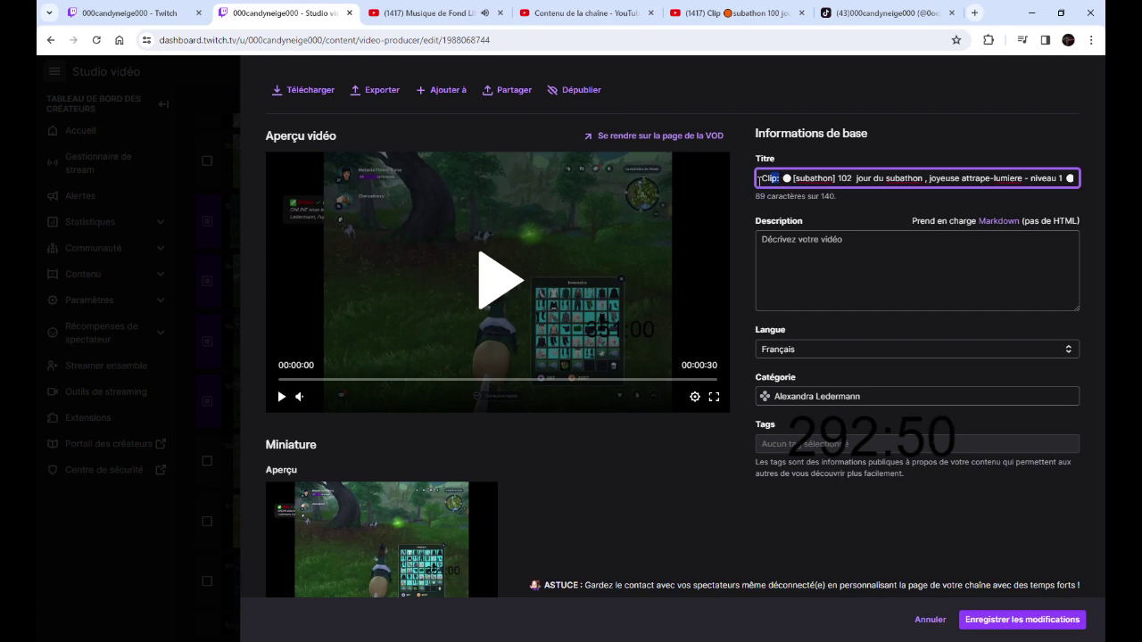
key(BackSpace)
click(972, 619)
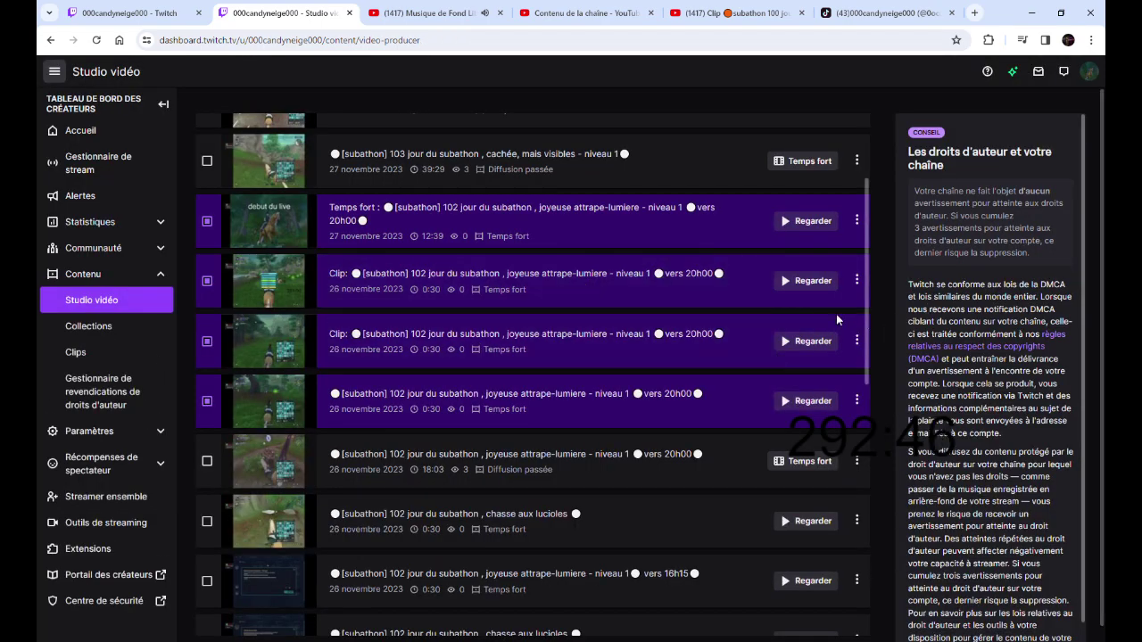
Remove the "Clip:" prefix from the title of the middle of the three 0:30 "vers 20h00" clips and save it
click(856, 341)
click(781, 383)
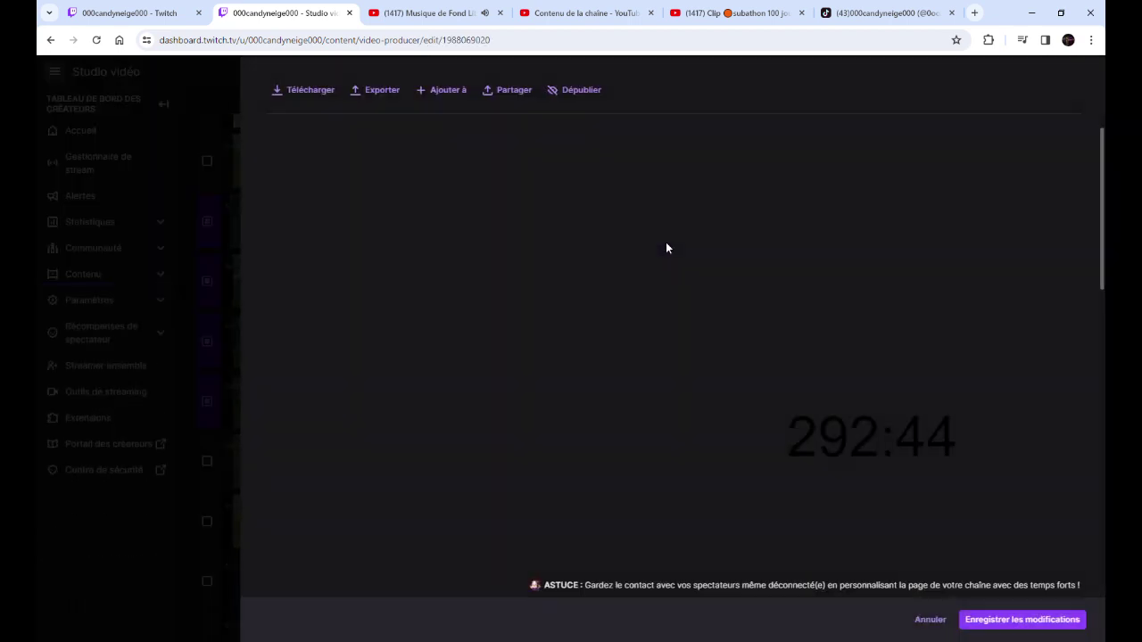
drag(784, 179, 758, 178)
key(BackSpace)
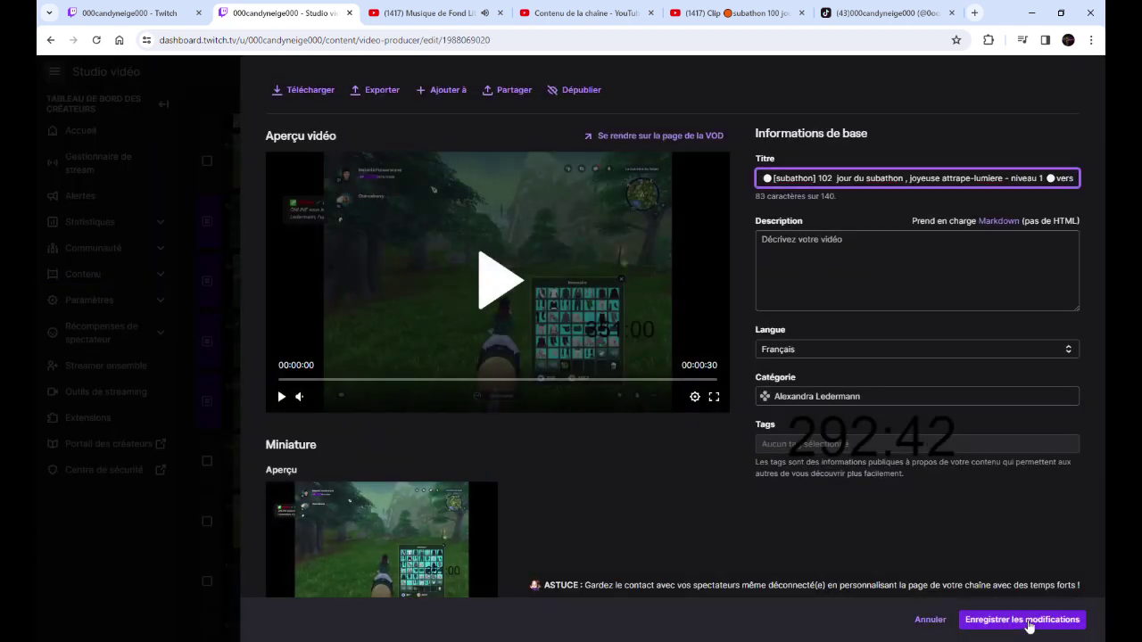
click(1017, 619)
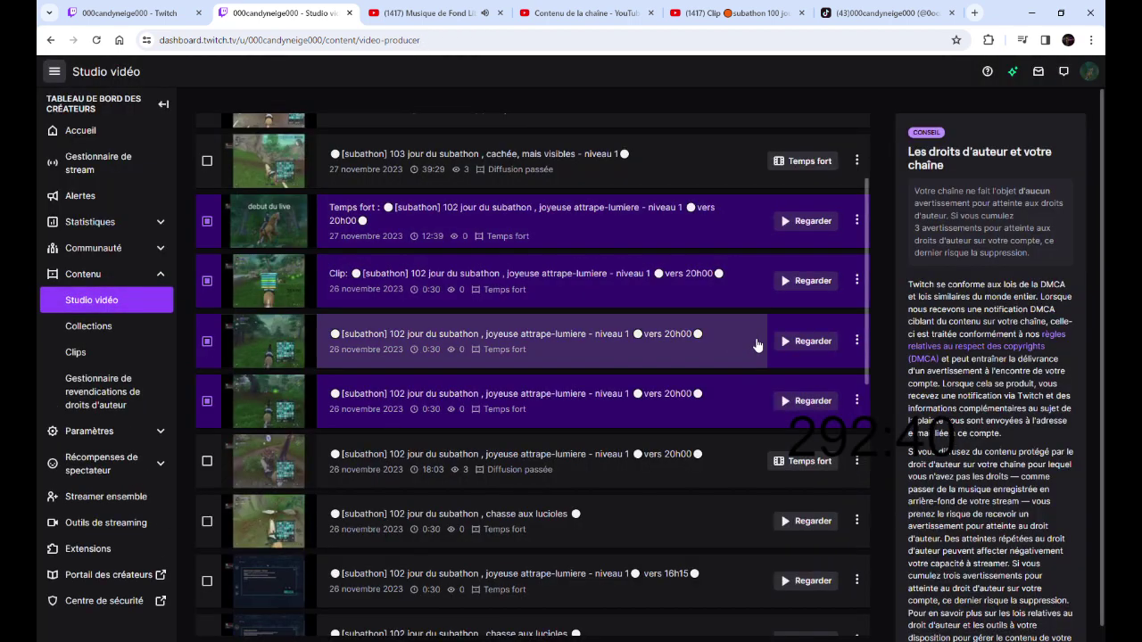
Remove the "Clip:" prefix from the title of the 0:30 clip directly below the 12:39 highlight and save it
click(856, 280)
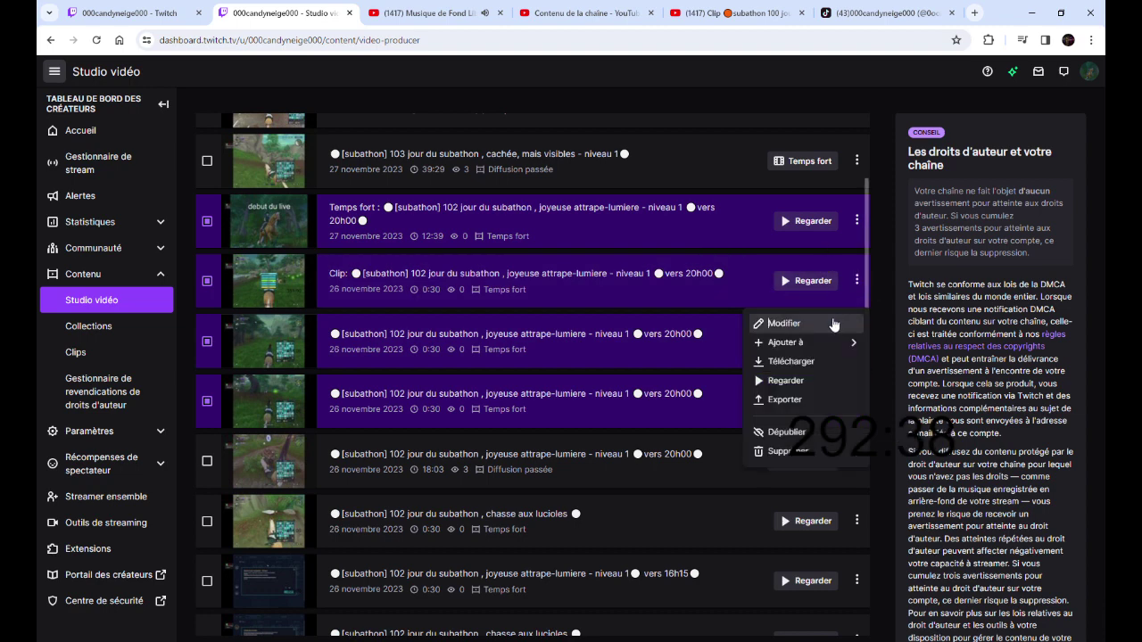
click(833, 327)
drag(785, 178, 673, 176)
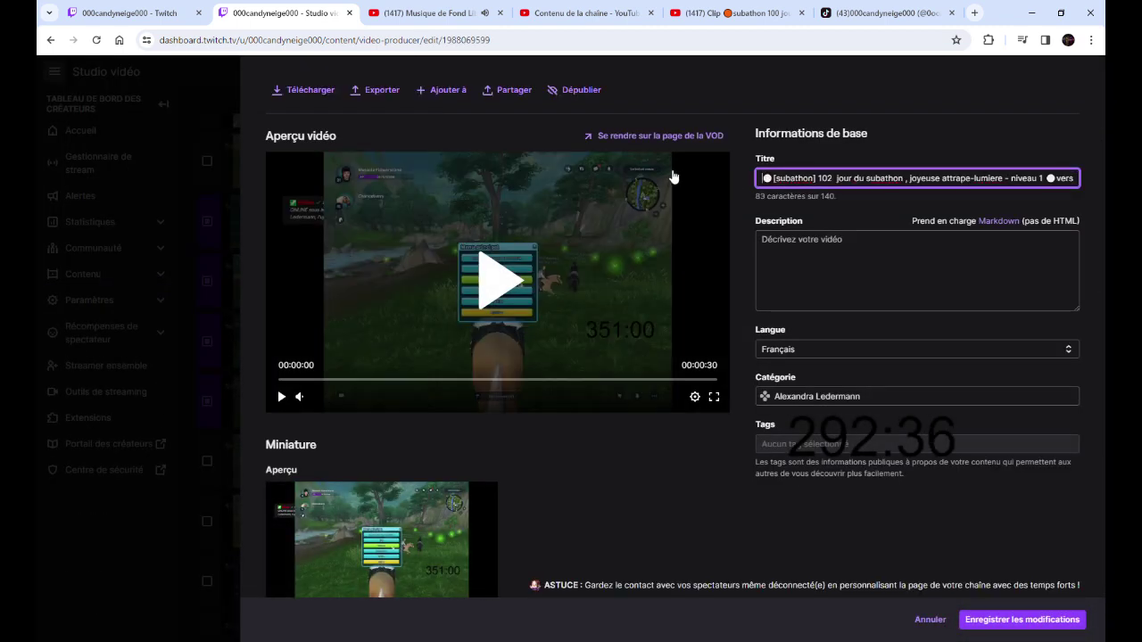
click(1013, 619)
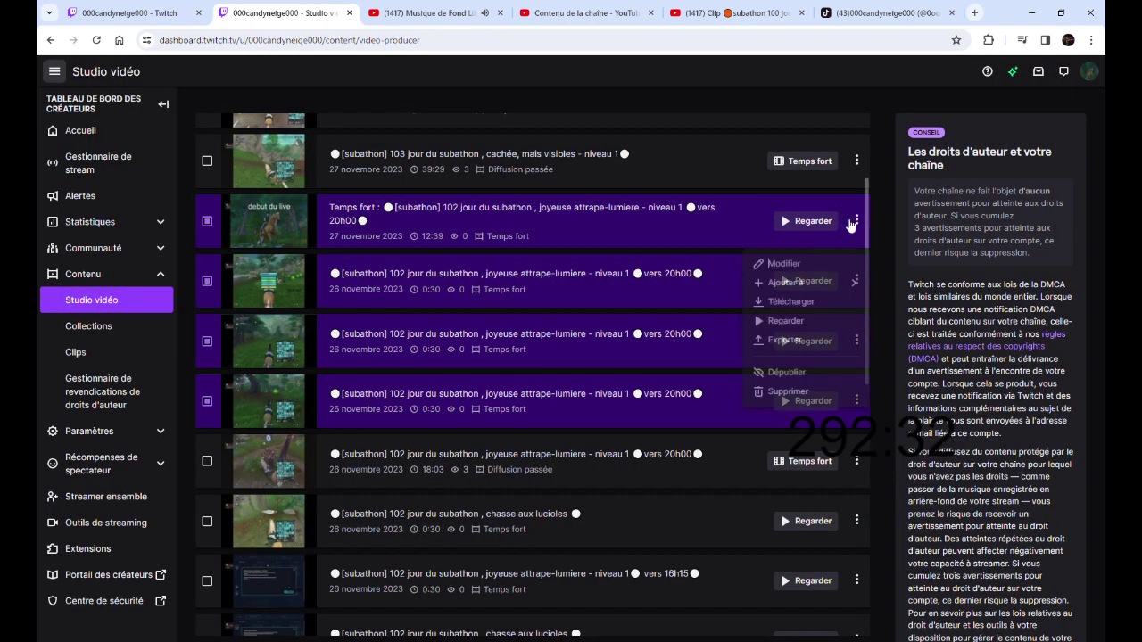
Remove the "Temps fort :" prefix from the title of the 12:39 "joyeuse attrape-lumiere" highlight and save it
click(804, 269)
drag(819, 178, 760, 178)
key(BackSpace)
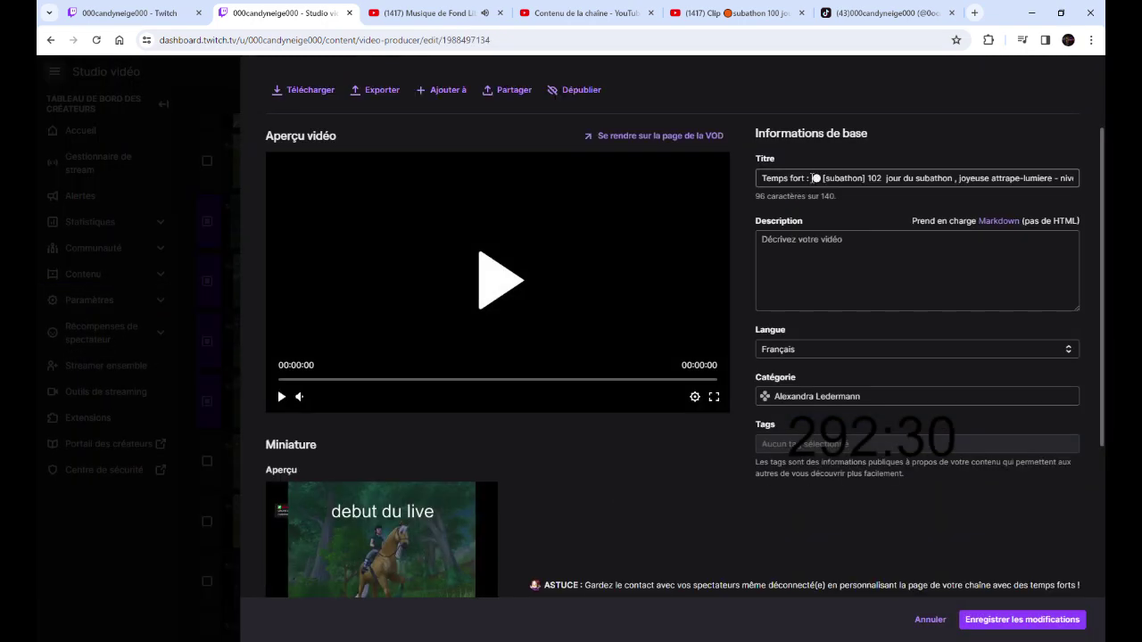
click(980, 620)
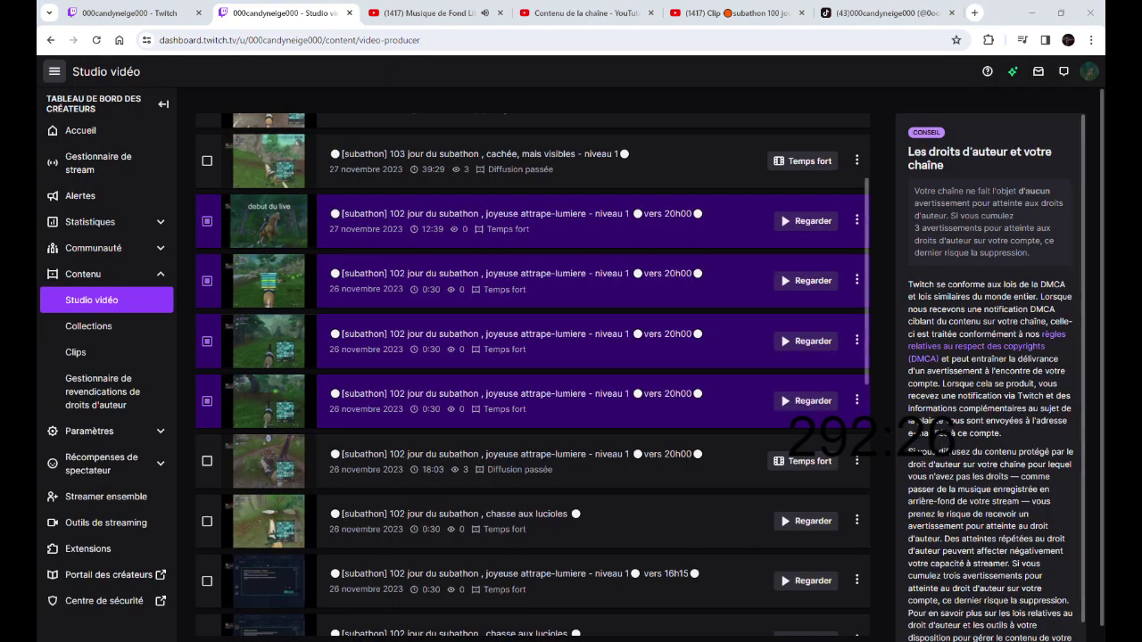
On the next page of videos, remove the "Temps fort :" prefix from the 26:53 "go sur youtube pt.3" highlight's title and save it
scroll(444, 357, up, 3)
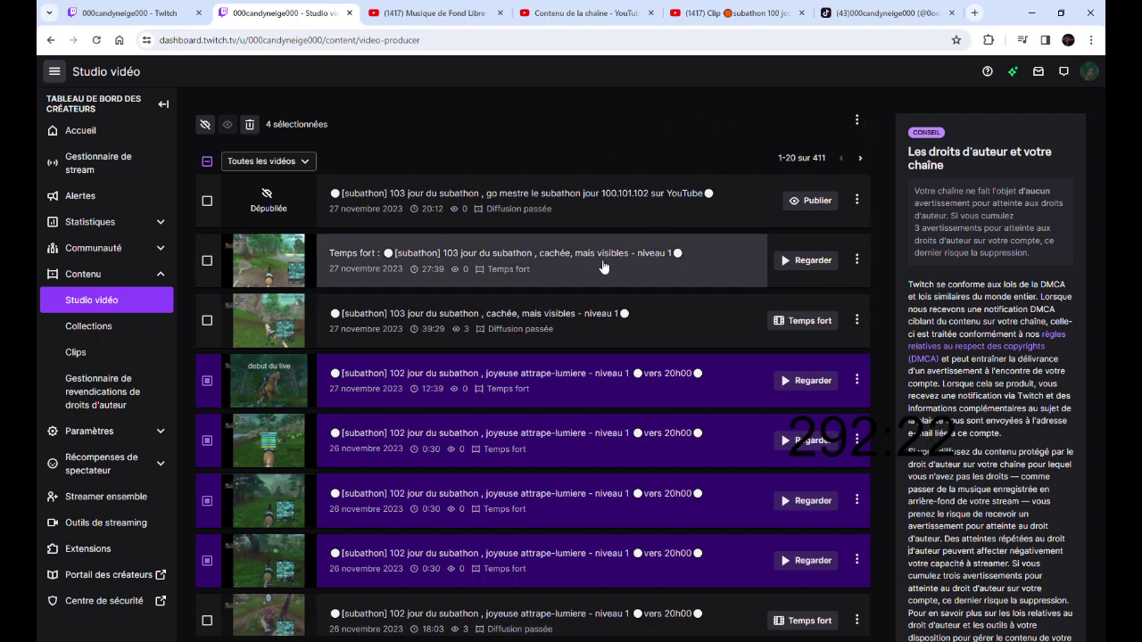
click(860, 157)
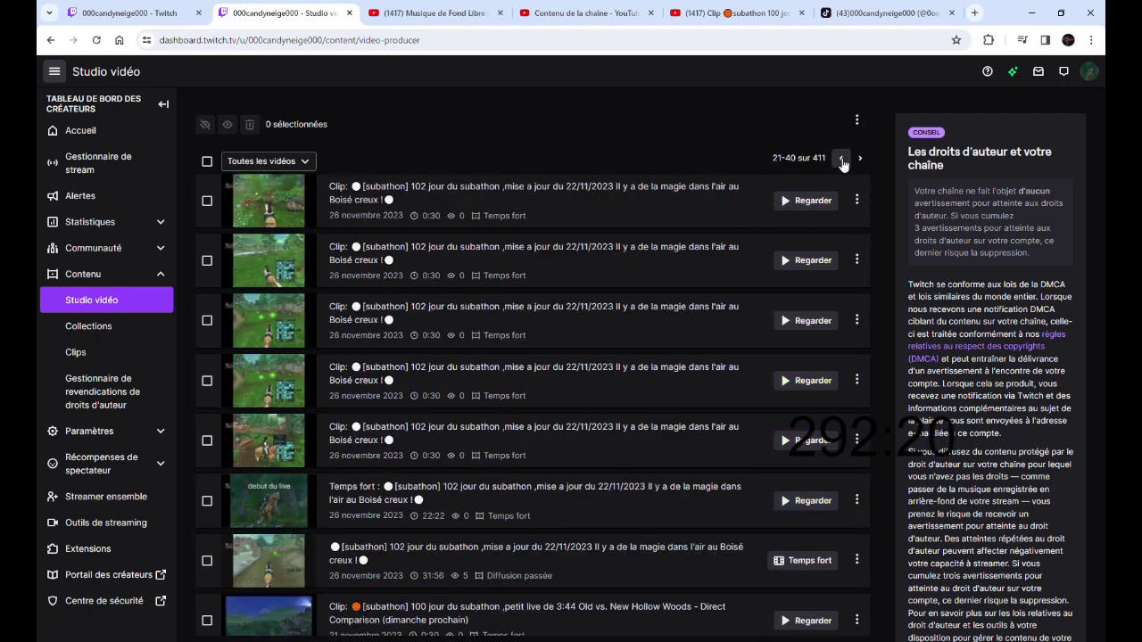
scroll(638, 321, down, 5)
scroll(627, 321, down, 2)
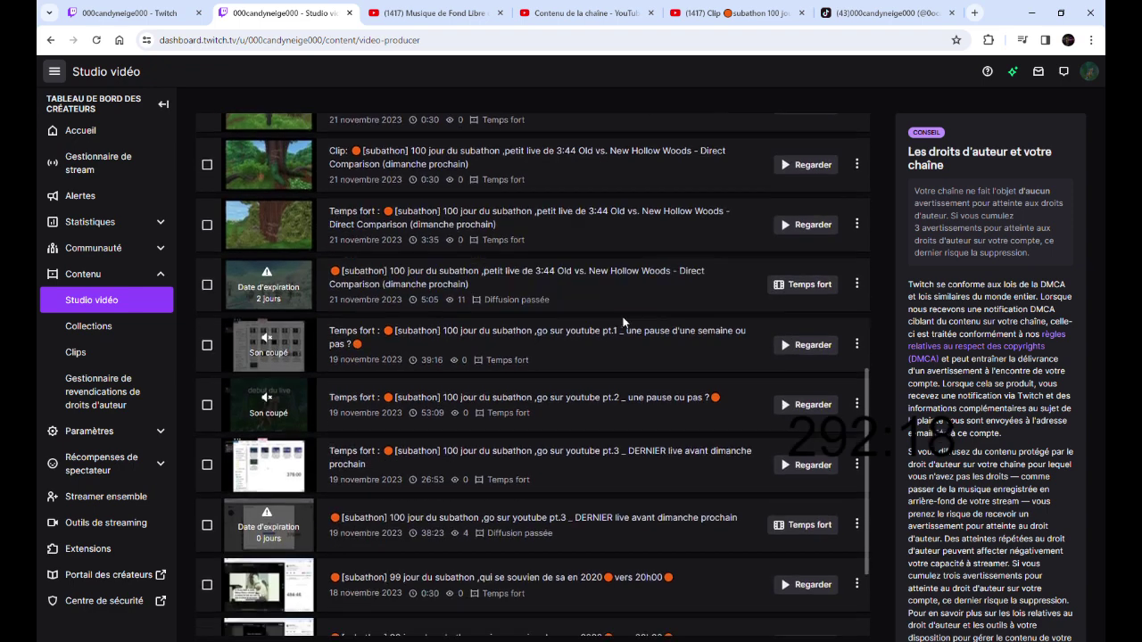
click(858, 467)
click(785, 295)
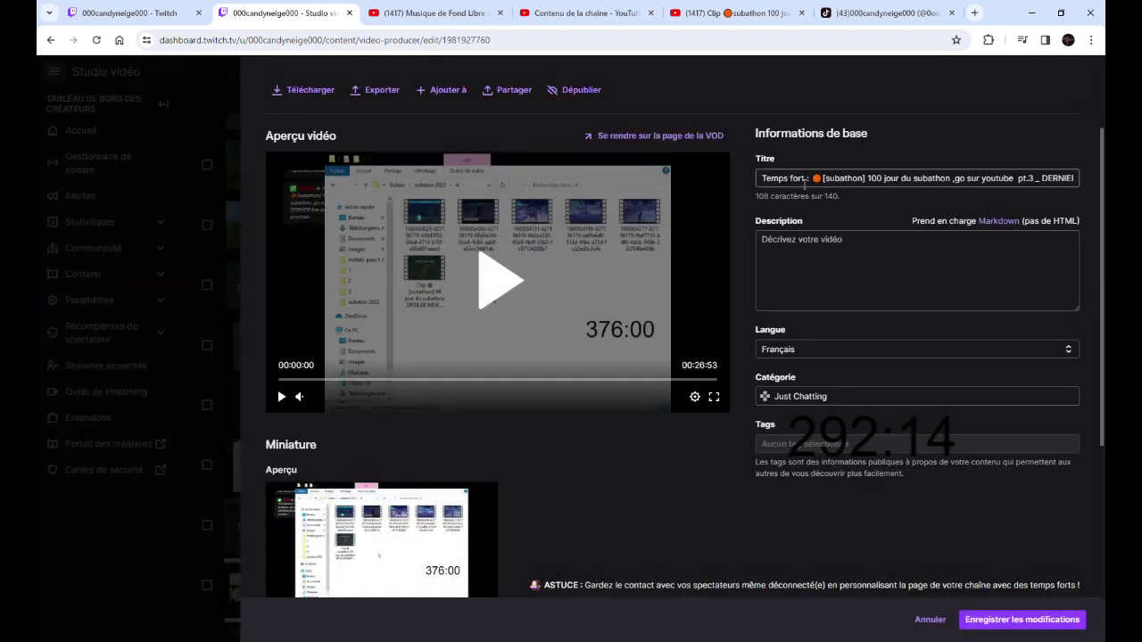
drag(806, 183, 664, 207)
key(BackSpace)
click(1012, 617)
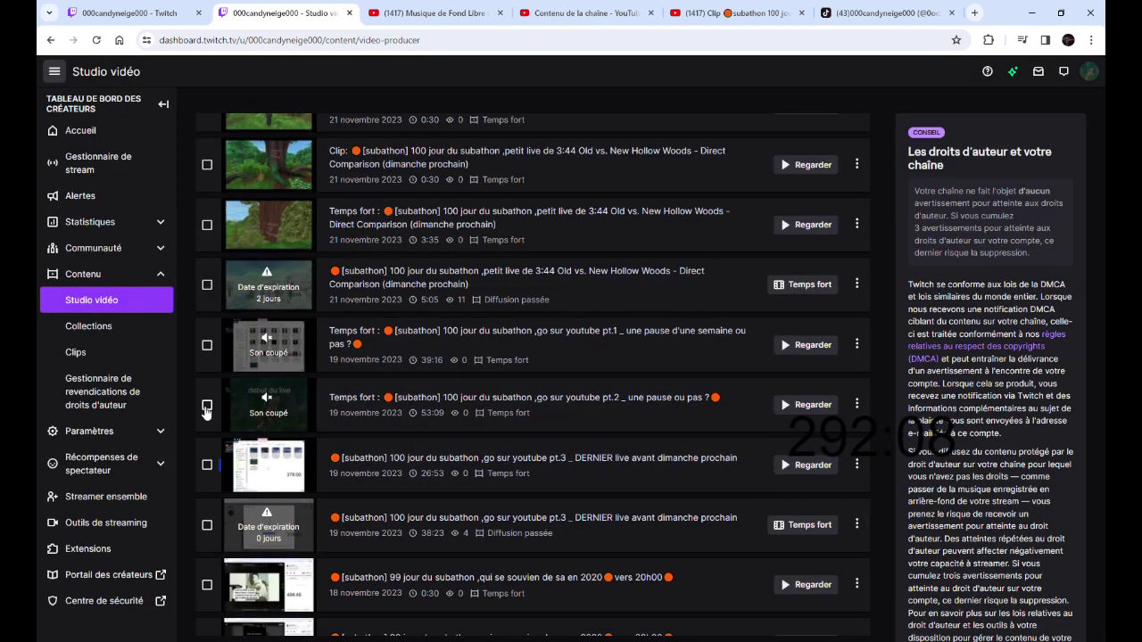
Select the "go sur youtube" pt.2 and pt.3 highlights, then remove the "Temps fort :" prefix from the pt.2 title and save it
click(207, 465)
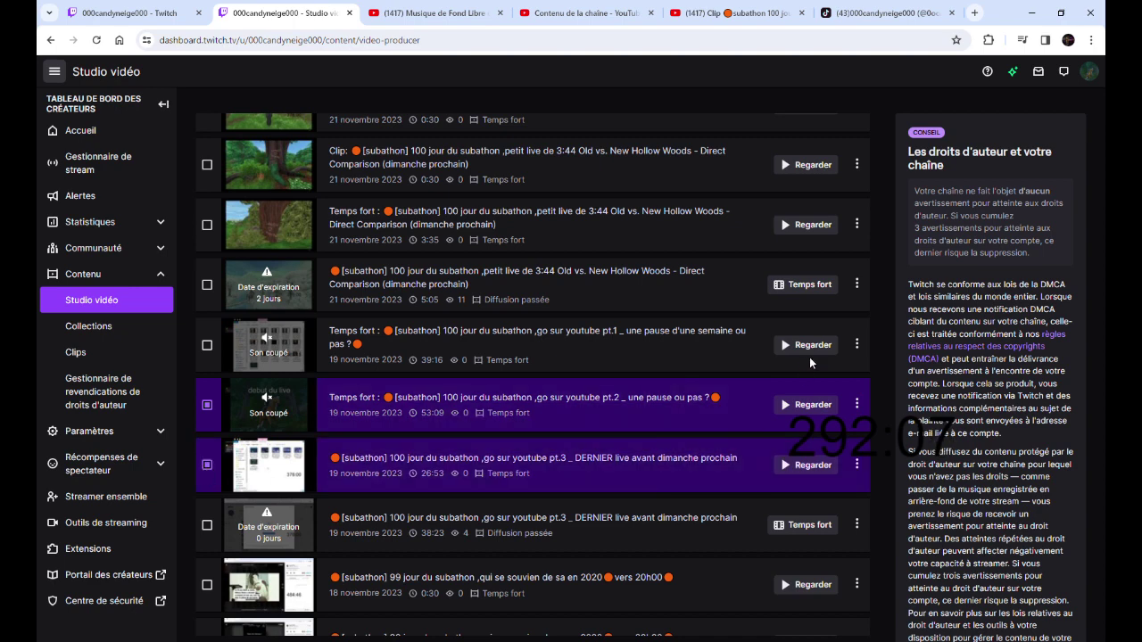
click(855, 407)
click(776, 447)
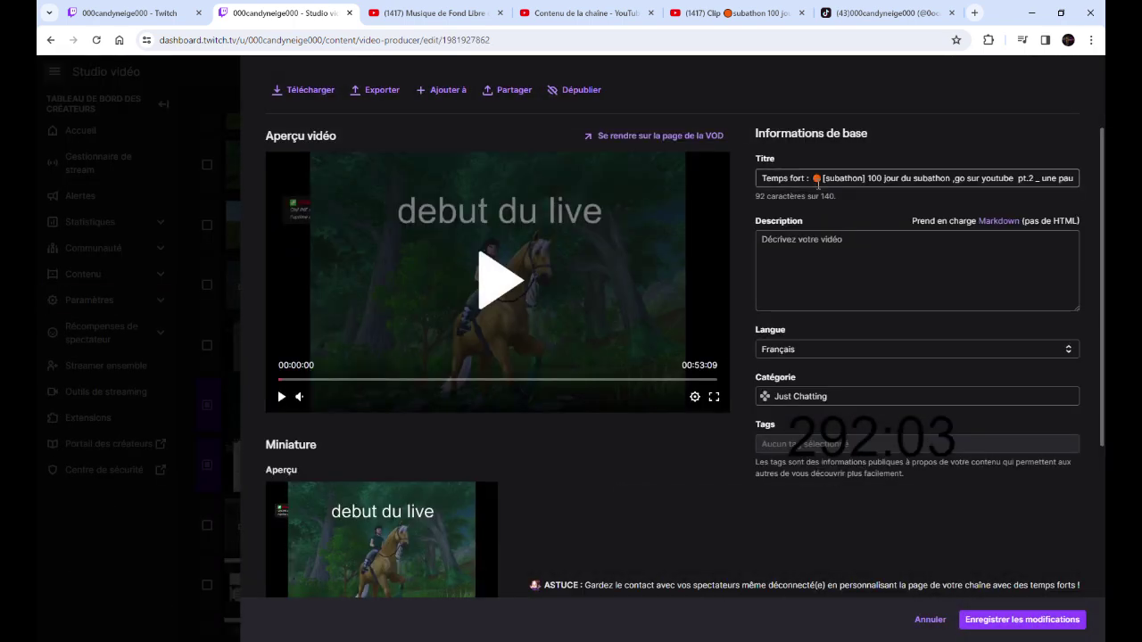
click(817, 180)
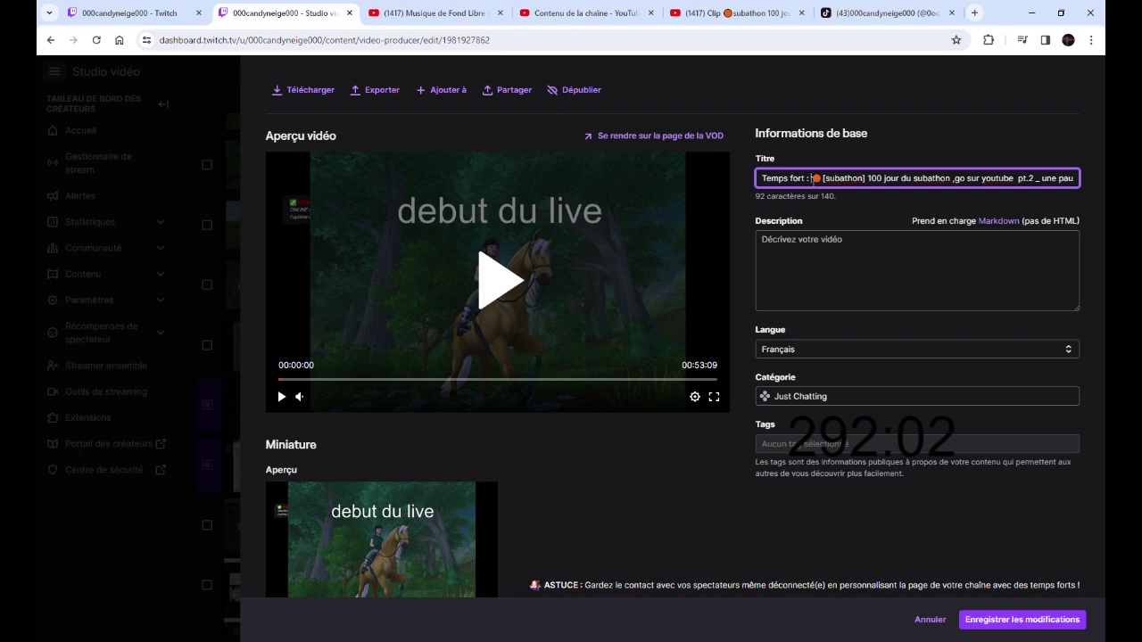
key(BackSpace)
key(BackSpace)
key(BackSpace)
key(BackSpace)
key(BackSpace)
key(BackSpace)
key(BackSpace)
key(BackSpace)
key(BackSpace)
key(BackSpace)
key(BackSpace)
key(BackSpace)
key(BackSpace)
click(1006, 617)
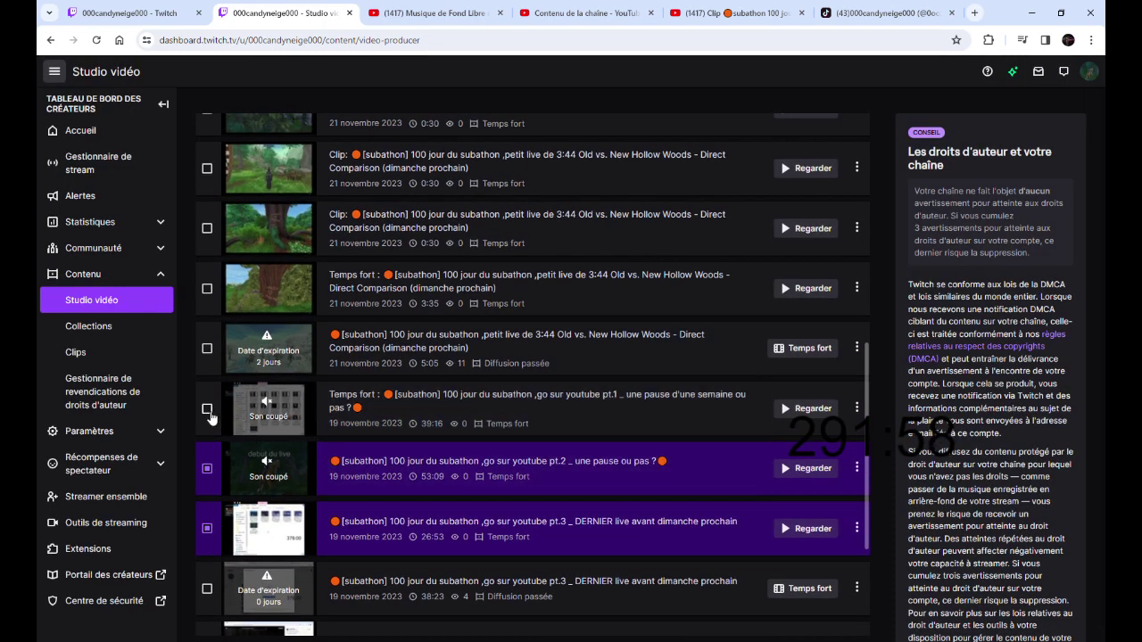
Remove the "Temps fort :" prefix from the title of the 39:16 "go sur youtube pt.1" highlight and save it
click(858, 408)
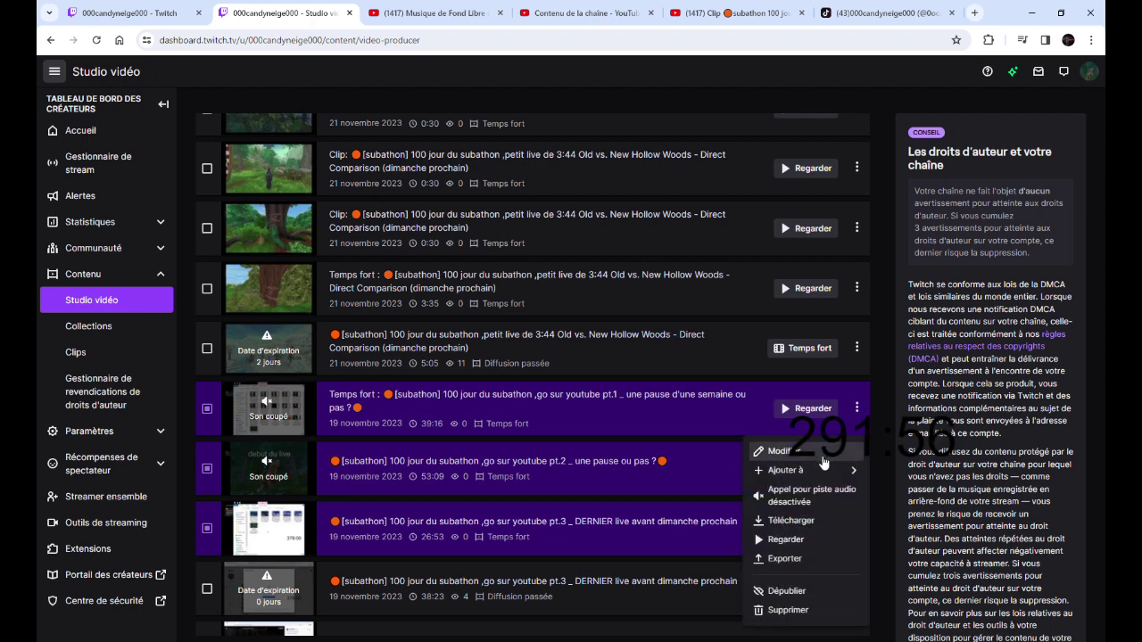
click(789, 455)
click(814, 181)
key(BackSpace)
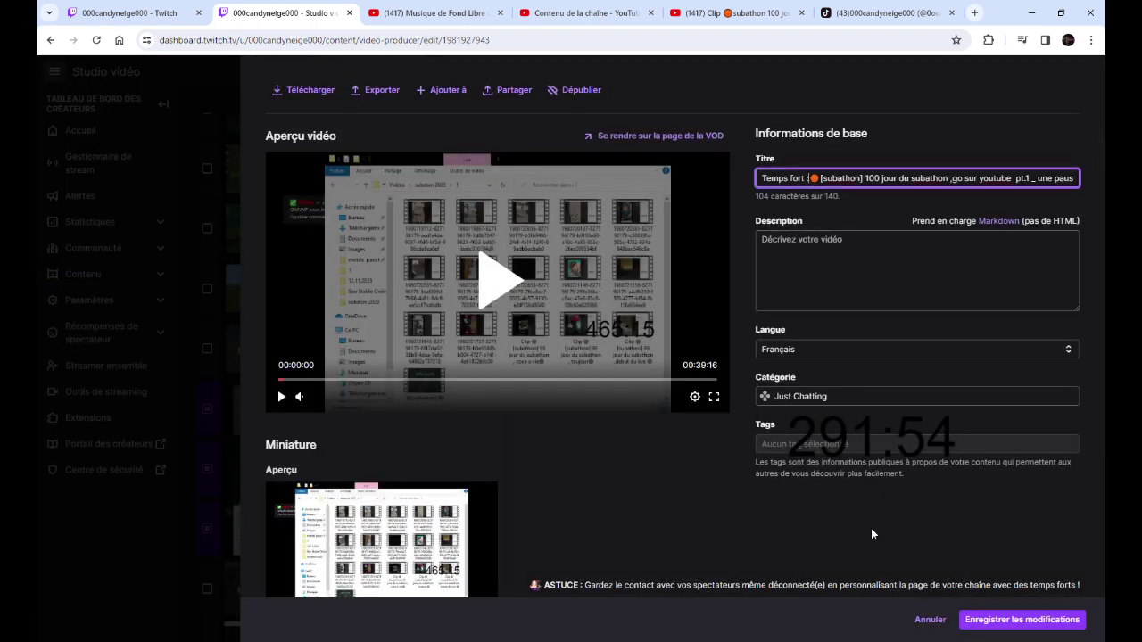
click(1008, 614)
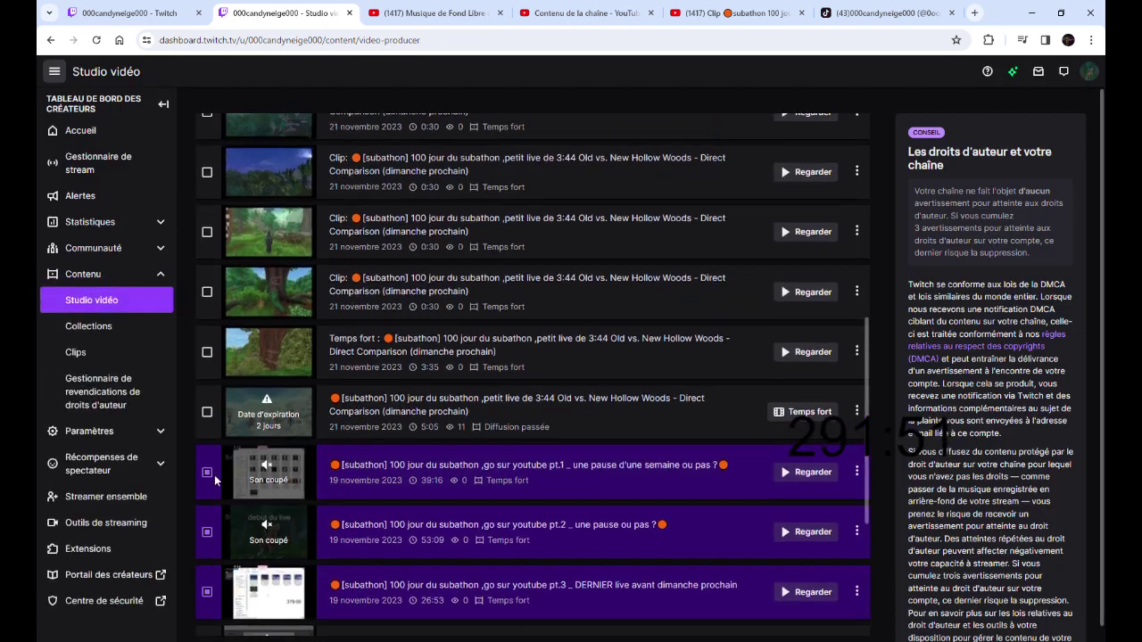
Select the 3:35 "Old vs. New Hollow Woods" highlight, remove the "Temps fort :" prefix from its title and save it
click(207, 352)
click(856, 352)
click(839, 398)
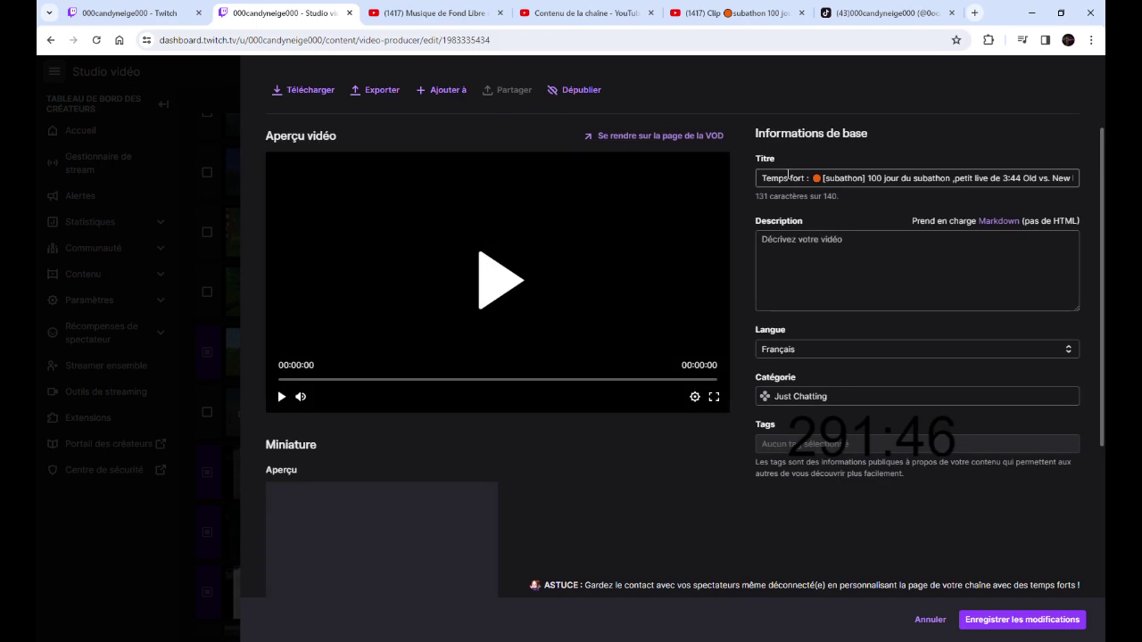
click(811, 178)
key(BackSpace)
key(BackSpace)
key(BackSpace)
key(BackSpace)
key(BackSpace)
key(BackSpace)
key(BackSpace)
key(BackSpace)
key(BackSpace)
key(BackSpace)
key(BackSpace)
key(BackSpace)
key(BackSpace)
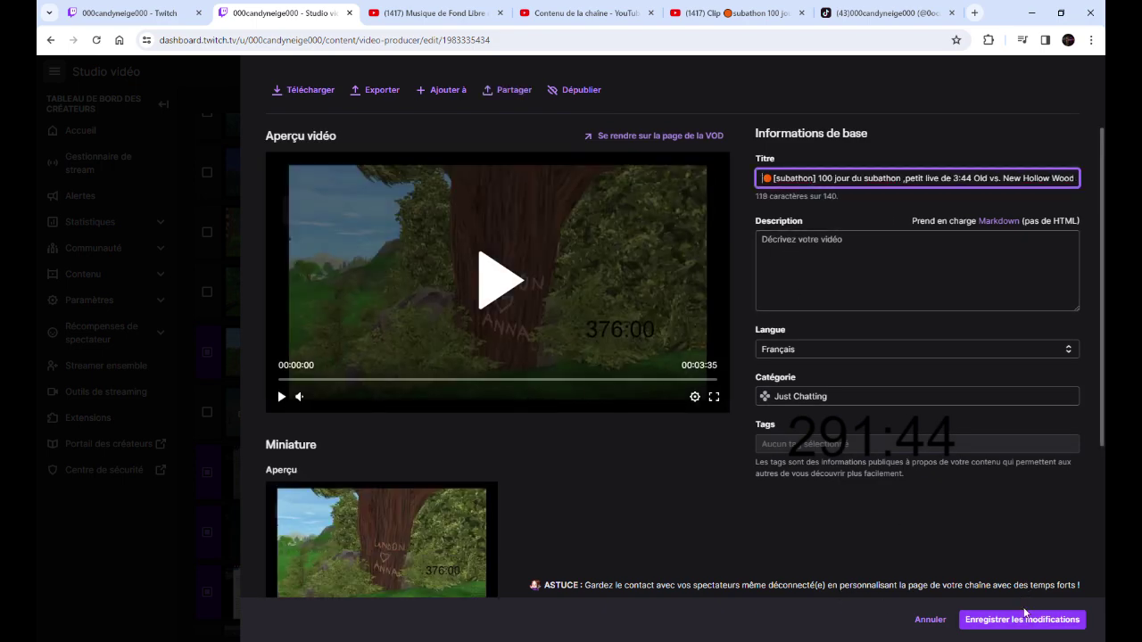
click(1023, 620)
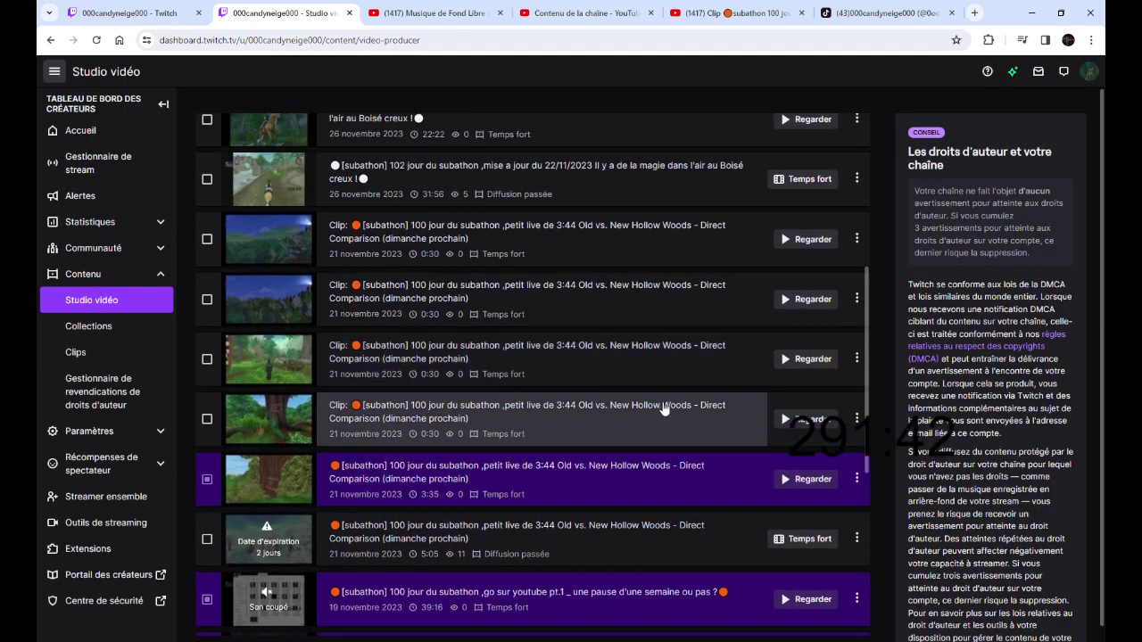
Switch to YouTube to start the next background music video, and return to Studio vidéo
click(420, 12)
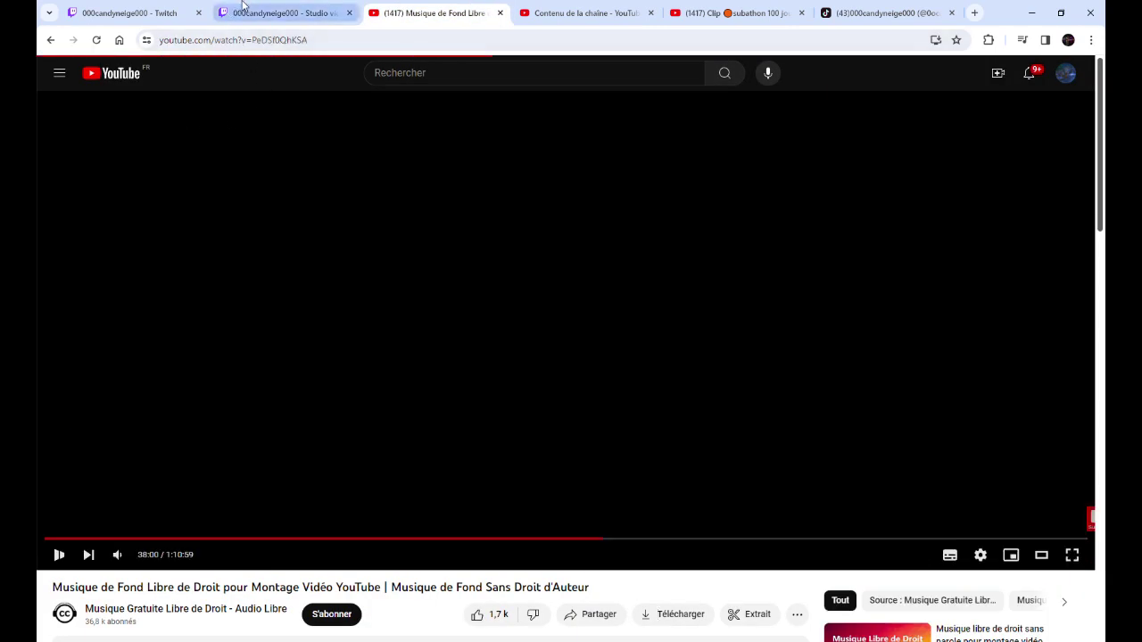
click(283, 12)
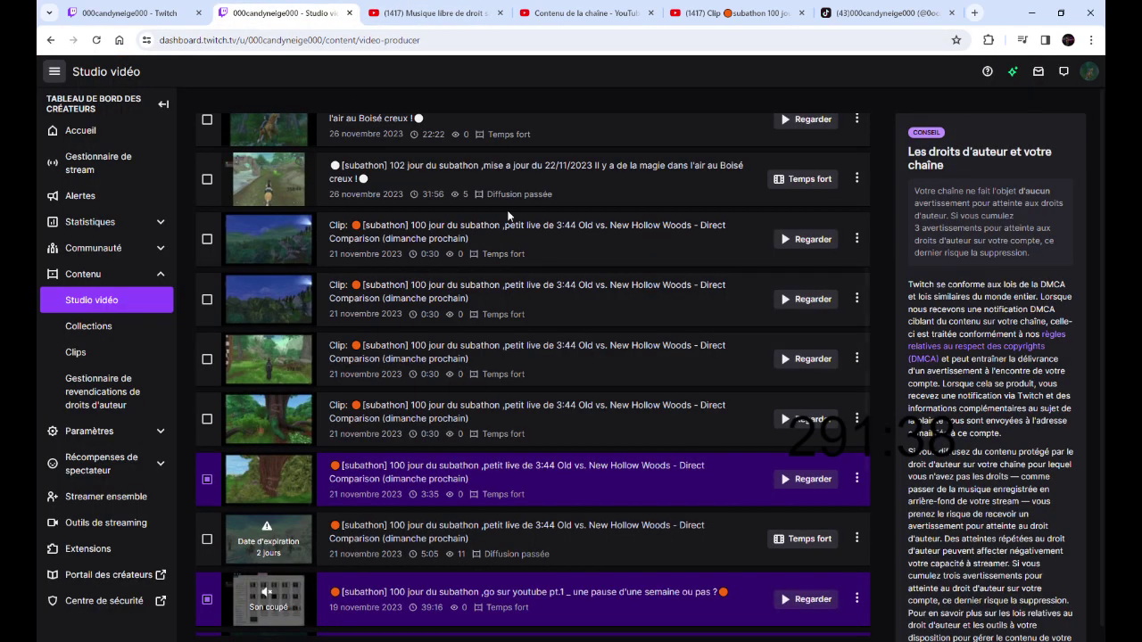
Remove the "Clip:" prefix from the title of the 0:30 "Old vs. New Hollow Woods" clip directly above the 3:35 highlight and save it
click(854, 425)
click(785, 462)
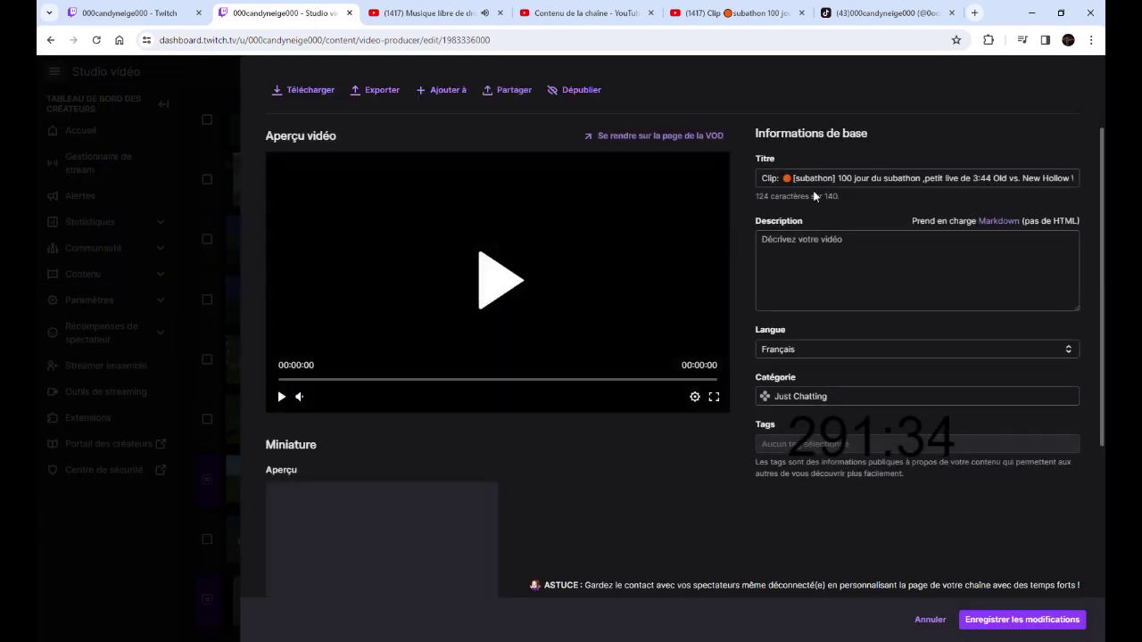
click(786, 179)
key(BackSpace)
click(1005, 619)
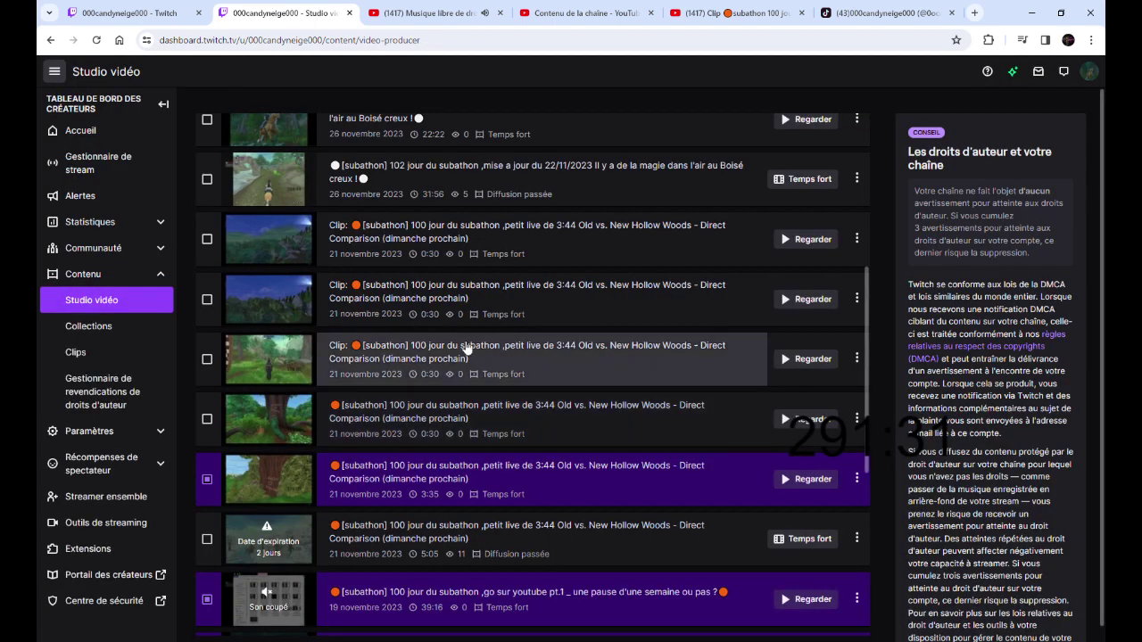
Remove the "Clip:" prefix from the title of the 0:30 "Old vs. New Hollow Woods" clip two rows above the 3:35 highlight and save it
click(857, 358)
click(784, 400)
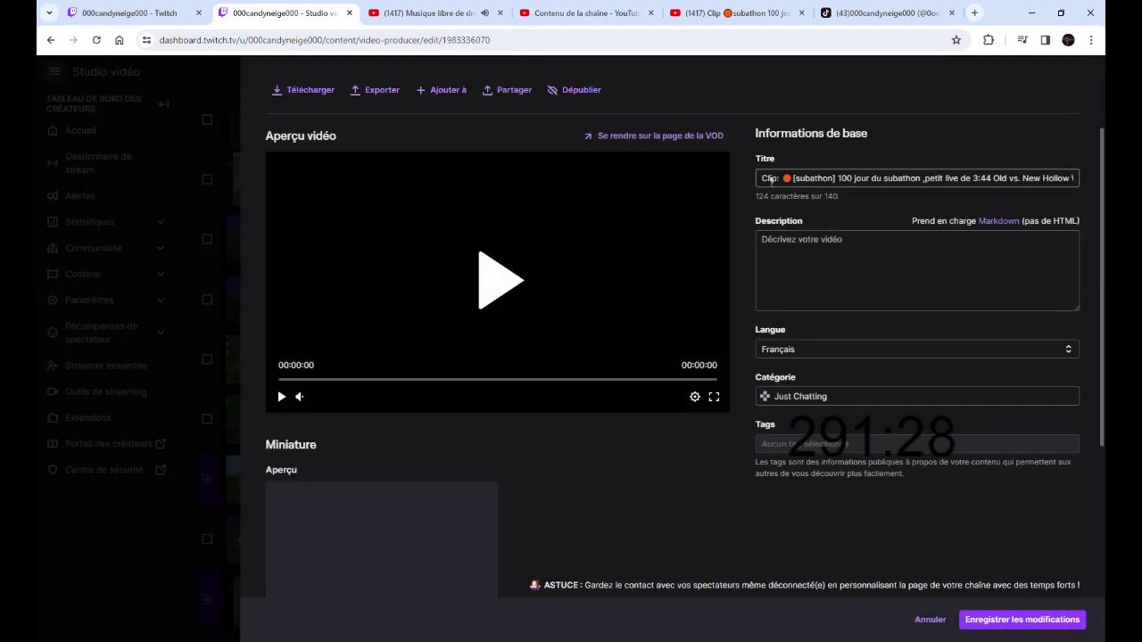
key(BackSpace)
key(BackSpace)
key(BackSpace)
key(BackSpace)
key(BackSpace)
key(BackSpace)
click(1004, 617)
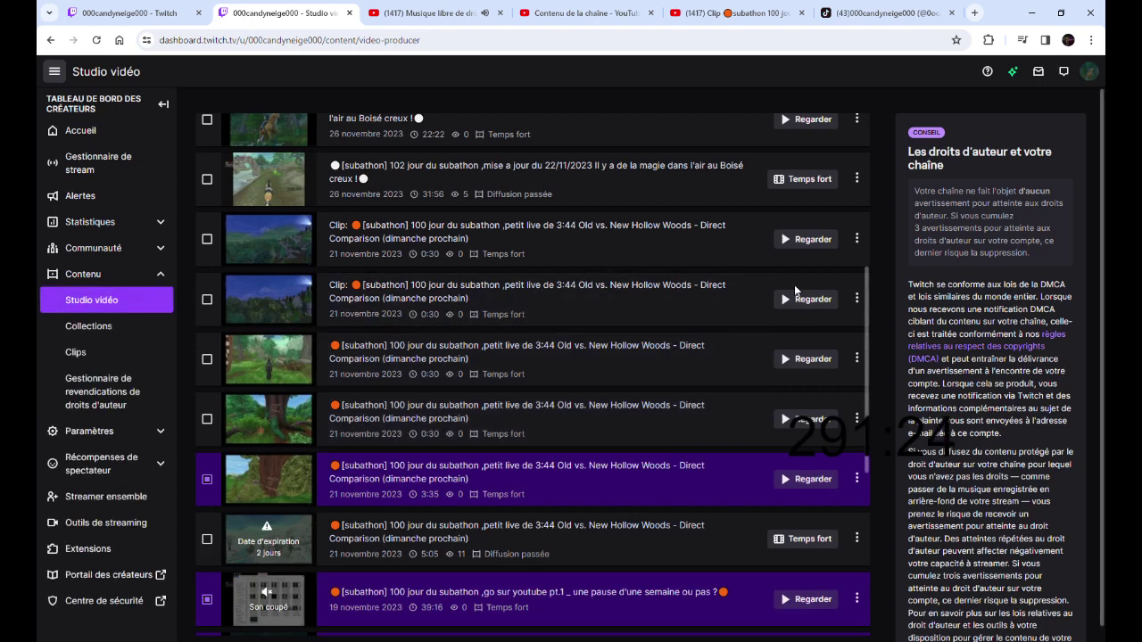
Remove the "Clip:" prefix from the title of the 0:30 "Old vs. New Hollow Woods" clip three rows above the 3:35 highlight and save it
click(856, 300)
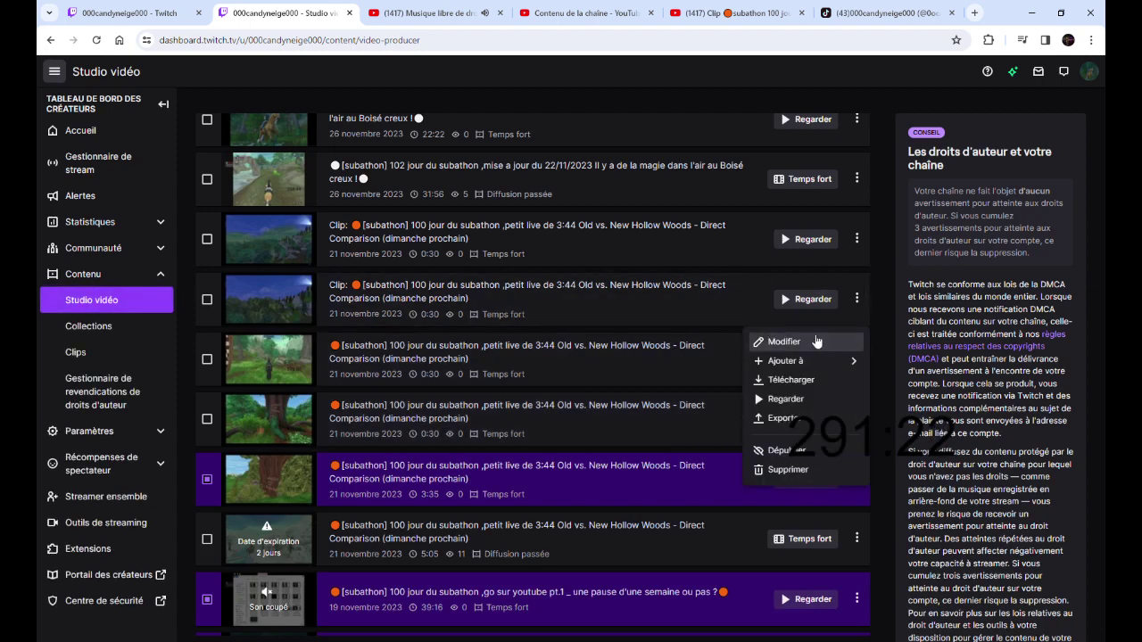
click(781, 342)
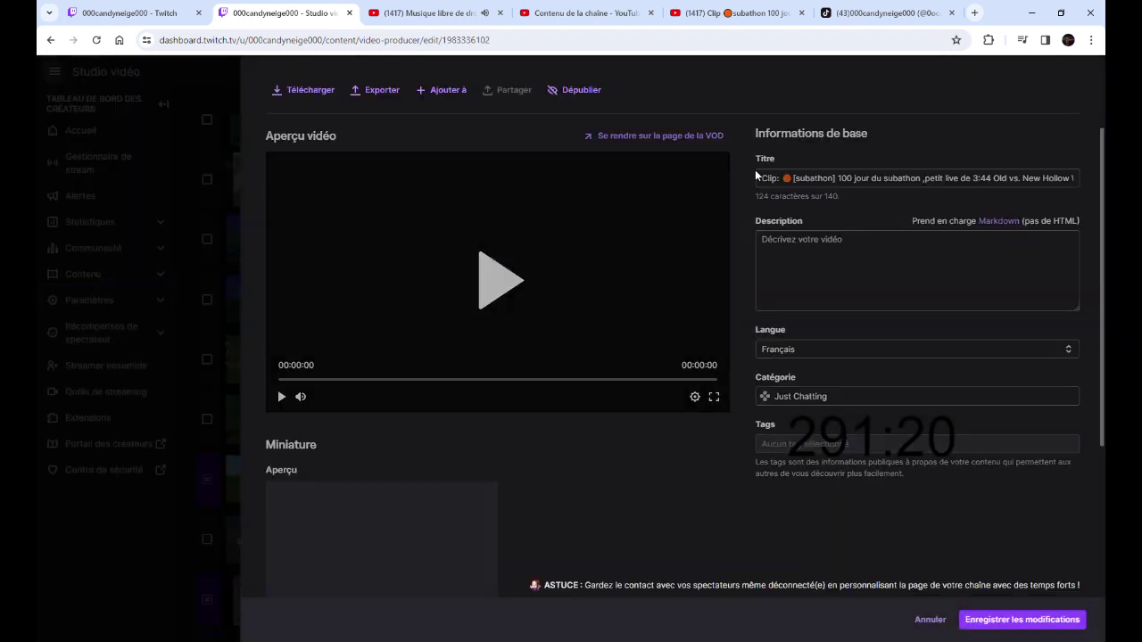
click(776, 178)
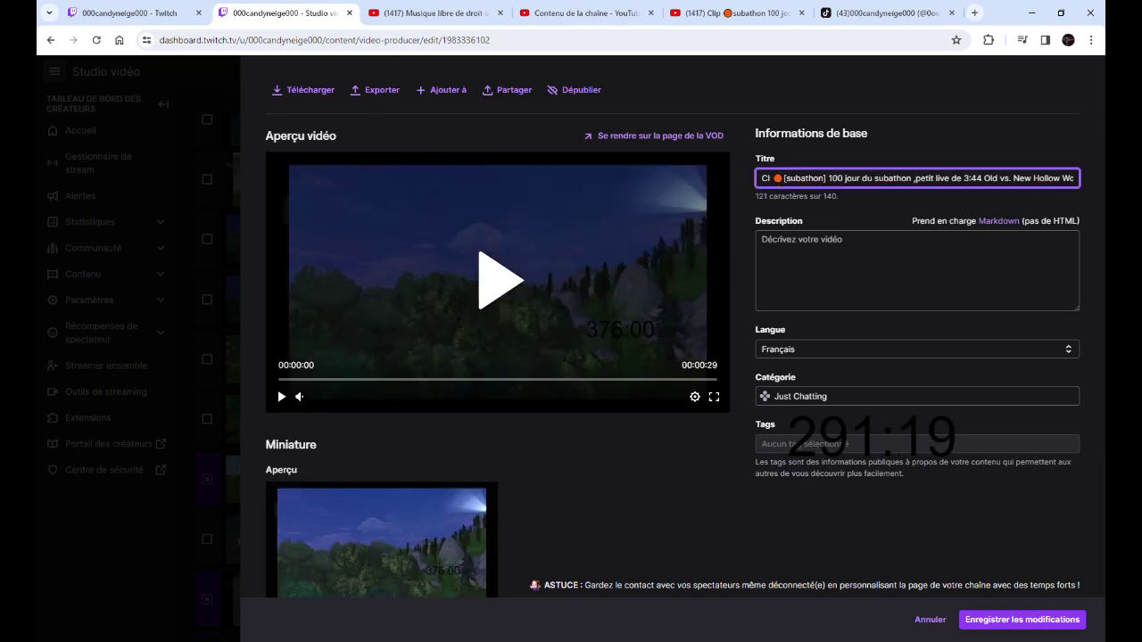
key(BackSpace)
key(BackSpace)
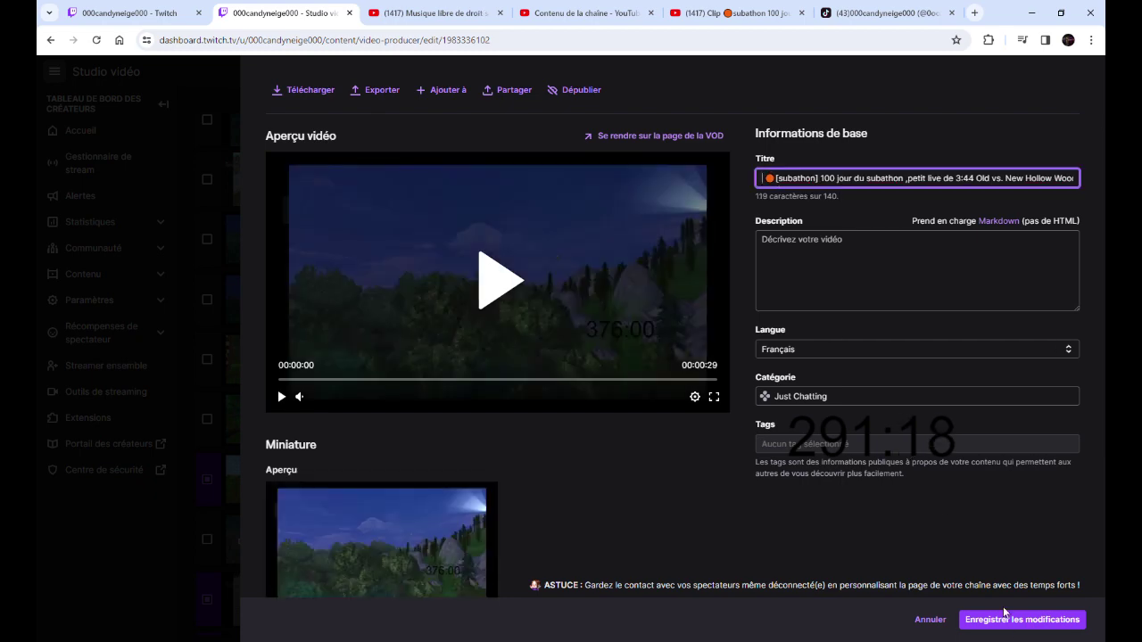
click(1022, 619)
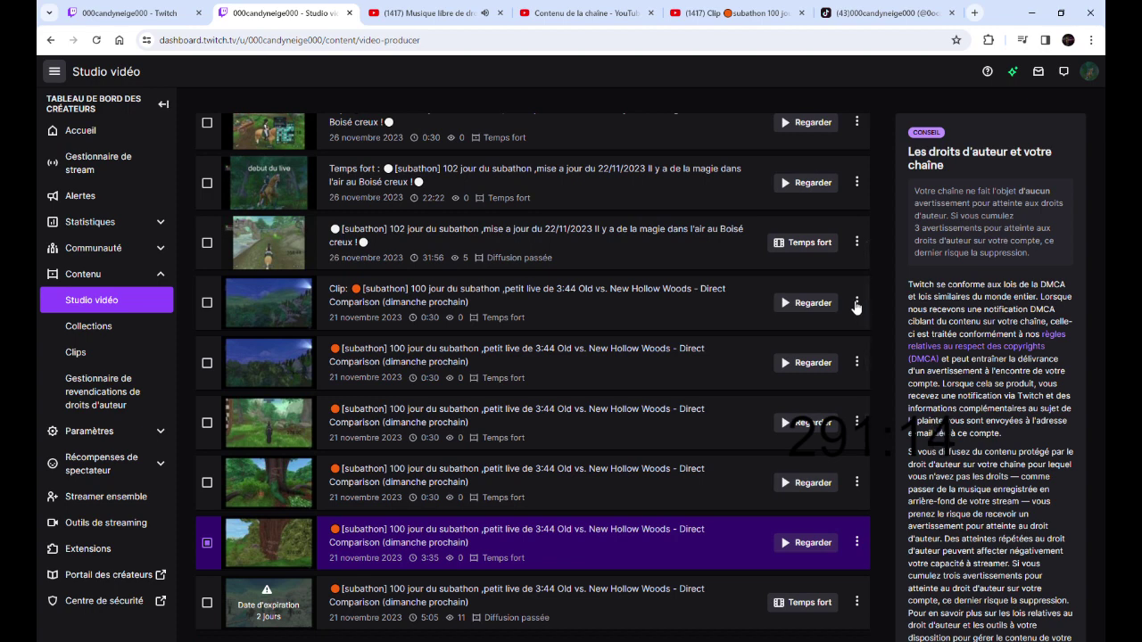
Remove the "Clip:" prefix from the title of the topmost 0:30 "Old vs. New Hollow Woods" clip, below the 31:56 broadcast, and save it
click(855, 304)
click(782, 342)
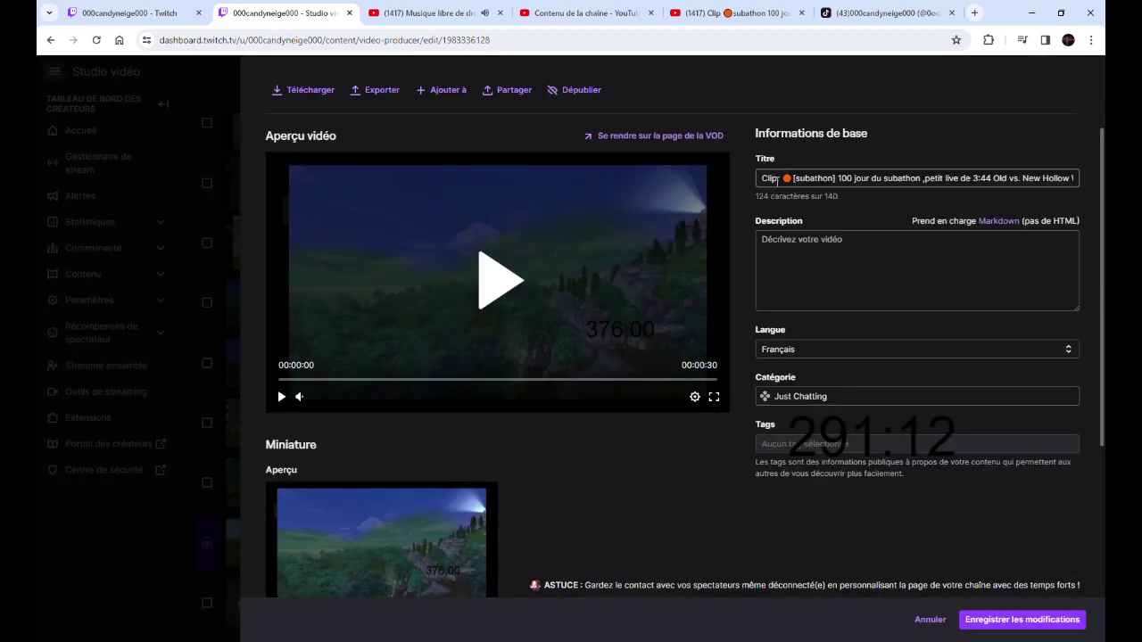
click(780, 178)
key(BackSpace)
key(BackSpace)
key(BackSpace)
key(BackSpace)
key(BackSpace)
key(BackSpace)
click(984, 624)
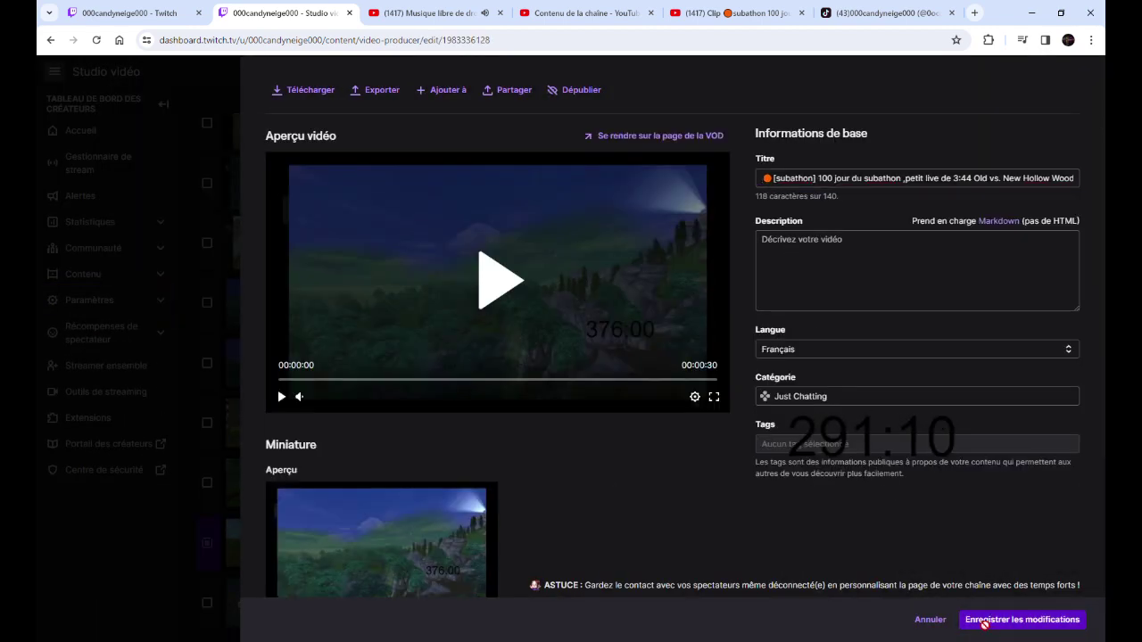
Switch to YouTube to skip the advert on the background music video, and return to Studio vidéo
key(ctrl+Tab)
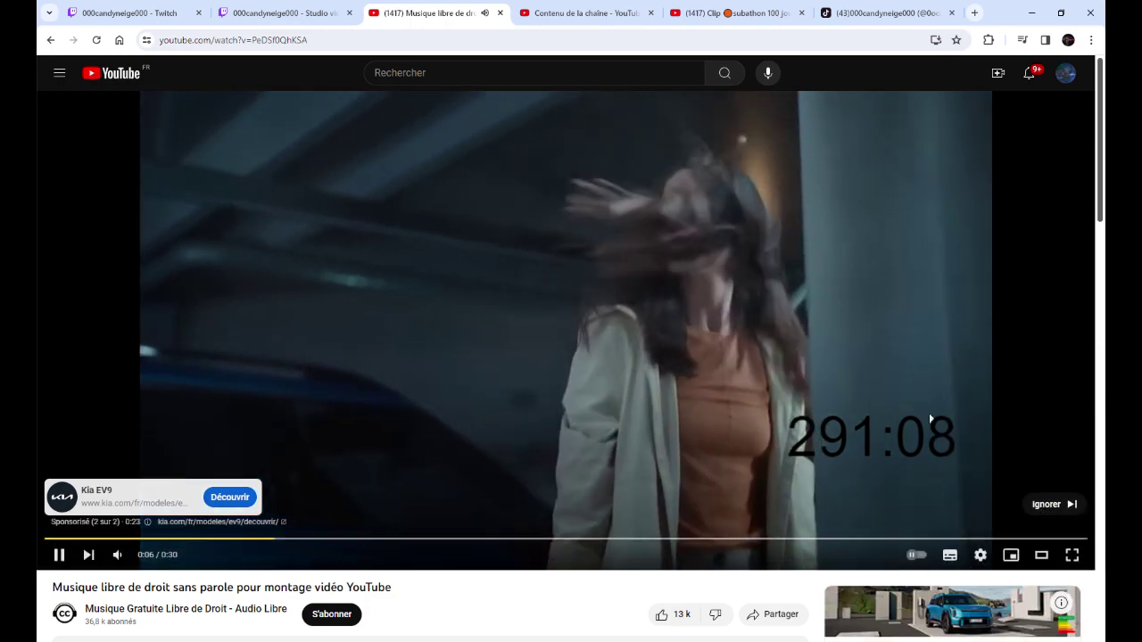
click(1054, 504)
key(ctrl+shift+Tab)
Remove the "Temps fort :" prefix from the title of the 22:22 "102 jour du subathon ,mise a jour du 22/11/2023" highlight and save it
scroll(471, 446, up, 2)
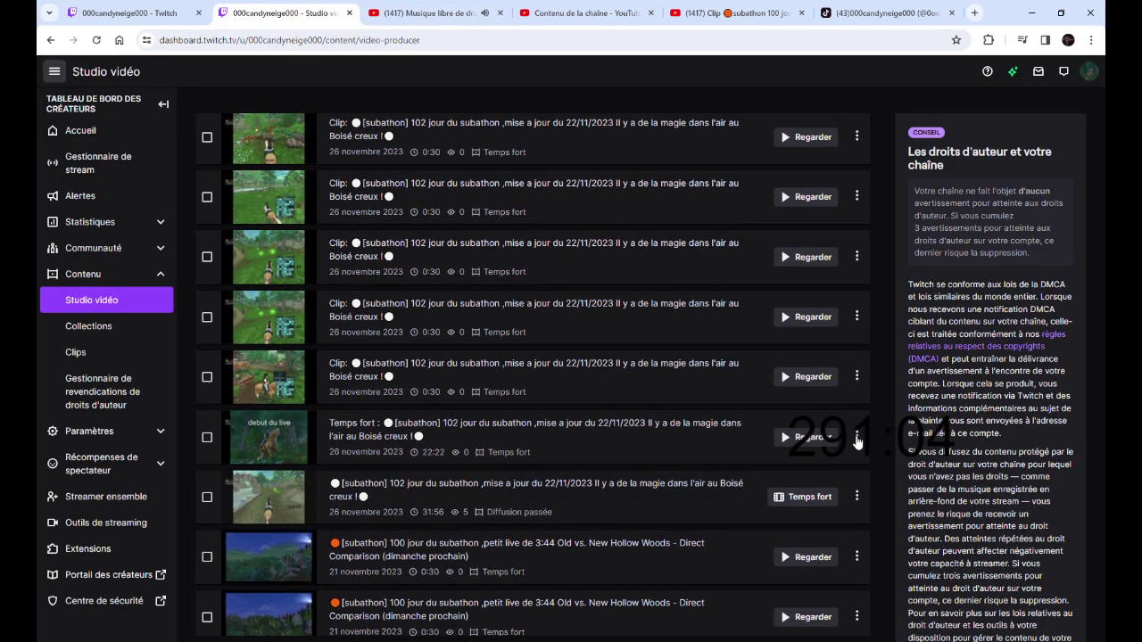
click(857, 437)
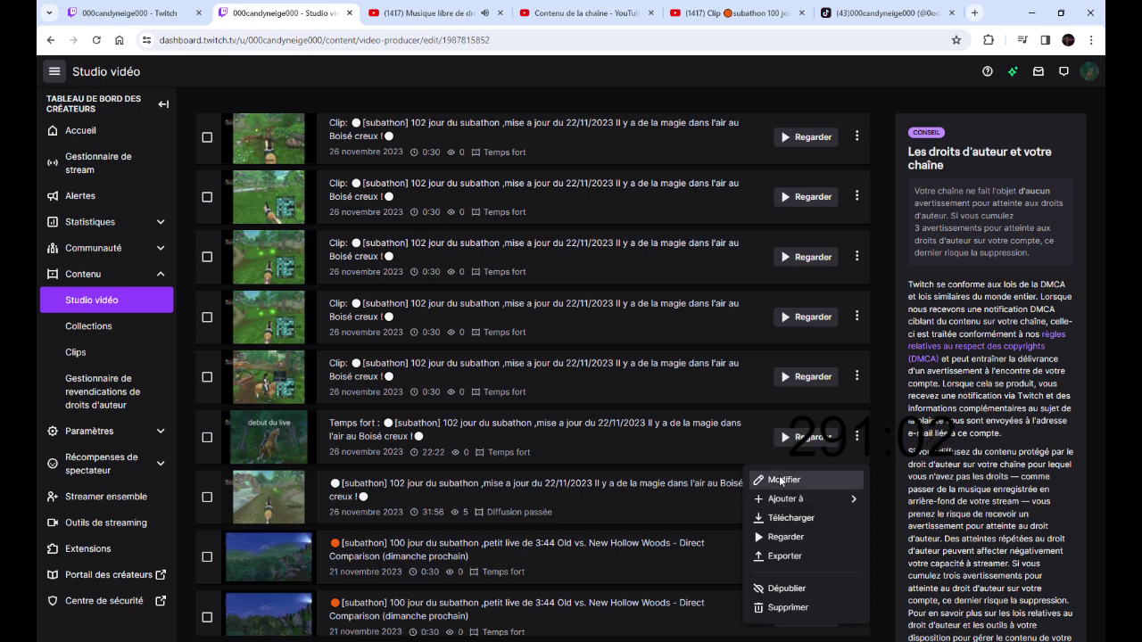
click(774, 480)
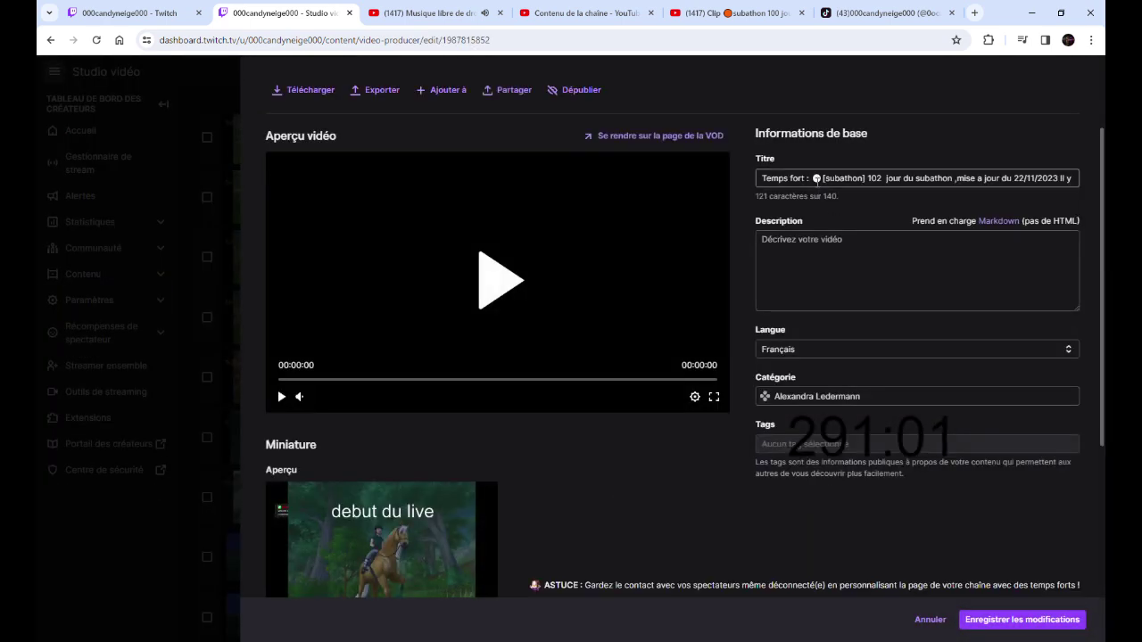
click(815, 178)
key(BackSpace)
key(BackSpace)
key(BackSpace)
key(BackSpace)
key(BackSpace)
key(BackSpace)
key(BackSpace)
key(BackSpace)
key(BackSpace)
key(BackSpace)
key(BackSpace)
key(BackSpace)
key(BackSpace)
click(1008, 628)
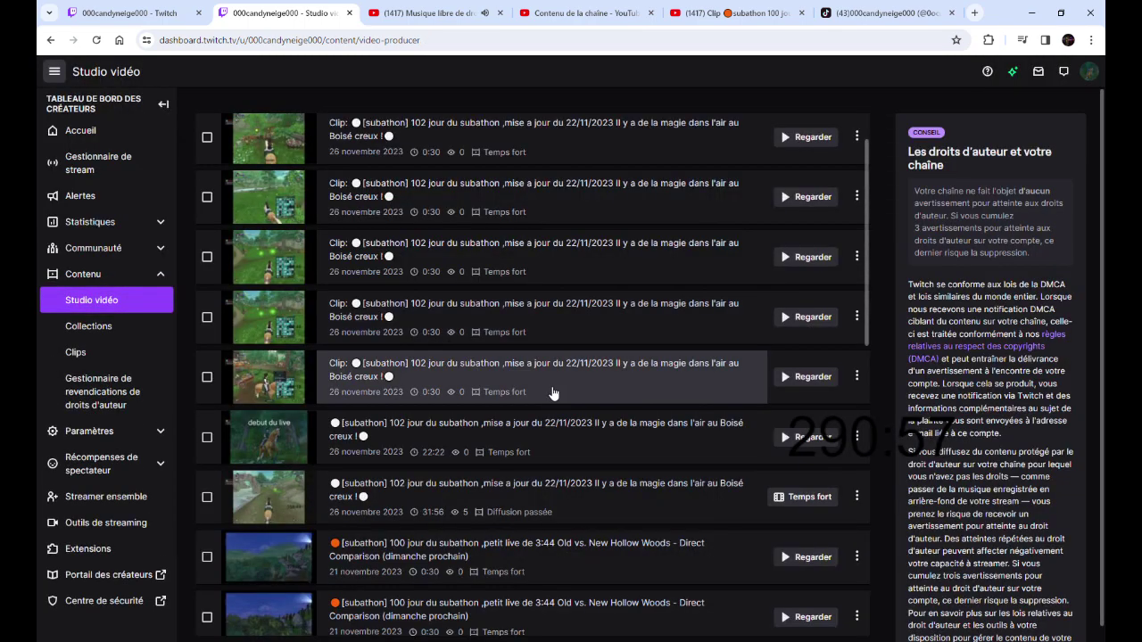
Select the 0:30 "102 jour du subathon" clip directly above the 22:22 highlight, remove the "Clip:" prefix from its title and save it
click(207, 376)
scroll(783, 434, up, 1)
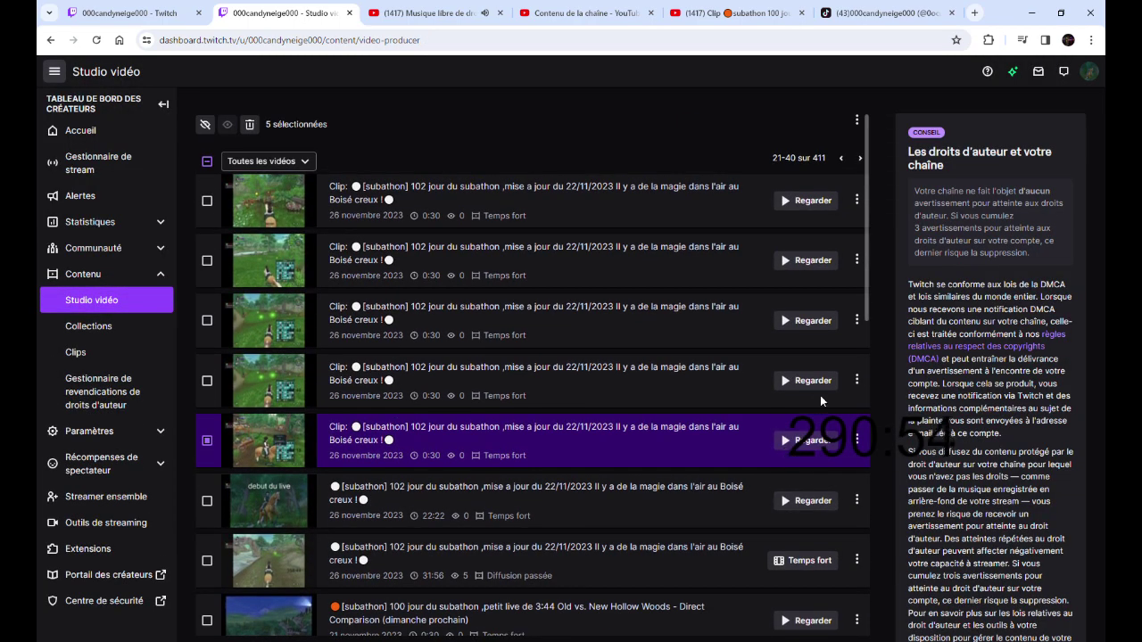
click(856, 439)
click(814, 483)
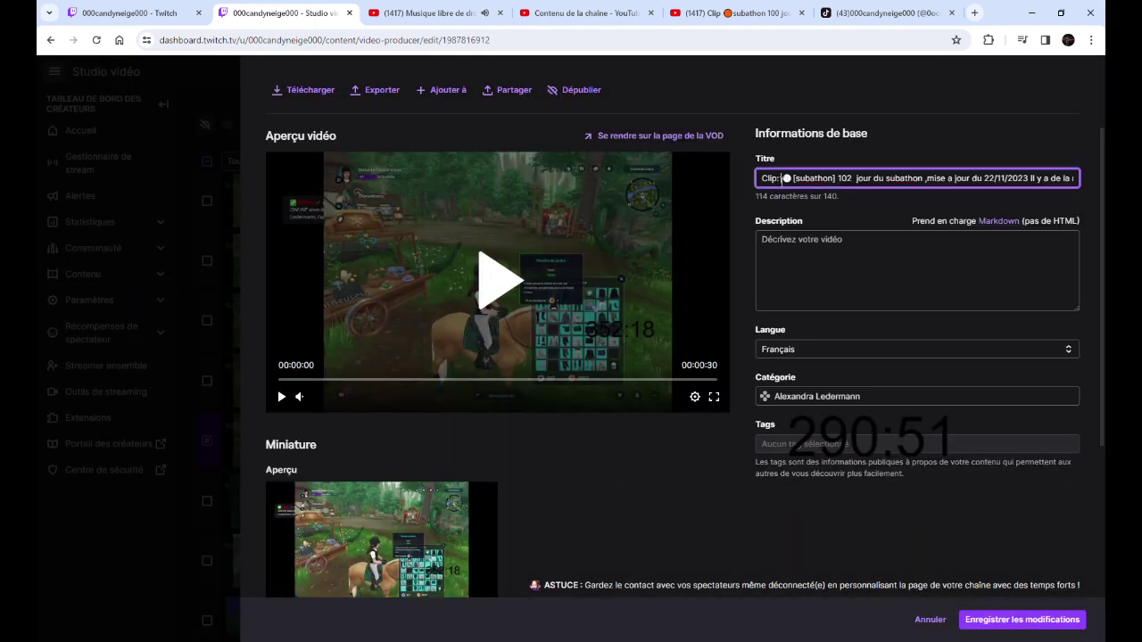
key(BackSpace)
key(BackSpace)
key(BackSpace)
key(BackSpace)
key(BackSpace)
key(BackSpace)
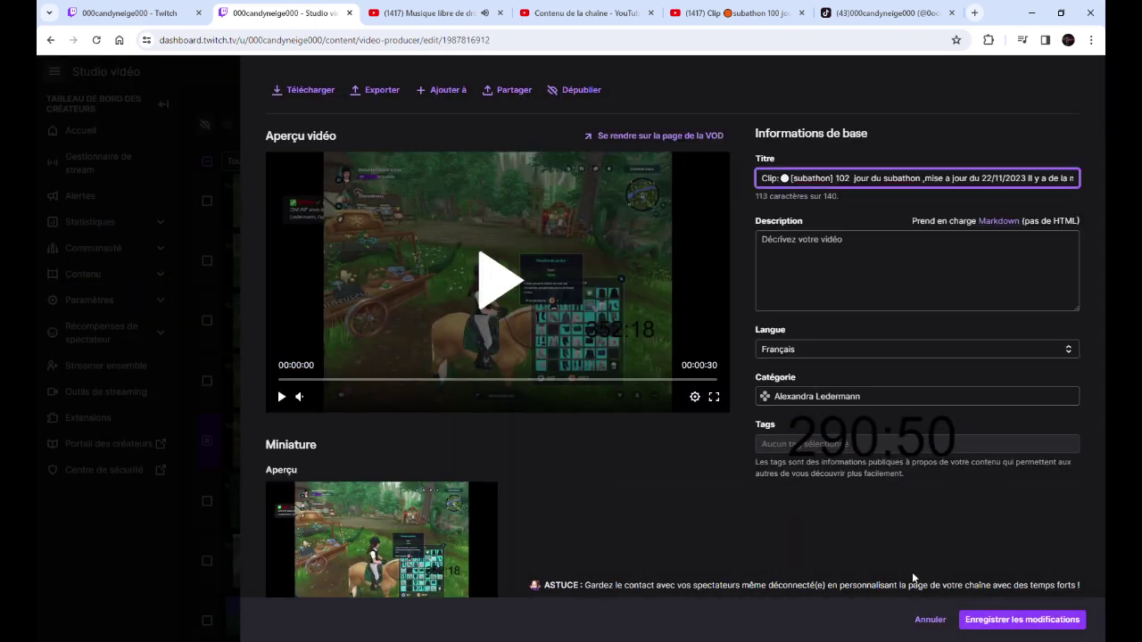
click(1017, 619)
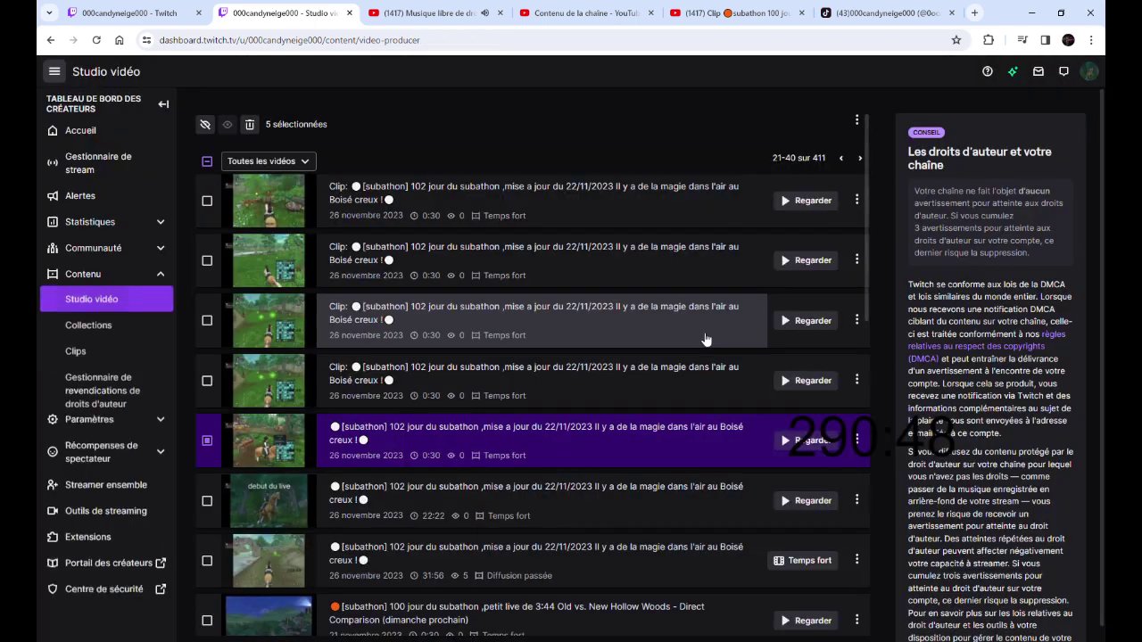
Remove the "Clip:" prefix from the title of the 0:30 "102 jour du subathon" clip two rows above the 22:22 highlight and save it
click(857, 439)
click(832, 430)
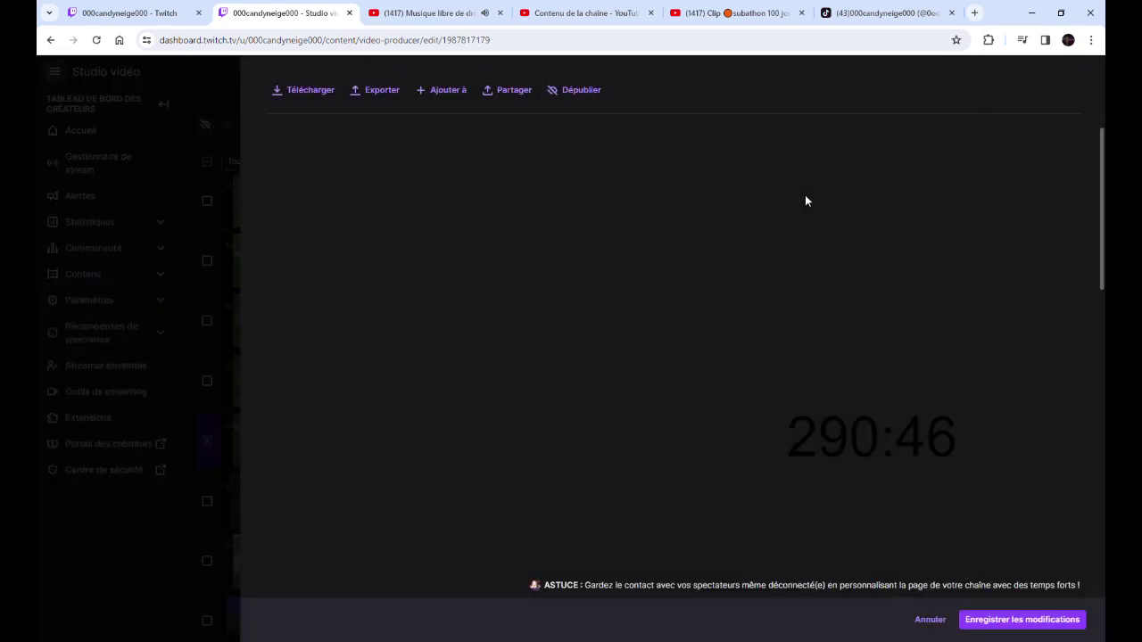
click(783, 179)
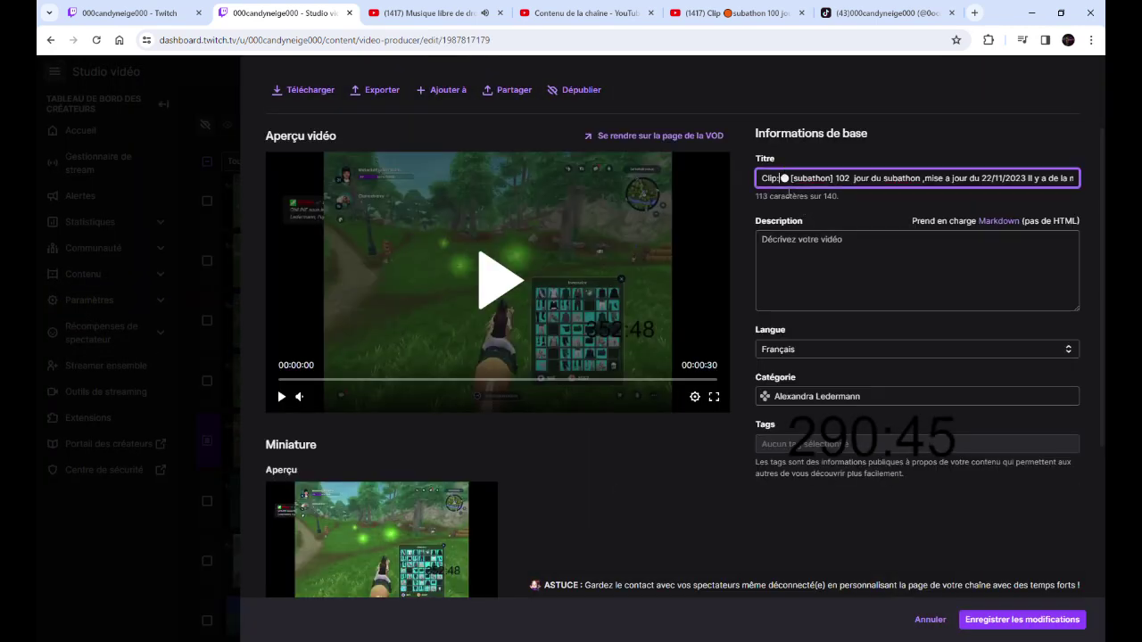
key(BackSpace)
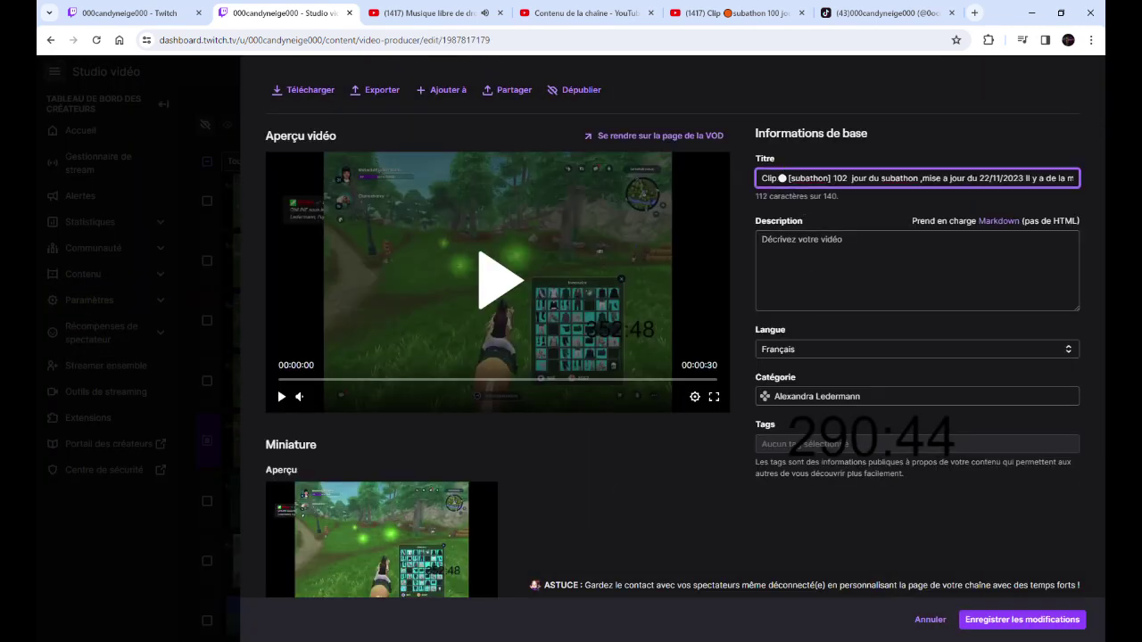
click(1012, 625)
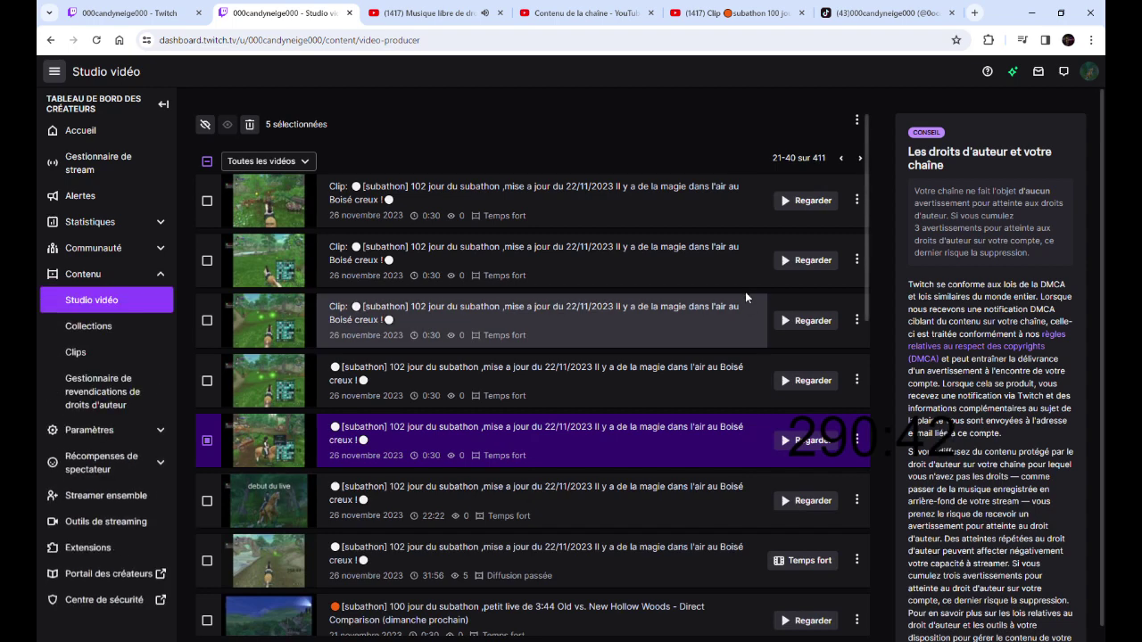
Remove the "Clip:" prefix from the title of the 0:30 "102 jour du subathon" clip three rows above the 22:22 highlight and save it
click(857, 320)
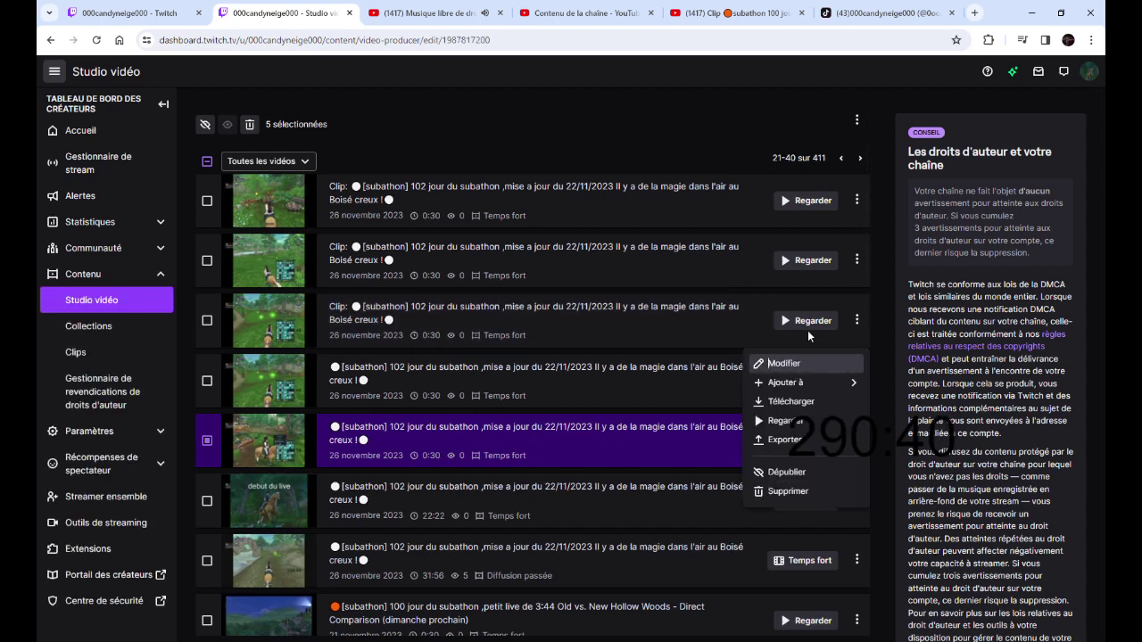
click(783, 363)
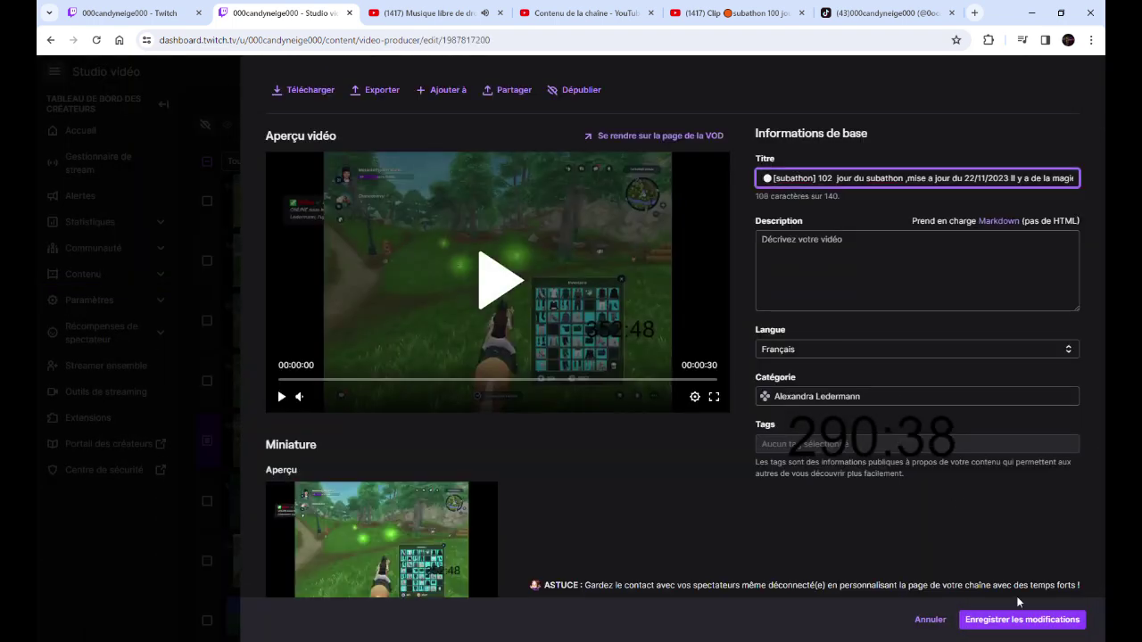
click(1023, 620)
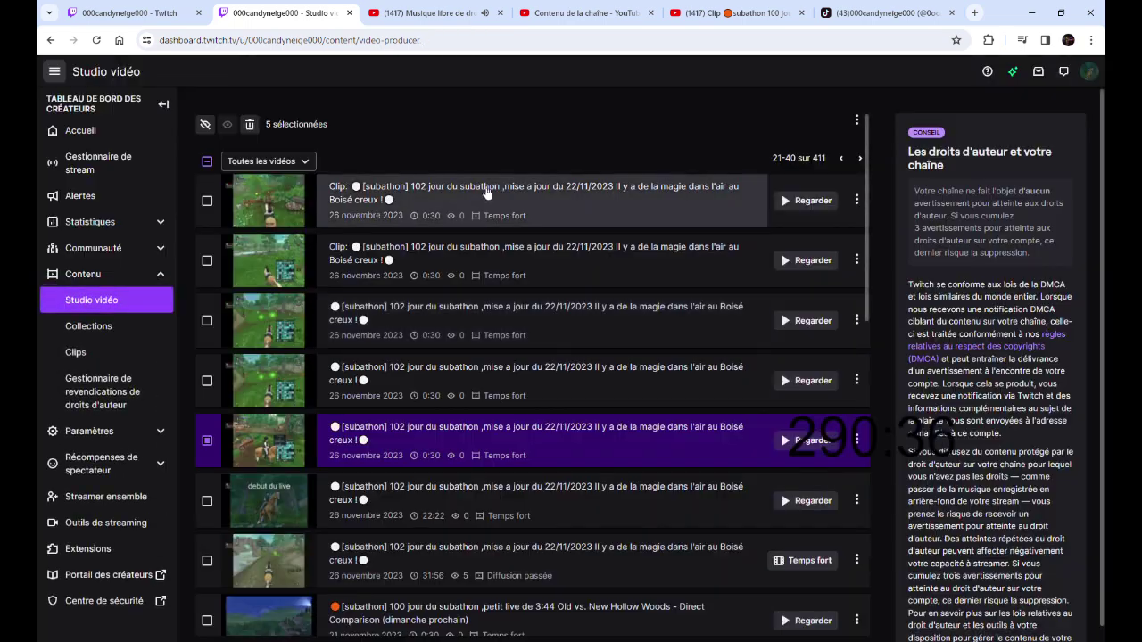
Remove the "Clip:" prefix from the title of the 0:30 "102 jour du subathon" clip four rows above the 22:22 highlight and save it
click(857, 260)
click(776, 303)
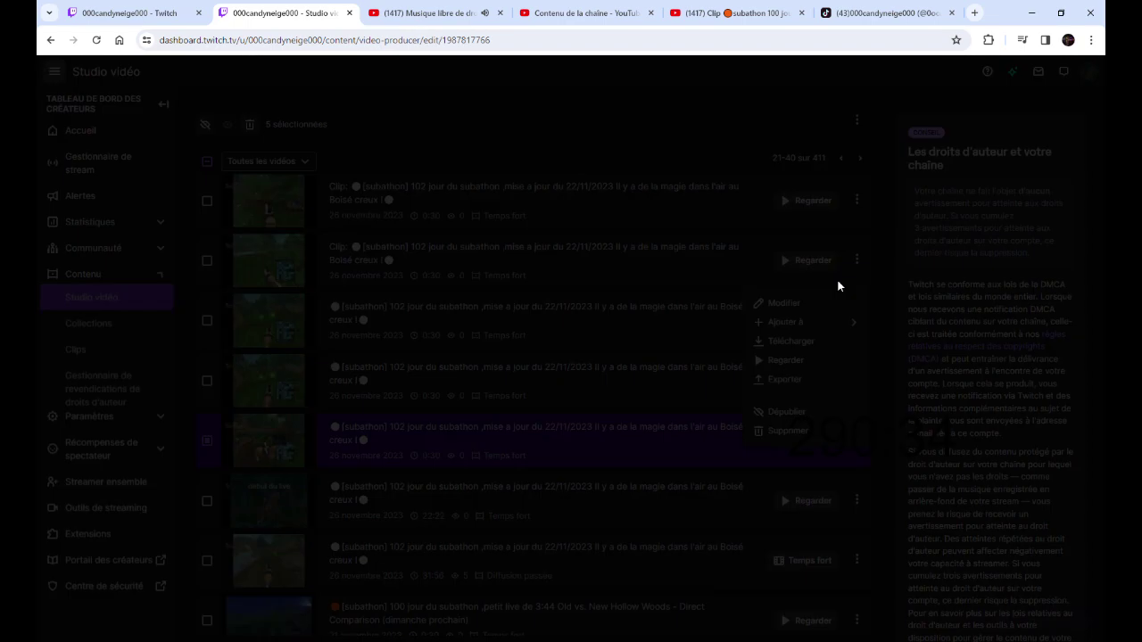
click(785, 179)
key(BackSpace)
key(BackSpace)
key(BackSpace)
key(BackSpace)
key(BackSpace)
key(BackSpace)
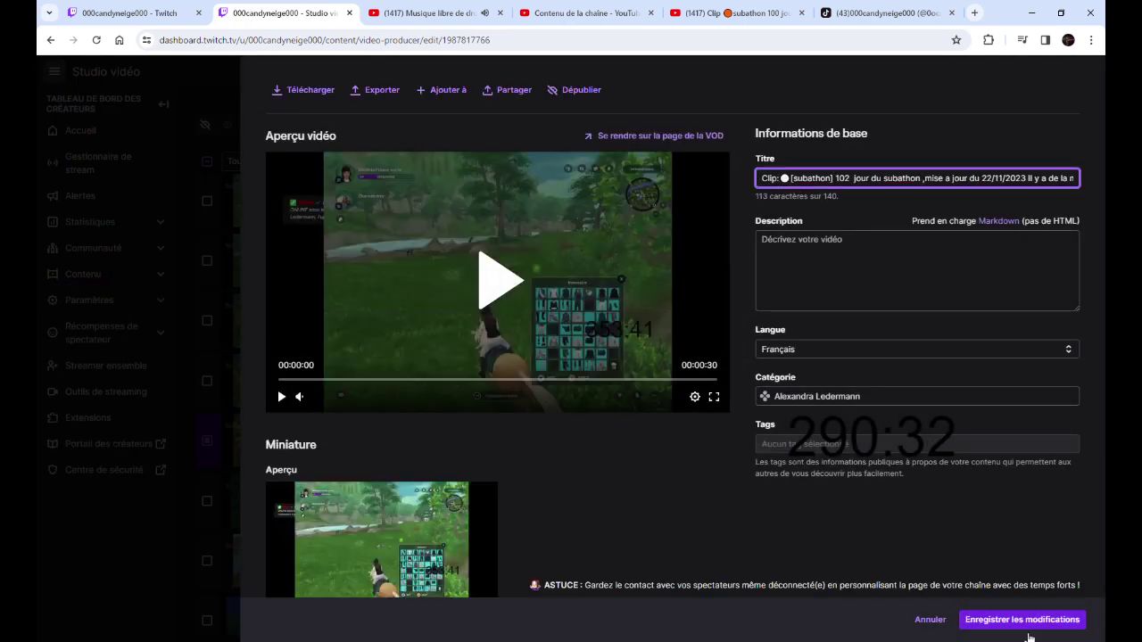
click(1035, 619)
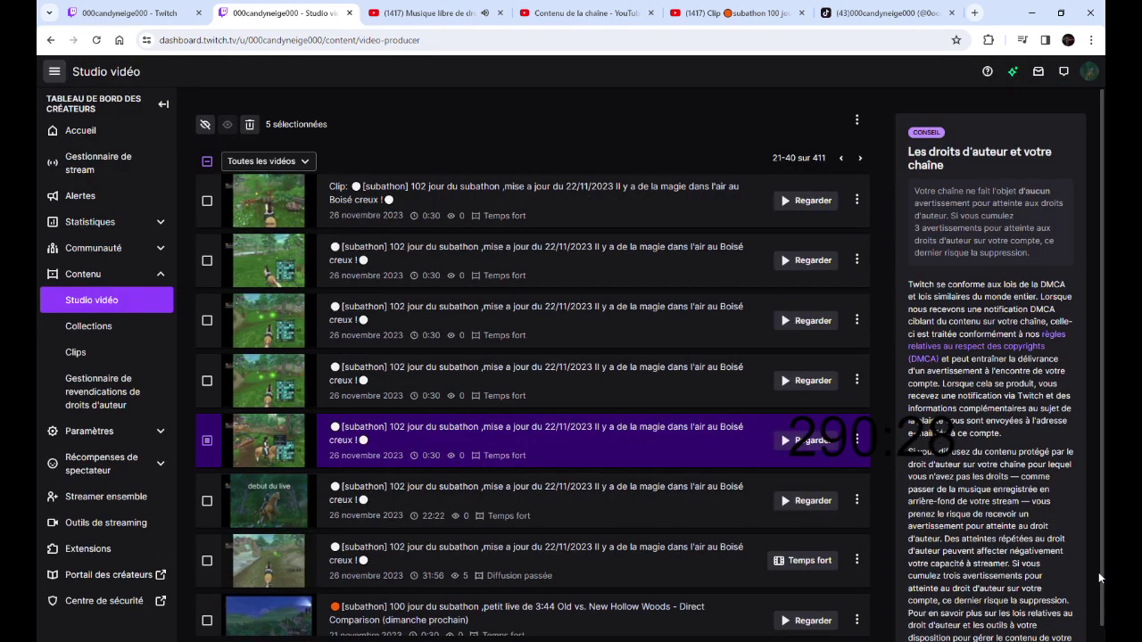
Remove the "Clip:" prefix from the title of the first 0:30 "102 jour du subathon" clip on the page and save it
click(857, 200)
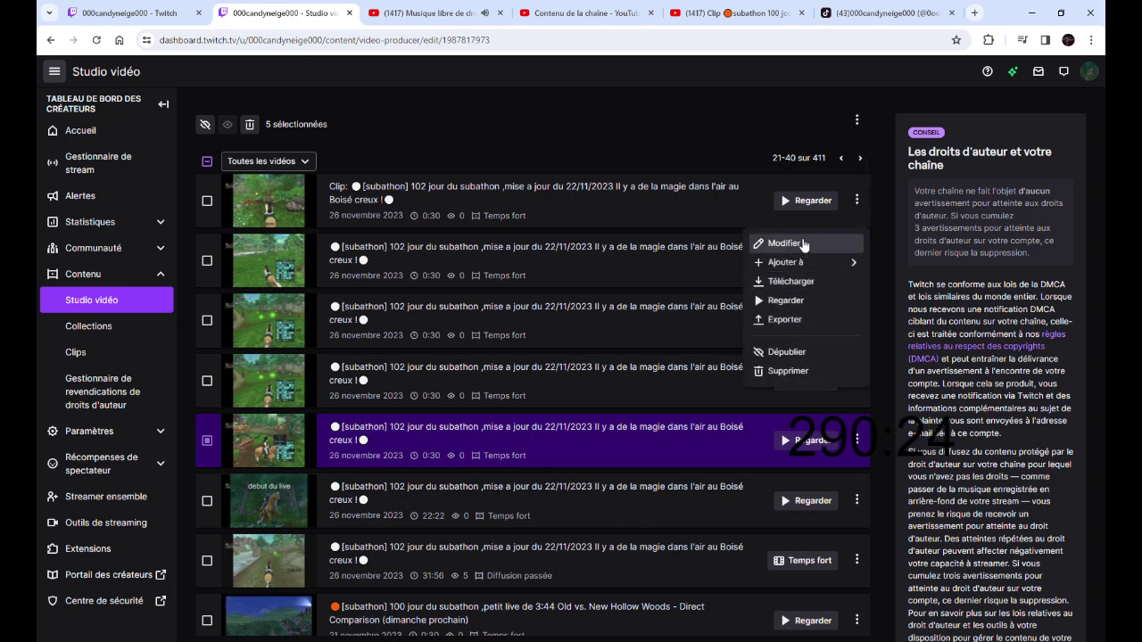
click(784, 243)
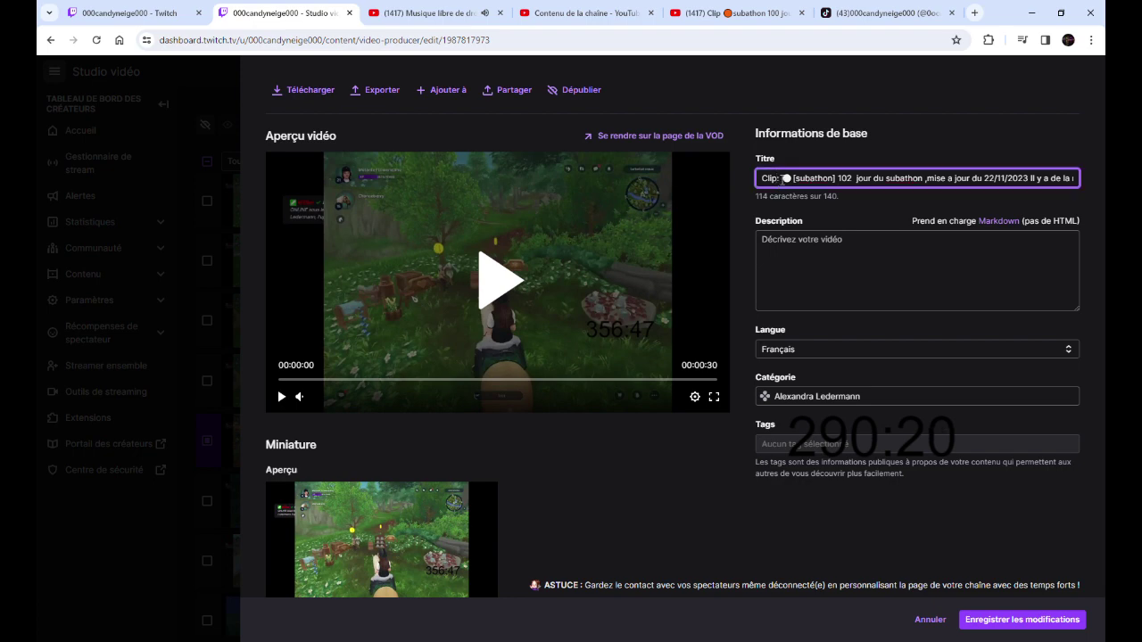
key(BackSpace)
key(BackSpace)
key(BackSpace)
key(BackSpace)
click(990, 619)
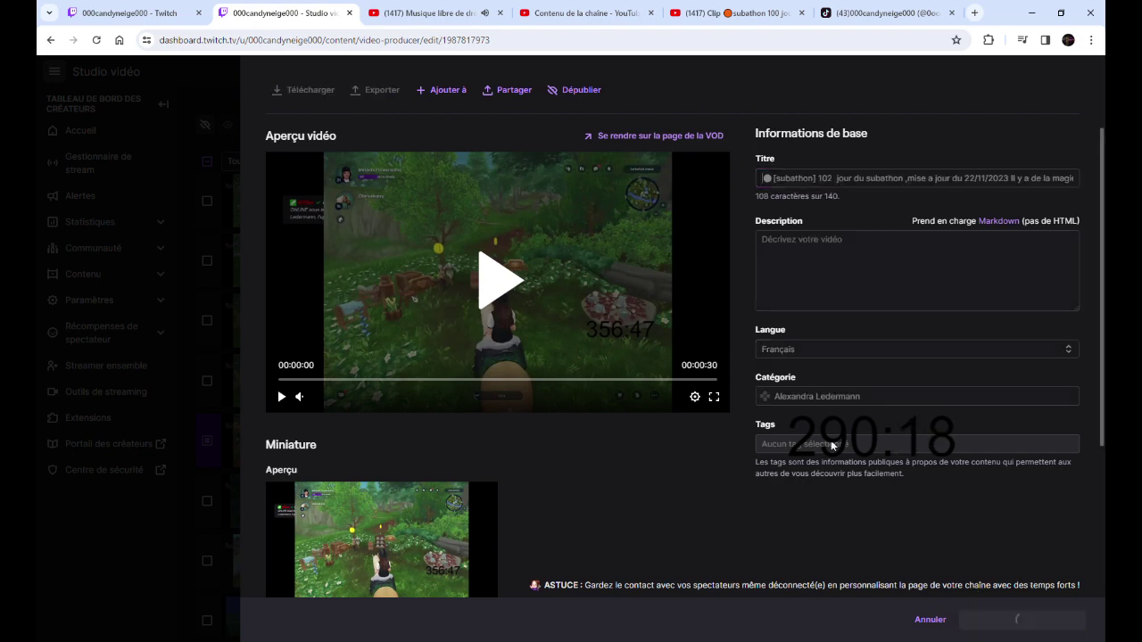
Return to the video list, go to its first page and check the titles for remaining prefixes
click(50, 40)
click(837, 161)
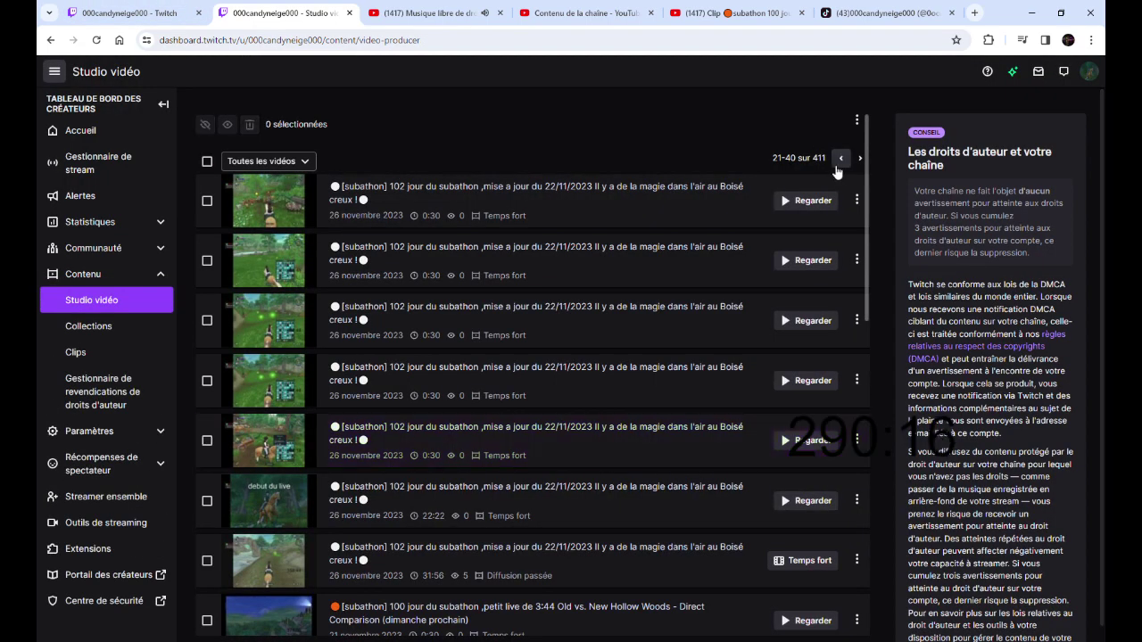
scroll(657, 294, down, 9)
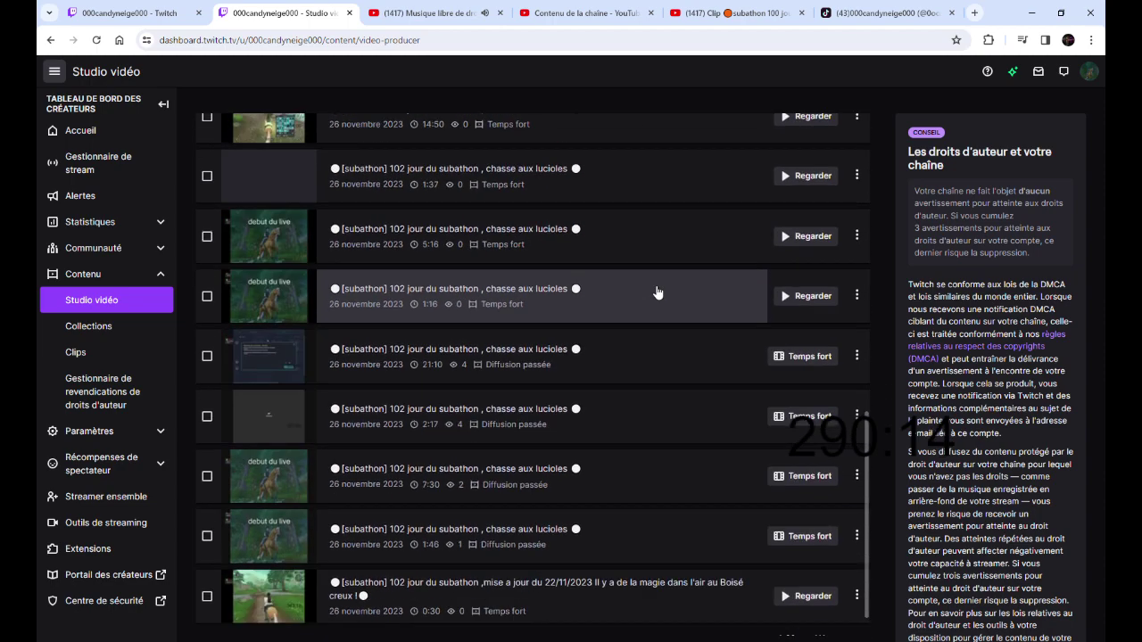
scroll(669, 328, up, 9)
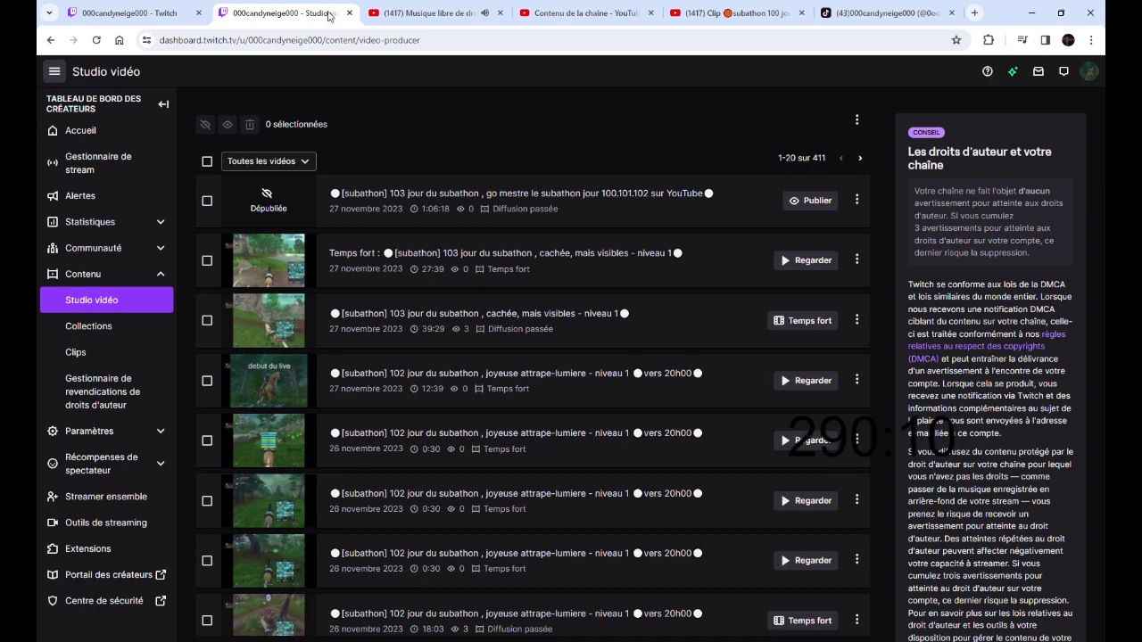
Check the Twitch channel's live page, and switch to the YouTube Studio channel content list
click(178, 12)
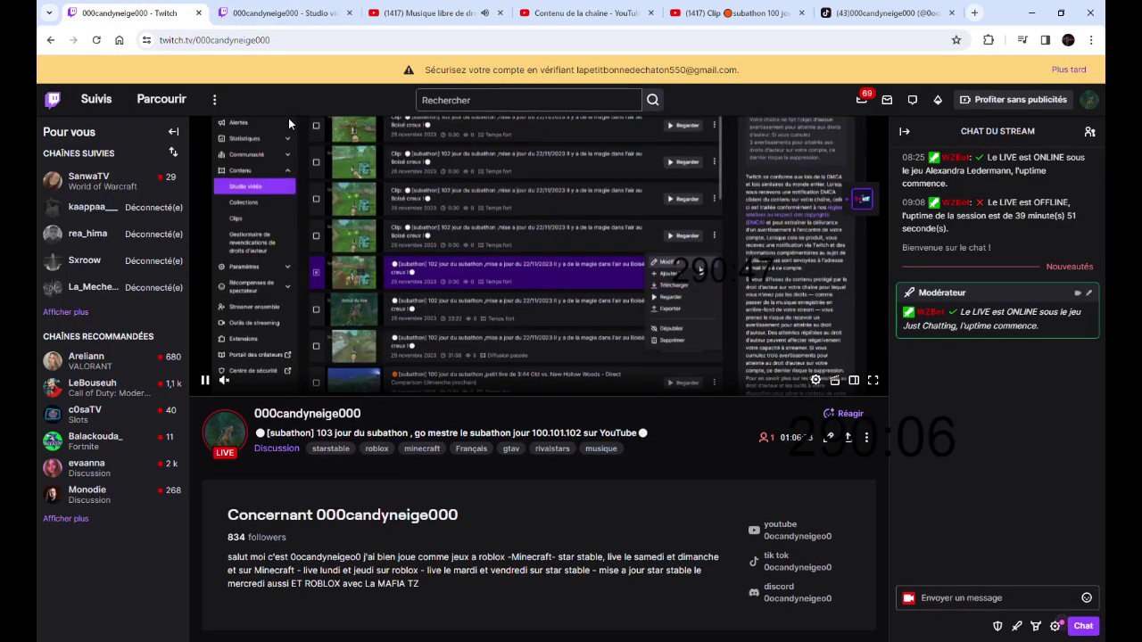
click(295, 13)
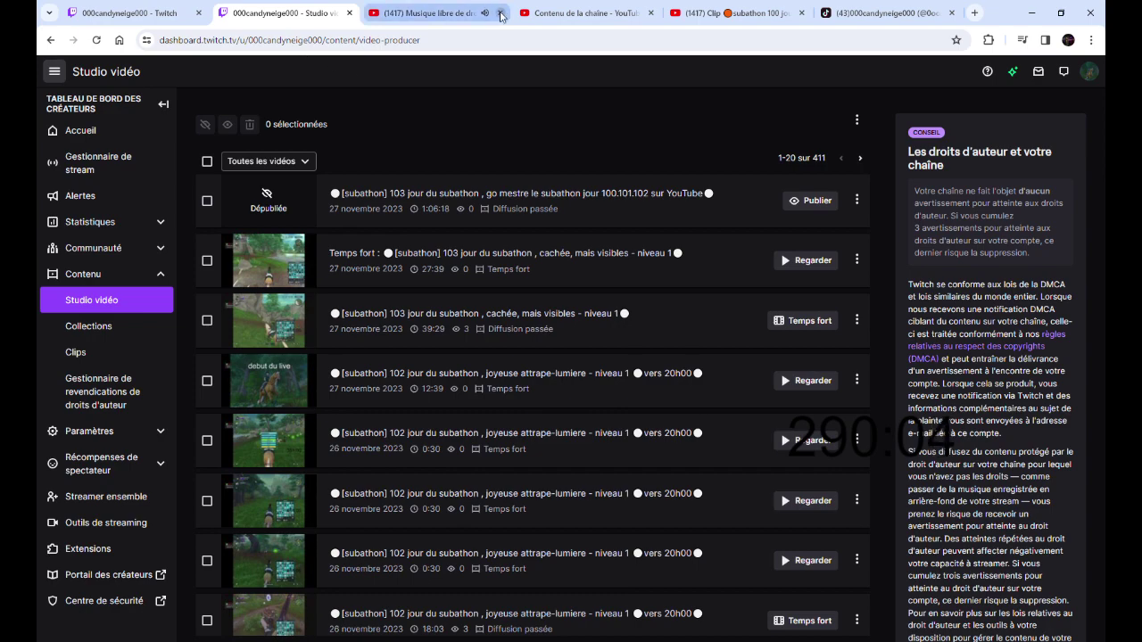
click(443, 7)
click(584, 12)
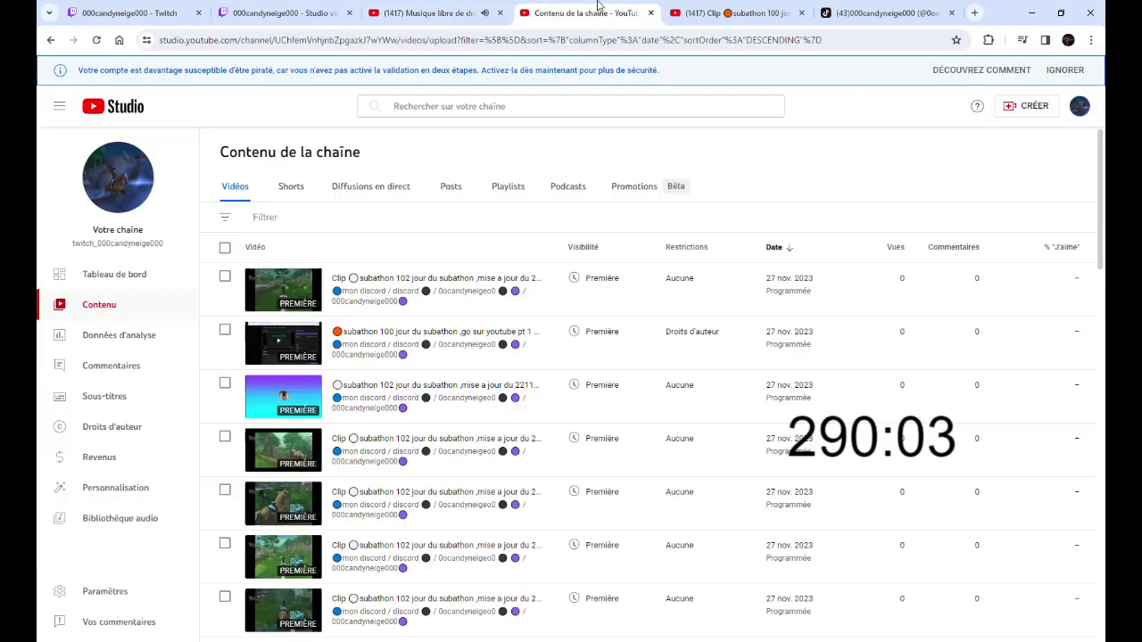
Switch to the TikTok profile, reload it and look through the list of posted subathon videos
click(747, 7)
click(883, 13)
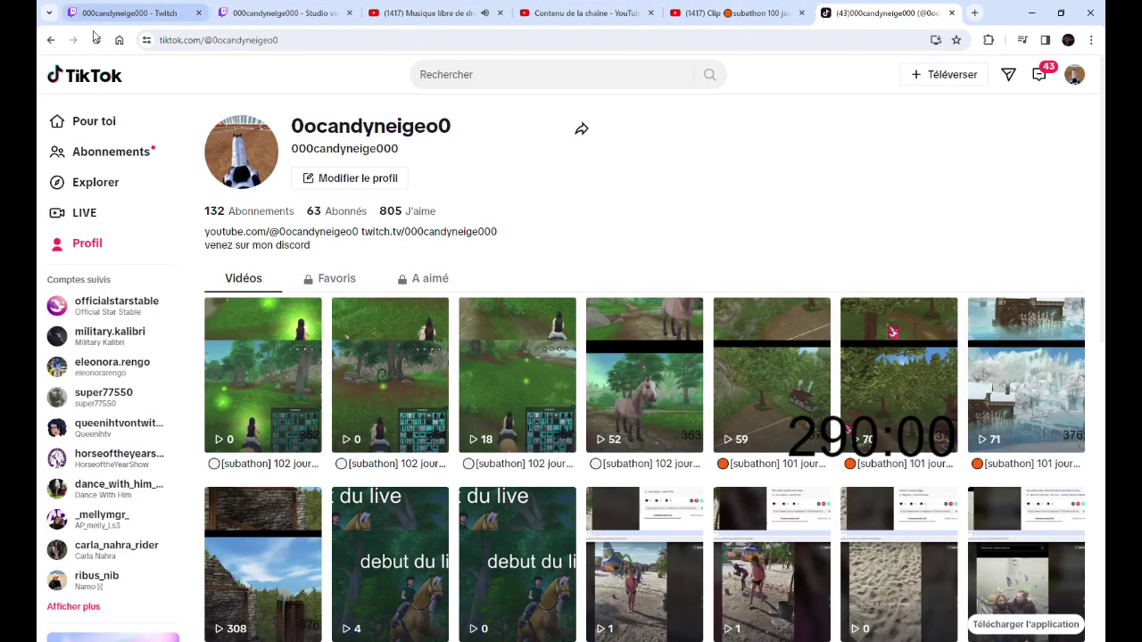
click(95, 41)
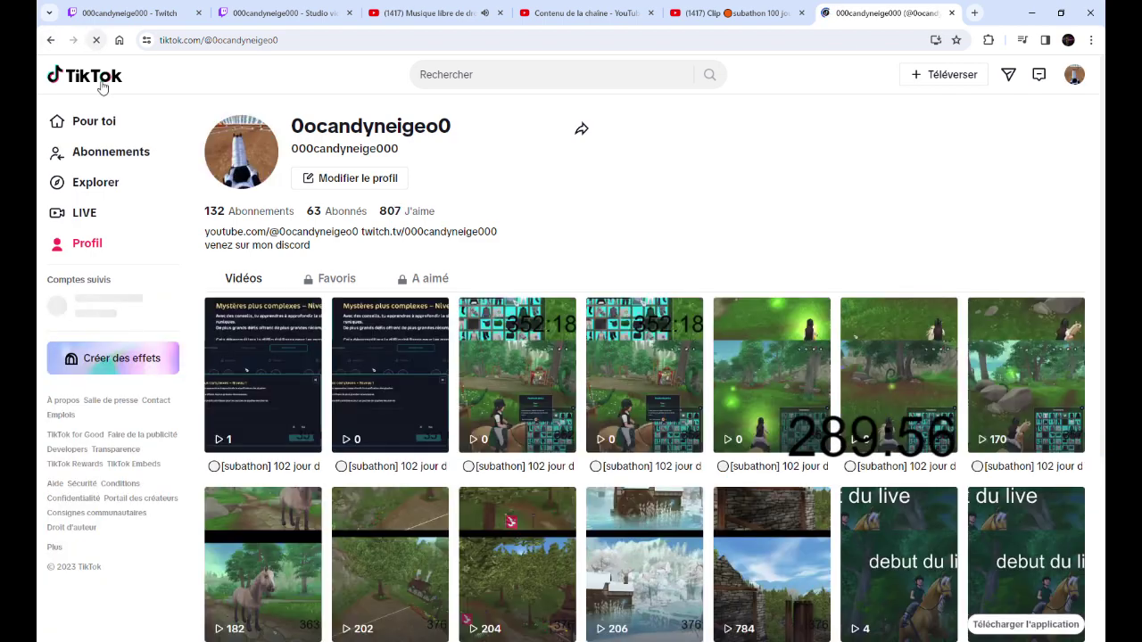
scroll(657, 429, down, 2)
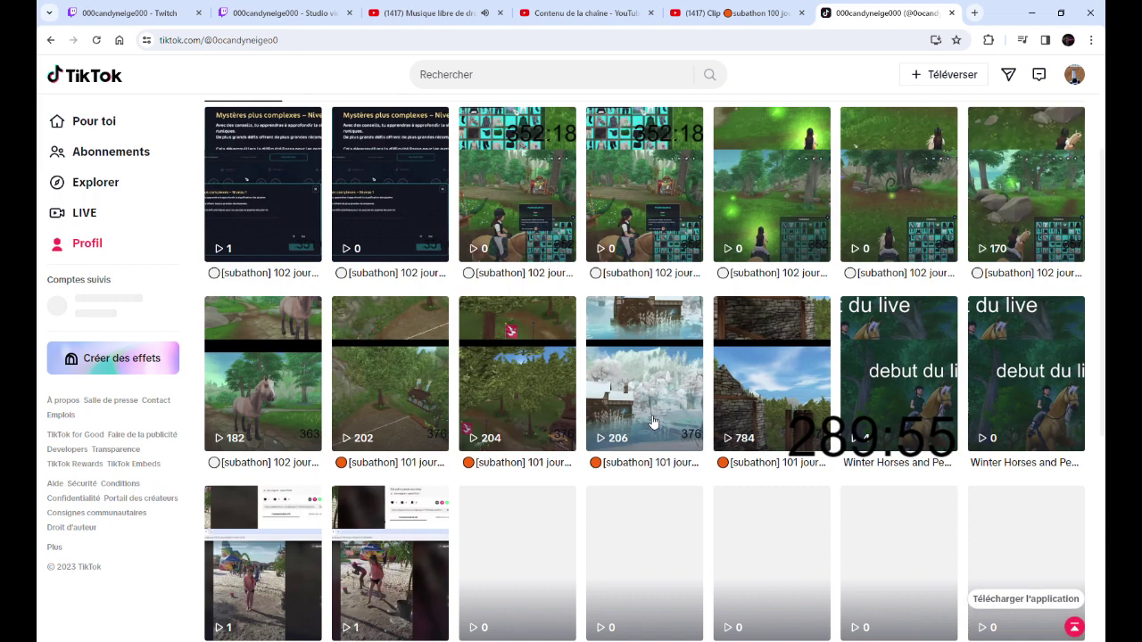
scroll(655, 424, down, 2)
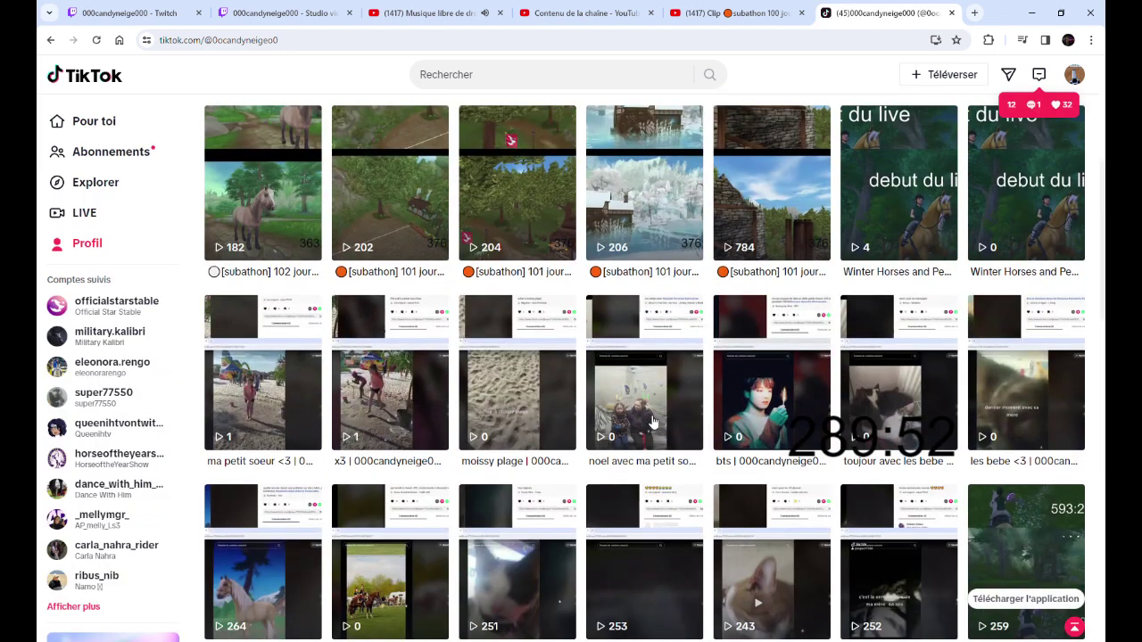
scroll(653, 421, up, 3)
scroll(652, 422, up, 2)
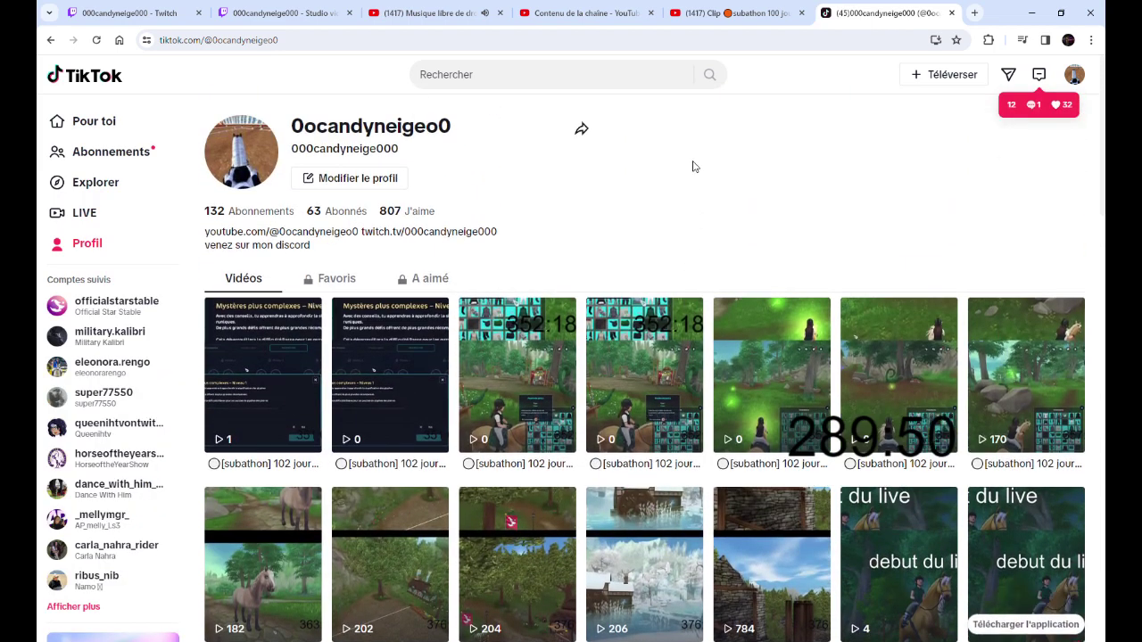
Return to YouTube Studio and upload the "102 jour du subathon , chasse aux lucioles" 2 video file
click(584, 9)
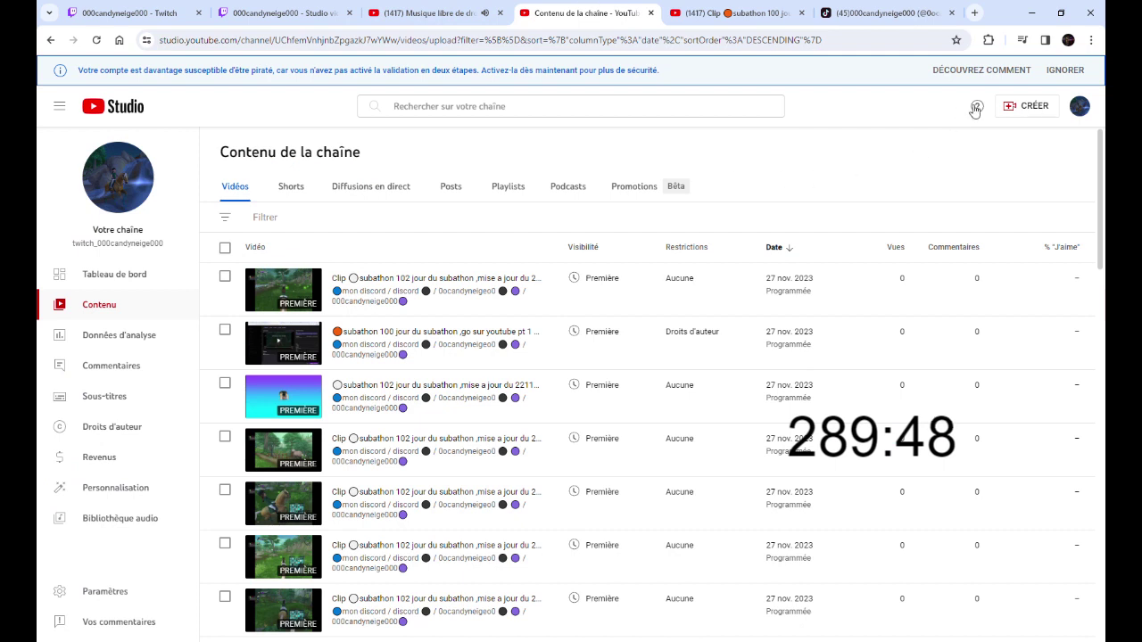
click(1030, 106)
click(988, 134)
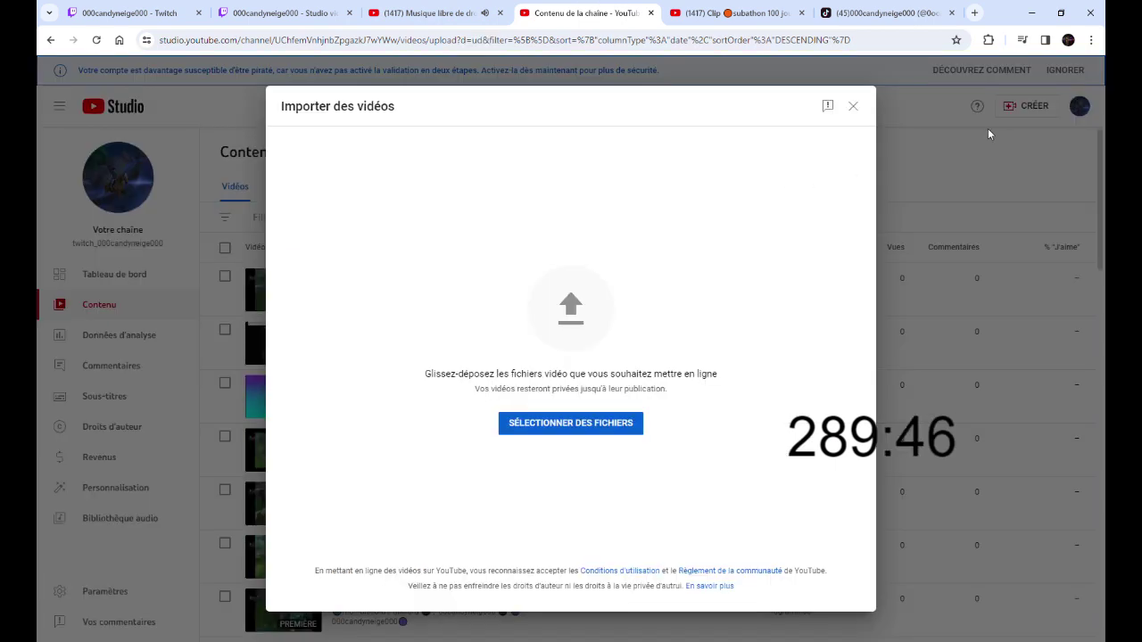
click(611, 420)
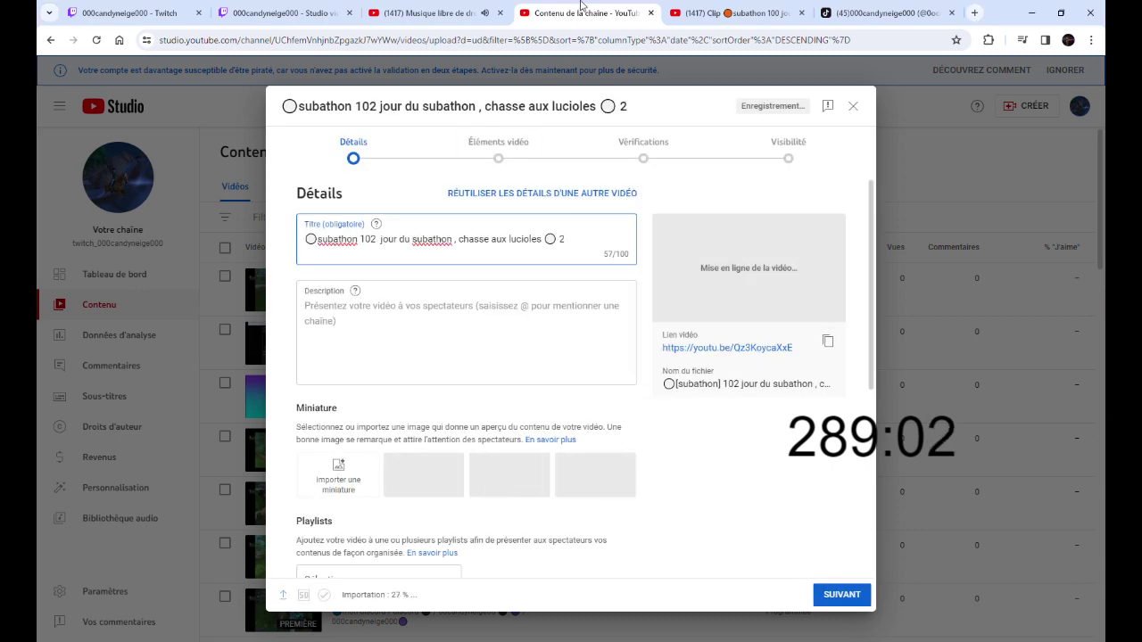
Copy the description of the "Clip subathon 100 jour" premiere into the new upload and remove the trailing "2" from its title
click(729, 8)
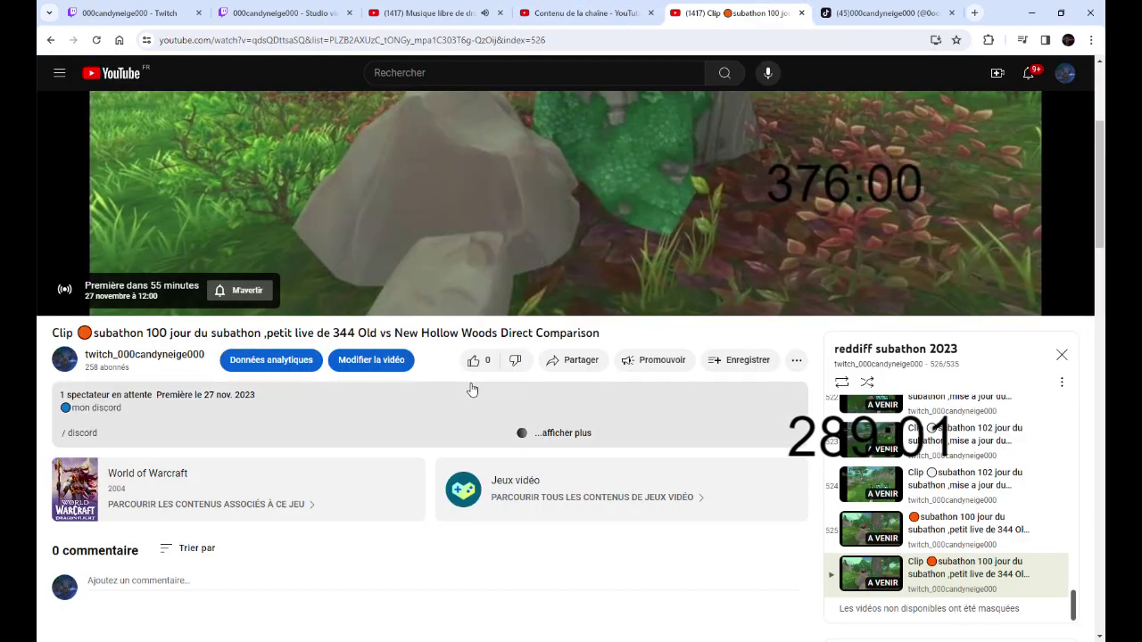
click(562, 437)
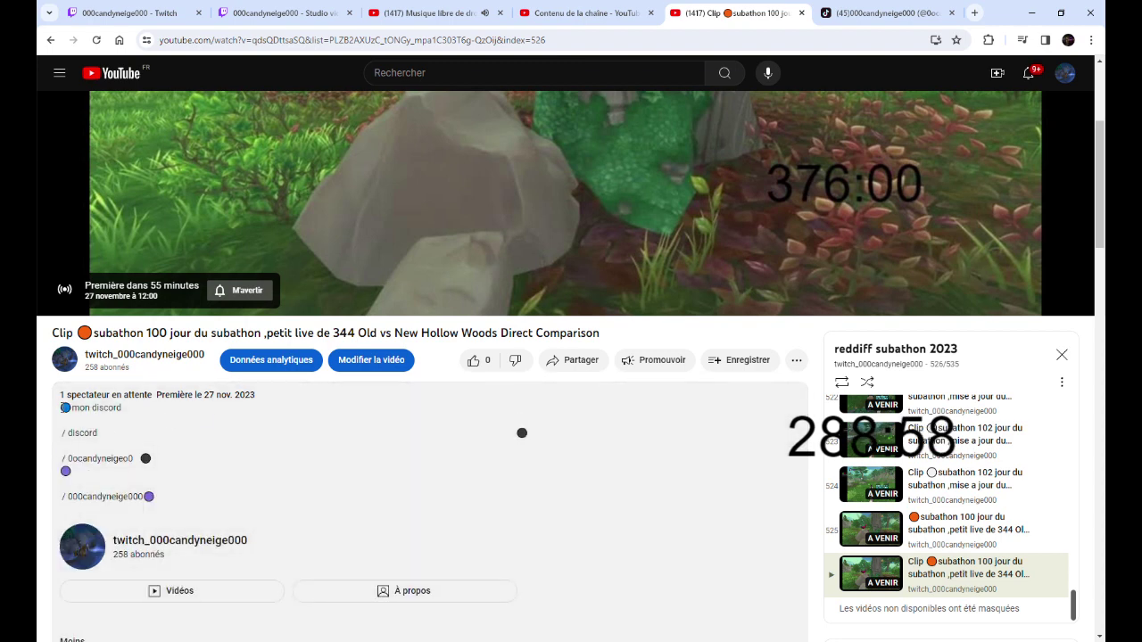
drag(61, 403, 187, 503)
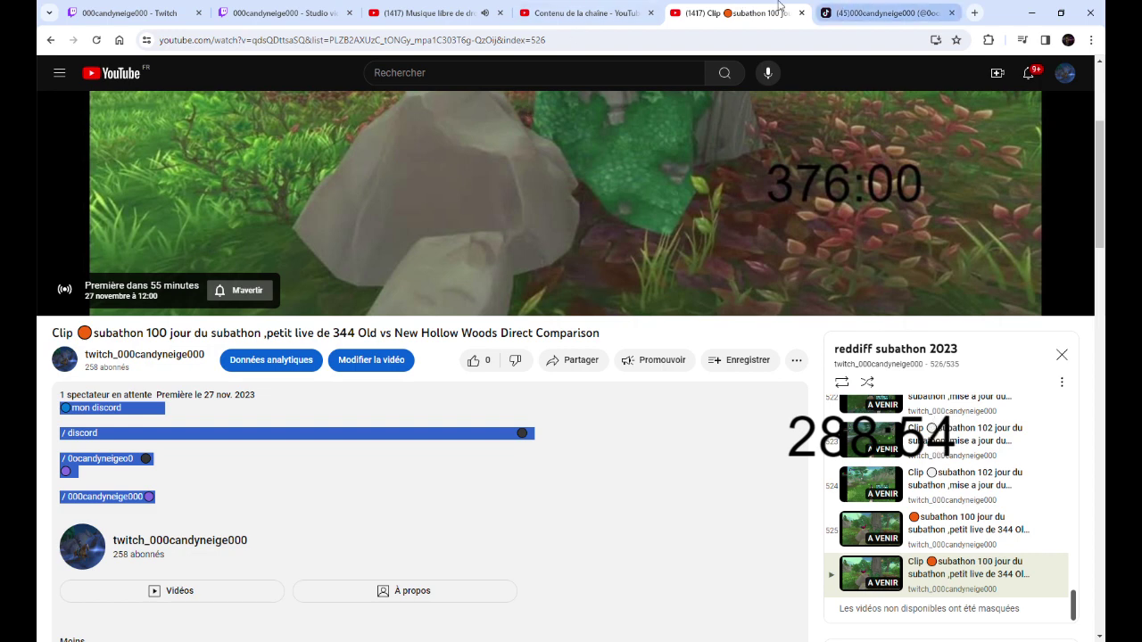
click(624, 9)
click(505, 331)
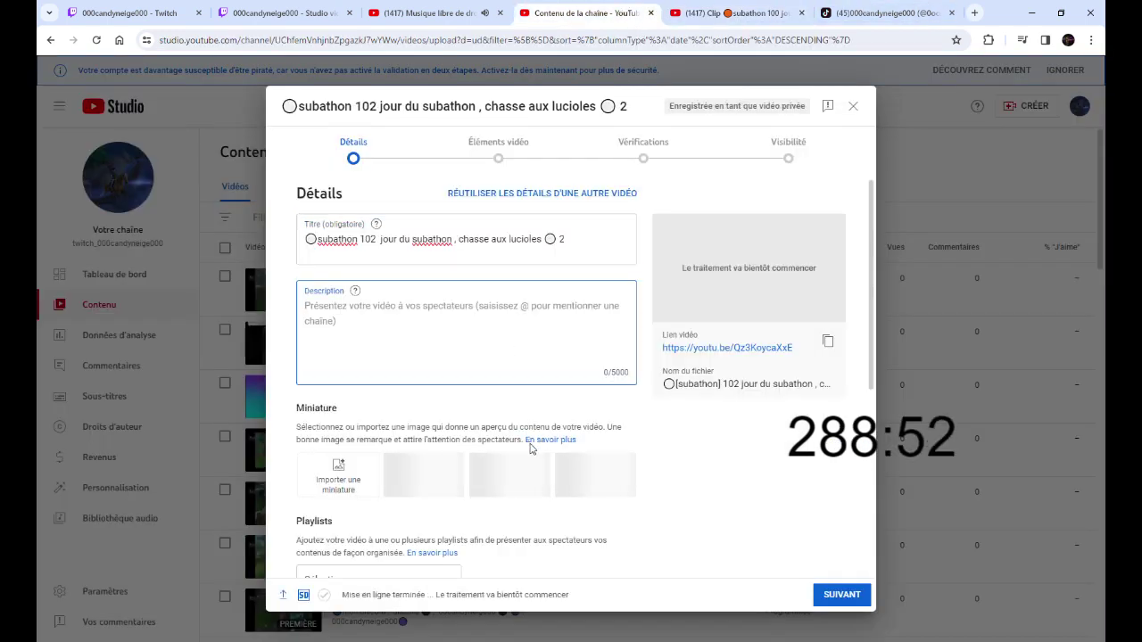
key(ctrl+v)
double_click(562, 239)
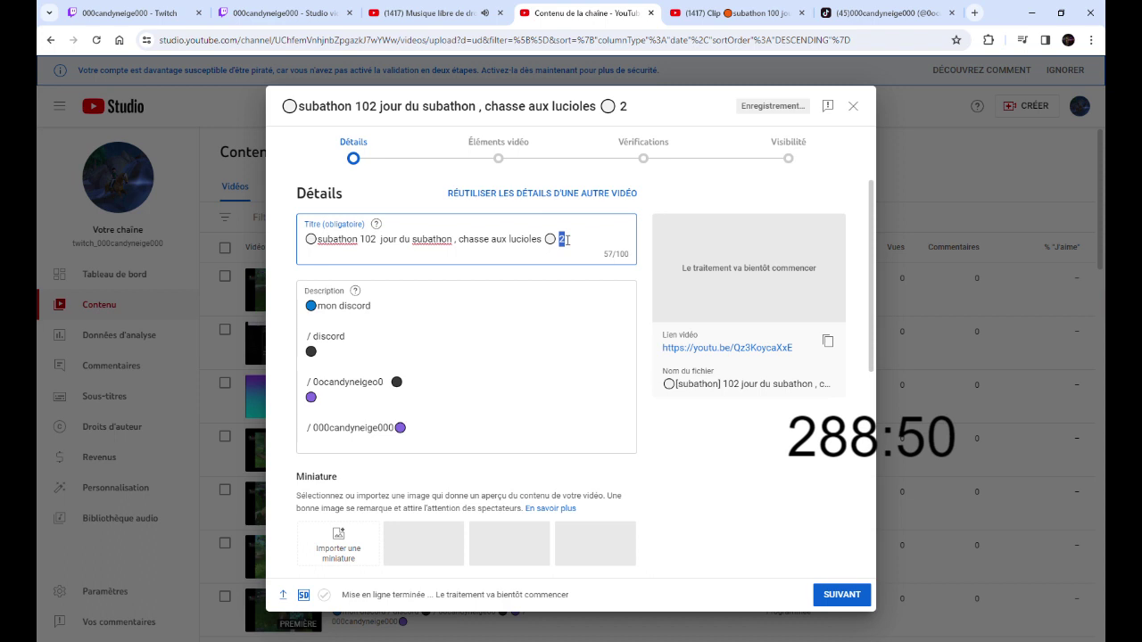
key(BackSpace)
Add the upload to the "reddiff subathon 2023" playlist and mark it as not made for kids
scroll(484, 492, down, 4)
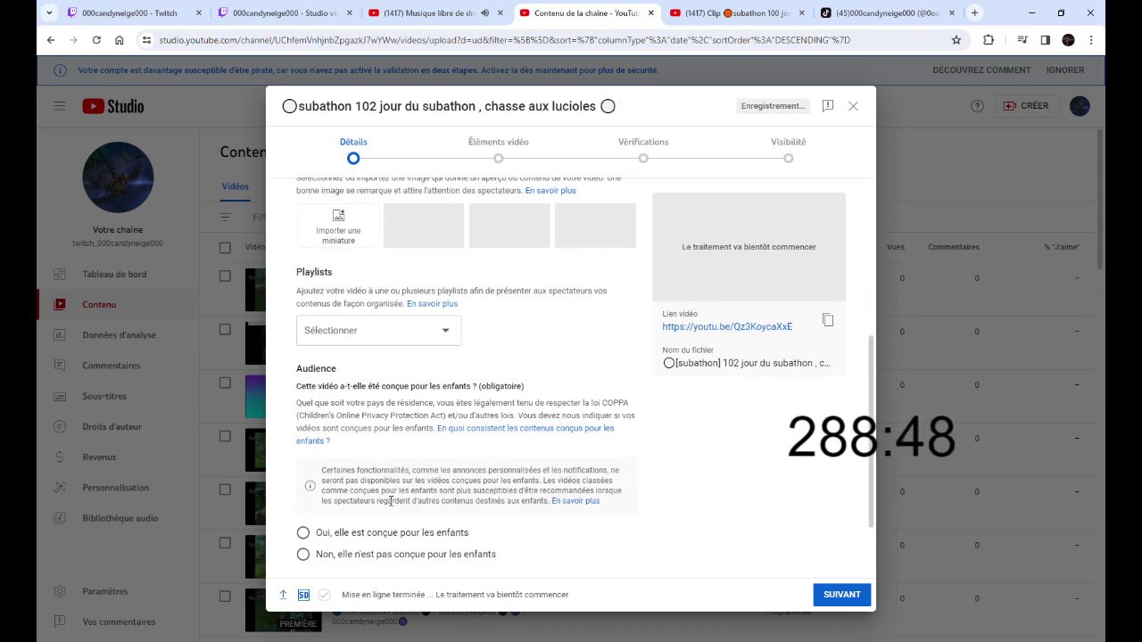
click(360, 335)
click(318, 374)
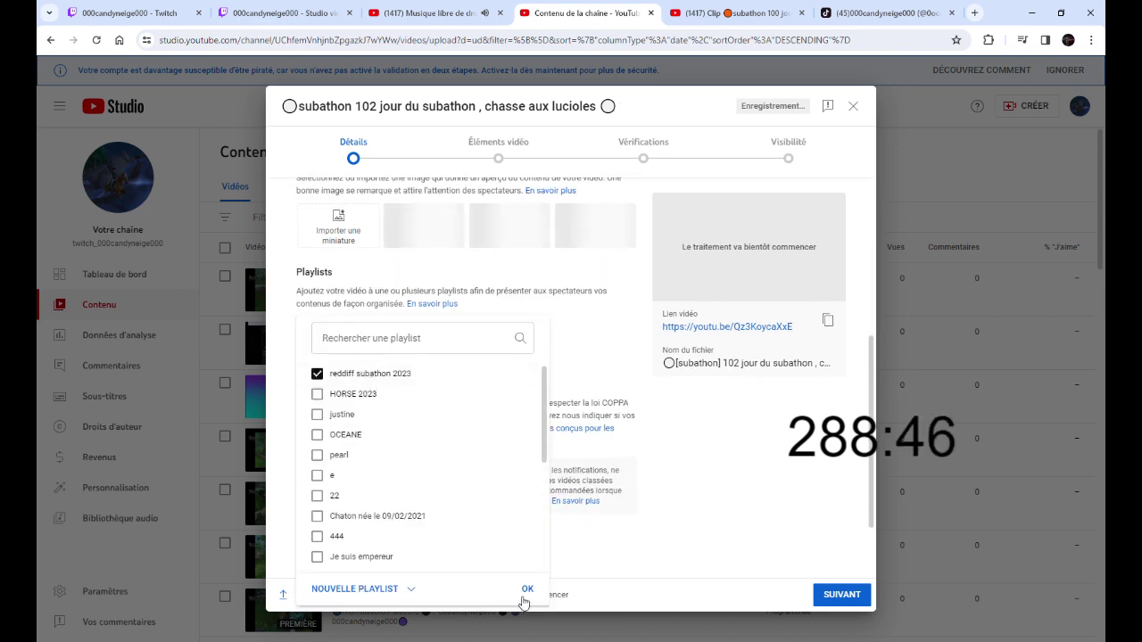
click(527, 589)
click(347, 554)
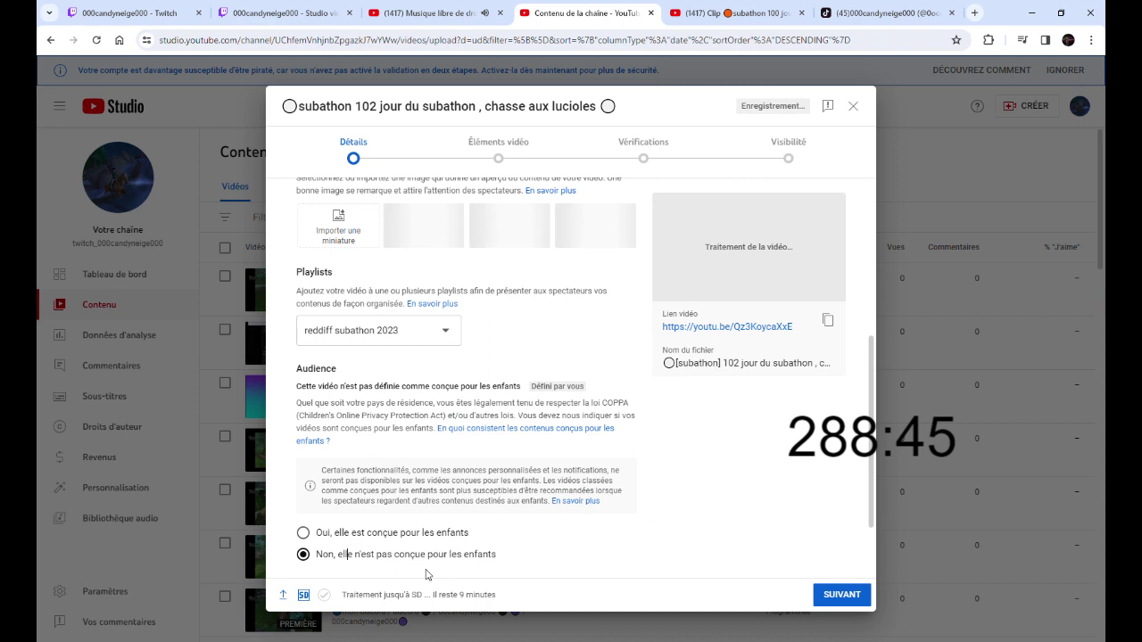
Schedule the video as a Première for 27 nov. 2023 at 12:00 and close the processing notice
click(803, 165)
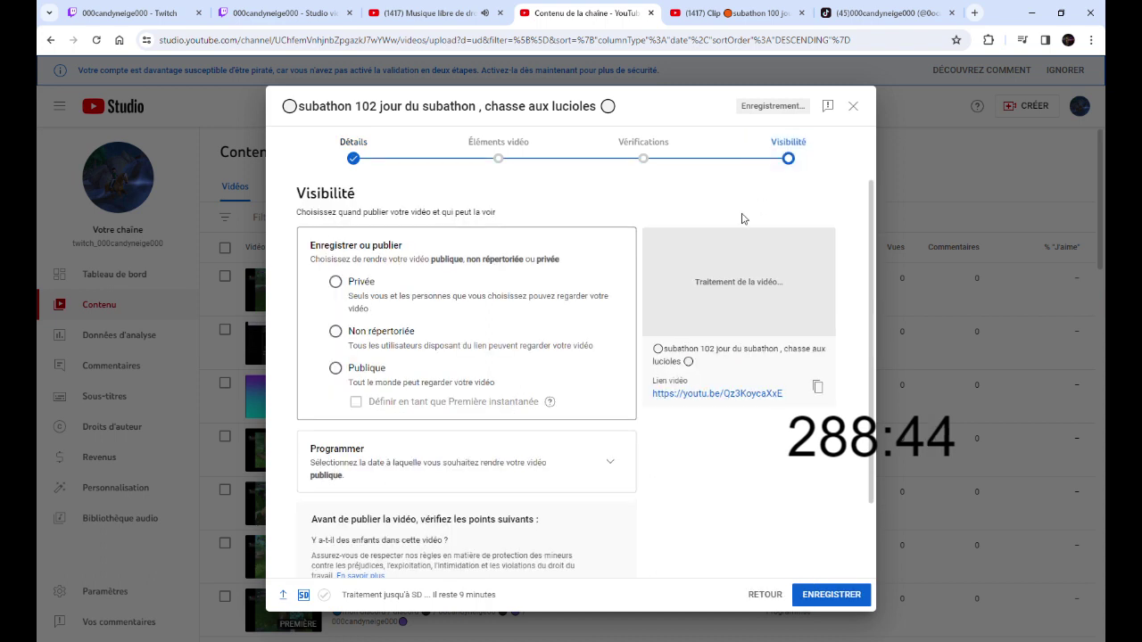
click(368, 375)
click(435, 406)
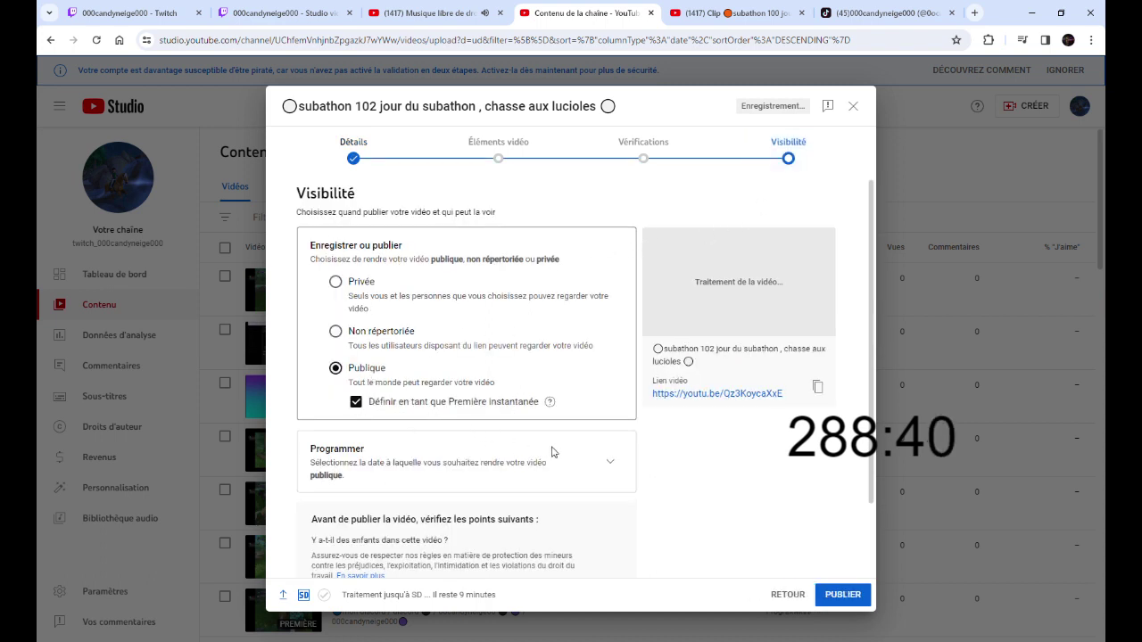
click(597, 470)
click(357, 378)
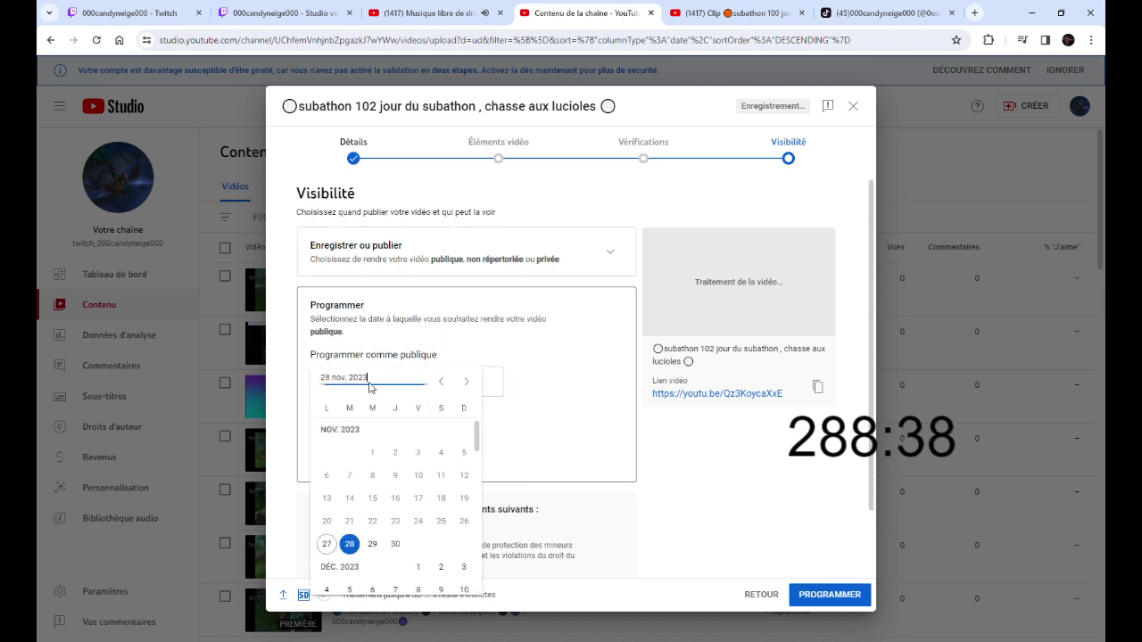
click(326, 543)
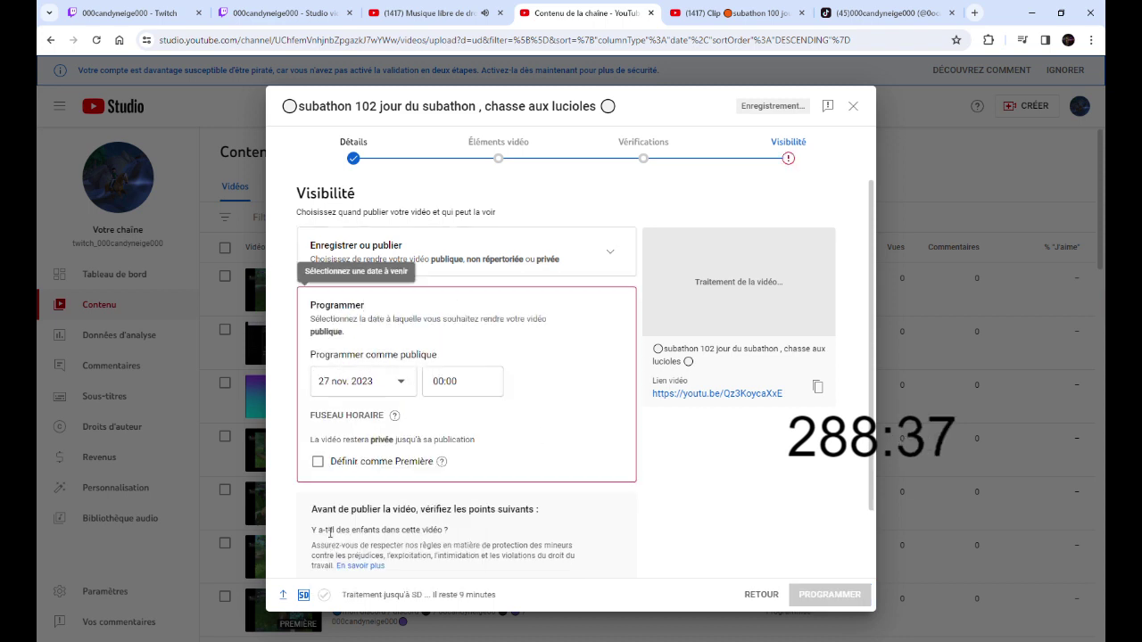
click(443, 382)
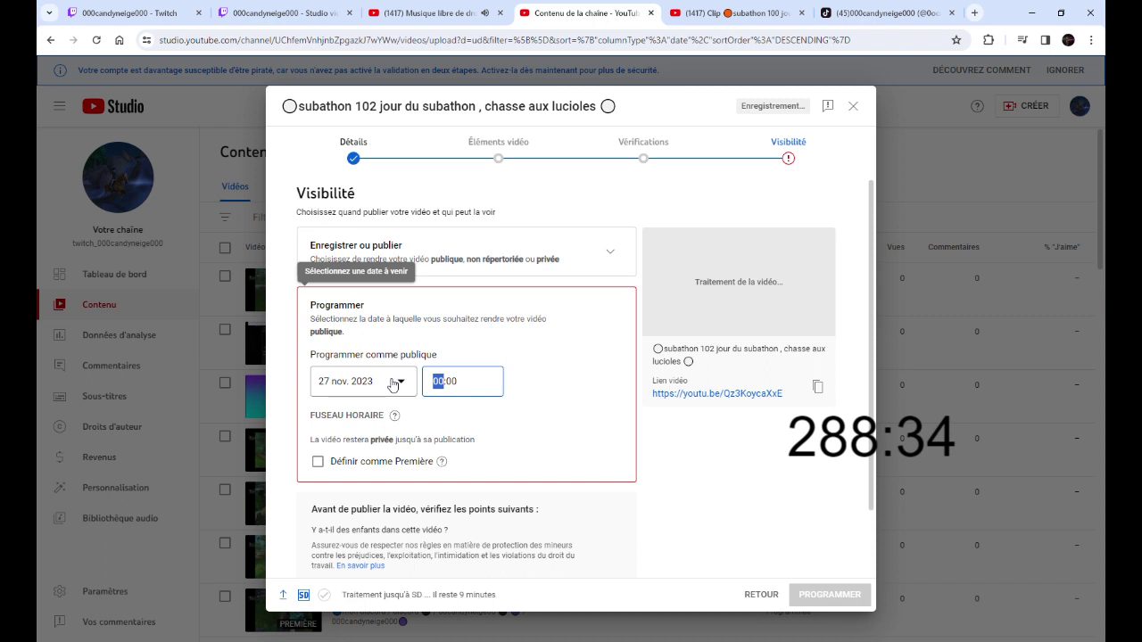
text(12)
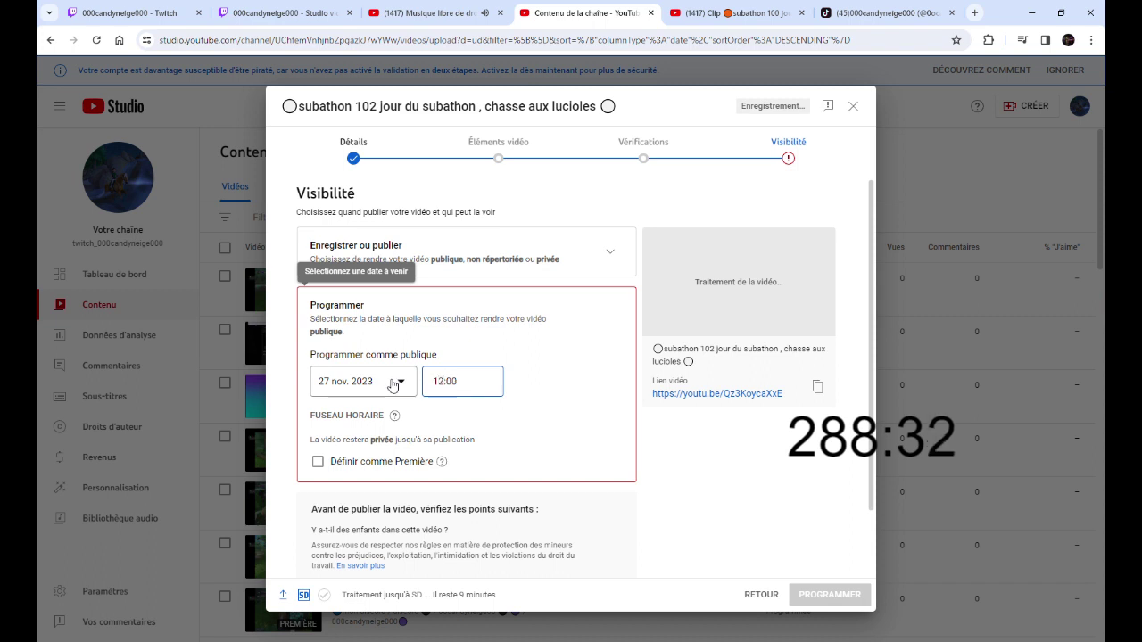
click(317, 461)
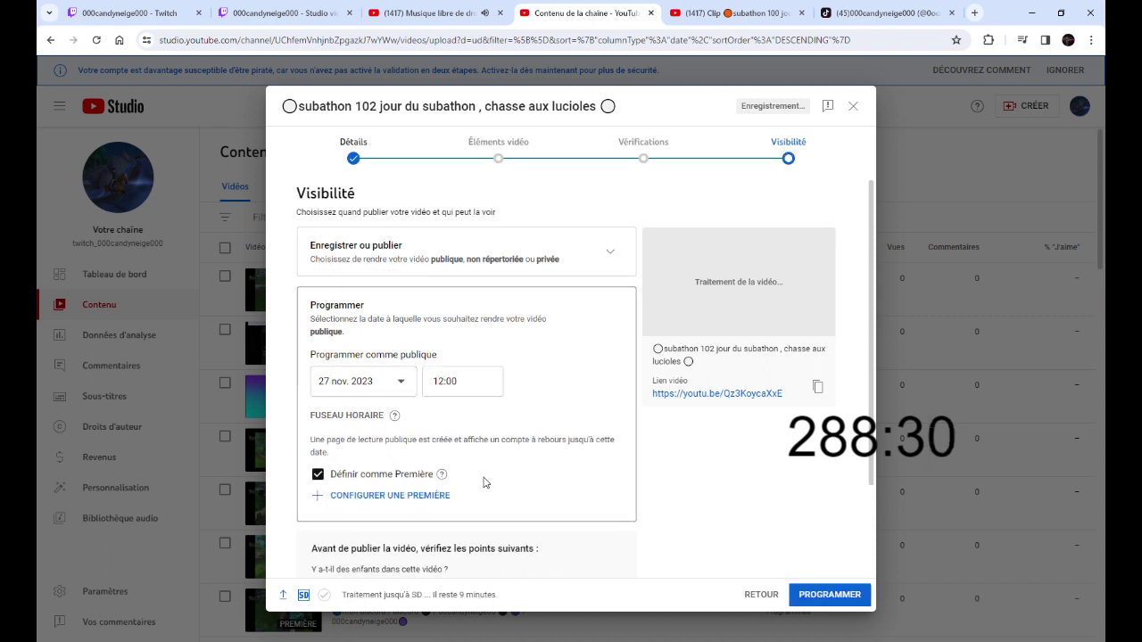
click(854, 598)
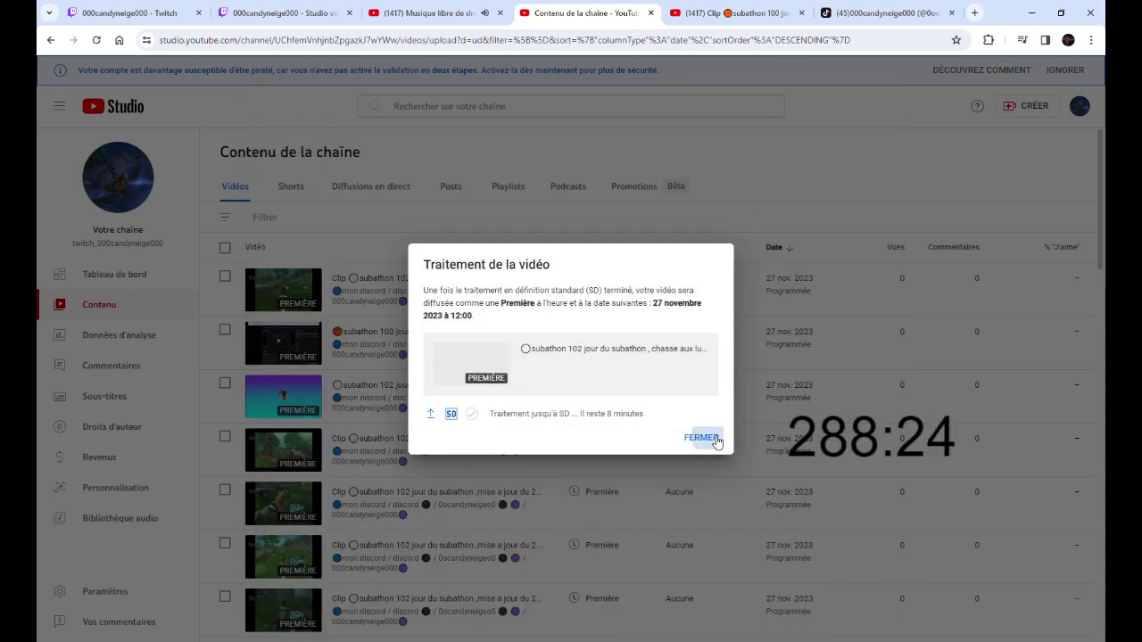
click(711, 438)
Upload the "102 jour du subathon , chasse aux lucioles" 3 video file as another new video
click(1034, 106)
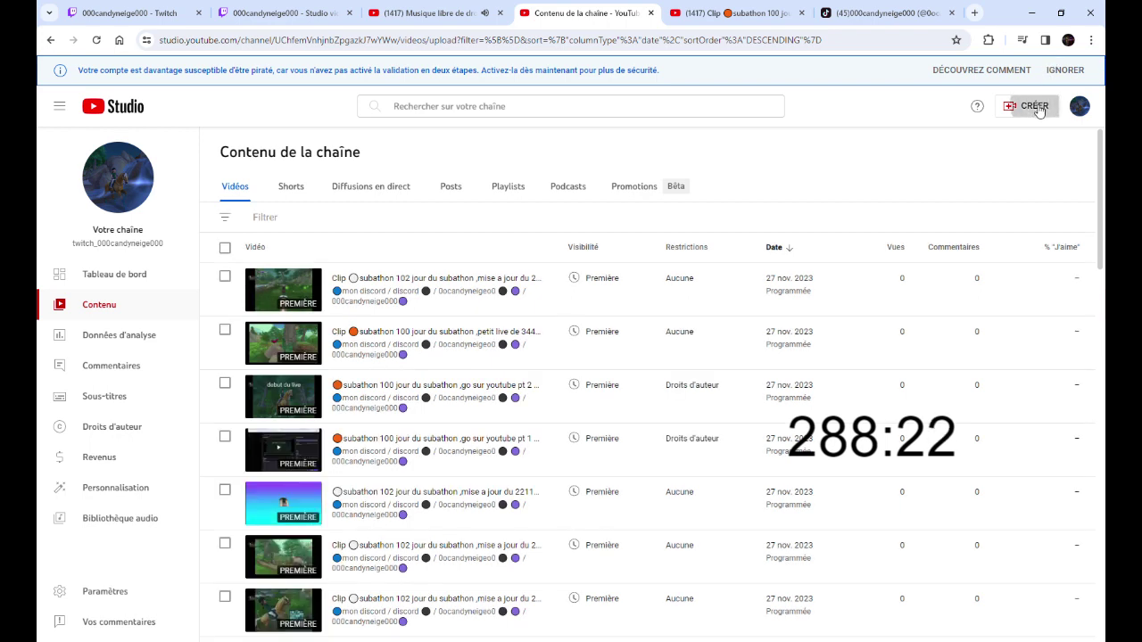
click(981, 138)
click(596, 430)
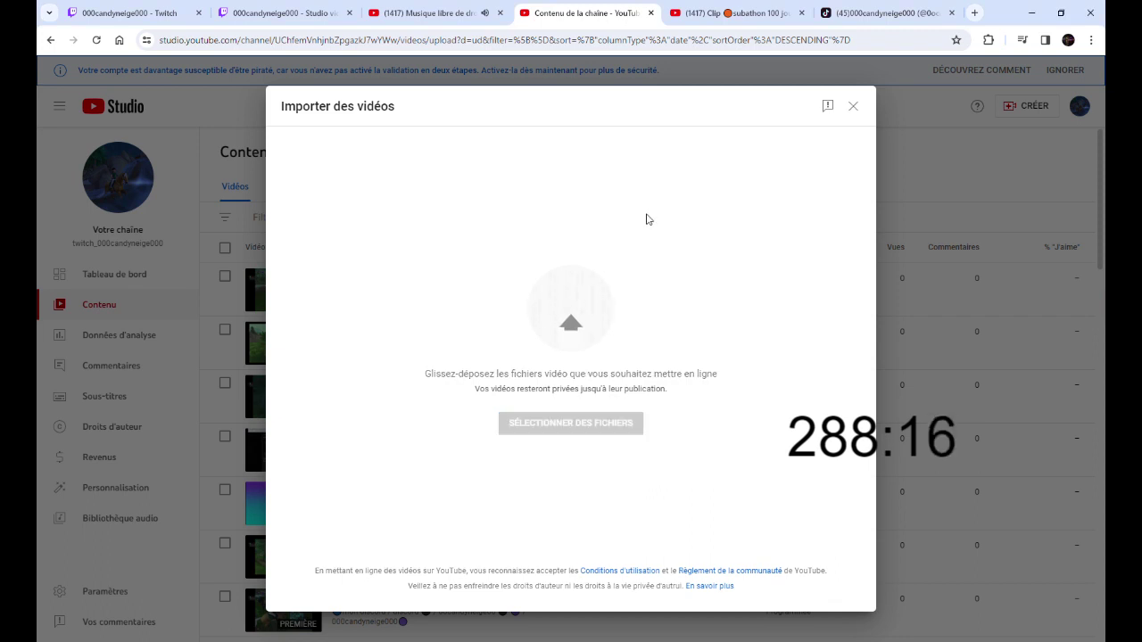
Paste the same Discord and channel links description into the new upload and remove the trailing "3" from its title
click(441, 312)
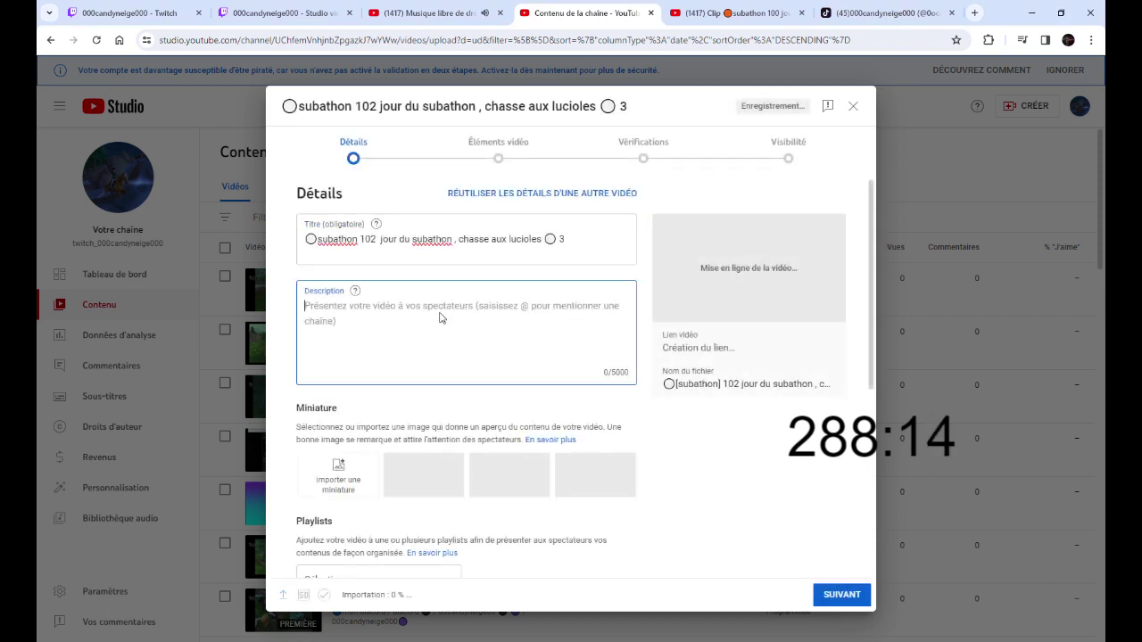
text(🔵mon discord  / discord ⚫  / 0ocandyneige0 ⚫ 🟣  / 000candyneige000🟣)
double_click(561, 239)
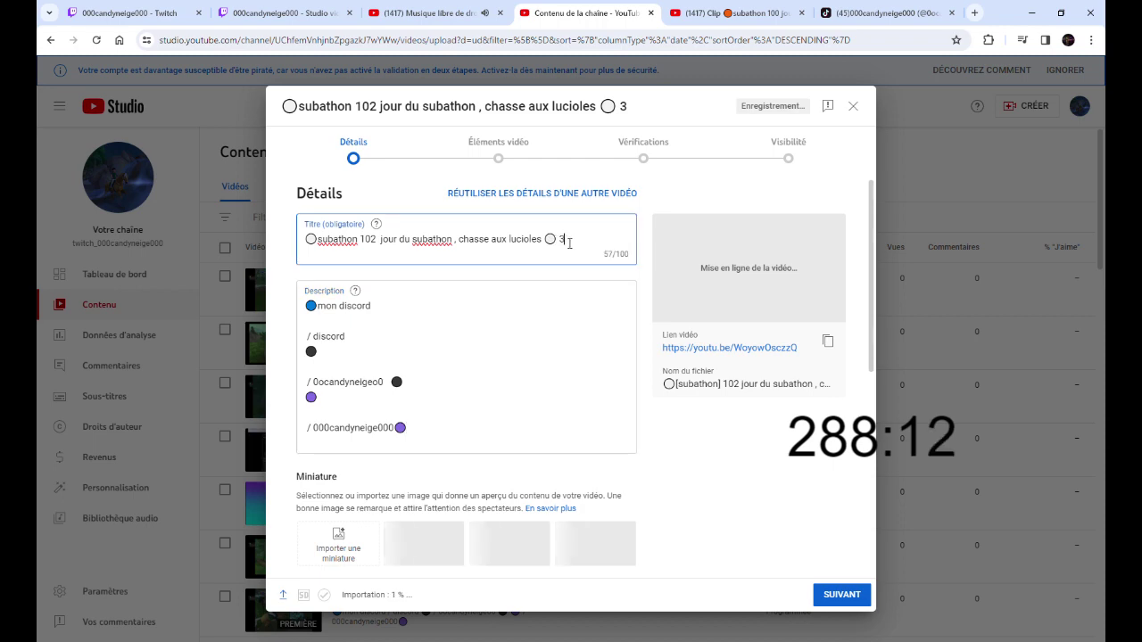
key(BackSpace)
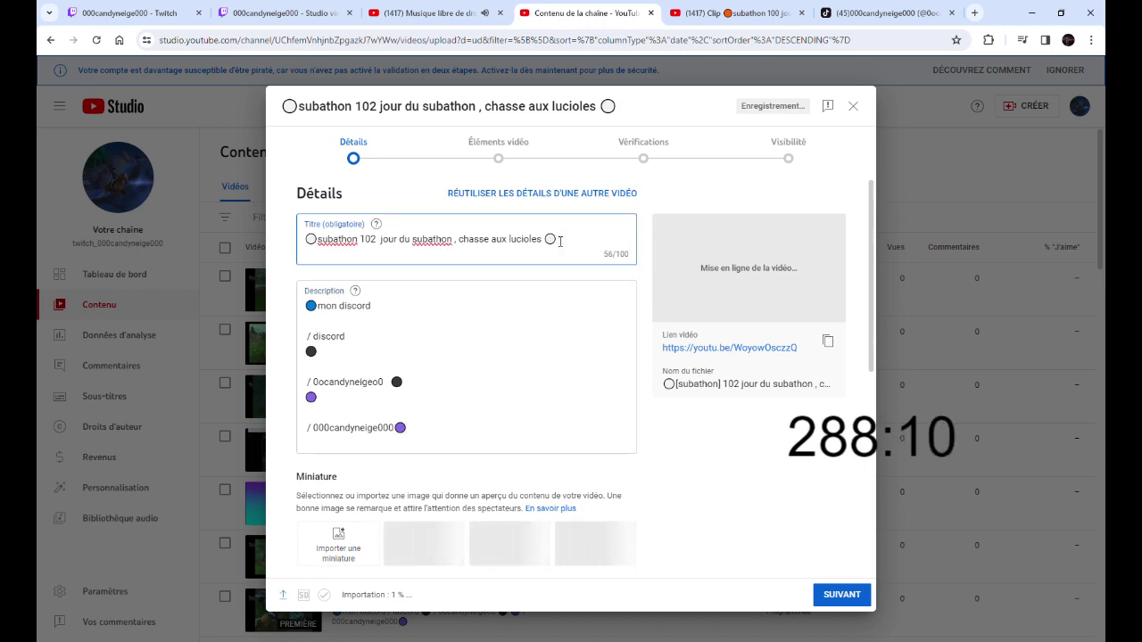
Mark this second upload as not made for kids and add it to the "reddiff subathon 2023" playlist
scroll(363, 536, down, 5)
click(350, 492)
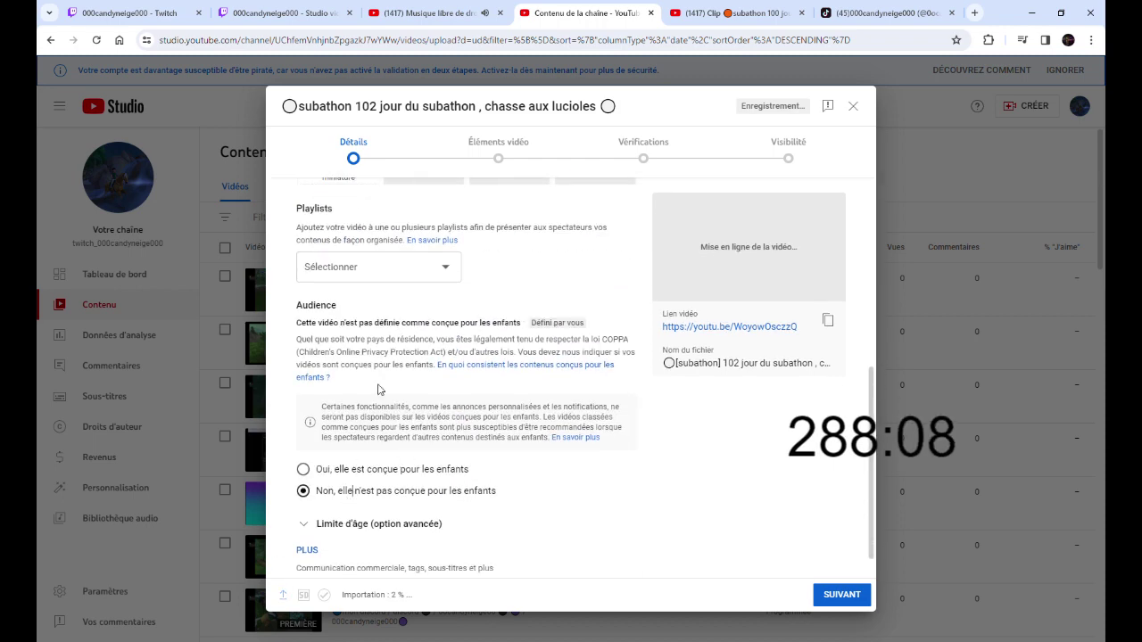
click(397, 284)
click(364, 316)
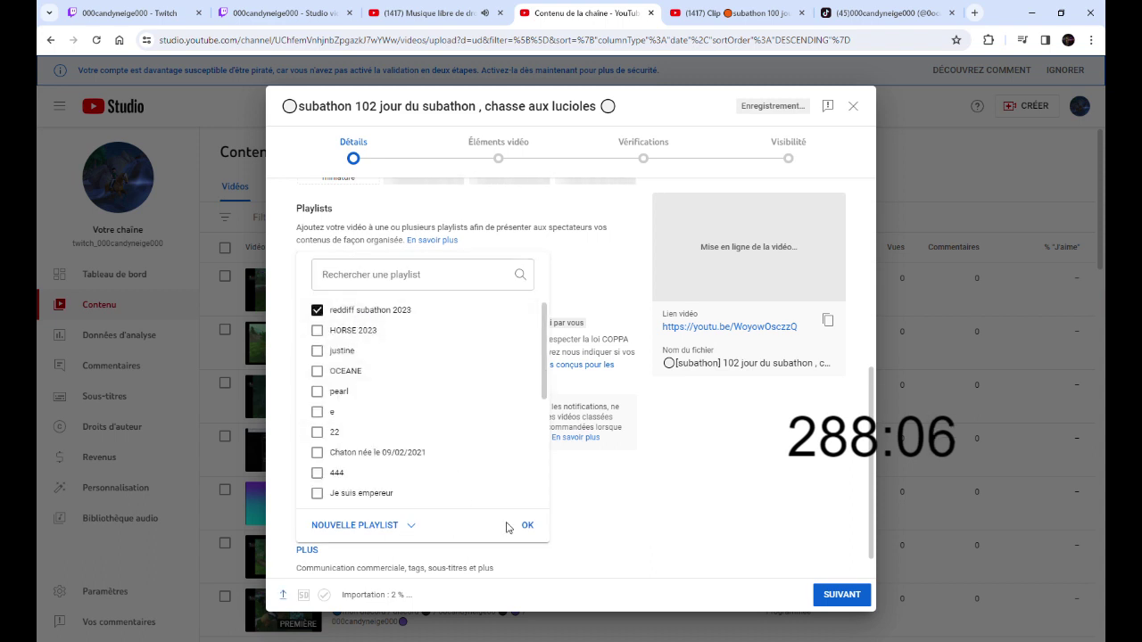
click(525, 530)
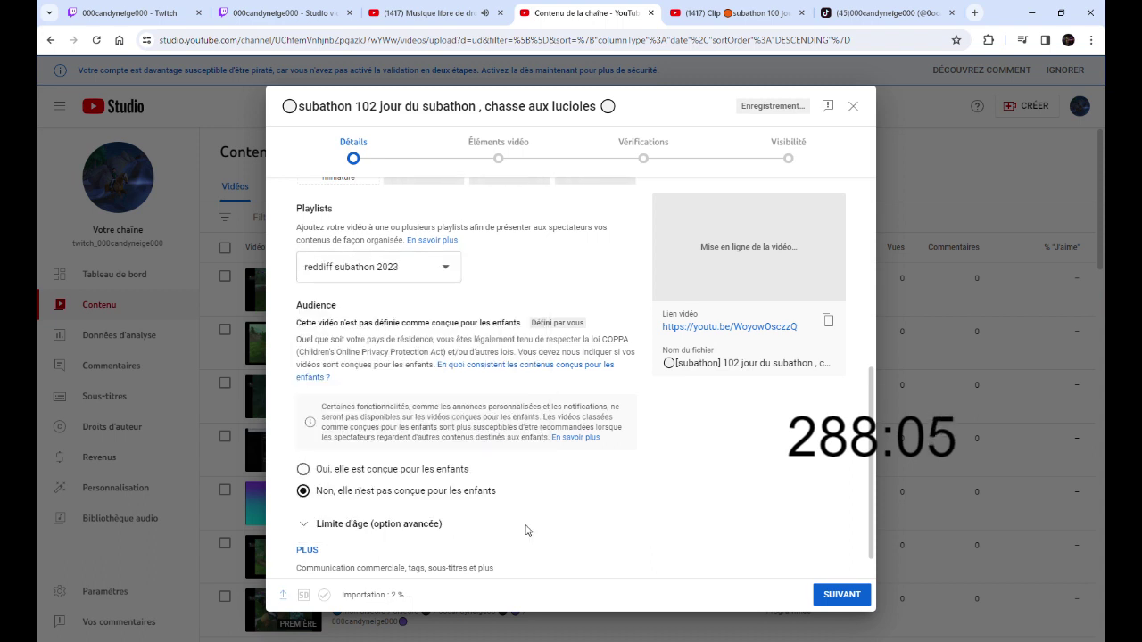
Schedule the second upload as a Première for 27 nov. 2023 at 12:00 and close the import notice
click(785, 145)
click(366, 370)
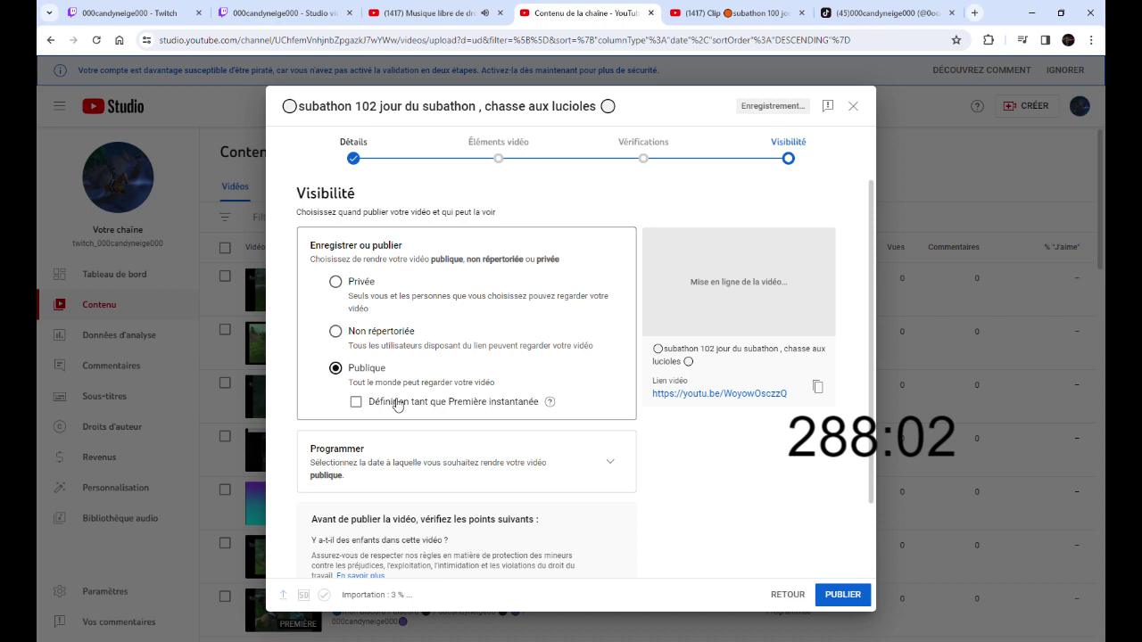
click(614, 463)
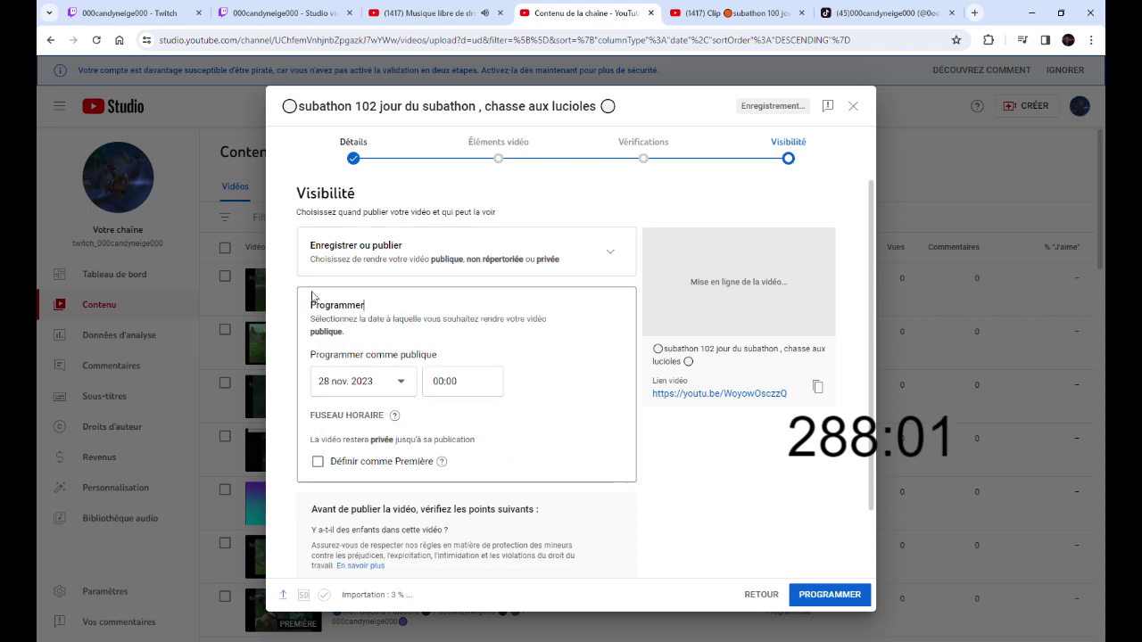
click(366, 381)
click(327, 543)
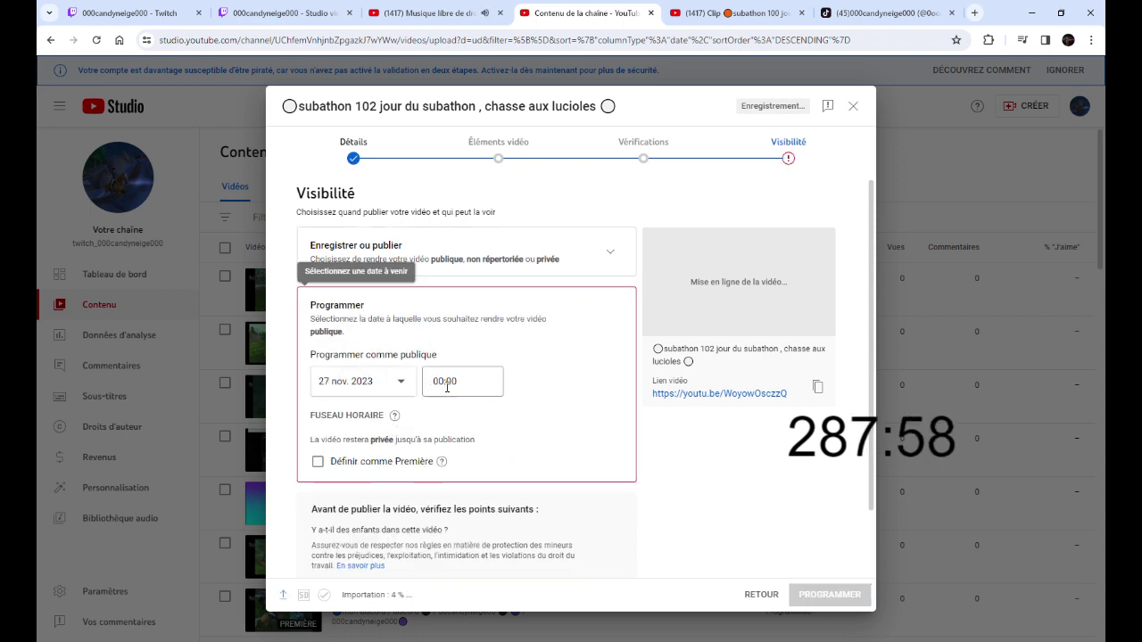
click(442, 382)
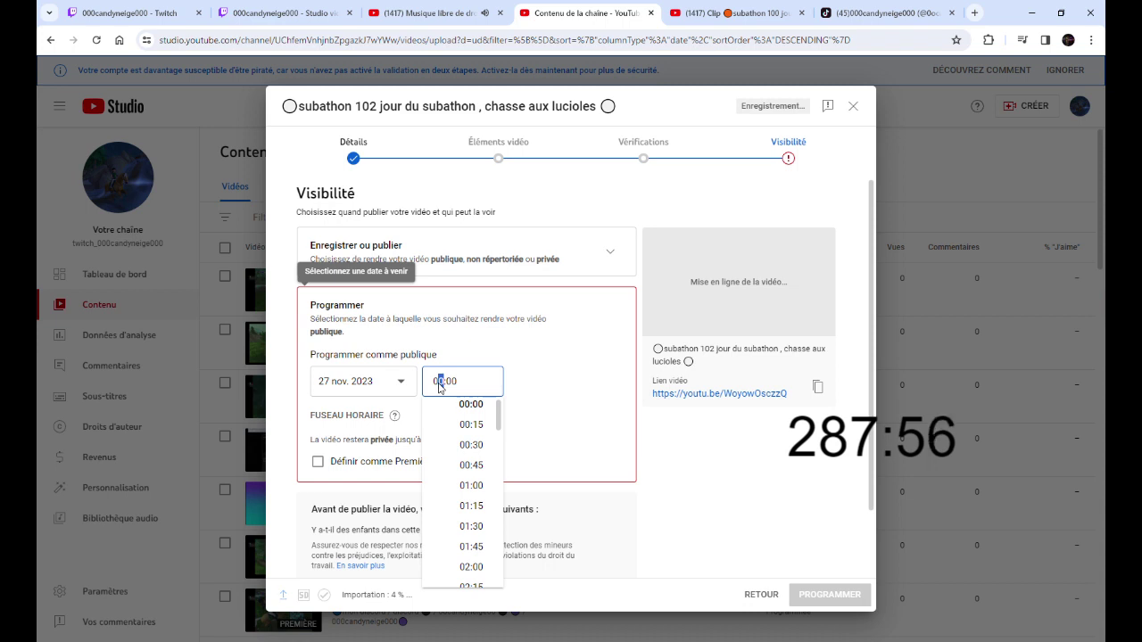
text(00)
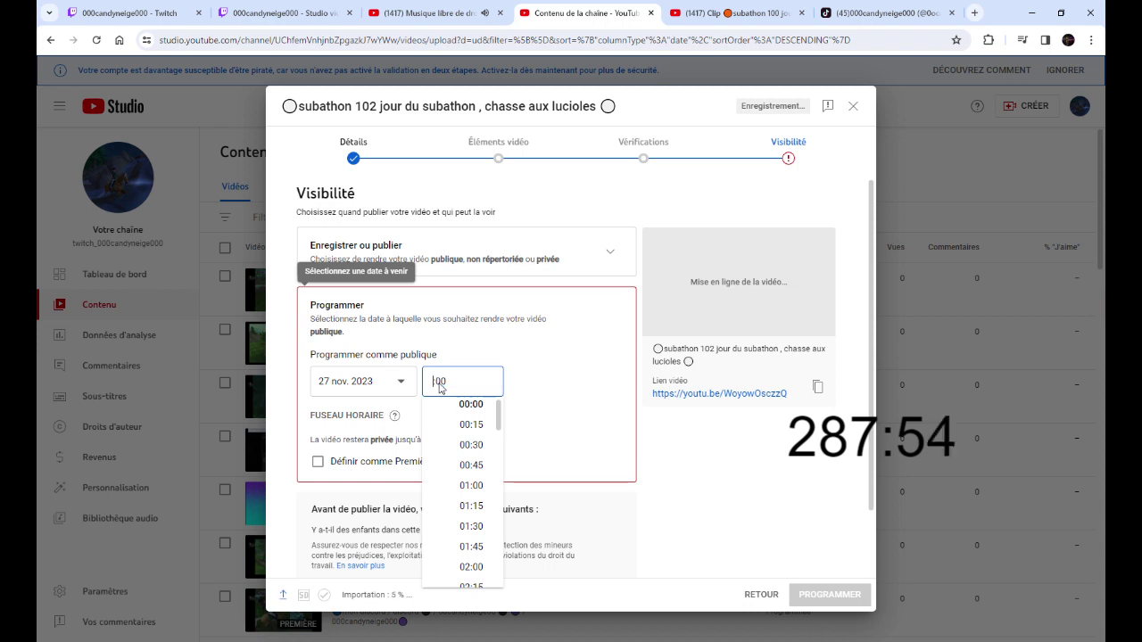
click(397, 471)
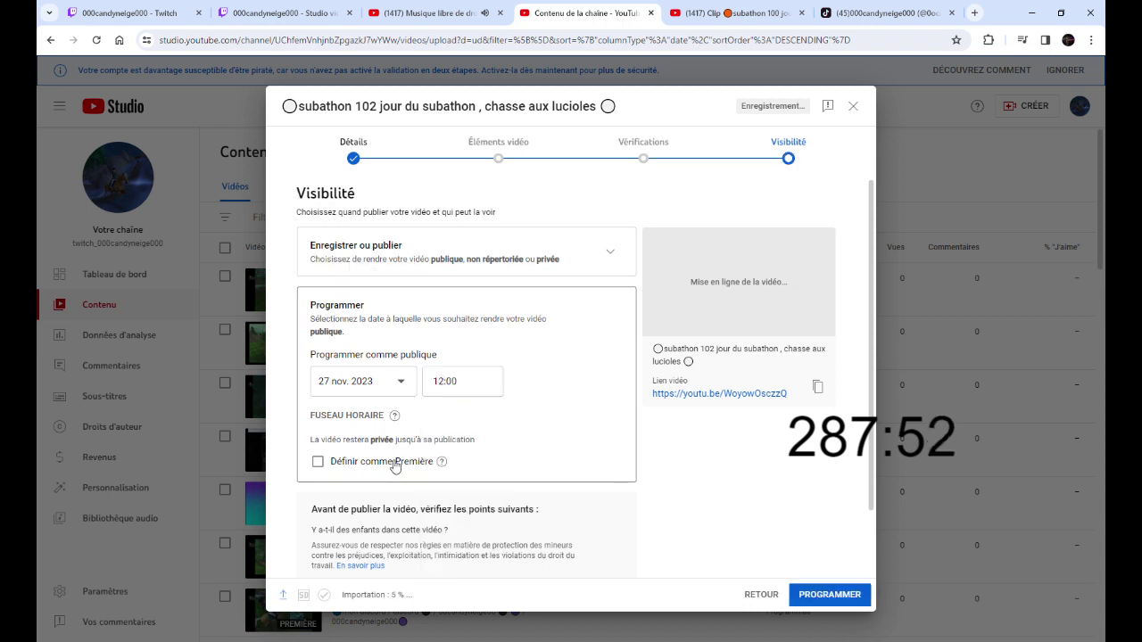
click(396, 464)
click(821, 604)
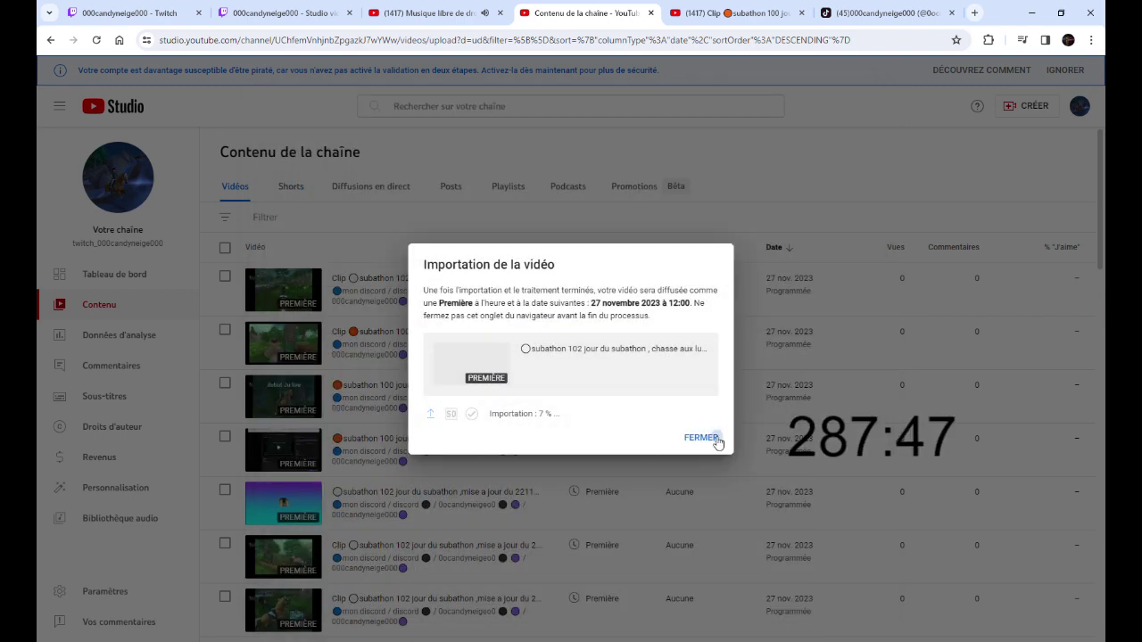
click(718, 439)
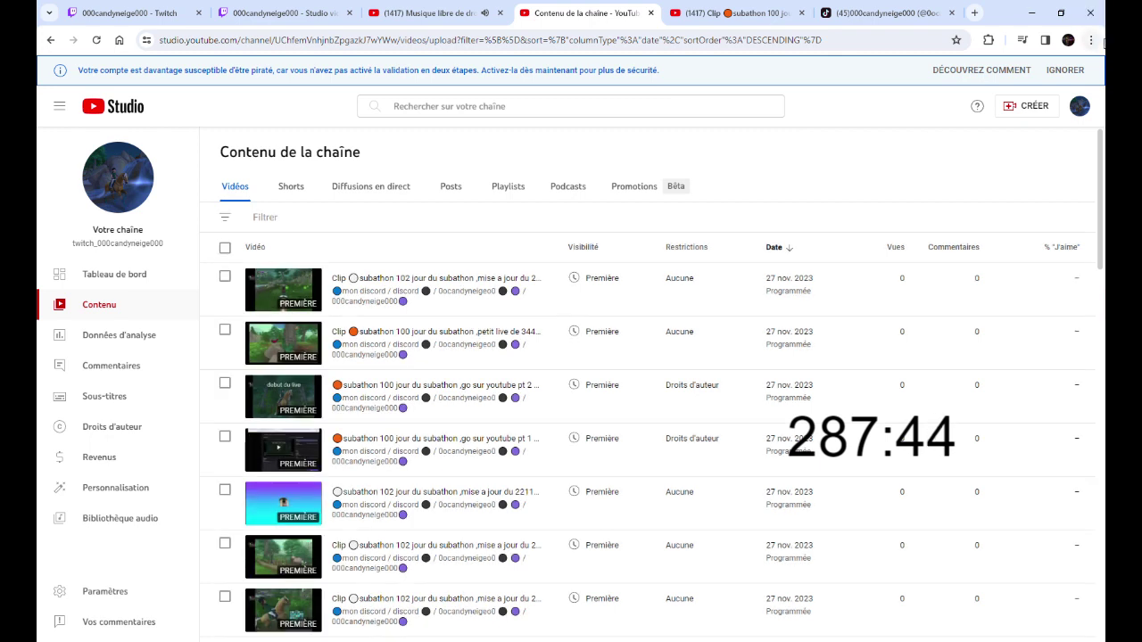
Upload the "102 jour du subathon , chasse aux lucioles" 4 video file as a new video
click(1037, 110)
click(1015, 133)
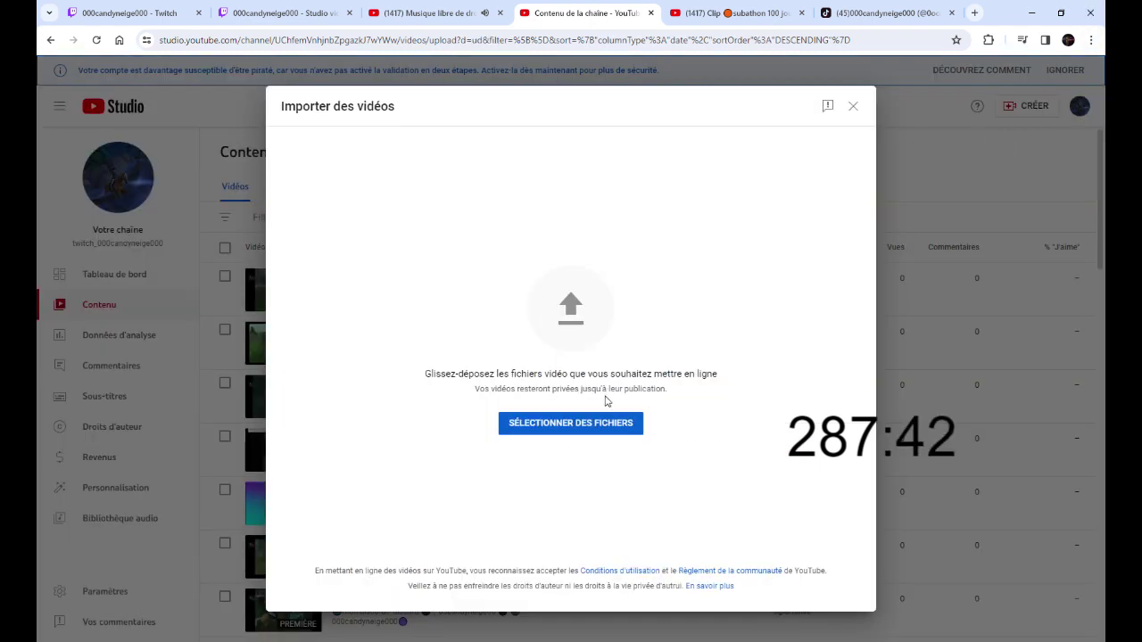
click(589, 433)
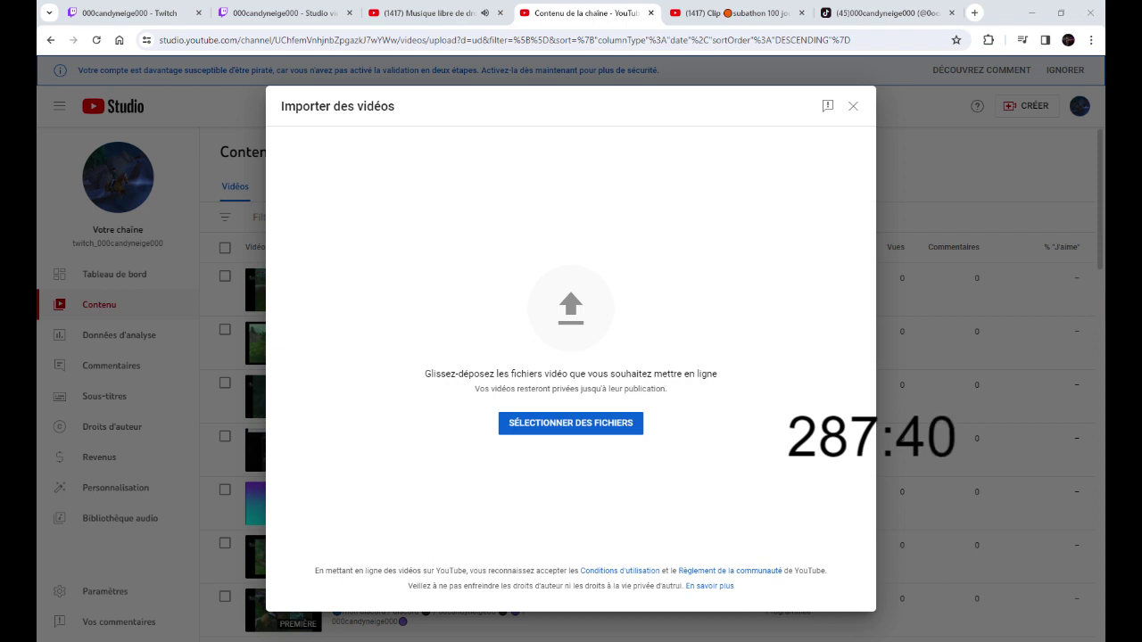
key(Return)
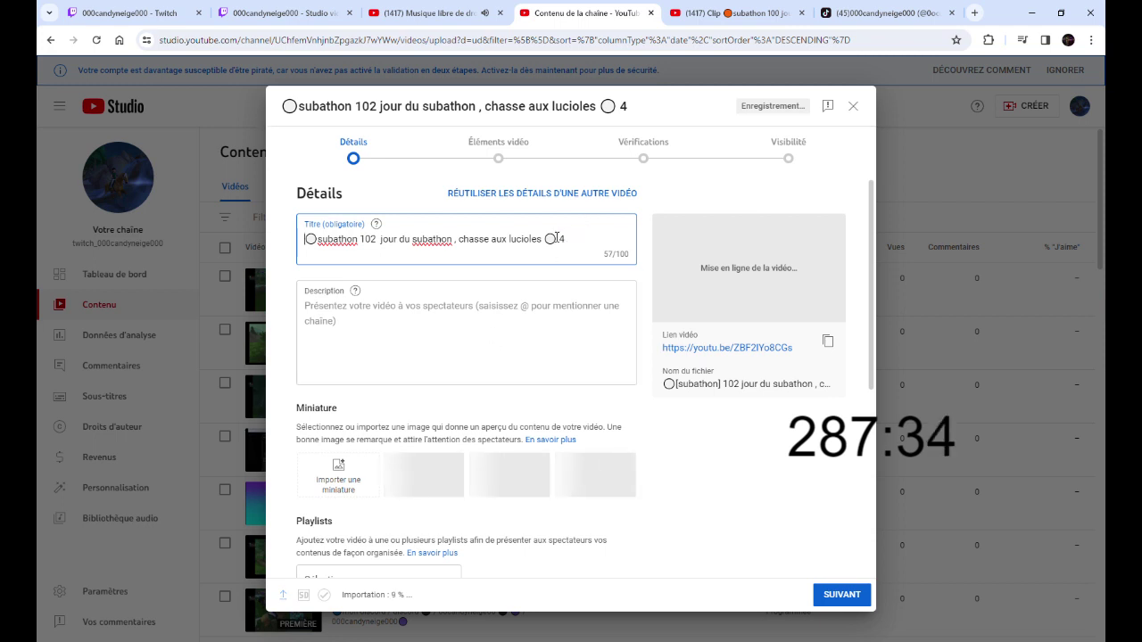
Remove the trailing "4" from the video title and paste the Discord and channel links into the description
key(BackSpace)
key(BackSpace)
click(483, 343)
key(ctrl+v)
Add the part 4 upload to the "reddiff subathon 2023" playlist and mark it as not made for kids
scroll(528, 430, down, 3)
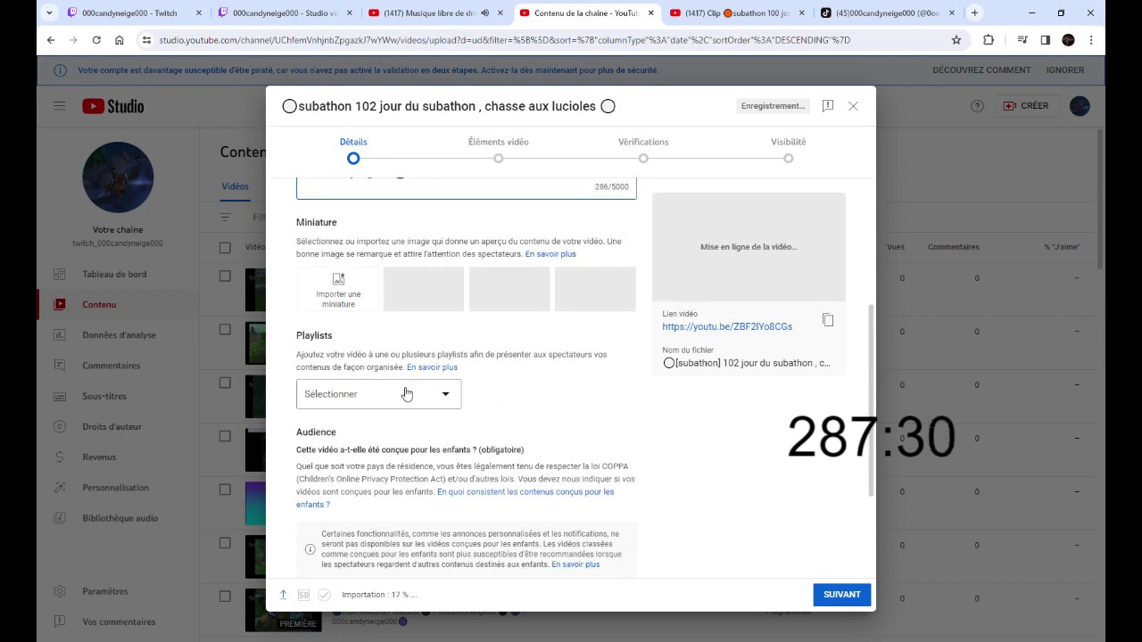
click(369, 390)
click(372, 380)
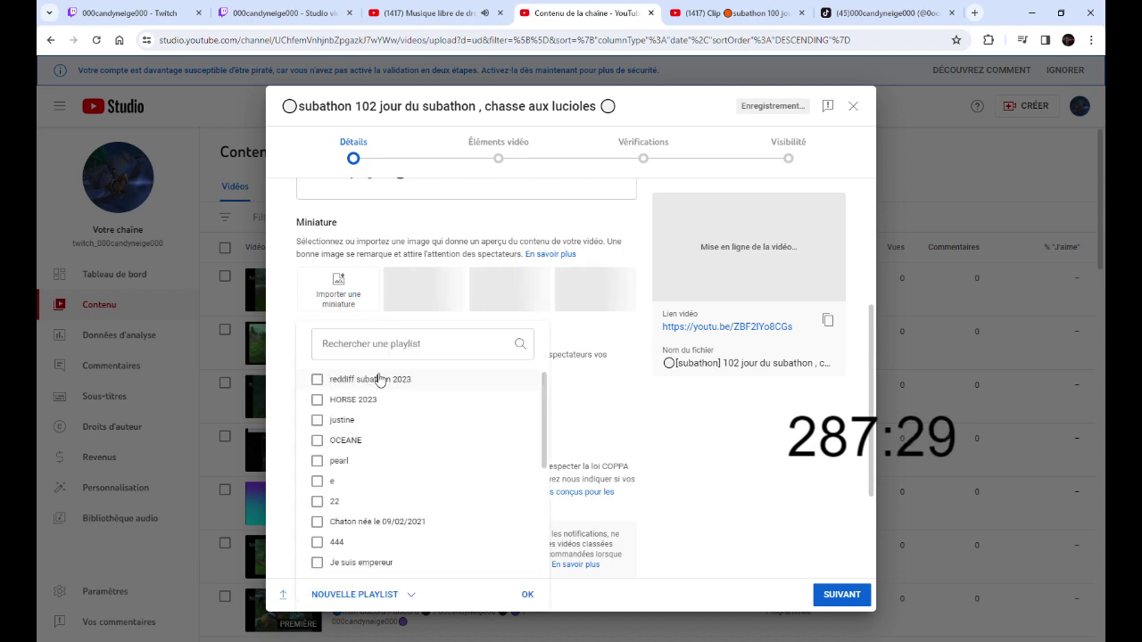
click(528, 594)
scroll(396, 460, down, 1)
click(343, 458)
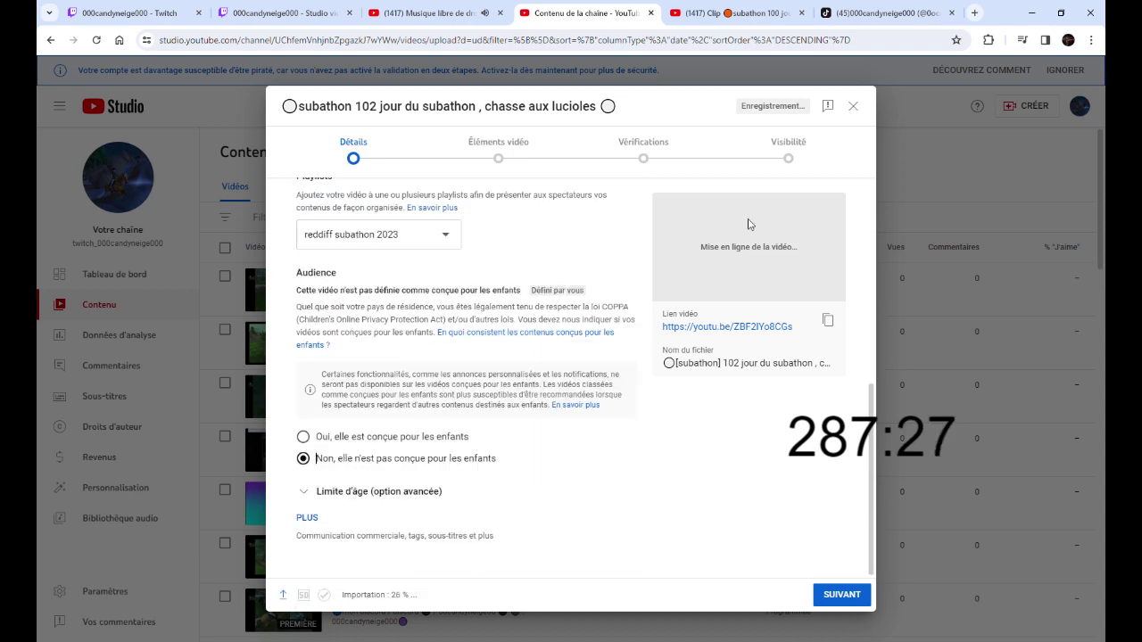
Make the part 4 video public as a Première scheduled for 27 nov. 2023 at 12:00, then close the import notice
click(788, 158)
click(335, 367)
click(381, 405)
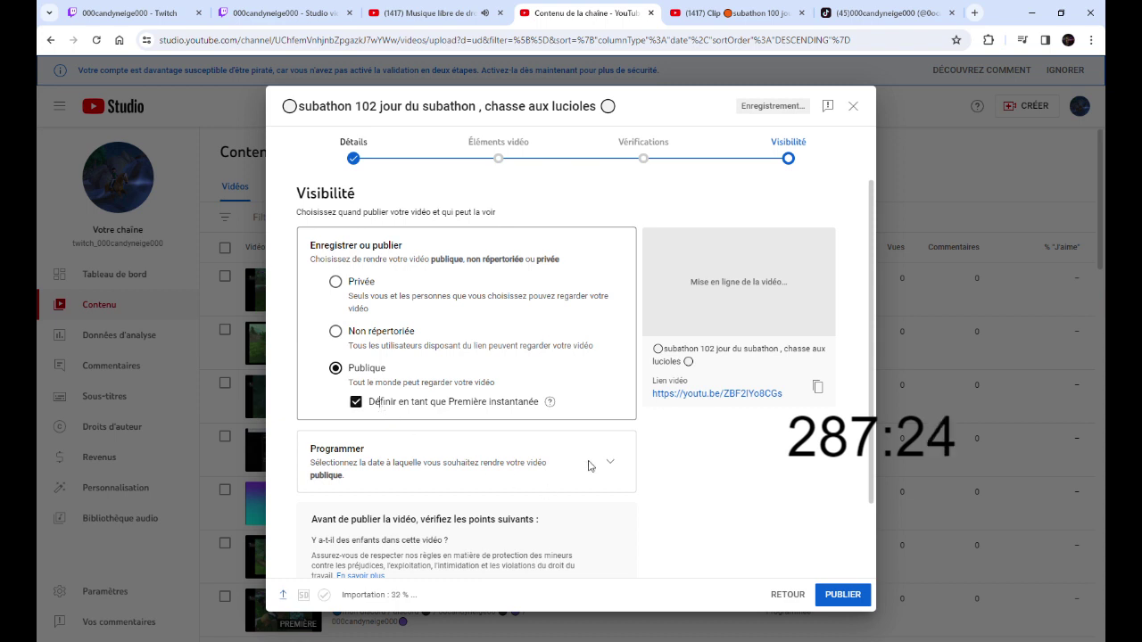
click(599, 464)
click(367, 462)
scroll(630, 490, down, 2)
click(357, 265)
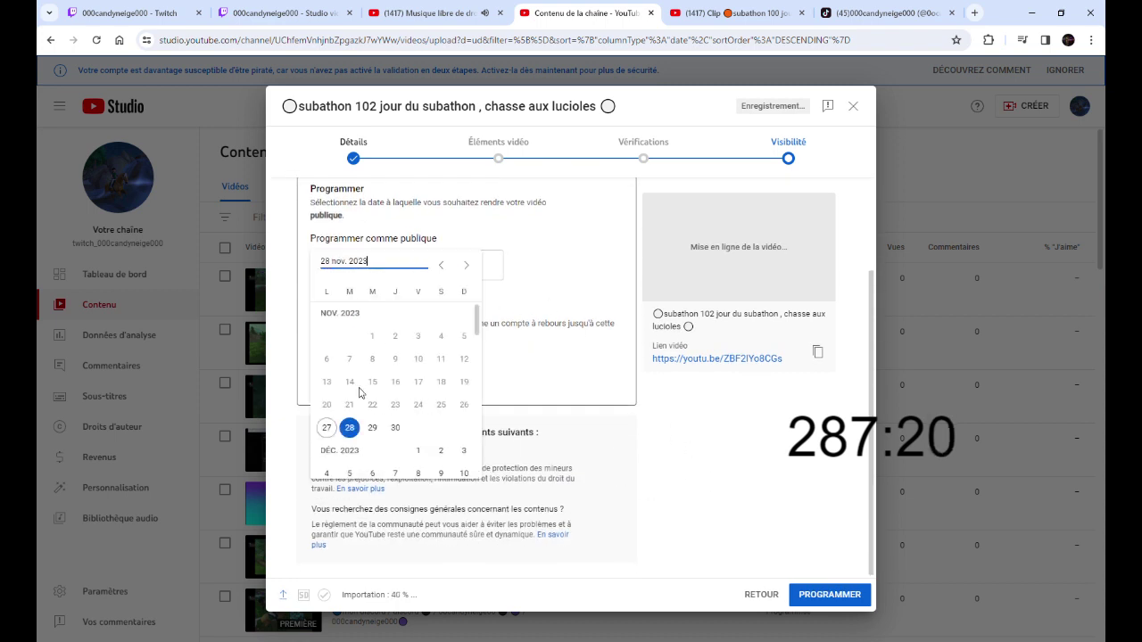
click(327, 427)
drag(444, 264, 424, 268)
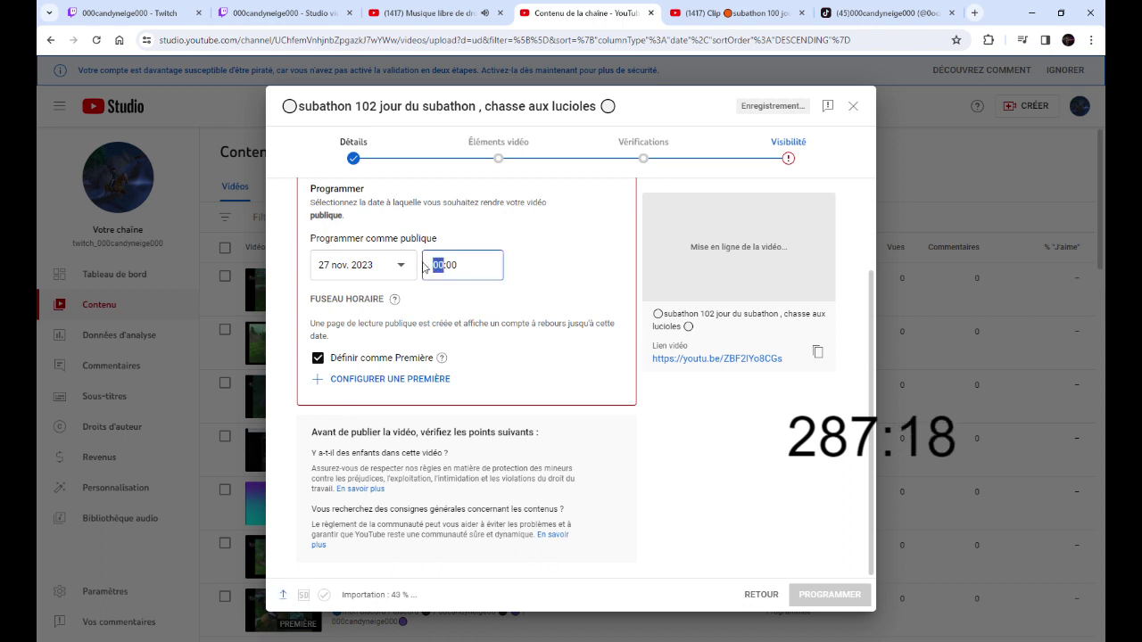
text(12)
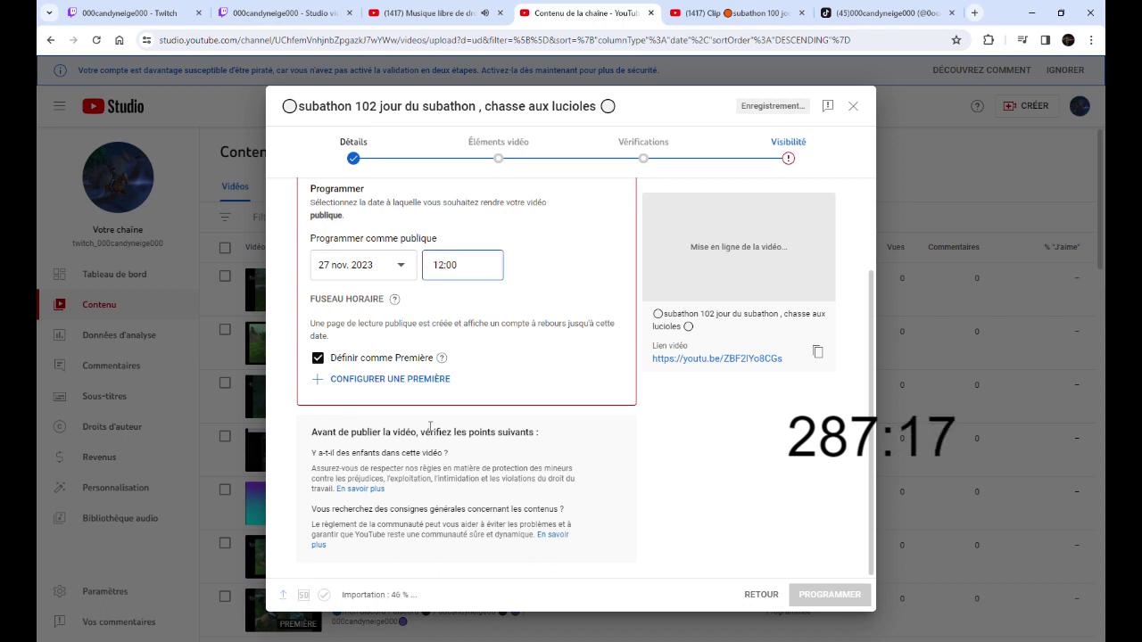
click(832, 595)
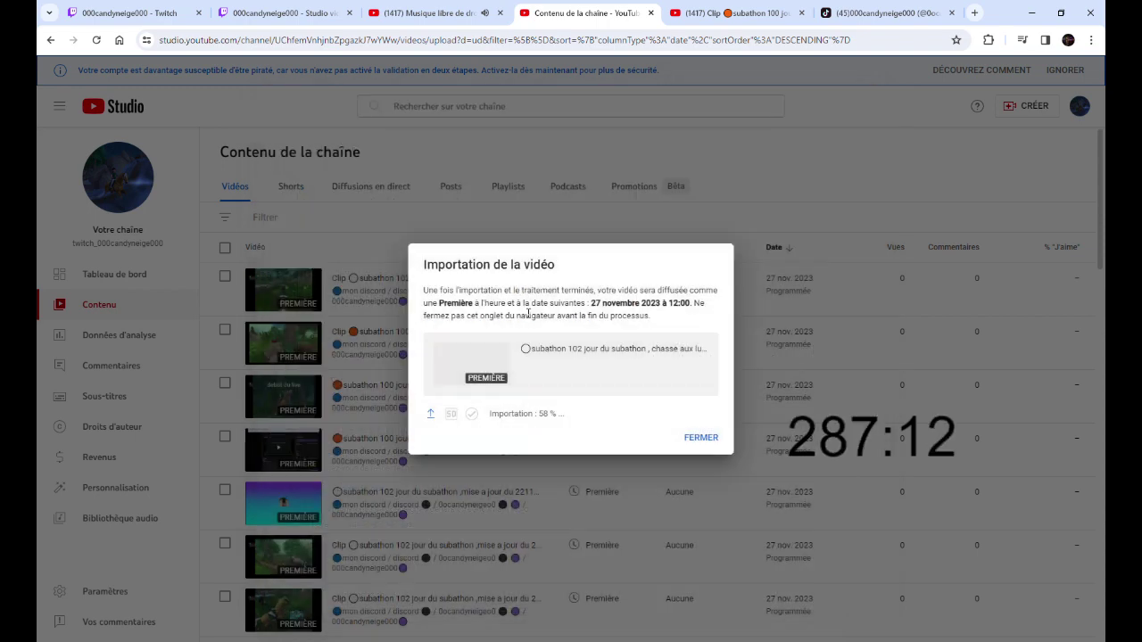
click(705, 437)
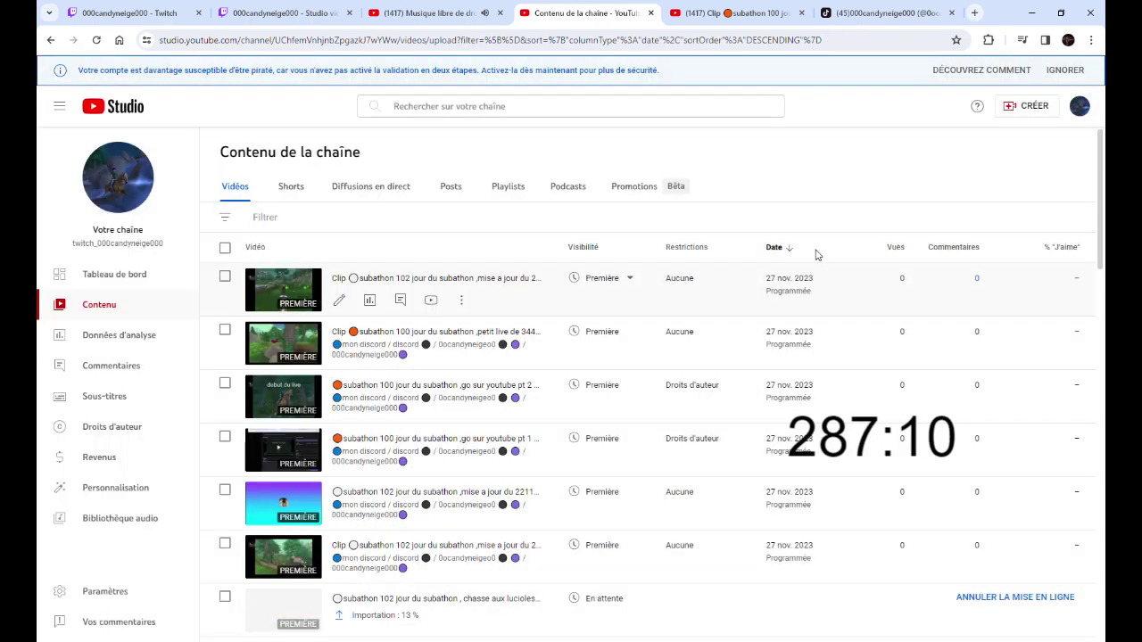
Upload the "chasse aux lucioles" 5 video file and paste the same Discord and channel links description
click(1030, 107)
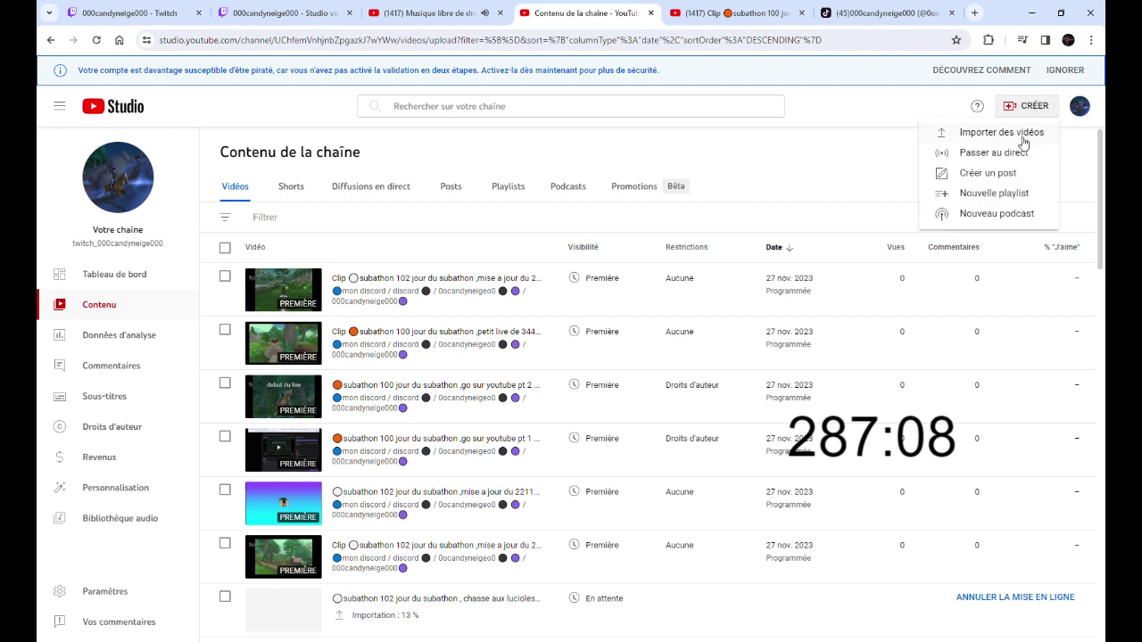
click(1017, 131)
click(602, 424)
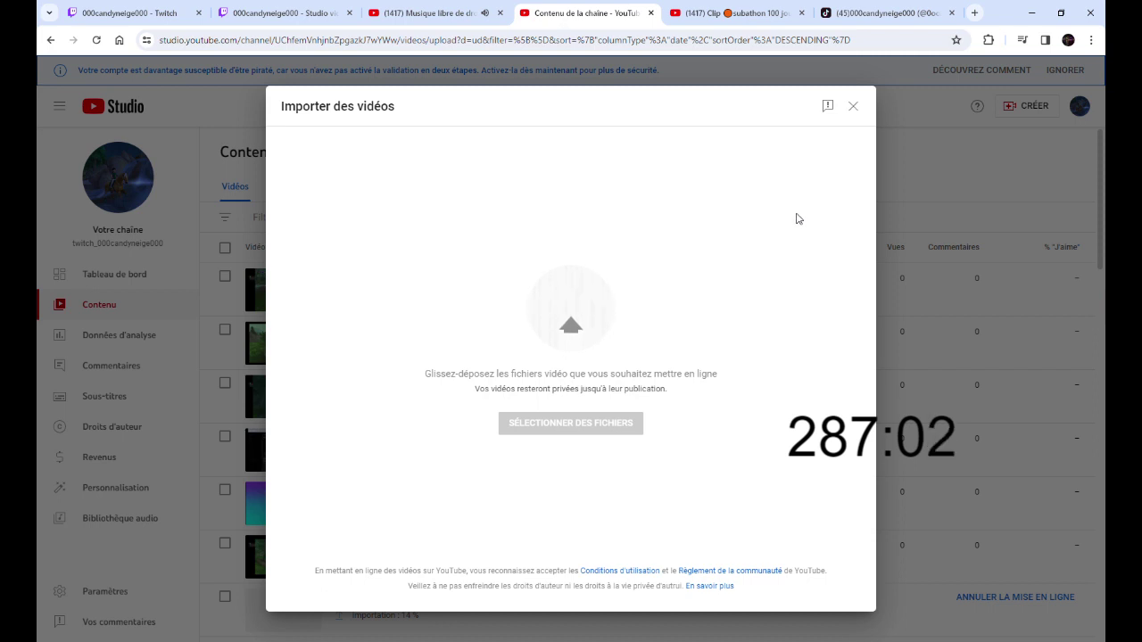
click(503, 360)
key(ctrl+v)
Put the part 5 upload in the "reddiff subathon 2023" playlist and set its audience to not made for kids
scroll(389, 372, down, 3)
click(394, 337)
click(316, 373)
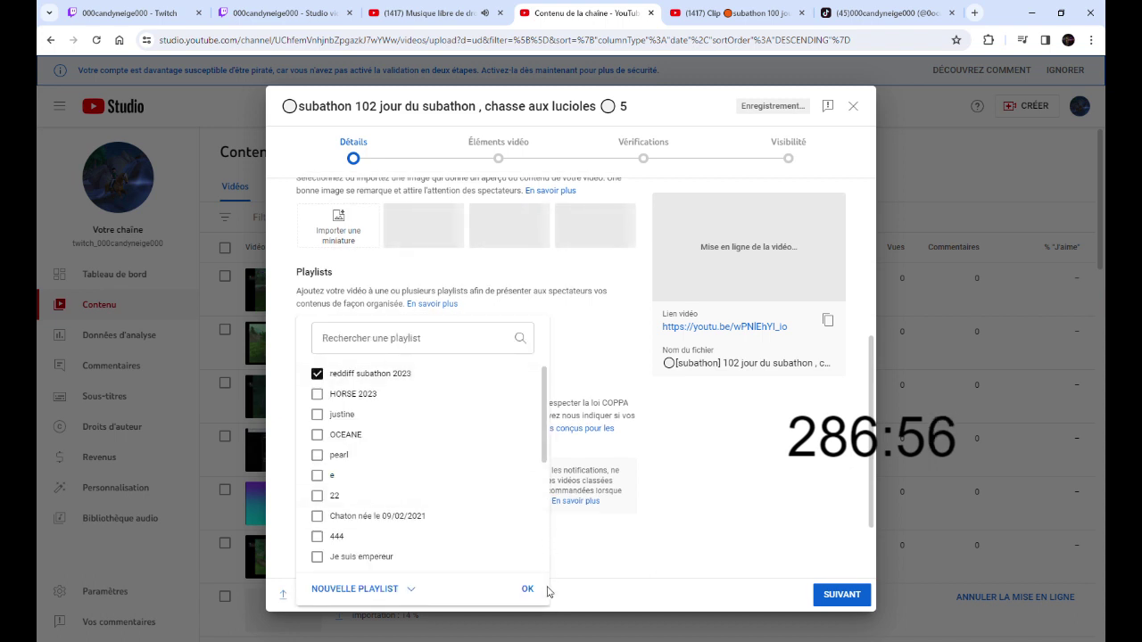
click(528, 589)
scroll(439, 477, down, 1)
click(402, 460)
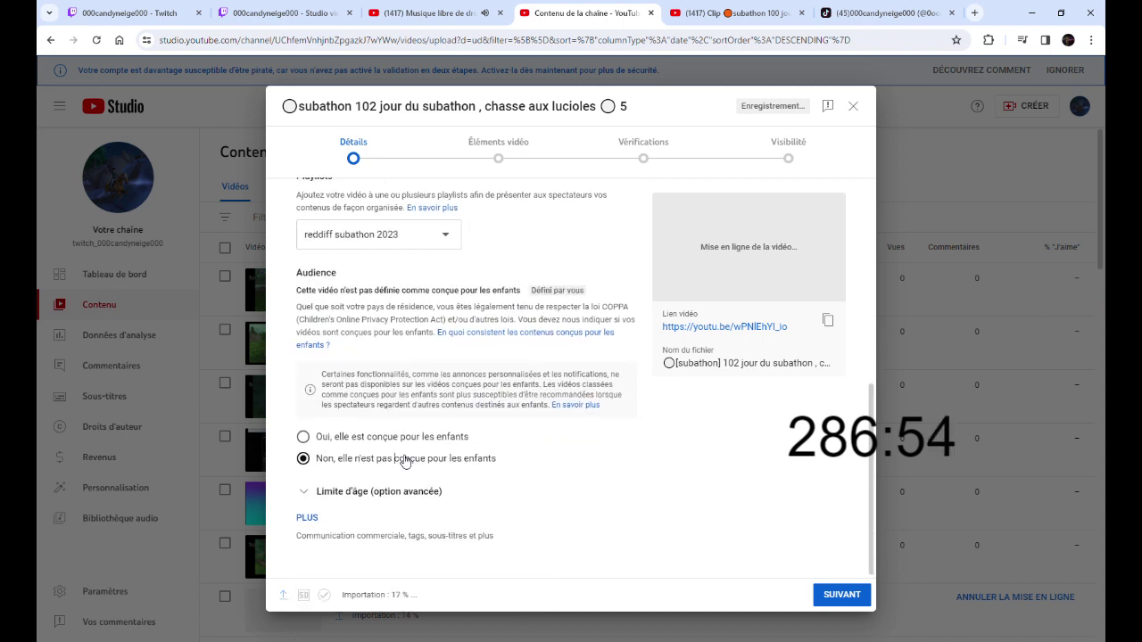
Schedule the part 5 video as a Première for 27 nov. 2023 at 12:00 and dismiss the import notice
click(782, 157)
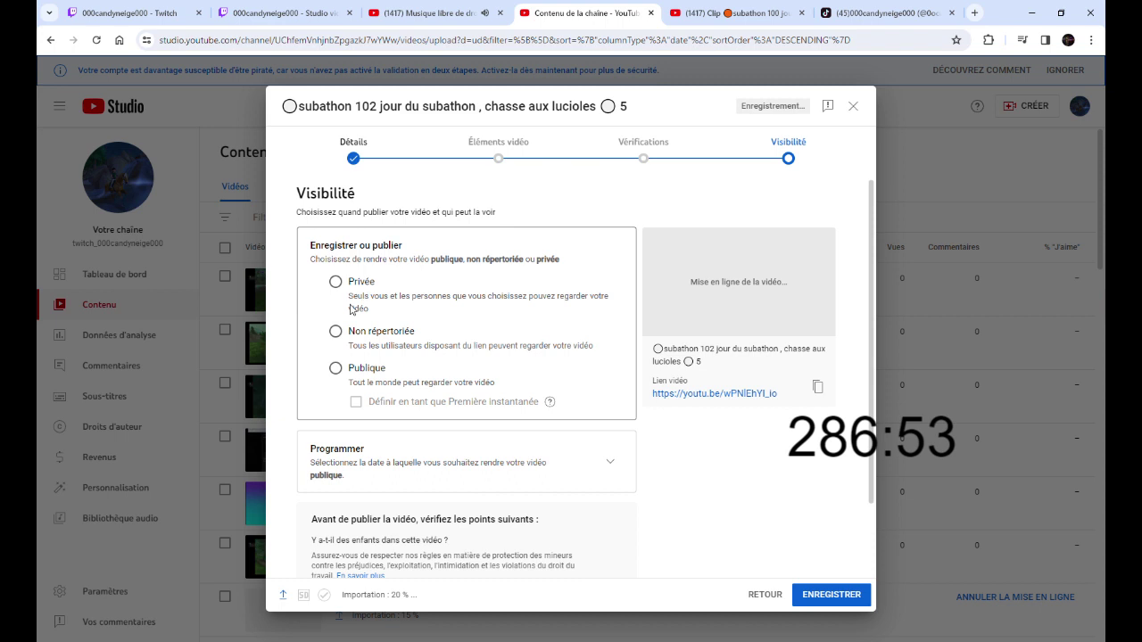
click(338, 368)
click(575, 466)
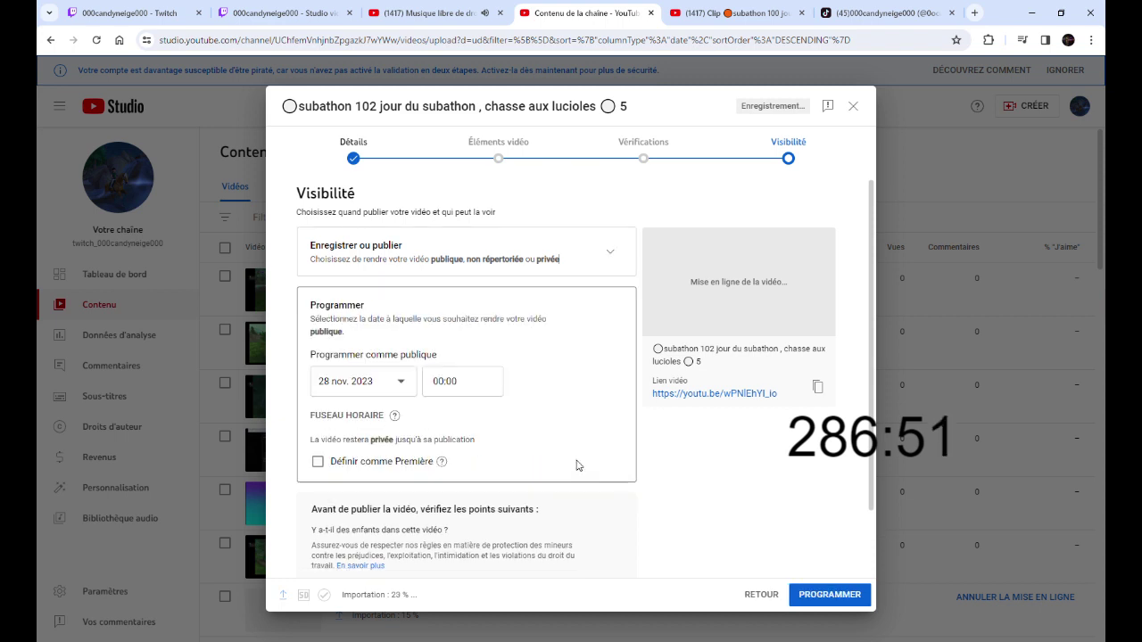
click(364, 393)
click(327, 543)
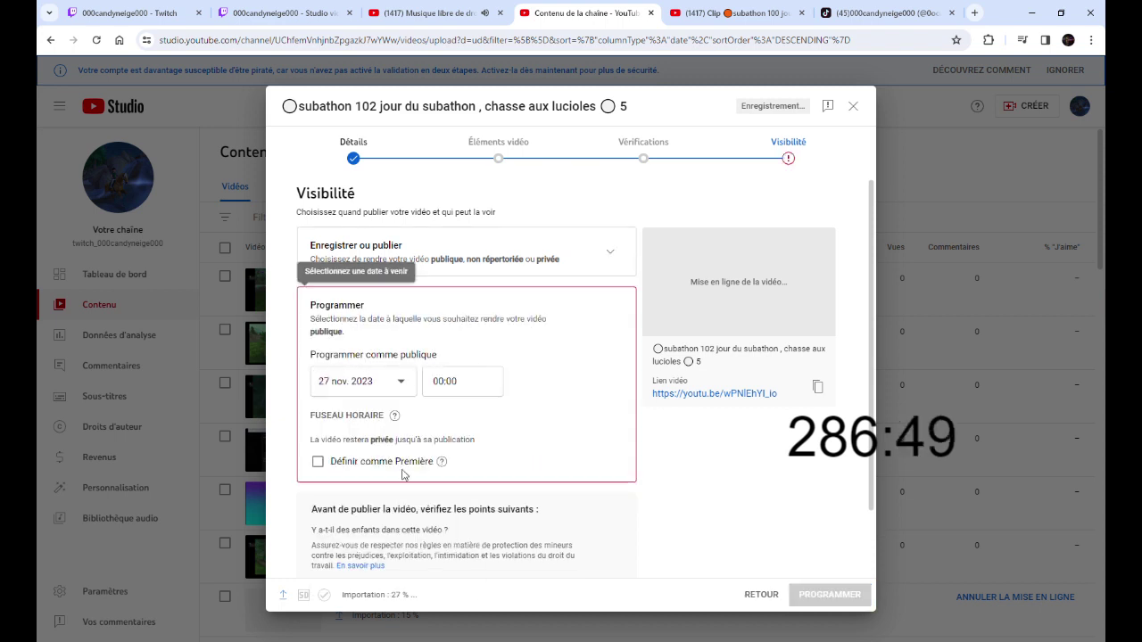
click(445, 383)
text(1)
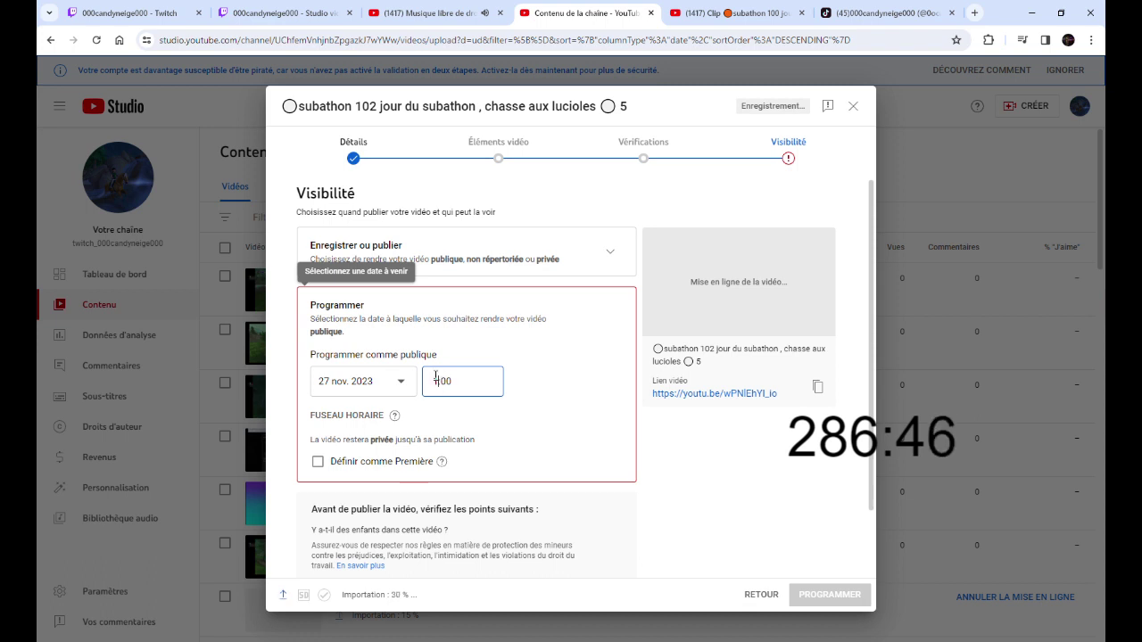
text(2)
click(383, 462)
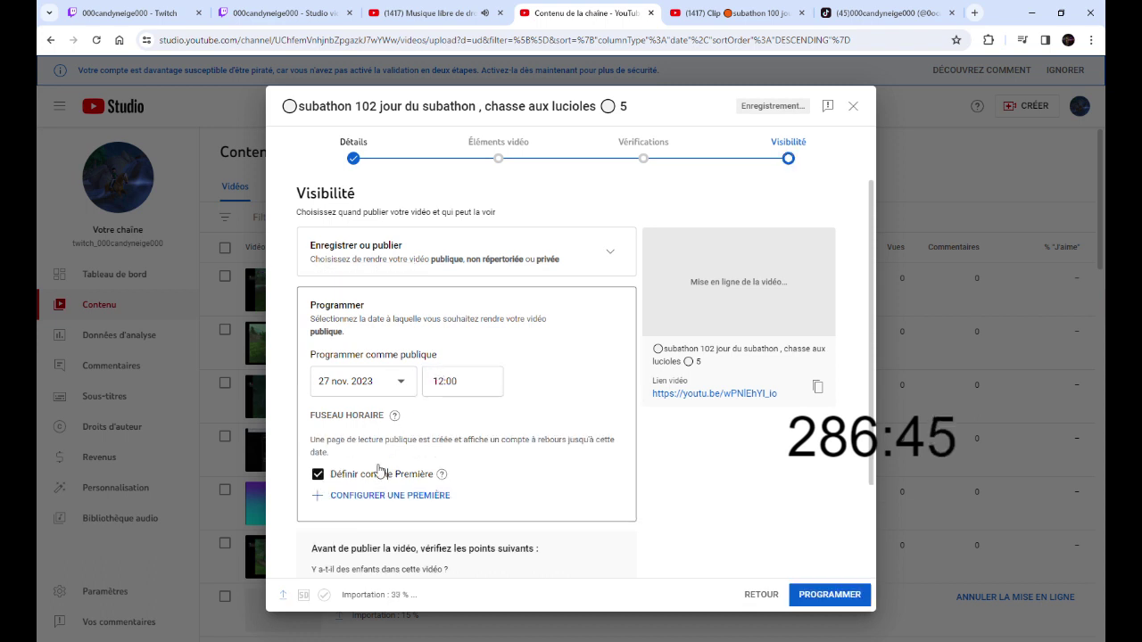
click(829, 604)
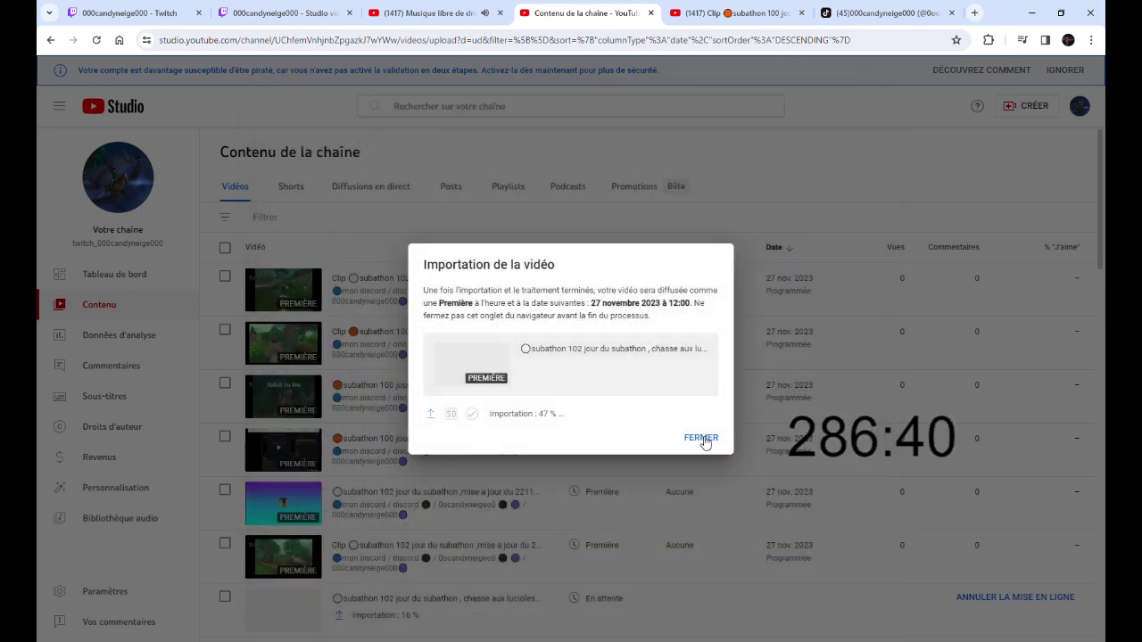
click(747, 415)
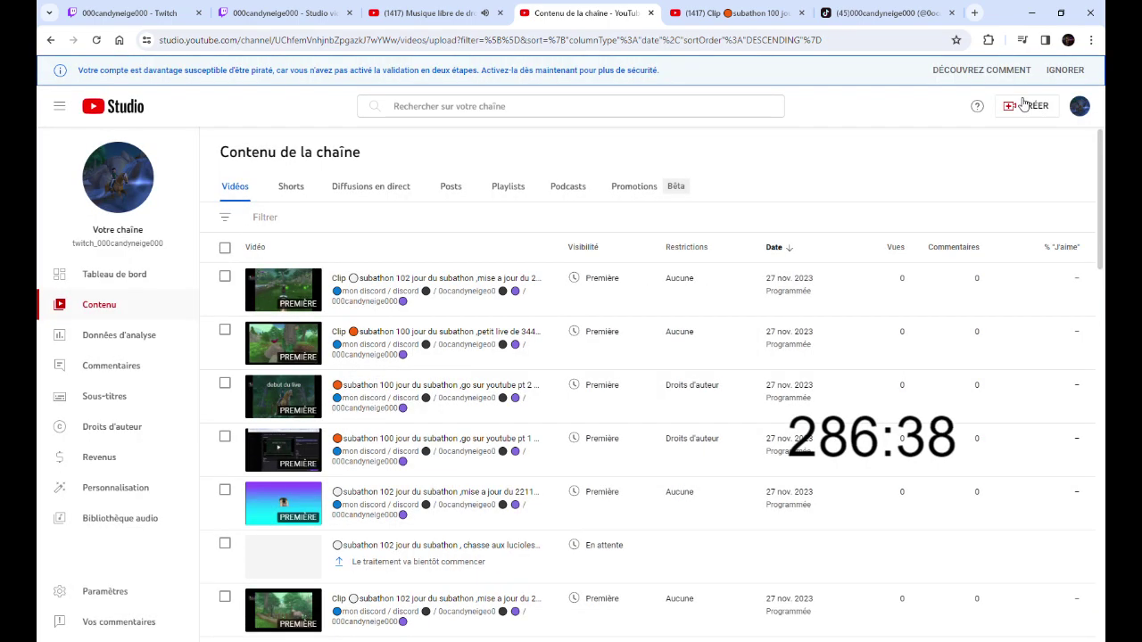
Upload the "chasse aux lucioles" 6 video file and paste the shared links description into it
click(1024, 105)
click(571, 423)
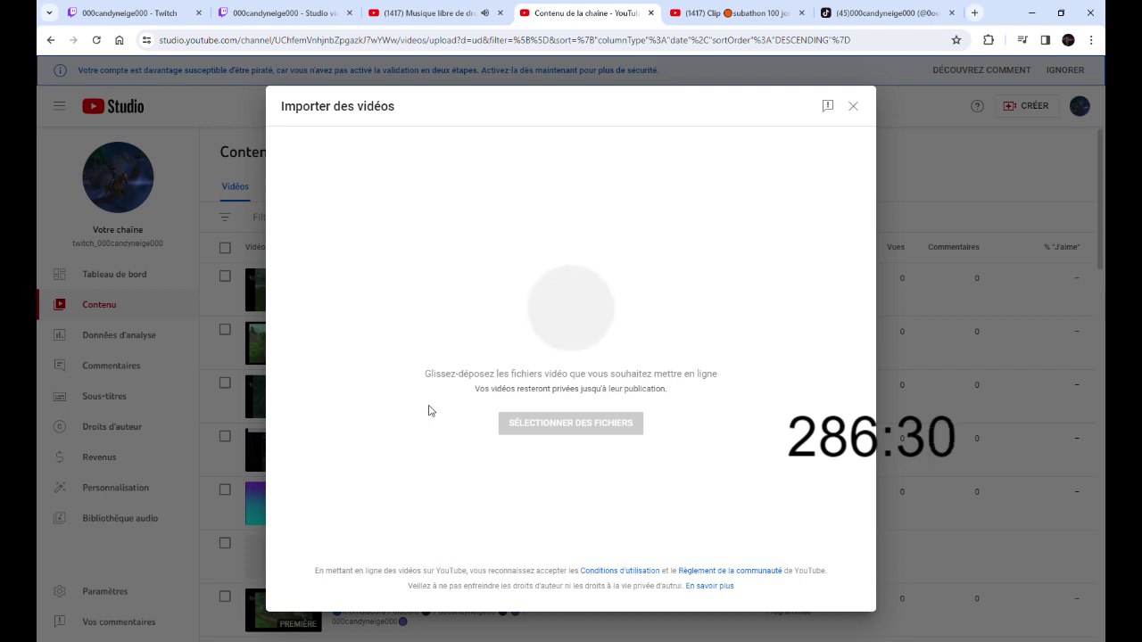
click(402, 348)
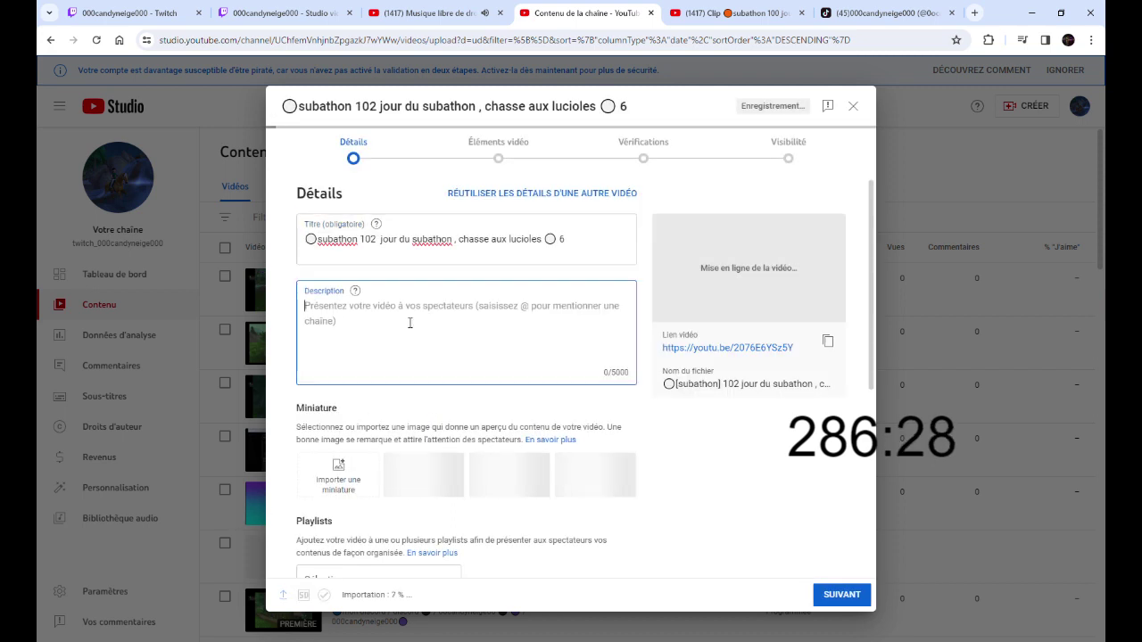
key(ctrl+v)
Add the part 6 upload to the "reddiff subathon 2023" playlist
scroll(464, 401, down, 2)
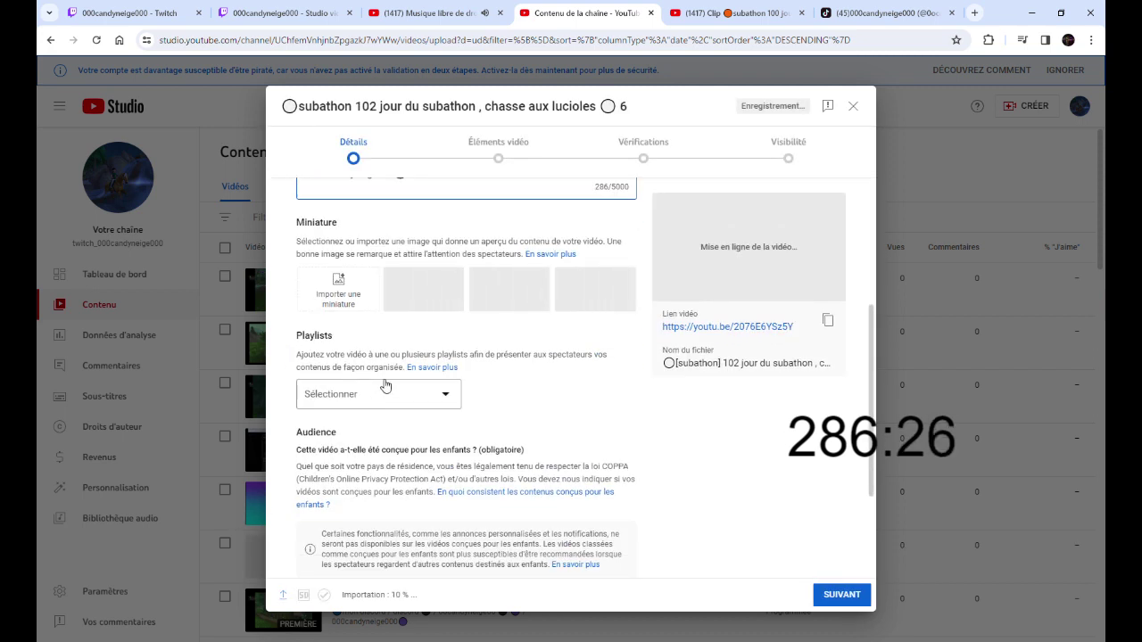
click(364, 393)
click(528, 594)
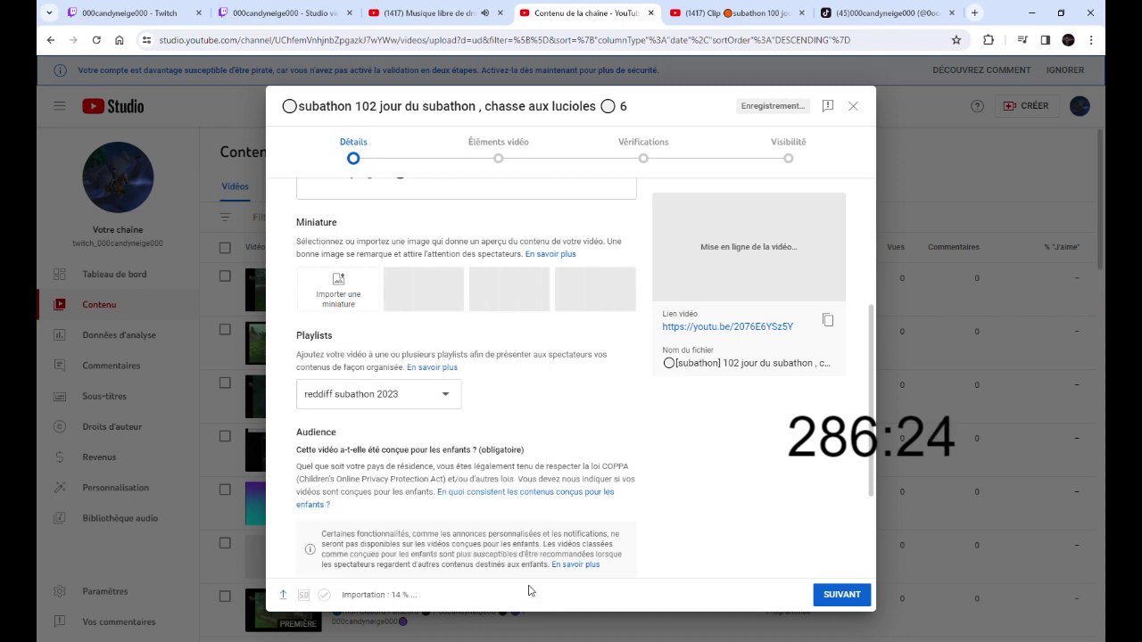
Mark the part 6 upload as not made for kids and schedule it as a Première for 27 nov. 2023 at 12:00
scroll(459, 502, down, 2)
click(431, 459)
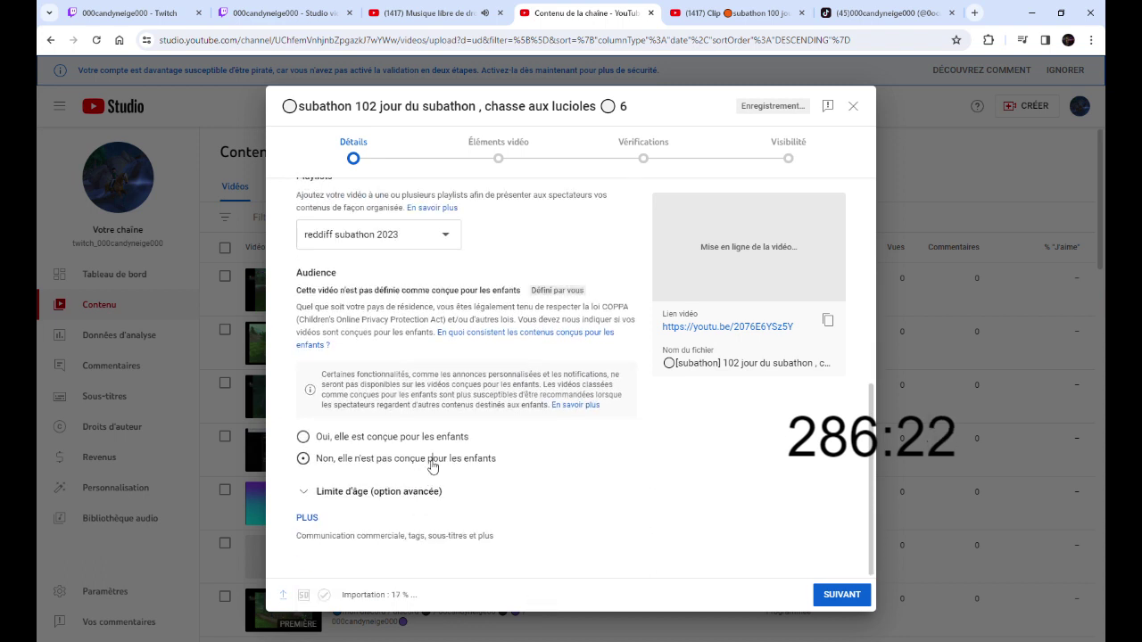
click(785, 159)
click(335, 368)
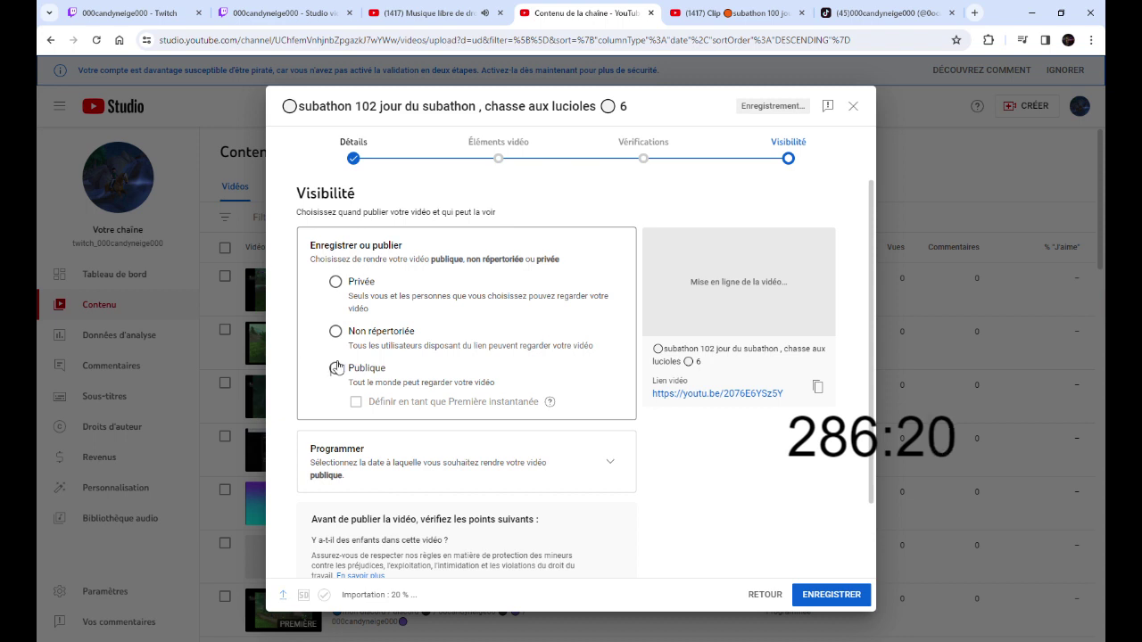
click(385, 405)
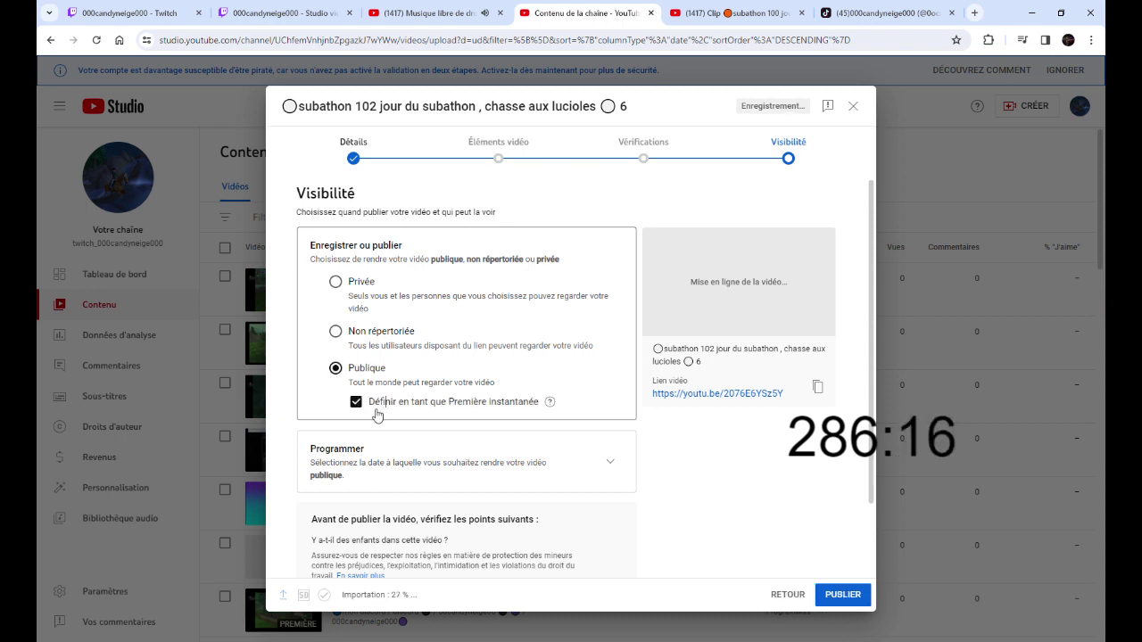
scroll(402, 434, down, 2)
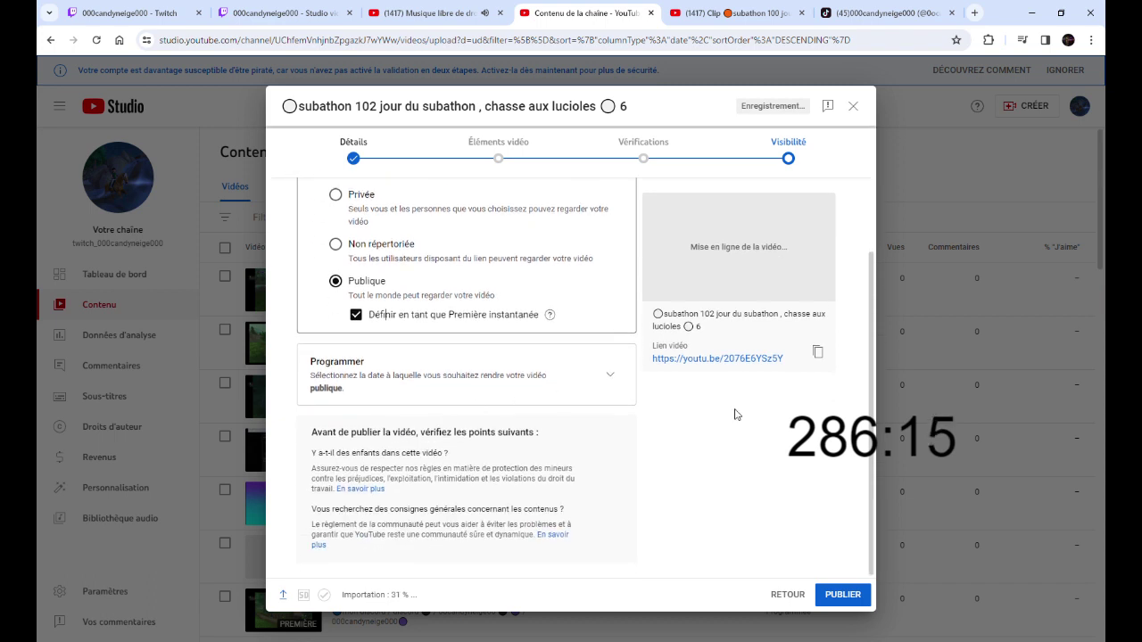
click(607, 374)
click(355, 299)
click(326, 468)
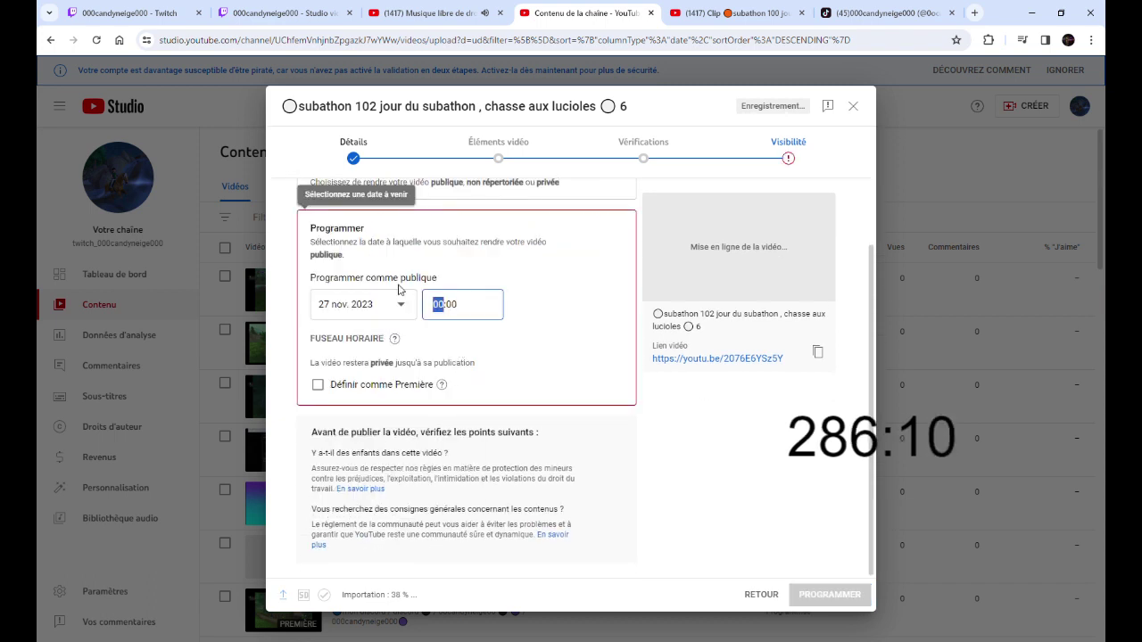
click(406, 387)
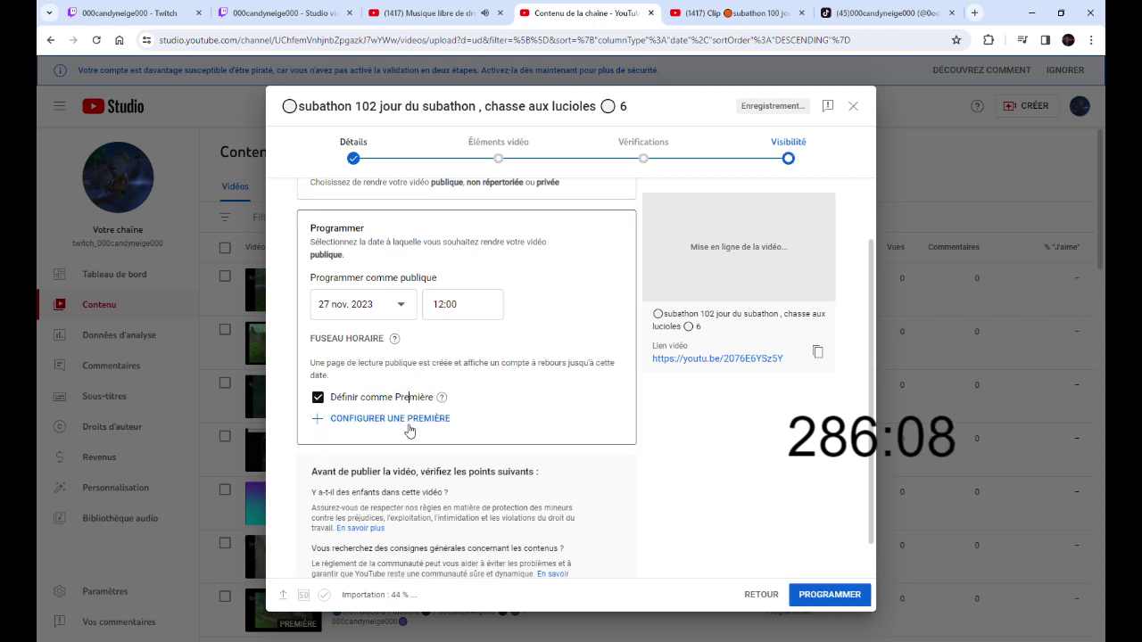
scroll(837, 551, down, 1)
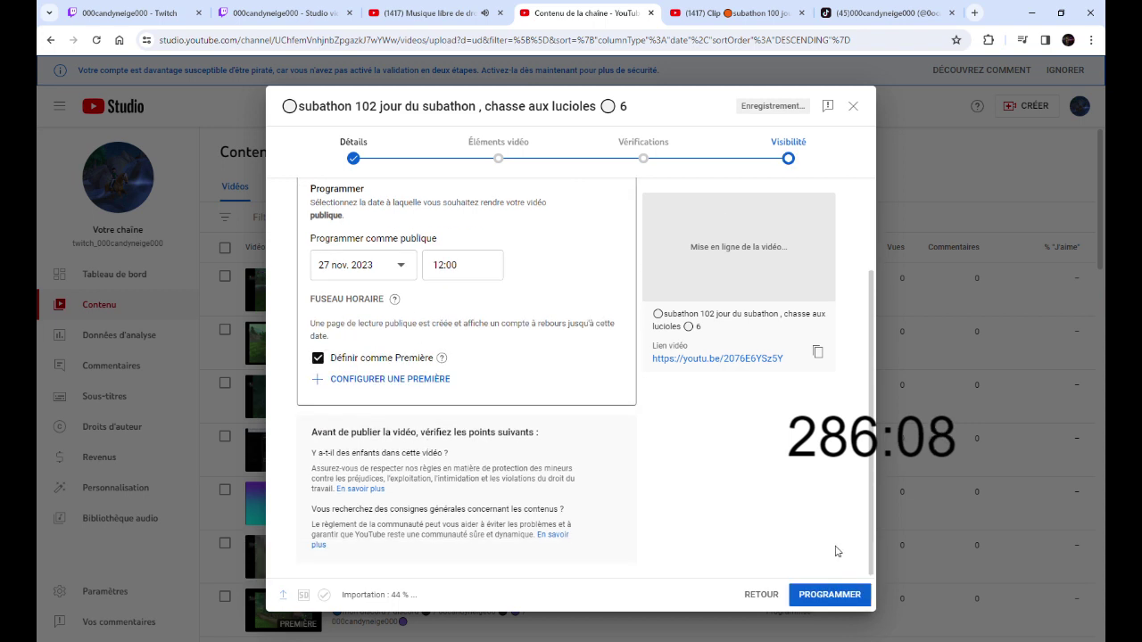
click(830, 595)
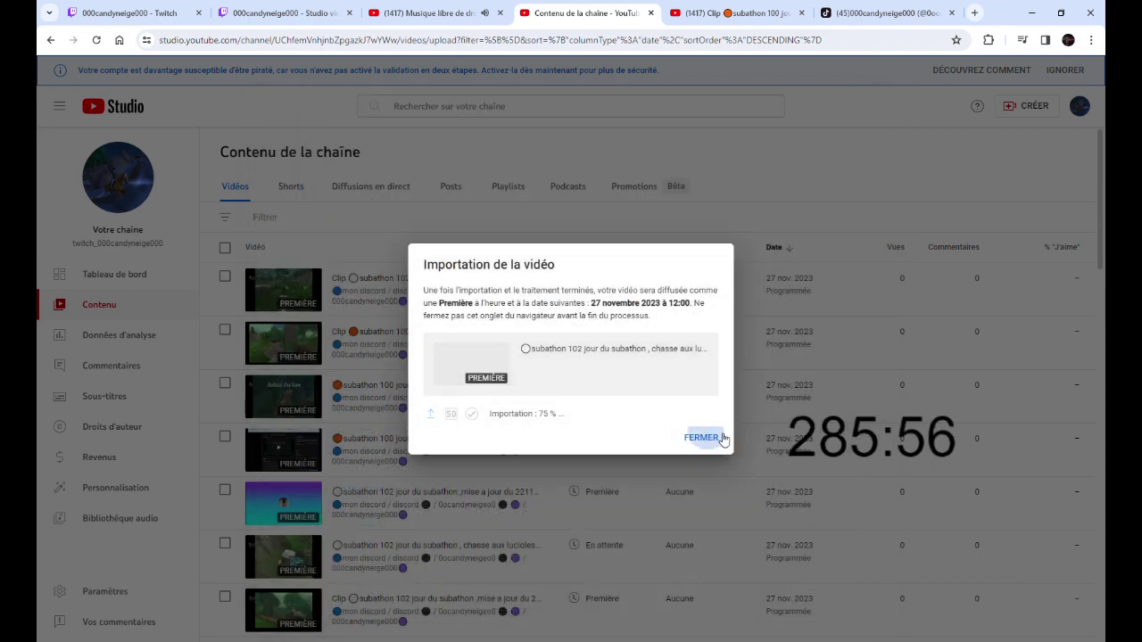
click(705, 442)
Upload the unnumbered "chasse aux lucioles" video file and paste the shared links description into it
click(1040, 113)
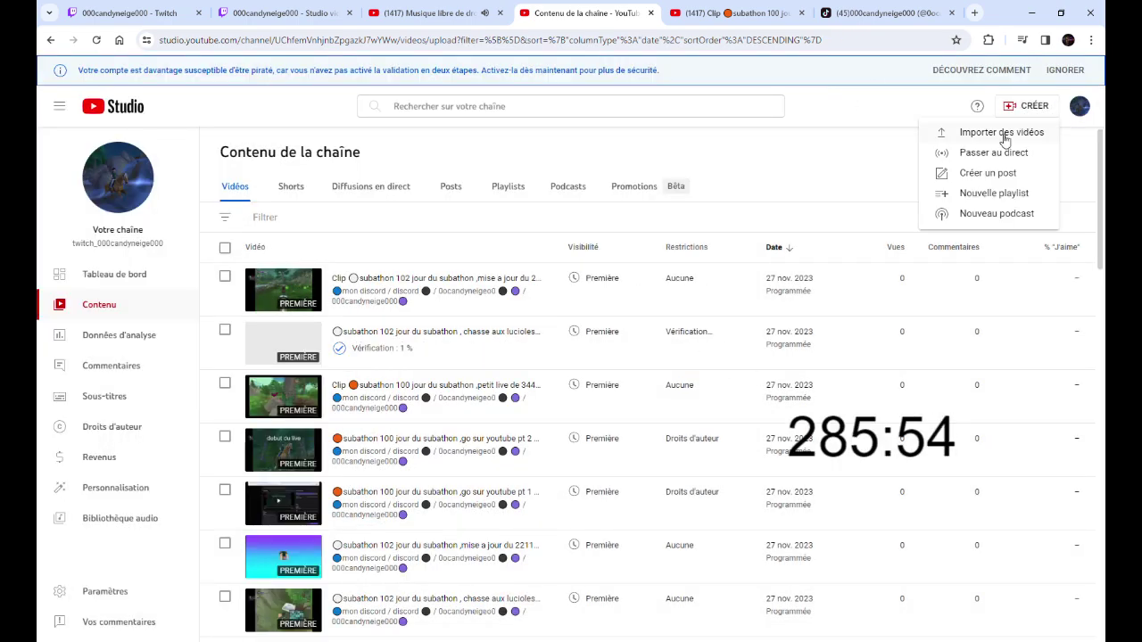
click(999, 133)
click(571, 423)
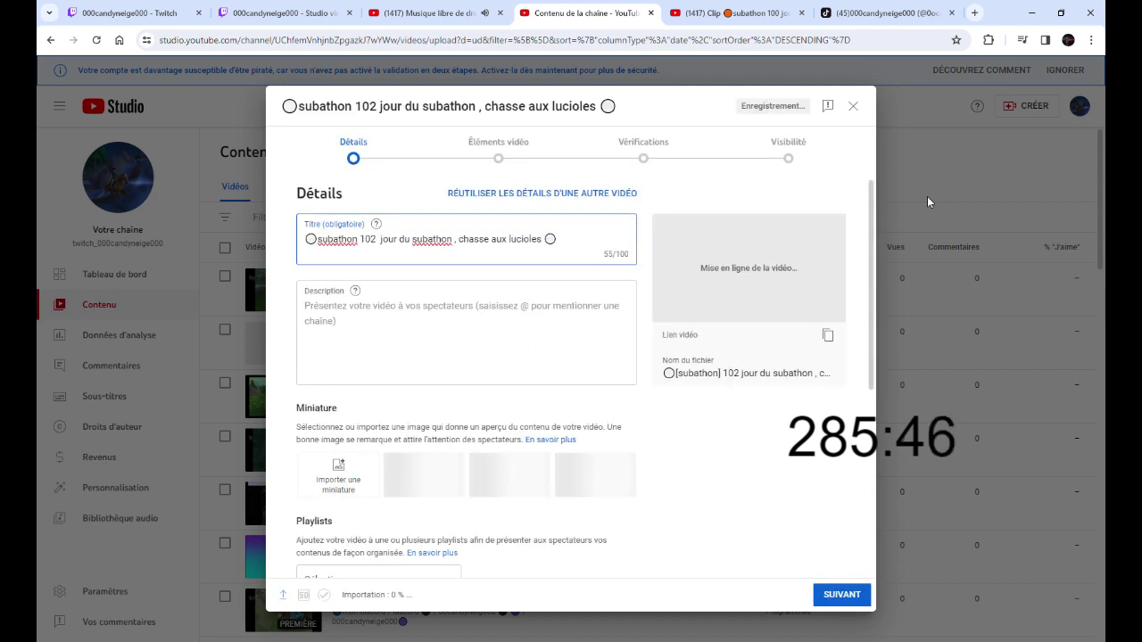
click(473, 344)
key(ctrl+v)
Add the unnumbered "chasse aux lucioles" upload to the "reddiff subathon 2023" playlist and mark it as not made for kids
scroll(502, 454, down, 2)
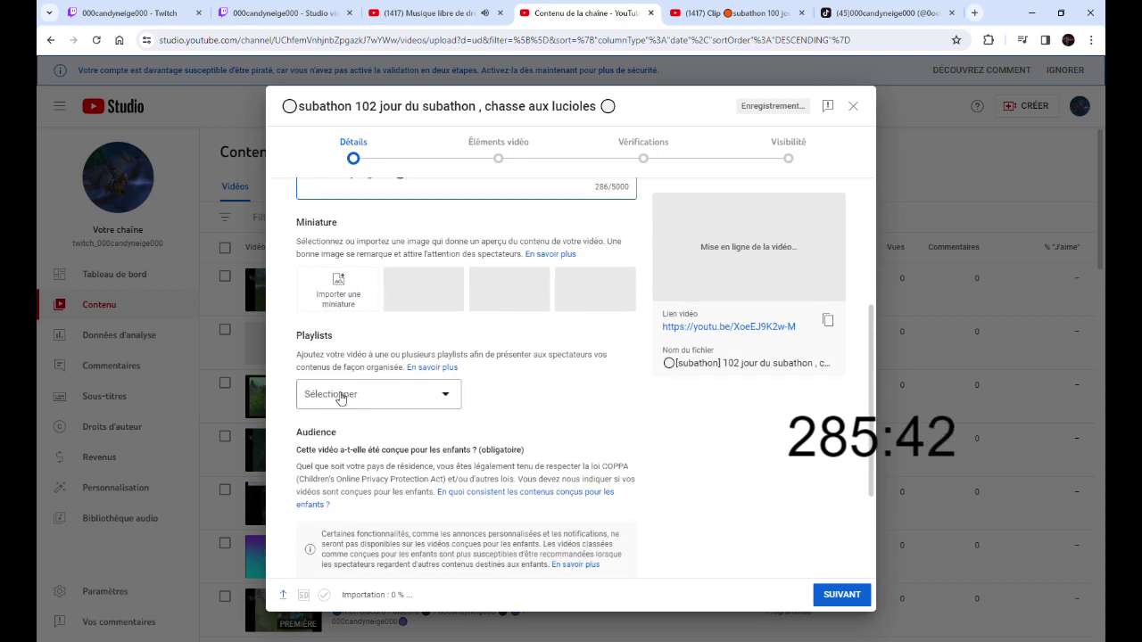
click(369, 392)
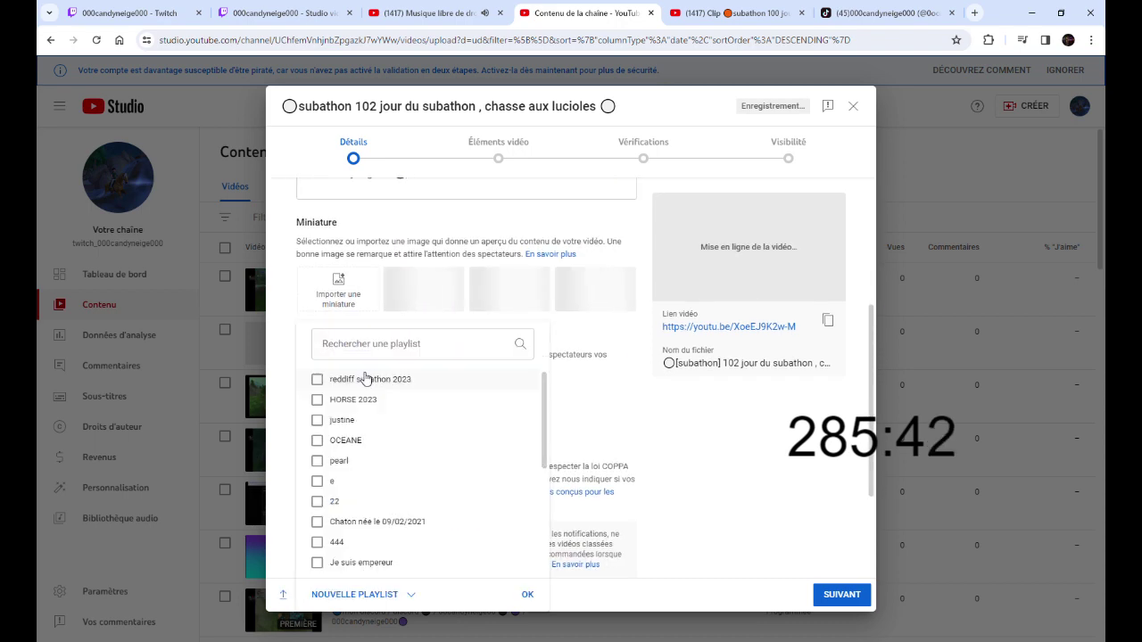
click(527, 594)
scroll(440, 539, down, 2)
click(393, 460)
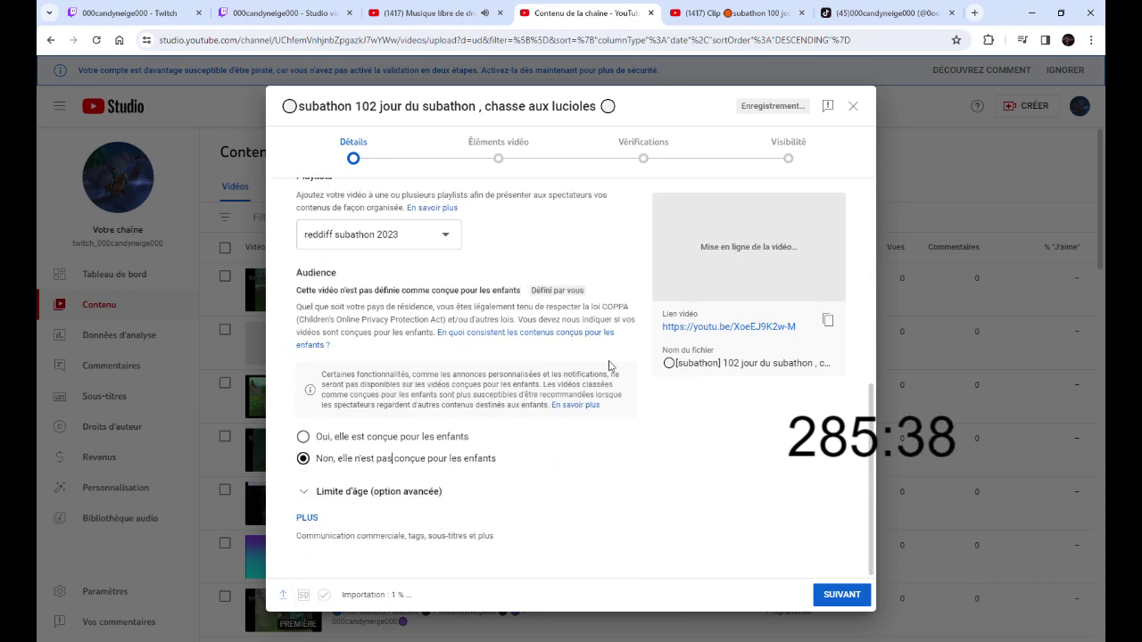
Schedule the unnumbered "chasse aux lucioles" video as a Première for 27 nov. 2023 at 12:00 and dismiss the import notice
click(803, 148)
click(353, 378)
click(356, 401)
click(609, 463)
click(357, 379)
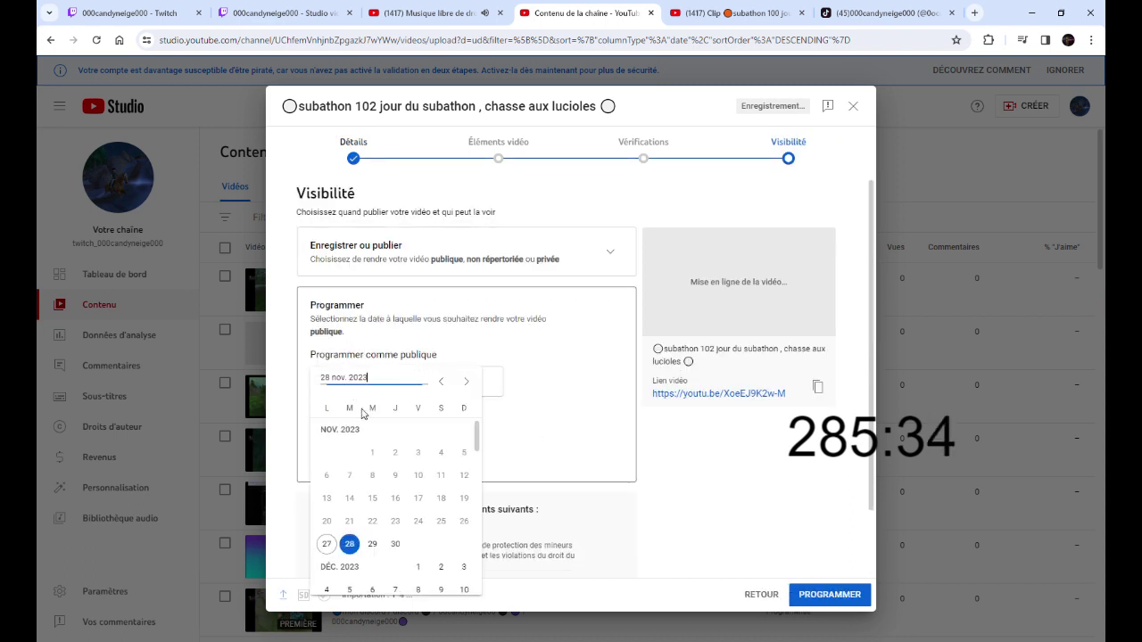
click(326, 544)
click(437, 382)
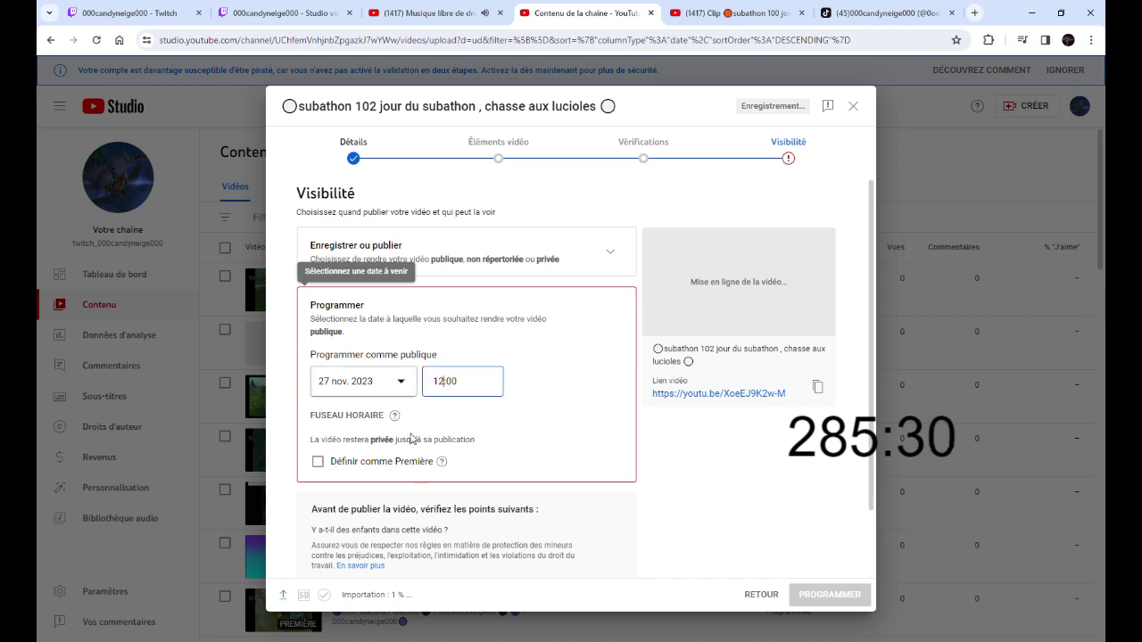
click(410, 470)
click(834, 603)
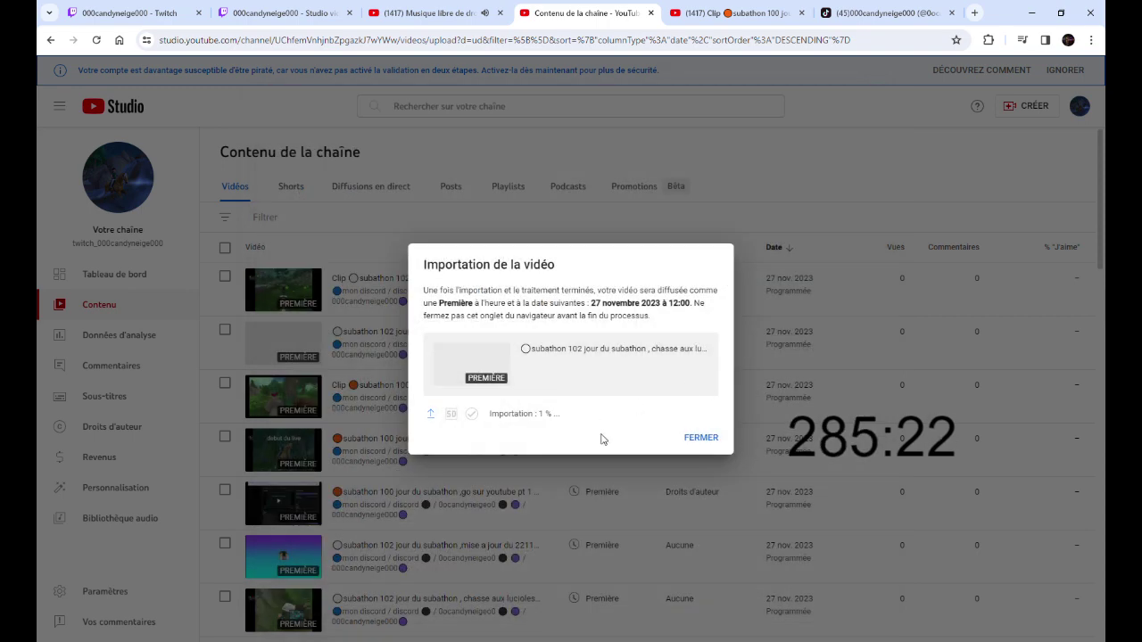
click(699, 439)
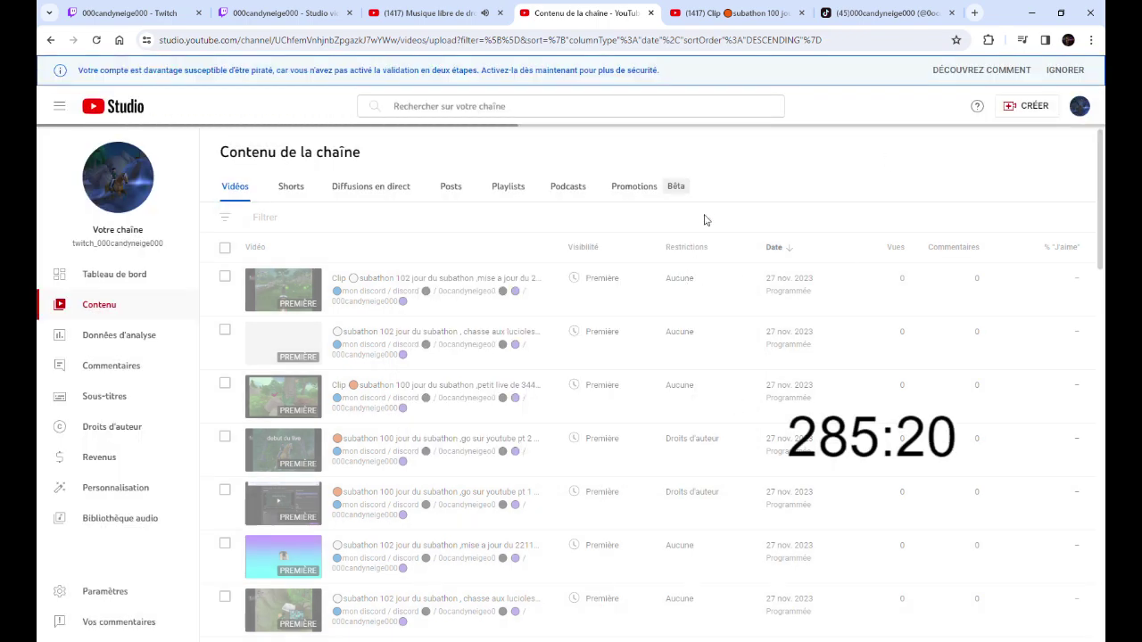
Upload the "joyeuse attrape lumiere niveau 1" vers 20h00 video file and paste the shared links description into it
click(1026, 107)
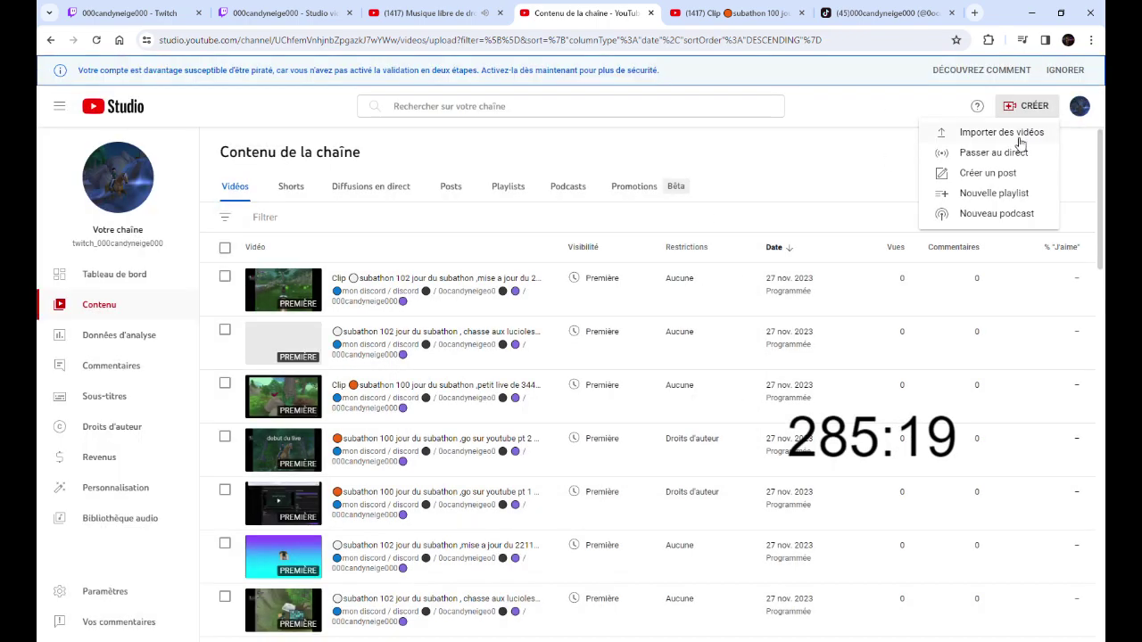
click(973, 131)
click(569, 423)
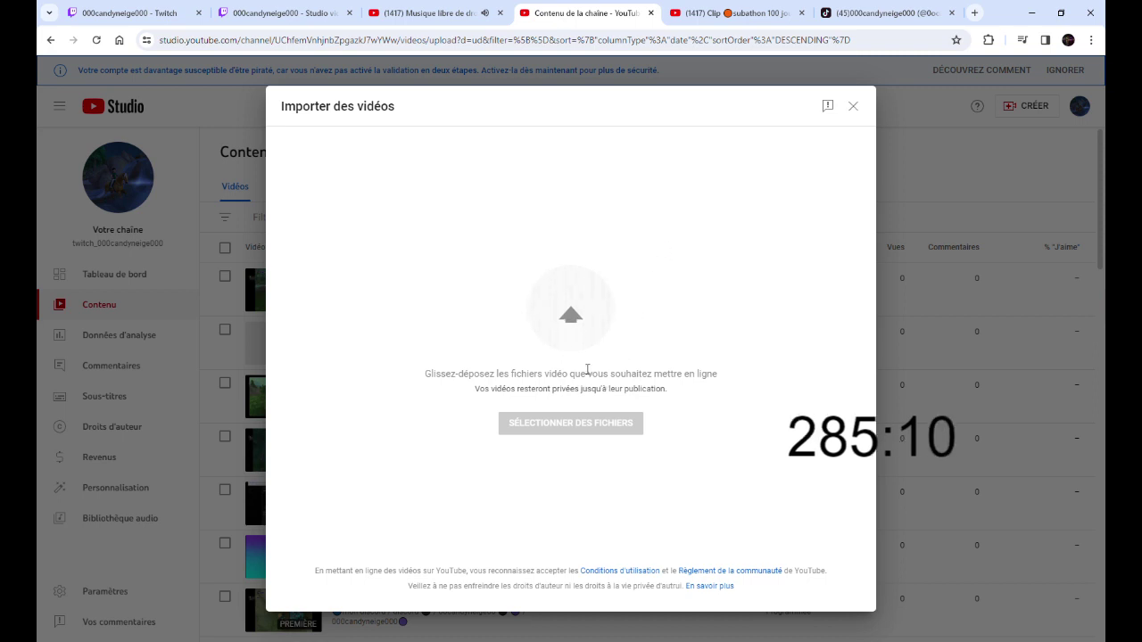
click(467, 344)
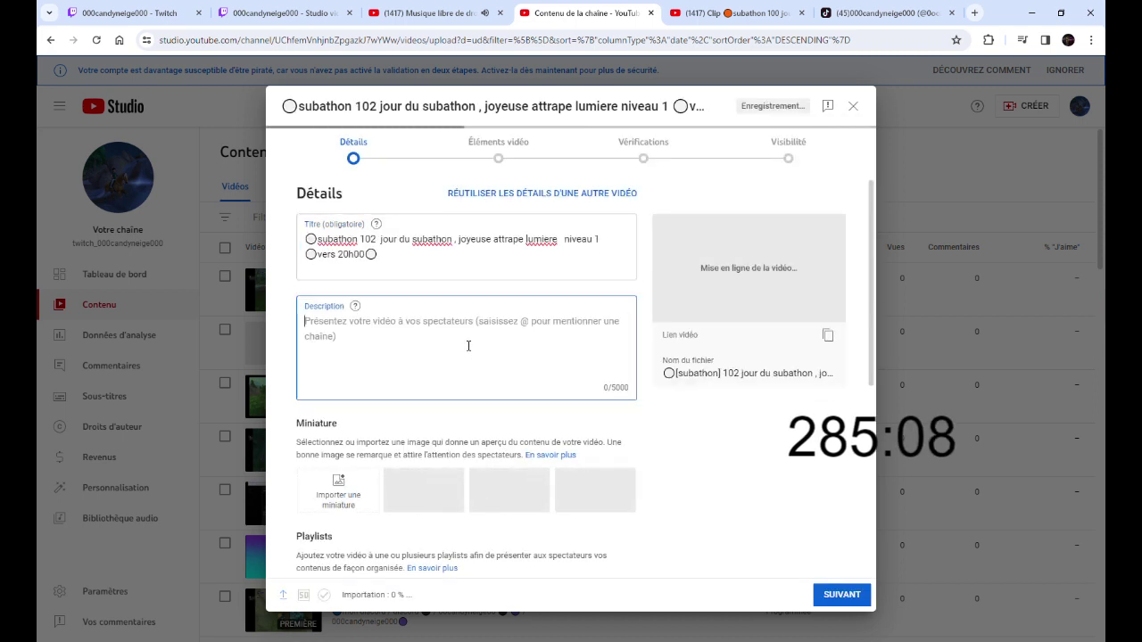
key(ctrl+v)
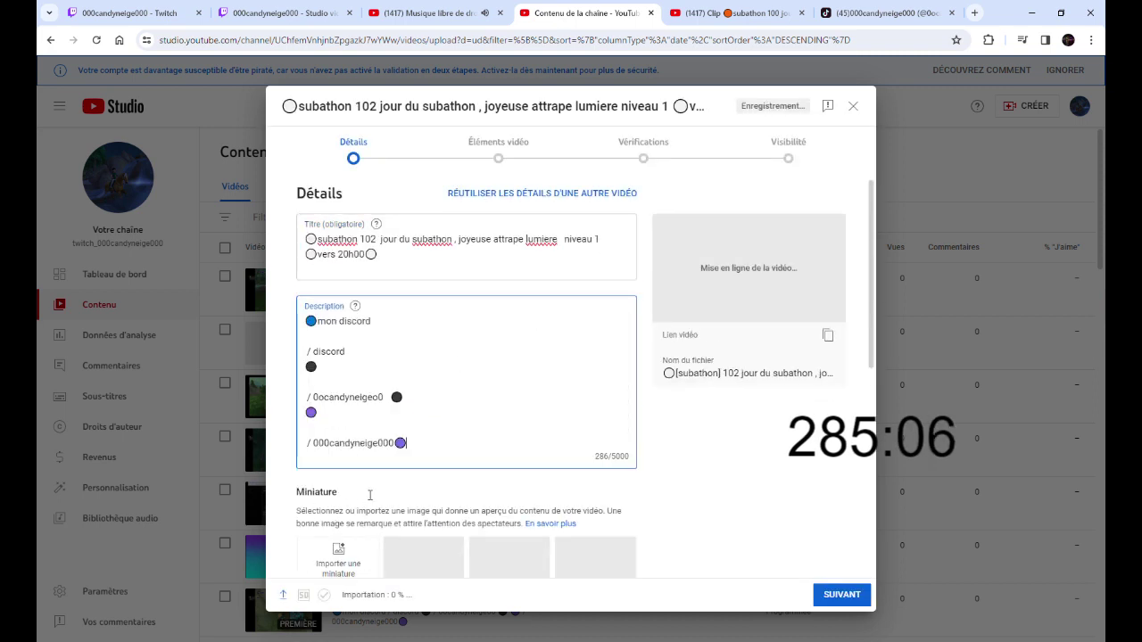
Mark the "joyeuse attrape lumiere niveau 1" upload as not made for kids and put it in the "reddiff subathon 2023" playlist
scroll(402, 361, down, 5)
click(403, 460)
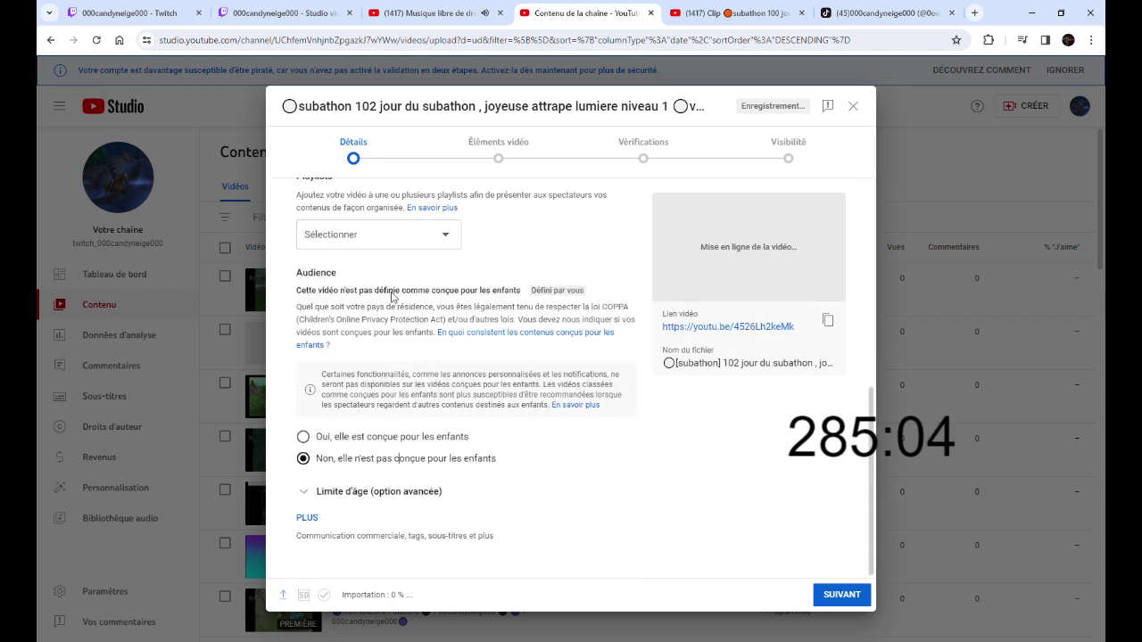
click(397, 239)
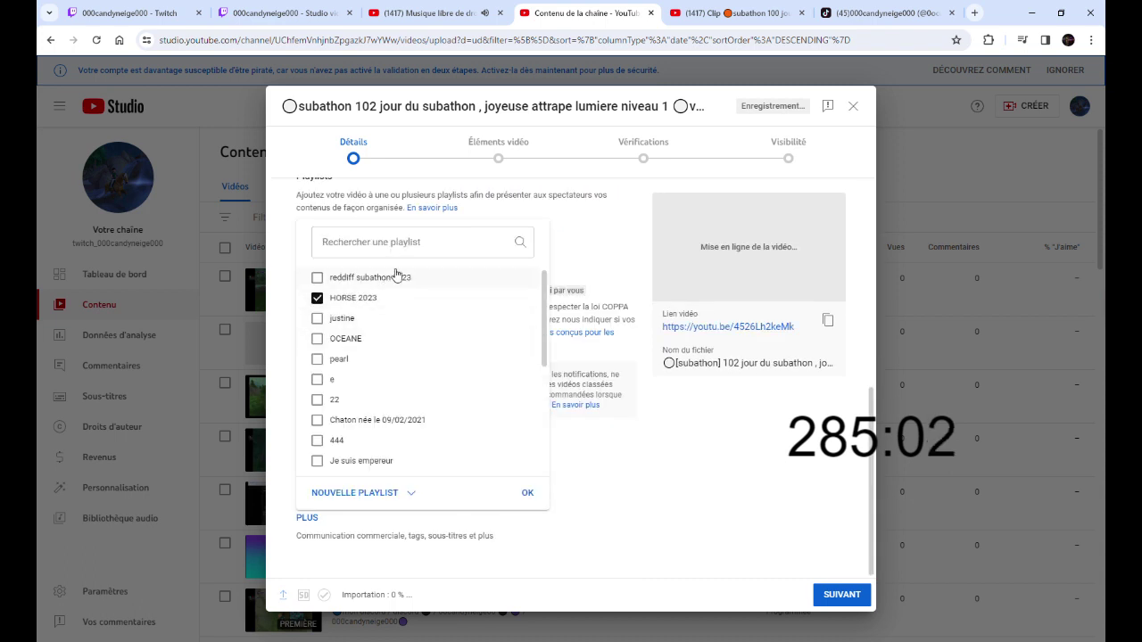
click(394, 281)
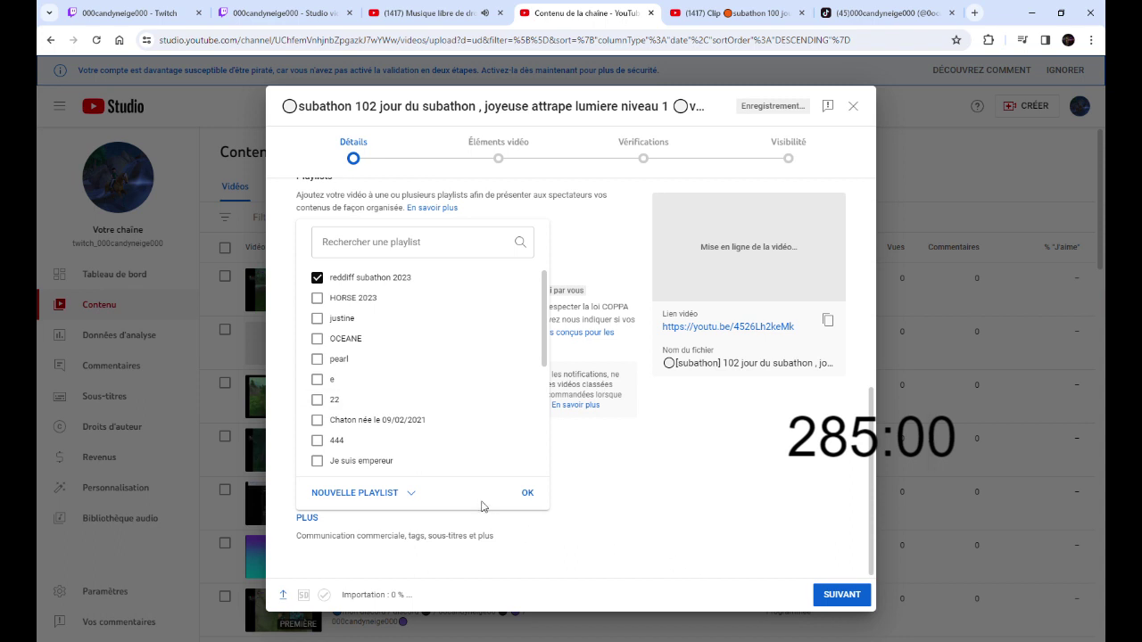
click(523, 493)
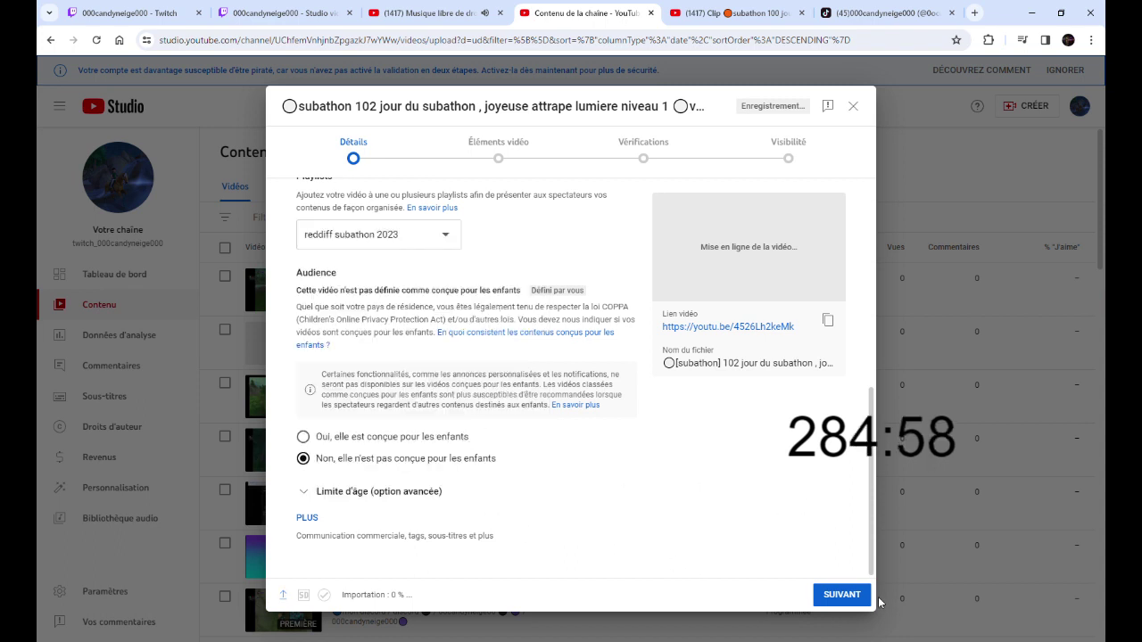
Schedule the "joyeuse attrape lumiere niveau 1" video as a Première for 27 nov. 2023 at 12:00 and dismiss the import notice
click(785, 146)
click(367, 367)
click(356, 401)
click(617, 456)
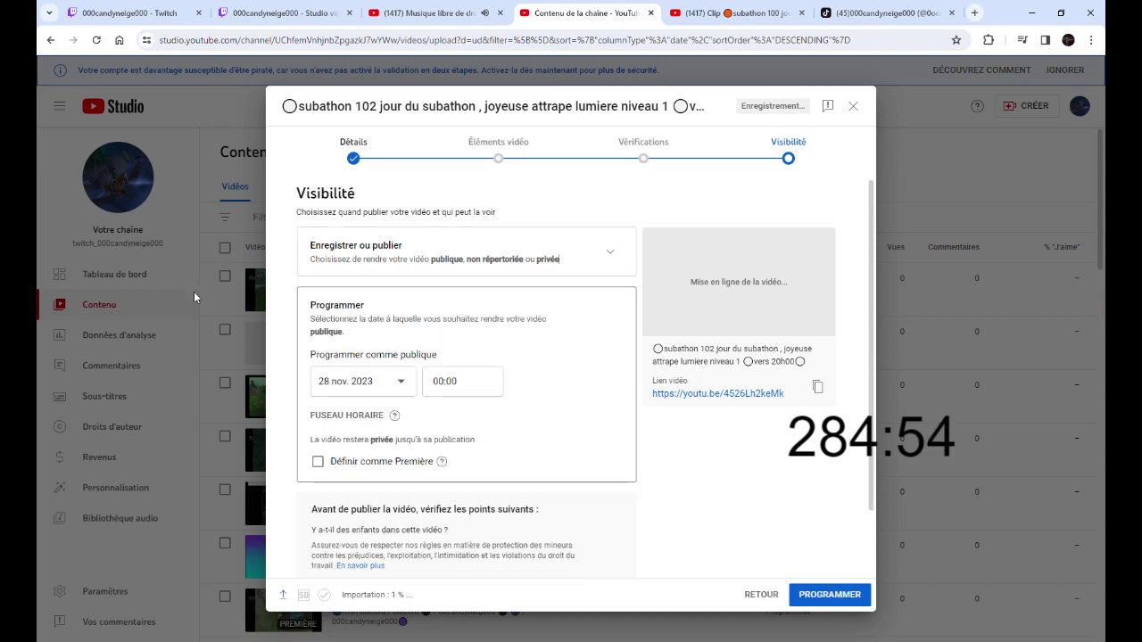
click(356, 382)
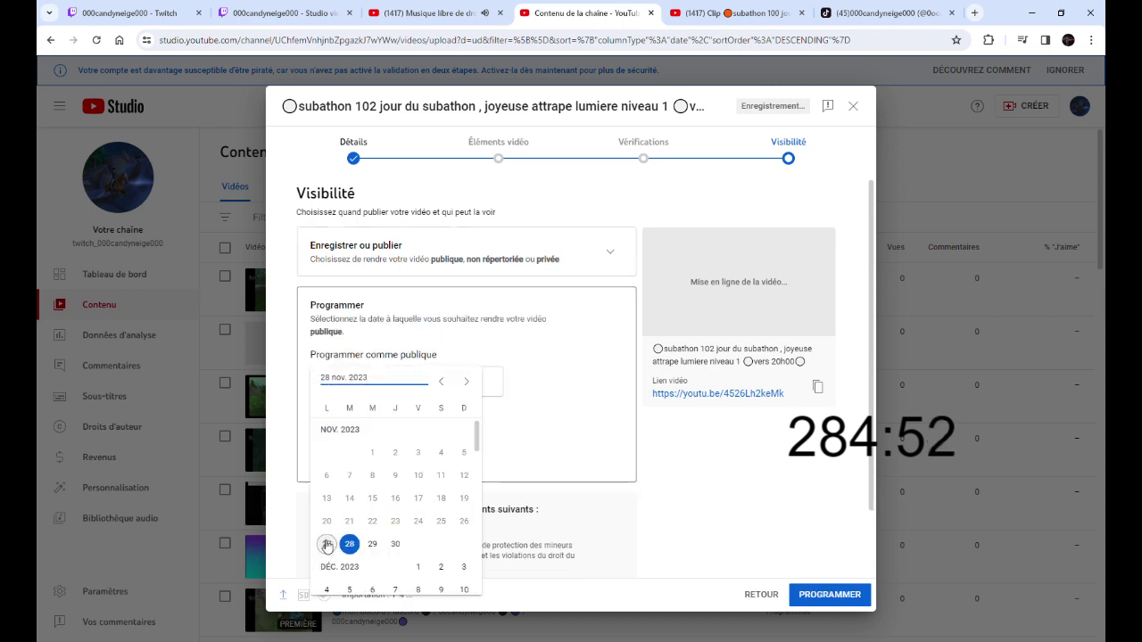
click(327, 542)
click(431, 381)
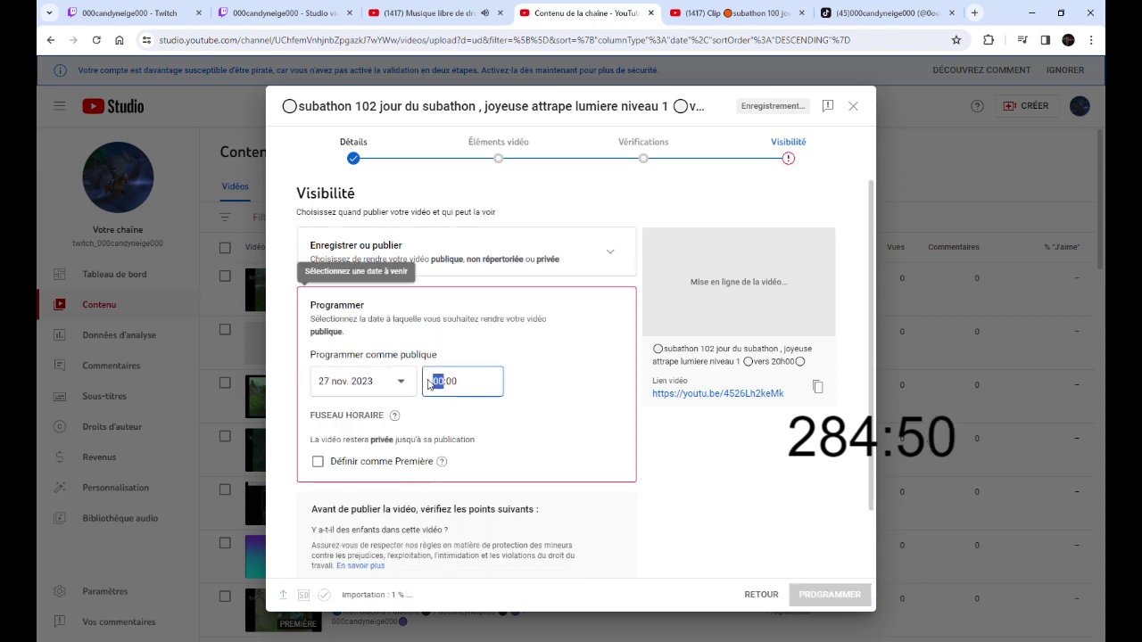
click(399, 463)
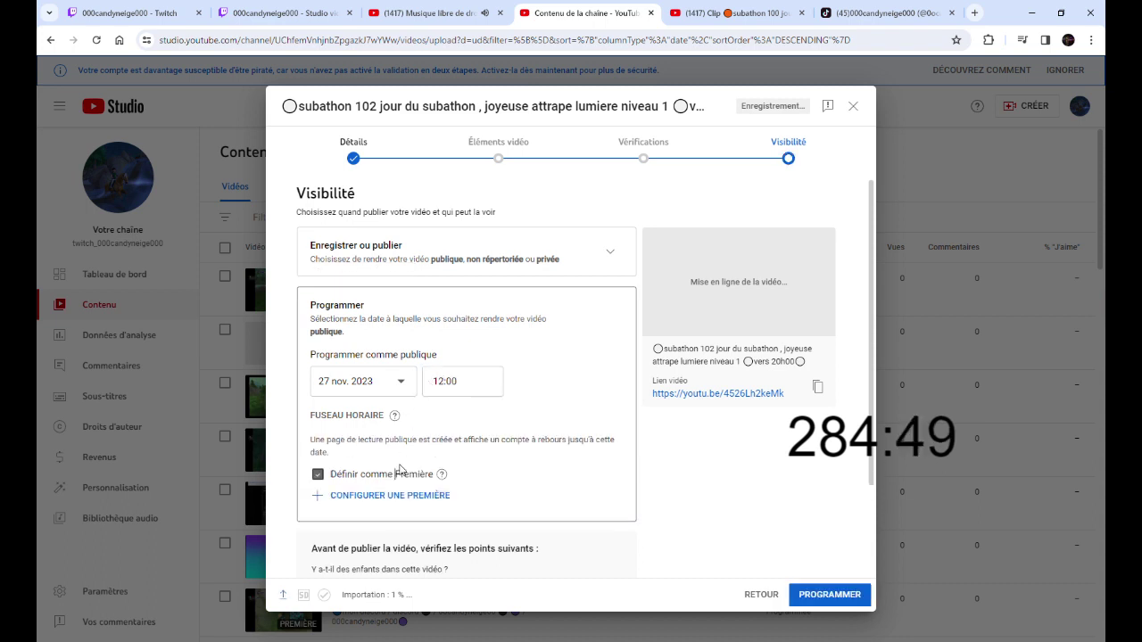
click(830, 595)
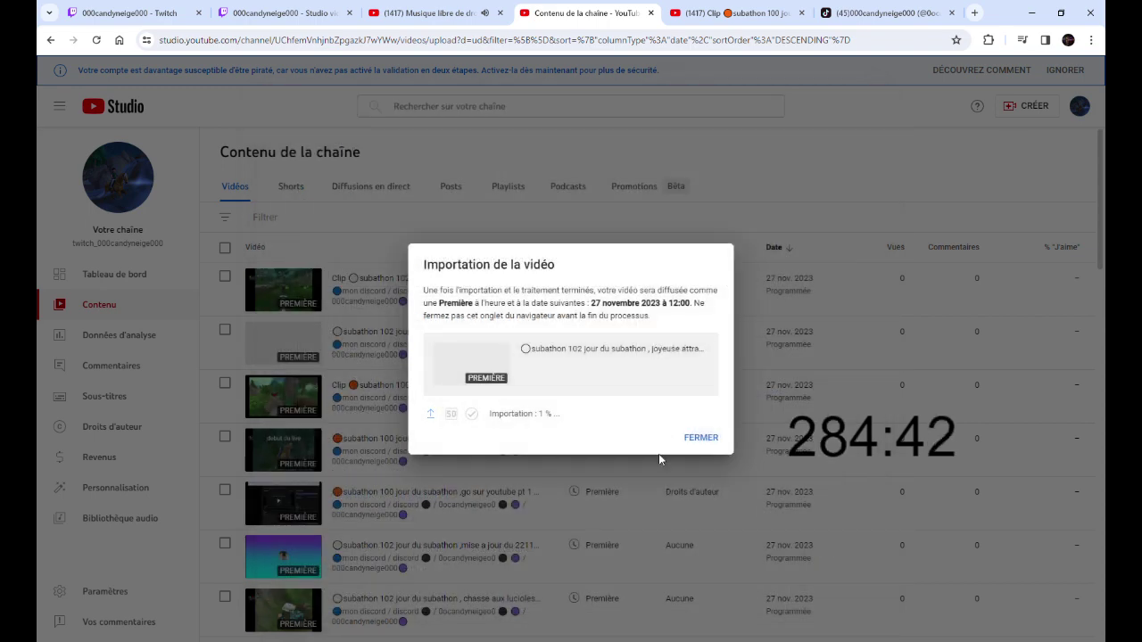
click(690, 439)
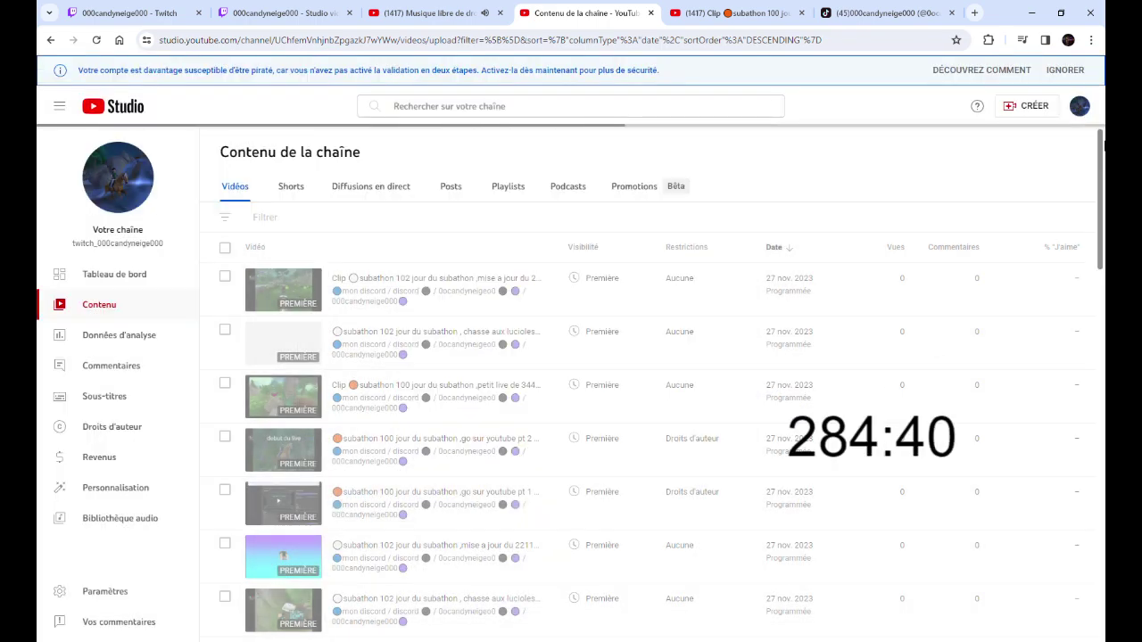
Upload the "joyeuse attrape lumiere niveau 1" vers 20h00 clip 2 file and paste the shared links description into it
click(1028, 107)
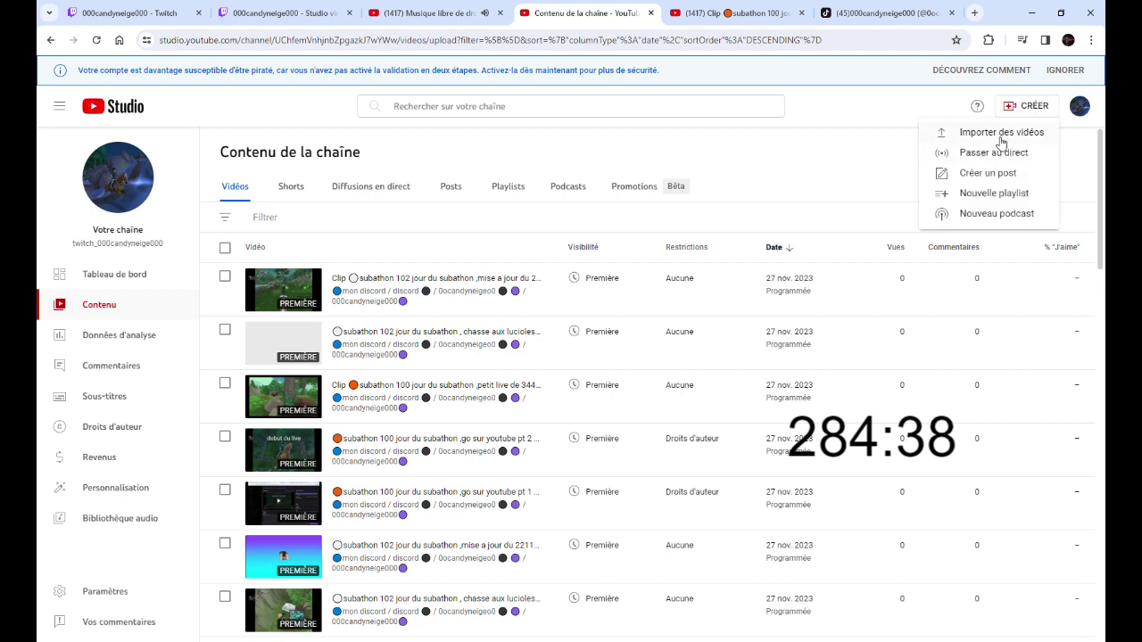
click(997, 132)
click(606, 419)
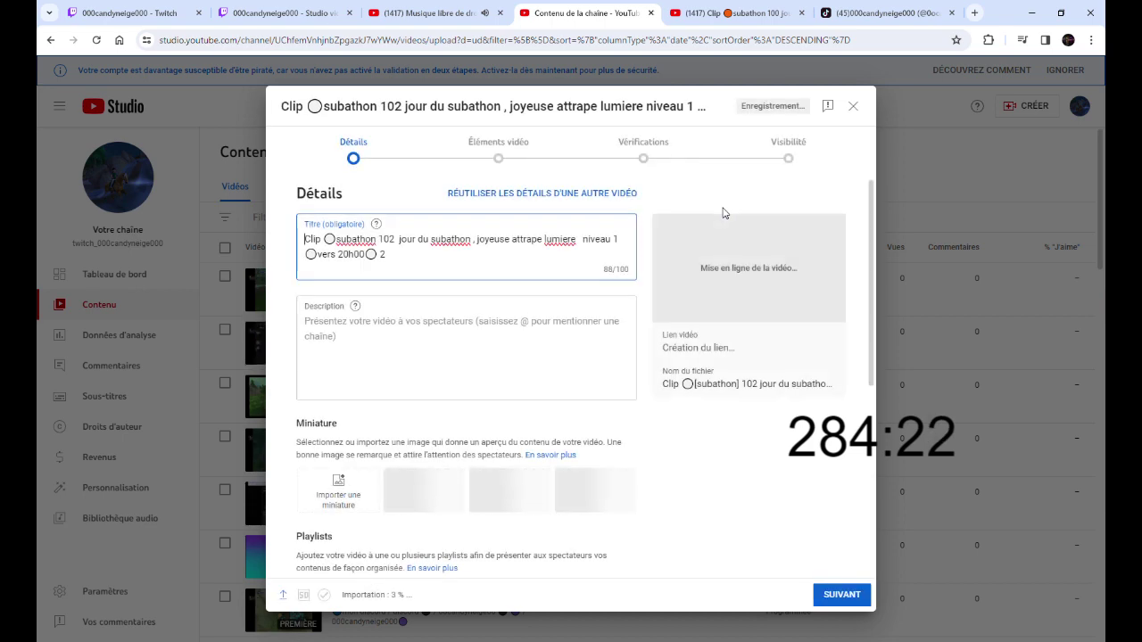
click(527, 326)
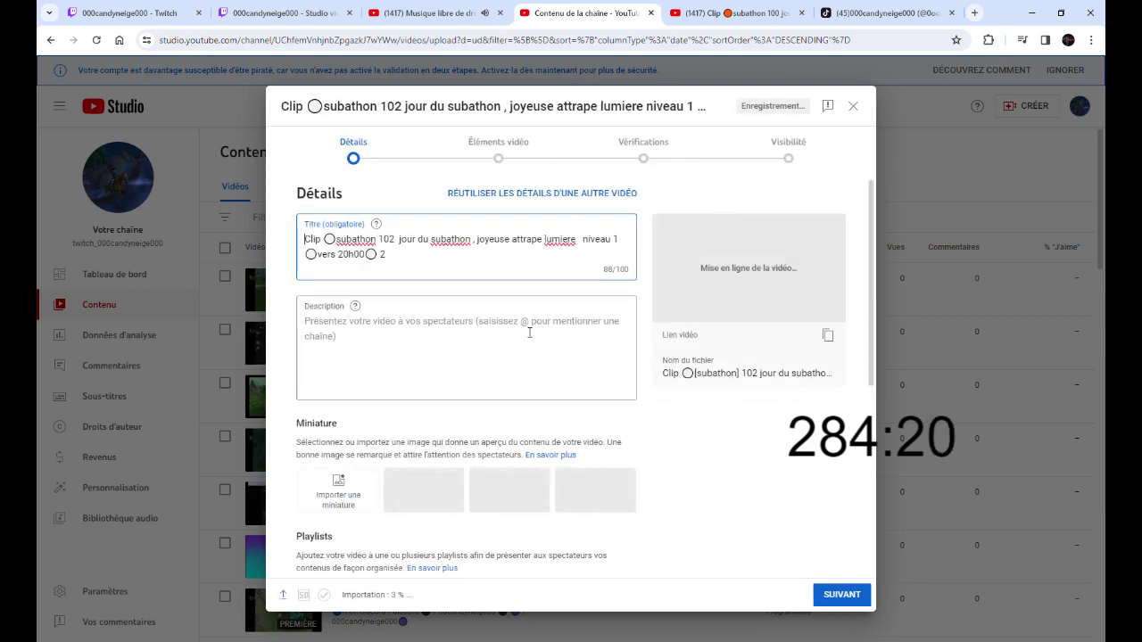
key(ctrl+v)
scroll(464, 365, down, 4)
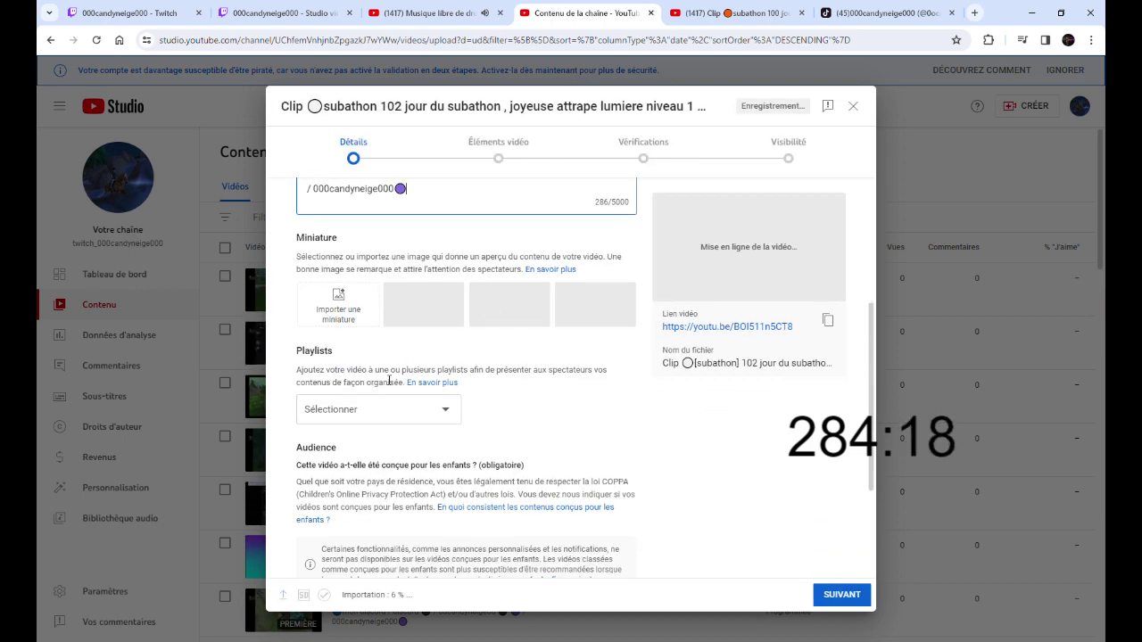
Put the "joyeuse attrape lumiere niveau 1" clip 2 upload in the "reddiff subathon 2023" playlist and mark it as not made for kids
click(377, 415)
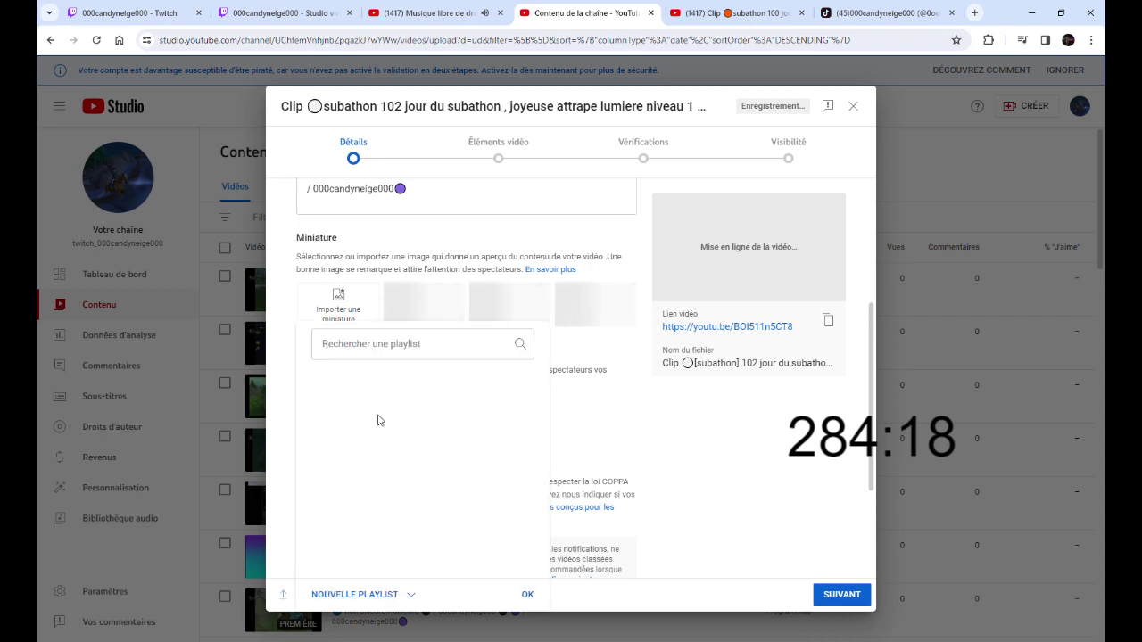
click(527, 594)
scroll(412, 453, down, 2)
click(410, 459)
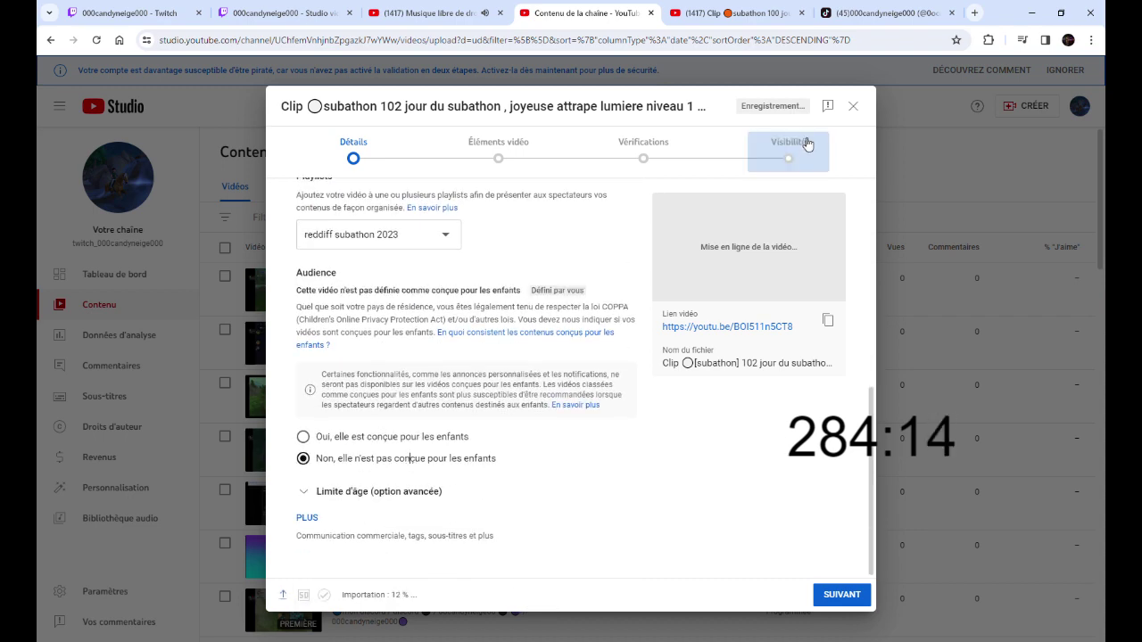
Set the visibility of the clip 2 upload to a public Première scheduled for 27 nov. 2023 at 12:00
click(815, 156)
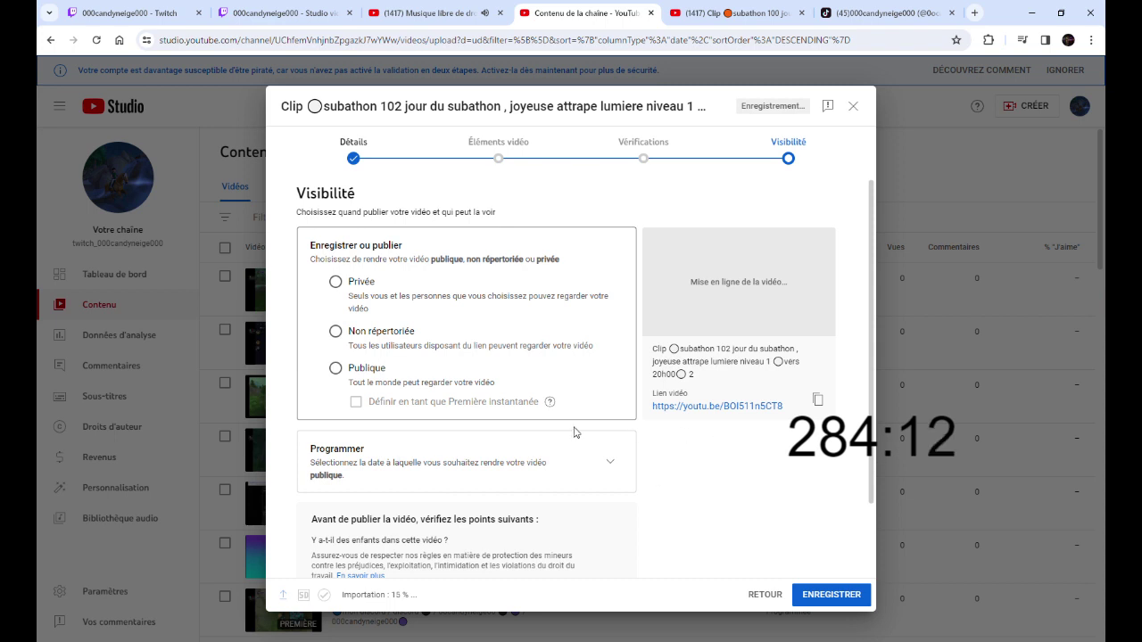
click(336, 368)
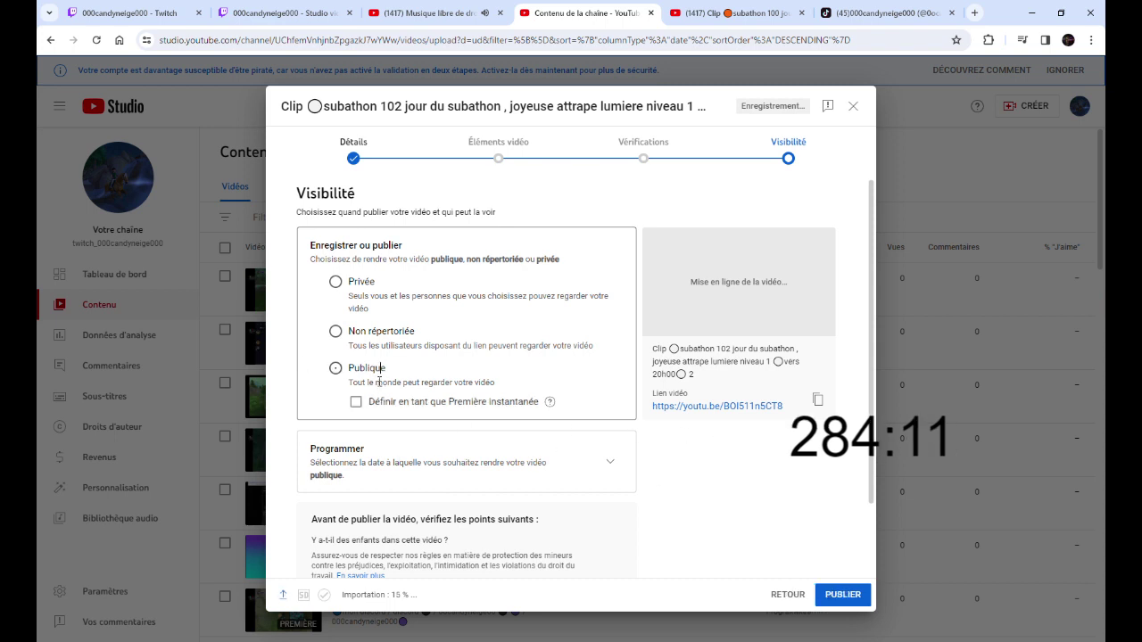
click(607, 461)
click(413, 471)
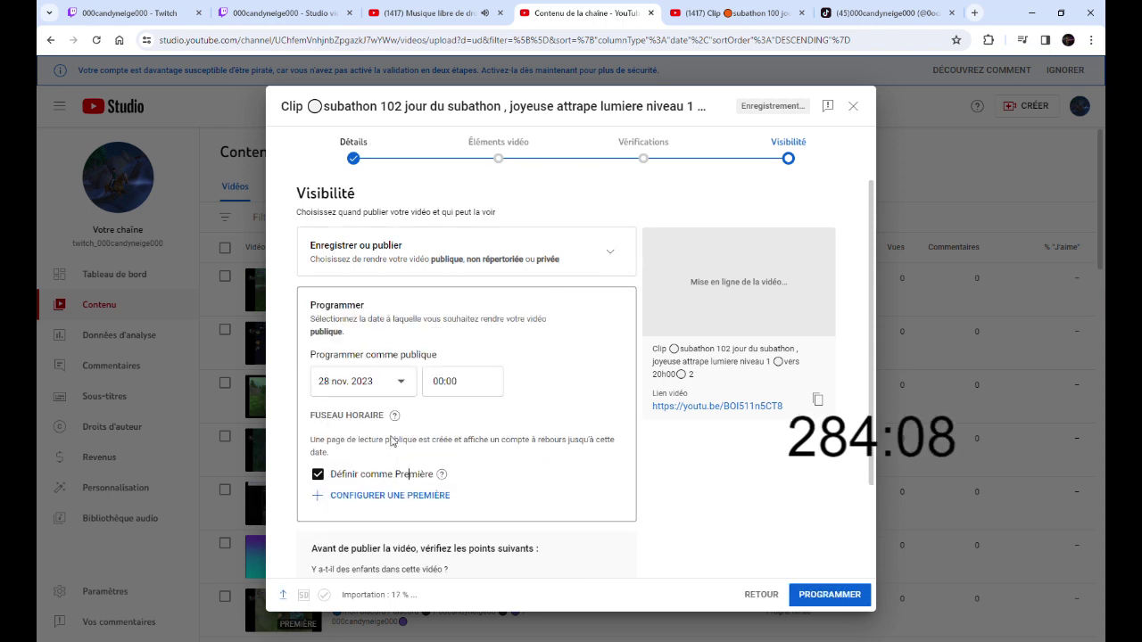
click(357, 373)
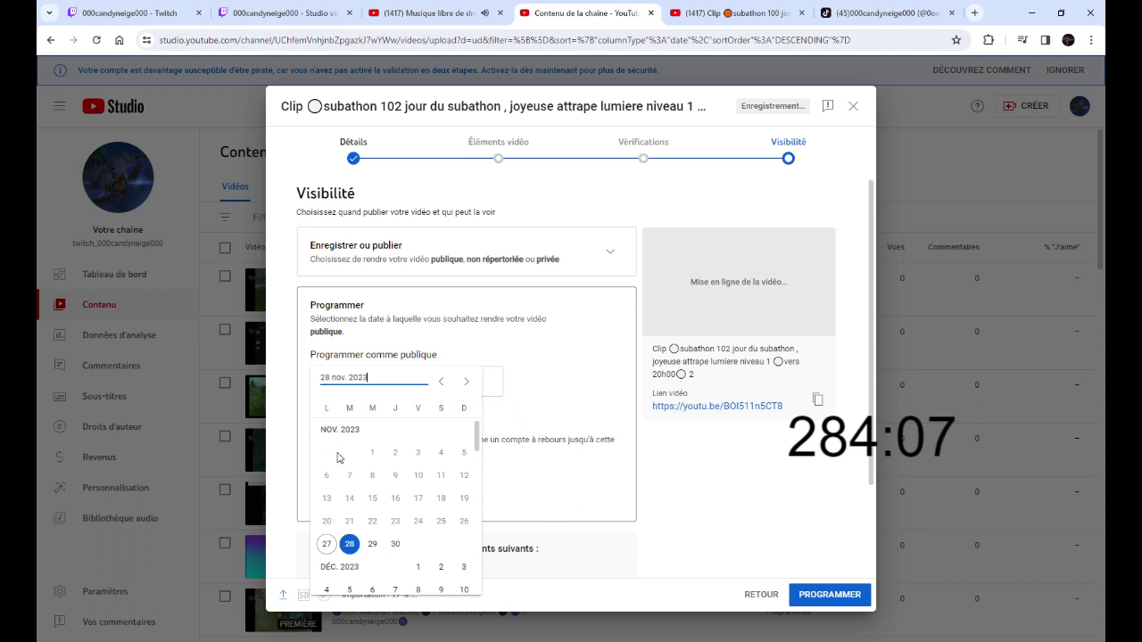
click(326, 544)
click(439, 380)
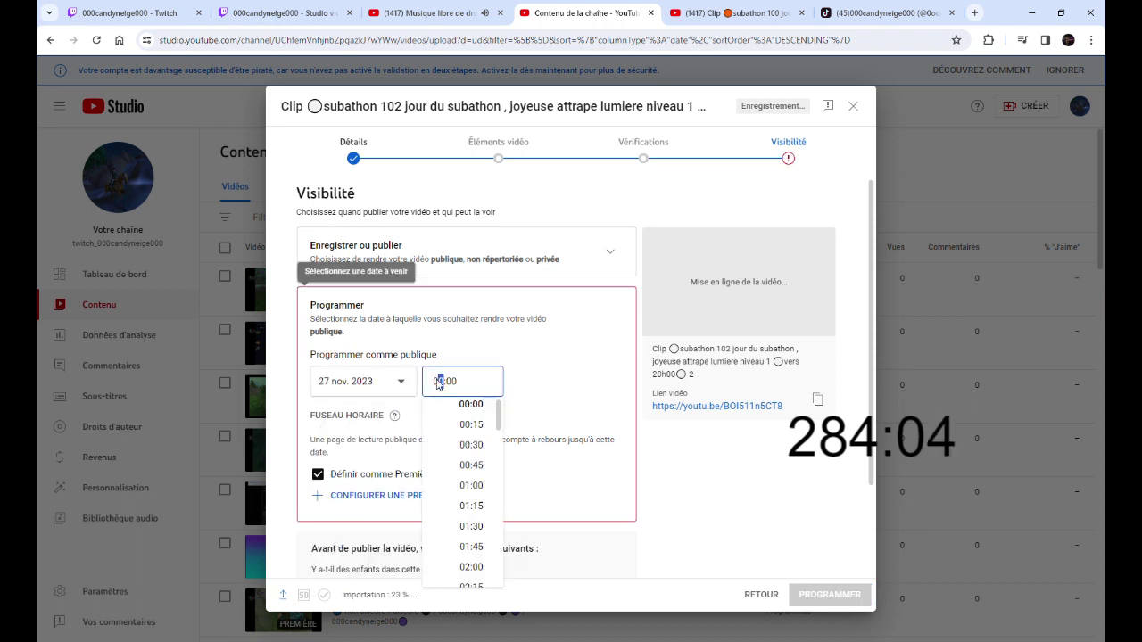
click(443, 383)
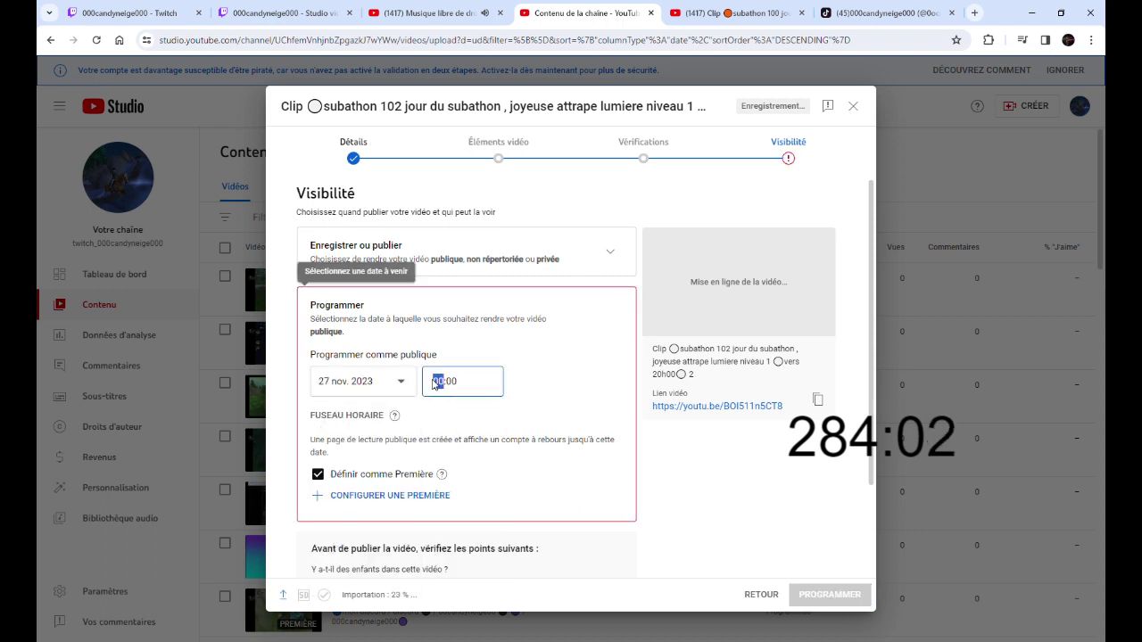
click(462, 539)
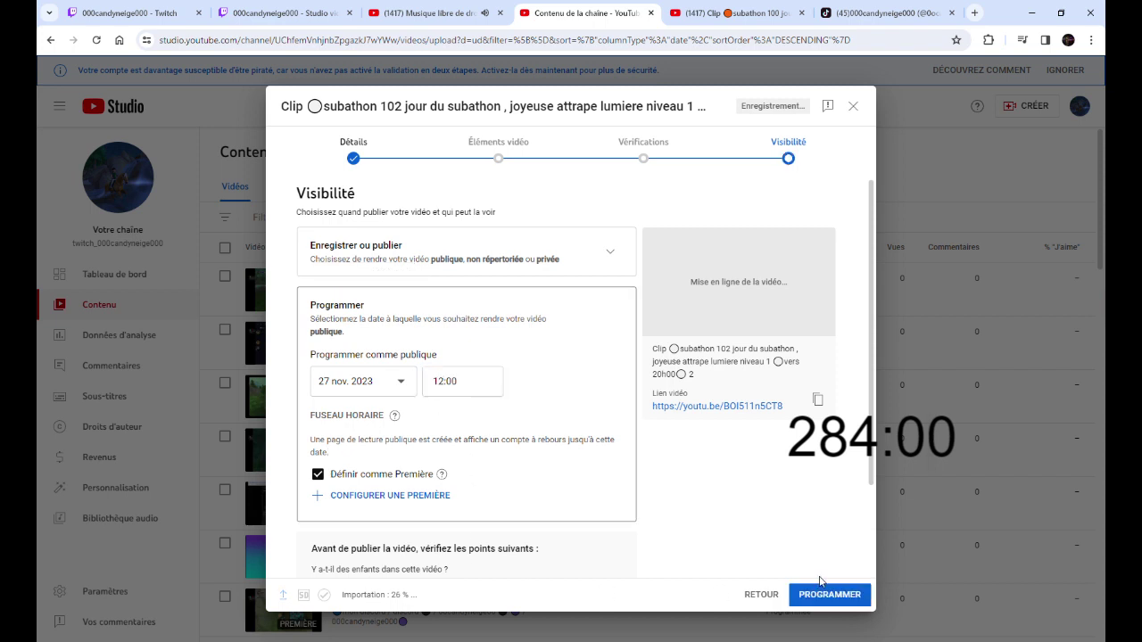
Publish the clip 2 upload publicly as an instant Première instead of scheduling it, and dismiss the import notice
click(612, 254)
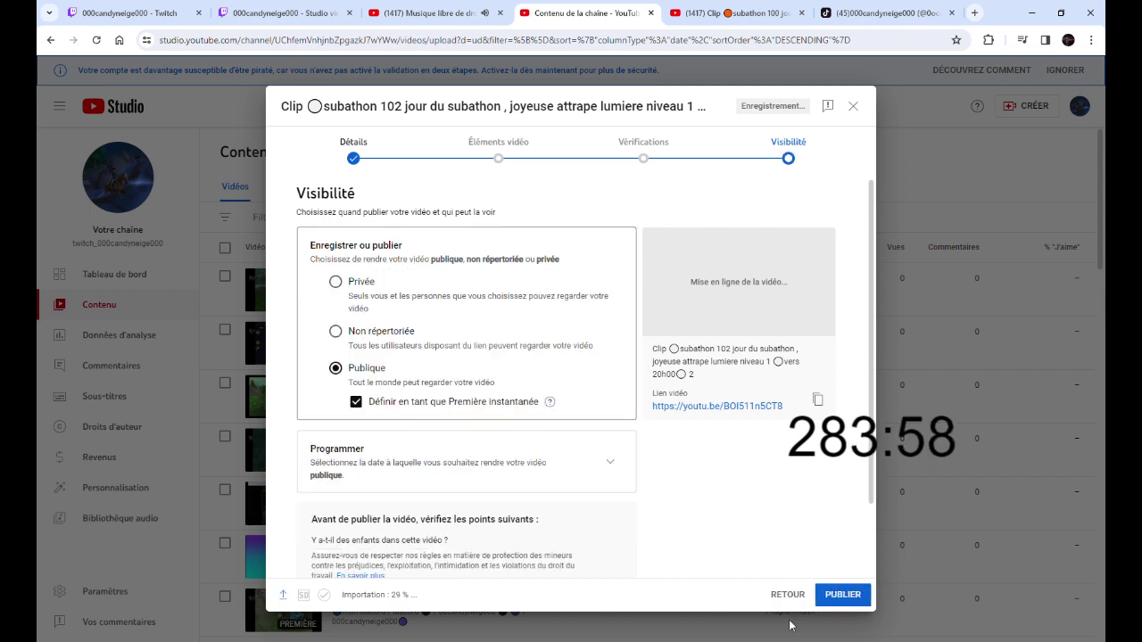
click(841, 595)
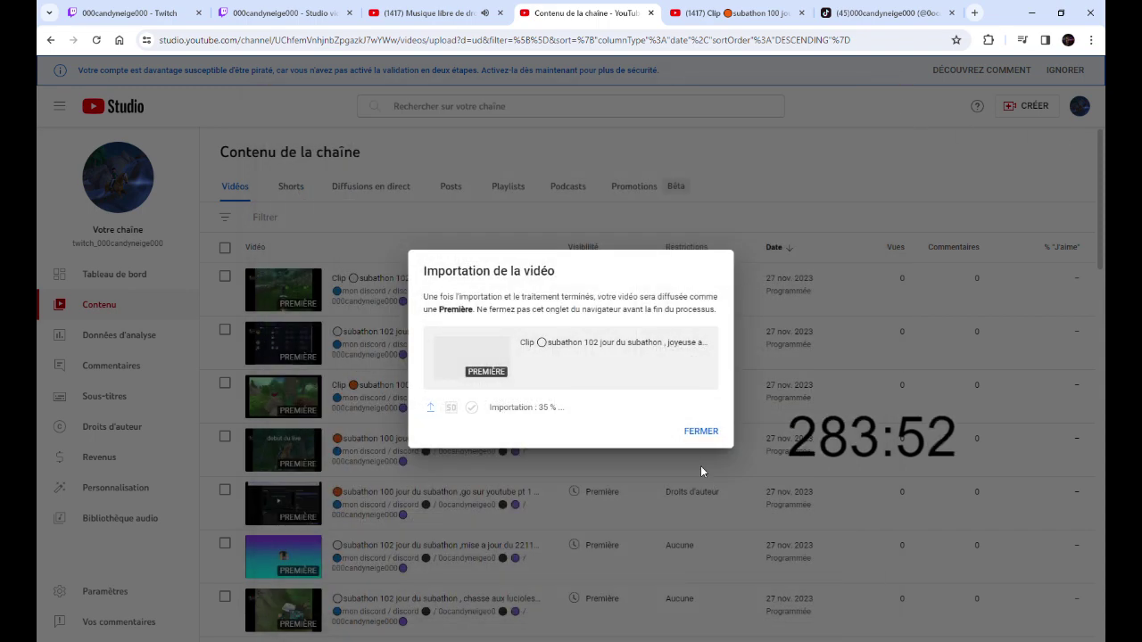
click(700, 431)
Upload the unnumbered "joyeuse attrape lumiere niveau 1" vers 20h00 clip file and paste the shared links description into it
click(1030, 106)
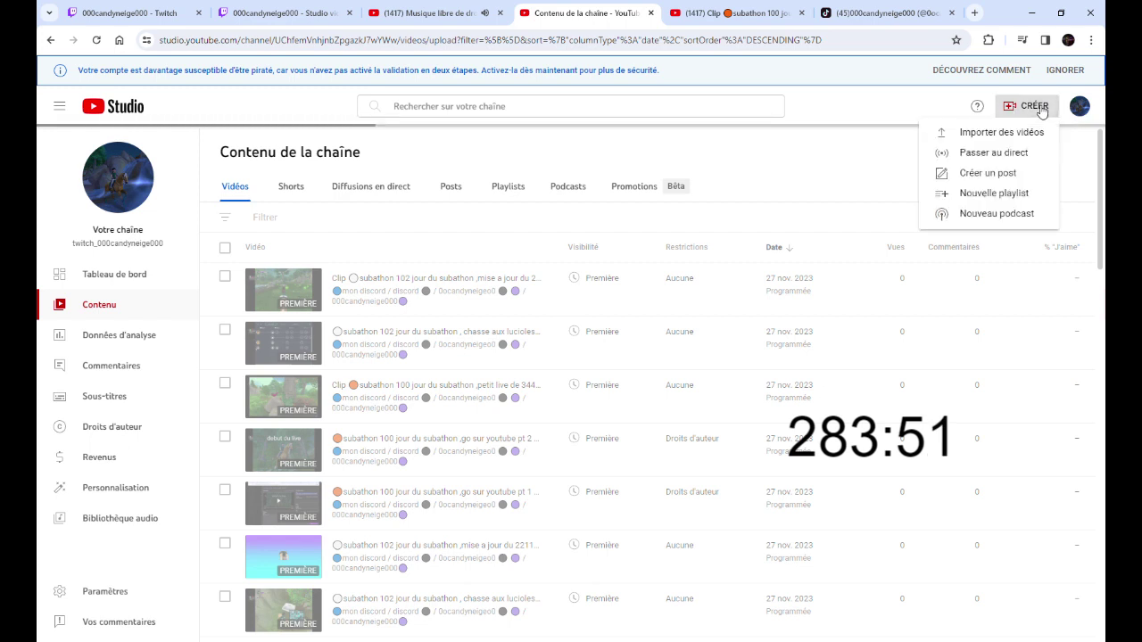
click(985, 134)
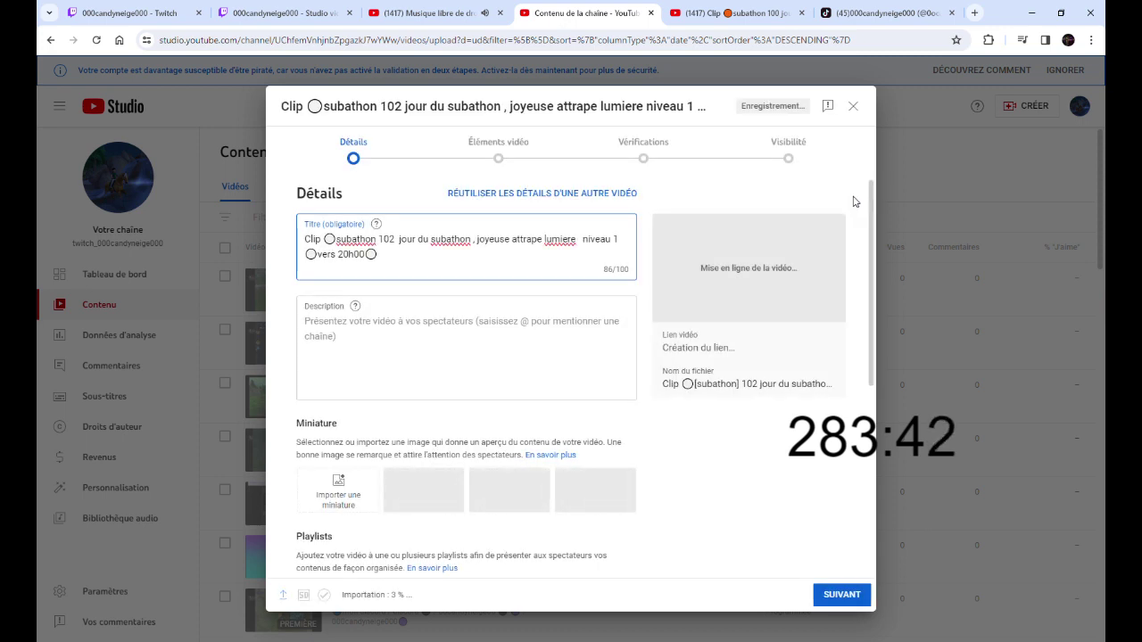
click(464, 330)
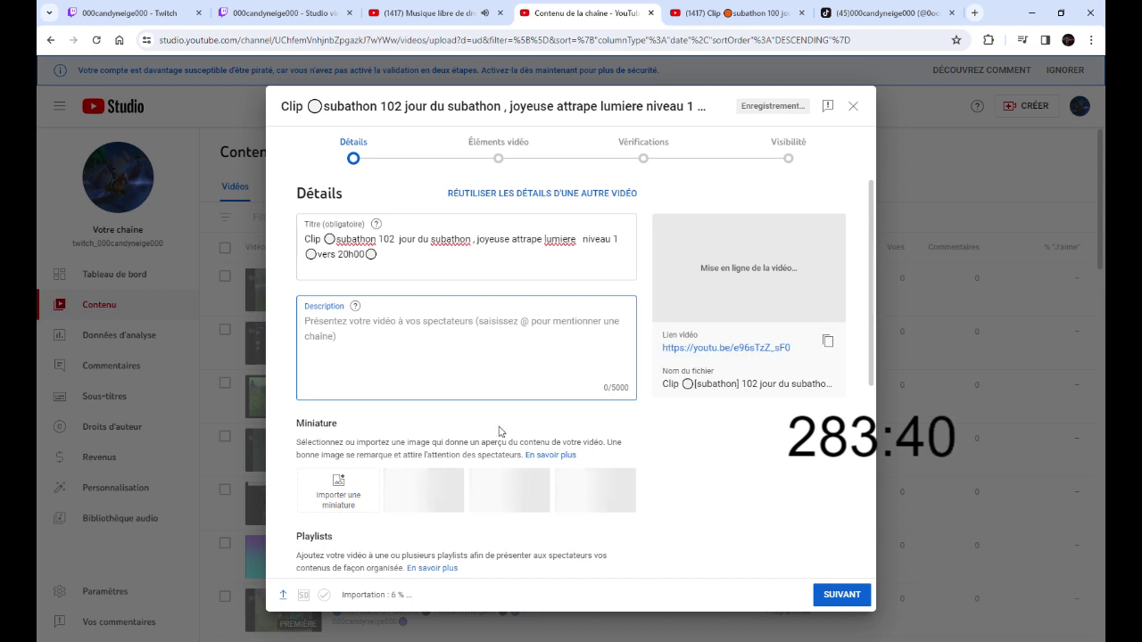
key(ctrl+v)
Put the unnumbered "joyeuse attrape lumiere niveau 1" clip in the "reddiff subathon 2023" playlist and mark it as not made for kids
scroll(505, 458, down, 3)
click(422, 412)
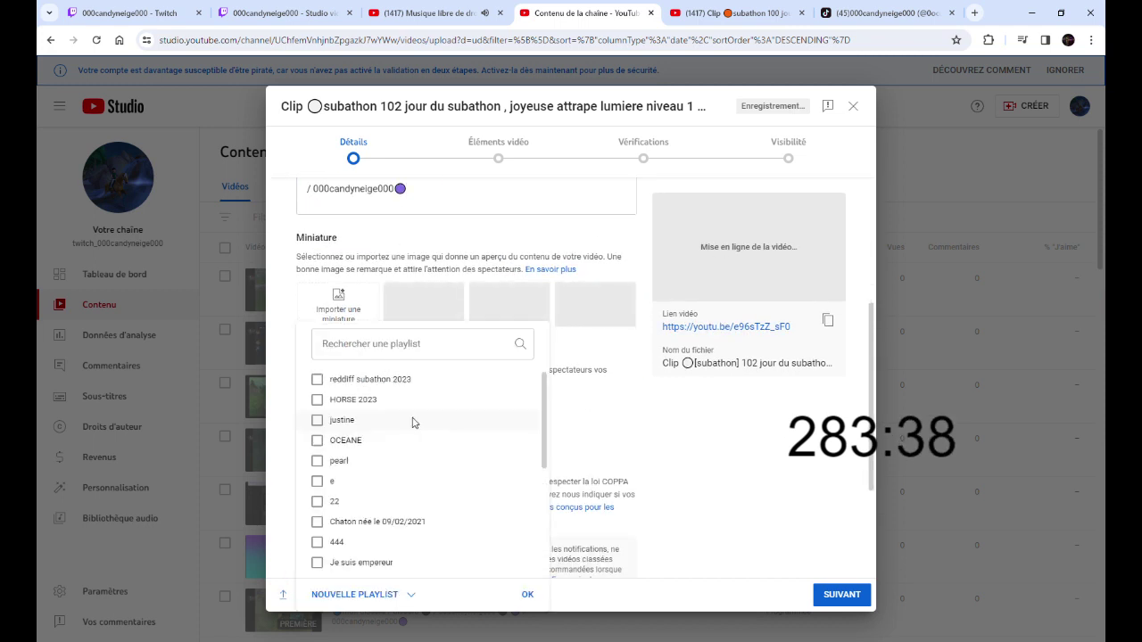
click(419, 385)
click(527, 594)
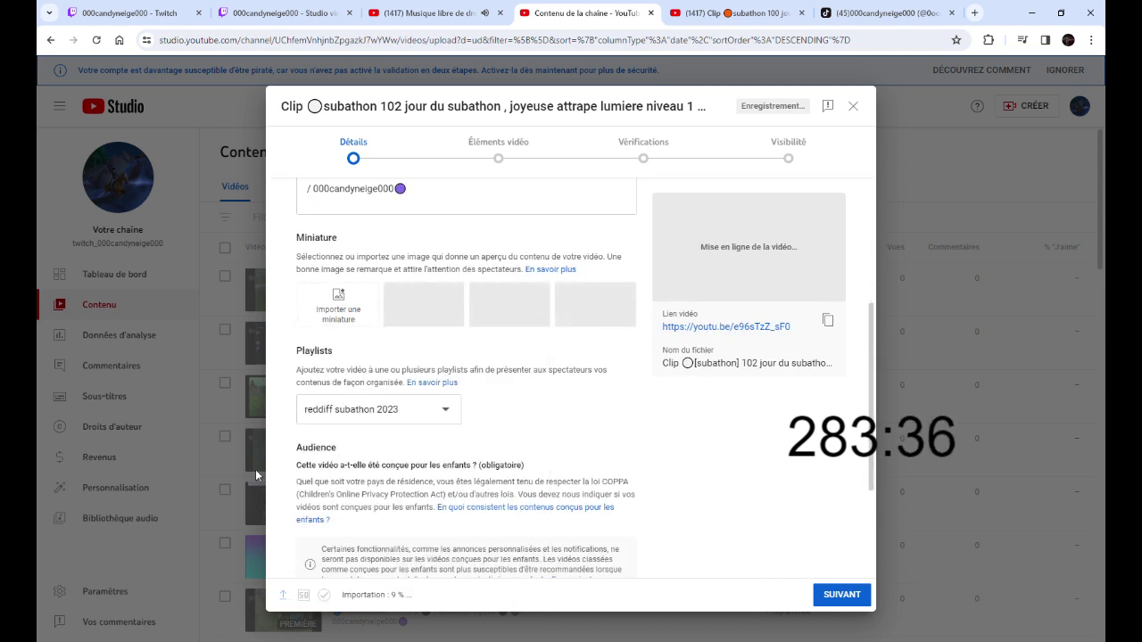
scroll(374, 513, down, 2)
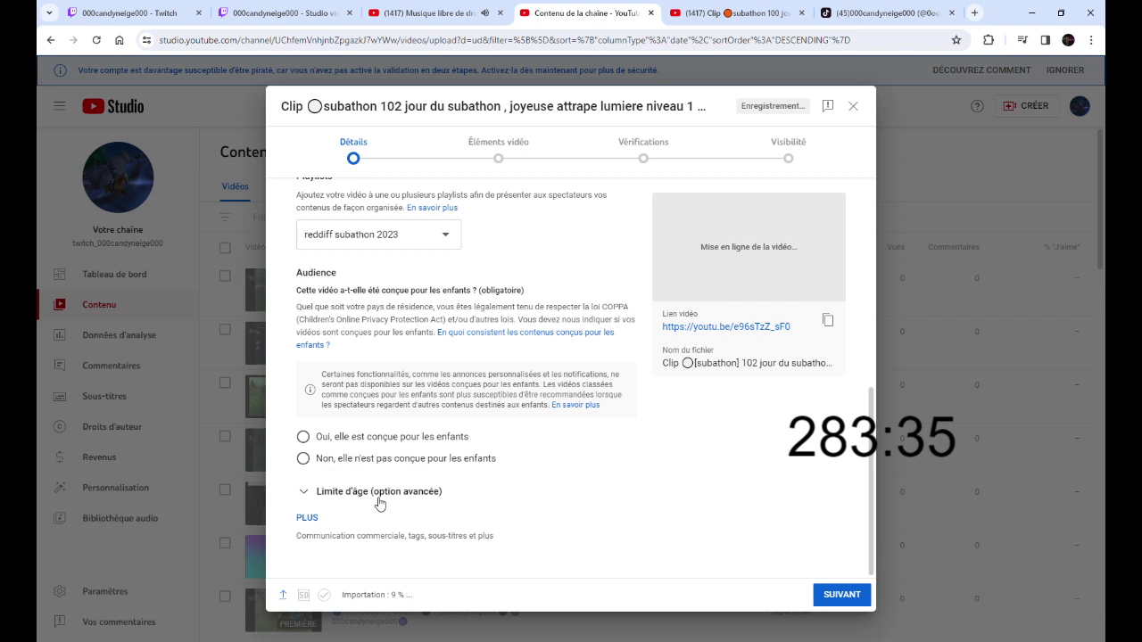
click(441, 457)
Schedule the unnumbered "joyeuse attrape lumiere niveau 1" clip as a Première for 27 nov. 2023 at 12:00
click(785, 153)
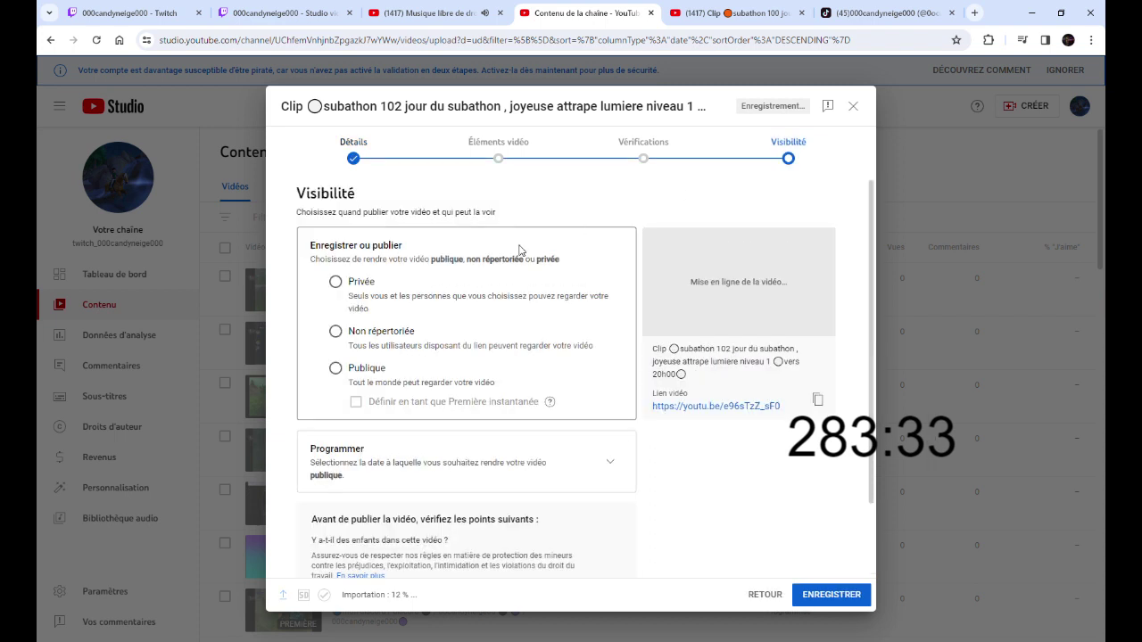
click(366, 371)
click(369, 401)
click(613, 473)
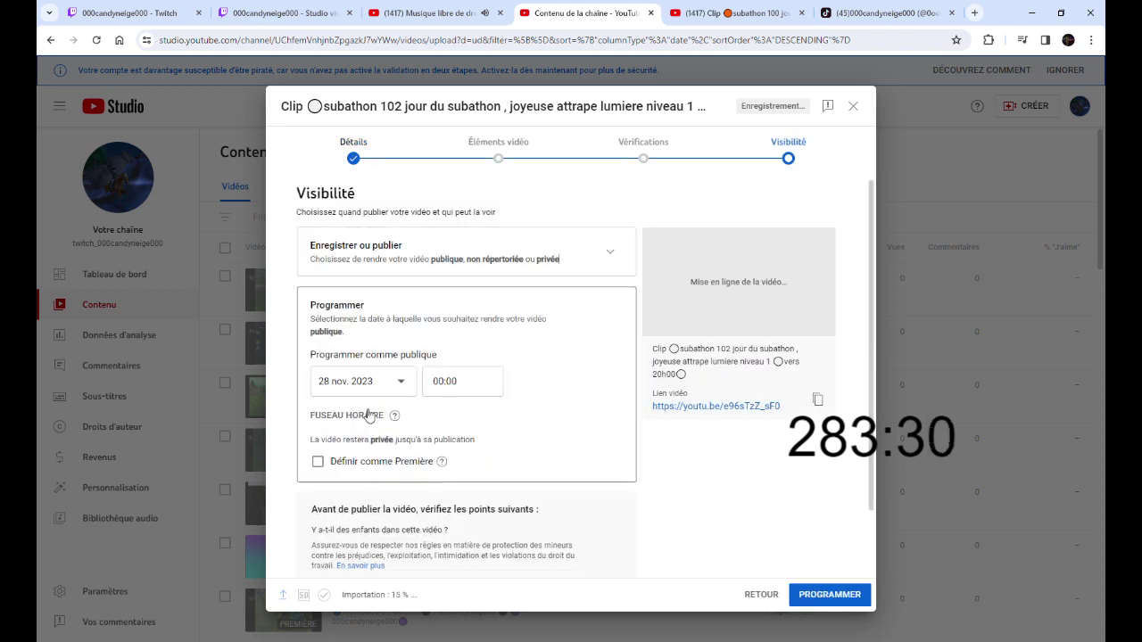
click(331, 382)
click(326, 543)
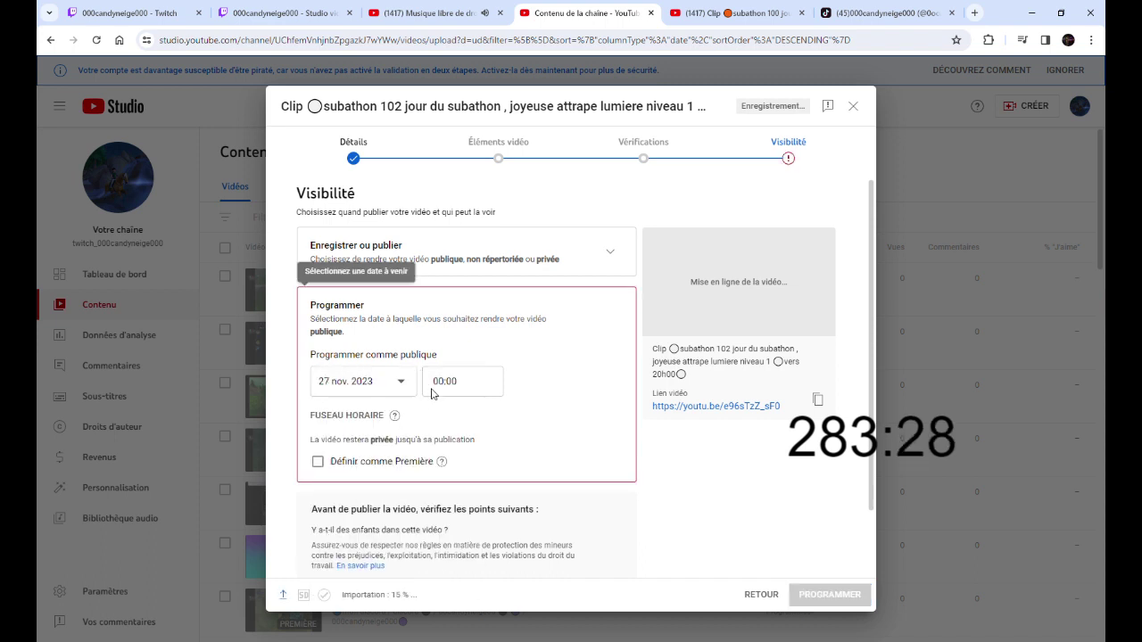
drag(444, 379, 429, 383)
text(12)
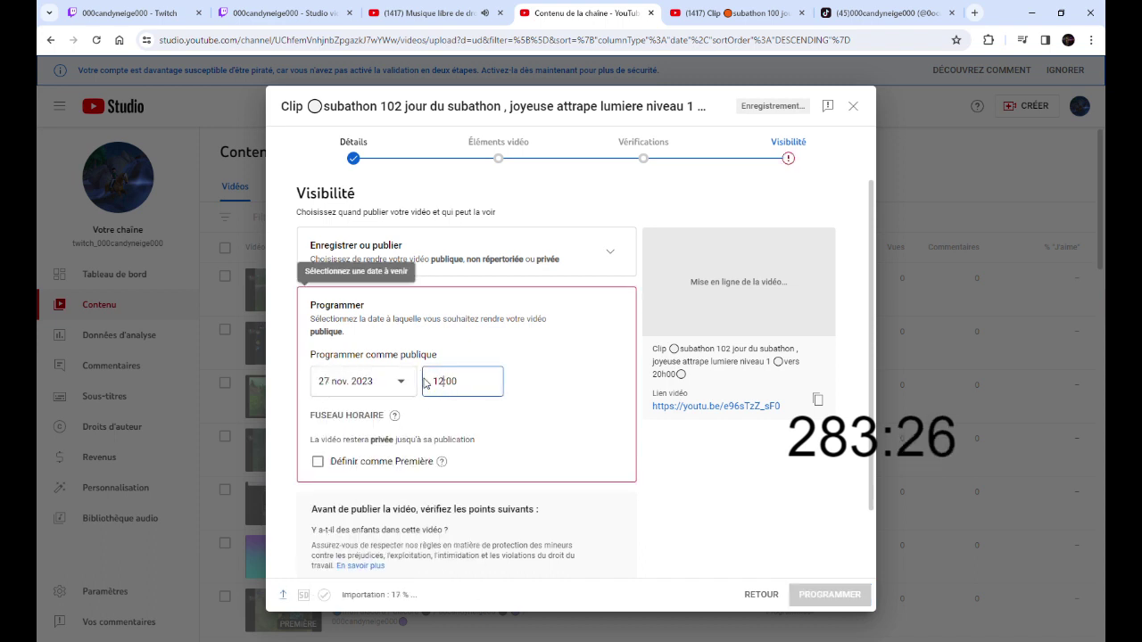
click(415, 462)
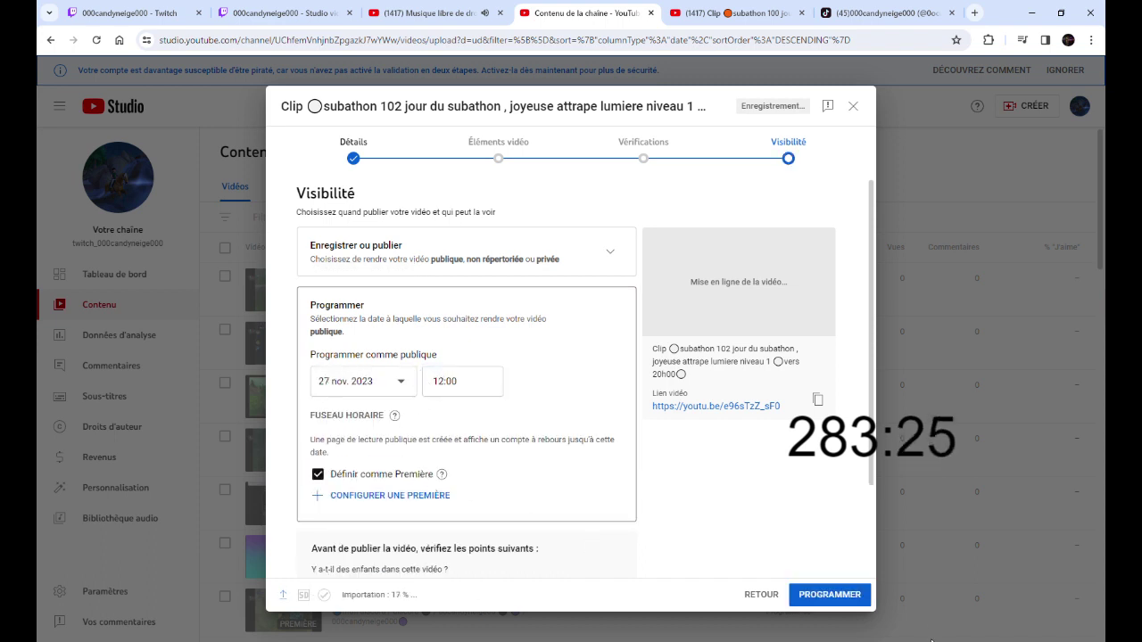
click(830, 594)
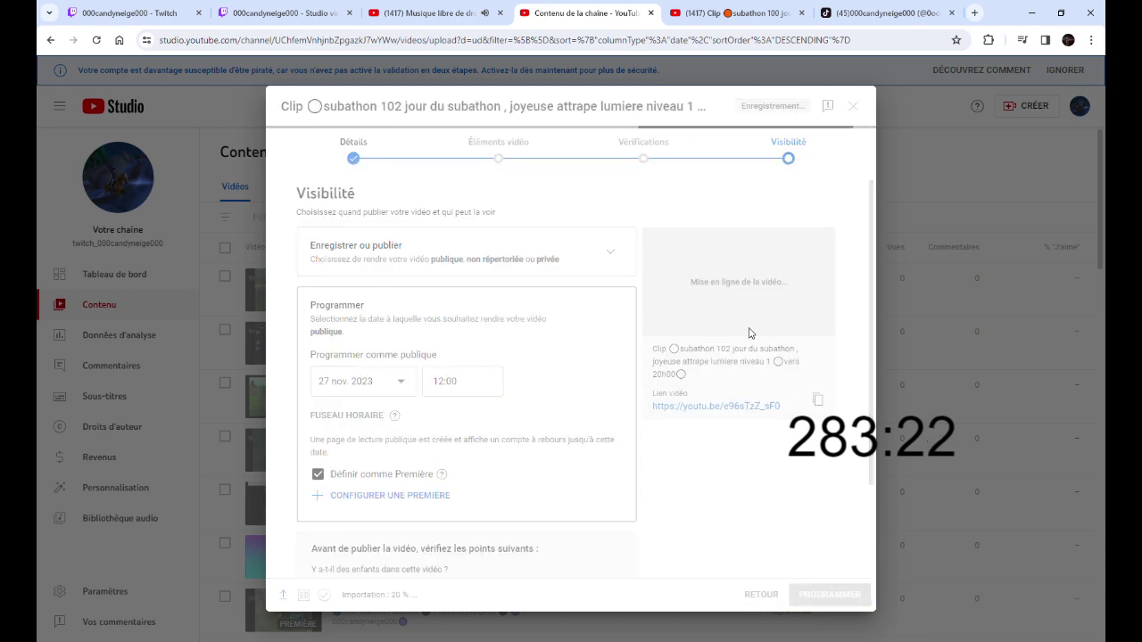
Reload the petit live clip's page on YouTube and look through the newest uploads in the "reddiff subathon 2023" playlist
click(731, 12)
scroll(959, 143, down, 5)
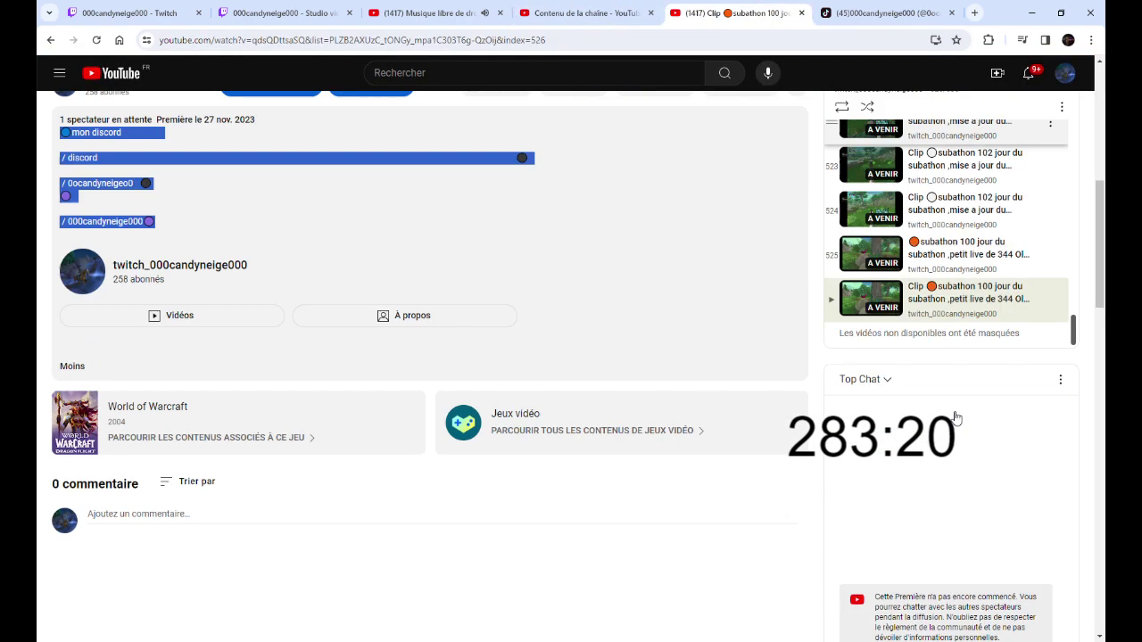
click(962, 186)
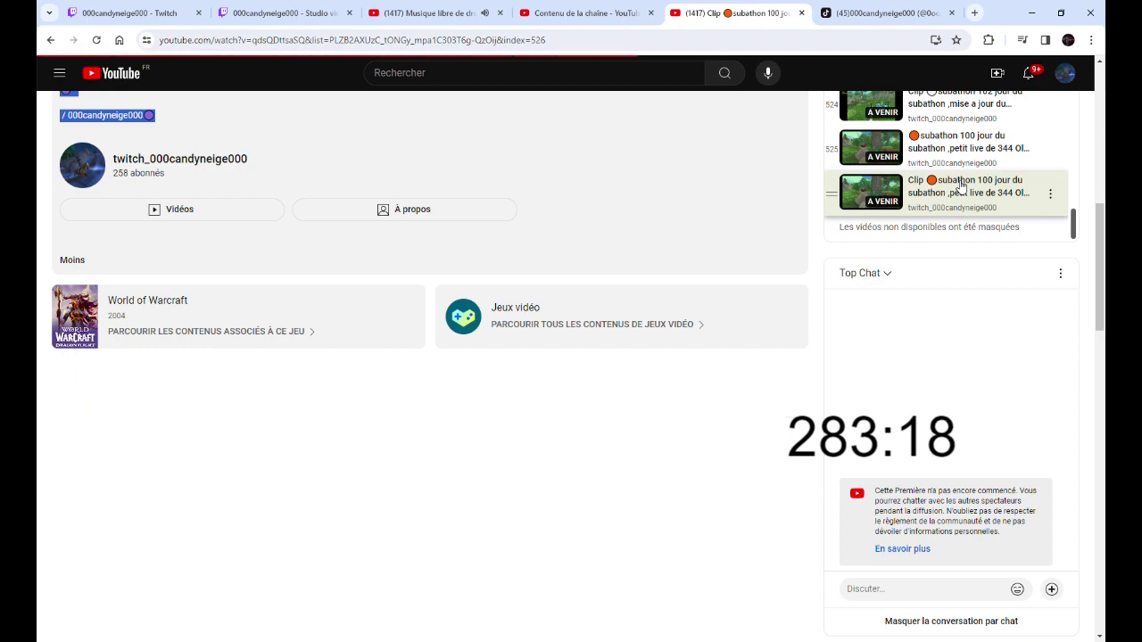
scroll(984, 337, down, 5)
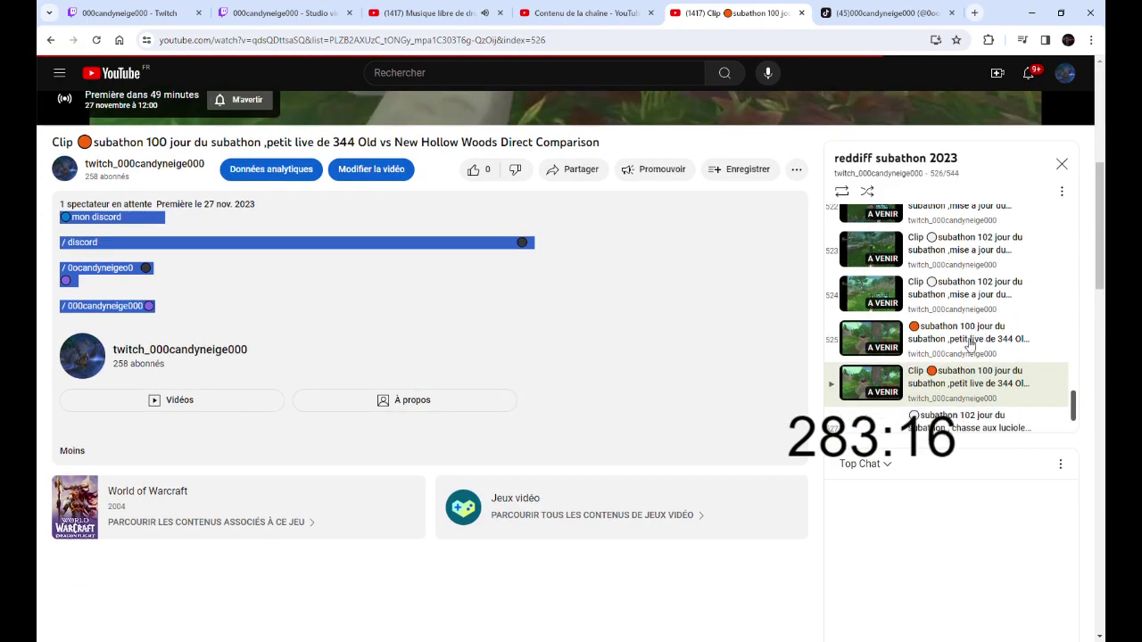
scroll(919, 426, down, 2)
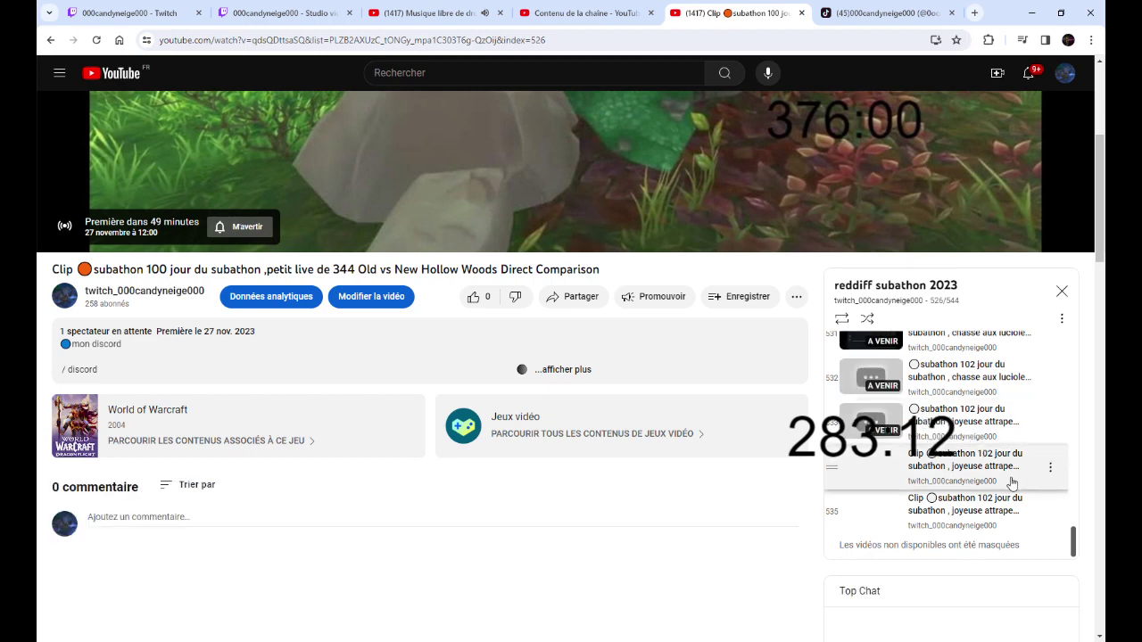
scroll(1008, 479, up, 3)
scroll(1015, 482, down, 3)
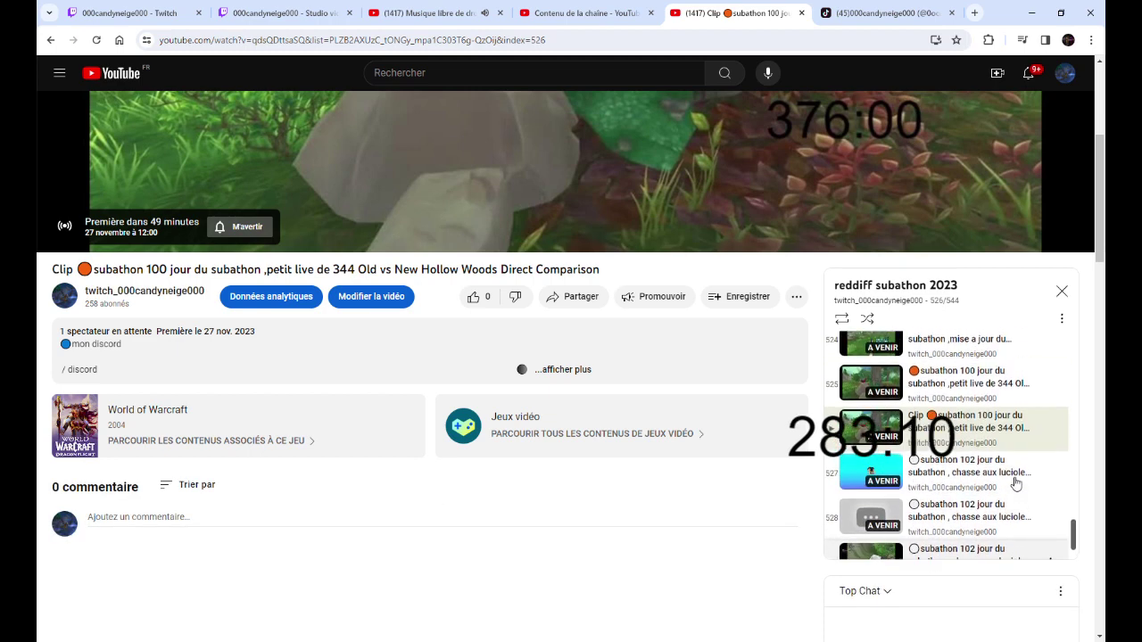
scroll(1015, 483, up, 2)
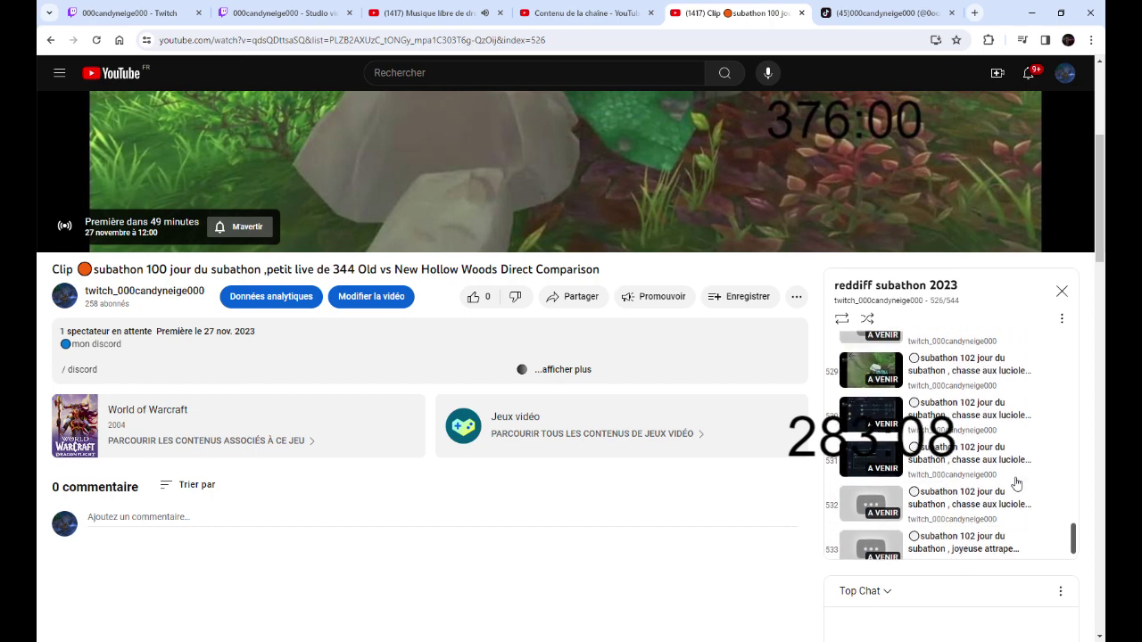
scroll(1015, 482, up, 3)
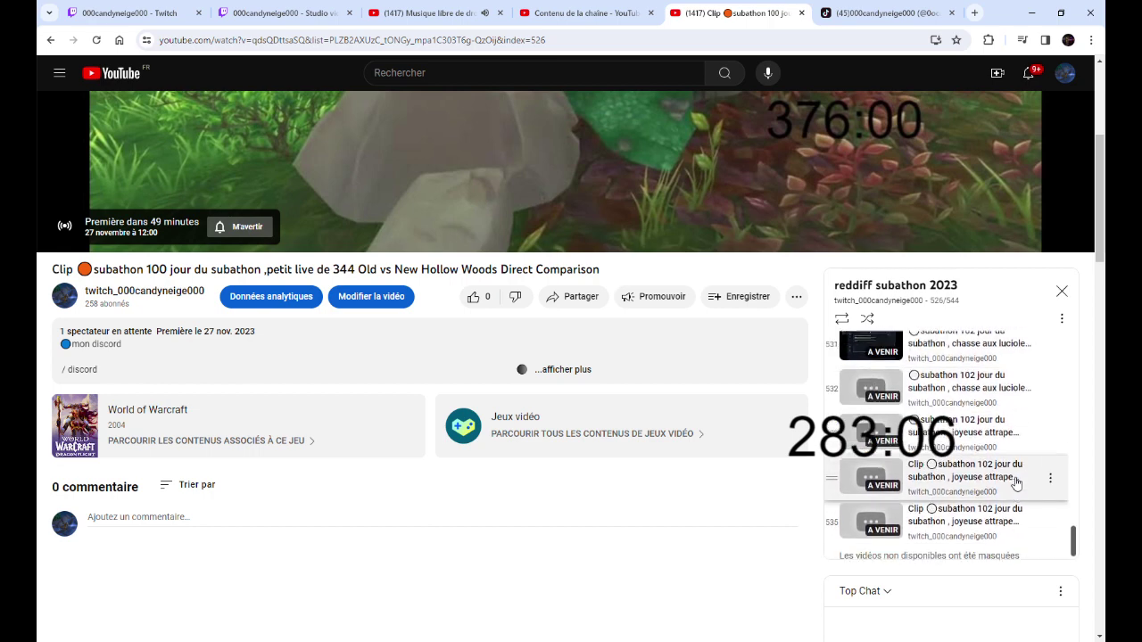
scroll(1017, 483, up, 1)
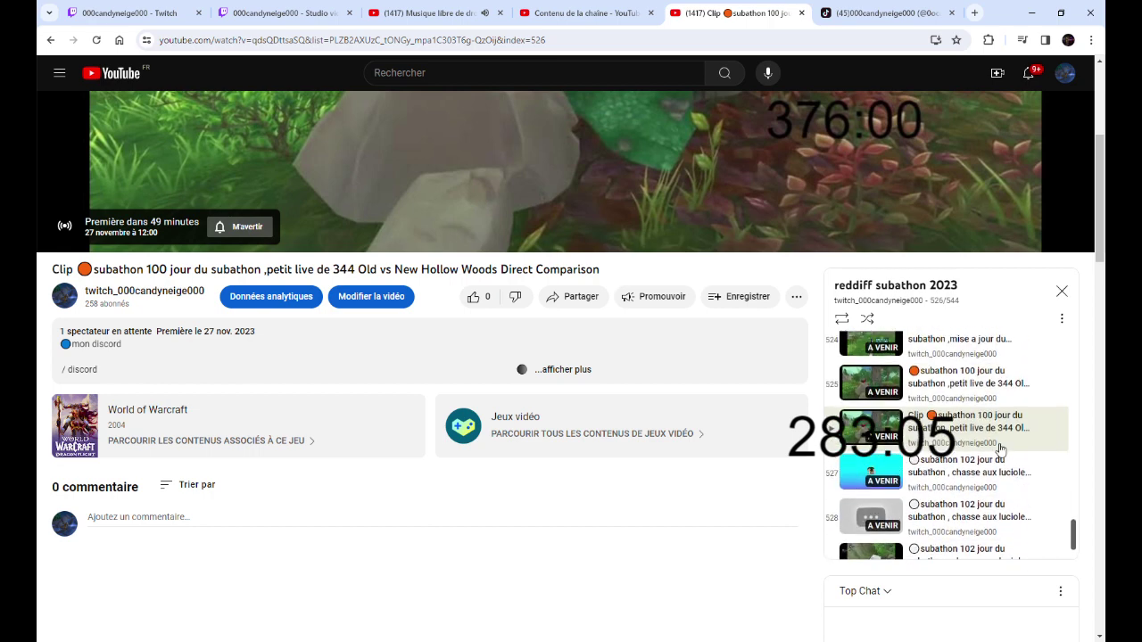
Return to the YouTube Studio channel content and check the upload status of the listed subathon videos
click(526, 13)
click(701, 438)
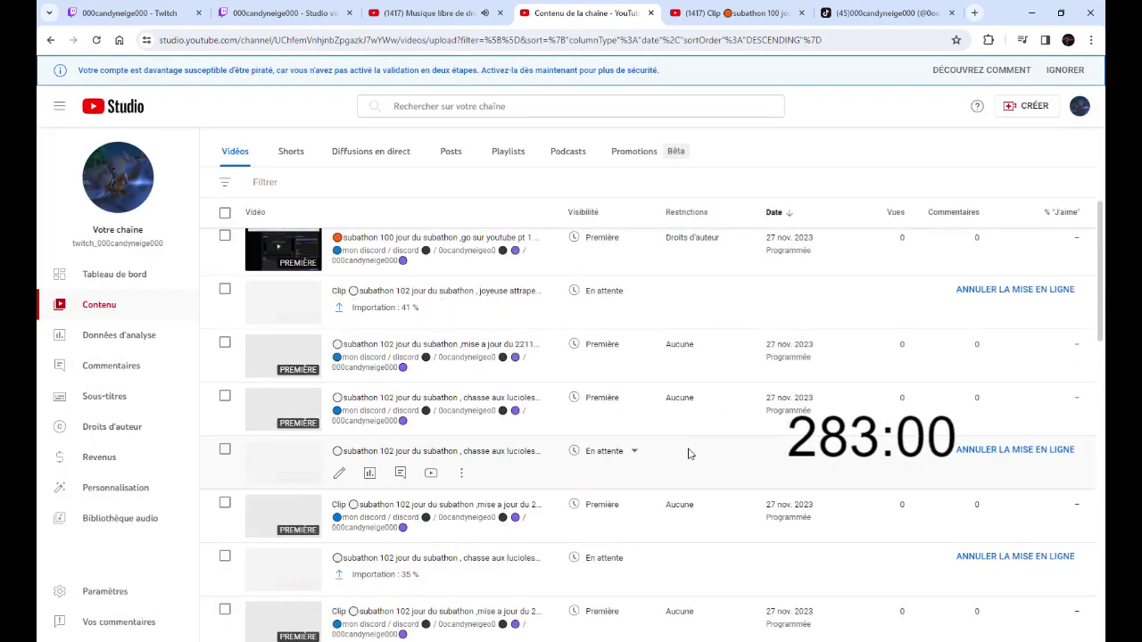
scroll(688, 454, down, 15)
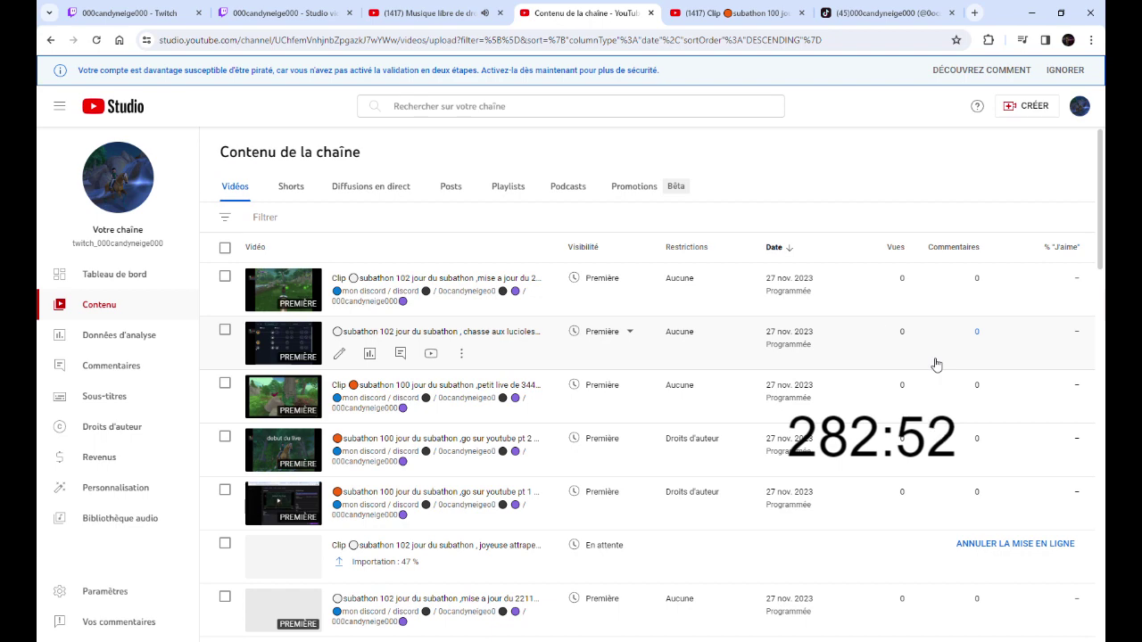
Check the music video and the live Twitch channel page, and return to the Twitch Studio vidéo list
click(432, 12)
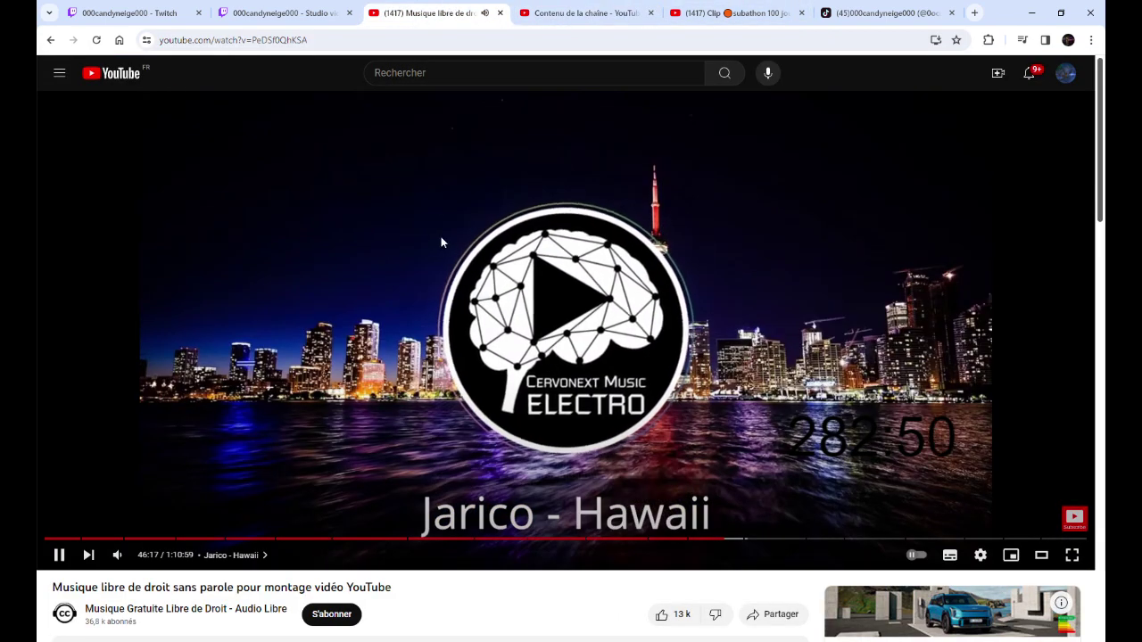
click(282, 10)
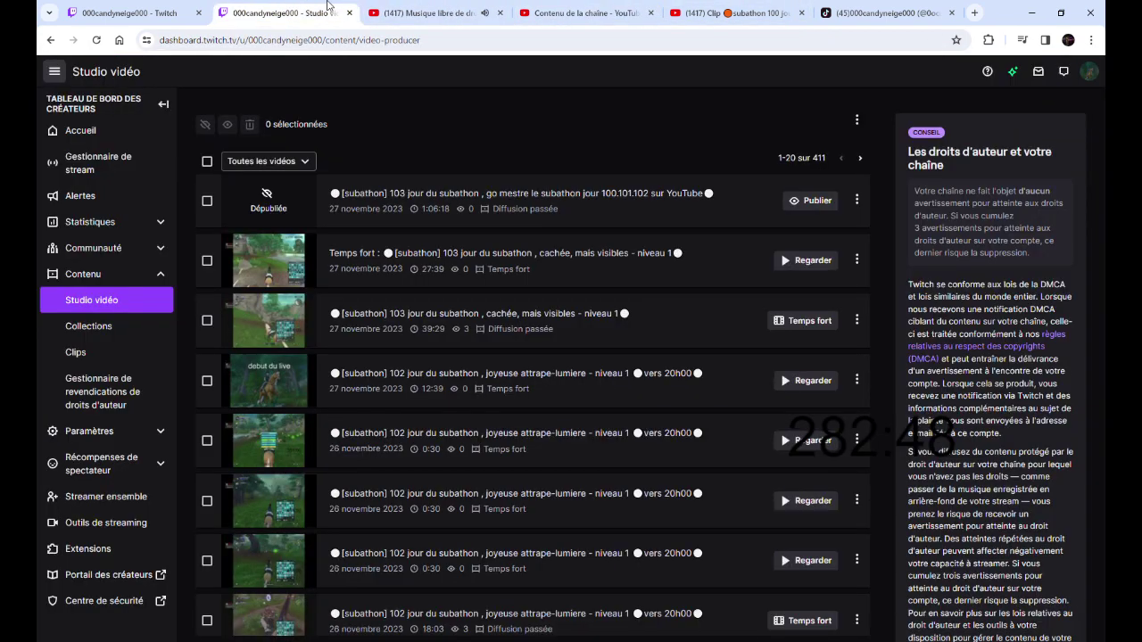
click(104, 7)
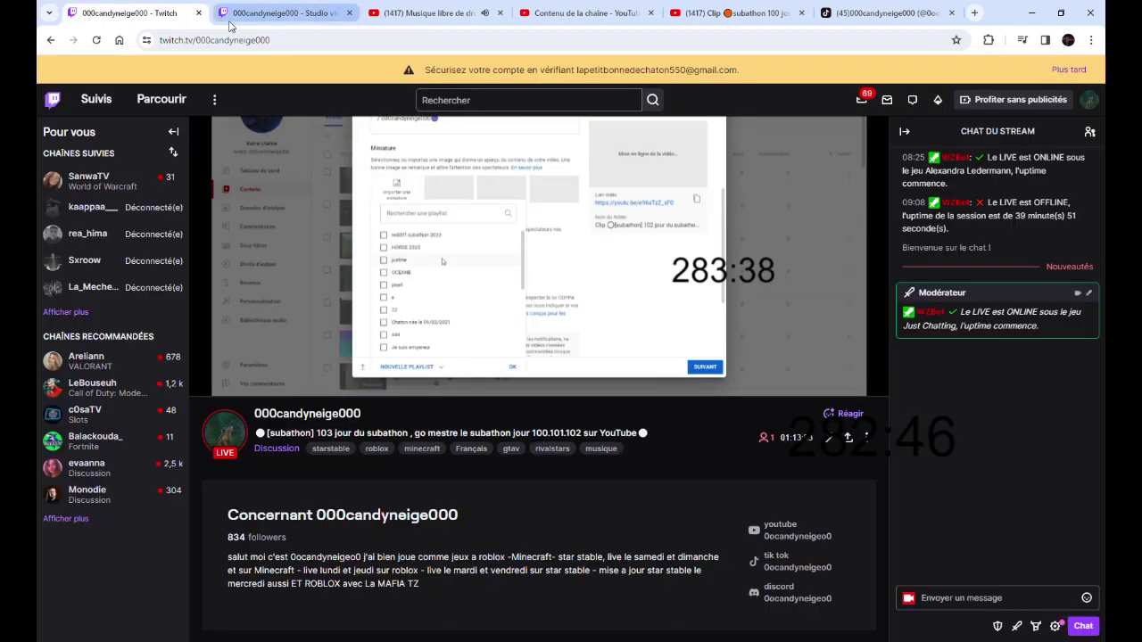
click(279, 8)
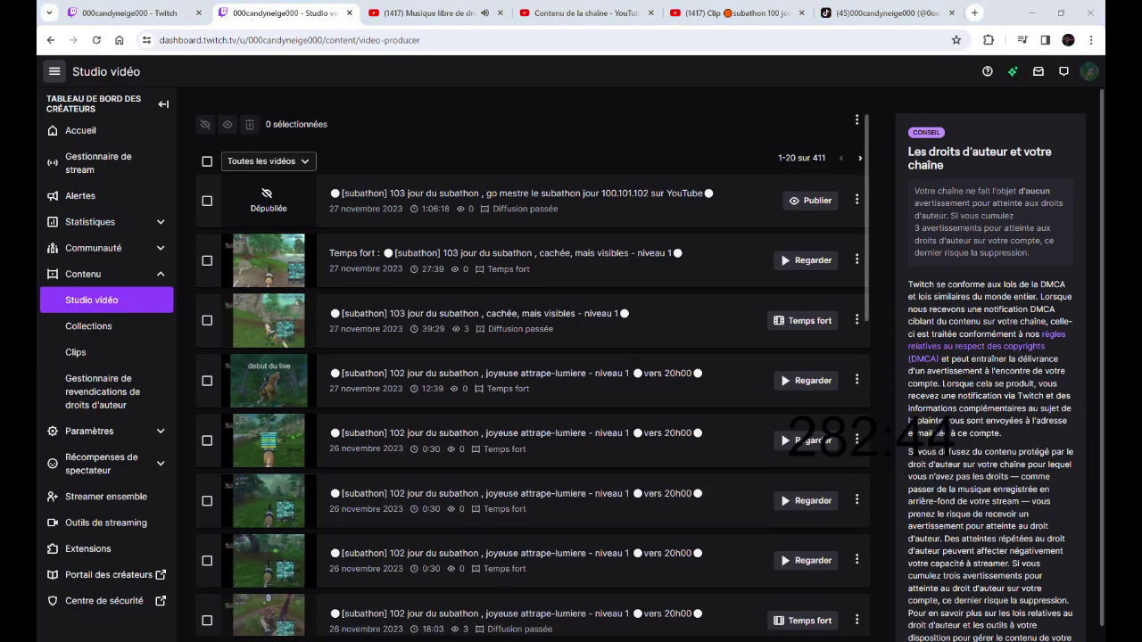